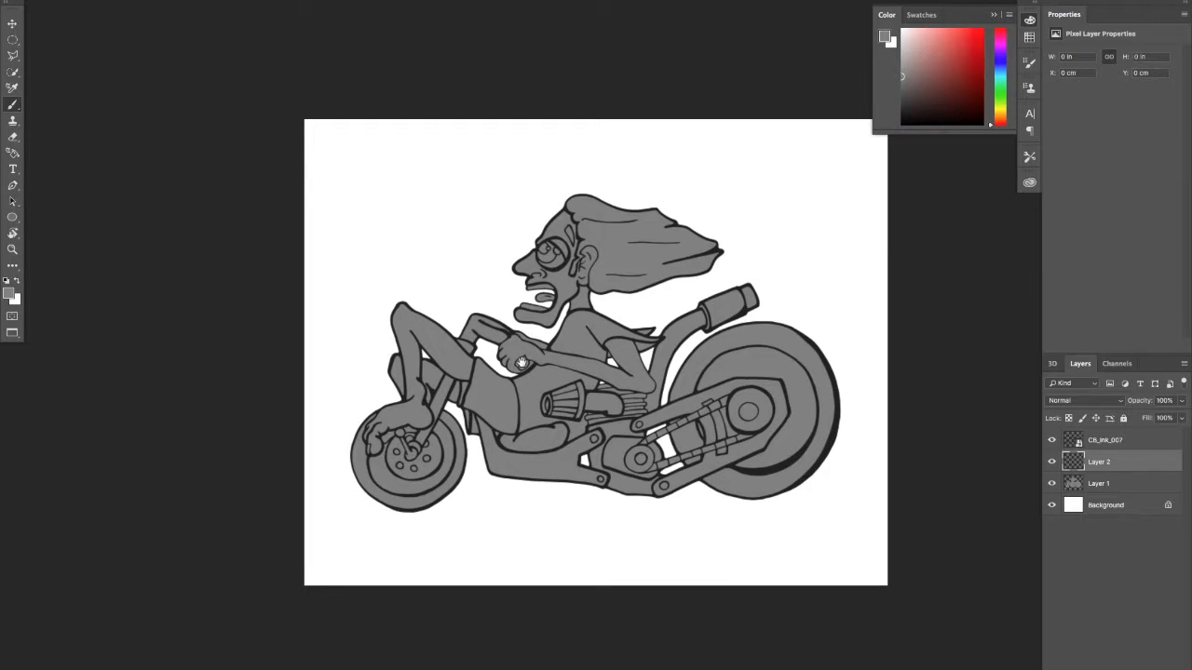
# Step: Set the brush's foreground colour to a neutral dark grey with 25% brightness (404040) for shading
pyautogui.moveTo(514, 363); pyautogui.dragTo(434, 332)
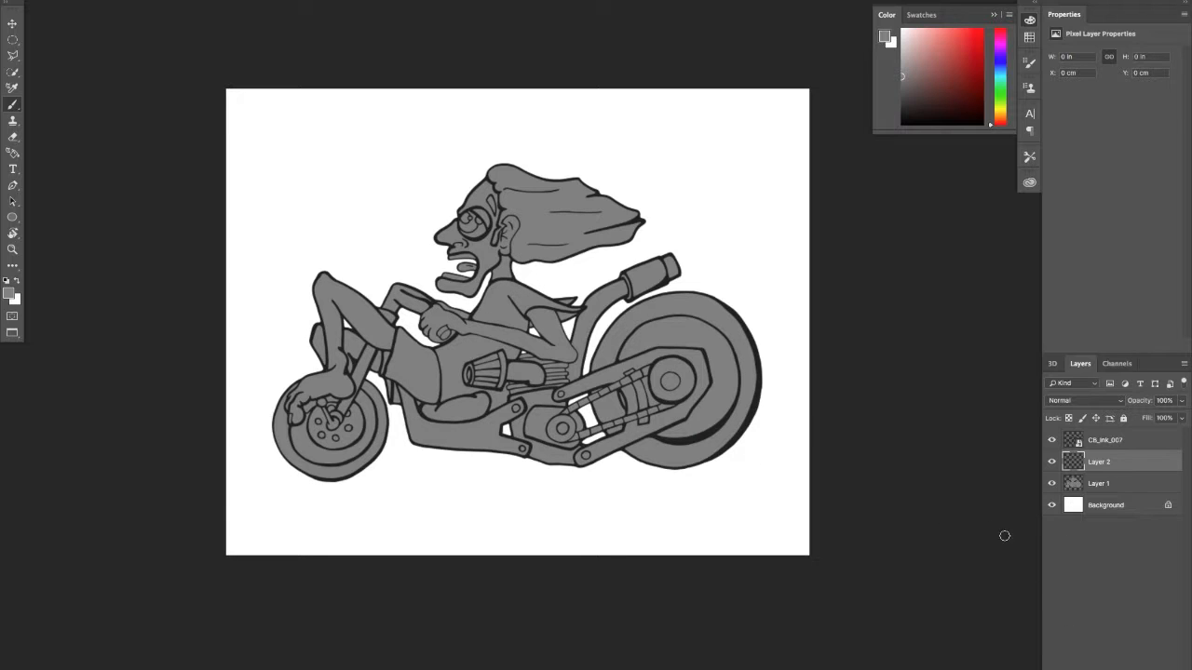
pyautogui.press('z')
pyautogui.click(447, 316)
pyautogui.click(458, 308)
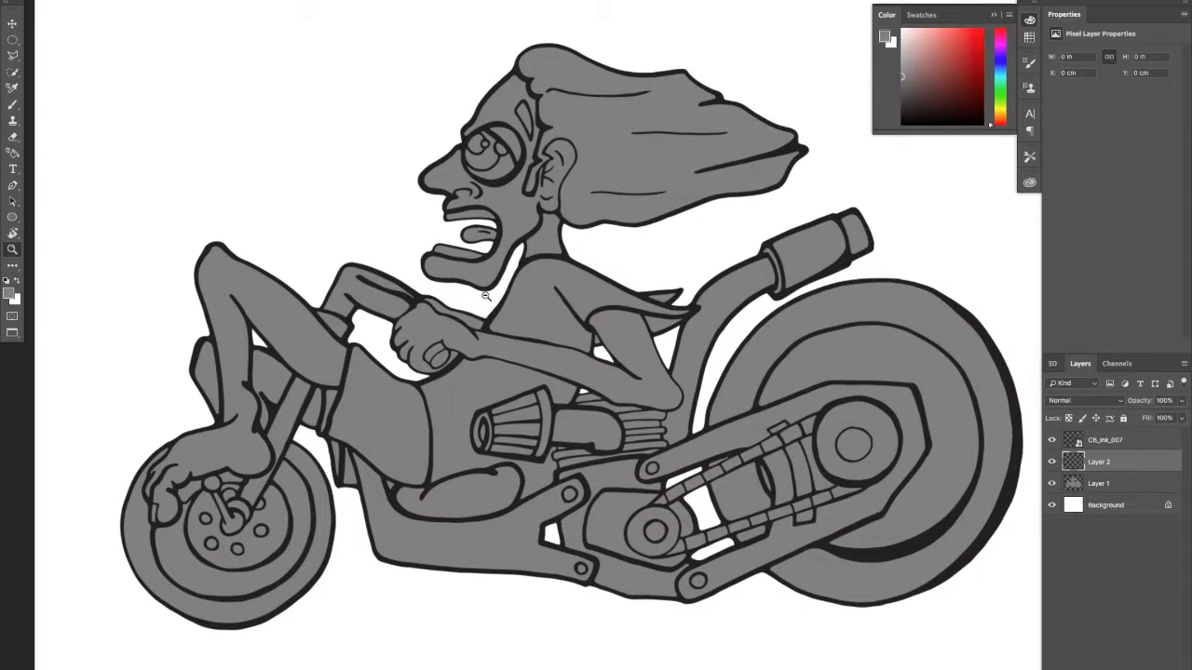
pyautogui.press('b')
pyautogui.click(7, 293)
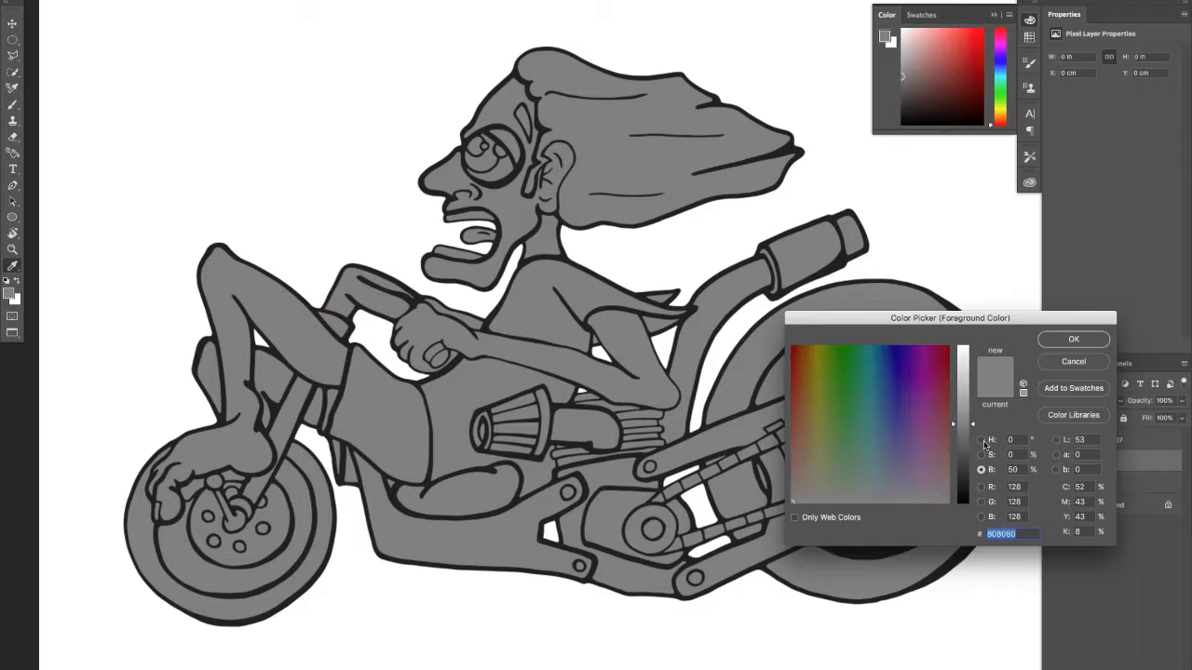
pyautogui.moveTo(974, 431); pyautogui.dragTo(975, 466)
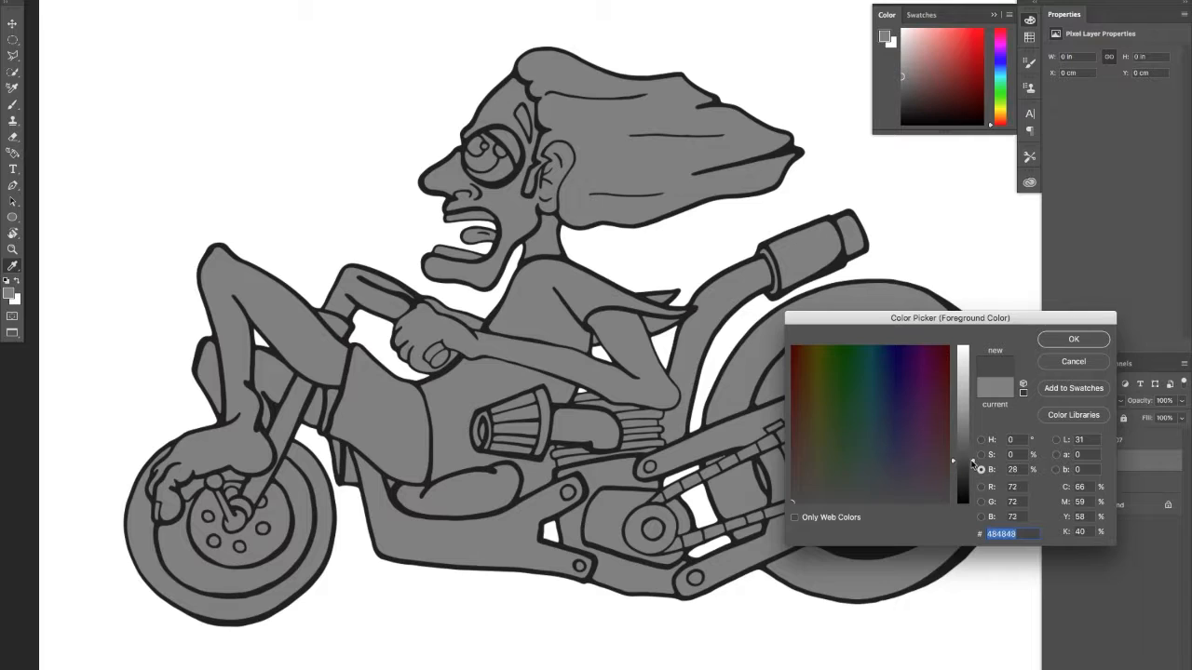
pyautogui.click(1022, 469)
pyautogui.doubleClick(1019, 469)
pyautogui.write('24')
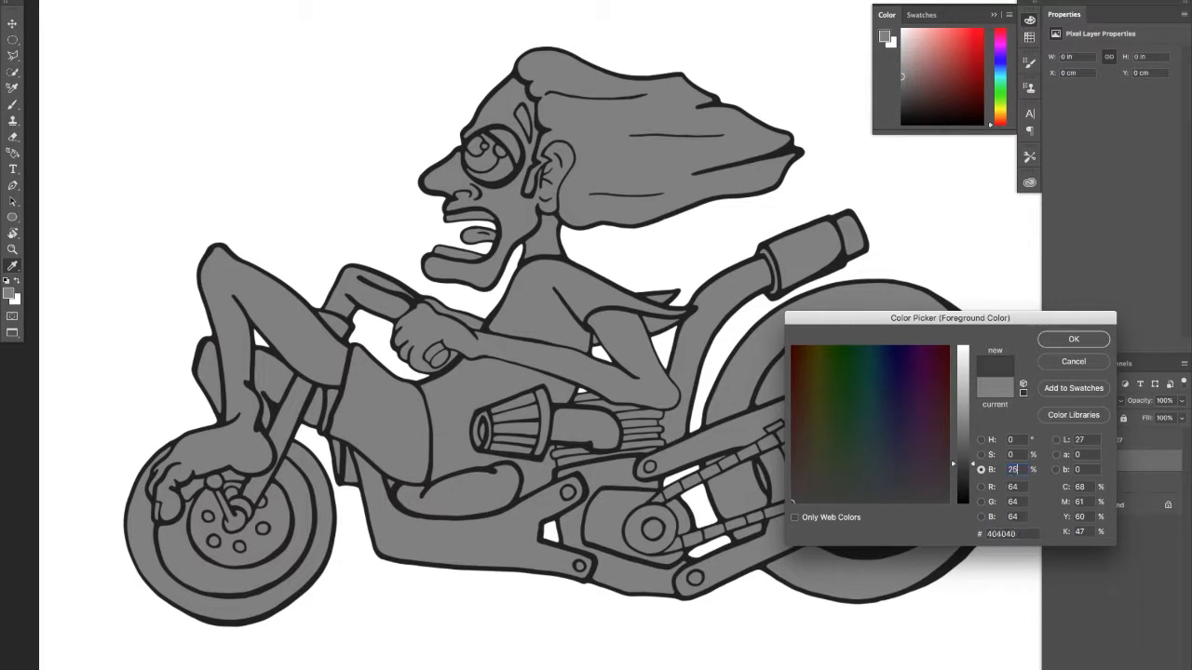
pyautogui.press('Return')
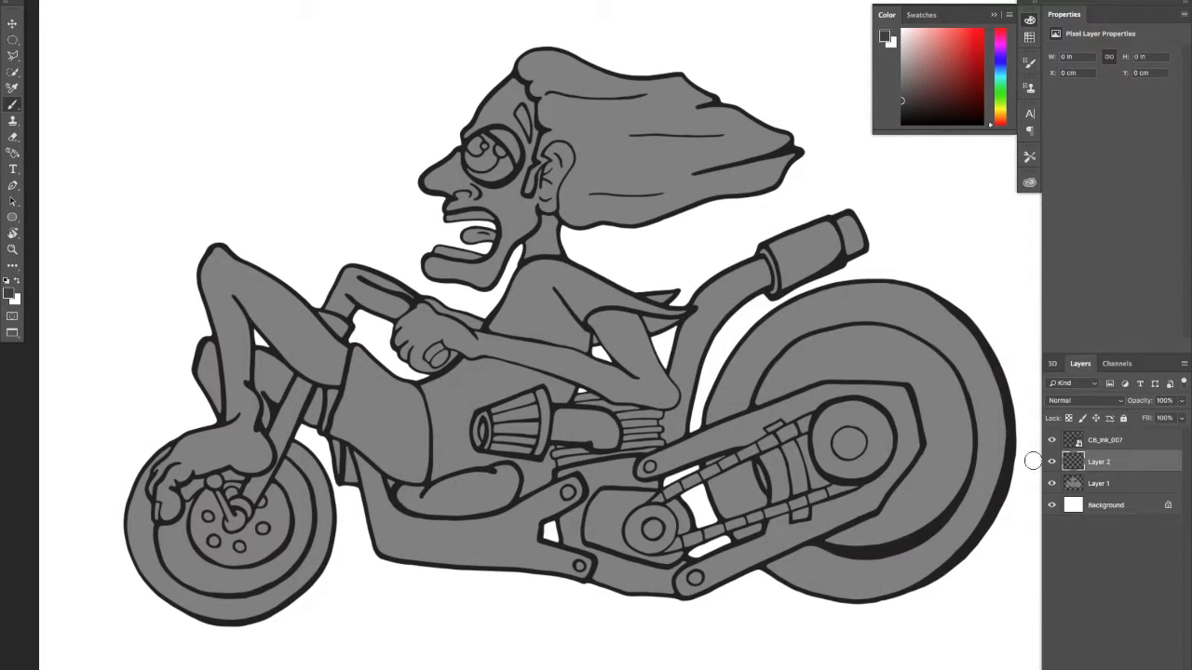
# Step: Load the Layer 1 silhouette as a selection and paint dark grey shadows on Layer 2 along the rider's bent arm and inside the sleeve
pyautogui.keyDown('ctrl'); pyautogui.click(1073, 483); pyautogui.keyUp('ctrl')
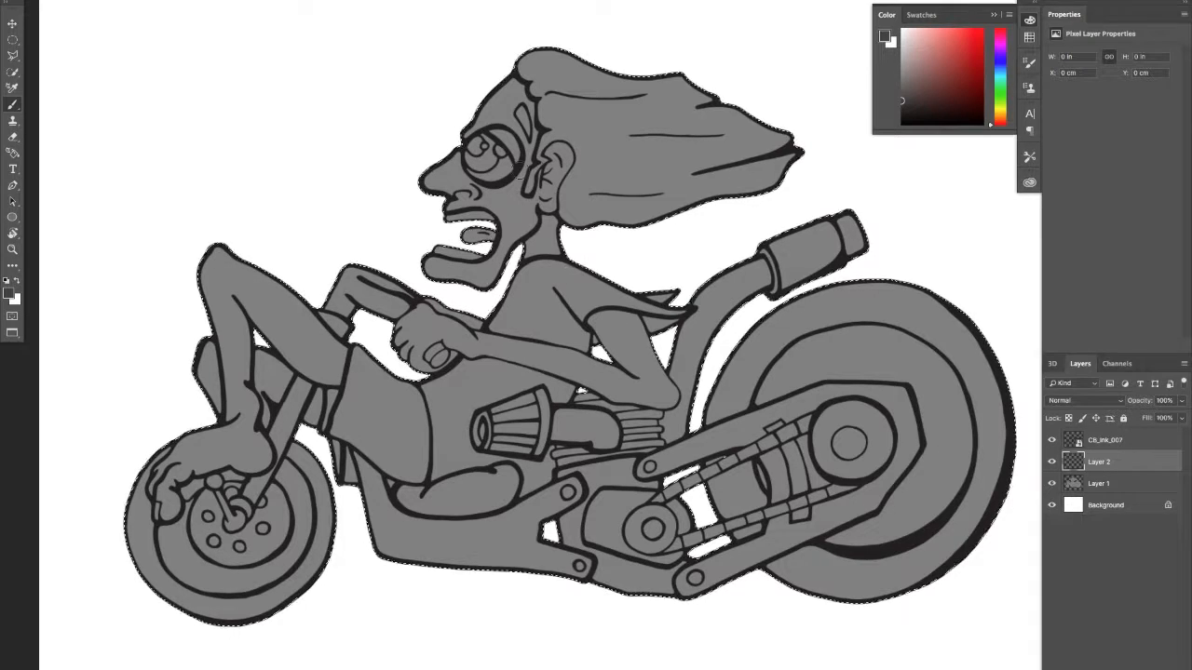
pyautogui.moveTo(580, 261); pyautogui.dragTo(659, 308)
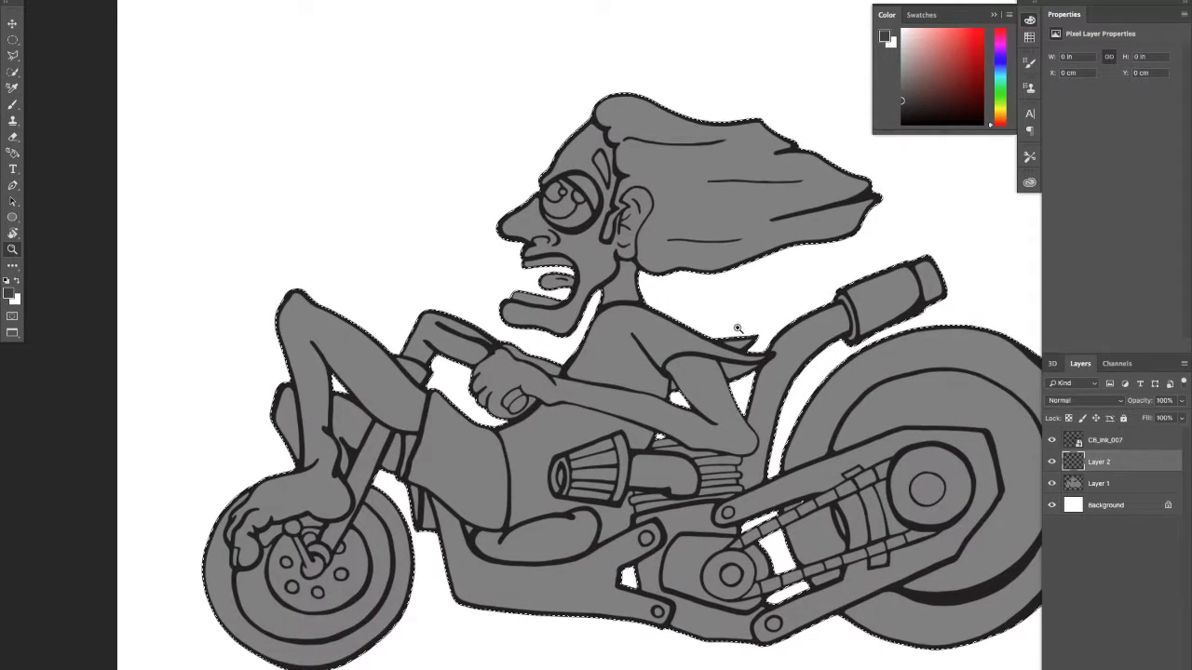
pyautogui.hotkey('ctrl', '0')
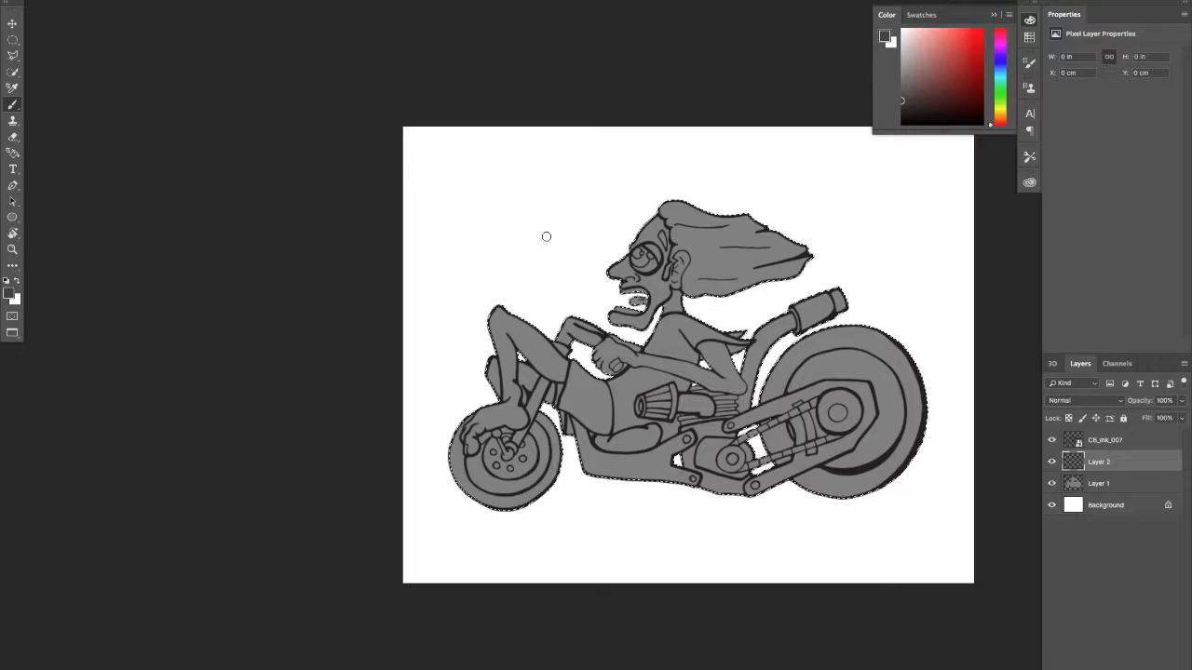
pyautogui.press('z')
pyautogui.moveTo(624, 314)
pyautogui.mouseDown()
pyautogui.moveTo(659, 335)
pyautogui.moveTo(517, 257)
pyautogui.mouseUp()
pyautogui.press('b')
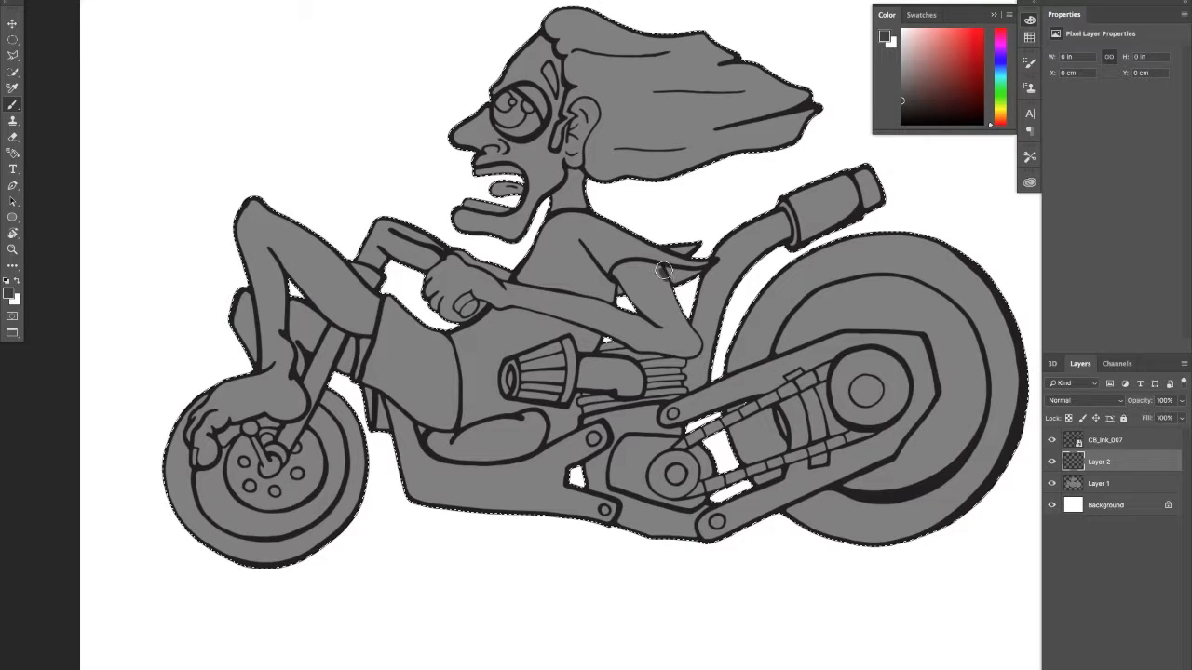
pyautogui.moveTo(661, 271); pyautogui.dragTo(678, 312)
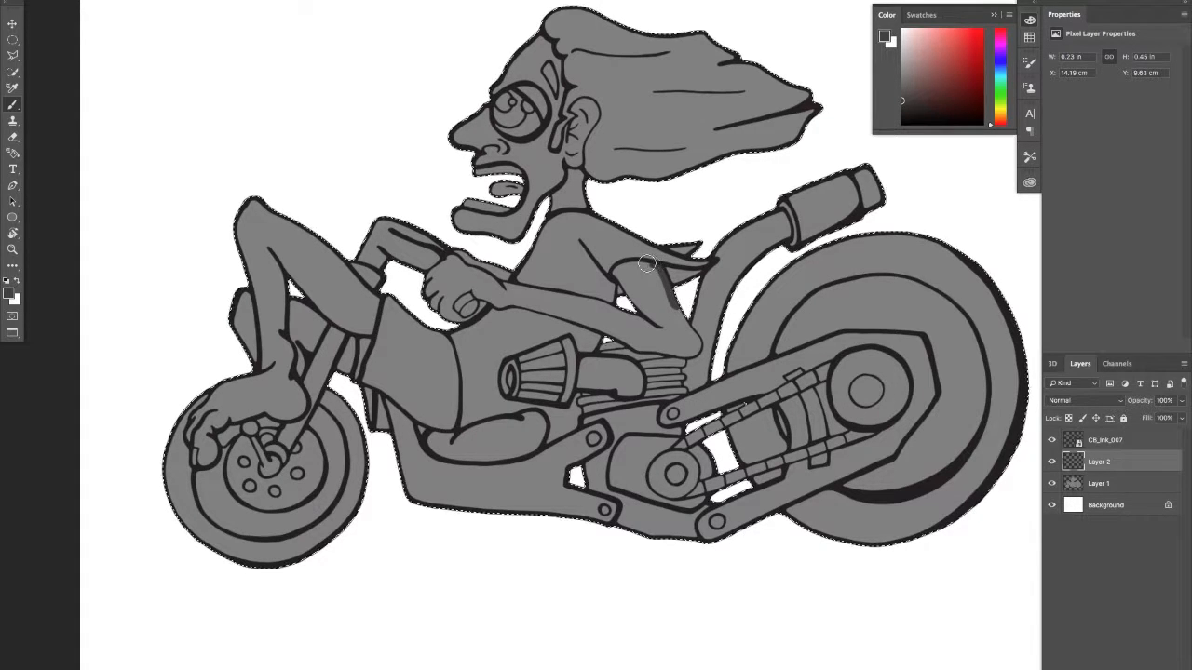
pyautogui.moveTo(684, 312); pyautogui.dragTo(689, 350)
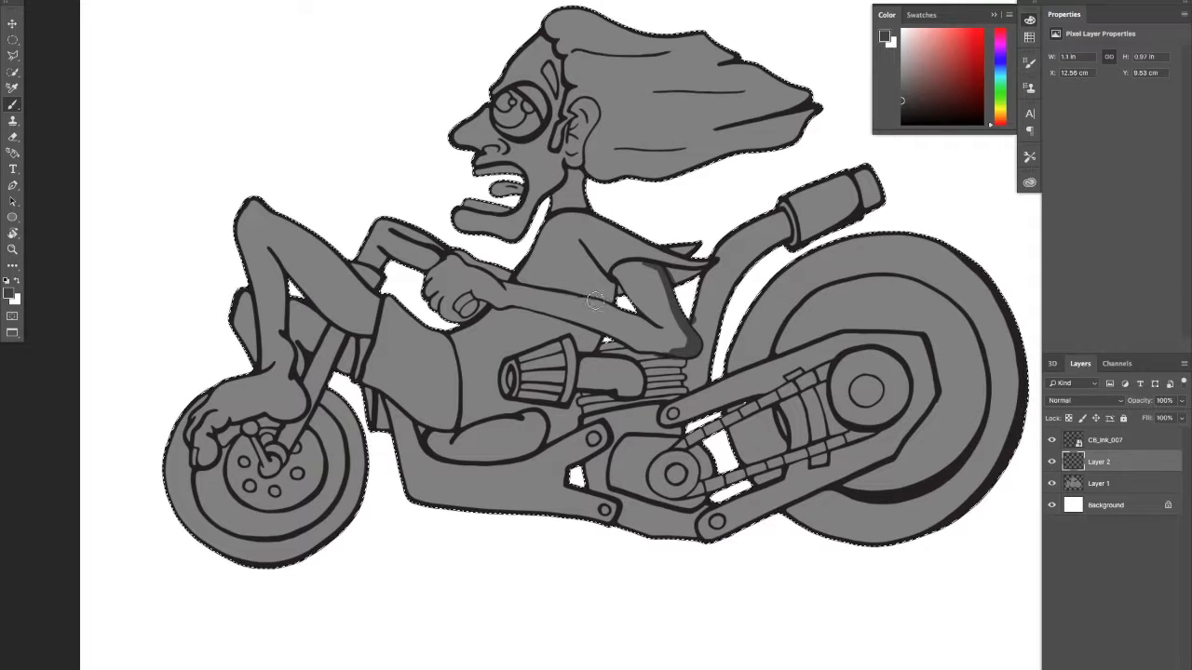
pyautogui.moveTo(583, 296); pyautogui.dragTo(606, 306)
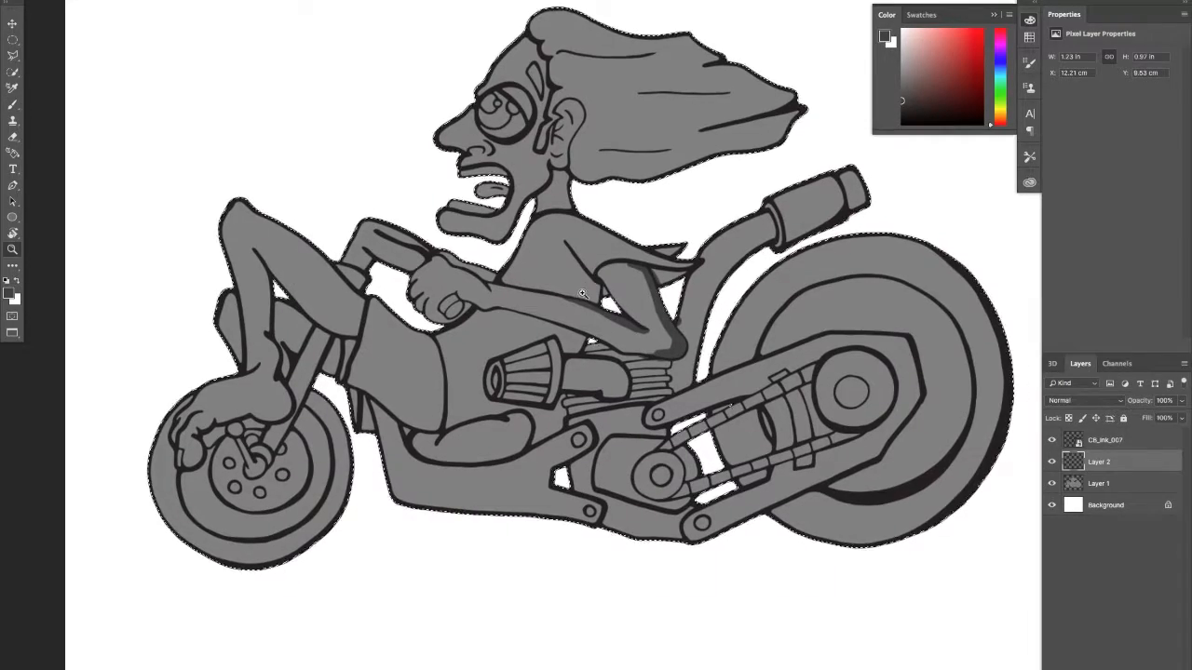
pyautogui.scroll(2, 592, 300)
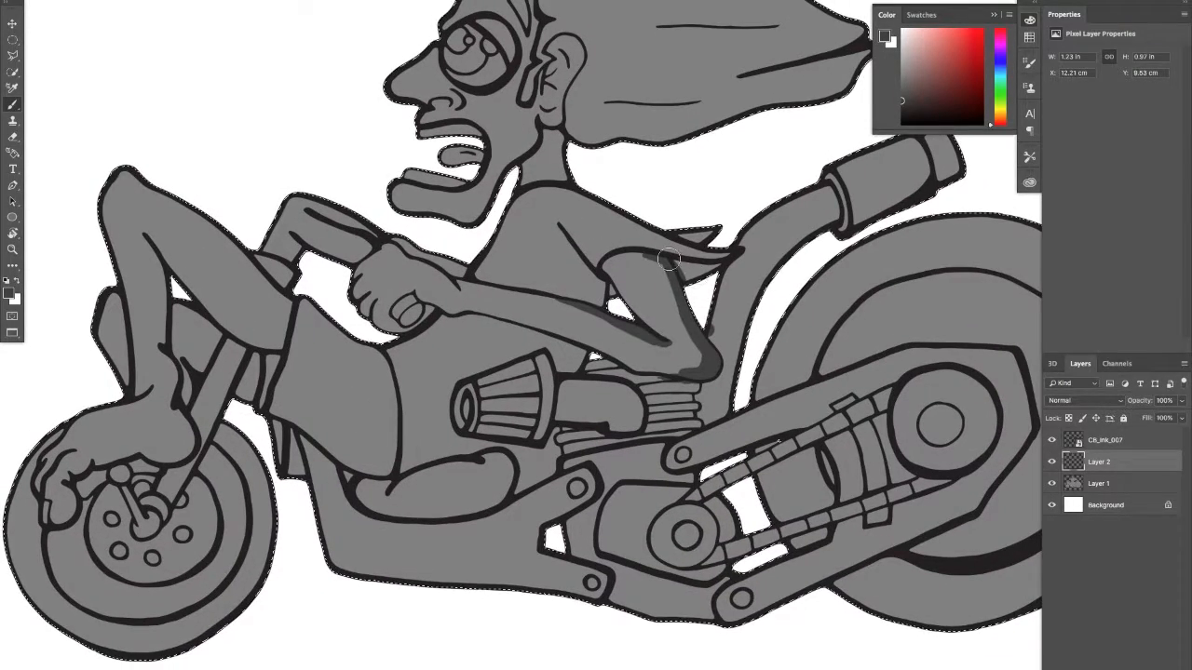
pyautogui.moveTo(651, 256); pyautogui.dragTo(675, 276)
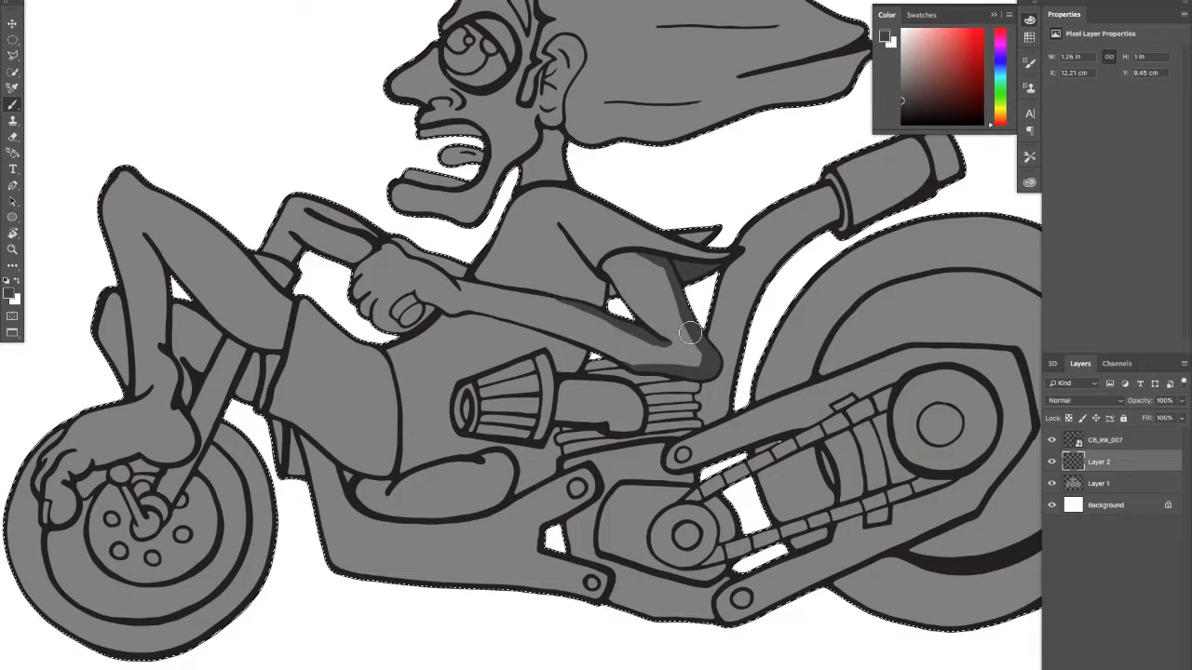
# Step: Paint dark grey shadows along the rider's jawline and across the neck under the ear
pyautogui.hotkey('ctrl', 'd')
pyautogui.moveTo(463, 213); pyautogui.dragTo(500, 280)
pyautogui.hotkey('ctrl', 'shift', 'd')
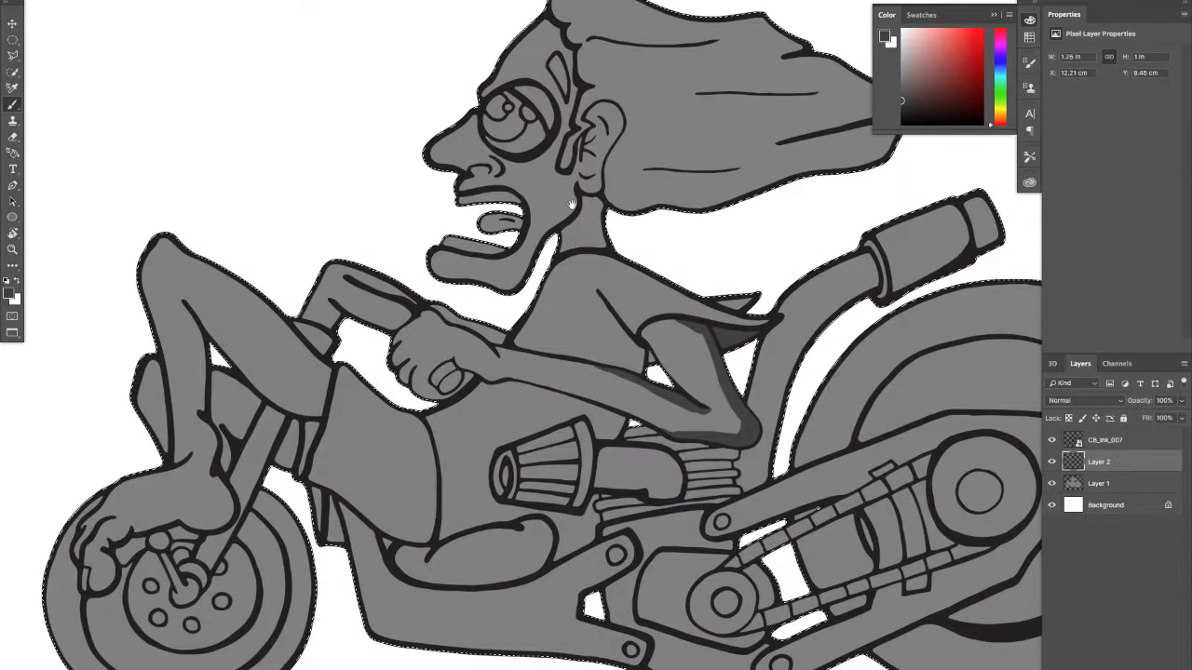
pyautogui.moveTo(573, 188)
pyautogui.mouseDown()
pyautogui.moveTo(545, 229)
pyautogui.moveTo(504, 340)
pyautogui.moveTo(539, 339)
pyautogui.moveTo(512, 350)
pyautogui.moveTo(545, 340)
pyautogui.moveTo(553, 320)
pyautogui.moveTo(511, 341)
pyautogui.mouseUp()
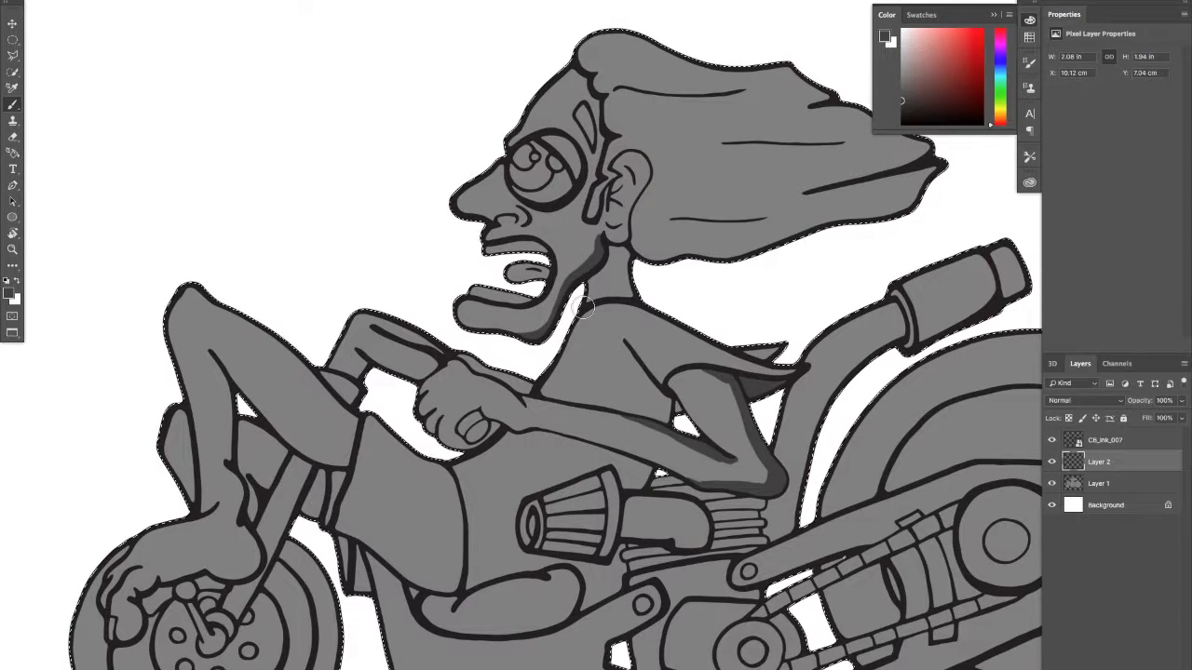
pyautogui.moveTo(622, 272)
pyautogui.mouseDown()
pyautogui.moveTo(587, 283)
pyautogui.moveTo(631, 275)
pyautogui.moveTo(607, 258)
pyautogui.moveTo(632, 285)
pyautogui.moveTo(620, 304)
pyautogui.mouseUp()
# Step: Shade the rider's face in dark grey below the hairline, beside and under the eye, and around the sideburn
pyautogui.hotkey('ctrl', 'd')
pyautogui.scroll(5, 614, 284)
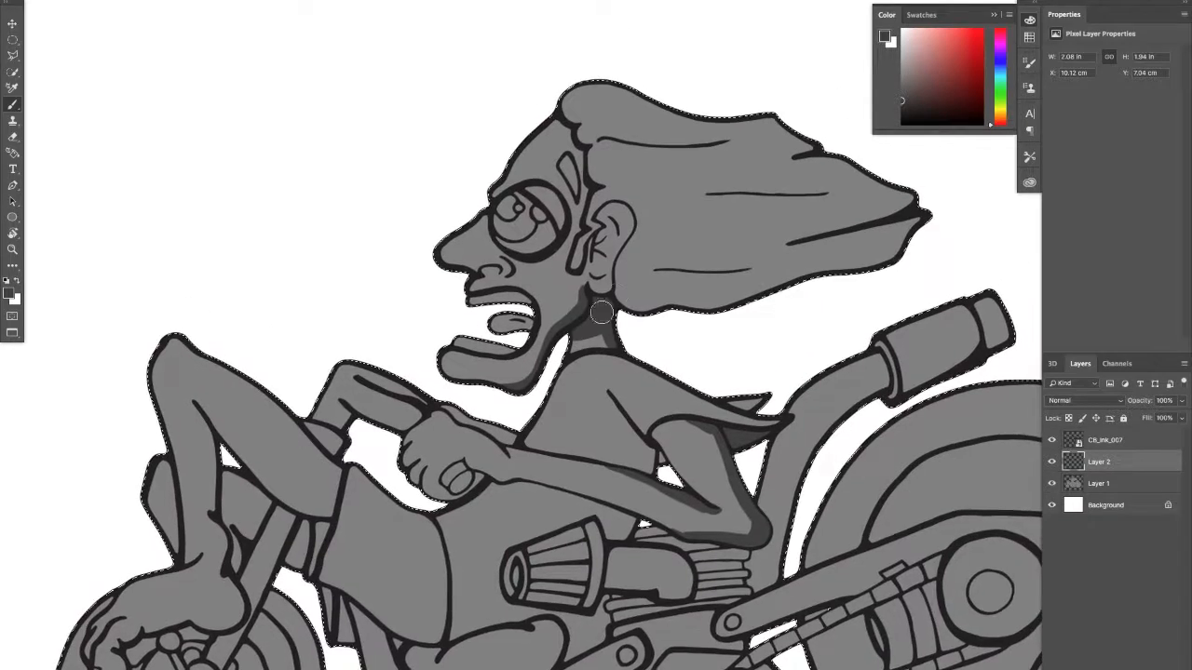
pyautogui.scroll(2, 600, 274)
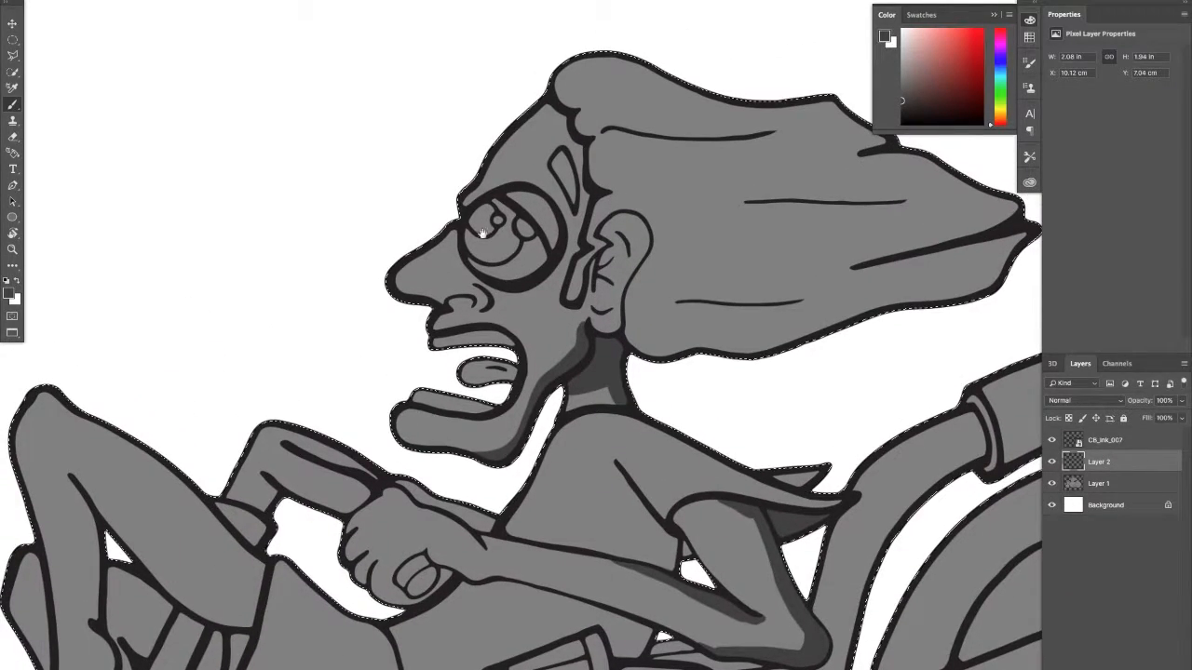
pyautogui.scroll(2, 586, 209)
pyautogui.hotkey('ctrl', 'shift', 'd')
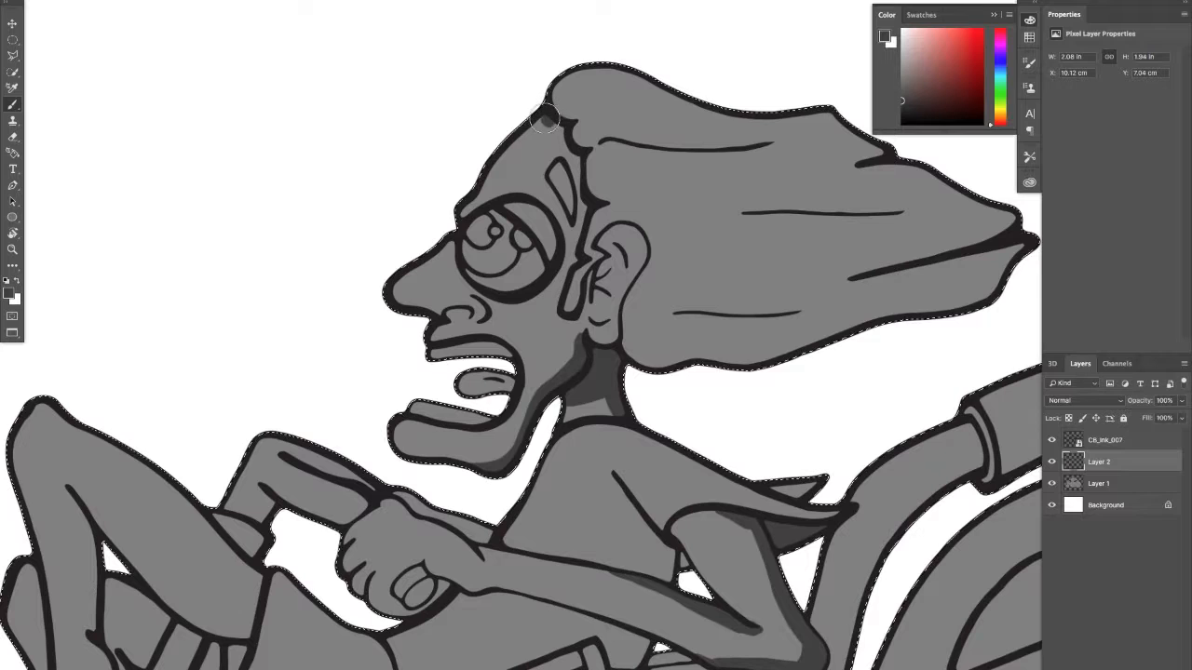
pyautogui.moveTo(570, 151)
pyautogui.mouseDown()
pyautogui.moveTo(531, 120)
pyautogui.moveTo(567, 148)
pyautogui.moveTo(585, 191)
pyautogui.moveTo(577, 173)
pyautogui.moveTo(567, 277)
pyautogui.moveTo(584, 216)
pyautogui.moveTo(556, 317)
pyautogui.mouseUp()
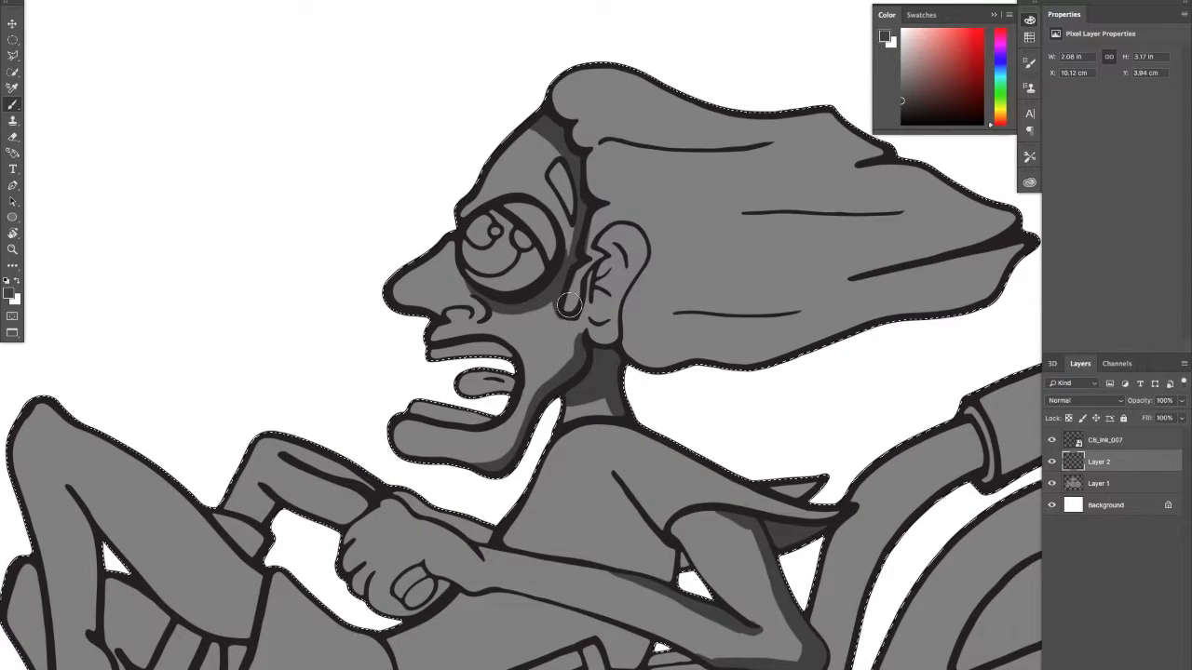
pyautogui.moveTo(568, 305); pyautogui.dragTo(596, 252)
# Step: Shade the area beneath the nose, the upper lip and the folds and outer rim of the ear
pyautogui.moveTo(463, 315)
pyautogui.mouseDown()
pyautogui.moveTo(493, 314)
pyautogui.moveTo(481, 301)
pyautogui.moveTo(493, 311)
pyautogui.moveTo(432, 333)
pyautogui.mouseUp()
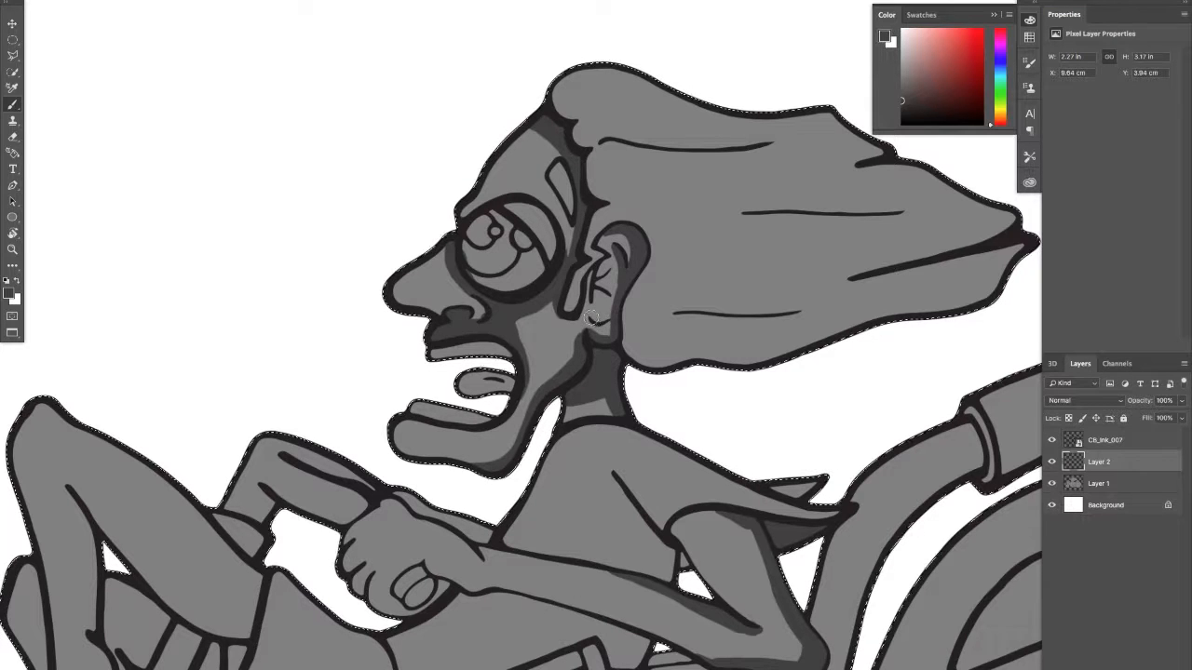
pyautogui.moveTo(594, 324); pyautogui.dragTo(615, 309)
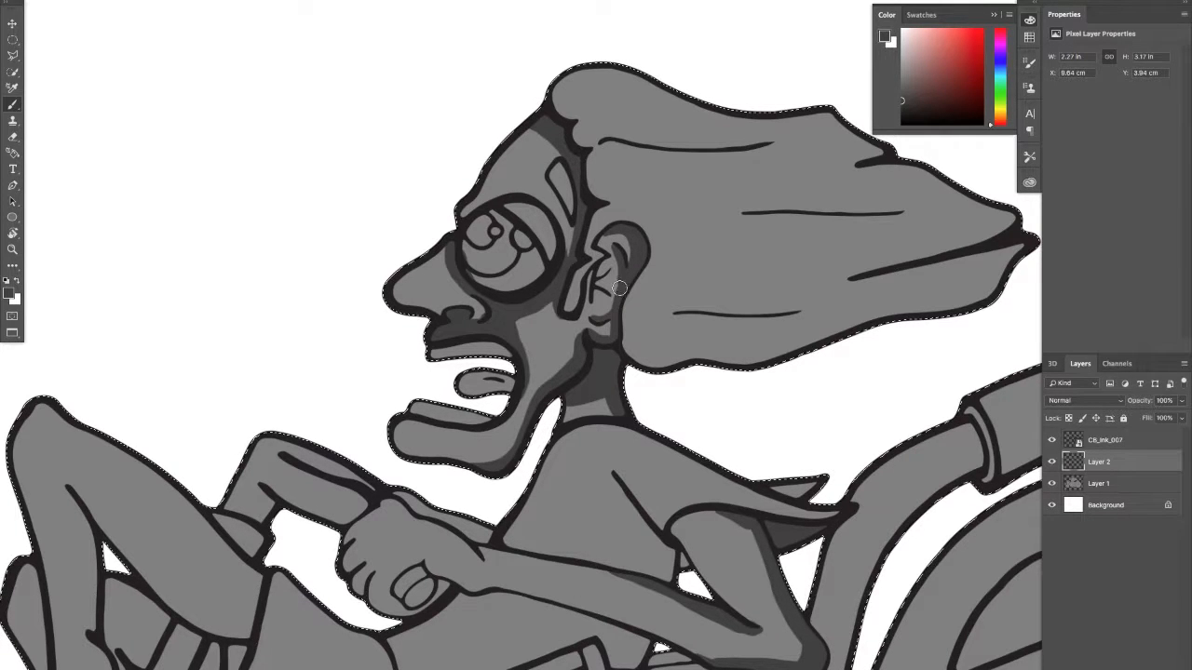
pyautogui.moveTo(616, 256); pyautogui.dragTo(614, 307)
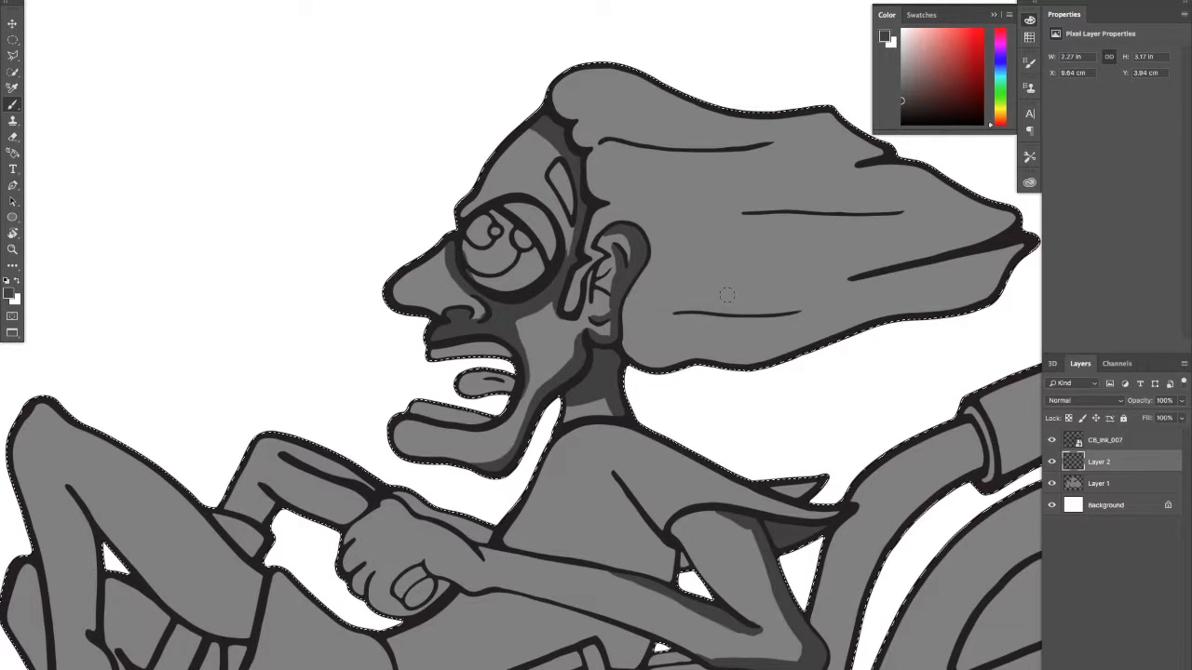
# Step: Paint a broad dark grey shadow along the underside of the hair, from behind the ear to the lower tip
pyautogui.hscroll(5, 620, 279)
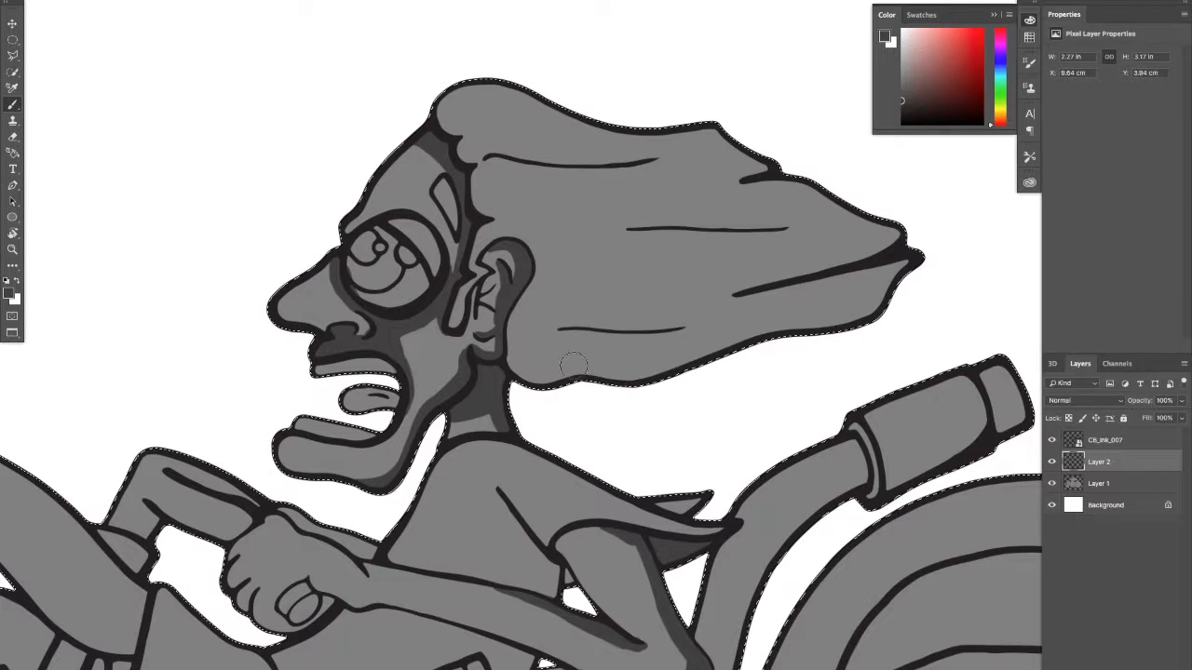
pyautogui.moveTo(528, 364)
pyautogui.mouseDown()
pyautogui.moveTo(541, 379)
pyautogui.moveTo(517, 344)
pyautogui.moveTo(562, 386)
pyautogui.mouseUp()
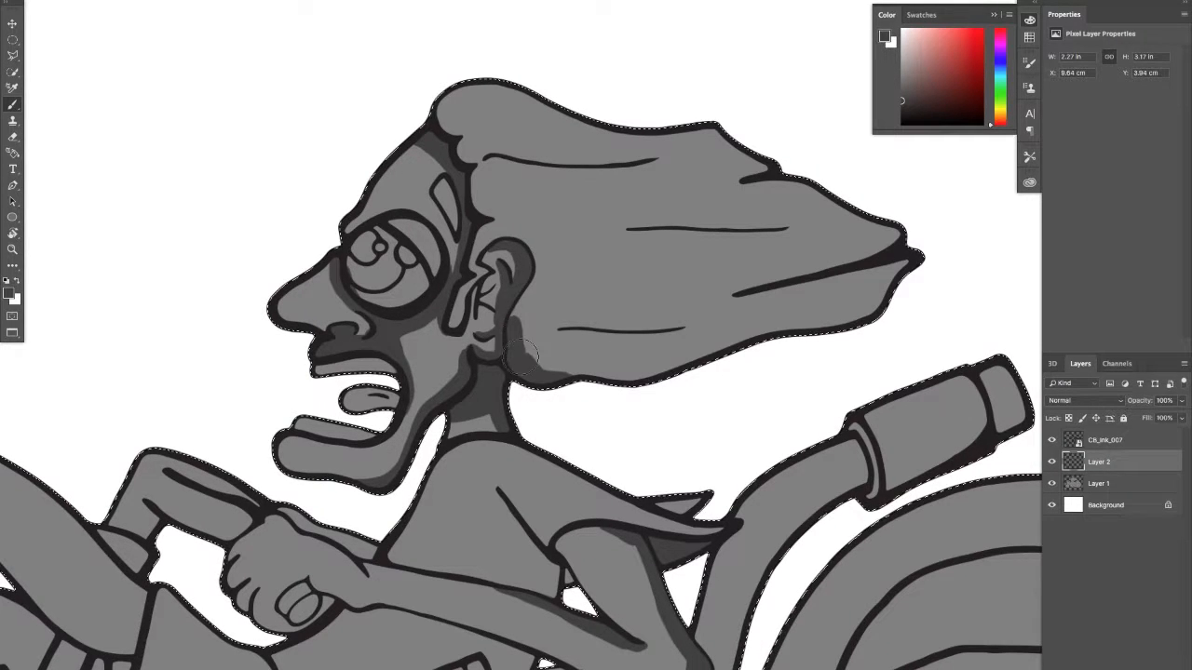
pyautogui.moveTo(814, 337); pyautogui.dragTo(886, 318)
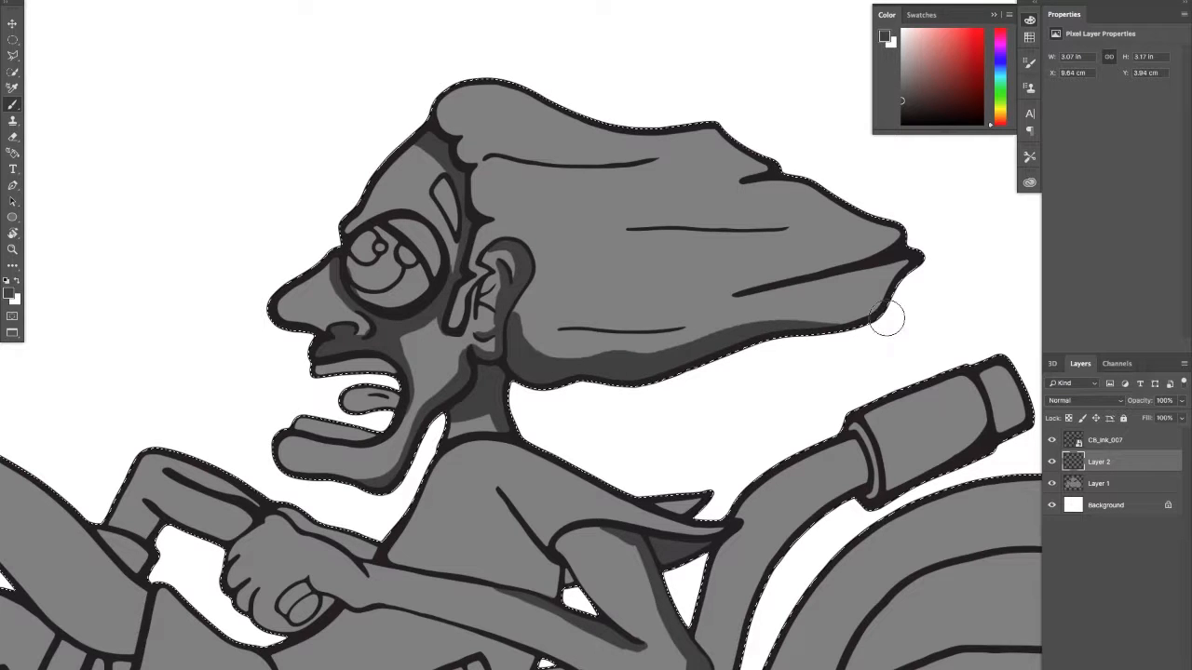
pyautogui.moveTo(654, 342); pyautogui.dragTo(832, 314)
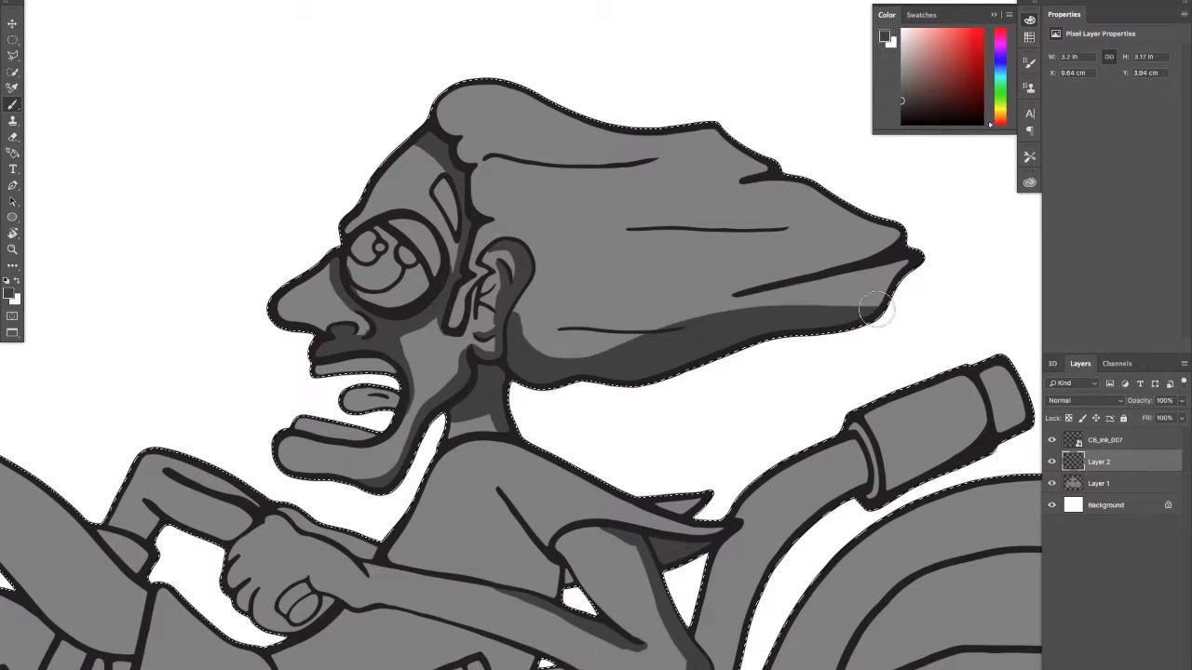
pyautogui.moveTo(664, 314); pyautogui.dragTo(657, 321)
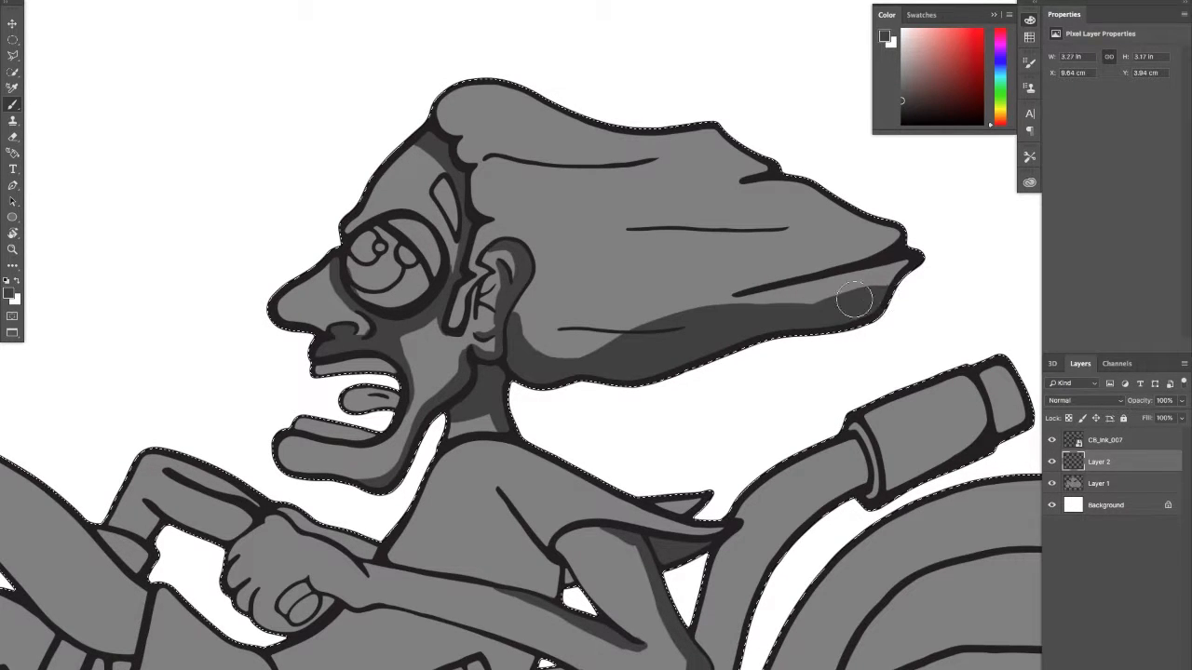
pyautogui.moveTo(854, 300)
pyautogui.mouseDown()
pyautogui.moveTo(925, 265)
pyautogui.moveTo(813, 295)
pyautogui.moveTo(920, 268)
pyautogui.moveTo(739, 294)
pyautogui.moveTo(870, 288)
pyautogui.mouseUp()
# Step: Undo the stray brush mark in the hair and shade along the lower and middle strand lines to the hair's rear tip
pyautogui.click(742, 263)
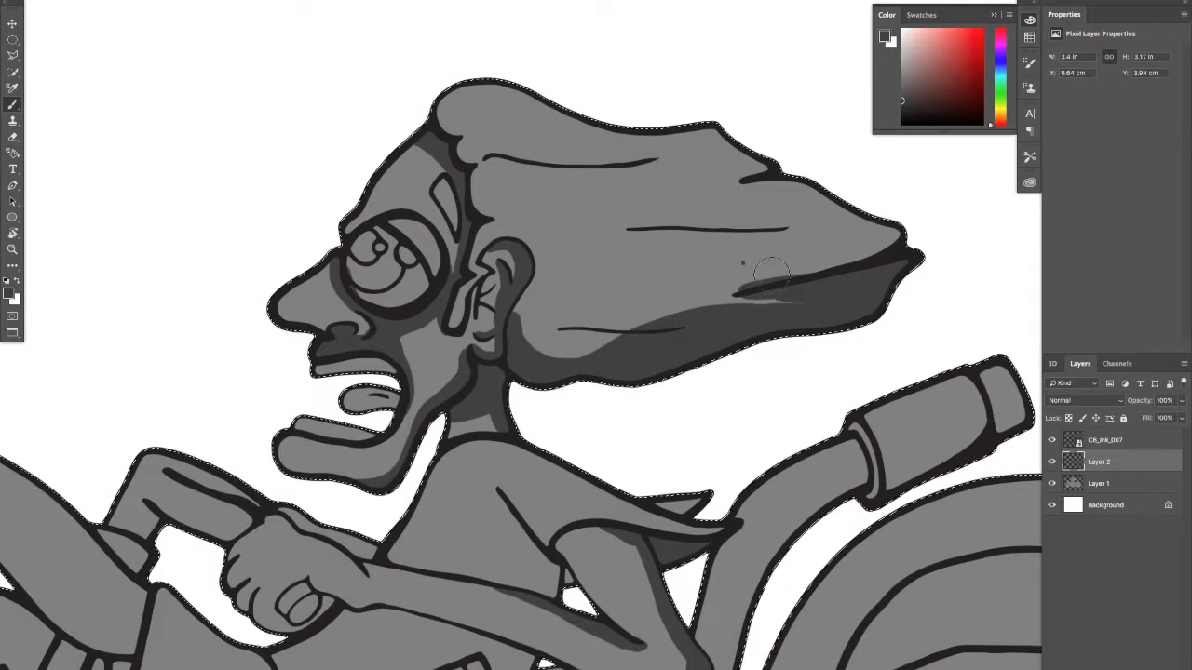
pyautogui.press('super+z')
pyautogui.moveTo(803, 270)
pyautogui.mouseDown()
pyautogui.moveTo(759, 277)
pyautogui.moveTo(892, 249)
pyautogui.mouseUp()
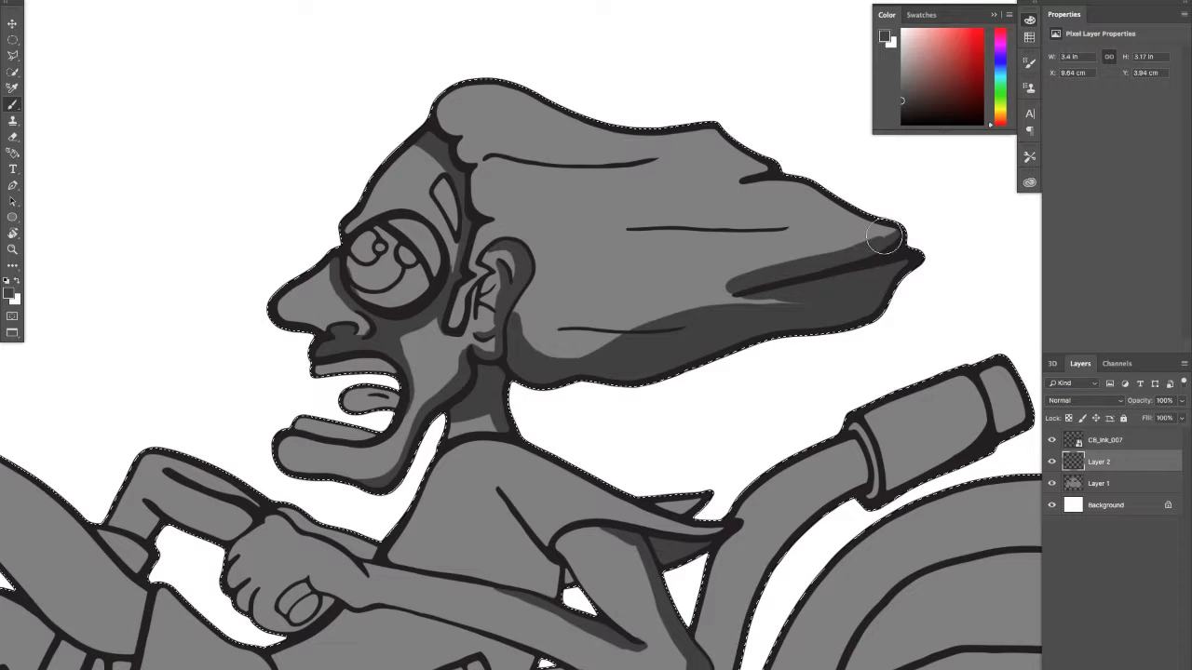
pyautogui.moveTo(639, 234)
pyautogui.mouseDown()
pyautogui.moveTo(796, 246)
pyautogui.moveTo(694, 236)
pyautogui.moveTo(889, 237)
pyautogui.mouseUp()
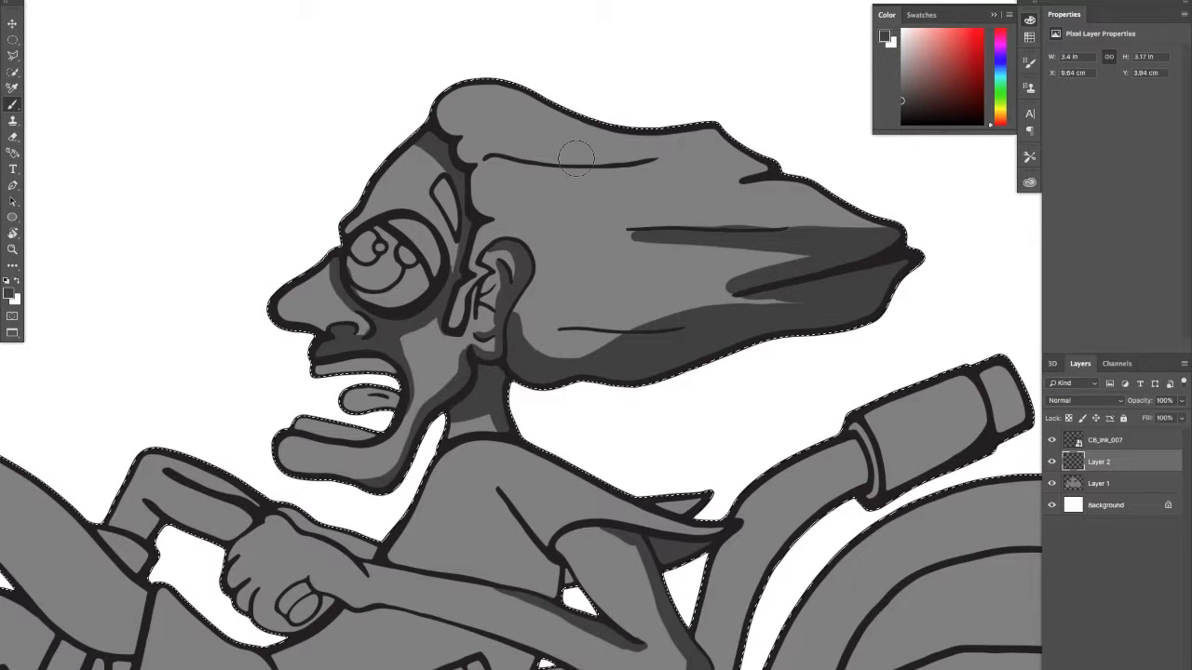
# Step: Shade the upper hair strands and notch, and brush ragged dark grey strokes into the hair behind and above the ear
pyautogui.moveTo(747, 186)
pyautogui.mouseDown()
pyautogui.moveTo(641, 195)
pyautogui.moveTo(752, 187)
pyautogui.moveTo(798, 201)
pyautogui.moveTo(757, 183)
pyautogui.moveTo(887, 226)
pyautogui.moveTo(794, 186)
pyautogui.moveTo(828, 202)
pyautogui.moveTo(752, 181)
pyautogui.moveTo(644, 183)
pyautogui.moveTo(736, 174)
pyautogui.moveTo(621, 191)
pyautogui.moveTo(780, 167)
pyautogui.mouseUp()
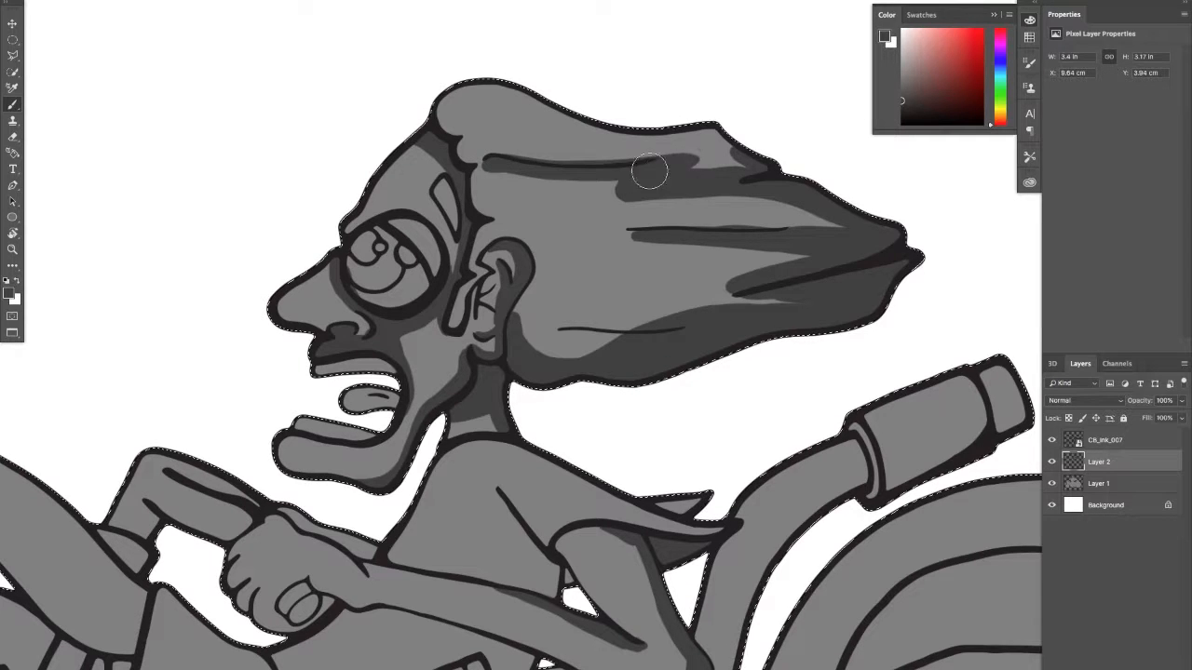
pyautogui.moveTo(771, 172)
pyautogui.mouseDown()
pyautogui.moveTo(655, 167)
pyautogui.moveTo(735, 165)
pyautogui.moveTo(671, 136)
pyautogui.moveTo(718, 150)
pyautogui.moveTo(727, 141)
pyautogui.moveTo(631, 131)
pyautogui.mouseUp()
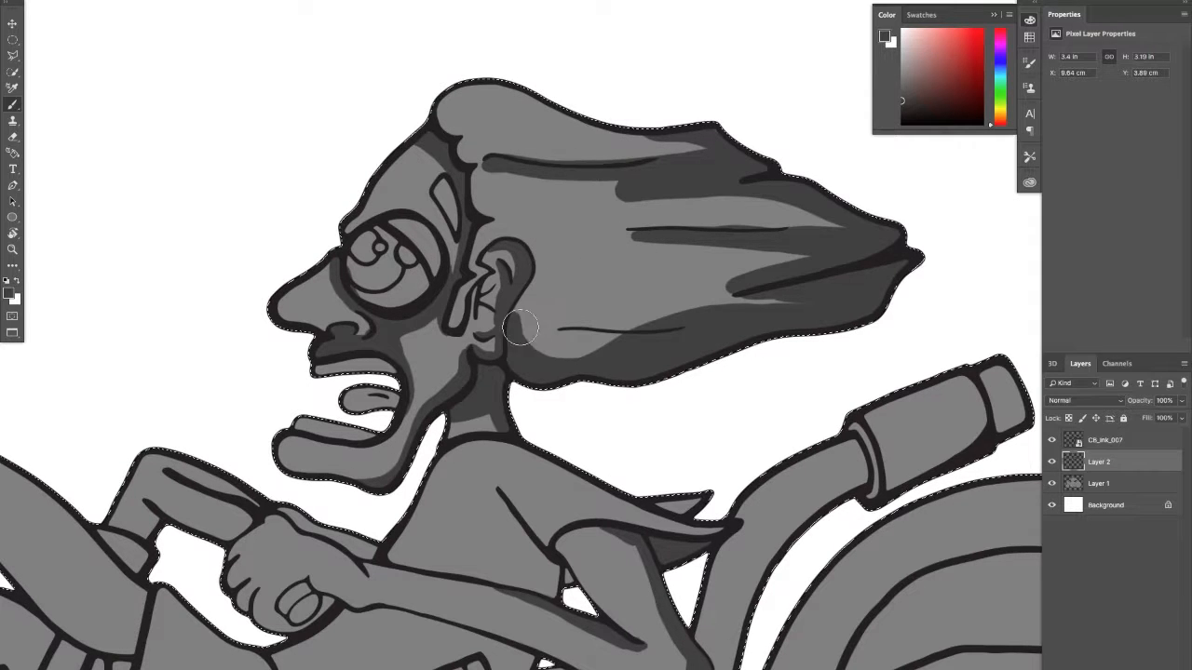
pyautogui.moveTo(543, 289)
pyautogui.mouseDown()
pyautogui.moveTo(519, 342)
pyautogui.moveTo(531, 303)
pyautogui.moveTo(540, 360)
pyautogui.moveTo(520, 331)
pyautogui.moveTo(565, 291)
pyautogui.mouseUp()
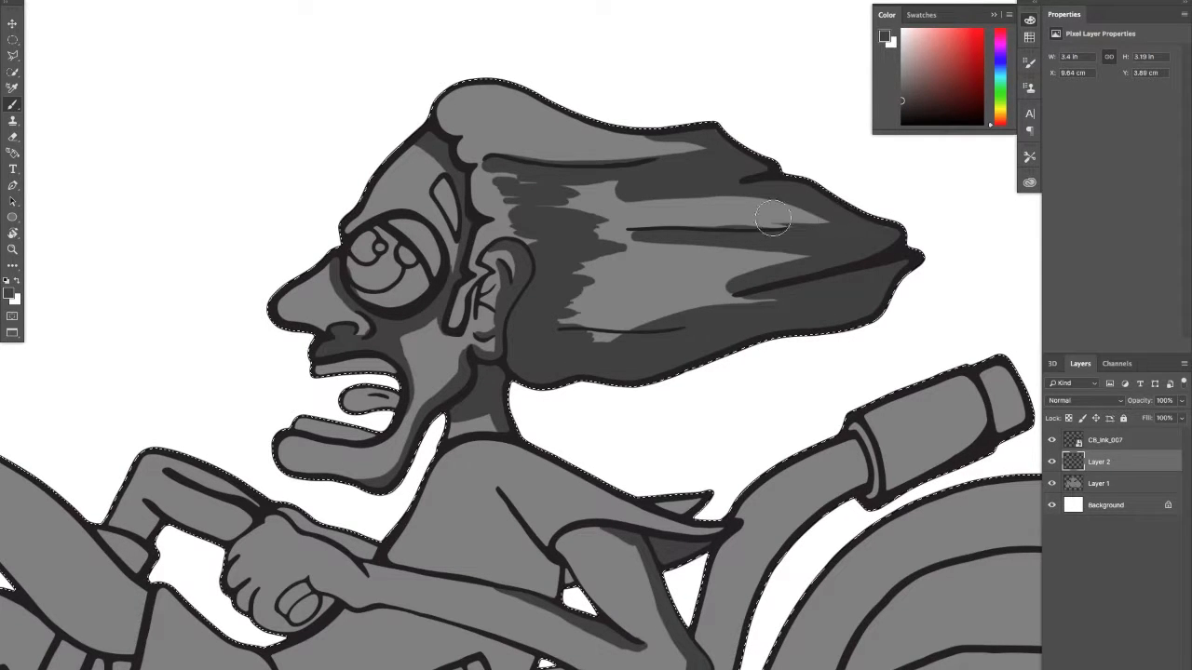
# Step: Brush ragged shadow strokes into the hair's middle strands and thin dark streaks through the front top lock, plus a spot in the lower light area
pyautogui.moveTo(753, 205); pyautogui.dragTo(782, 197)
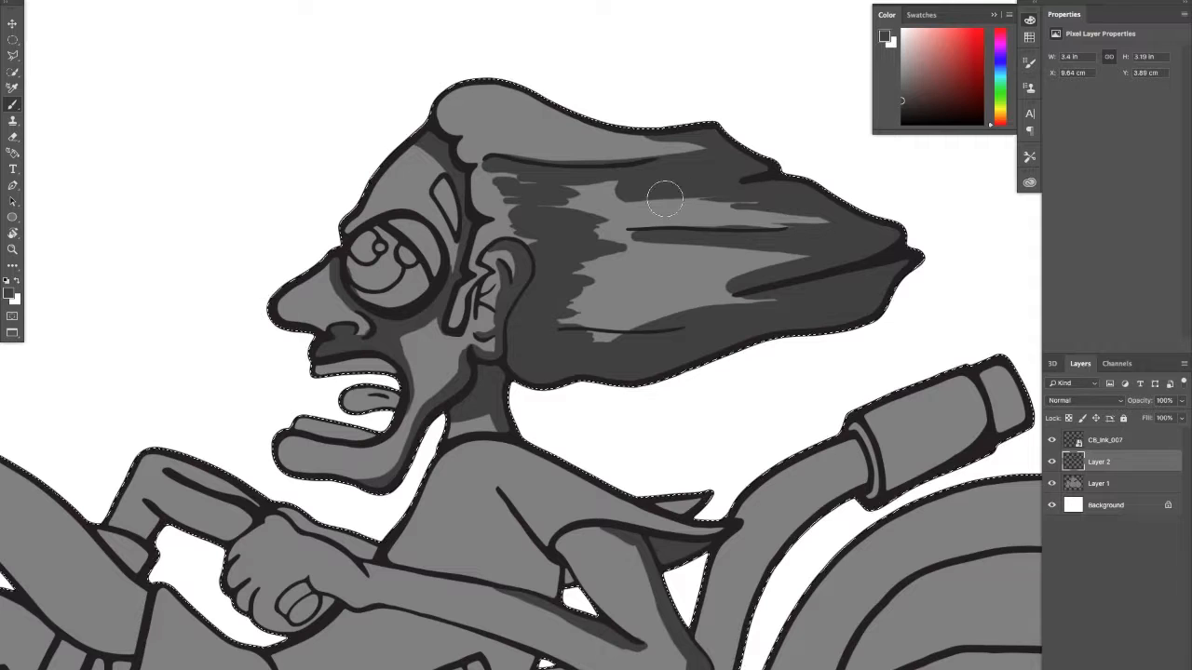
pyautogui.moveTo(664, 202)
pyautogui.mouseDown()
pyautogui.moveTo(607, 195)
pyautogui.moveTo(644, 167)
pyautogui.moveTo(652, 182)
pyautogui.mouseUp()
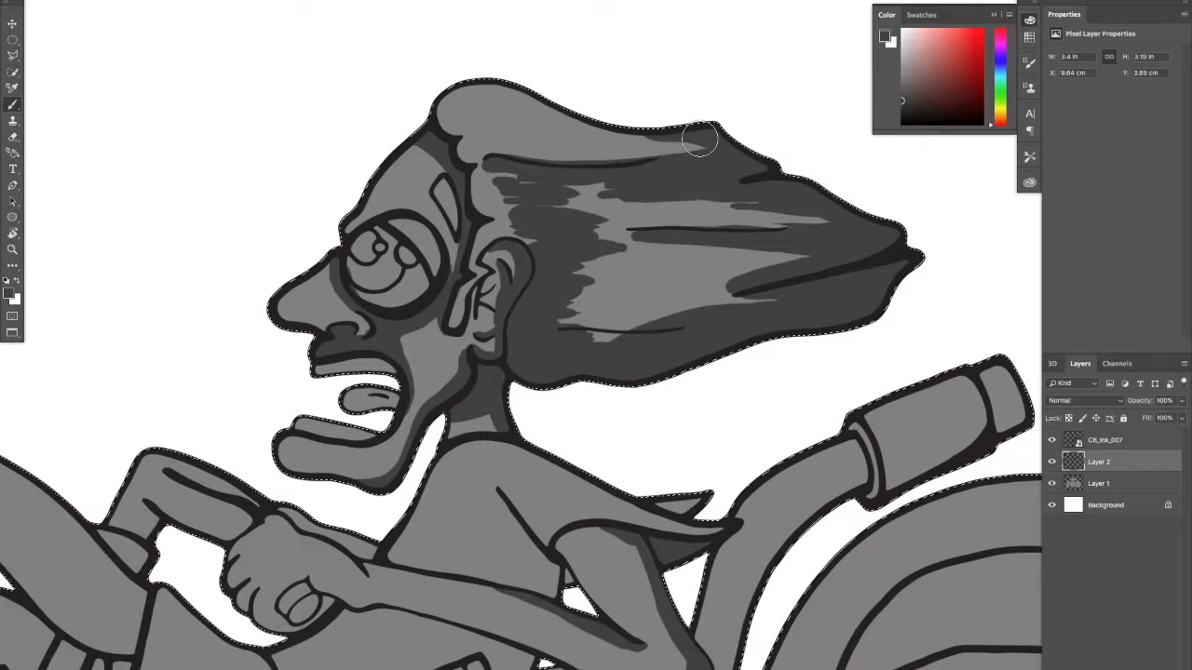
pyautogui.moveTo(499, 153); pyautogui.dragTo(543, 161)
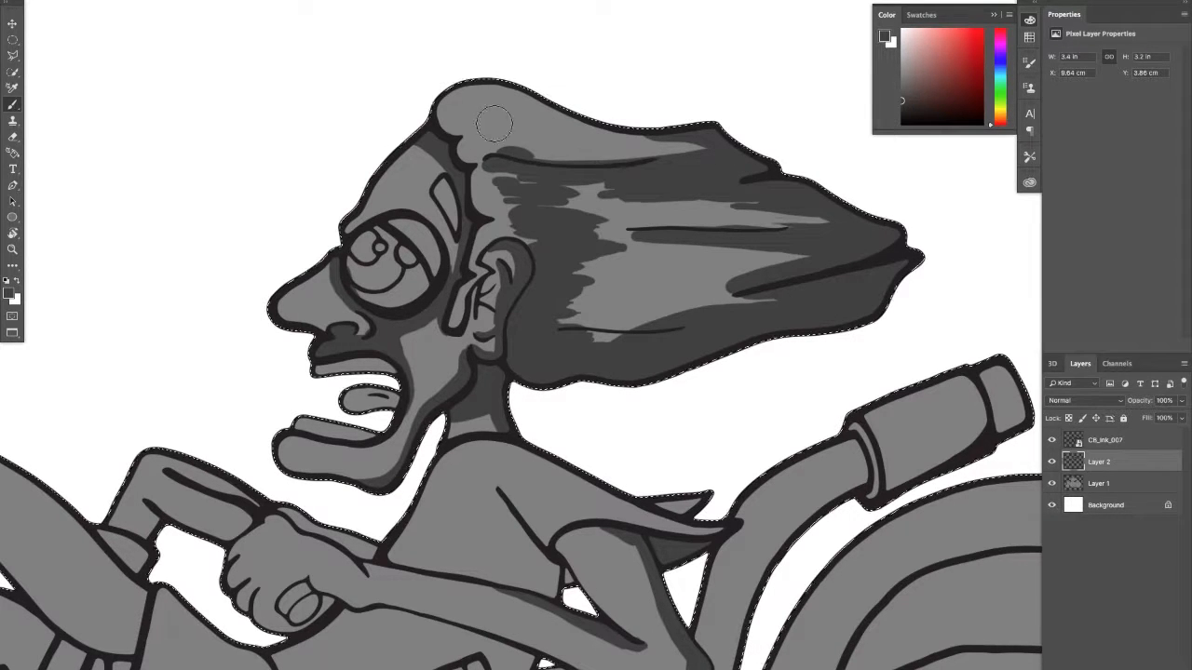
pyautogui.moveTo(467, 118); pyautogui.dragTo(579, 145)
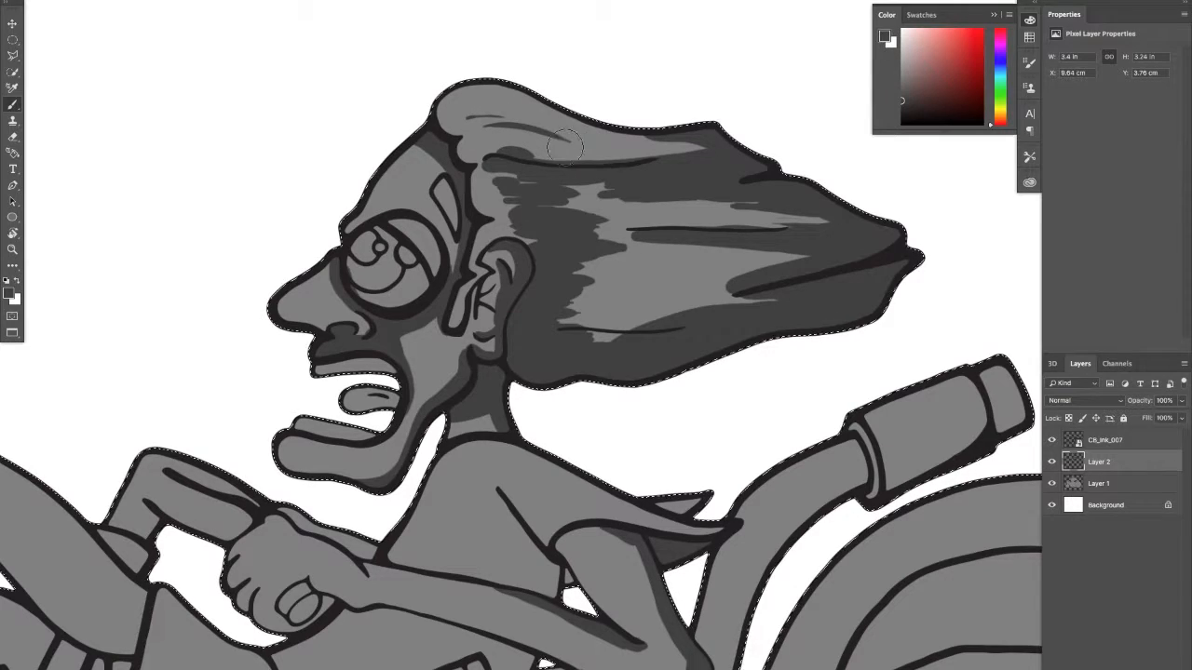
pyautogui.moveTo(626, 278)
pyautogui.mouseDown()
pyautogui.moveTo(645, 278)
pyautogui.moveTo(575, 290)
pyautogui.moveTo(612, 296)
pyautogui.mouseUp()
# Step: Extend the dark grey shadow along the jaw from below the ear and shade the pointed tip of the sleeve
pyautogui.press('z')
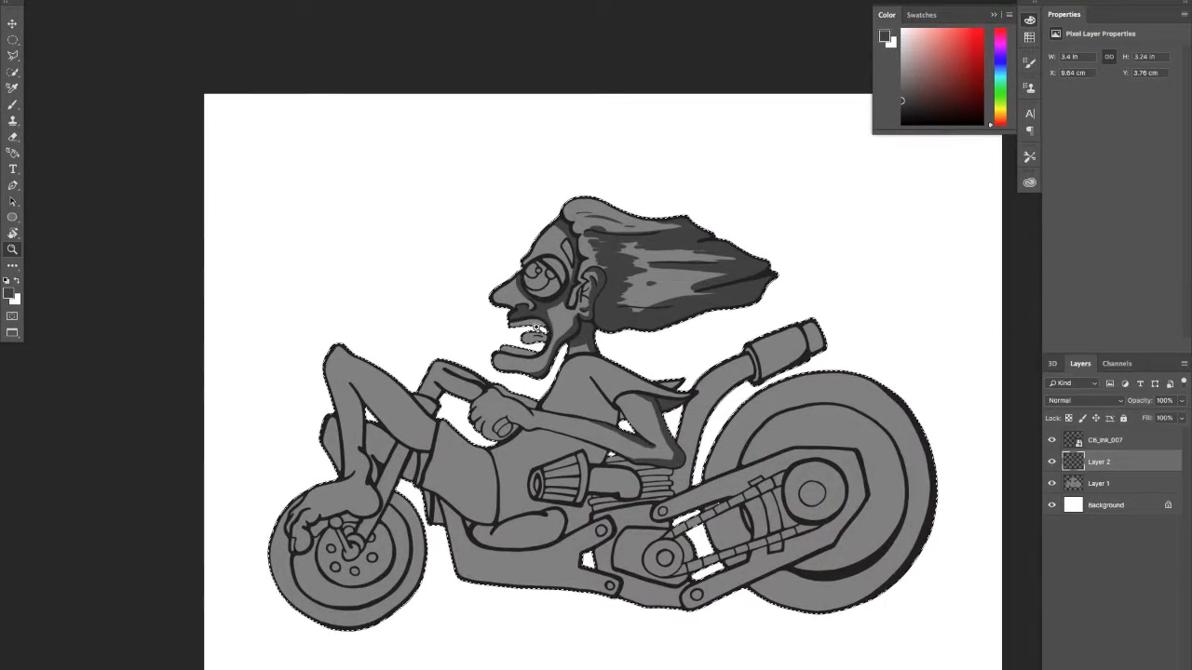
pyautogui.moveTo(535, 326)
pyautogui.mouseDown()
pyautogui.moveTo(610, 317)
pyautogui.moveTo(565, 390)
pyautogui.mouseUp()
pyautogui.press('b')
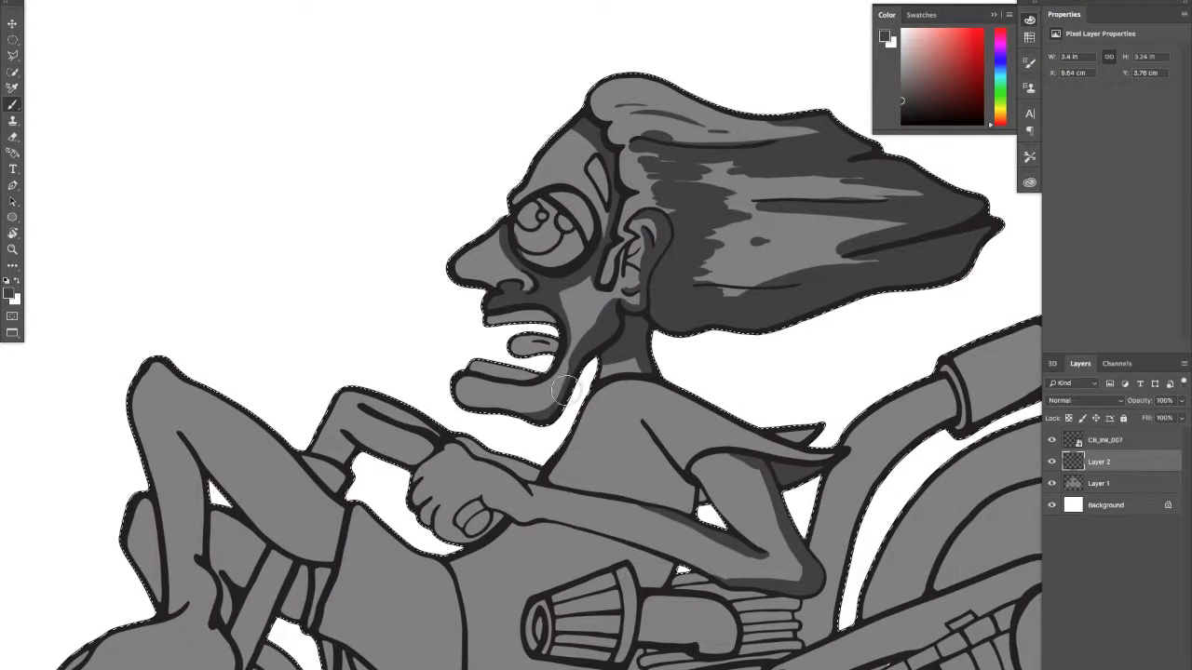
pyautogui.moveTo(612, 318); pyautogui.dragTo(575, 361)
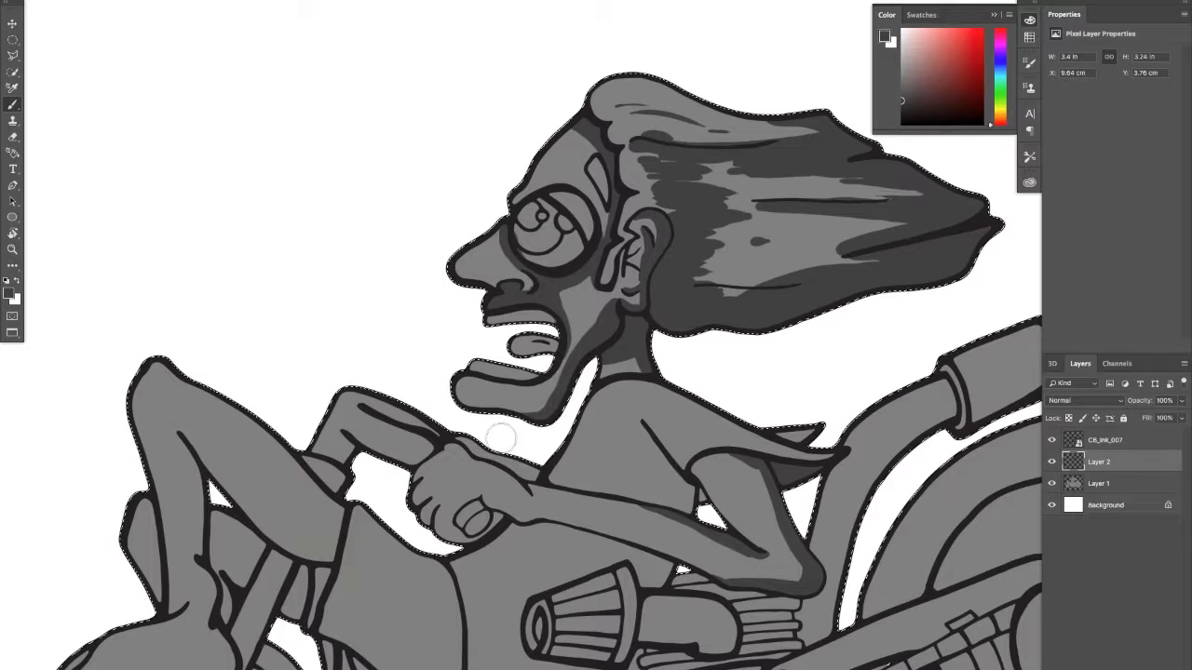
pyautogui.moveTo(446, 395); pyautogui.dragTo(433, 261)
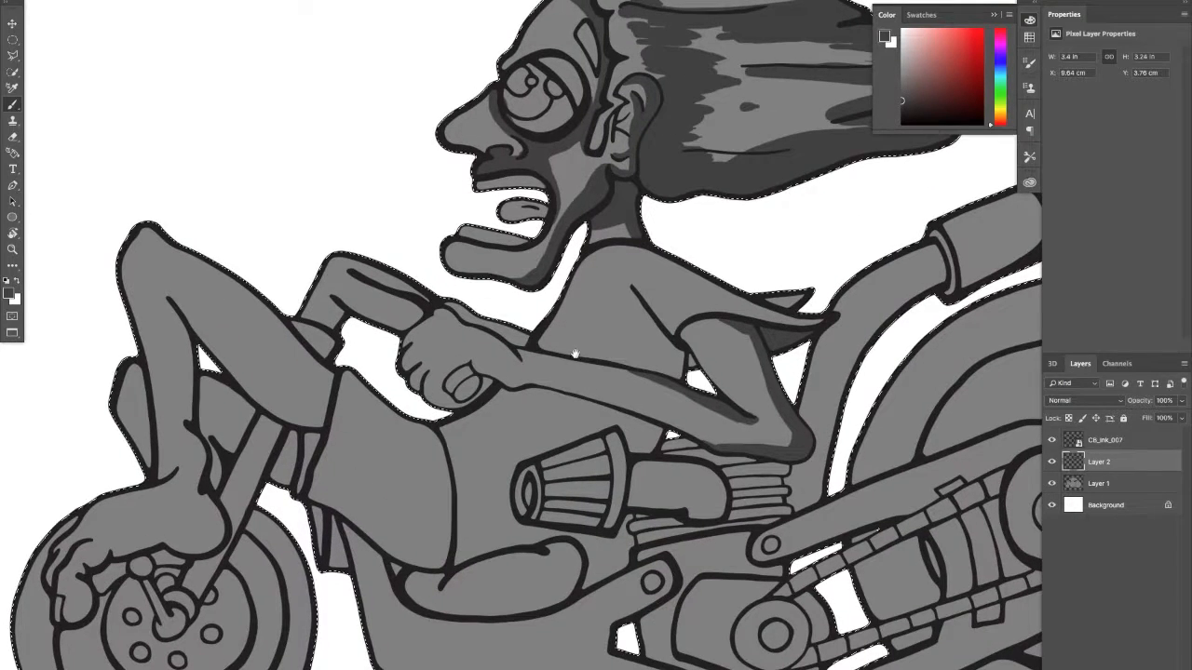
pyautogui.moveTo(811, 292)
pyautogui.mouseDown()
pyautogui.moveTo(769, 294)
pyautogui.moveTo(822, 298)
pyautogui.mouseUp()
# Step: Shade the rider's near leg along the back of the calf, the underside of the thigh, the ankle, the sole and the toes
pyautogui.moveTo(415, 325); pyautogui.dragTo(625, 287)
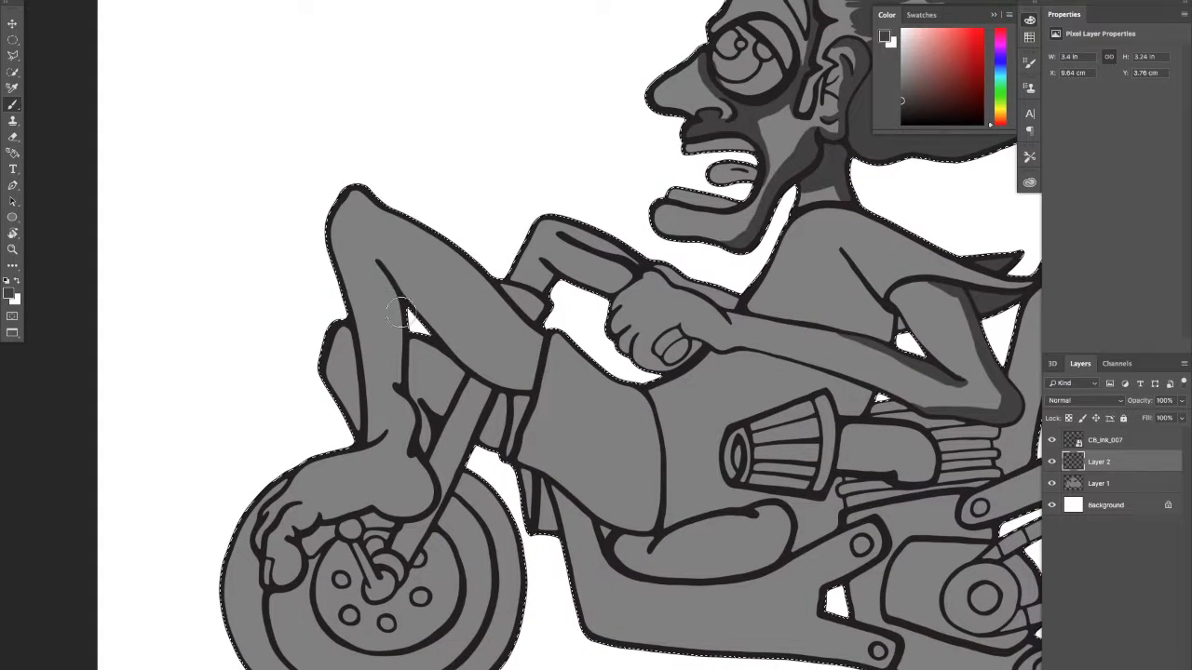
pyautogui.moveTo(375, 265)
pyautogui.mouseDown()
pyautogui.moveTo(395, 311)
pyautogui.moveTo(389, 381)
pyautogui.moveTo(393, 363)
pyautogui.moveTo(397, 372)
pyautogui.mouseUp()
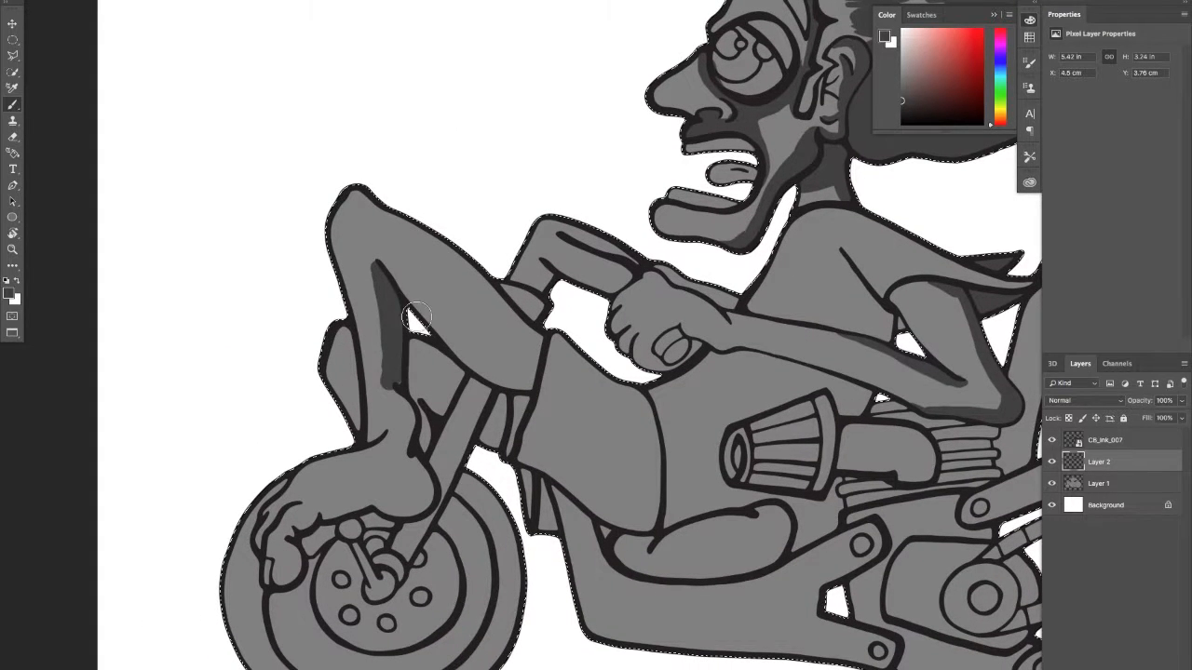
pyautogui.moveTo(388, 271)
pyautogui.mouseDown()
pyautogui.moveTo(485, 366)
pyautogui.moveTo(527, 377)
pyautogui.moveTo(504, 377)
pyautogui.moveTo(525, 376)
pyautogui.moveTo(512, 379)
pyautogui.moveTo(411, 296)
pyautogui.moveTo(534, 350)
pyautogui.moveTo(528, 331)
pyautogui.moveTo(537, 348)
pyautogui.moveTo(532, 338)
pyautogui.moveTo(519, 372)
pyautogui.mouseUp()
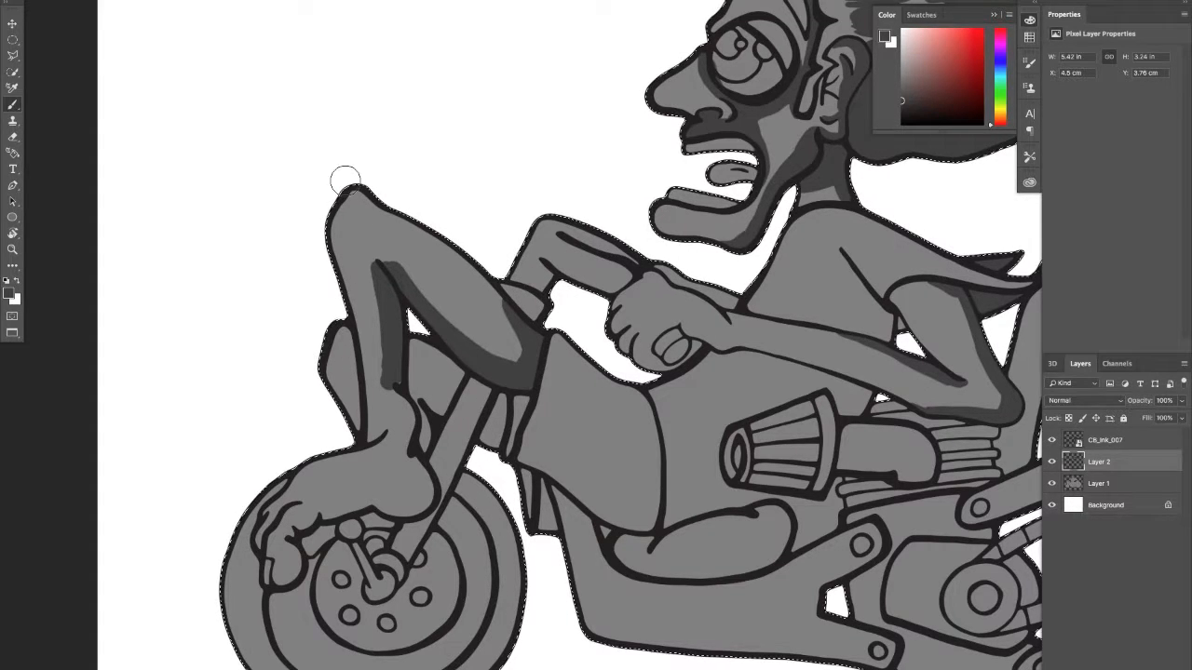
pyautogui.moveTo(377, 259); pyautogui.dragTo(381, 269)
pyautogui.moveTo(413, 407)
pyautogui.mouseDown()
pyautogui.moveTo(370, 285)
pyautogui.moveTo(357, 318)
pyautogui.moveTo(336, 306)
pyautogui.moveTo(353, 337)
pyautogui.moveTo(343, 359)
pyautogui.moveTo(347, 320)
pyautogui.moveTo(356, 341)
pyautogui.moveTo(361, 389)
pyautogui.mouseUp()
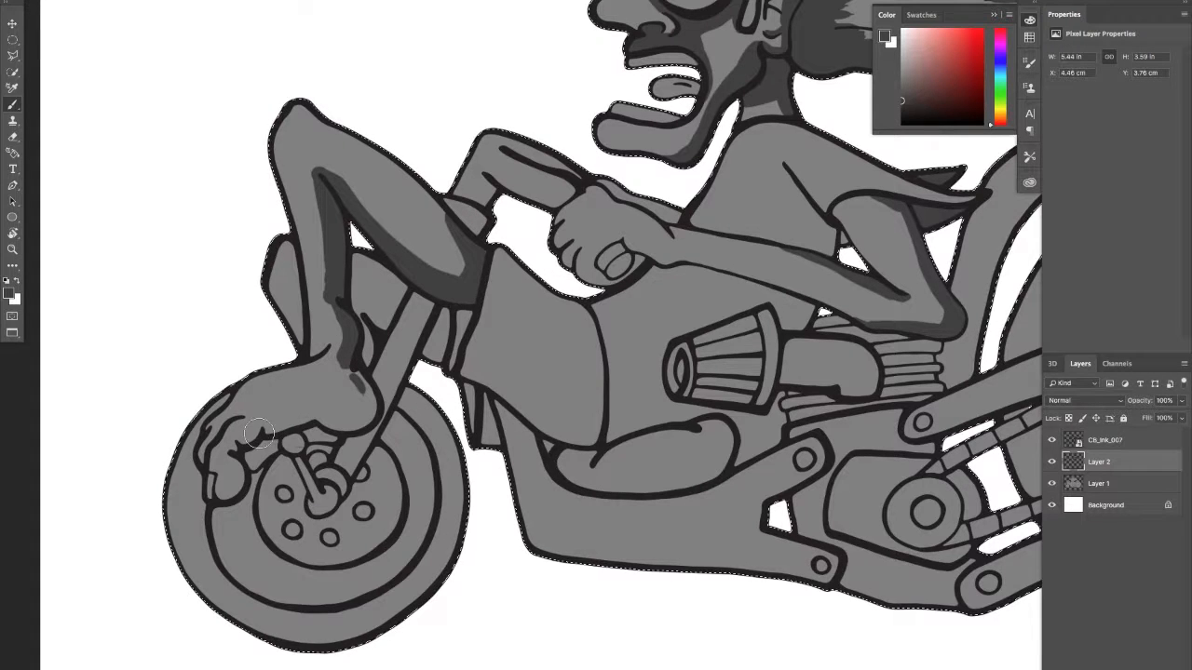
pyautogui.moveTo(257, 432)
pyautogui.mouseDown()
pyautogui.moveTo(309, 408)
pyautogui.moveTo(282, 420)
pyautogui.moveTo(360, 418)
pyautogui.moveTo(359, 378)
pyautogui.moveTo(367, 387)
pyautogui.moveTo(356, 374)
pyautogui.moveTo(362, 418)
pyautogui.moveTo(291, 420)
pyautogui.moveTo(237, 444)
pyautogui.moveTo(225, 492)
pyautogui.moveTo(223, 462)
pyautogui.moveTo(208, 457)
pyautogui.moveTo(219, 433)
pyautogui.moveTo(204, 468)
pyautogui.moveTo(233, 421)
pyautogui.mouseUp()
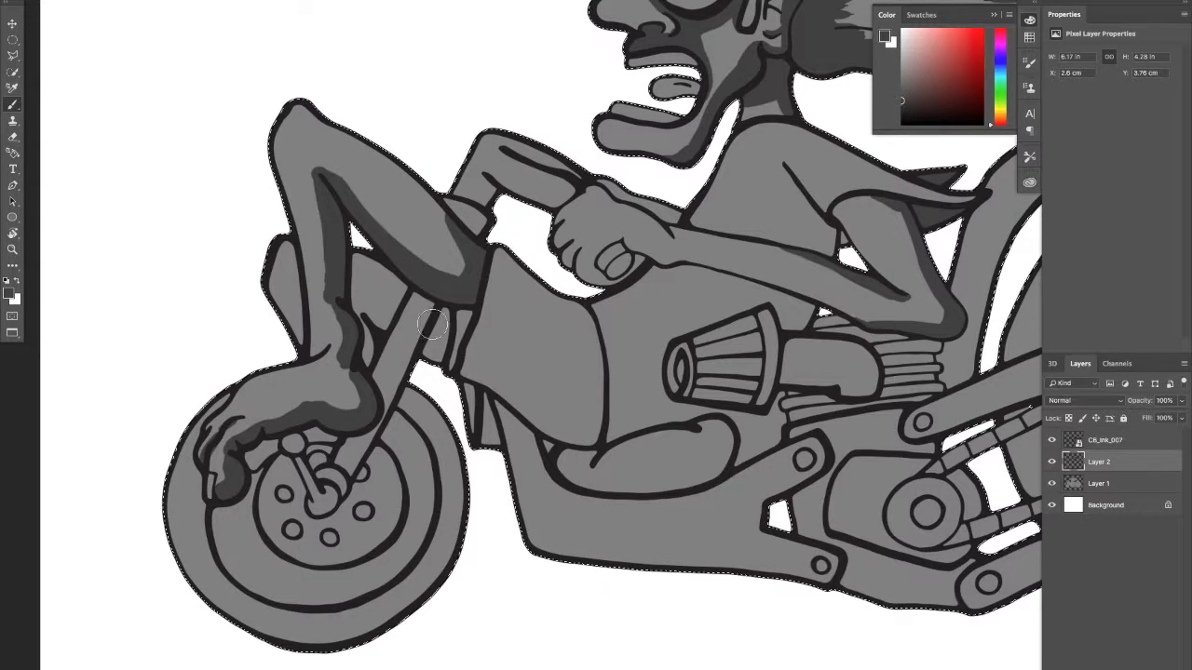
# Step: Shade the far leg behind the front fork, the narrow strip beside it, and the gripping hand and far forearm
pyautogui.moveTo(402, 322)
pyautogui.mouseDown()
pyautogui.moveTo(438, 324)
pyautogui.moveTo(394, 353)
pyautogui.moveTo(391, 327)
pyautogui.moveTo(430, 314)
pyautogui.moveTo(389, 315)
pyautogui.mouseUp()
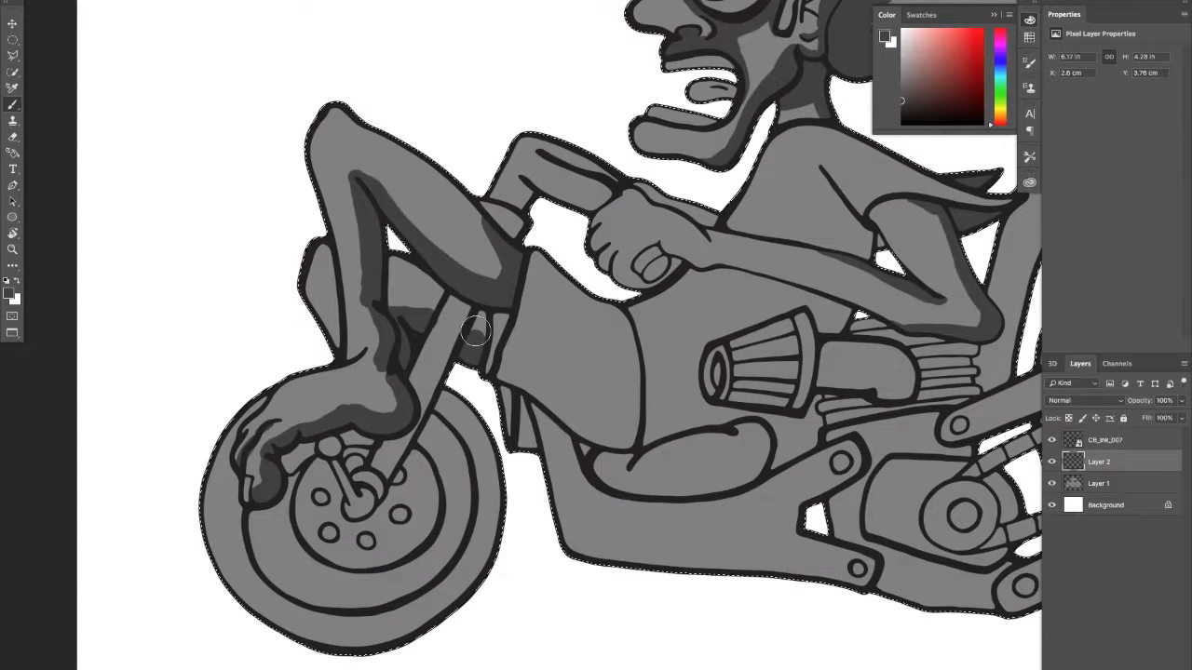
pyautogui.moveTo(430, 307)
pyautogui.mouseDown()
pyautogui.moveTo(371, 304)
pyautogui.moveTo(407, 308)
pyautogui.mouseUp()
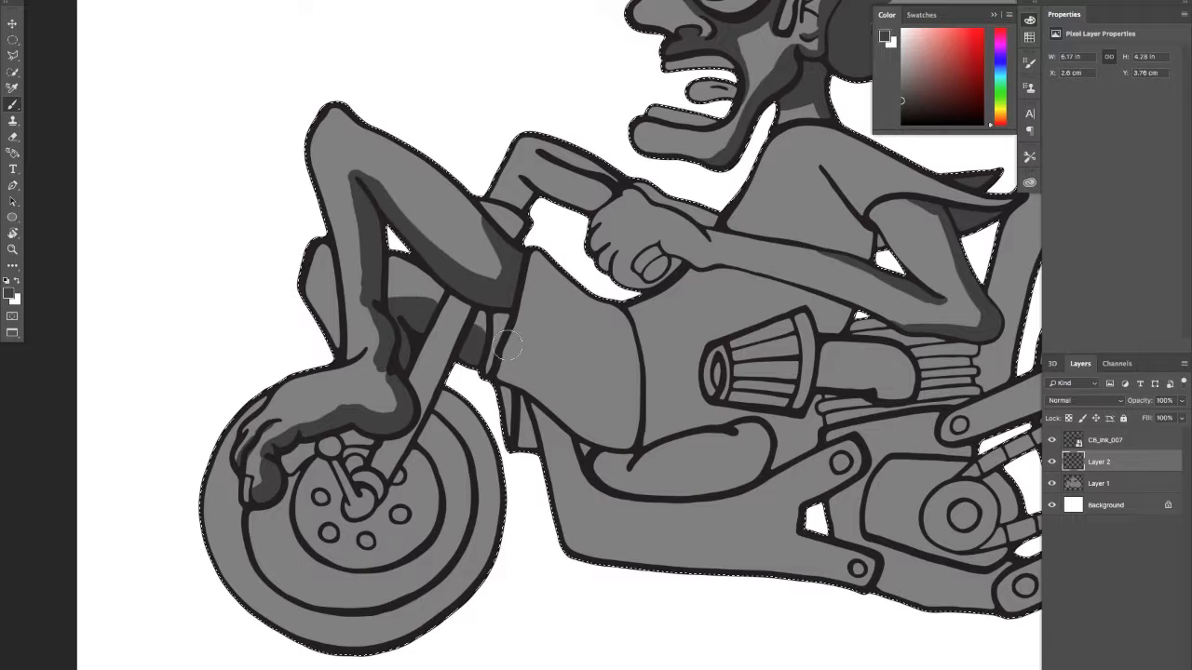
pyautogui.moveTo(503, 318); pyautogui.dragTo(490, 364)
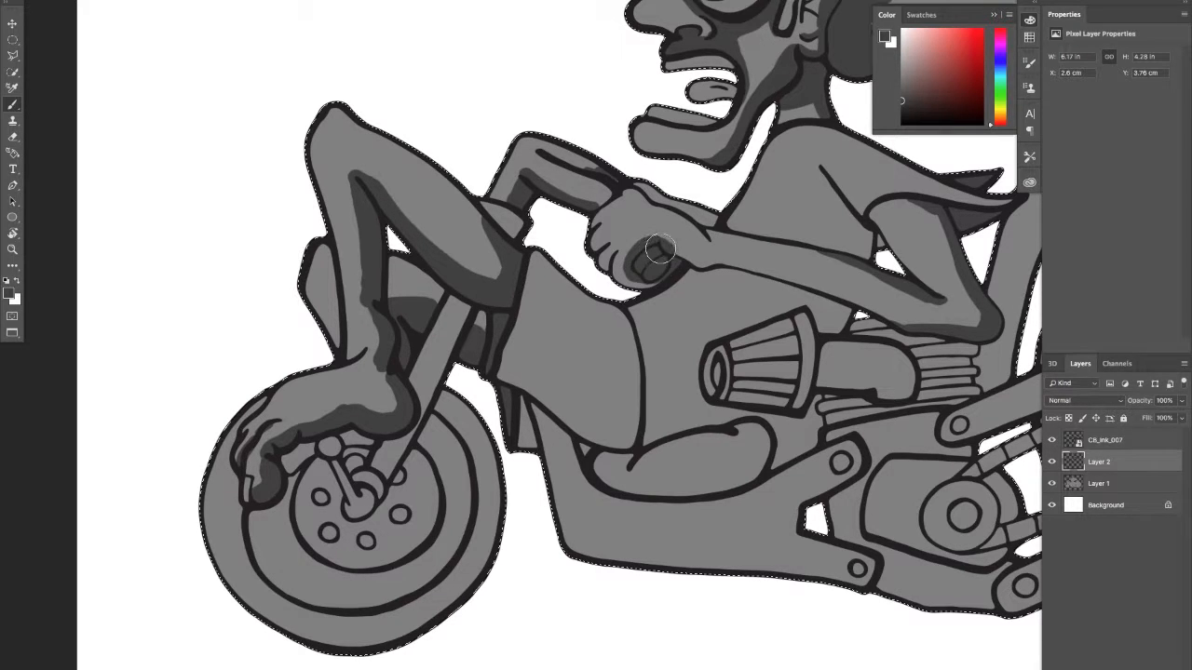
pyautogui.moveTo(670, 253)
pyautogui.mouseDown()
pyautogui.moveTo(712, 261)
pyautogui.moveTo(645, 250)
pyautogui.mouseUp()
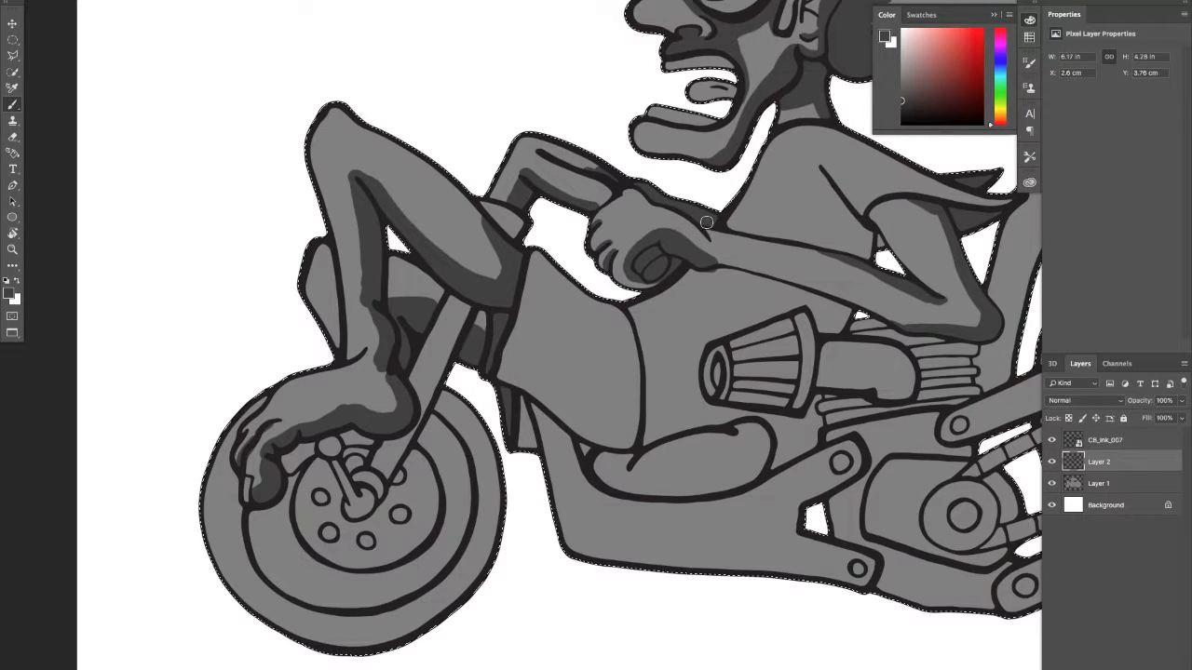
# Step: Shade the front fork tube and the round knob, link rod and axle hub at the centre of the front wheel
pyautogui.scroll(-3, 449, 352)
pyautogui.hscroll(-2, 449, 352)
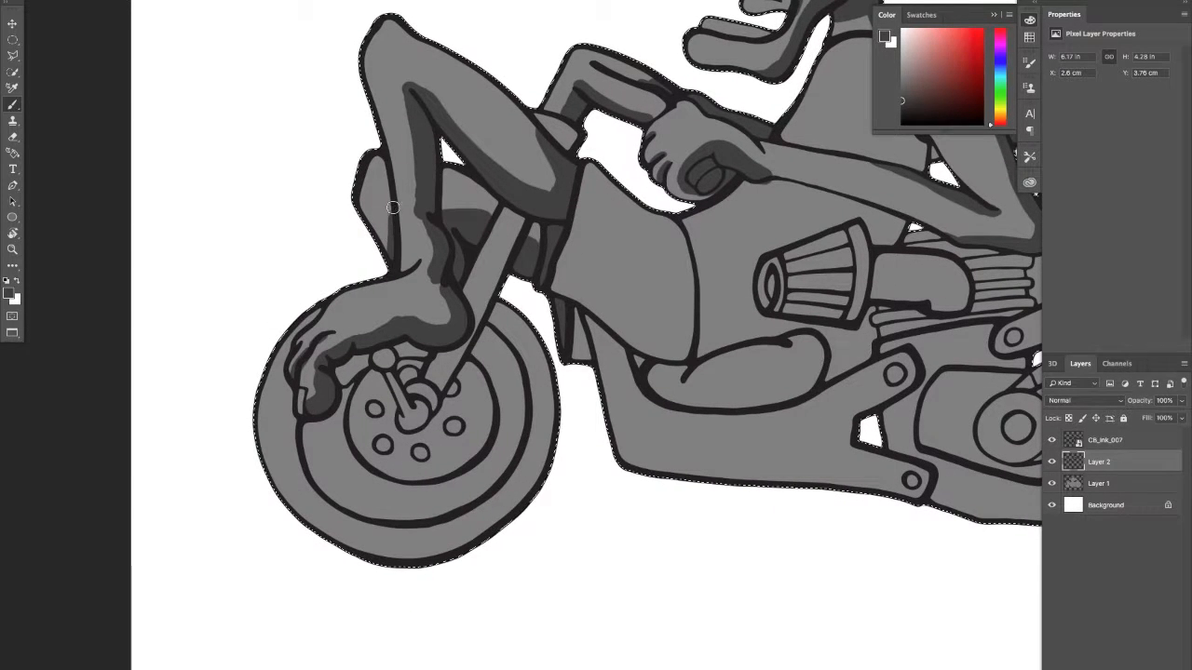
pyautogui.scroll(-3, 447, 186)
pyautogui.hscroll(1, 446, 186)
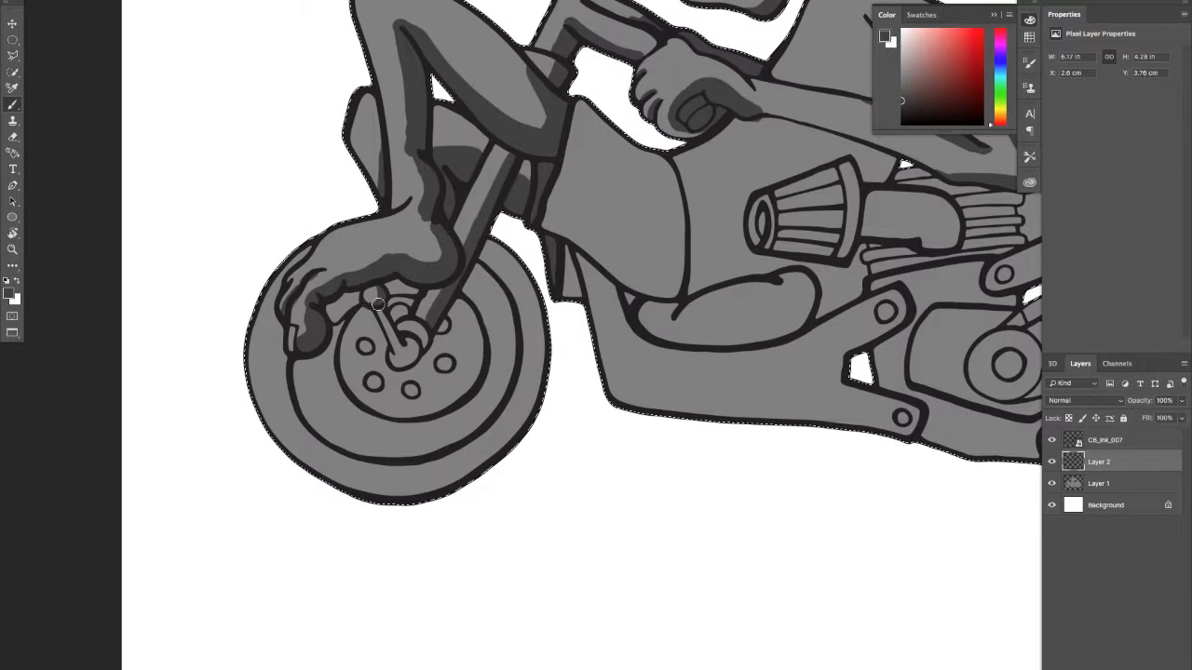
pyautogui.moveTo(413, 343)
pyautogui.mouseDown()
pyautogui.moveTo(397, 365)
pyautogui.moveTo(425, 339)
pyautogui.mouseUp()
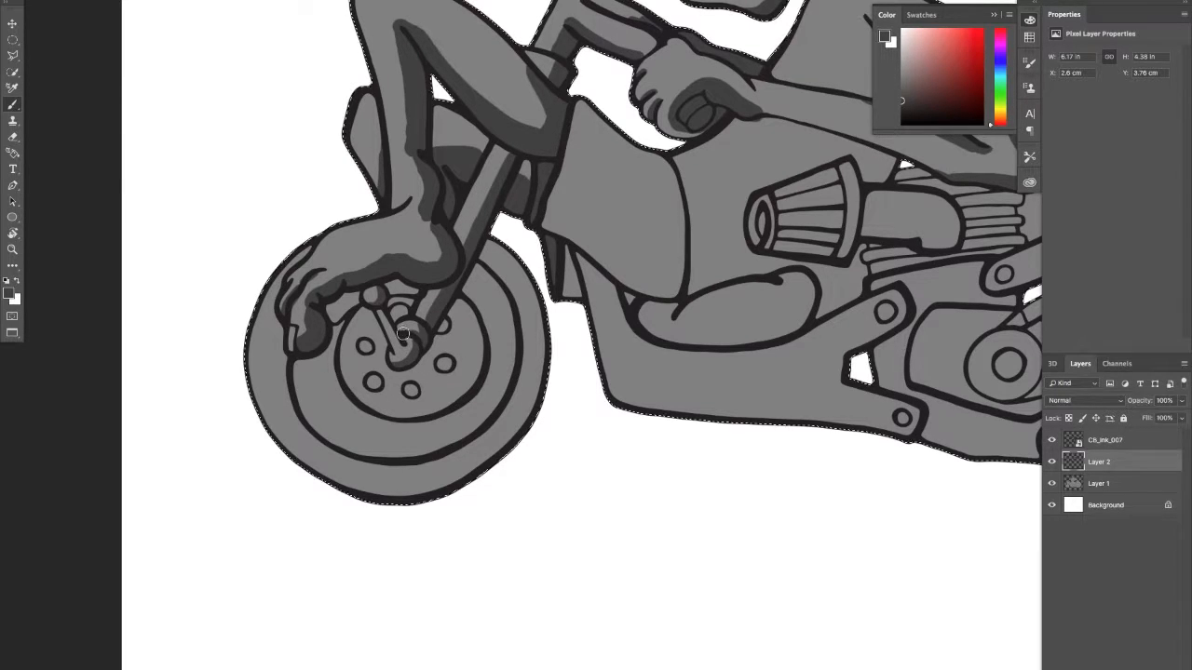
pyautogui.moveTo(379, 311)
pyautogui.mouseDown()
pyautogui.moveTo(397, 344)
pyautogui.moveTo(377, 289)
pyautogui.moveTo(402, 361)
pyautogui.mouseUp()
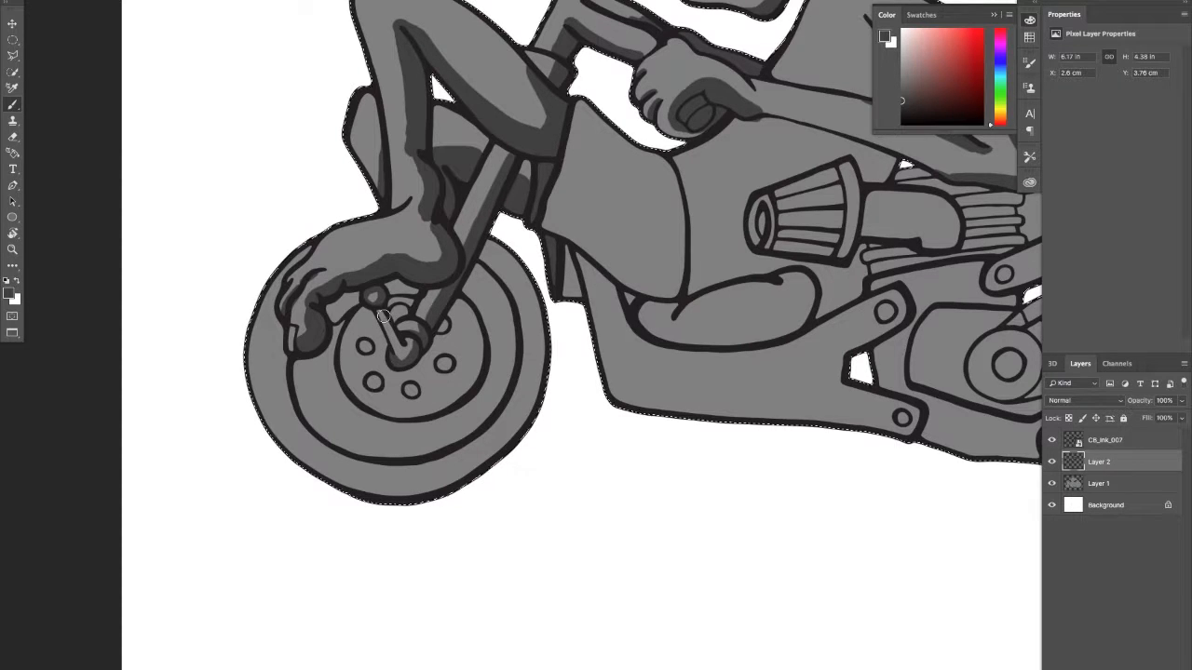
pyautogui.moveTo(381, 317); pyautogui.dragTo(409, 354)
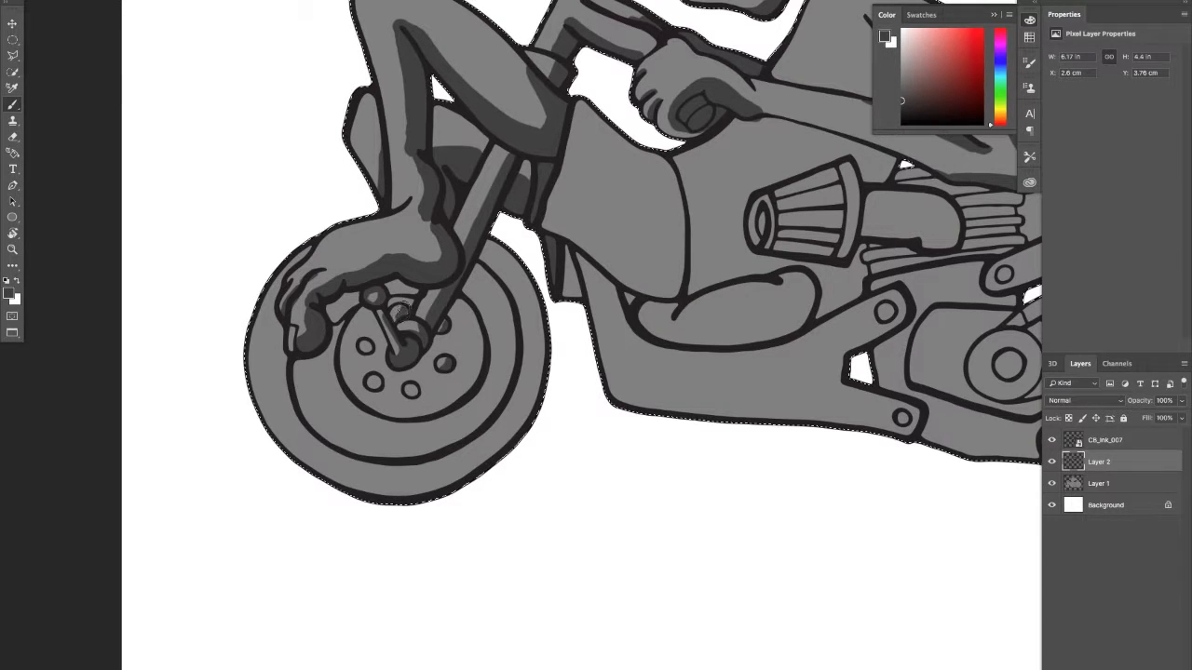
# Step: Shade the brake disc's bolt holes, the area beneath the toes and the upper part of the front fork
pyautogui.click(365, 348)
pyautogui.click(373, 381)
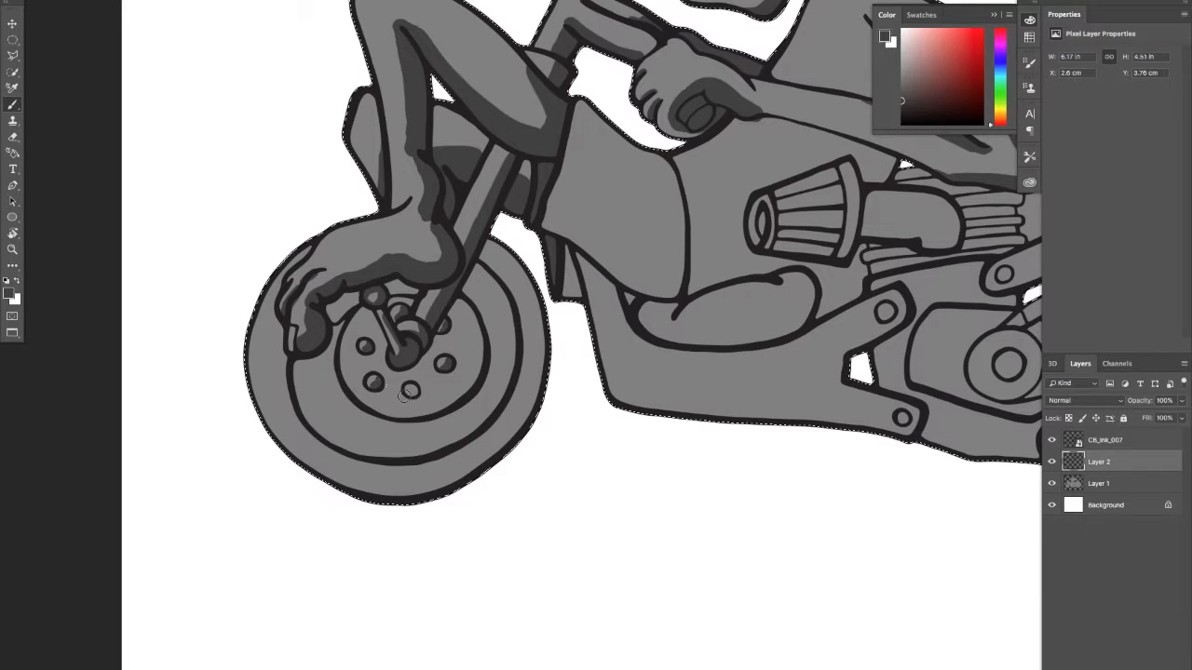
pyautogui.click(411, 390)
pyautogui.moveTo(340, 305)
pyautogui.mouseDown()
pyautogui.moveTo(332, 311)
pyautogui.moveTo(358, 297)
pyautogui.mouseUp()
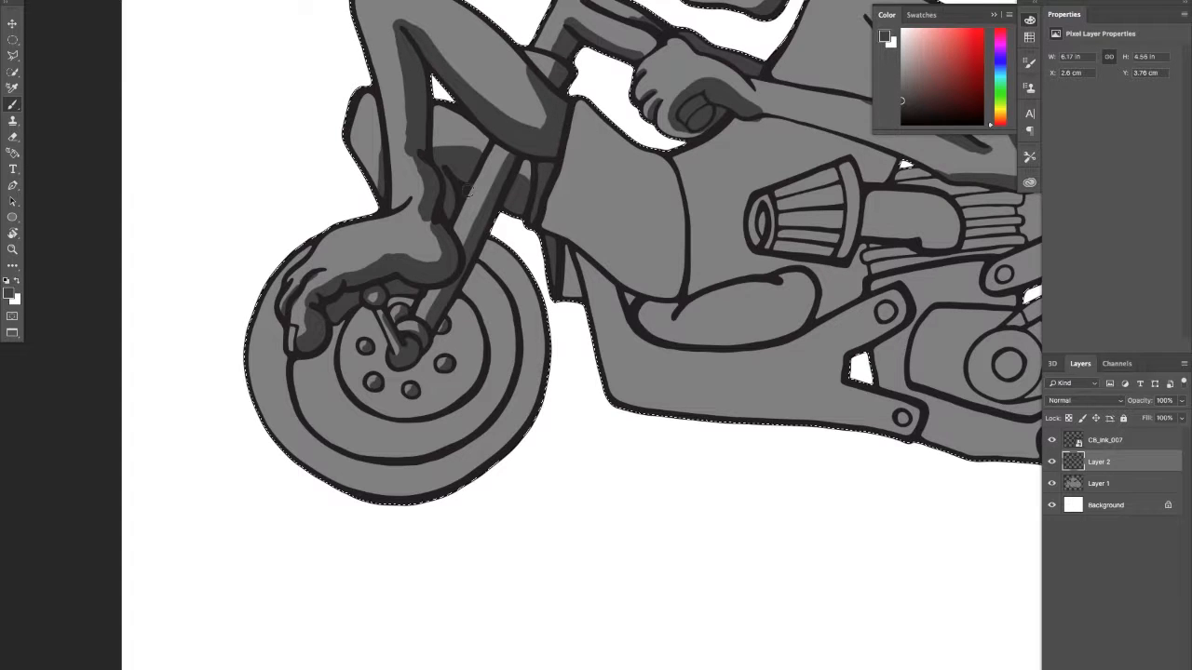
pyautogui.moveTo(508, 167)
pyautogui.mouseDown()
pyautogui.moveTo(461, 211)
pyautogui.moveTo(471, 223)
pyautogui.moveTo(460, 229)
pyautogui.moveTo(490, 181)
pyautogui.mouseUp()
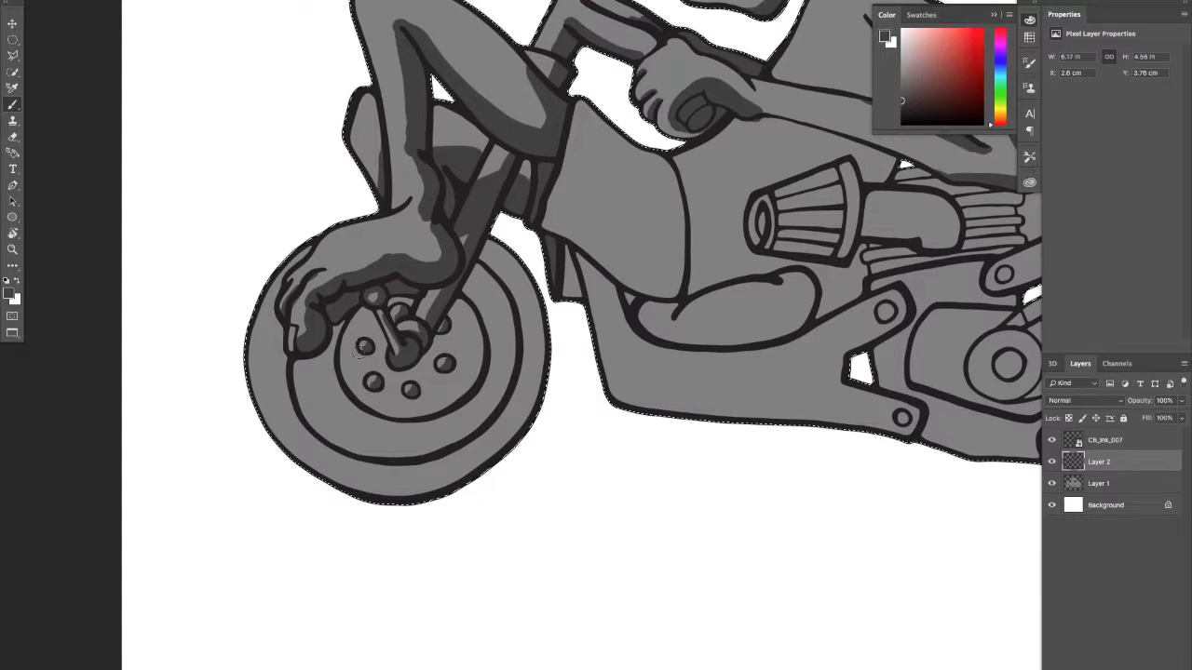
# Step: Paint a broad diagonal shadow across the front brake disc and curved shadows along the inner rim and outer edge of the tyre
pyautogui.moveTo(384, 331)
pyautogui.mouseDown()
pyautogui.moveTo(327, 394)
pyautogui.moveTo(406, 372)
pyautogui.moveTo(355, 390)
pyautogui.moveTo(368, 353)
pyautogui.moveTo(302, 400)
pyautogui.moveTo(297, 418)
pyautogui.moveTo(343, 372)
pyautogui.moveTo(297, 429)
pyautogui.moveTo(438, 370)
pyautogui.moveTo(454, 324)
pyautogui.moveTo(452, 337)
pyautogui.moveTo(444, 320)
pyautogui.moveTo(454, 347)
pyautogui.moveTo(438, 345)
pyautogui.moveTo(446, 317)
pyautogui.moveTo(416, 368)
pyautogui.moveTo(446, 339)
pyautogui.moveTo(444, 316)
pyautogui.moveTo(455, 332)
pyautogui.moveTo(421, 371)
pyautogui.moveTo(364, 389)
pyautogui.moveTo(382, 350)
pyautogui.moveTo(384, 374)
pyautogui.moveTo(383, 339)
pyautogui.moveTo(318, 399)
pyautogui.moveTo(392, 371)
pyautogui.moveTo(299, 426)
pyautogui.mouseUp()
pyautogui.hotkey('ctrl', 'z')
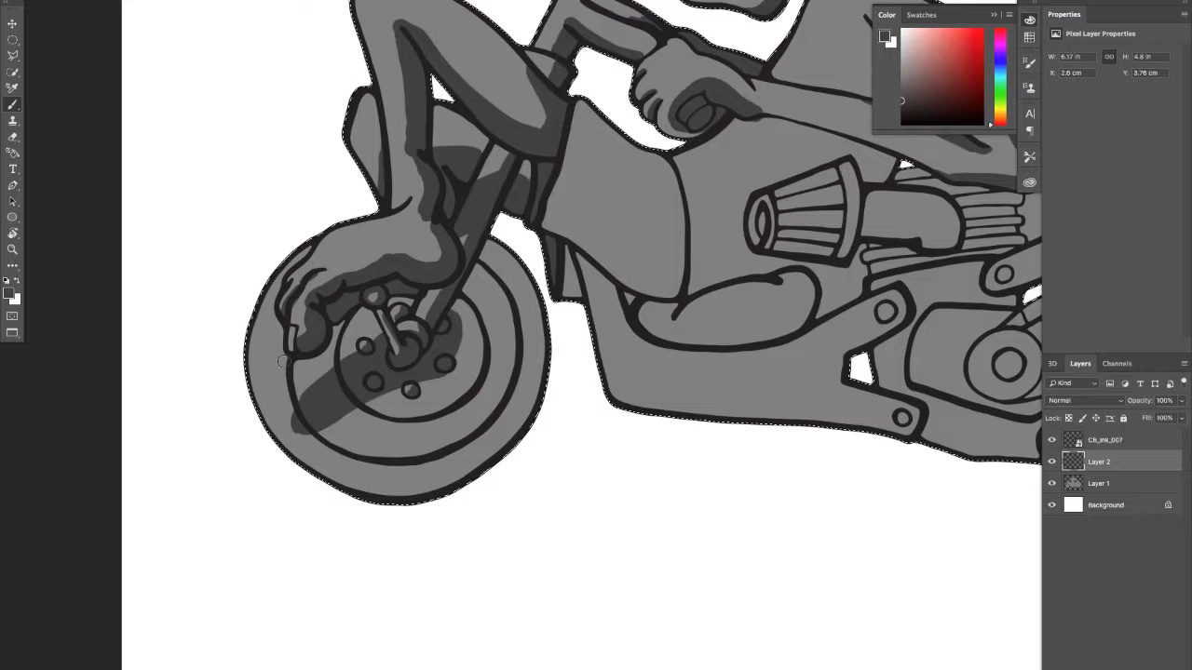
pyautogui.moveTo(282, 358); pyautogui.dragTo(290, 413)
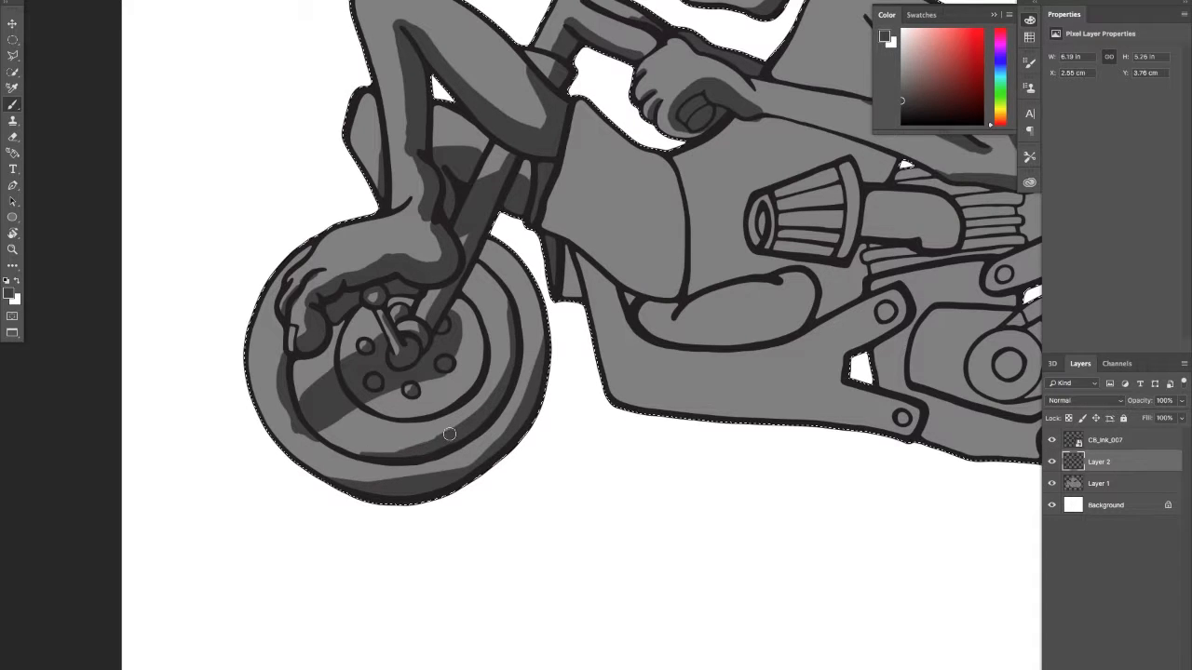
pyautogui.moveTo(449, 433); pyautogui.dragTo(391, 451)
pyautogui.moveTo(472, 417)
pyautogui.mouseDown()
pyautogui.moveTo(345, 452)
pyautogui.moveTo(331, 443)
pyautogui.mouseUp()
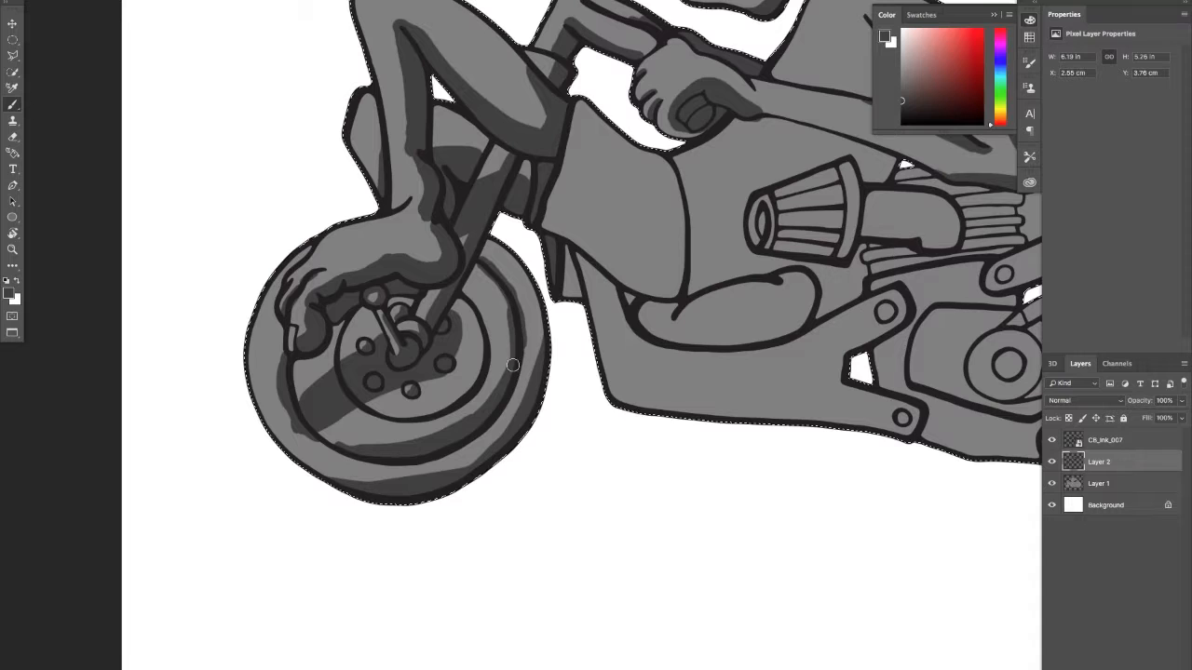
# Step: Add a cast shadow on the upper part of the front wheel beside the fork
pyautogui.press('z')
pyautogui.moveTo(558, 354)
pyautogui.mouseDown()
pyautogui.moveTo(497, 380)
pyautogui.moveTo(545, 377)
pyautogui.mouseUp()
pyautogui.press('b')
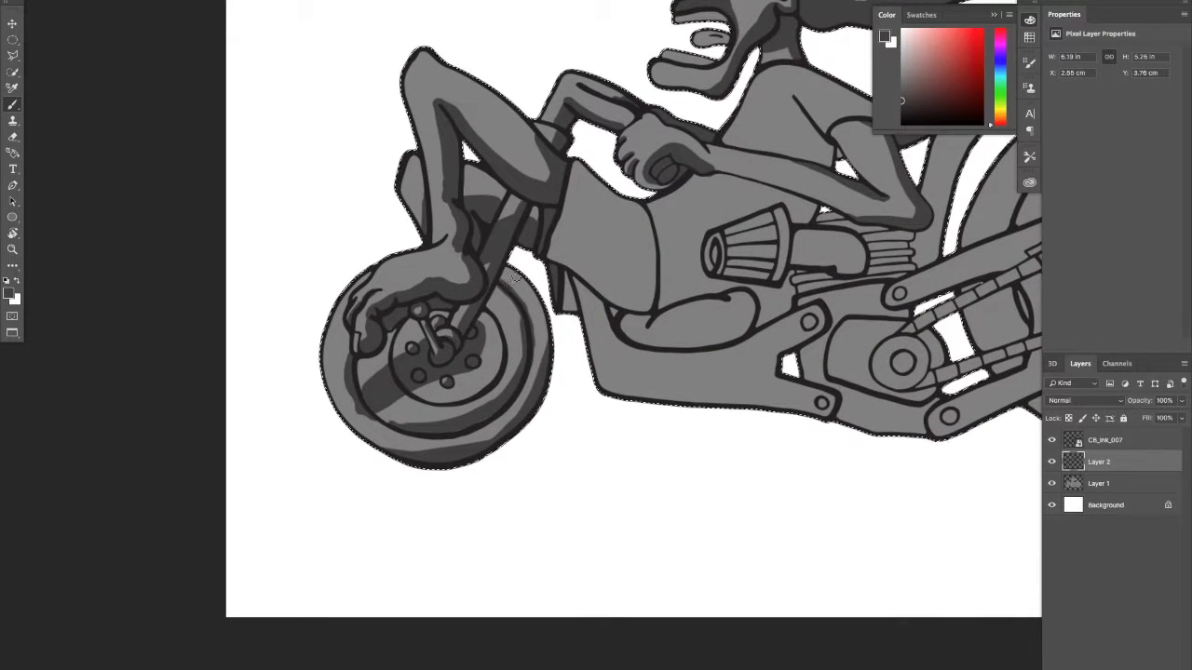
pyautogui.moveTo(508, 291); pyautogui.dragTo(490, 313)
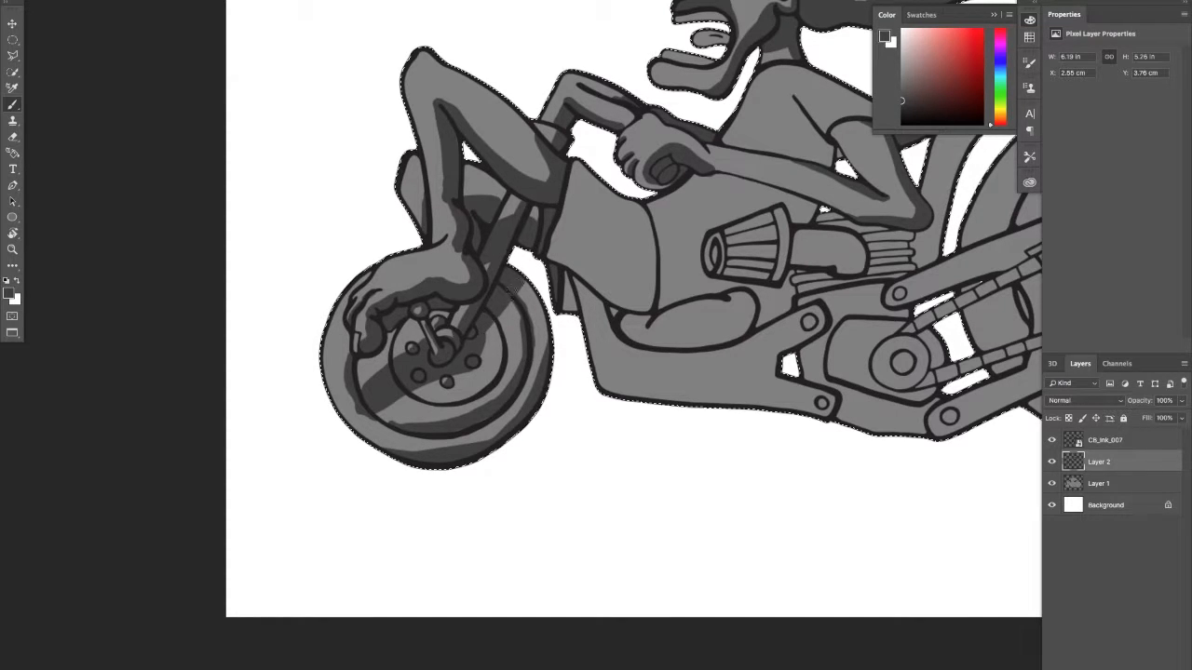
# Step: Shade the lower part of the front body panel, the small piece behind the front wheel, and the rounded shape beneath the panel
pyautogui.press('z')
pyautogui.moveTo(569, 345)
pyautogui.mouseDown()
pyautogui.moveTo(480, 335)
pyautogui.moveTo(526, 317)
pyautogui.moveTo(463, 321)
pyautogui.mouseUp()
pyautogui.press('b')
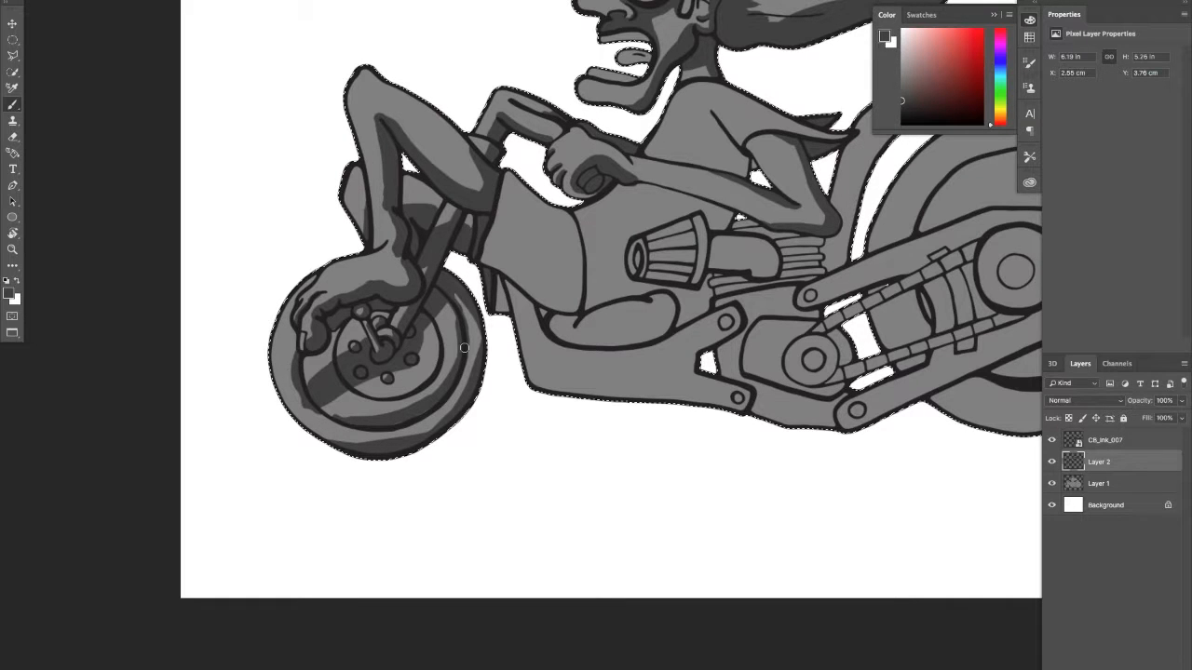
pyautogui.moveTo(439, 355); pyautogui.dragTo(432, 356)
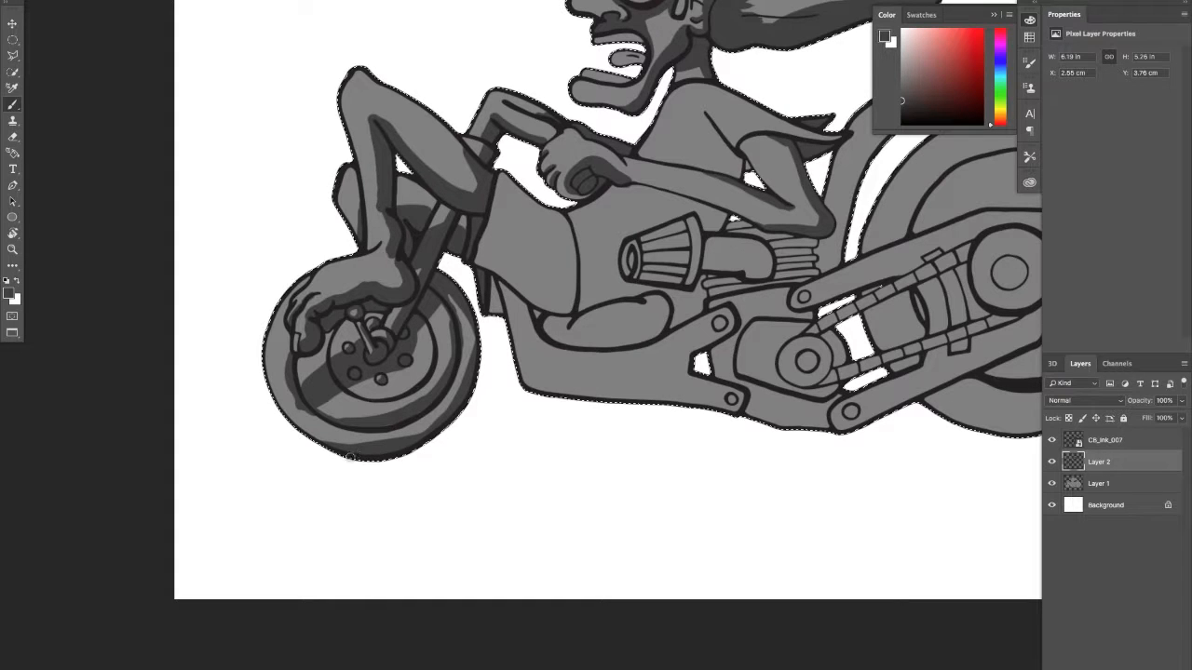
pyautogui.moveTo(456, 336); pyautogui.dragTo(380, 349)
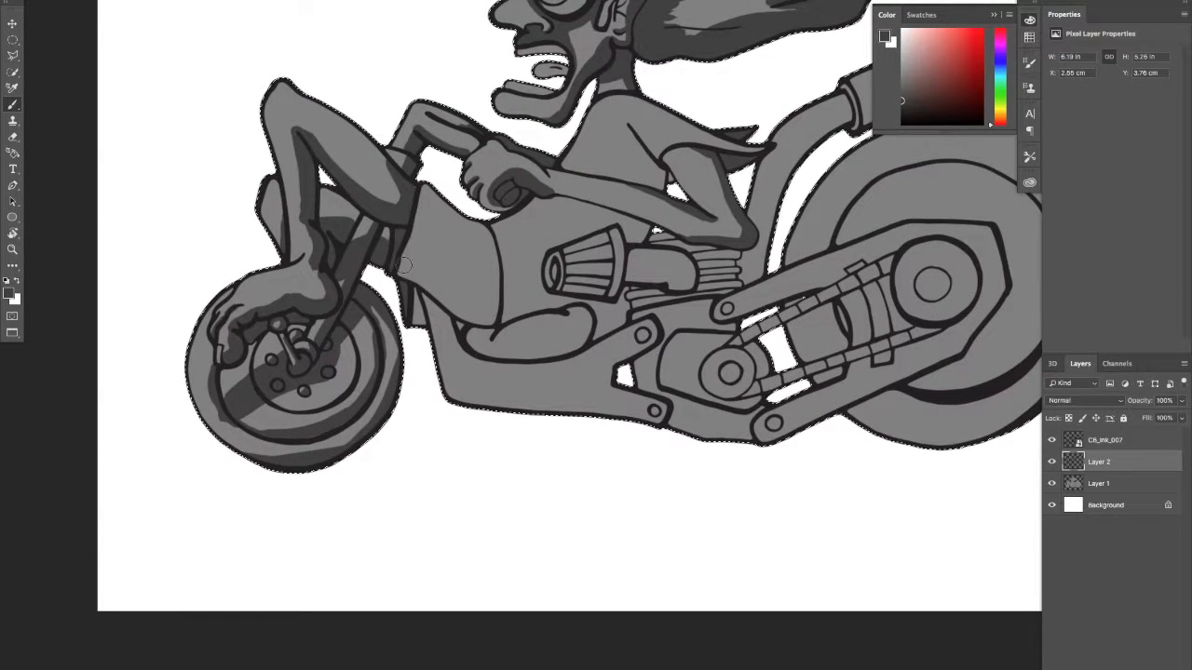
pyautogui.moveTo(402, 266)
pyautogui.mouseDown()
pyautogui.moveTo(480, 289)
pyautogui.moveTo(492, 280)
pyautogui.moveTo(486, 318)
pyautogui.moveTo(484, 294)
pyautogui.moveTo(443, 296)
pyautogui.moveTo(408, 274)
pyautogui.moveTo(407, 249)
pyautogui.moveTo(422, 288)
pyautogui.moveTo(395, 272)
pyautogui.moveTo(473, 308)
pyautogui.moveTo(468, 319)
pyautogui.moveTo(480, 320)
pyautogui.moveTo(478, 295)
pyautogui.moveTo(480, 321)
pyautogui.moveTo(501, 297)
pyautogui.moveTo(436, 329)
pyautogui.mouseUp()
pyautogui.moveTo(406, 290)
pyautogui.mouseDown()
pyautogui.moveTo(414, 334)
pyautogui.moveTo(412, 292)
pyautogui.moveTo(418, 324)
pyautogui.moveTo(418, 310)
pyautogui.moveTo(456, 321)
pyautogui.moveTo(433, 323)
pyautogui.moveTo(429, 300)
pyautogui.moveTo(471, 337)
pyautogui.mouseUp()
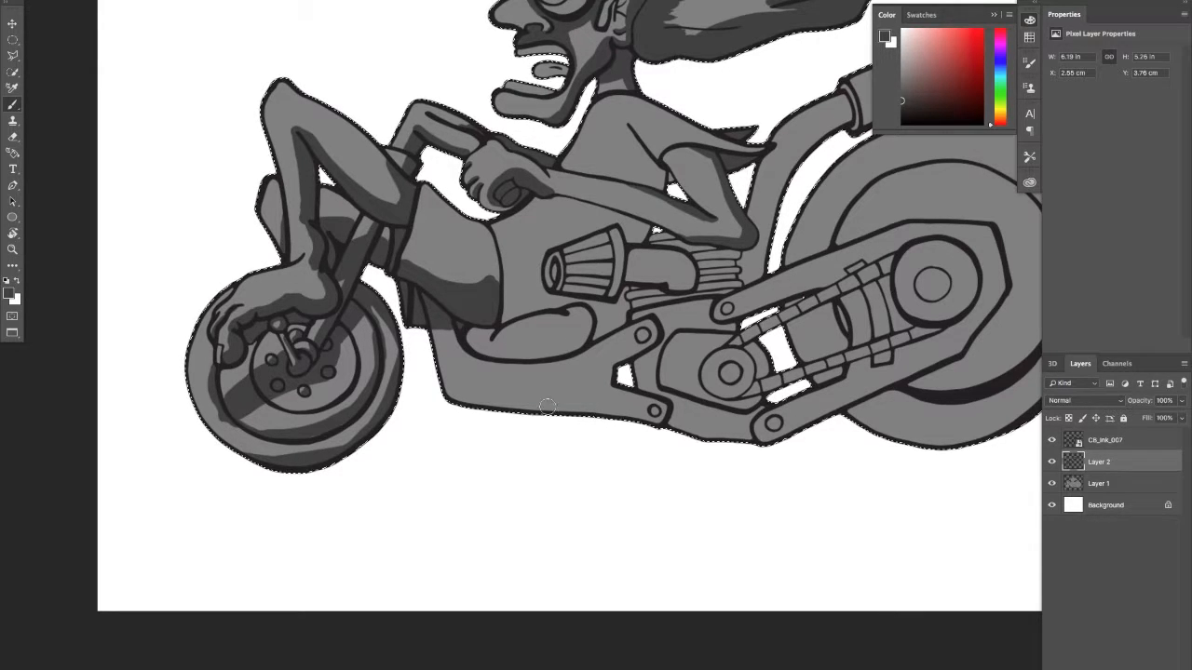
pyautogui.moveTo(461, 332)
pyautogui.mouseDown()
pyautogui.moveTo(573, 317)
pyautogui.moveTo(494, 344)
pyautogui.moveTo(487, 332)
pyautogui.moveTo(476, 351)
pyautogui.moveTo(464, 338)
pyautogui.moveTo(522, 357)
pyautogui.moveTo(559, 346)
pyautogui.moveTo(586, 316)
pyautogui.moveTo(531, 352)
pyautogui.moveTo(496, 360)
pyautogui.moveTo(541, 347)
pyautogui.moveTo(480, 343)
pyautogui.mouseUp()
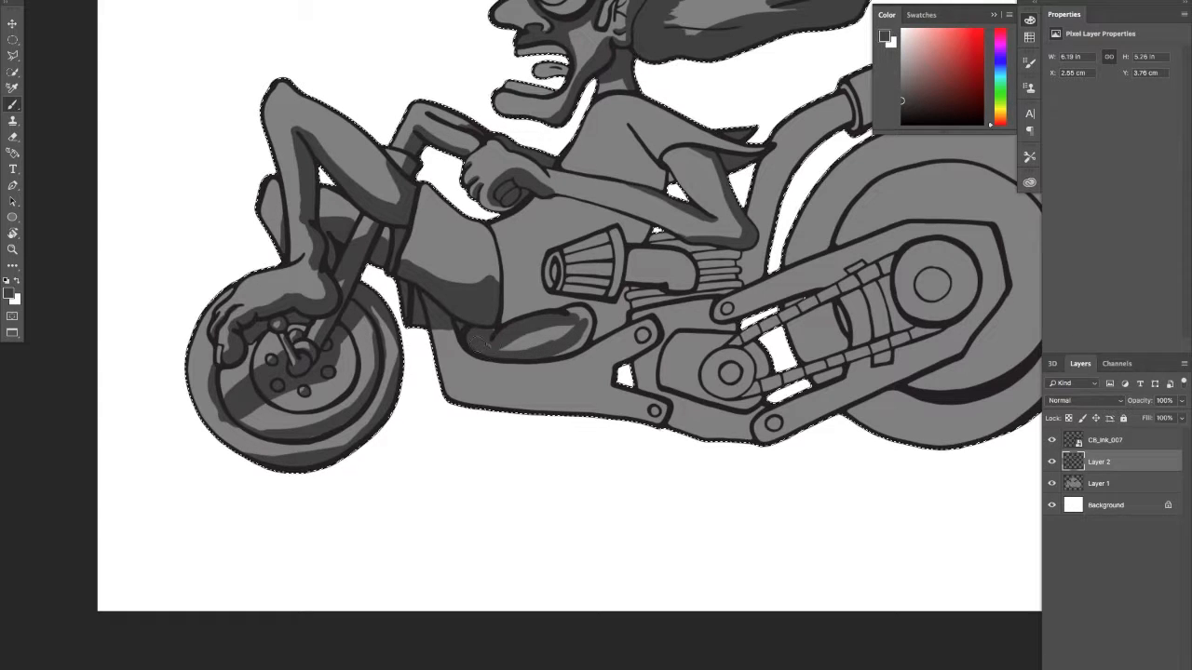
# Step: Shade the lower and rear parts of the body panel around the air filter, beneath the rider's torso and arm
pyautogui.moveTo(563, 335)
pyautogui.mouseDown()
pyautogui.moveTo(532, 352)
pyautogui.moveTo(581, 326)
pyautogui.moveTo(490, 361)
pyautogui.moveTo(577, 326)
pyautogui.moveTo(499, 357)
pyautogui.moveTo(555, 354)
pyautogui.moveTo(584, 329)
pyautogui.moveTo(574, 309)
pyautogui.moveTo(598, 349)
pyautogui.moveTo(588, 317)
pyautogui.moveTo(613, 303)
pyautogui.moveTo(593, 315)
pyautogui.moveTo(628, 292)
pyautogui.mouseUp()
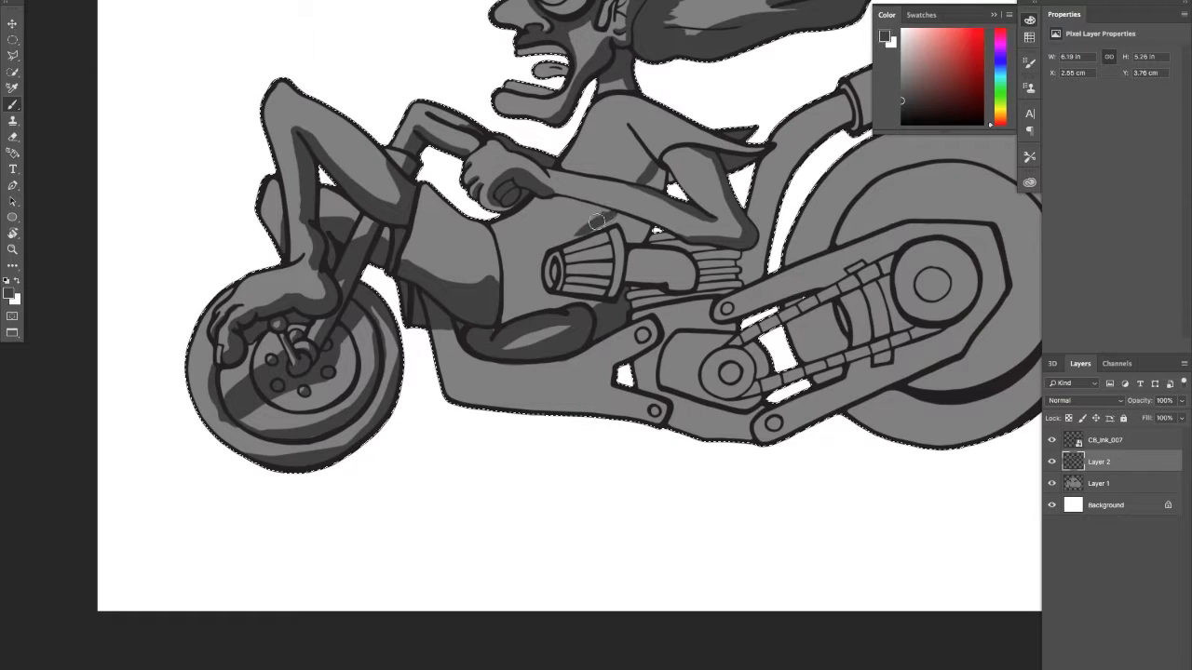
pyautogui.moveTo(515, 286)
pyautogui.mouseDown()
pyautogui.moveTo(522, 296)
pyautogui.moveTo(579, 265)
pyautogui.moveTo(535, 308)
pyautogui.mouseUp()
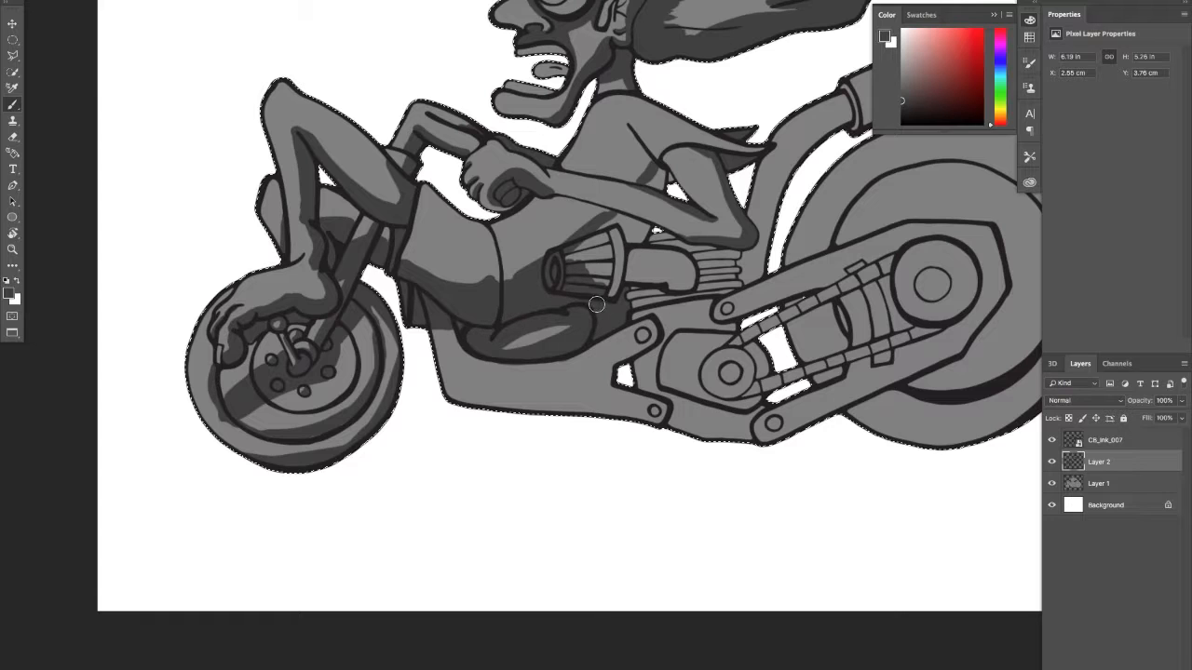
pyautogui.moveTo(615, 220)
pyautogui.mouseDown()
pyautogui.moveTo(611, 237)
pyautogui.moveTo(637, 226)
pyautogui.mouseUp()
pyautogui.scroll(2, 639, 234)
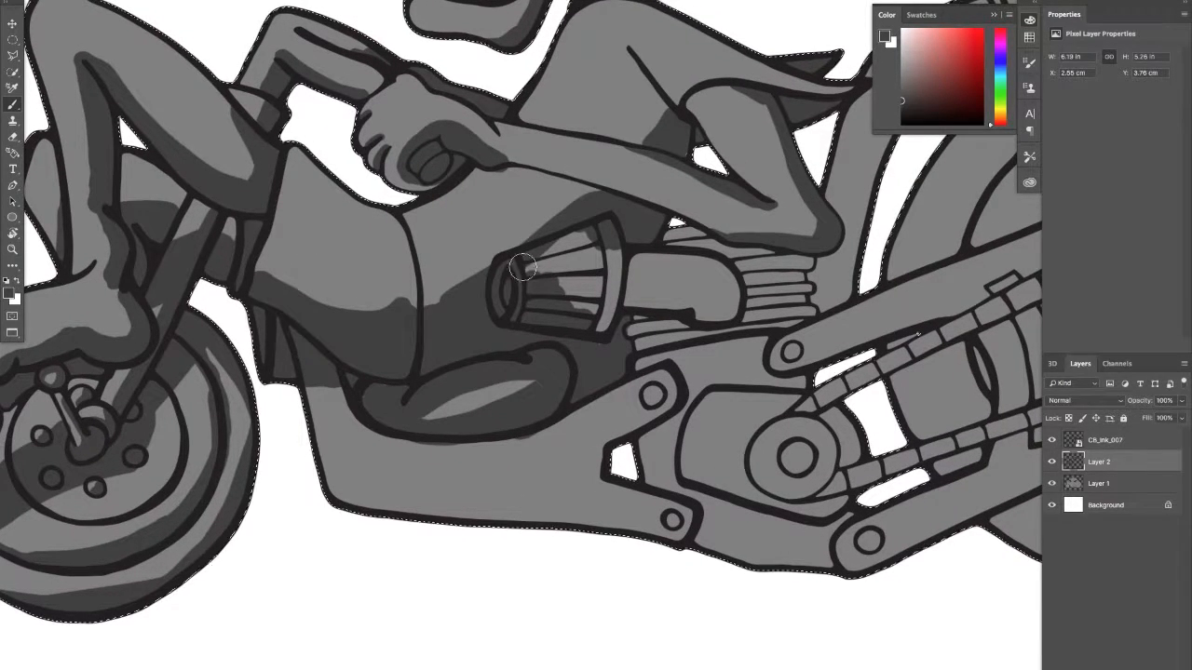
# Step: Paint a tapering fold shadow on the rider's shirt beside the armpit, redoing the first stroke
pyautogui.scroll(3, 642, 117)
pyautogui.hscroll(3, 642, 117)
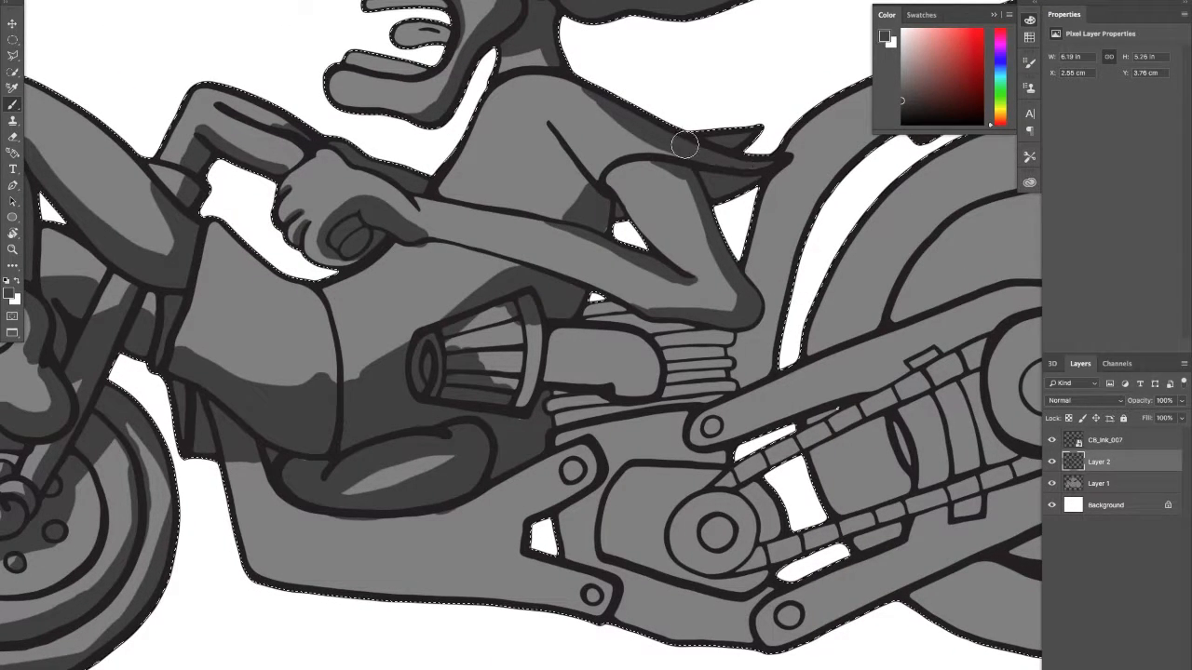
pyautogui.moveTo(550, 139); pyautogui.dragTo(580, 219)
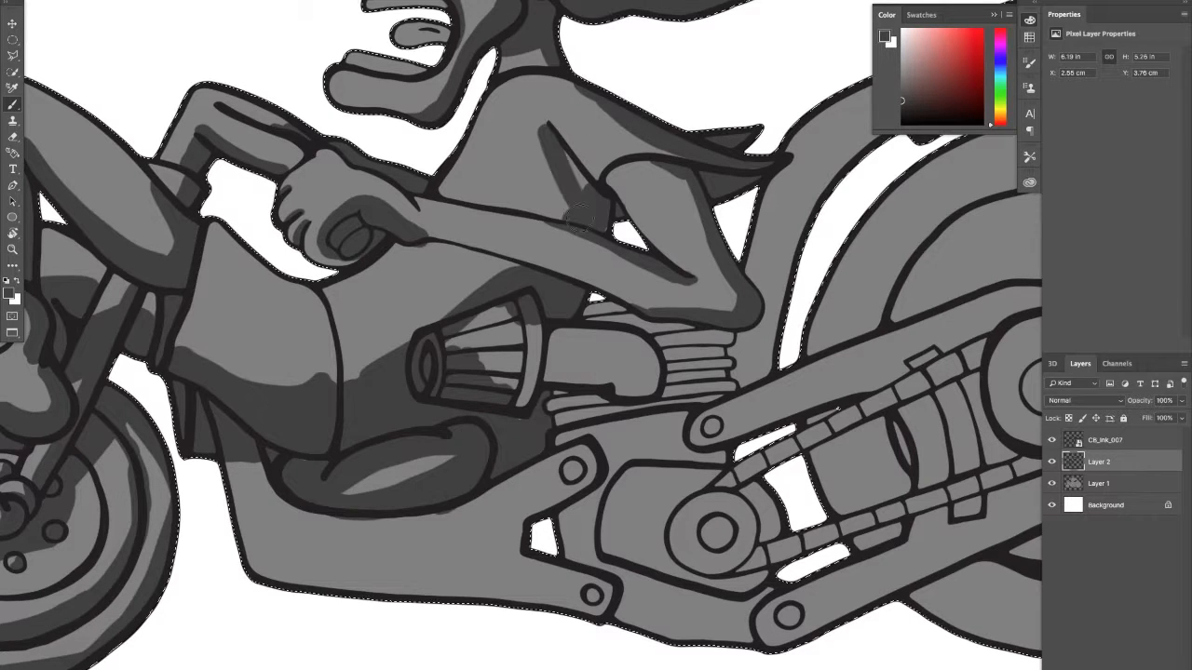
pyautogui.hotkey('ctrl', 'z')
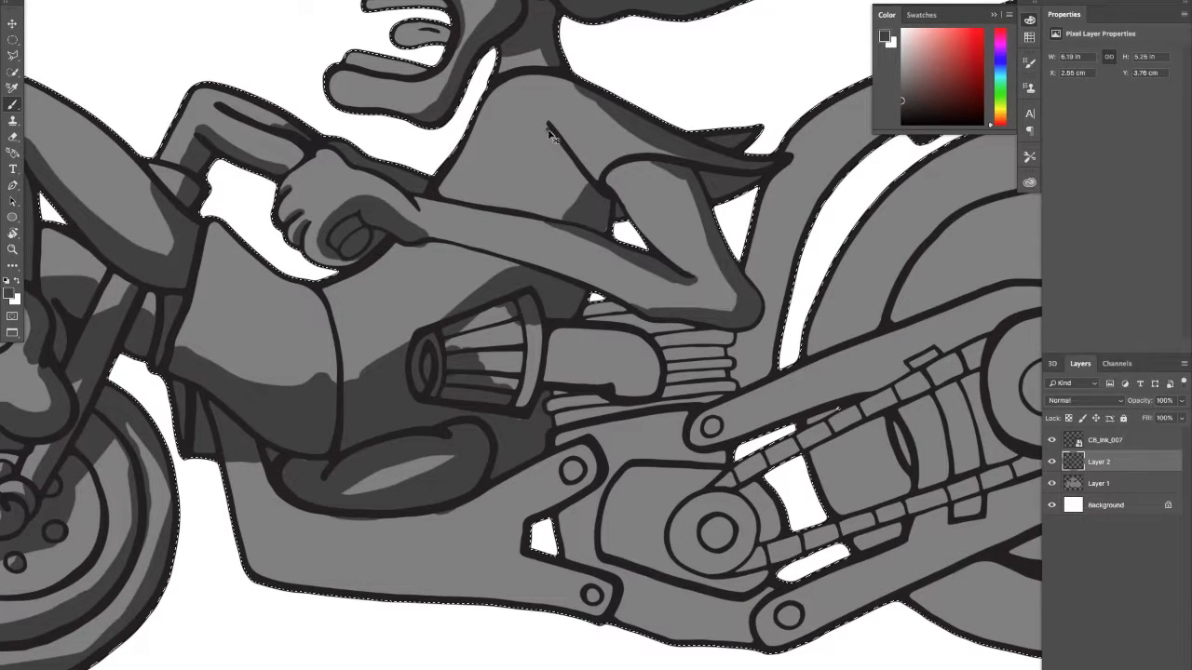
pyautogui.moveTo(548, 123); pyautogui.dragTo(600, 218)
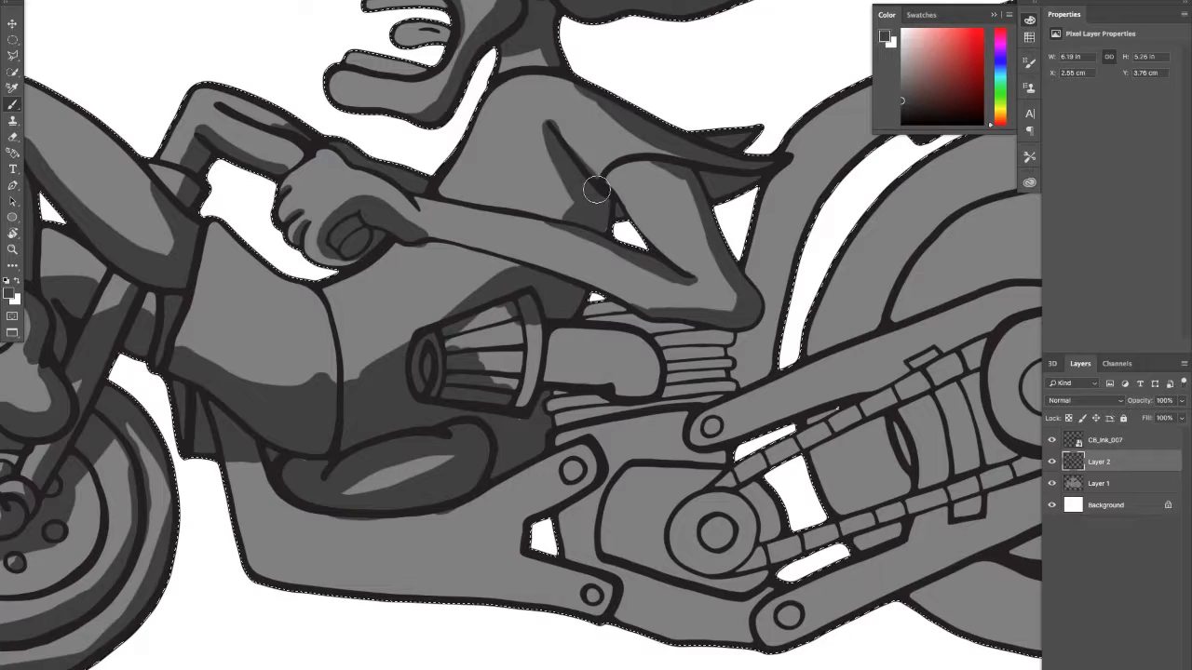
# Step: Shade the air filter's front opening, the underside of its ribs and its rear rim
pyautogui.moveTo(513, 291); pyautogui.dragTo(546, 242)
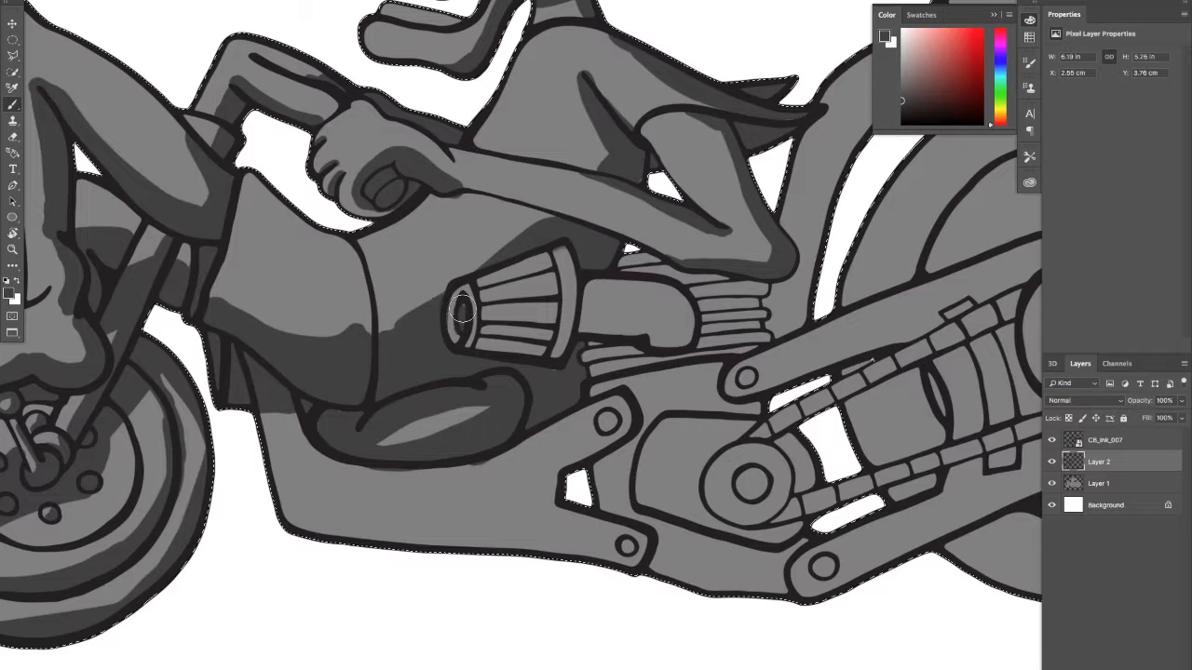
pyautogui.moveTo(463, 309)
pyautogui.mouseDown()
pyautogui.moveTo(458, 337)
pyautogui.moveTo(446, 328)
pyautogui.moveTo(455, 342)
pyautogui.moveTo(451, 327)
pyautogui.moveTo(476, 339)
pyautogui.moveTo(463, 349)
pyautogui.moveTo(476, 324)
pyautogui.moveTo(565, 316)
pyautogui.moveTo(563, 336)
pyautogui.moveTo(570, 314)
pyautogui.moveTo(558, 349)
pyautogui.moveTo(475, 350)
pyautogui.moveTo(542, 356)
pyautogui.moveTo(472, 346)
pyautogui.moveTo(485, 338)
pyautogui.moveTo(544, 354)
pyautogui.moveTo(555, 351)
pyautogui.moveTo(516, 341)
pyautogui.moveTo(559, 328)
pyautogui.mouseUp()
pyautogui.moveTo(486, 304); pyautogui.dragTo(557, 294)
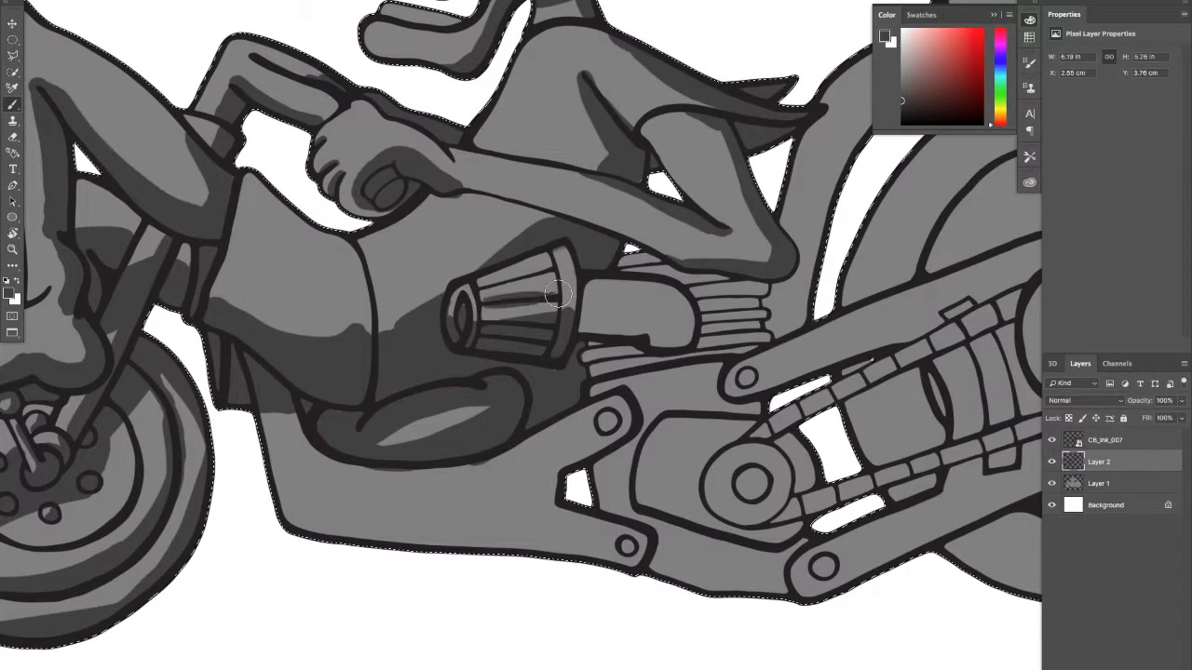
pyautogui.press('super+z')
pyautogui.moveTo(484, 302); pyautogui.dragTo(557, 292)
pyautogui.moveTo(486, 284); pyautogui.dragTo(558, 264)
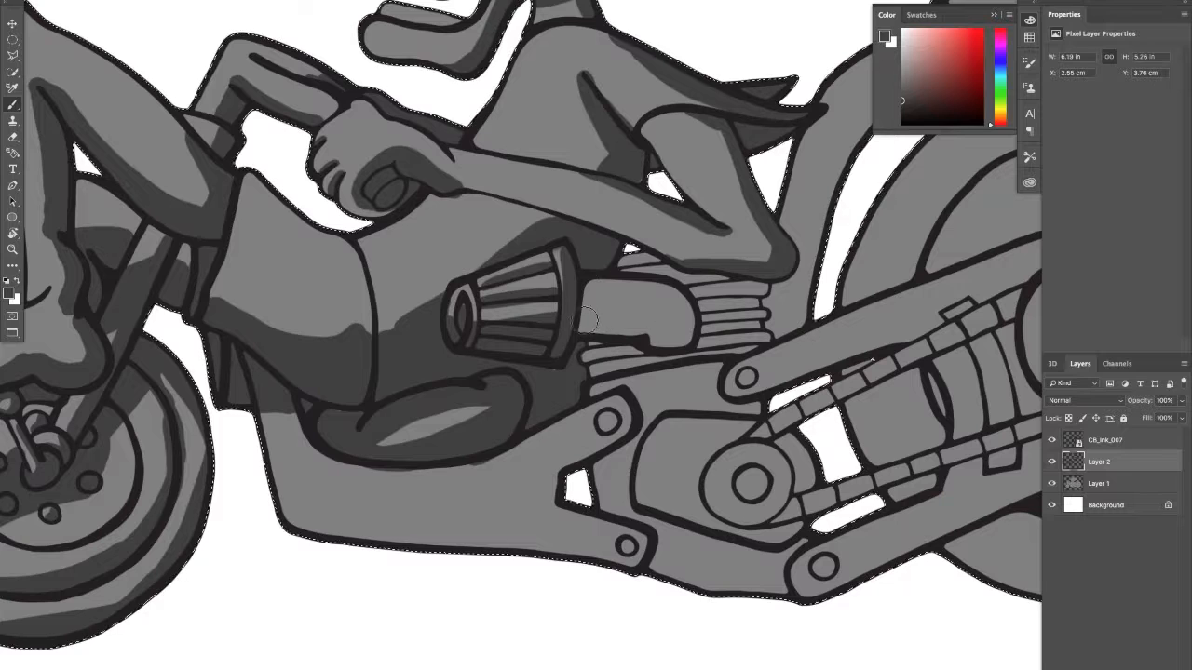
# Step: Shade the underside and outer bend of the intake pipe and the engine's cooling fins behind it
pyautogui.moveTo(585, 320)
pyautogui.mouseDown()
pyautogui.moveTo(662, 326)
pyautogui.moveTo(655, 338)
pyautogui.moveTo(582, 326)
pyautogui.moveTo(633, 327)
pyautogui.moveTo(653, 343)
pyautogui.mouseUp()
pyautogui.moveTo(681, 300)
pyautogui.mouseDown()
pyautogui.moveTo(689, 321)
pyautogui.moveTo(676, 344)
pyautogui.moveTo(689, 302)
pyautogui.moveTo(683, 341)
pyautogui.moveTo(670, 290)
pyautogui.mouseUp()
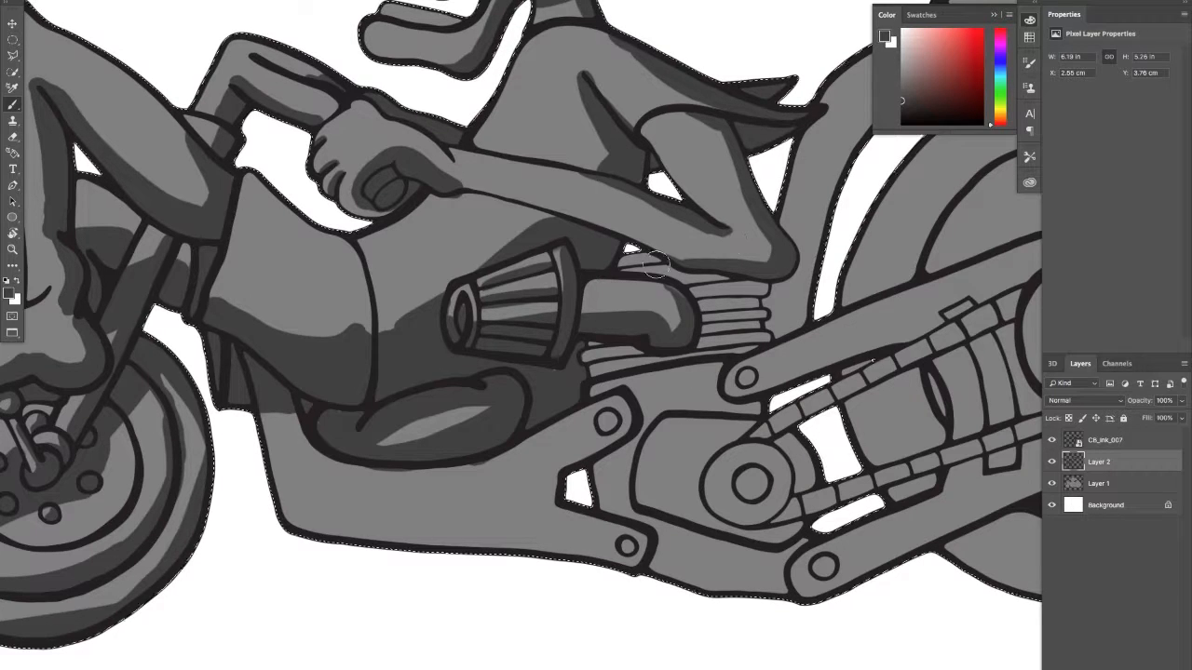
pyautogui.moveTo(649, 275)
pyautogui.mouseDown()
pyautogui.moveTo(704, 300)
pyautogui.moveTo(619, 267)
pyautogui.moveTo(753, 287)
pyautogui.moveTo(739, 291)
pyautogui.moveTo(753, 307)
pyautogui.moveTo(765, 288)
pyautogui.moveTo(709, 297)
pyautogui.moveTo(747, 291)
pyautogui.moveTo(698, 304)
pyautogui.moveTo(755, 291)
pyautogui.moveTo(700, 311)
pyautogui.moveTo(751, 294)
pyautogui.moveTo(706, 333)
pyautogui.moveTo(697, 323)
pyautogui.moveTo(743, 325)
pyautogui.moveTo(705, 328)
pyautogui.mouseUp()
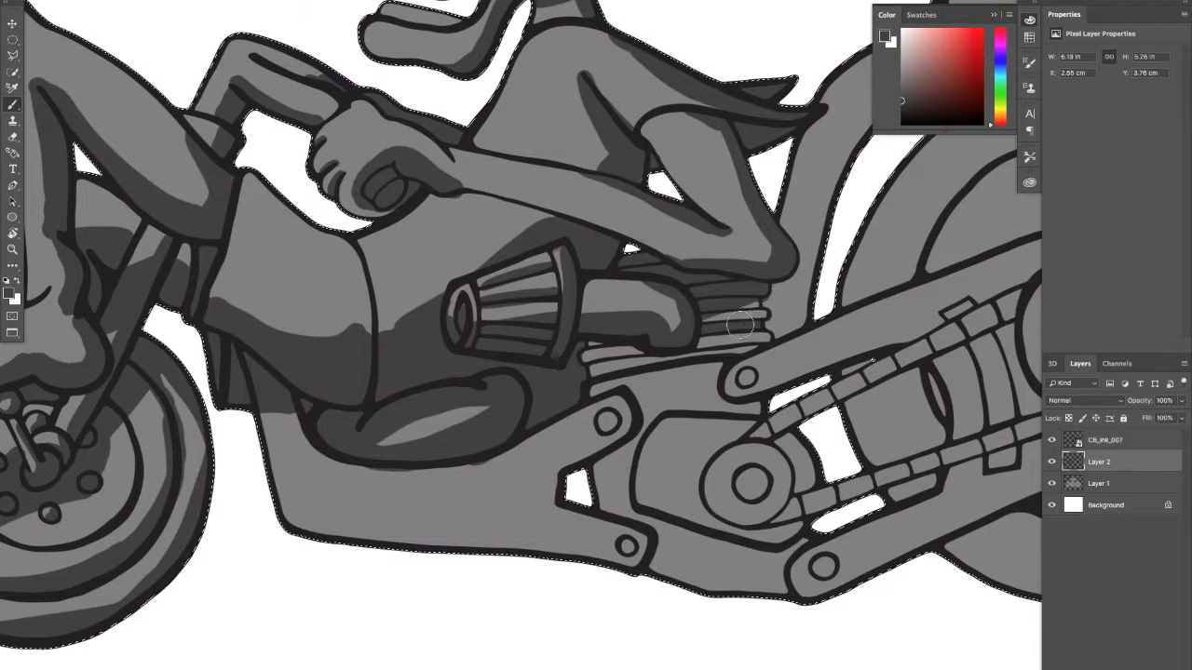
pyautogui.moveTo(577, 360)
pyautogui.mouseDown()
pyautogui.moveTo(613, 355)
pyautogui.moveTo(551, 377)
pyautogui.moveTo(642, 354)
pyautogui.moveTo(587, 347)
pyautogui.moveTo(646, 345)
pyautogui.moveTo(635, 353)
pyautogui.moveTo(643, 383)
pyautogui.moveTo(578, 383)
pyautogui.mouseUp()
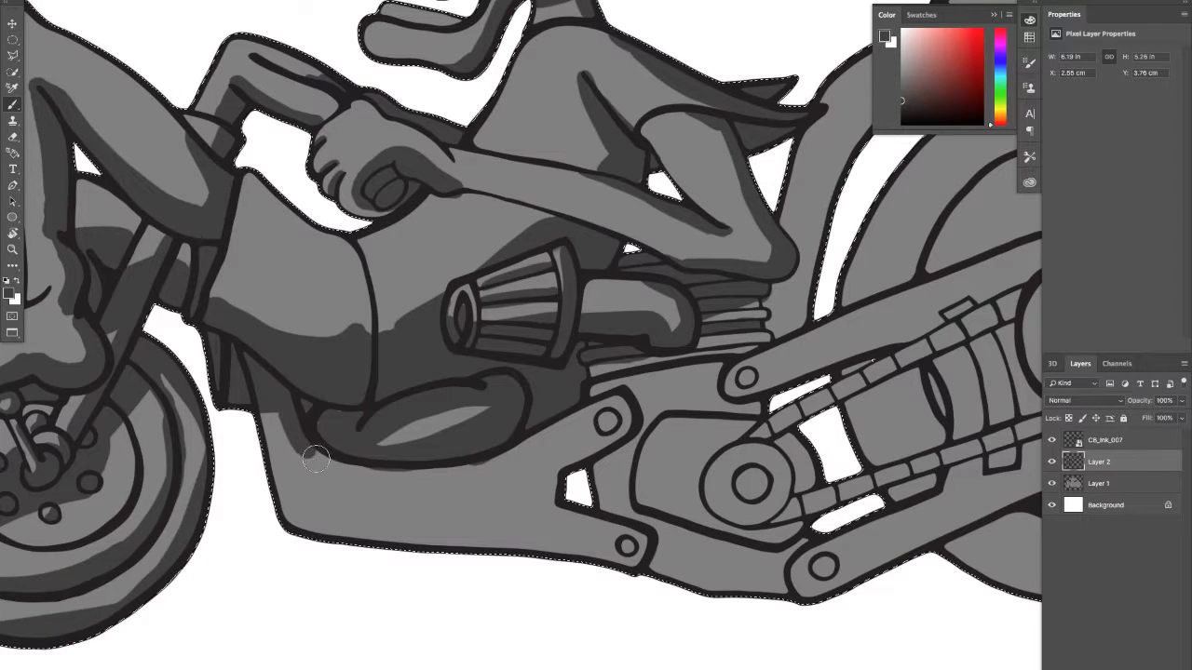
# Step: Shade the lower frame cover beneath the rounded shape, along its bottom edge, and around its two bolted arms
pyautogui.moveTo(315, 458)
pyautogui.mouseDown()
pyautogui.moveTo(348, 473)
pyautogui.moveTo(512, 447)
pyautogui.moveTo(353, 468)
pyautogui.moveTo(450, 460)
pyautogui.mouseUp()
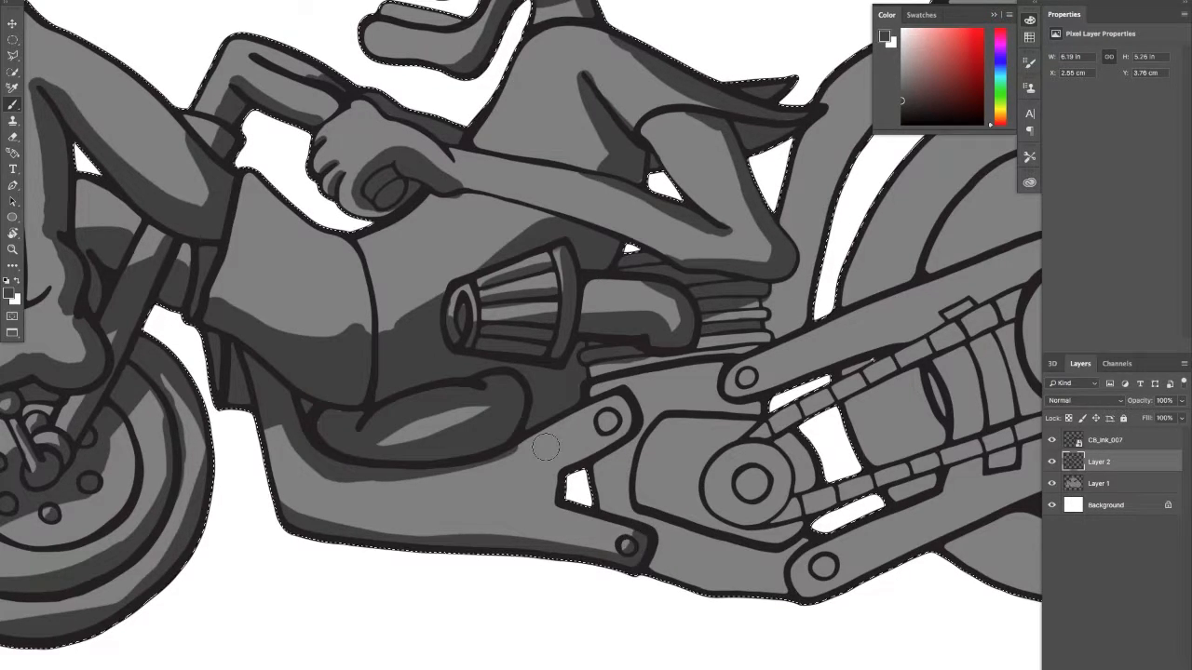
pyautogui.moveTo(611, 422); pyautogui.dragTo(611, 415)
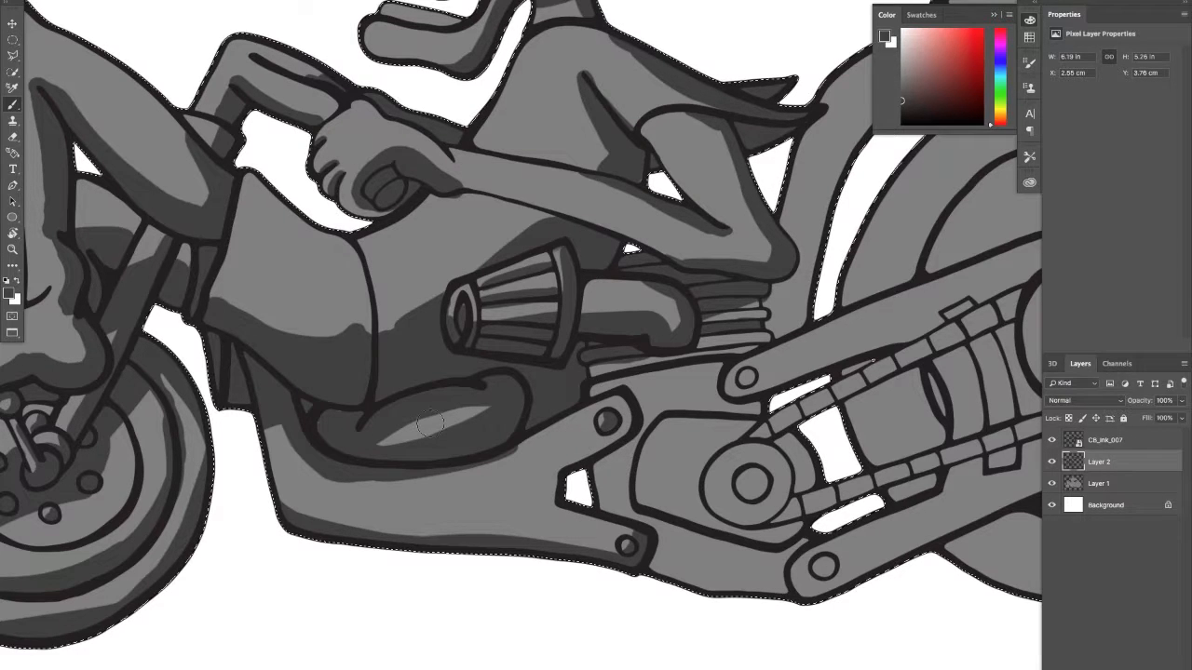
pyautogui.moveTo(622, 434)
pyautogui.mouseDown()
pyautogui.moveTo(606, 440)
pyautogui.moveTo(631, 417)
pyautogui.moveTo(588, 455)
pyautogui.mouseUp()
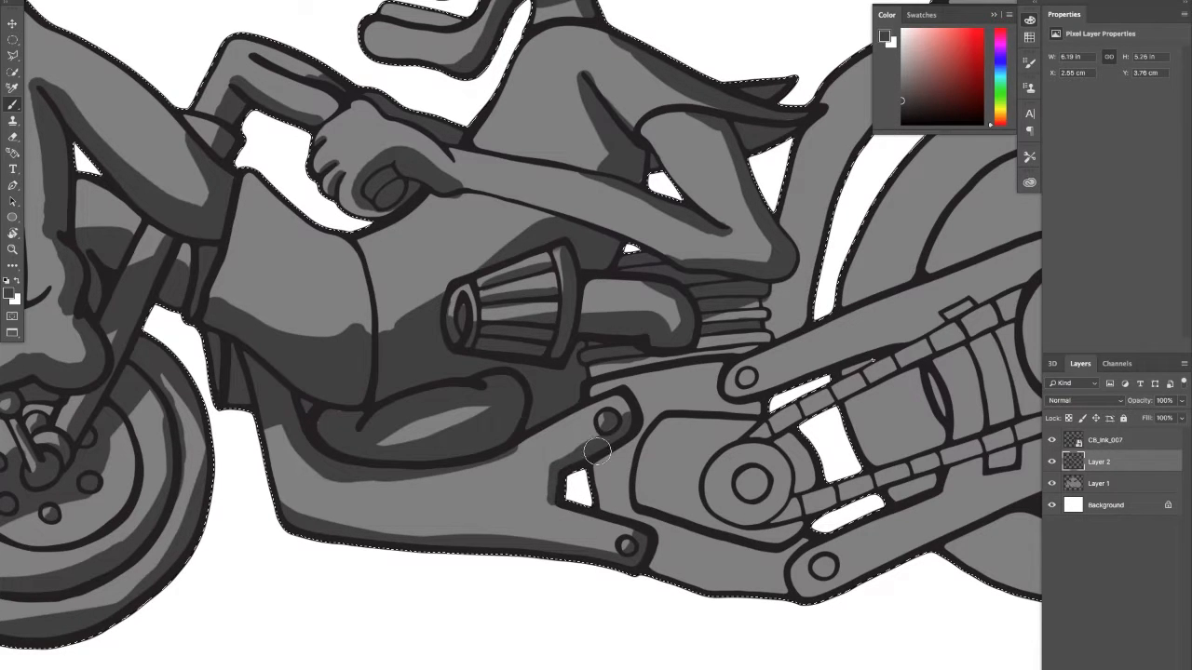
# Step: Paint the shadows cast by the two bolted arms onto the frame section behind them
pyautogui.press('z')
pyautogui.moveTo(655, 439)
pyautogui.mouseDown()
pyautogui.moveTo(595, 459)
pyautogui.moveTo(629, 399)
pyautogui.moveTo(550, 402)
pyautogui.moveTo(564, 402)
pyautogui.mouseUp()
pyautogui.press('b')
pyautogui.press('z')
pyautogui.press('b')
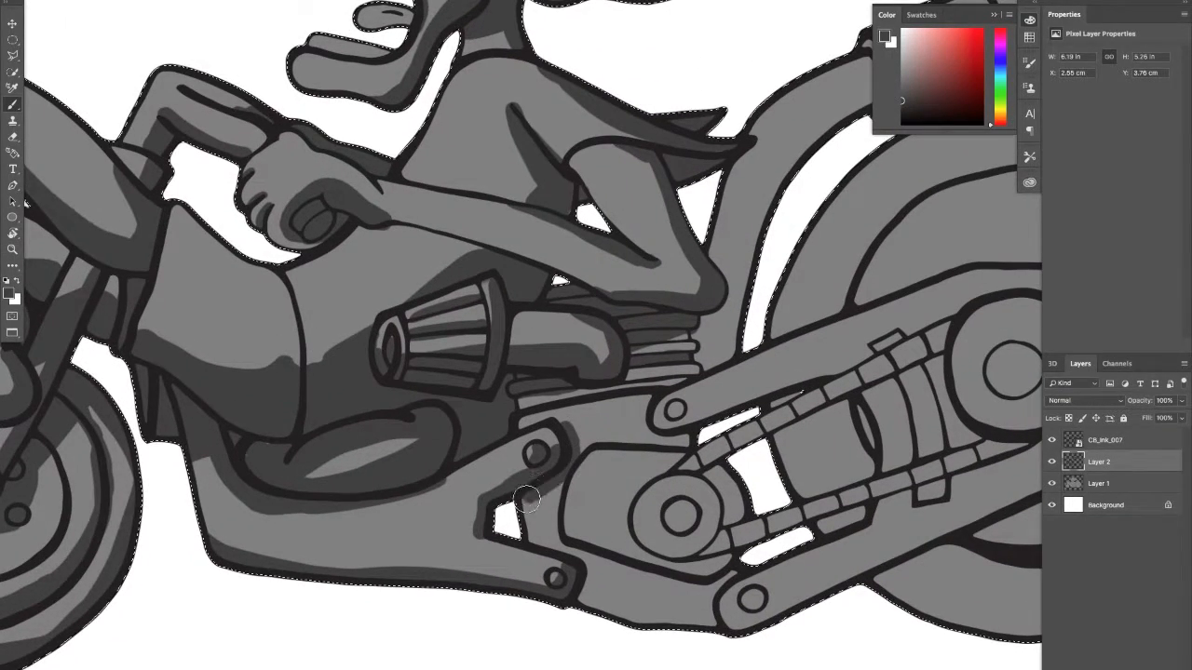
pyautogui.moveTo(527, 500); pyautogui.dragTo(526, 512)
pyautogui.moveTo(594, 569)
pyautogui.mouseDown()
pyautogui.moveTo(586, 598)
pyautogui.moveTo(587, 567)
pyautogui.mouseUp()
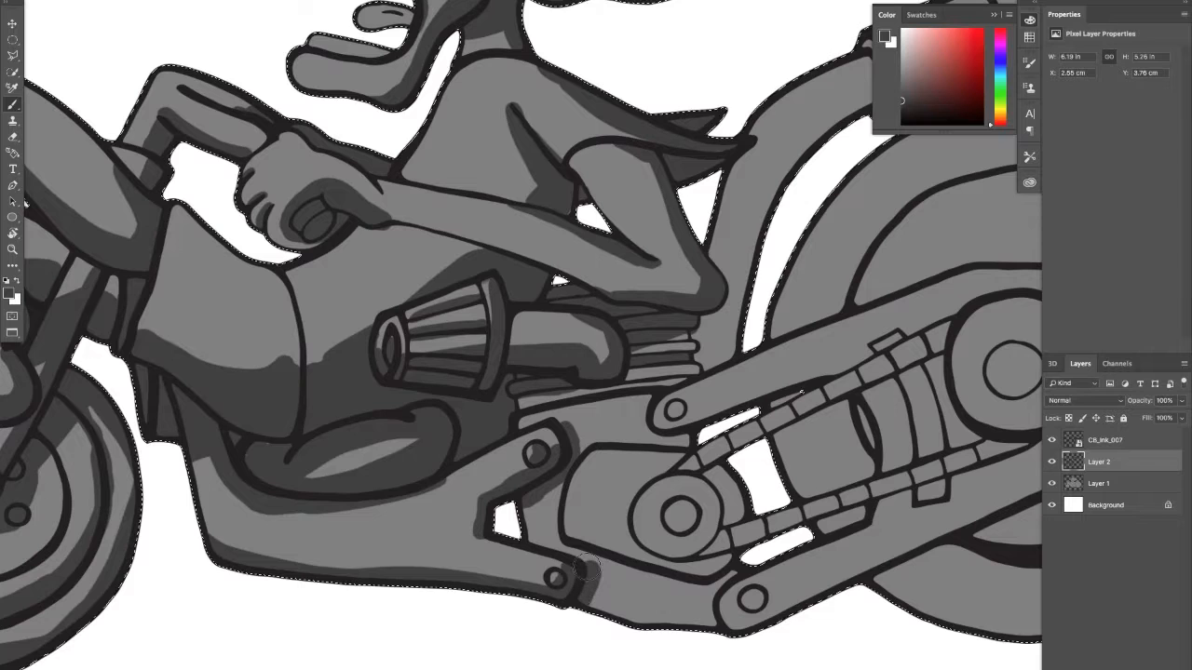
pyautogui.moveTo(514, 503)
pyautogui.mouseDown()
pyautogui.moveTo(557, 475)
pyautogui.moveTo(513, 510)
pyautogui.mouseUp()
pyautogui.moveTo(529, 421)
pyautogui.mouseDown()
pyautogui.moveTo(517, 427)
pyautogui.moveTo(560, 428)
pyautogui.mouseUp()
# Step: Shade the front sprocket, the lower edge of its housing and the swingarm's front bolts
pyautogui.moveTo(658, 463); pyautogui.dragTo(590, 469)
pyautogui.moveTo(625, 512)
pyautogui.mouseDown()
pyautogui.moveTo(606, 532)
pyautogui.moveTo(618, 515)
pyautogui.moveTo(614, 528)
pyautogui.moveTo(625, 514)
pyautogui.moveTo(650, 514)
pyautogui.moveTo(636, 502)
pyautogui.moveTo(641, 527)
pyautogui.moveTo(645, 514)
pyautogui.moveTo(604, 551)
pyautogui.moveTo(643, 528)
pyautogui.moveTo(603, 552)
pyautogui.moveTo(646, 529)
pyautogui.moveTo(596, 563)
pyautogui.mouseUp()
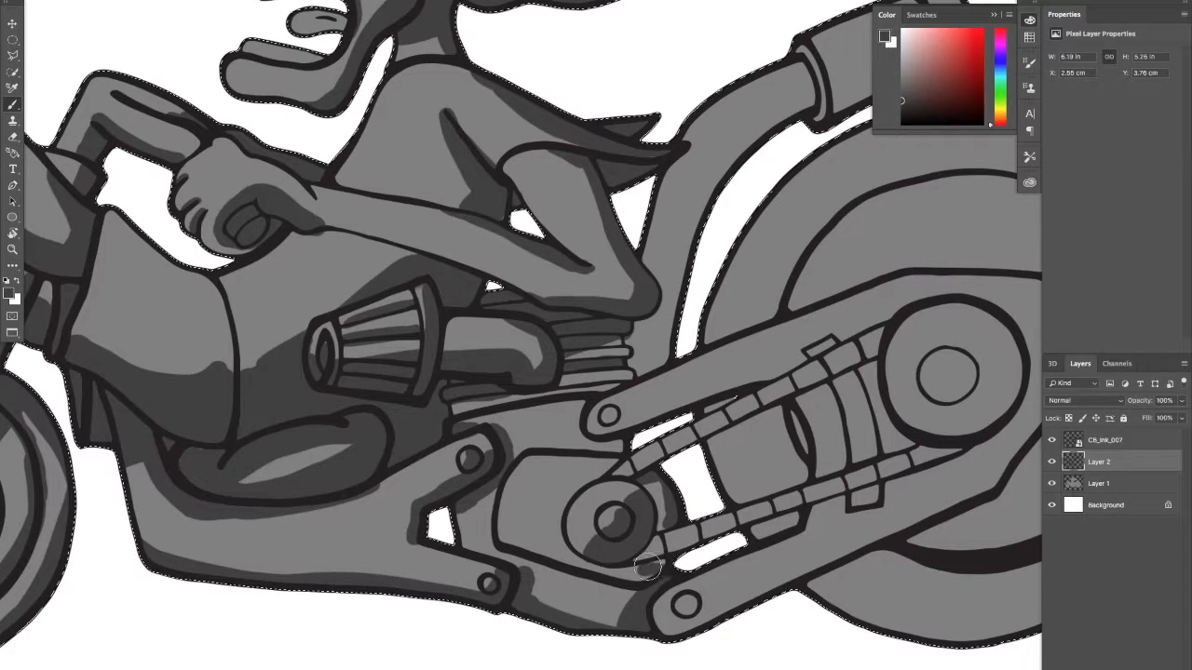
pyautogui.moveTo(644, 567)
pyautogui.mouseDown()
pyautogui.moveTo(633, 564)
pyautogui.moveTo(666, 568)
pyautogui.mouseUp()
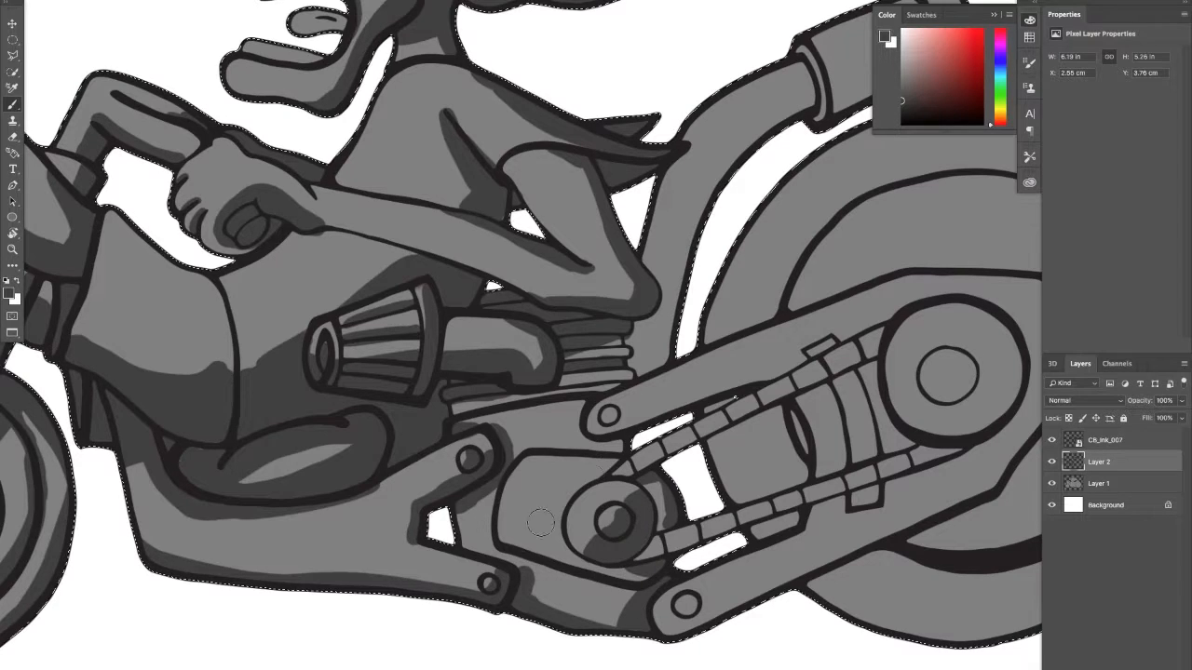
pyautogui.moveTo(596, 407); pyautogui.dragTo(465, 424)
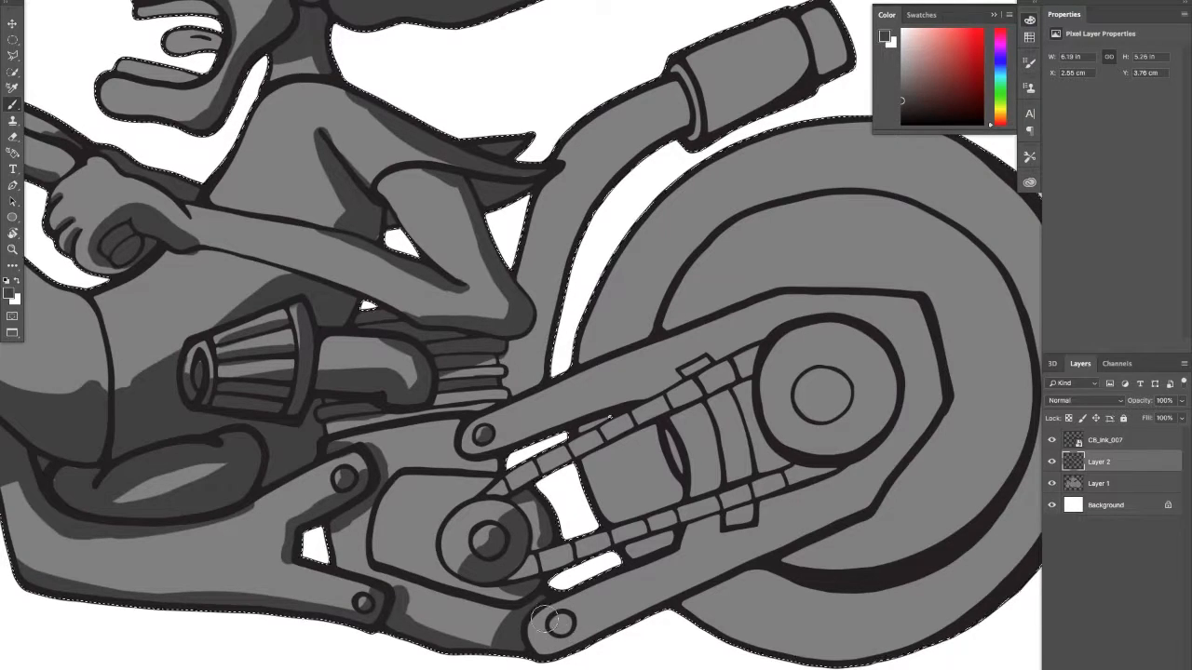
pyautogui.moveTo(568, 619); pyautogui.dragTo(565, 631)
# Step: Fill the exhaust pipe behind the rider's elbow with shadow, leaving a light patch near the muffler
pyautogui.moveTo(614, 208); pyautogui.dragTo(522, 291)
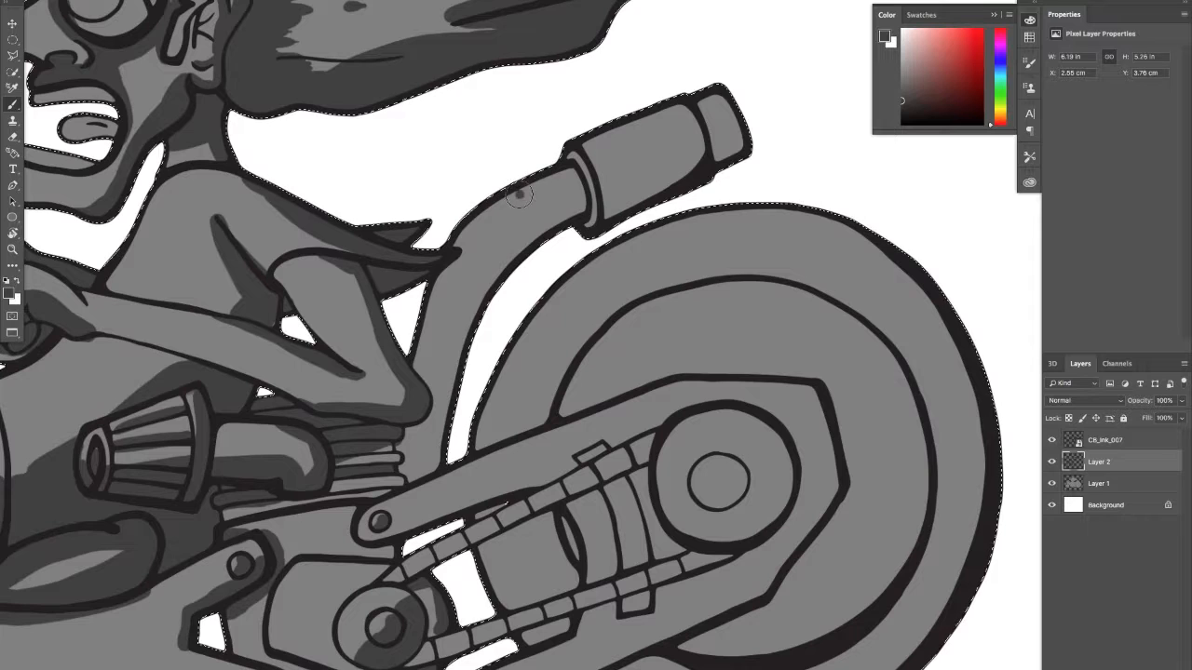
pyautogui.moveTo(518, 192); pyautogui.dragTo(457, 322)
pyautogui.moveTo(513, 207)
pyautogui.mouseDown()
pyautogui.moveTo(447, 348)
pyautogui.moveTo(418, 468)
pyautogui.mouseUp()
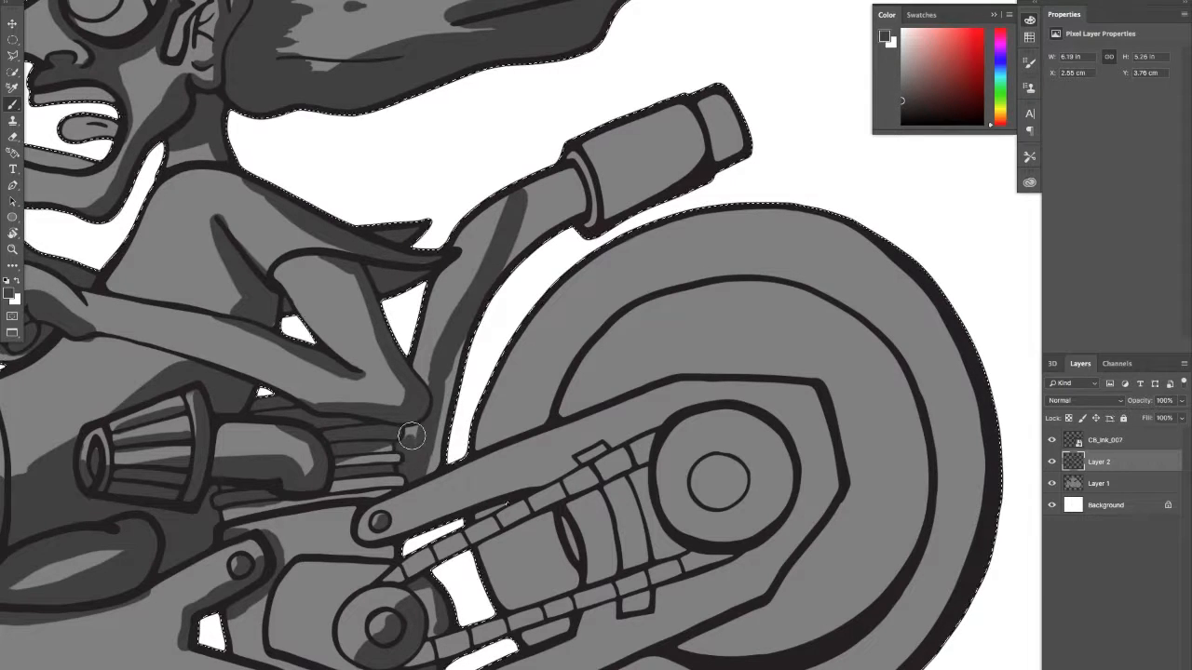
pyautogui.moveTo(412, 435); pyautogui.dragTo(413, 431)
pyautogui.moveTo(437, 327)
pyautogui.mouseDown()
pyautogui.moveTo(426, 370)
pyautogui.moveTo(444, 279)
pyautogui.mouseUp()
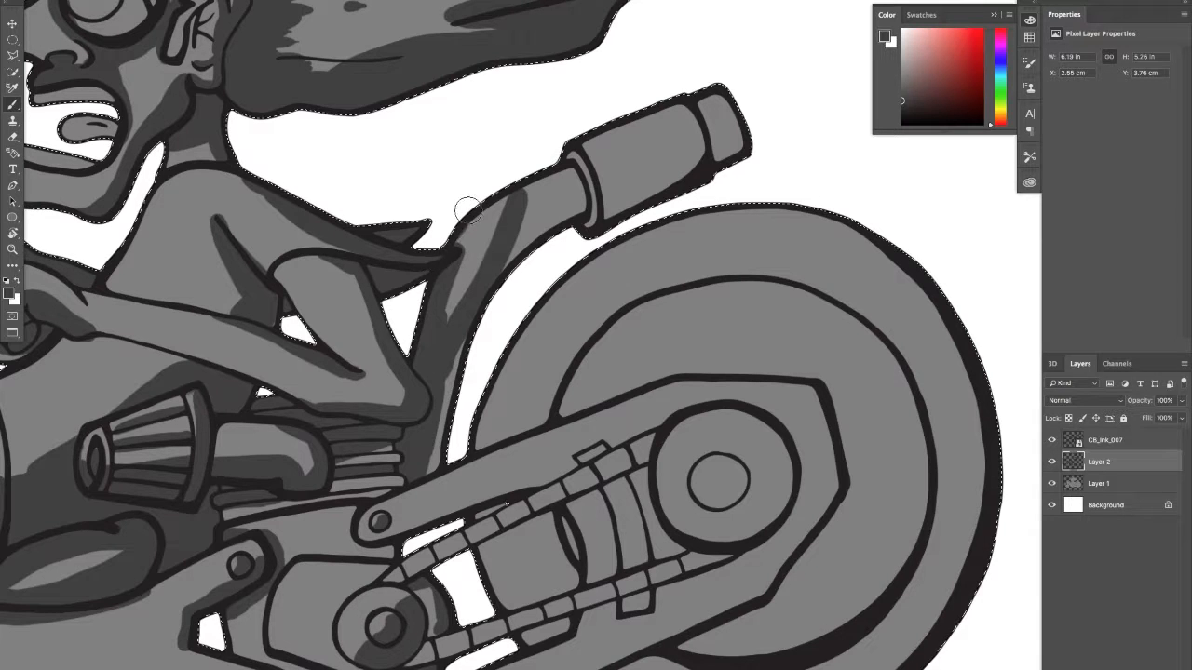
pyautogui.moveTo(468, 209)
pyautogui.mouseDown()
pyautogui.moveTo(457, 298)
pyautogui.moveTo(492, 223)
pyautogui.moveTo(461, 294)
pyautogui.moveTo(450, 345)
pyautogui.moveTo(469, 317)
pyautogui.moveTo(436, 447)
pyautogui.mouseUp()
pyautogui.moveTo(448, 380)
pyautogui.mouseDown()
pyautogui.moveTo(512, 253)
pyautogui.moveTo(511, 270)
pyautogui.moveTo(573, 221)
pyautogui.moveTo(575, 210)
pyautogui.moveTo(504, 270)
pyautogui.moveTo(581, 204)
pyautogui.moveTo(580, 164)
pyautogui.moveTo(553, 240)
pyautogui.moveTo(579, 186)
pyautogui.mouseUp()
# Step: Shade the underside of the muffler, its end cap and the collar joining it to the exhaust pipe
pyautogui.moveTo(472, 275); pyautogui.dragTo(343, 373)
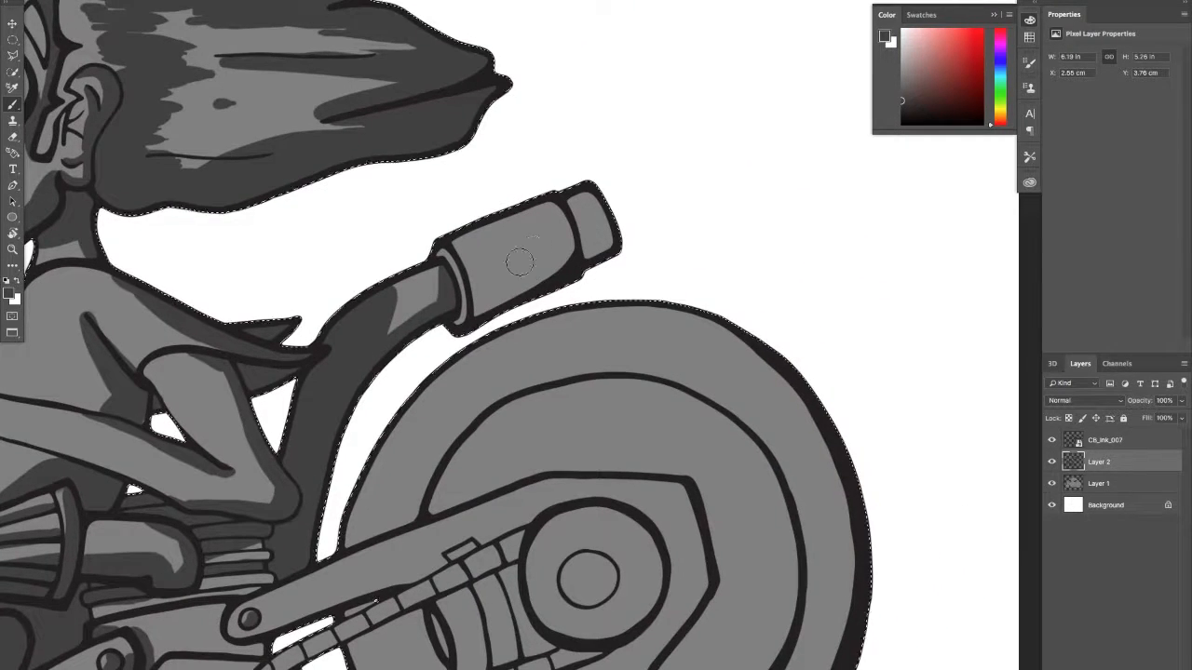
pyautogui.moveTo(473, 318)
pyautogui.mouseDown()
pyautogui.moveTo(566, 241)
pyautogui.moveTo(506, 291)
pyautogui.mouseUp()
pyautogui.moveTo(562, 254)
pyautogui.mouseDown()
pyautogui.moveTo(506, 294)
pyautogui.moveTo(626, 223)
pyautogui.mouseUp()
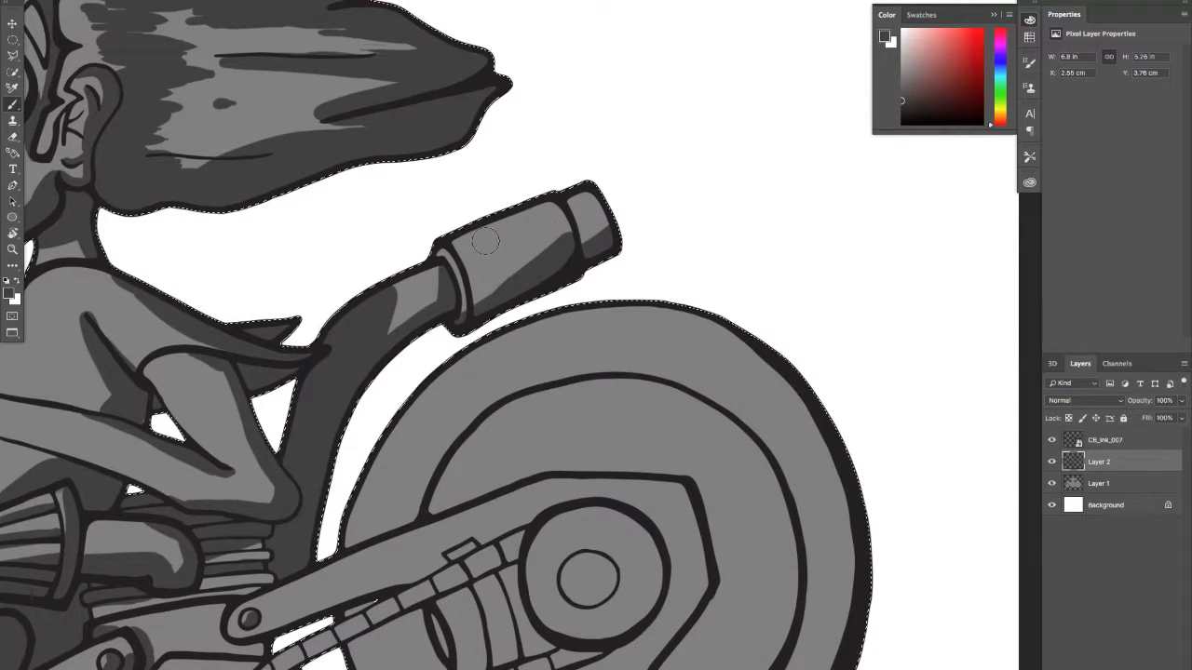
pyautogui.moveTo(439, 252)
pyautogui.mouseDown()
pyautogui.moveTo(453, 260)
pyautogui.moveTo(457, 326)
pyautogui.moveTo(369, 279)
pyautogui.mouseUp()
# Step: Shade the upper and lower runs of the drive chain and the area just beneath the upper run
pyautogui.moveTo(371, 512)
pyautogui.mouseDown()
pyautogui.moveTo(383, 332)
pyautogui.moveTo(364, 332)
pyautogui.moveTo(352, 378)
pyautogui.moveTo(409, 352)
pyautogui.moveTo(320, 397)
pyautogui.moveTo(447, 337)
pyautogui.mouseUp()
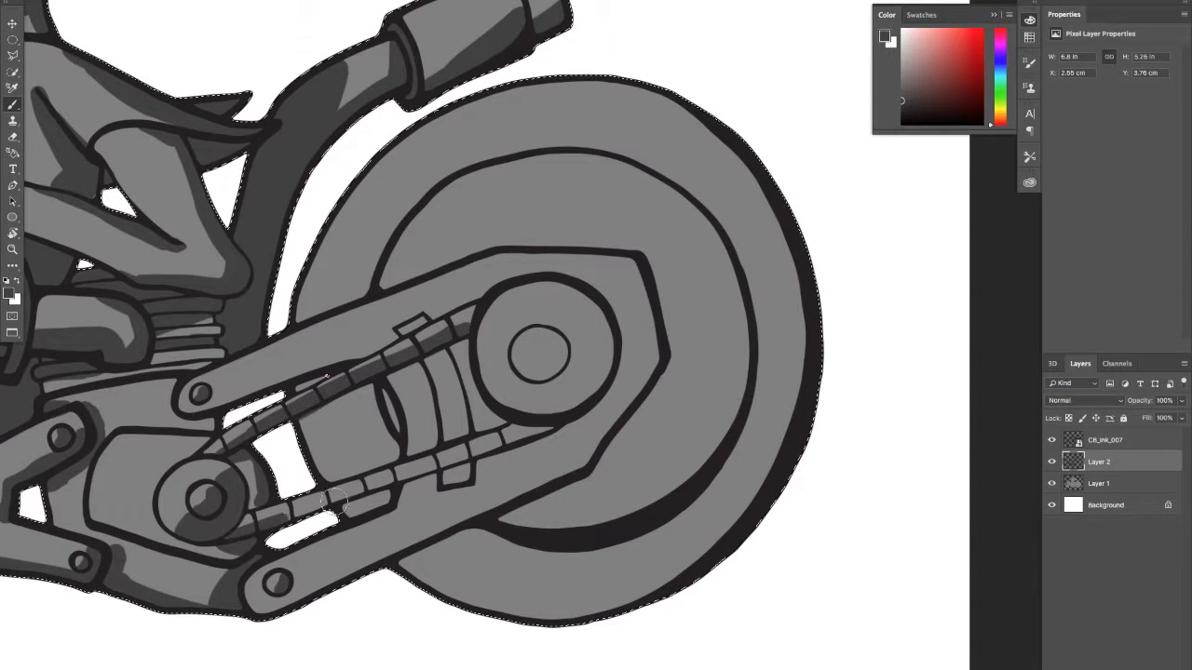
pyautogui.moveTo(333, 502); pyautogui.dragTo(568, 417)
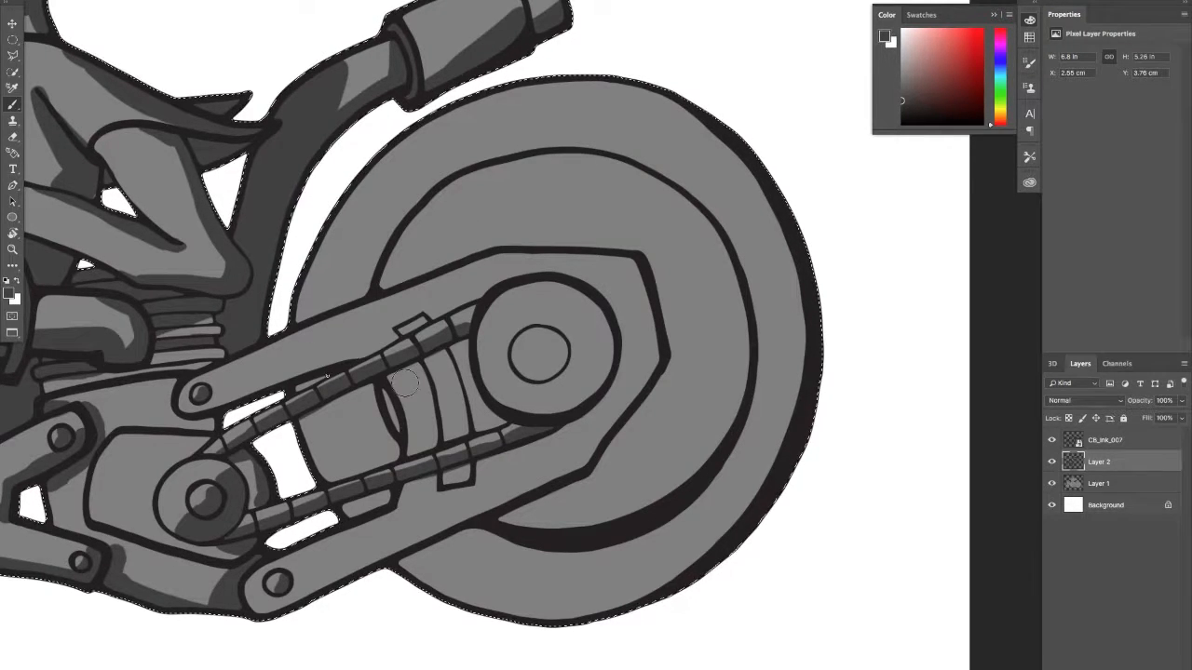
pyautogui.moveTo(389, 382); pyautogui.dragTo(477, 343)
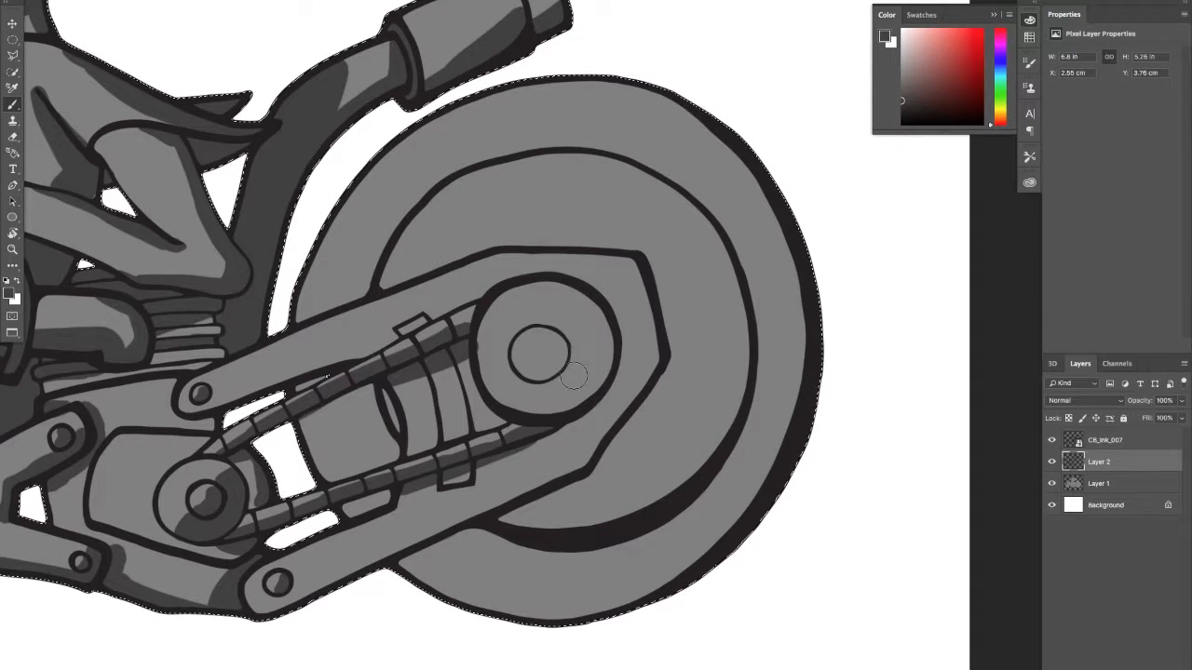
# Step: Paint a diagonal shadow across the rear hub disc and its centre circle
pyautogui.moveTo(559, 342)
pyautogui.mouseDown()
pyautogui.moveTo(534, 376)
pyautogui.moveTo(563, 347)
pyautogui.mouseUp()
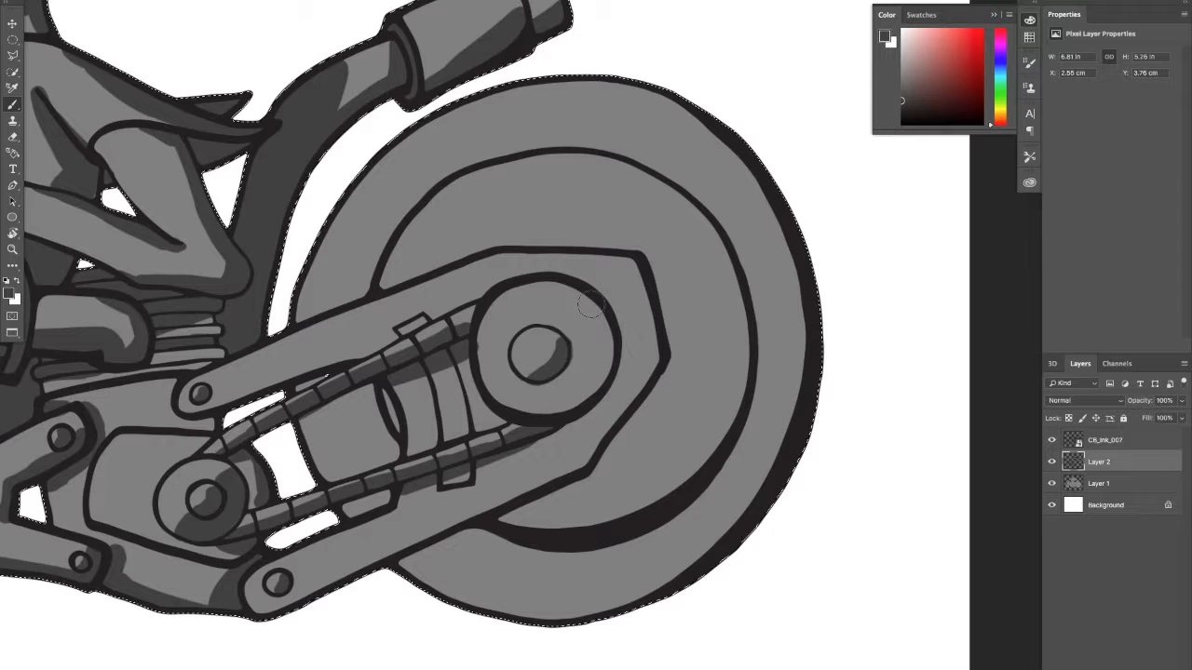
pyautogui.moveTo(590, 305)
pyautogui.mouseDown()
pyautogui.moveTo(519, 414)
pyautogui.moveTo(539, 407)
pyautogui.moveTo(605, 322)
pyautogui.moveTo(569, 386)
pyautogui.moveTo(529, 404)
pyautogui.moveTo(604, 316)
pyautogui.moveTo(579, 336)
pyautogui.moveTo(590, 303)
pyautogui.moveTo(570, 347)
pyautogui.moveTo(553, 337)
pyautogui.moveTo(527, 380)
pyautogui.moveTo(547, 367)
pyautogui.moveTo(557, 348)
pyautogui.moveTo(517, 386)
pyautogui.moveTo(519, 403)
pyautogui.moveTo(600, 362)
pyautogui.moveTo(601, 372)
pyautogui.moveTo(579, 387)
pyautogui.moveTo(590, 297)
pyautogui.mouseUp()
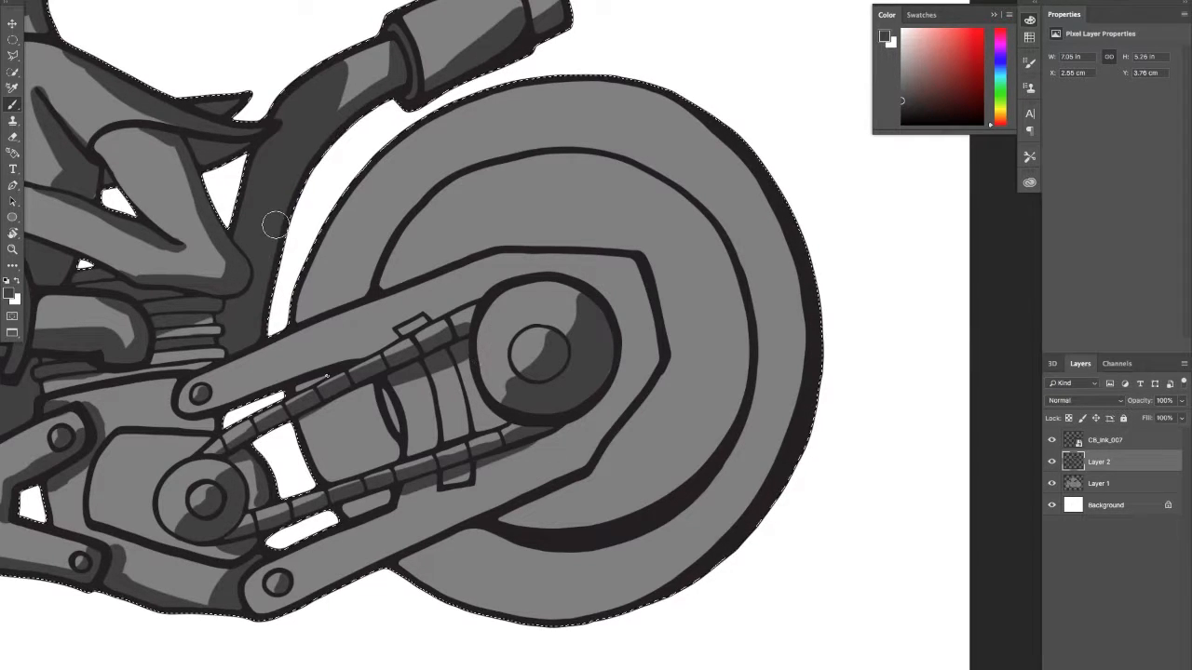
# Step: Paint curved shadows along both sides of the rear wheel's rim line and even out the lower stretch
pyautogui.moveTo(550, 151)
pyautogui.mouseDown()
pyautogui.moveTo(455, 174)
pyautogui.moveTo(364, 288)
pyautogui.moveTo(409, 219)
pyautogui.moveTo(485, 168)
pyautogui.moveTo(562, 148)
pyautogui.moveTo(656, 168)
pyautogui.moveTo(701, 202)
pyautogui.moveTo(750, 316)
pyautogui.moveTo(732, 255)
pyautogui.moveTo(715, 282)
pyautogui.moveTo(721, 255)
pyautogui.moveTo(733, 324)
pyautogui.moveTo(731, 253)
pyautogui.moveTo(734, 339)
pyautogui.moveTo(734, 249)
pyautogui.moveTo(740, 356)
pyautogui.moveTo(740, 249)
pyautogui.moveTo(752, 356)
pyautogui.moveTo(737, 265)
pyautogui.moveTo(742, 406)
pyautogui.moveTo(741, 367)
pyautogui.moveTo(748, 398)
pyautogui.moveTo(745, 356)
pyautogui.moveTo(715, 467)
pyautogui.moveTo(751, 369)
pyautogui.moveTo(680, 492)
pyautogui.moveTo(711, 468)
pyautogui.moveTo(622, 535)
pyautogui.moveTo(478, 531)
pyautogui.moveTo(620, 539)
pyautogui.moveTo(473, 532)
pyautogui.moveTo(588, 549)
pyautogui.moveTo(674, 518)
pyautogui.moveTo(709, 488)
pyautogui.moveTo(761, 394)
pyautogui.moveTo(768, 309)
pyautogui.moveTo(742, 381)
pyautogui.moveTo(771, 351)
pyautogui.moveTo(652, 310)
pyautogui.moveTo(725, 322)
pyautogui.moveTo(780, 296)
pyautogui.moveTo(773, 354)
pyautogui.moveTo(765, 290)
pyautogui.moveTo(779, 358)
pyautogui.mouseUp()
pyautogui.press('super+z')
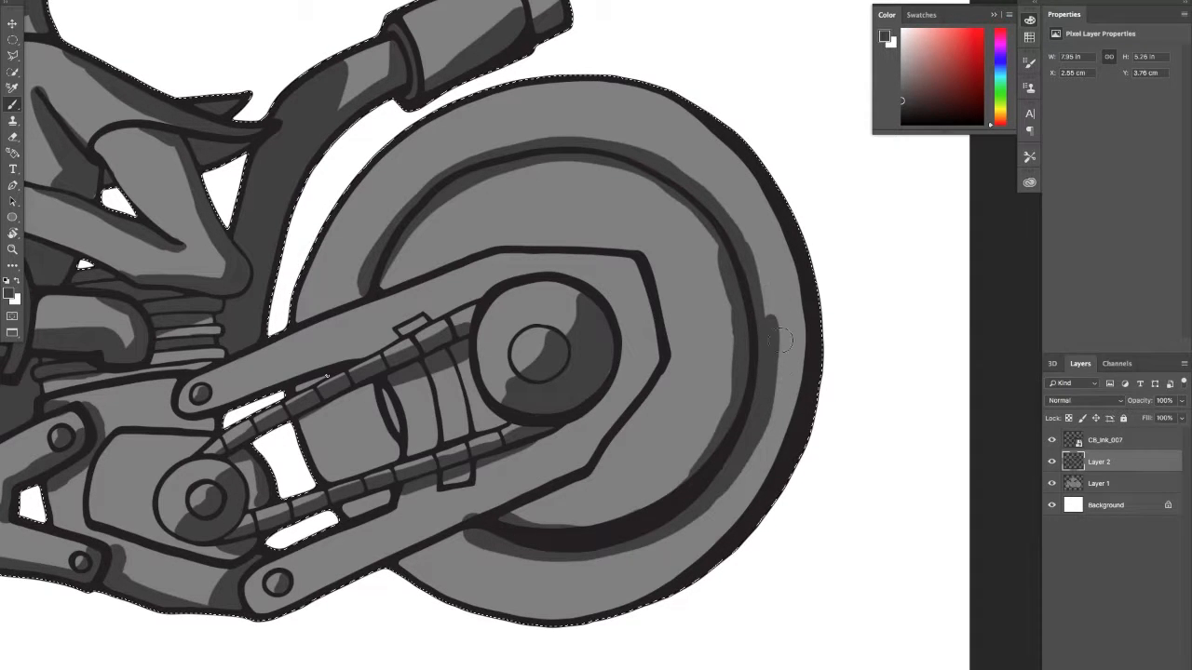
pyautogui.moveTo(778, 296)
pyautogui.mouseDown()
pyautogui.moveTo(779, 339)
pyautogui.moveTo(775, 313)
pyautogui.moveTo(762, 448)
pyautogui.moveTo(776, 322)
pyautogui.moveTo(776, 394)
pyautogui.moveTo(776, 342)
pyautogui.moveTo(761, 431)
pyautogui.moveTo(718, 520)
pyautogui.mouseUp()
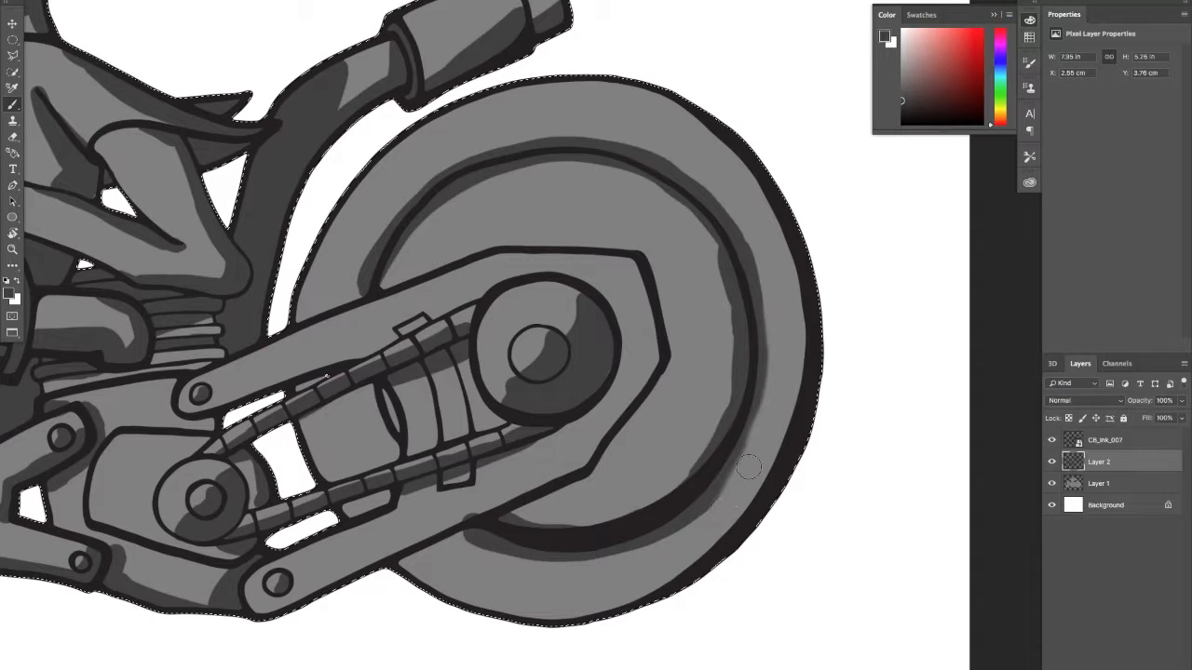
pyautogui.moveTo(748, 468); pyautogui.dragTo(675, 554)
pyautogui.moveTo(732, 491)
pyautogui.mouseDown()
pyautogui.moveTo(674, 549)
pyautogui.moveTo(687, 547)
pyautogui.moveTo(571, 577)
pyautogui.mouseUp()
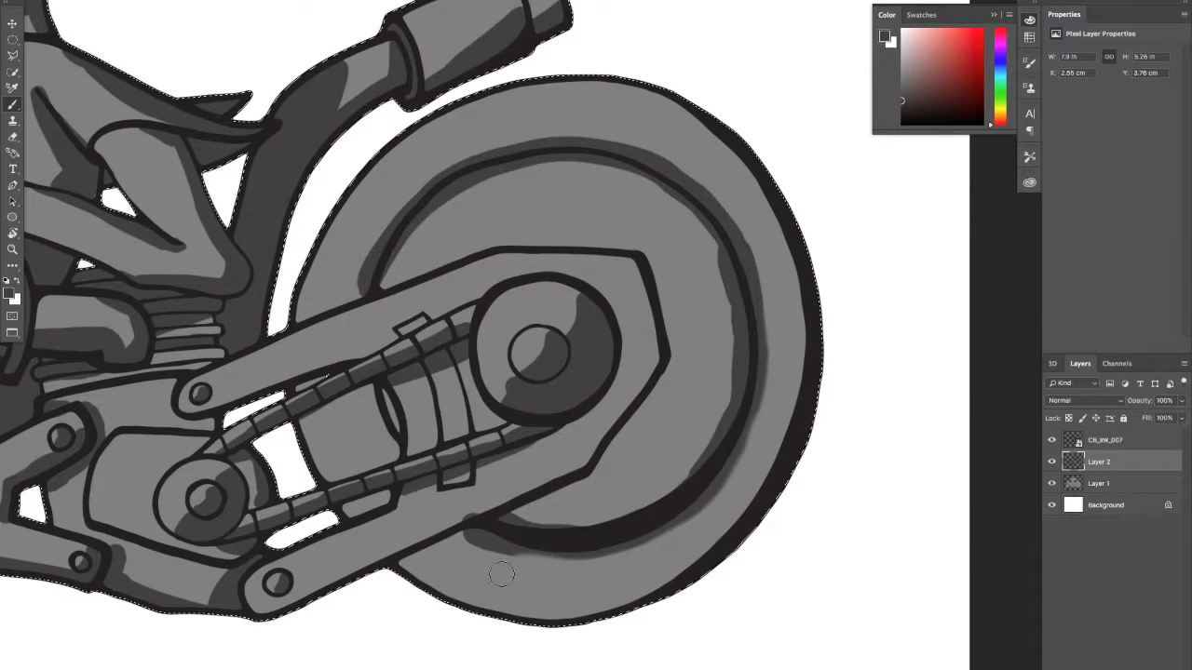
pyautogui.moveTo(619, 557)
pyautogui.mouseDown()
pyautogui.moveTo(528, 565)
pyautogui.moveTo(460, 540)
pyautogui.mouseUp()
pyautogui.moveTo(504, 503)
pyautogui.mouseDown()
pyautogui.moveTo(583, 513)
pyautogui.moveTo(501, 514)
pyautogui.moveTo(640, 492)
pyautogui.moveTo(687, 462)
pyautogui.moveTo(708, 404)
pyautogui.mouseUp()
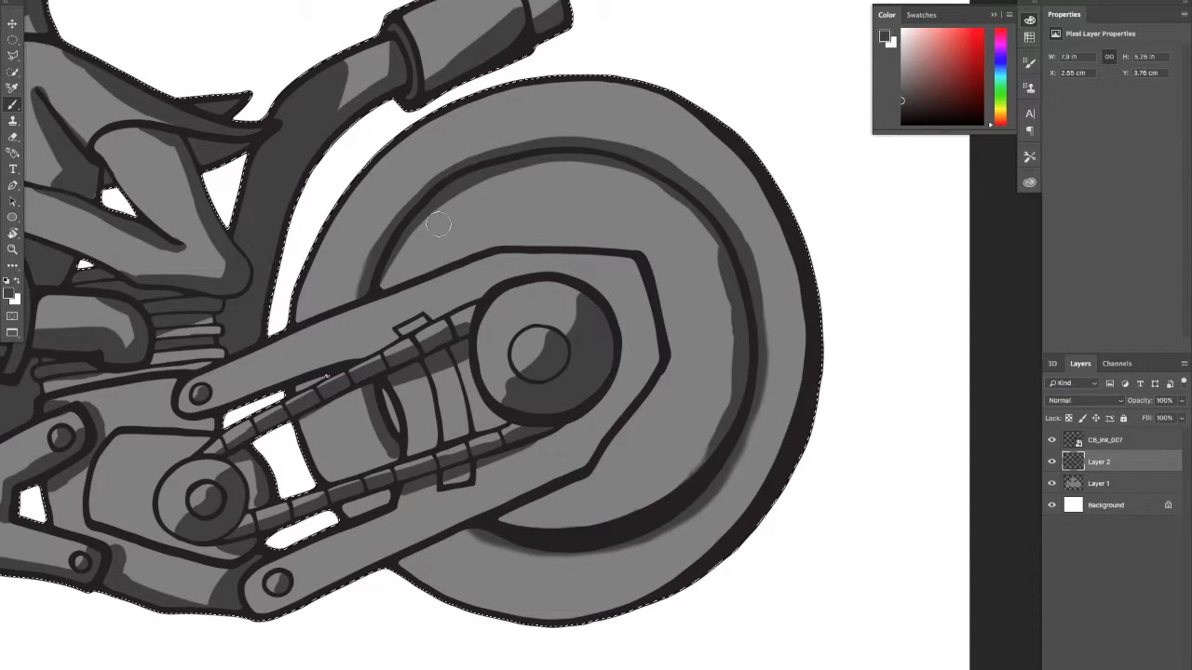
# Step: Clean up the shadow along the inside of the rear wheel's rim line, keeping the shading on the tyre side only
pyautogui.moveTo(419, 244)
pyautogui.mouseDown()
pyautogui.moveTo(390, 287)
pyautogui.moveTo(418, 226)
pyautogui.moveTo(409, 244)
pyautogui.moveTo(477, 184)
pyautogui.moveTo(443, 198)
pyautogui.moveTo(523, 169)
pyautogui.moveTo(613, 176)
pyautogui.moveTo(574, 165)
pyautogui.moveTo(628, 184)
pyautogui.moveTo(626, 174)
pyautogui.moveTo(694, 223)
pyautogui.mouseUp()
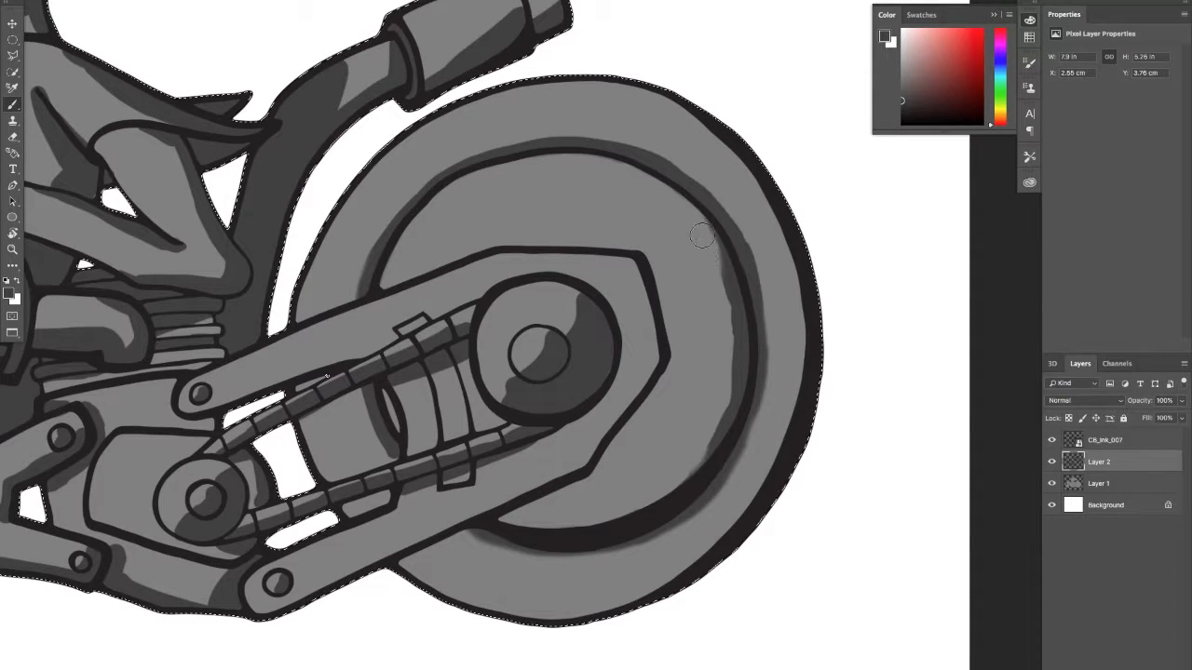
pyautogui.moveTo(702, 236)
pyautogui.mouseDown()
pyautogui.moveTo(720, 276)
pyautogui.moveTo(698, 224)
pyautogui.moveTo(720, 280)
pyautogui.moveTo(714, 327)
pyautogui.moveTo(710, 271)
pyautogui.moveTo(729, 324)
pyautogui.moveTo(723, 280)
pyautogui.moveTo(733, 367)
pyautogui.moveTo(714, 424)
pyautogui.moveTo(683, 463)
pyautogui.mouseUp()
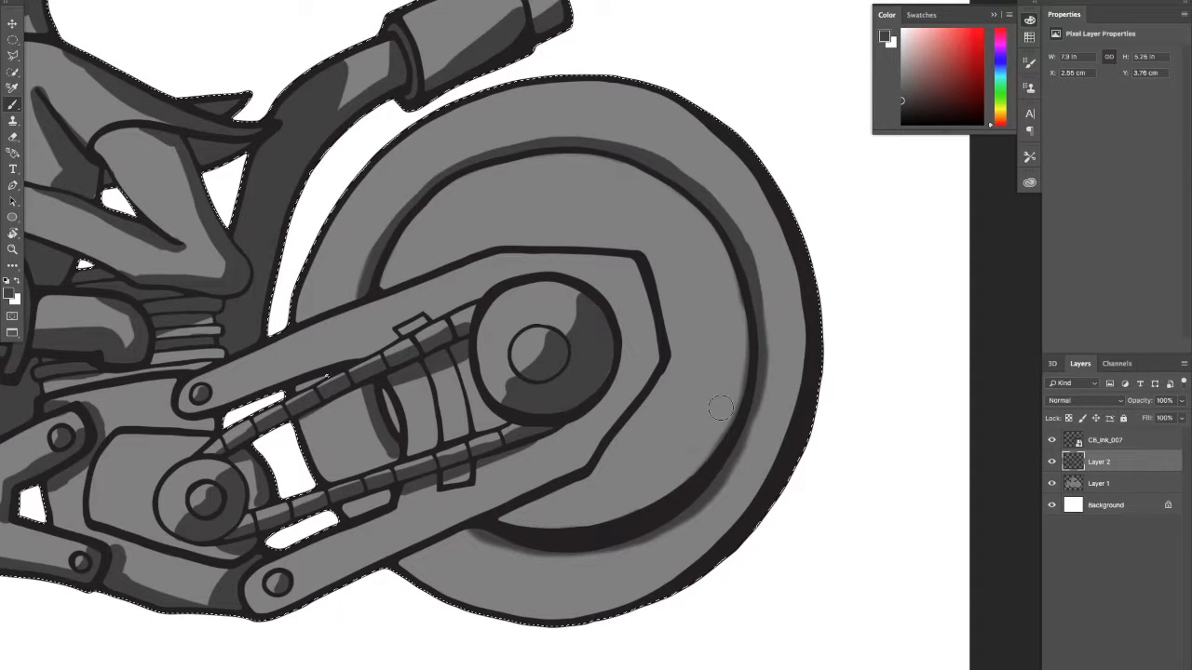
pyautogui.moveTo(720, 408)
pyautogui.mouseDown()
pyautogui.moveTo(705, 434)
pyautogui.moveTo(724, 409)
pyautogui.moveTo(732, 350)
pyautogui.mouseUp()
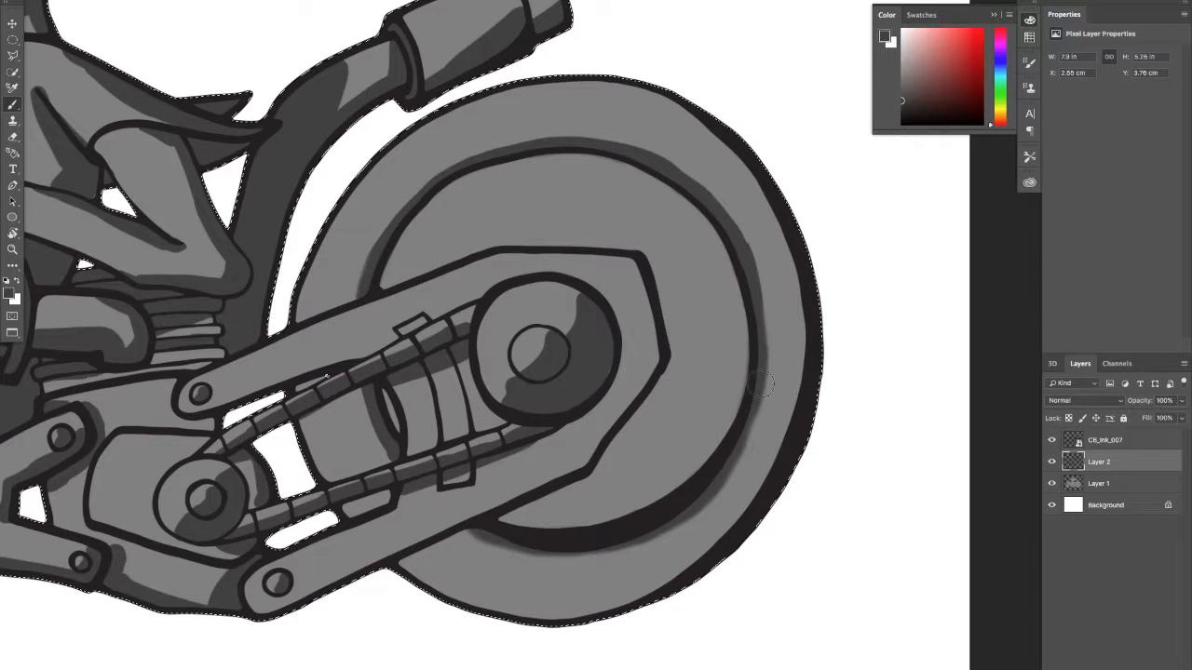
# Step: Inspect the flat grey base with the shading and ink layers hidden, and reload the base's outline as a selection
pyautogui.hotkey('ctrl', 'd')
pyautogui.click(1052, 462)
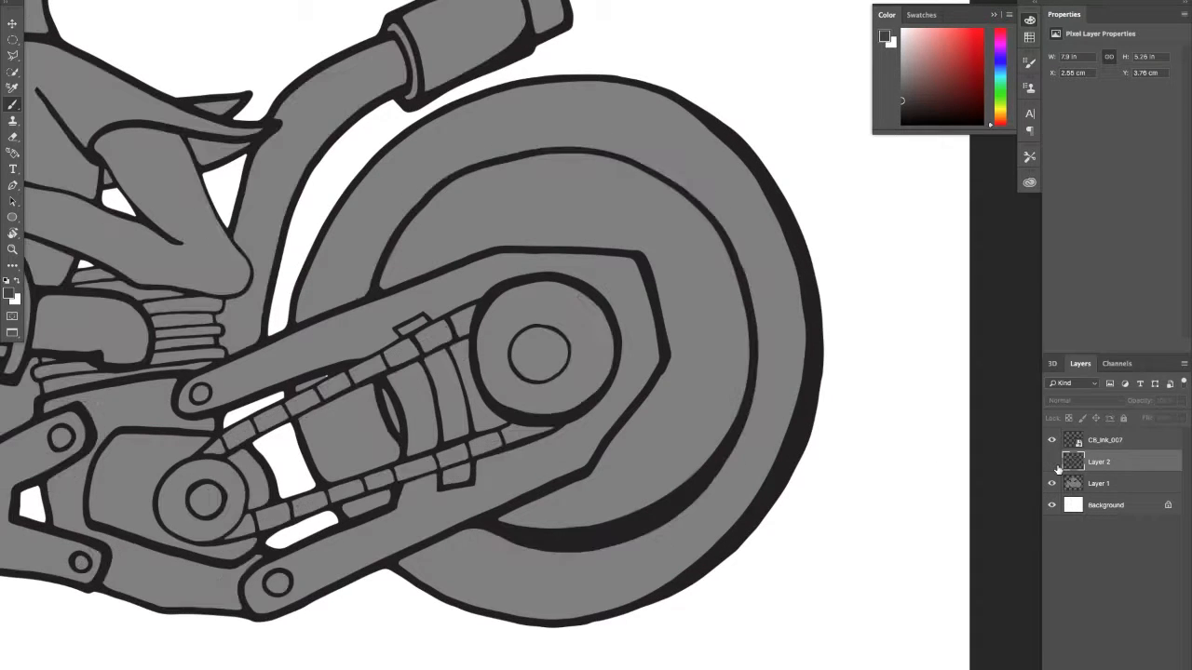
pyautogui.click(1052, 440)
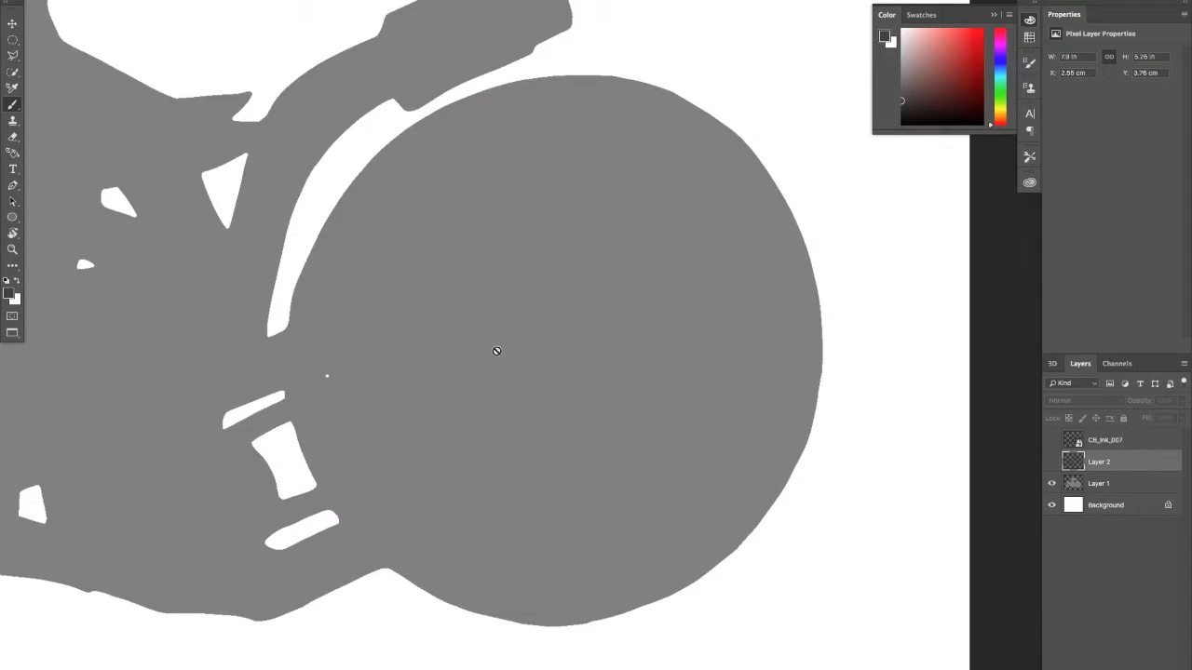
pyautogui.click(1085, 485)
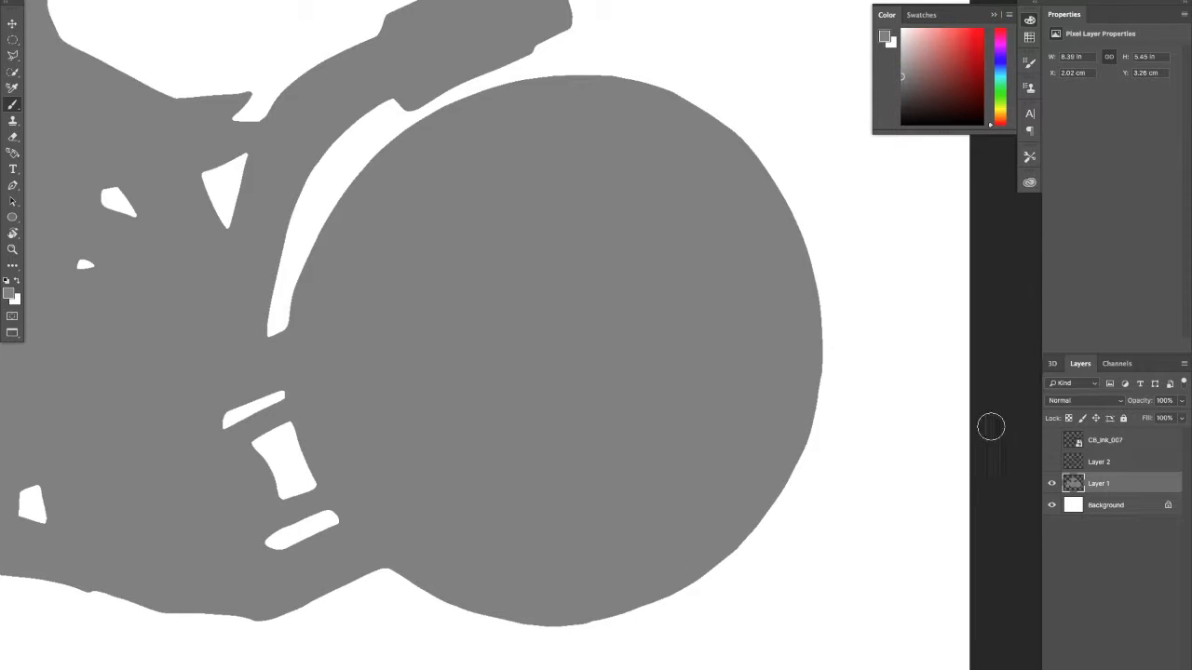
pyautogui.click(1052, 462)
pyautogui.click(1052, 440)
pyautogui.keyDown('ctrl'); pyautogui.click(1074, 486); pyautogui.keyUp('ctrl')
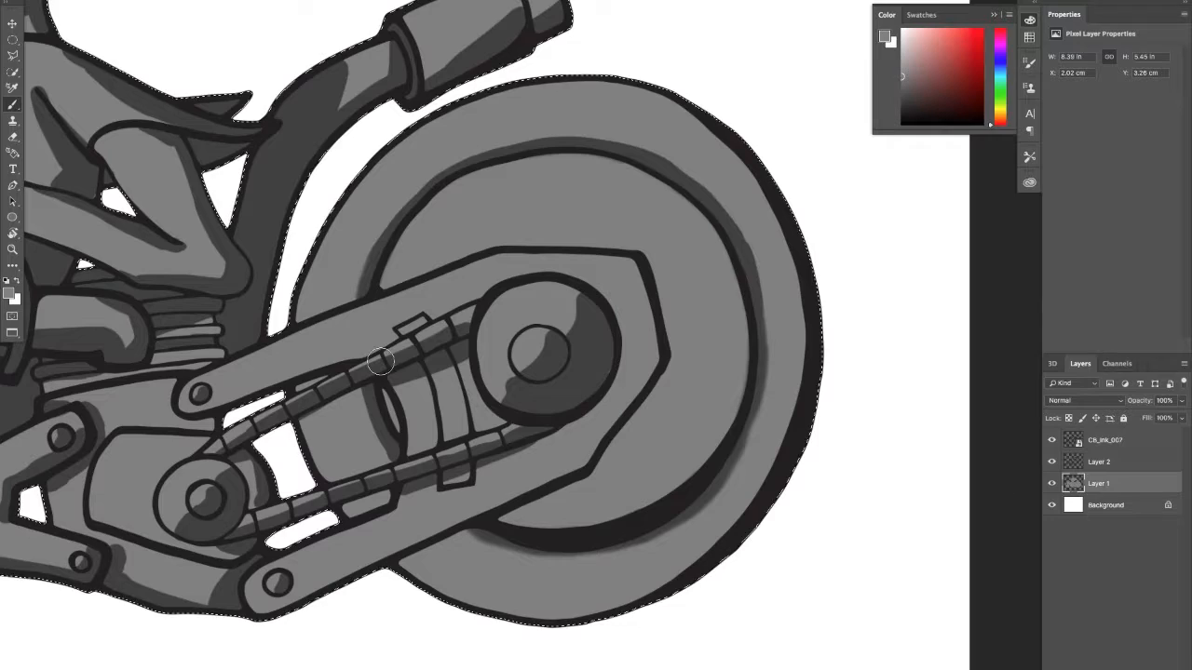
# Step: Paint a dark grey shadow along the lower edge of the rear tyre on Layer 2 with a larger brush
pyautogui.press('z')
pyautogui.moveTo(494, 314)
pyautogui.mouseDown()
pyautogui.moveTo(438, 317)
pyautogui.moveTo(488, 318)
pyautogui.mouseUp()
pyautogui.press('b')
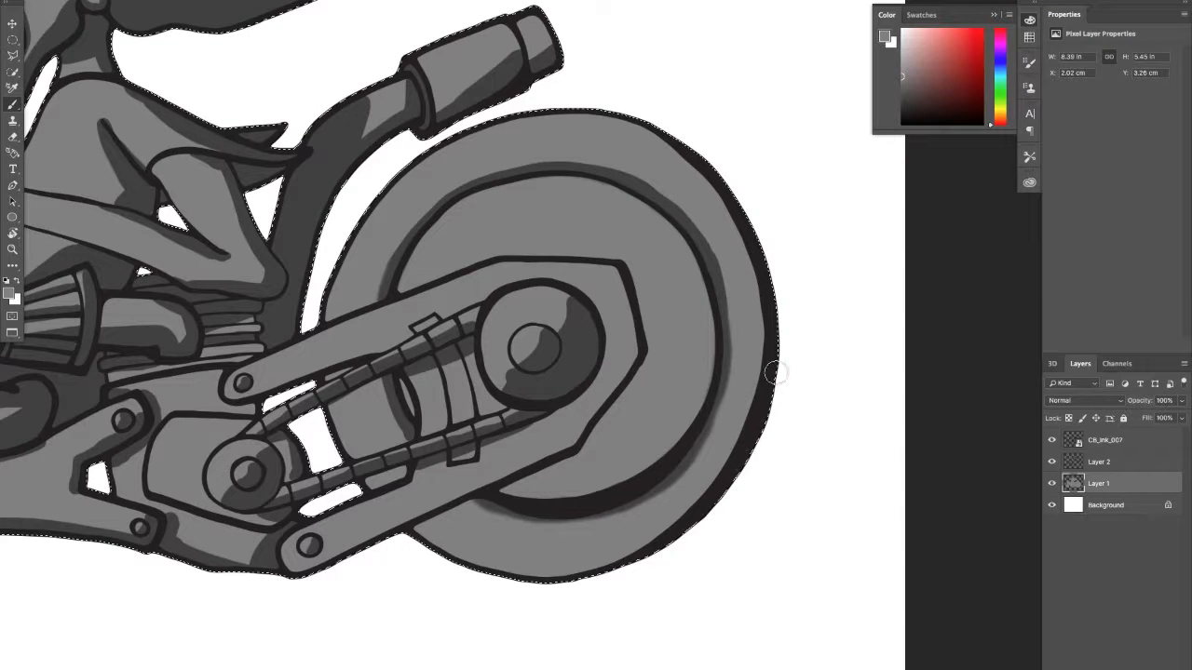
pyautogui.press(']')
pyautogui.press(']')
pyautogui.press(']')
pyautogui.press(']')
pyautogui.press(']')
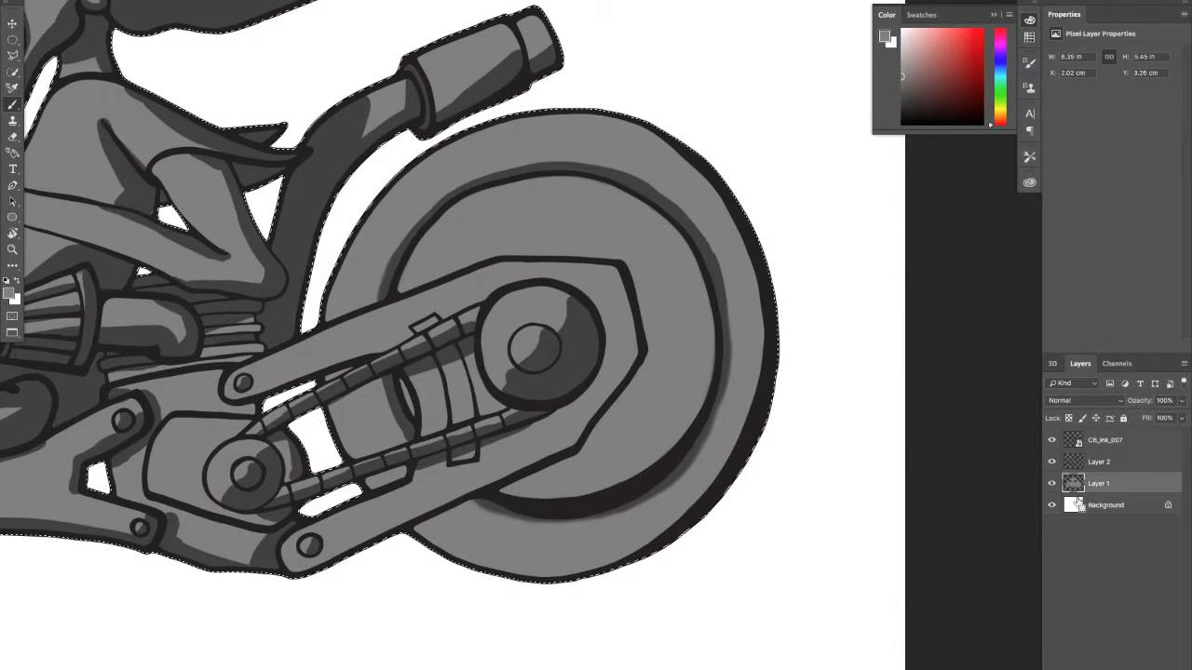
pyautogui.click(1103, 464)
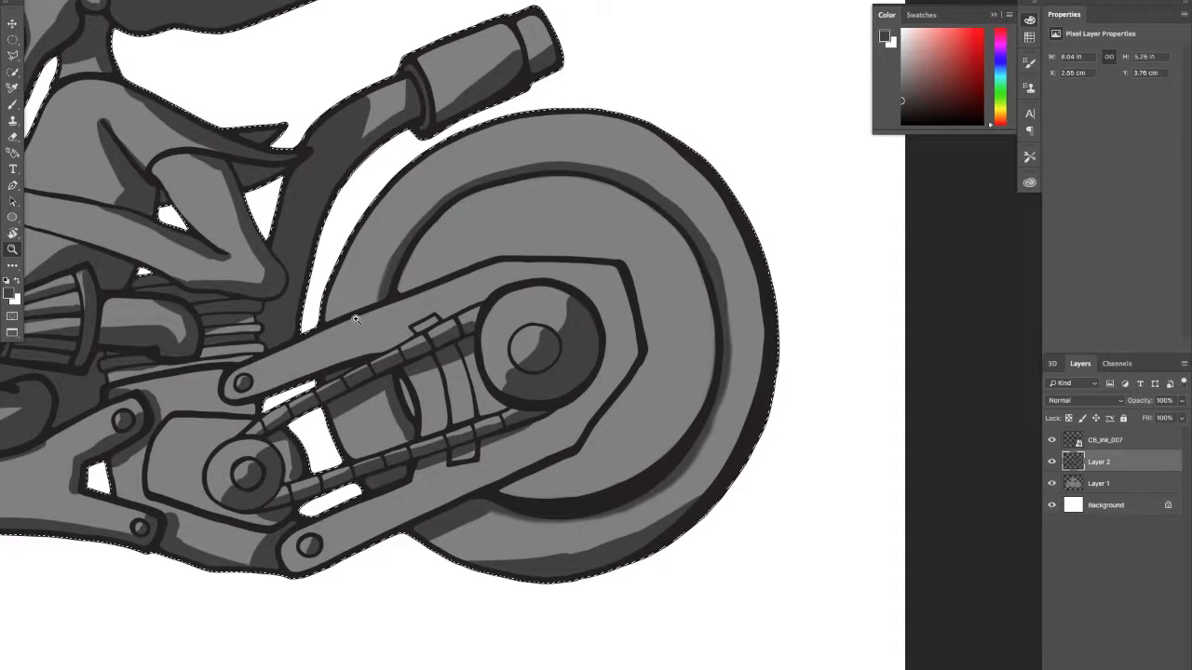
# Step: Examine the shading on the rear wheel and across the whole cartoon
pyautogui.moveTo(490, 285); pyautogui.dragTo(451, 287)
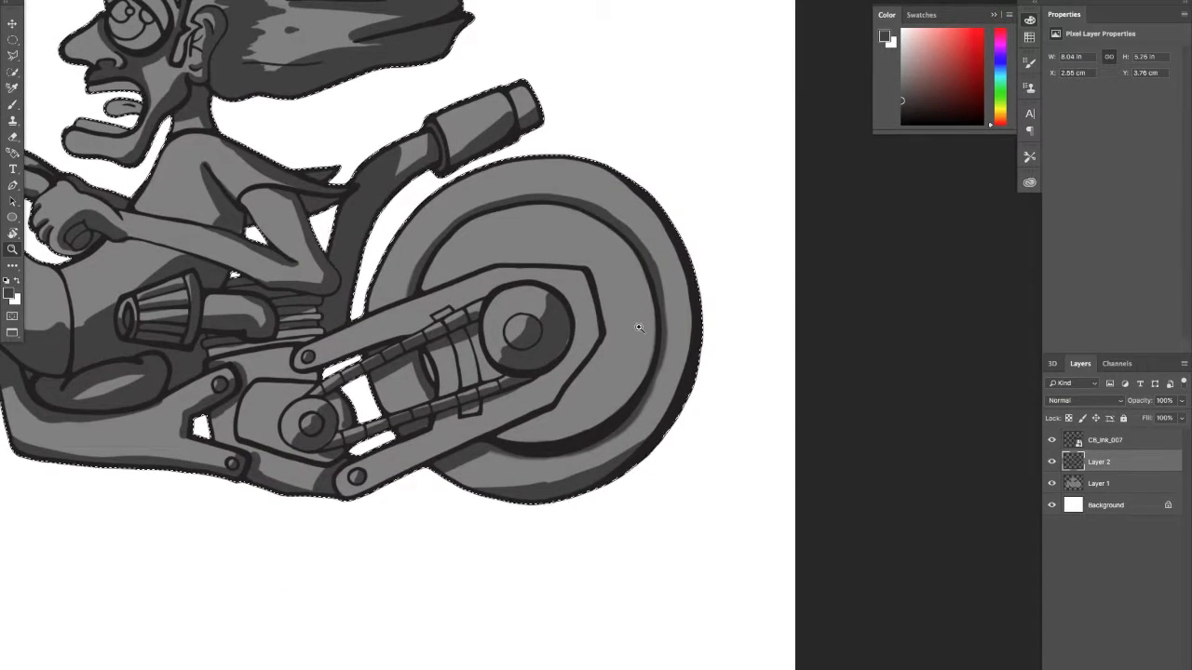
pyautogui.moveTo(627, 345)
pyautogui.mouseDown()
pyautogui.moveTo(591, 346)
pyautogui.moveTo(631, 346)
pyautogui.mouseUp()
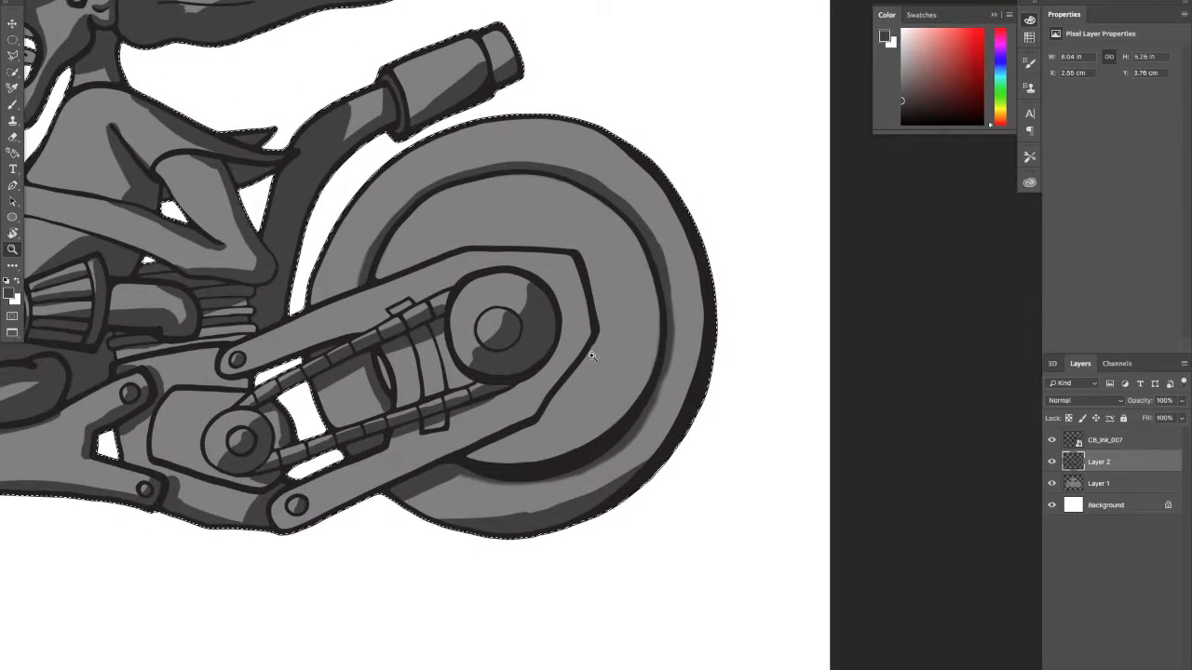
pyautogui.press('b')
pyautogui.press('z')
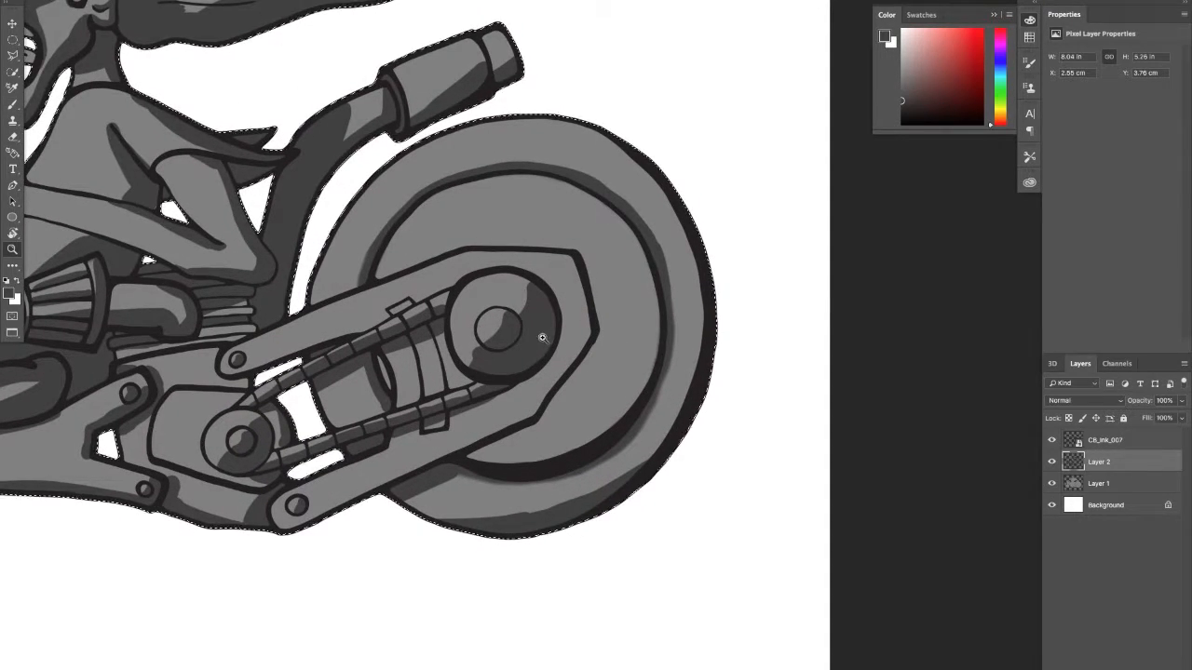
pyautogui.moveTo(542, 337)
pyautogui.mouseDown()
pyautogui.moveTo(549, 326)
pyautogui.moveTo(536, 345)
pyautogui.mouseUp()
pyautogui.press('b')
pyautogui.press('z')
pyautogui.press('b')
pyautogui.moveTo(384, 305); pyautogui.dragTo(481, 309)
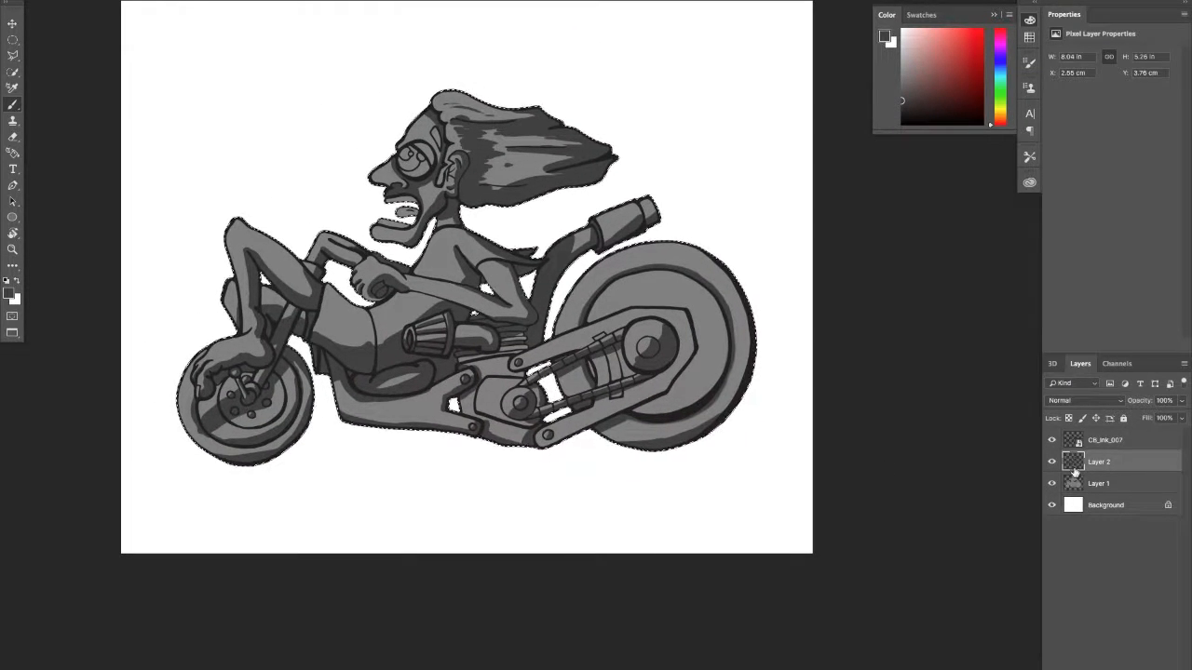
# Step: Set the foreground colour to a light grey with 75% brightness
pyautogui.click(10, 294)
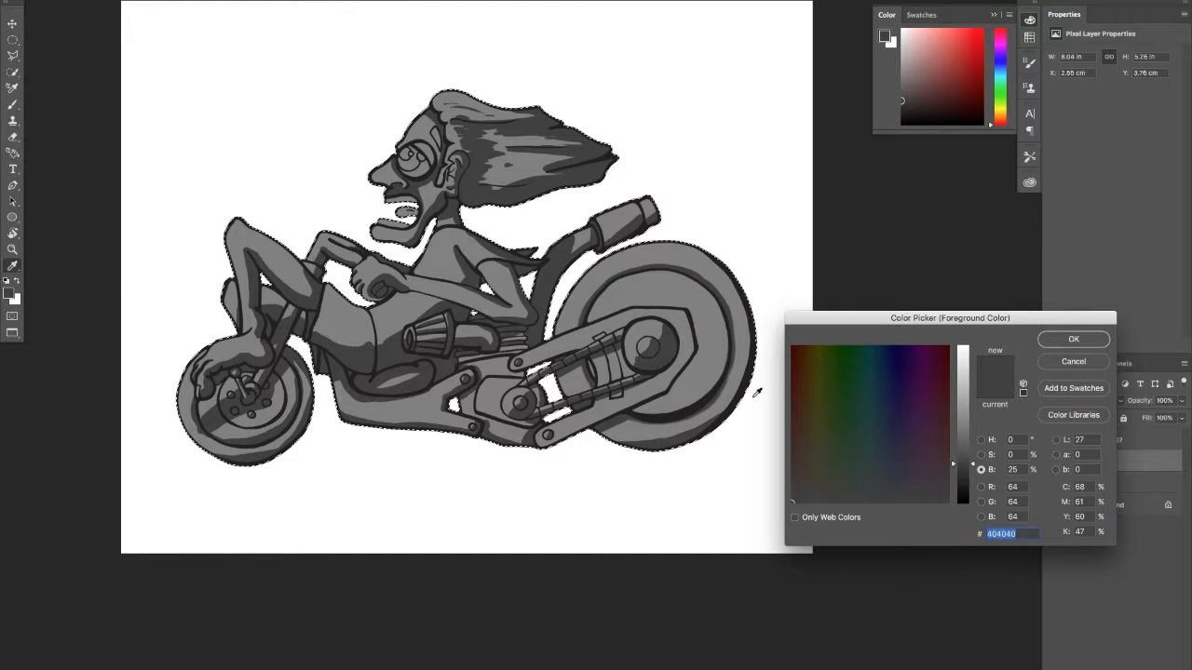
pyautogui.click(1006, 470)
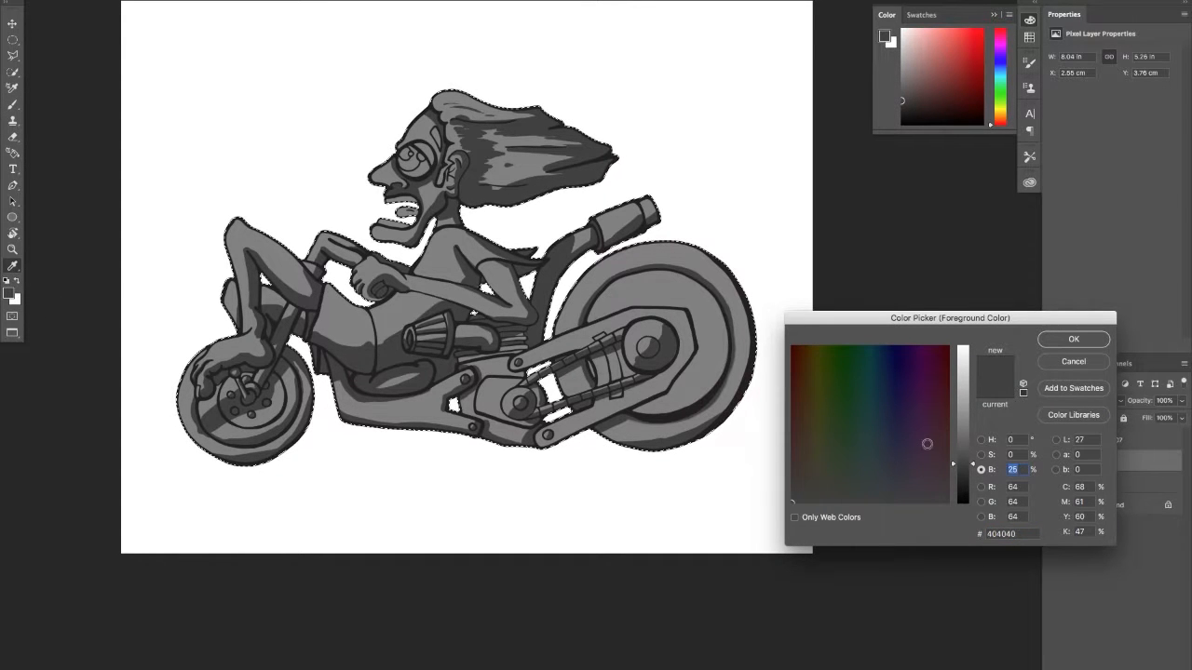
pyautogui.write('75')
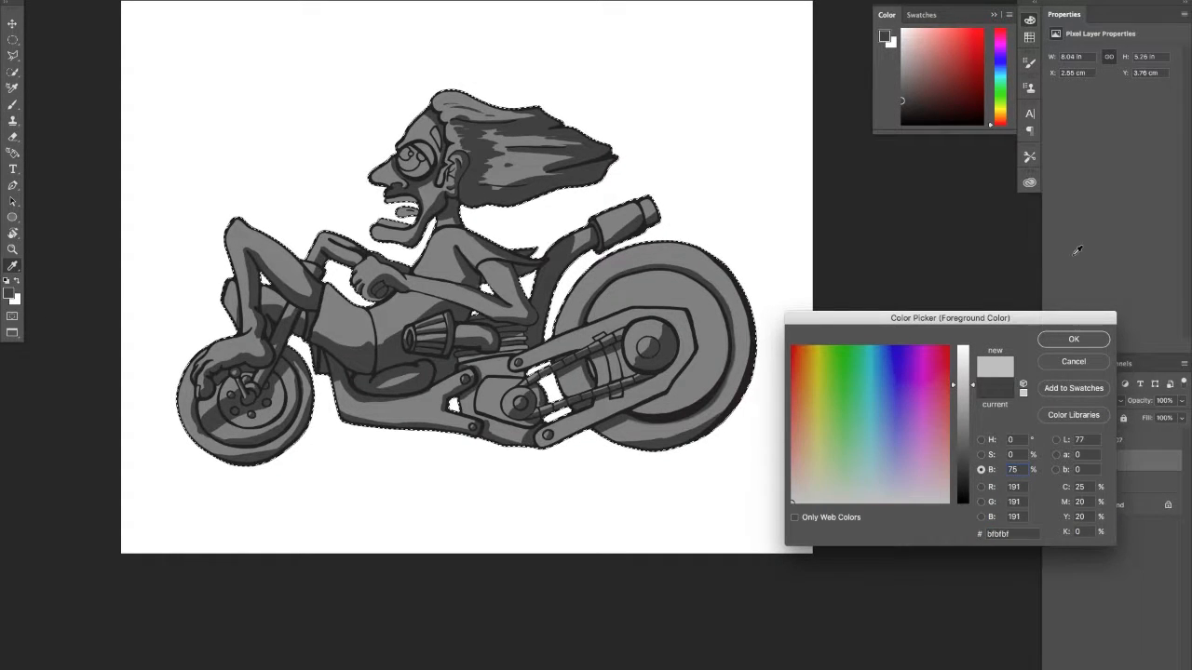
pyautogui.click(1072, 340)
# Step: Paint light grey highlights on the rider's forehead, nose, mouth, ear and hair strands
pyautogui.moveTo(280, 227); pyautogui.dragTo(327, 220)
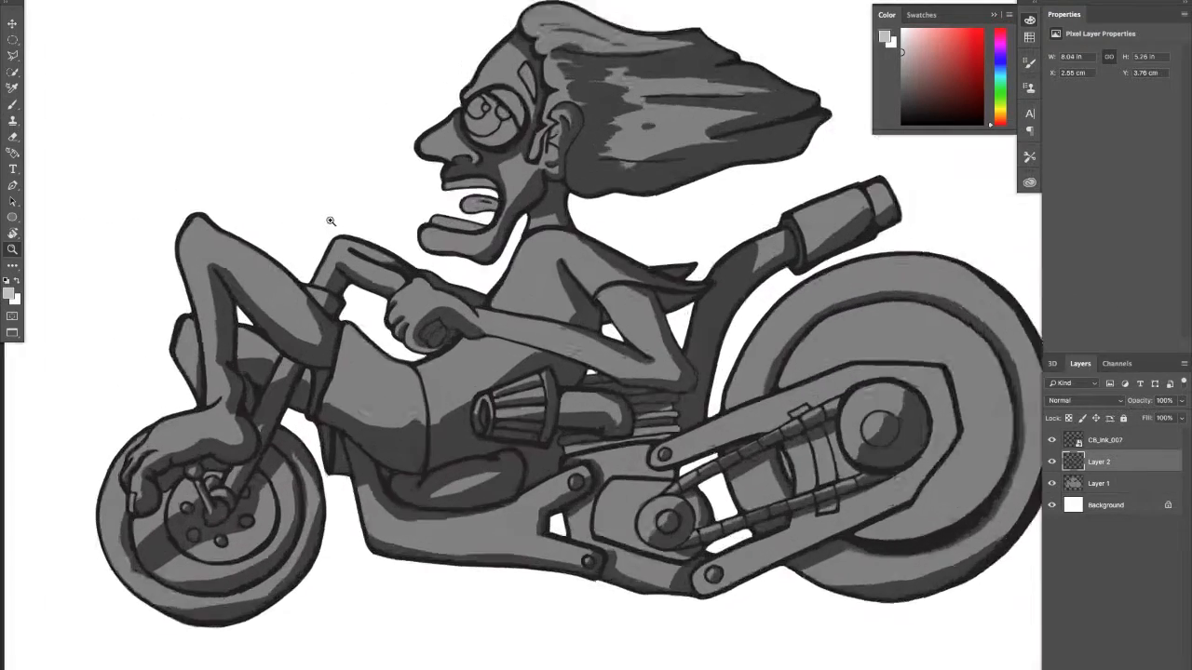
pyautogui.moveTo(409, 157); pyautogui.dragTo(306, 272)
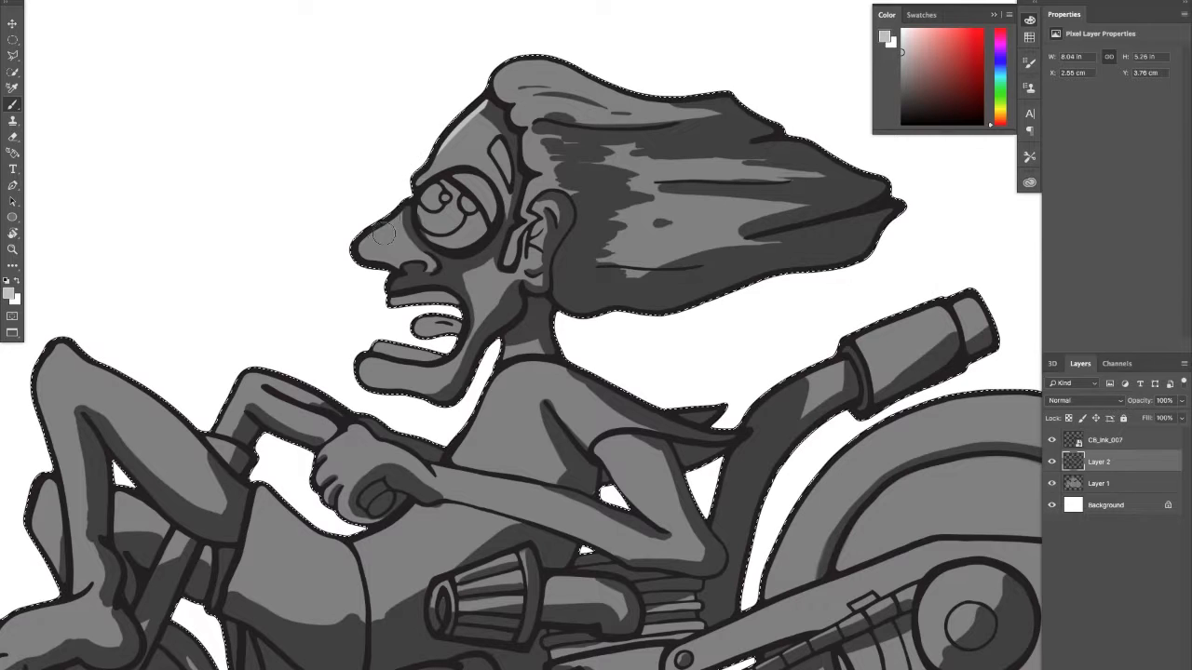
pyautogui.moveTo(398, 204); pyautogui.dragTo(361, 237)
pyautogui.moveTo(496, 72); pyautogui.dragTo(587, 77)
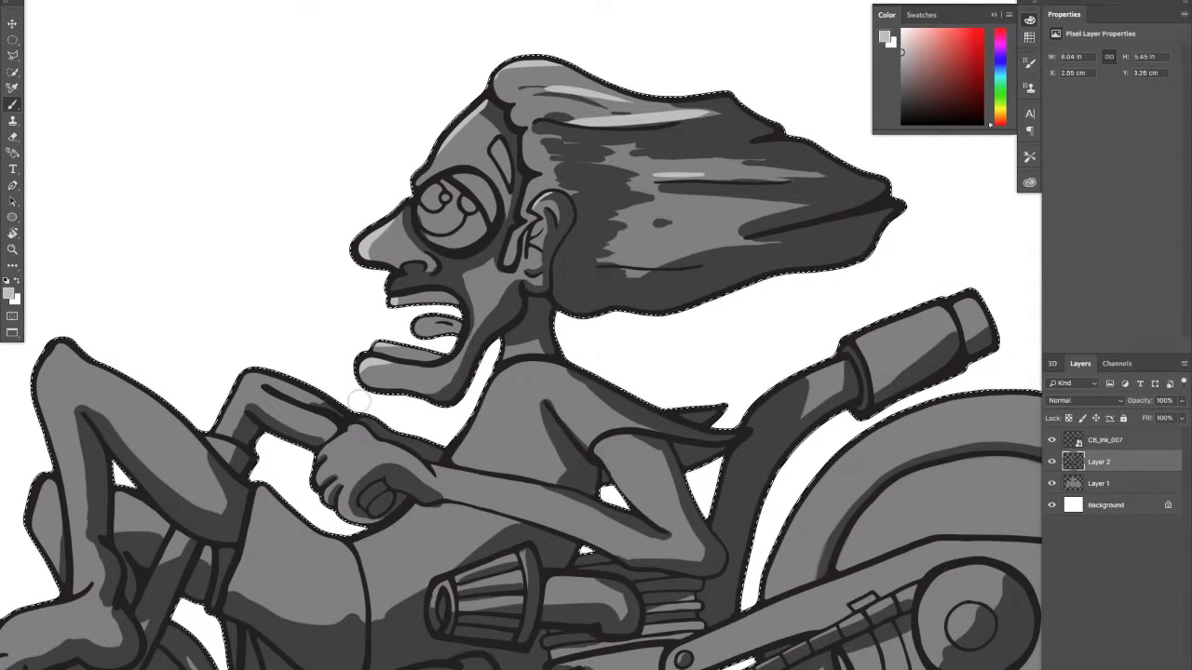
# Step: Add light grey highlights to the rider's far forearm, raised knee and the rounded part in front of the shin
pyautogui.moveTo(367, 302); pyautogui.dragTo(534, 208)
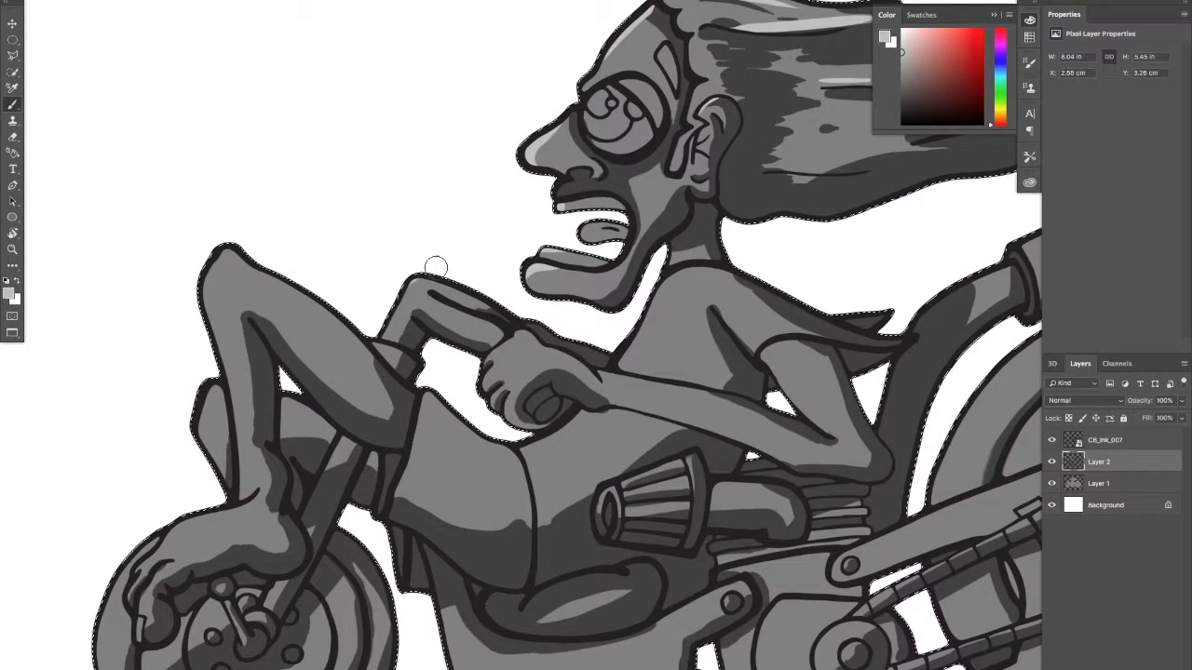
pyautogui.moveTo(445, 282)
pyautogui.mouseDown()
pyautogui.moveTo(489, 297)
pyautogui.moveTo(423, 318)
pyautogui.moveTo(422, 298)
pyautogui.moveTo(487, 321)
pyautogui.moveTo(428, 298)
pyautogui.mouseUp()
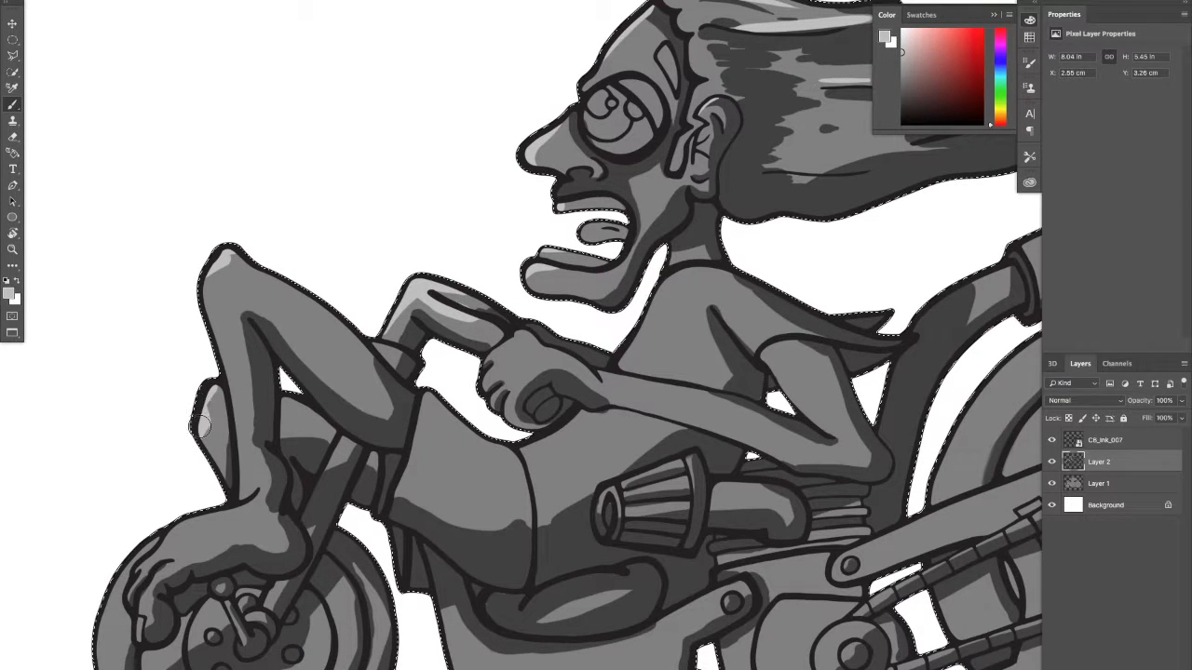
pyautogui.moveTo(165, 428); pyautogui.dragTo(223, 327)
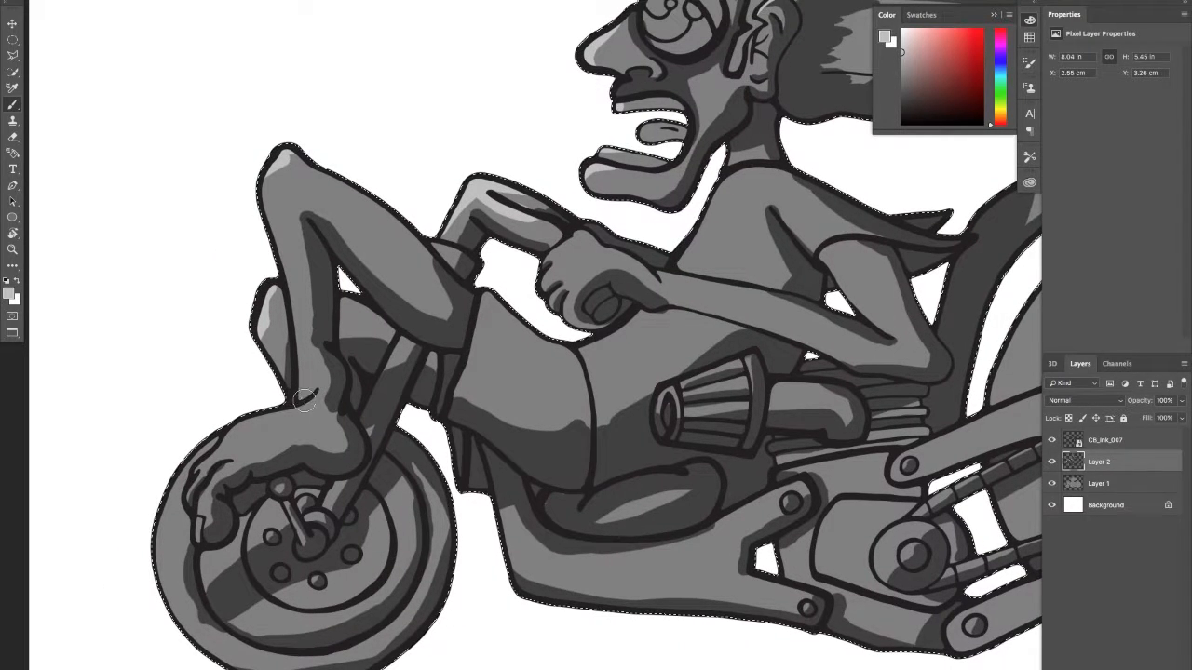
# Step: Highlight the top of the rider's foot and toes and the upper front edge of the front tyre
pyautogui.moveTo(311, 399); pyautogui.dragTo(218, 445)
pyautogui.press('z')
pyautogui.moveTo(255, 372); pyautogui.dragTo(292, 381)
pyautogui.press('b')
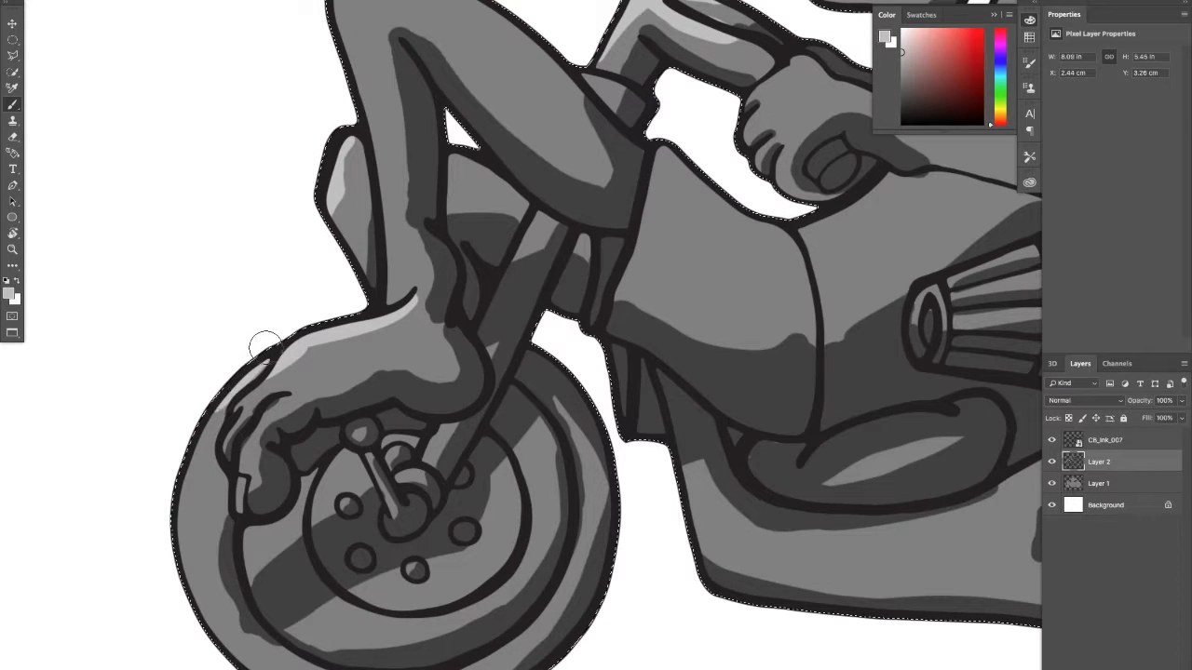
pyautogui.moveTo(246, 388); pyautogui.dragTo(276, 301)
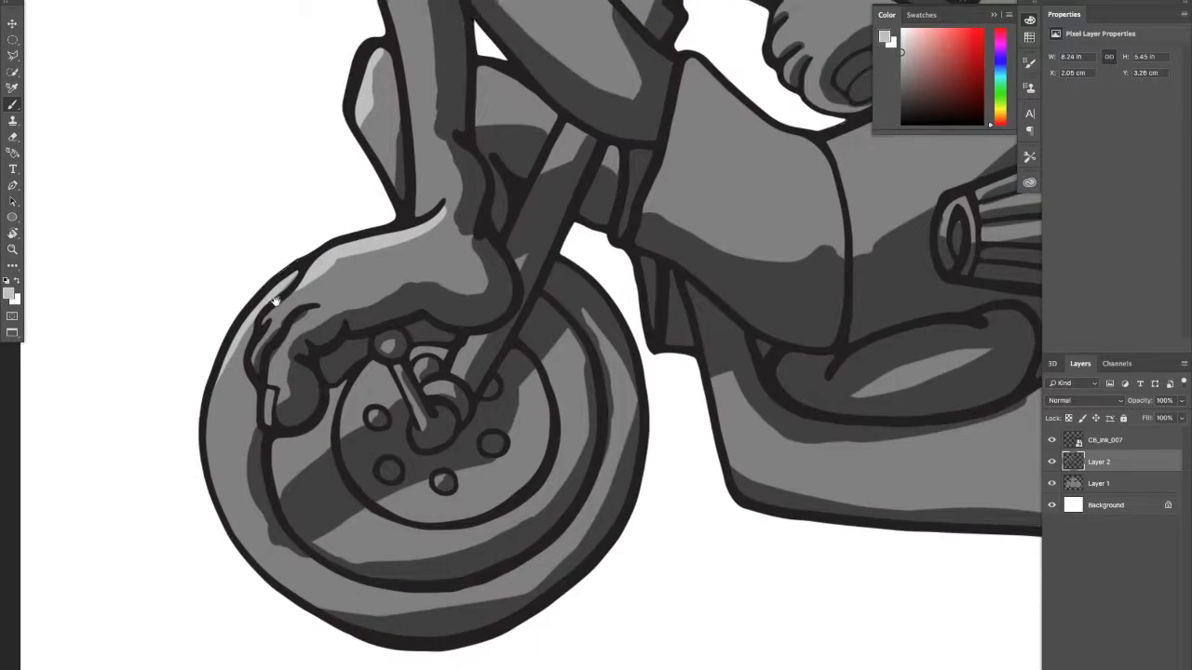
# Step: Paint a light grey highlight along the front edge of the rider's upper chest
pyautogui.moveTo(442, 335); pyautogui.dragTo(258, 470)
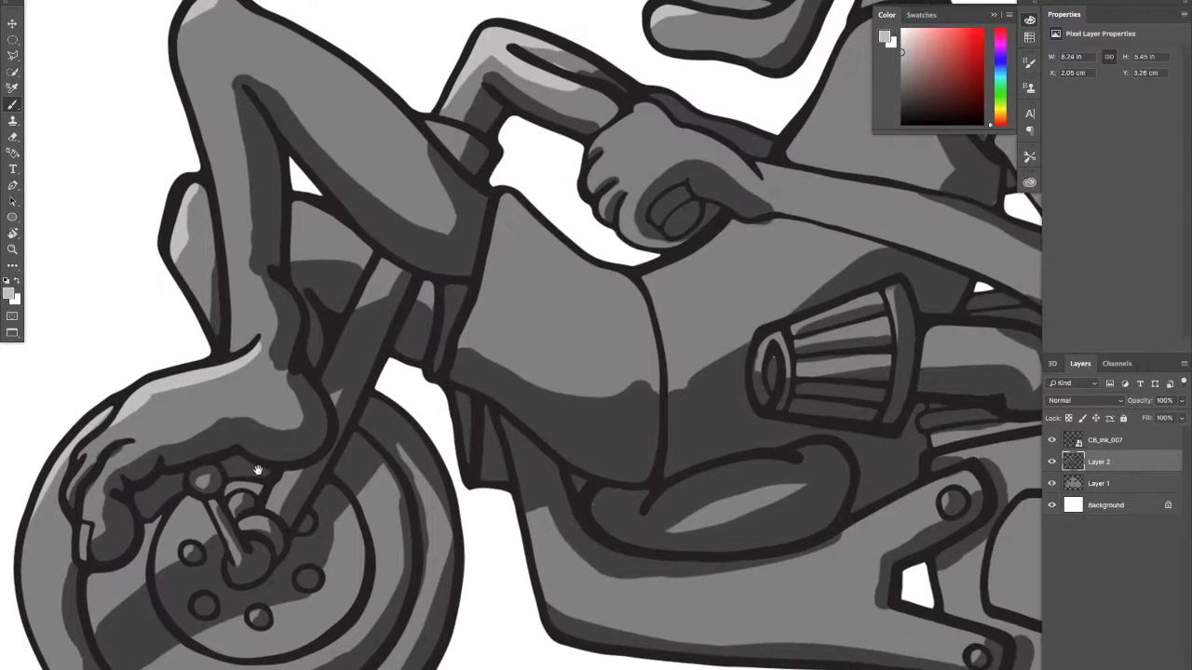
pyautogui.moveTo(546, 246); pyautogui.dragTo(353, 335)
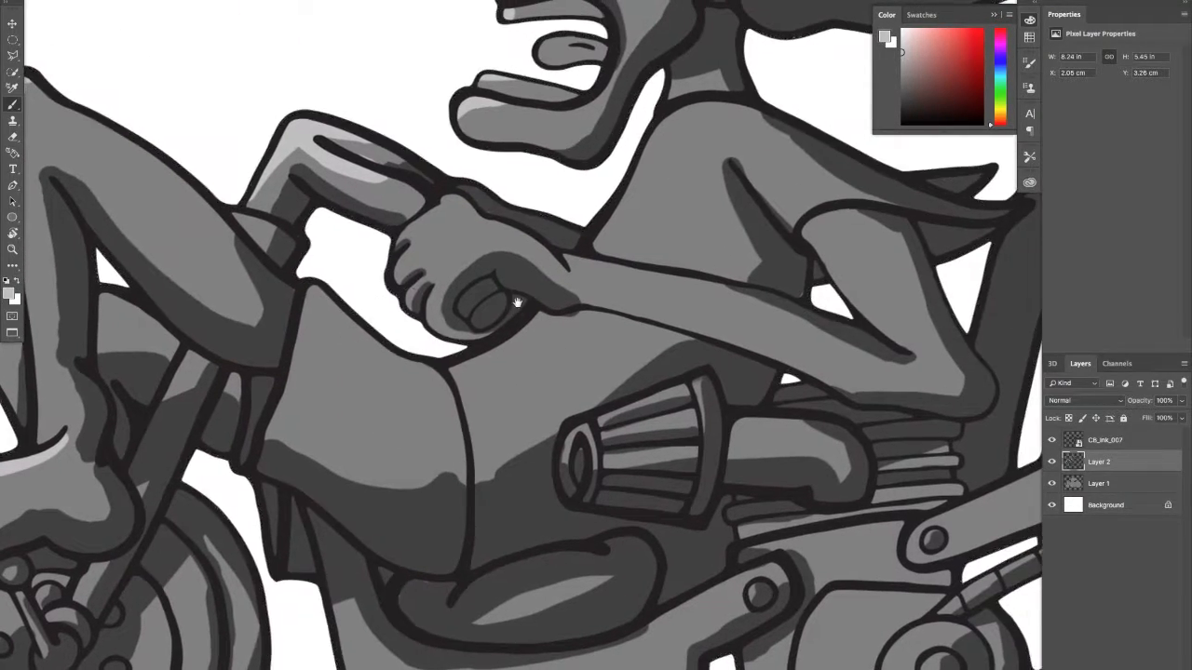
pyautogui.moveTo(518, 302); pyautogui.dragTo(397, 428)
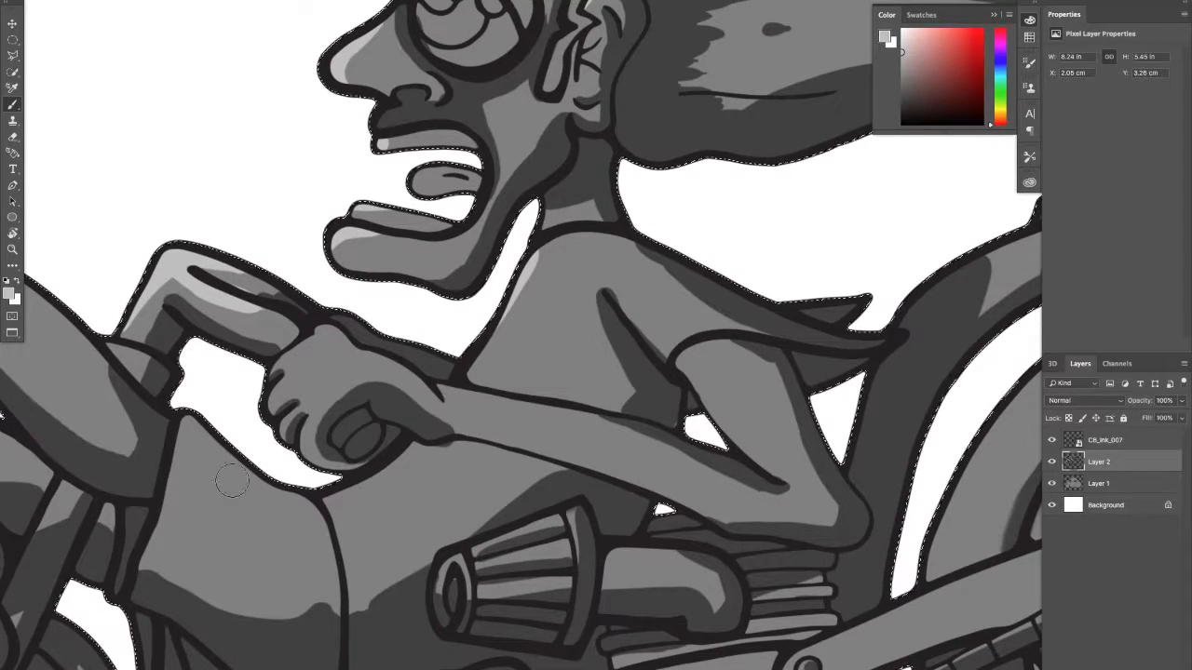
# Step: Sample the dark grey shadow colour and paint a cast shadow on the body just beneath the near forearm
pyautogui.moveTo(232, 480); pyautogui.dragTo(332, 424)
pyautogui.keyDown('alt'); pyautogui.click(238, 435); pyautogui.keyUp('alt')
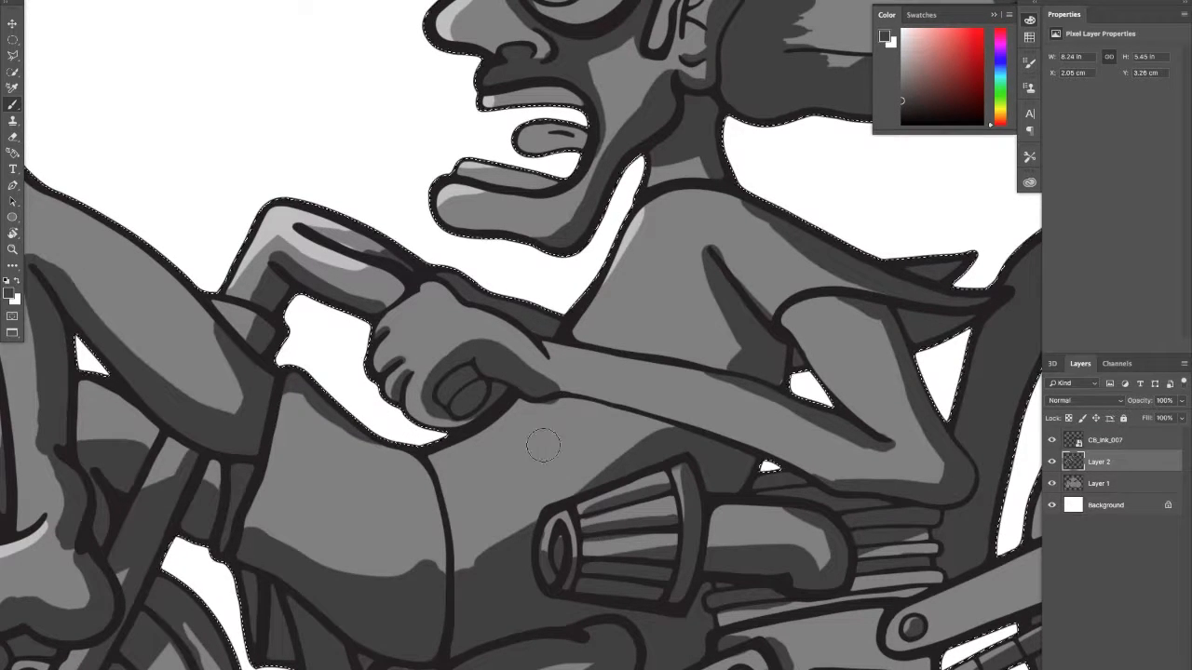
pyautogui.moveTo(480, 431)
pyautogui.mouseDown()
pyautogui.moveTo(660, 462)
pyautogui.moveTo(660, 450)
pyautogui.moveTo(622, 446)
pyautogui.moveTo(685, 444)
pyautogui.moveTo(500, 416)
pyautogui.moveTo(659, 444)
pyautogui.moveTo(519, 411)
pyautogui.moveTo(565, 401)
pyautogui.moveTo(390, 404)
pyautogui.moveTo(555, 399)
pyautogui.moveTo(520, 393)
pyautogui.mouseUp()
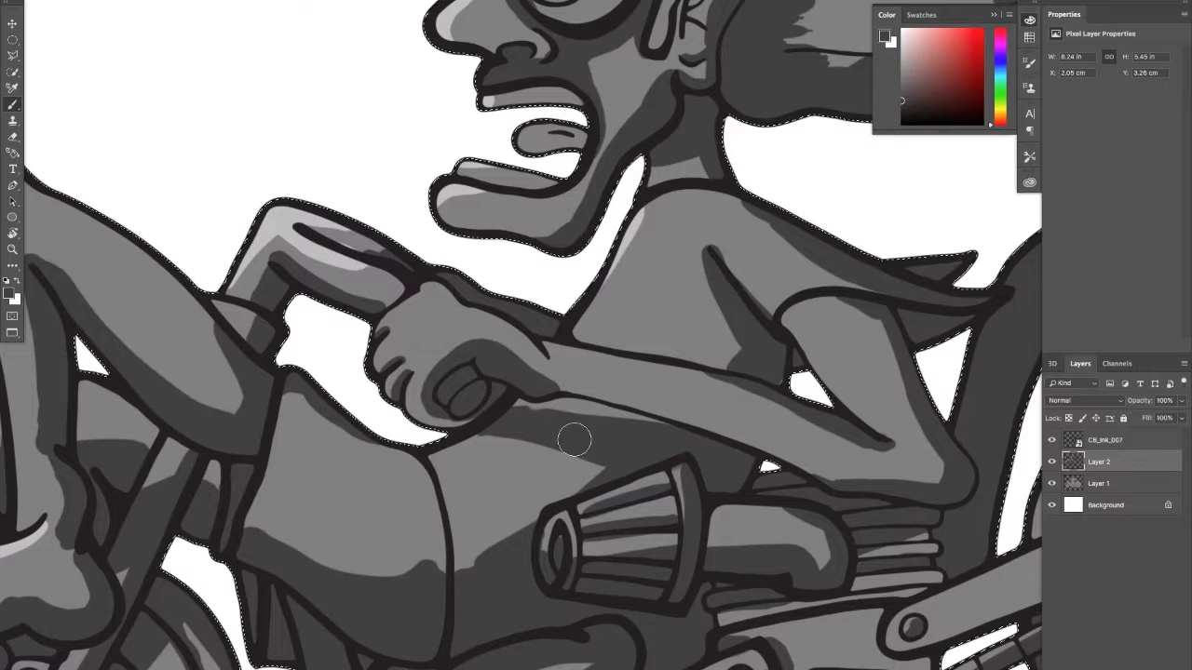
pyautogui.moveTo(511, 415)
pyautogui.mouseDown()
pyautogui.moveTo(501, 415)
pyautogui.moveTo(547, 413)
pyautogui.moveTo(616, 434)
pyautogui.mouseUp()
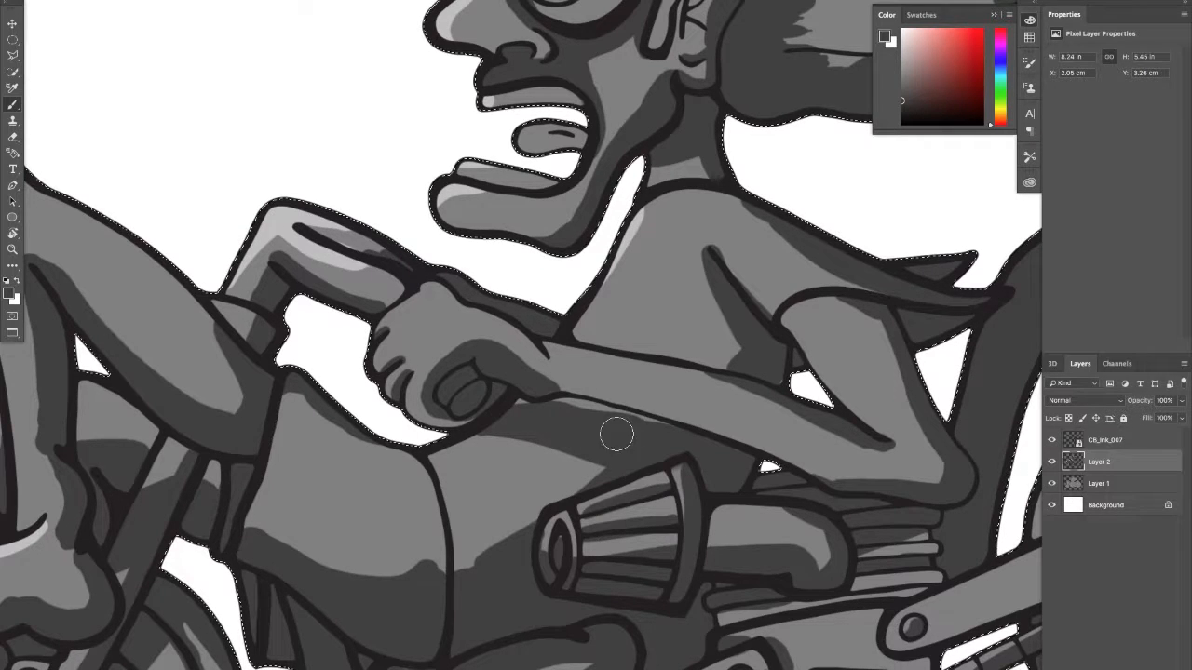
pyautogui.moveTo(471, 434)
pyautogui.mouseDown()
pyautogui.moveTo(628, 460)
pyautogui.moveTo(523, 432)
pyautogui.moveTo(460, 438)
pyautogui.mouseUp()
# Step: Sample the light grey highlight colour and highlight the back of the rider's near hand
pyautogui.hscroll(5, 460, 438)
pyautogui.scroll(2, 460, 437)
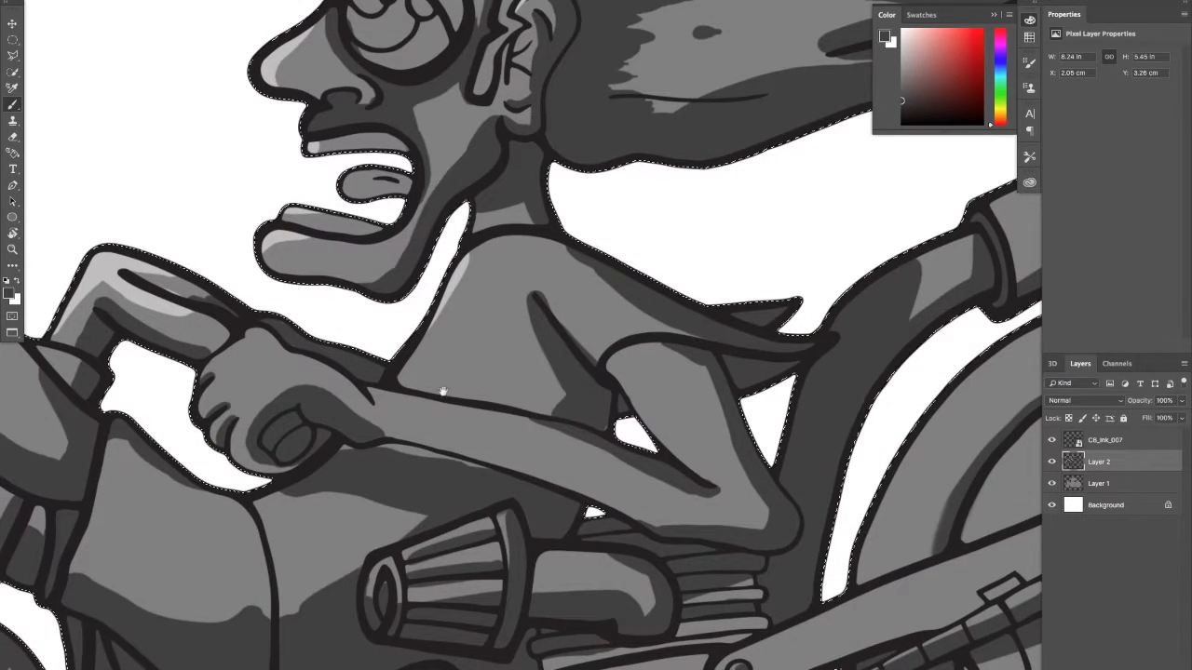
pyautogui.moveTo(453, 329); pyautogui.dragTo(550, 346)
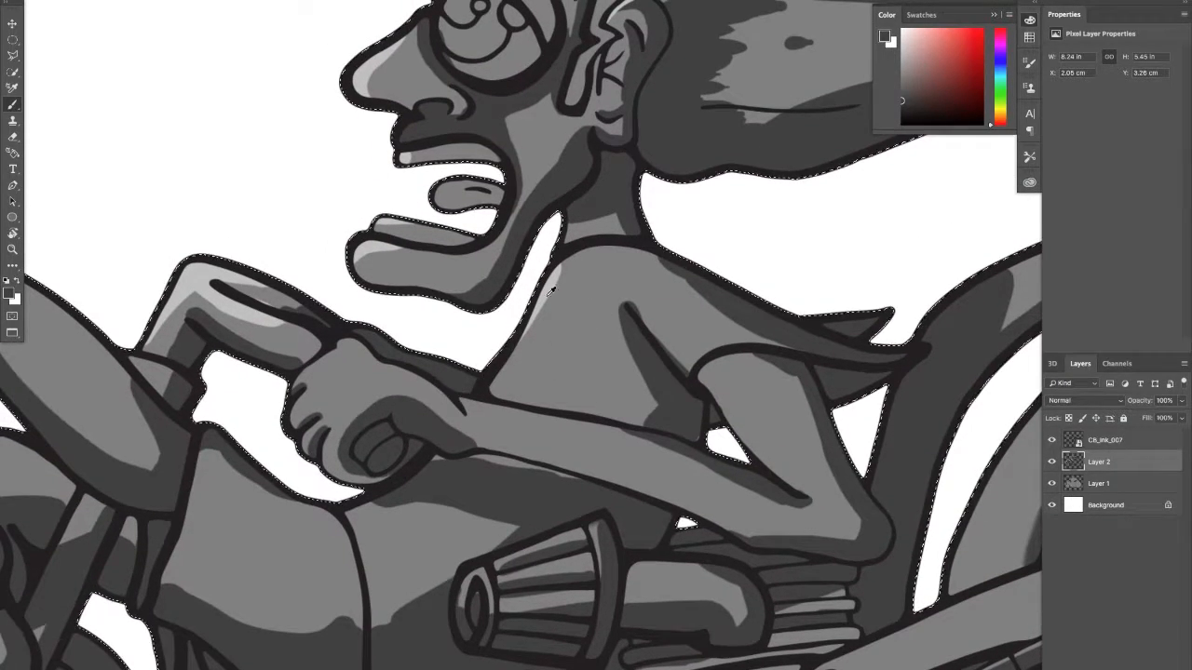
pyautogui.moveTo(484, 319)
pyautogui.mouseDown()
pyautogui.moveTo(468, 266)
pyautogui.moveTo(388, 221)
pyautogui.moveTo(364, 231)
pyautogui.moveTo(340, 354)
pyautogui.moveTo(500, 391)
pyautogui.mouseUp()
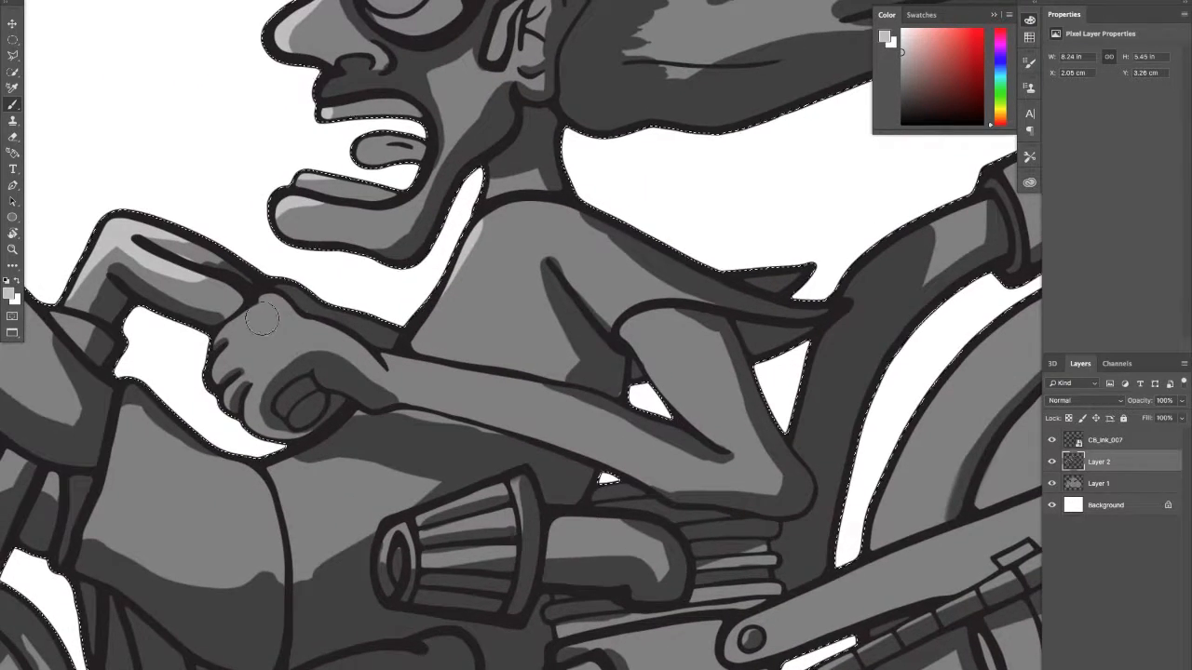
pyautogui.moveTo(240, 323); pyautogui.dragTo(314, 324)
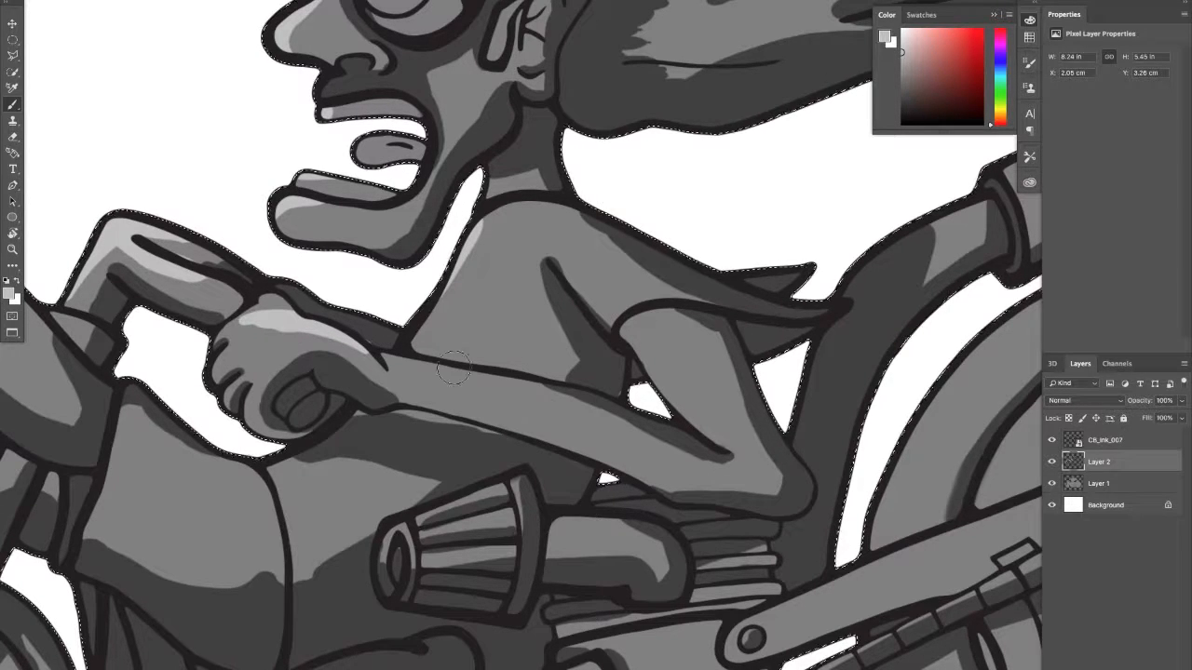
# Step: Paint a light grey highlight along the upper edge of the rider's near forearm, behind the wrist
pyautogui.moveTo(445, 367); pyautogui.dragTo(352, 335)
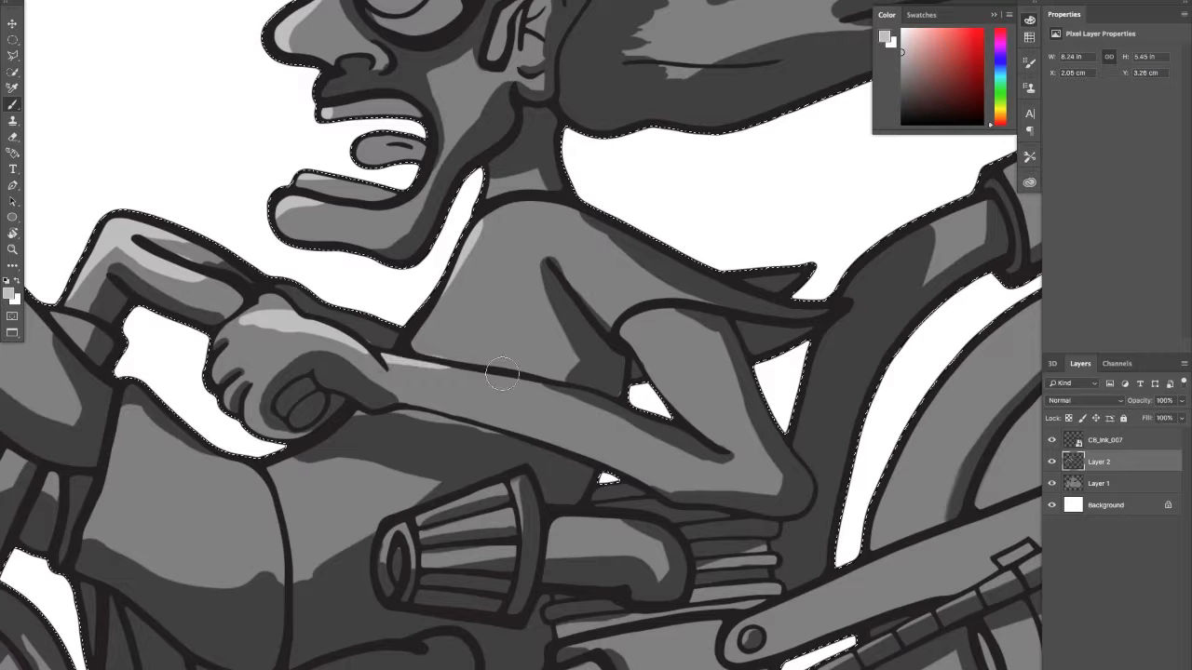
pyautogui.keyDown('alt'); pyautogui.click(375, 337); pyautogui.keyUp('alt')
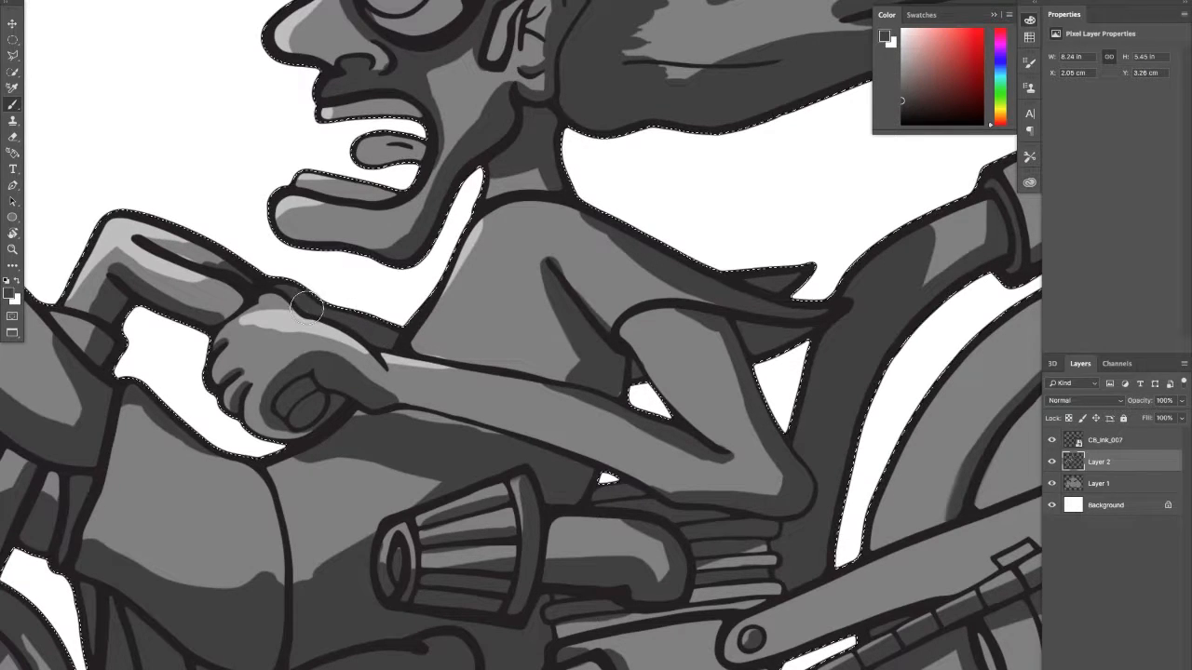
pyautogui.keyDown('alt'); pyautogui.click(309, 325); pyautogui.keyUp('alt')
# Step: Highlight the upper edges of the upswept exhaust: the muffler, its end cap and the curved pipe
pyautogui.moveTo(587, 285); pyautogui.dragTo(164, 383)
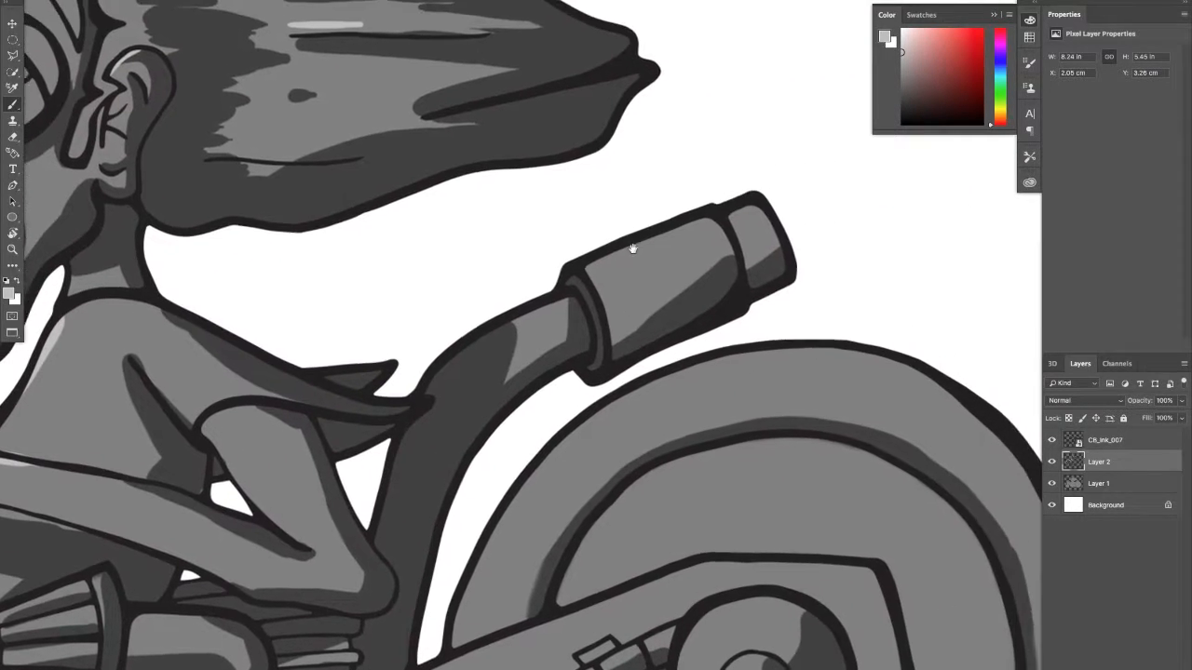
pyautogui.moveTo(597, 268)
pyautogui.mouseDown()
pyautogui.moveTo(662, 243)
pyautogui.moveTo(642, 255)
pyautogui.mouseUp()
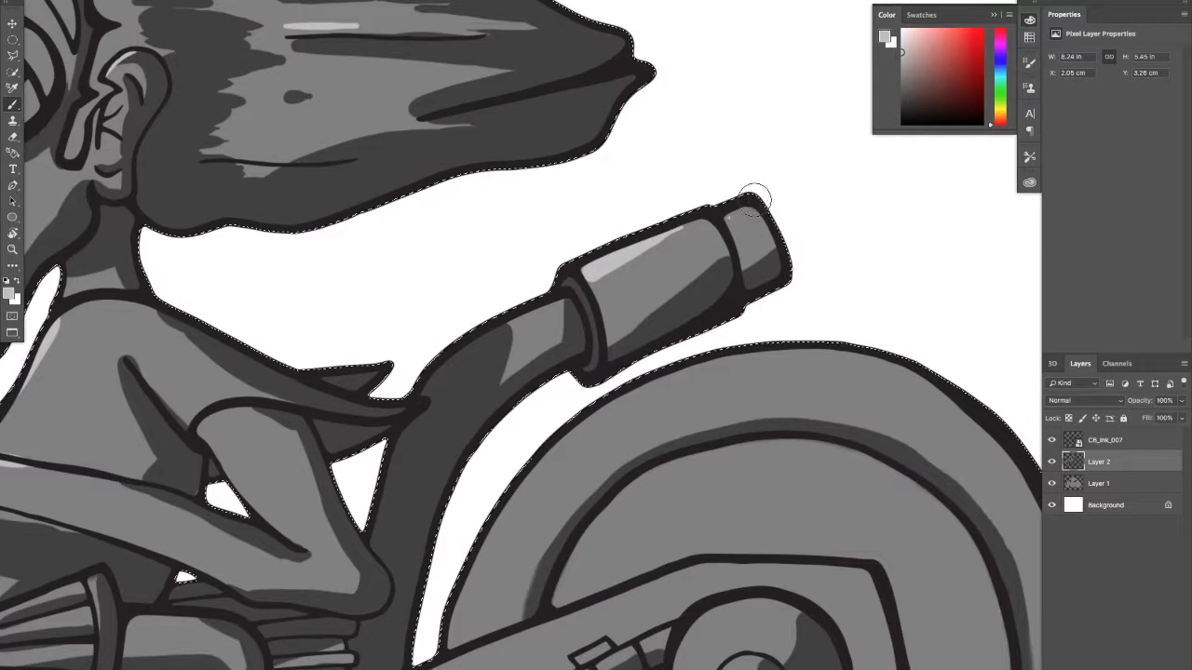
pyautogui.moveTo(726, 222); pyautogui.dragTo(755, 210)
pyautogui.moveTo(543, 313); pyautogui.dragTo(430, 374)
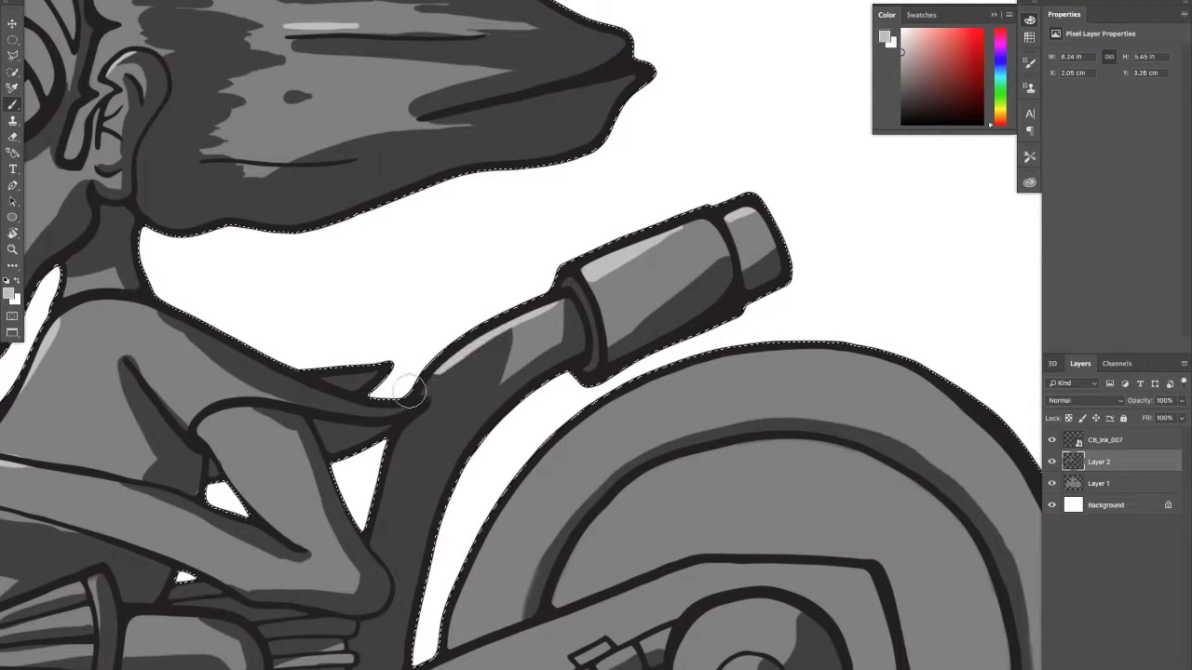
# Step: Paint light grey highlights on the cone air filter and along the top of the intake pipe behind it
pyautogui.moveTo(449, 327); pyautogui.dragTo(647, 255)
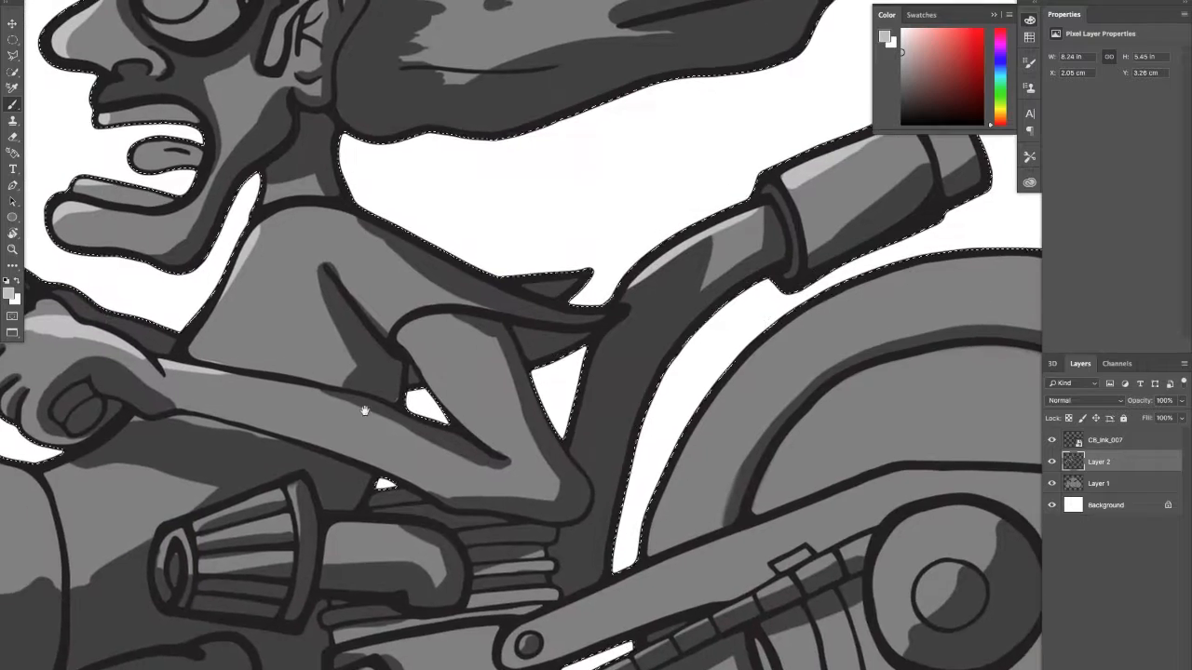
pyautogui.moveTo(540, 378); pyautogui.dragTo(347, 245)
pyautogui.moveTo(419, 456)
pyautogui.mouseDown()
pyautogui.moveTo(606, 307)
pyautogui.moveTo(881, 248)
pyautogui.moveTo(975, 270)
pyautogui.mouseUp()
pyautogui.moveTo(524, 235)
pyautogui.mouseDown()
pyautogui.moveTo(537, 212)
pyautogui.moveTo(521, 233)
pyautogui.moveTo(651, 165)
pyautogui.moveTo(661, 186)
pyautogui.moveTo(645, 168)
pyautogui.mouseUp()
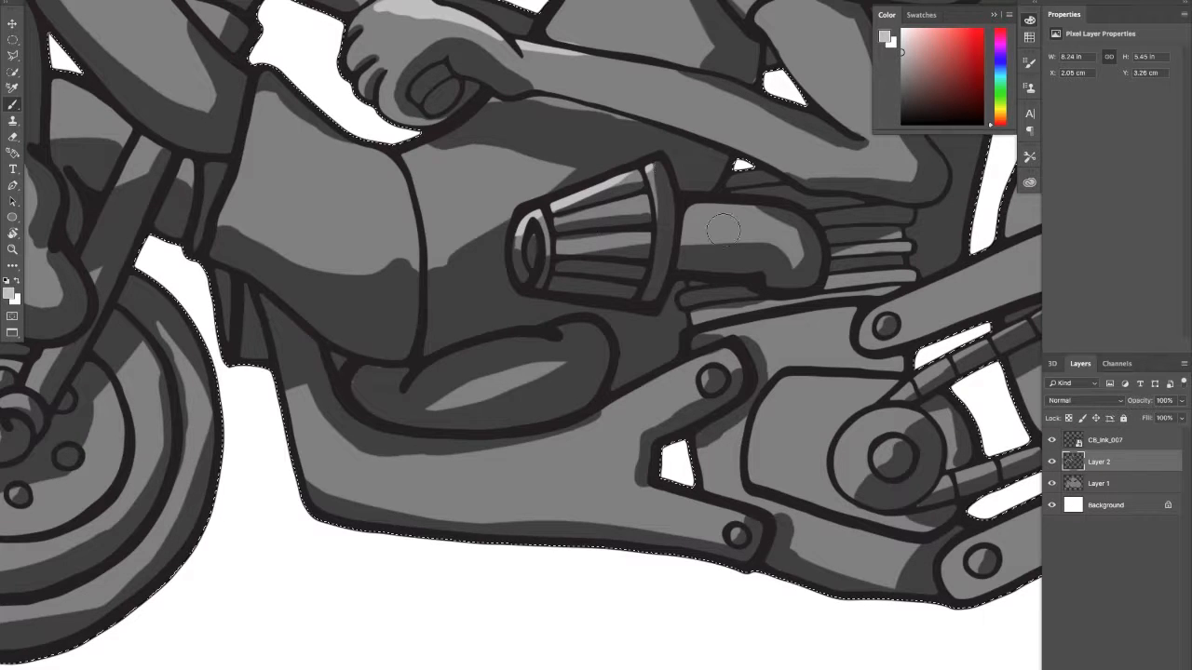
pyautogui.moveTo(692, 218)
pyautogui.mouseDown()
pyautogui.moveTo(726, 227)
pyautogui.moveTo(712, 213)
pyautogui.moveTo(657, 229)
pyautogui.moveTo(745, 212)
pyautogui.moveTo(700, 215)
pyautogui.mouseUp()
pyautogui.press('super+z')
pyautogui.press('super+z')
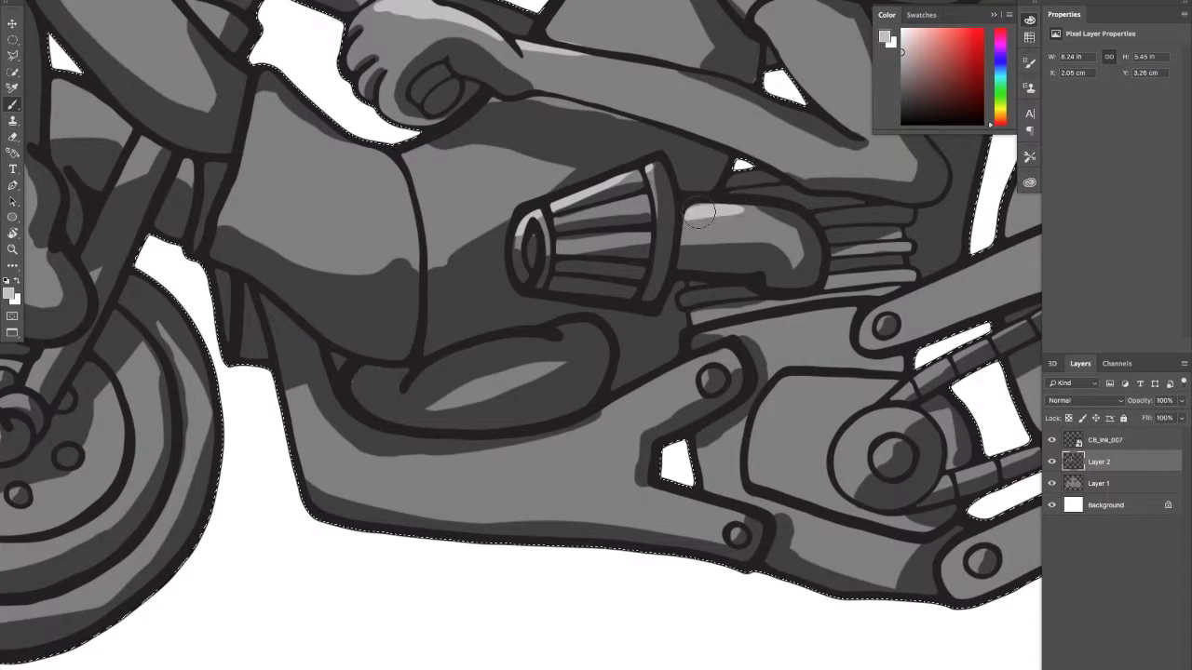
# Step: Highlight the front wheel's brake disc beside the hub and the rim area just behind the rider's toes
pyautogui.moveTo(468, 341); pyautogui.dragTo(816, 351)
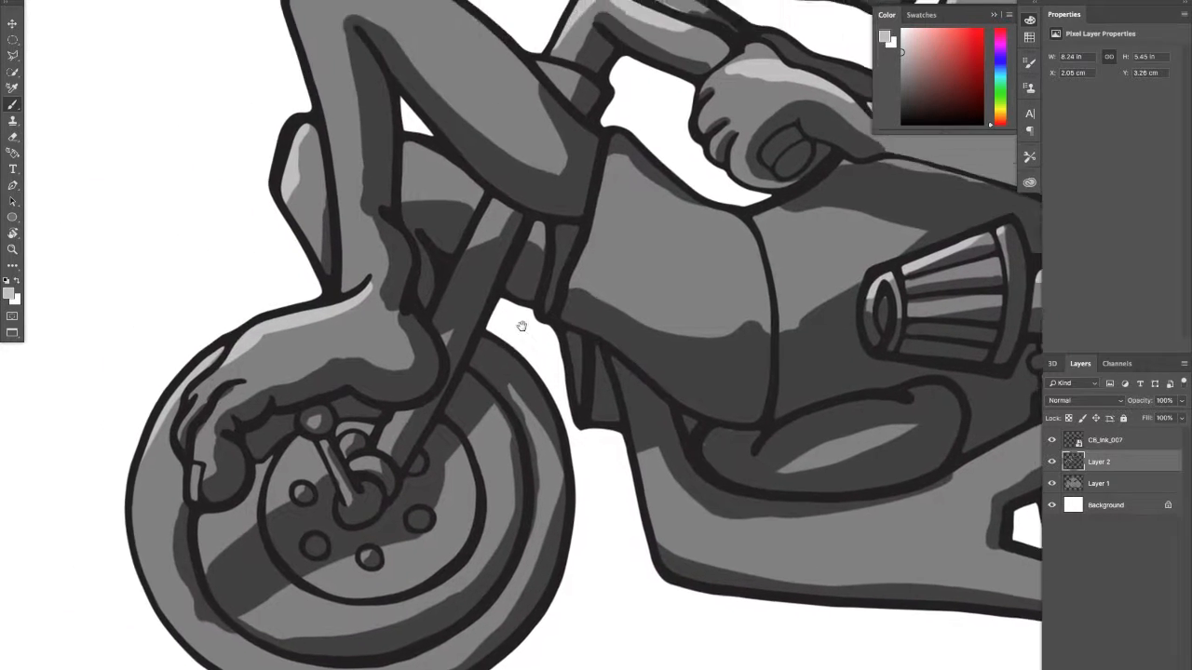
pyautogui.moveTo(311, 485); pyautogui.dragTo(380, 435)
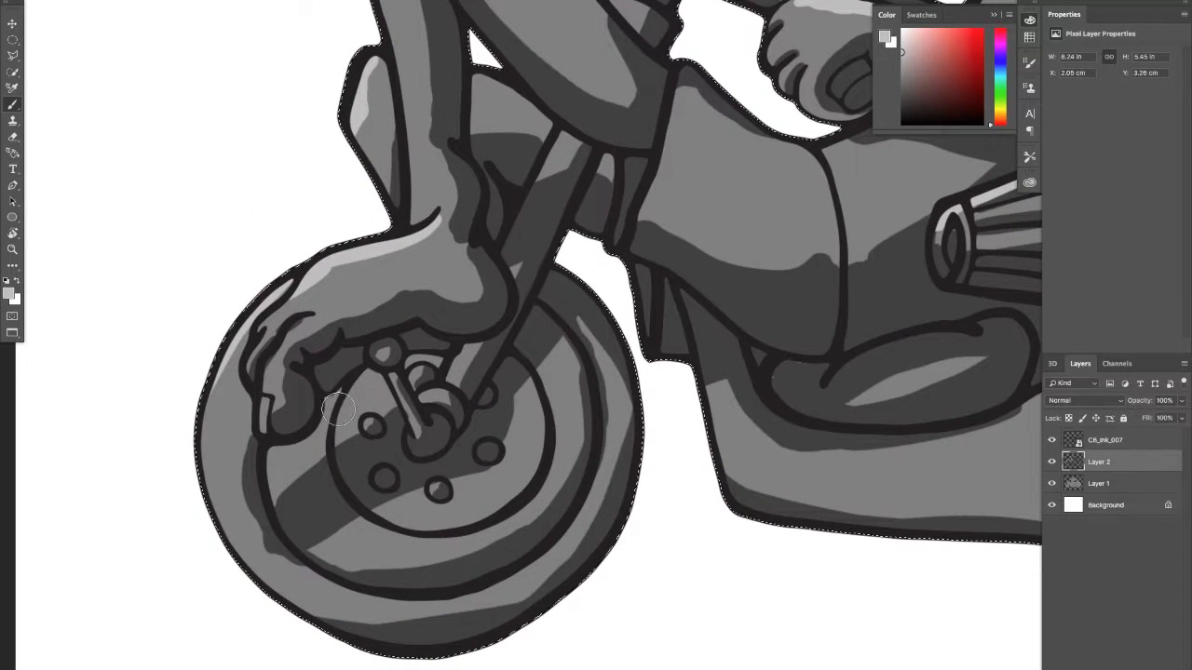
pyautogui.moveTo(369, 385)
pyautogui.mouseDown()
pyautogui.moveTo(352, 410)
pyautogui.moveTo(370, 401)
pyautogui.moveTo(364, 384)
pyautogui.moveTo(357, 391)
pyautogui.mouseUp()
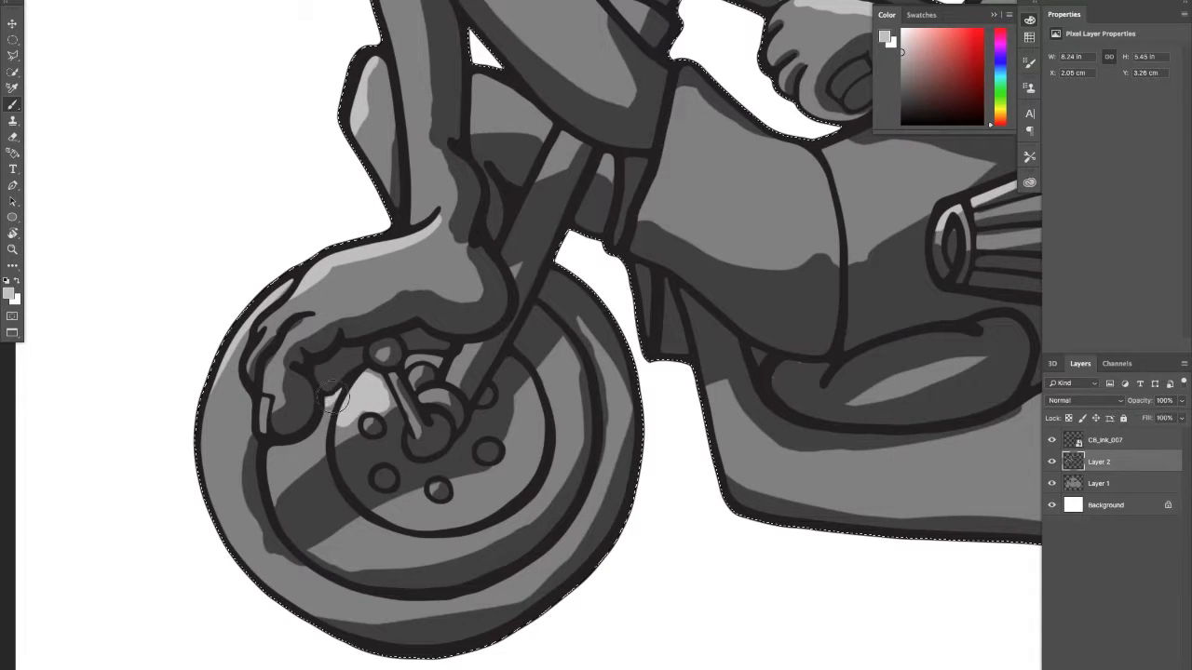
pyautogui.moveTo(328, 414); pyautogui.dragTo(280, 454)
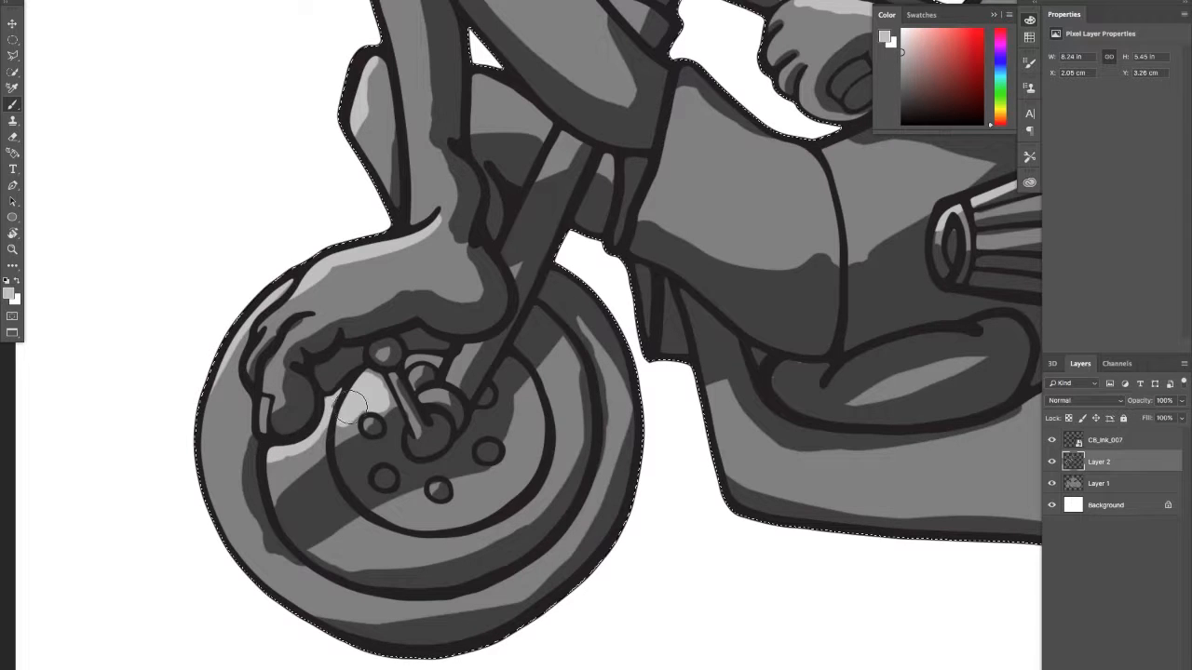
# Step: Paint light grey highlights on the upper and lower sections of the front fork
pyautogui.hscroll(5, 401, 279)
pyautogui.scroll(2, 400, 280)
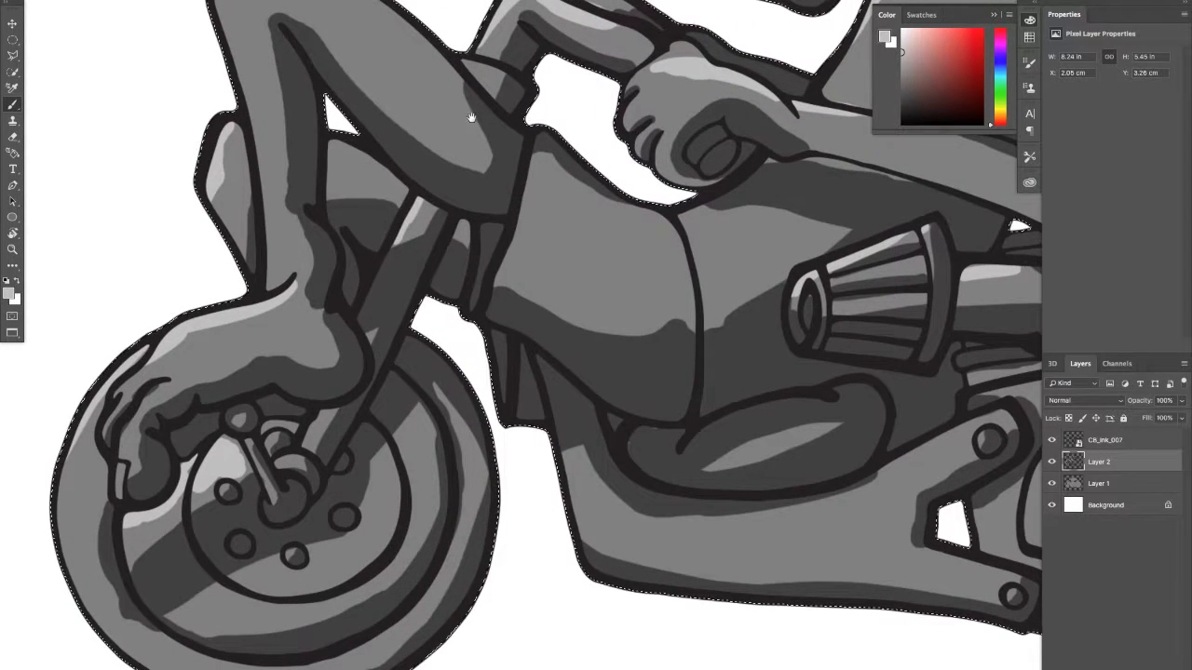
pyautogui.scroll(2, 429, 159)
pyautogui.hscroll(1, 429, 158)
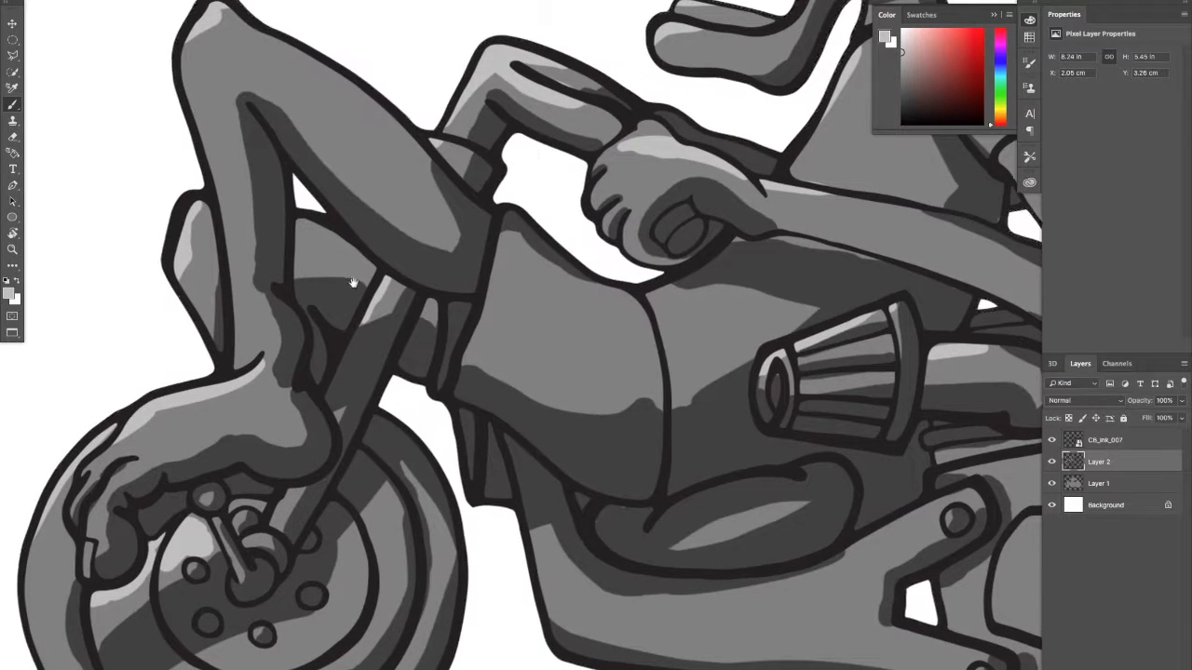
pyautogui.hscroll(-5, 410, 279)
pyautogui.scroll(-4, 409, 279)
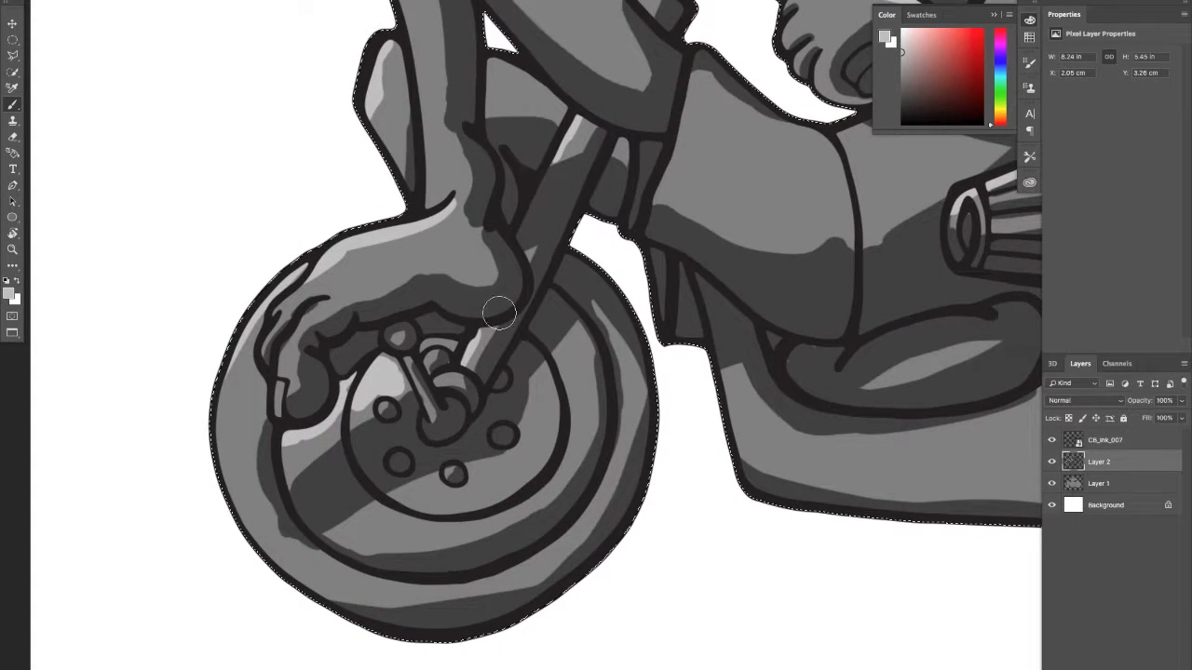
# Step: Paint a light grey highlight down the front edge of the motorcycle's lower frame
pyautogui.scroll(3, 337, 402)
pyautogui.hscroll(4, 337, 402)
pyautogui.hscroll(4, 337, 403)
pyautogui.scroll(-2, 337, 402)
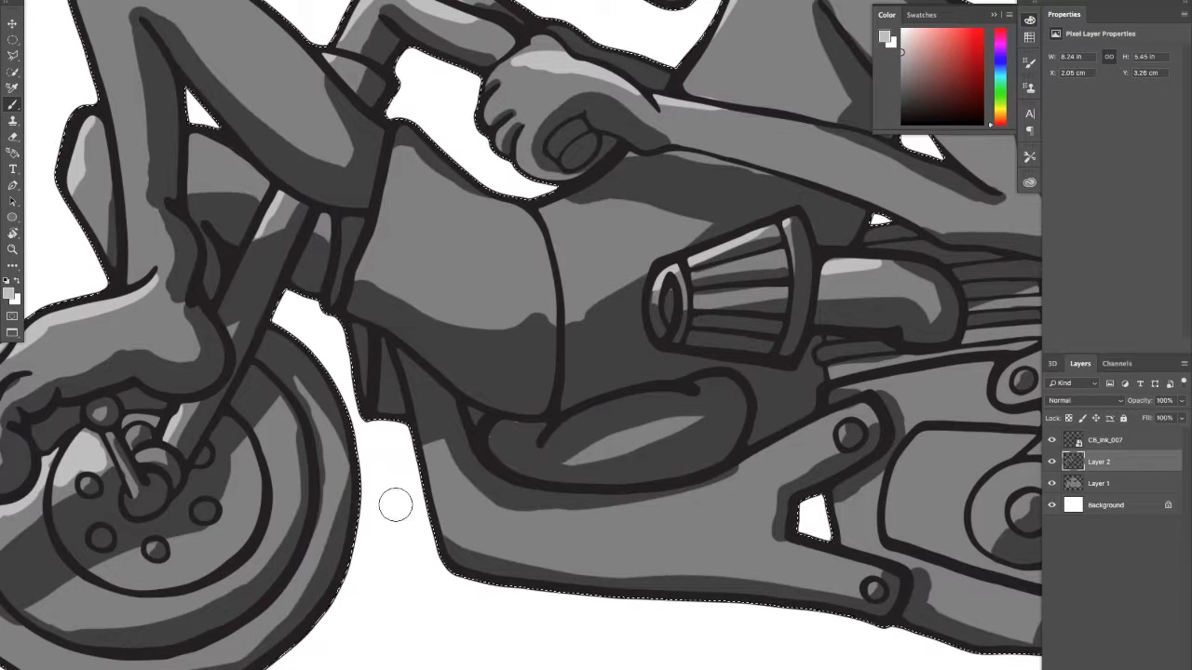
pyautogui.moveTo(443, 546); pyautogui.dragTo(402, 466)
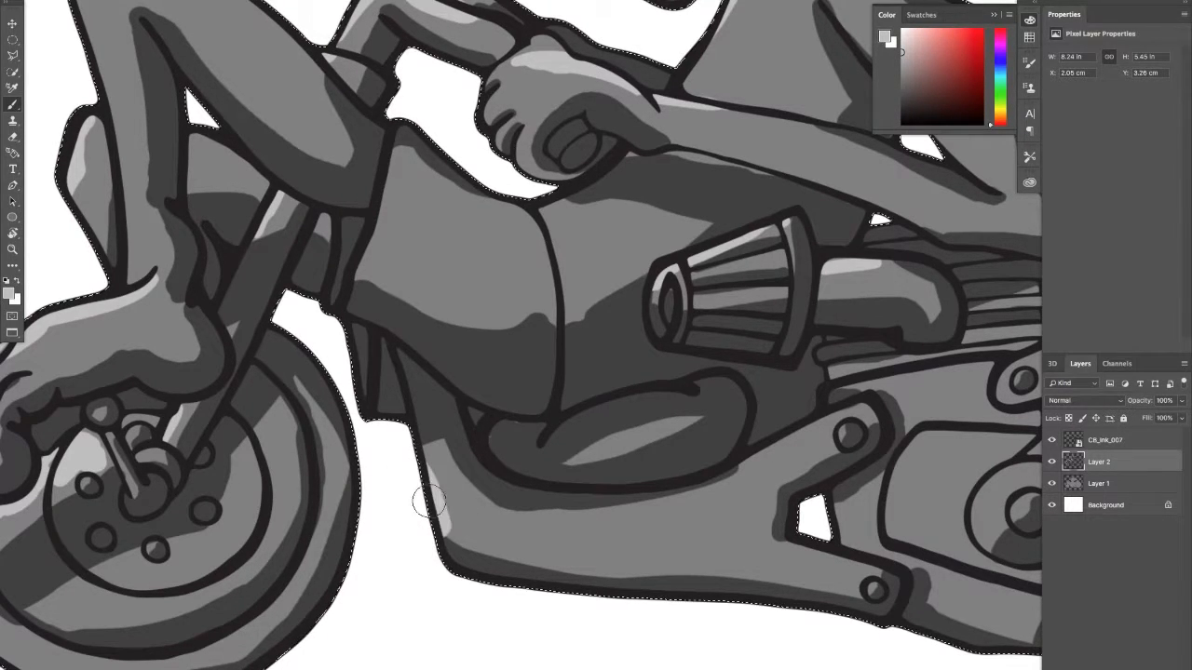
# Step: Add a light grey highlight inside the mid-grey patch on the rounded oval part beneath the body
pyautogui.press('z')
pyautogui.moveTo(583, 496)
pyautogui.mouseDown()
pyautogui.moveTo(503, 529)
pyautogui.moveTo(596, 550)
pyautogui.mouseUp()
pyautogui.press('b')
pyautogui.press('space')
pyautogui.moveTo(537, 462)
pyautogui.mouseDown()
pyautogui.moveTo(401, 436)
pyautogui.moveTo(494, 453)
pyautogui.mouseUp()
pyautogui.press('z')
pyautogui.press('b')
pyautogui.moveTo(421, 456); pyautogui.dragTo(526, 428)
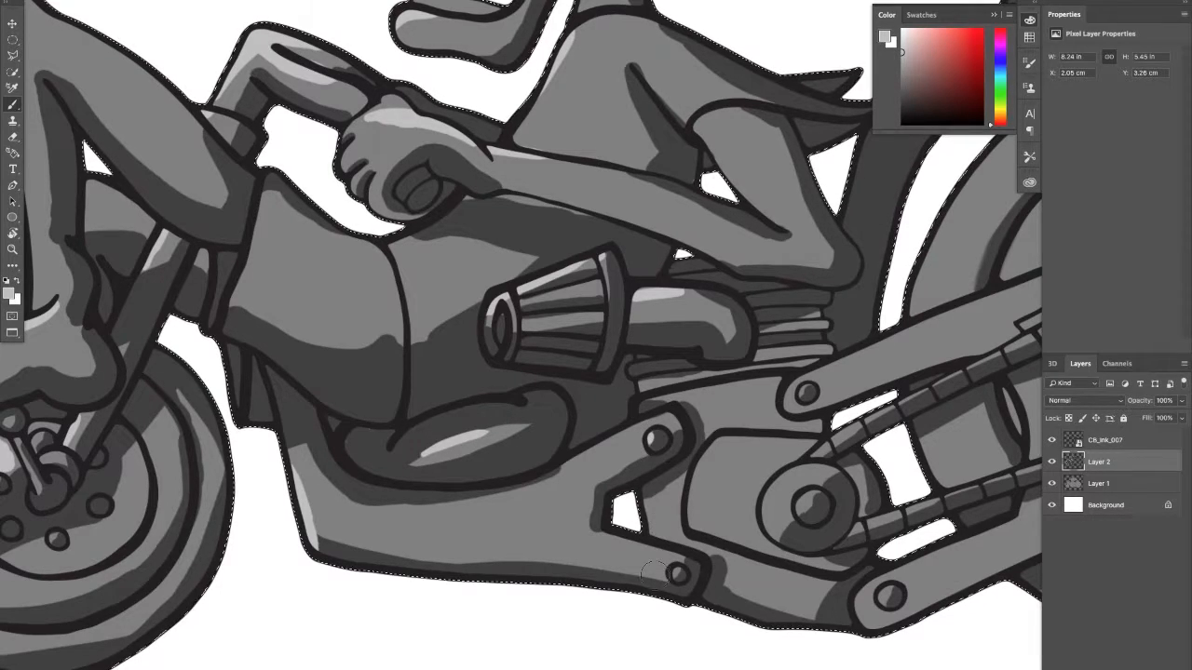
# Step: Fill a light grey highlight on the engine cover beside the front sprocket and brighten the engine's cooling fins
pyautogui.press('space')
pyautogui.moveTo(780, 456)
pyautogui.mouseDown()
pyautogui.moveTo(363, 428)
pyautogui.moveTo(398, 403)
pyautogui.moveTo(332, 413)
pyautogui.moveTo(320, 430)
pyautogui.moveTo(365, 421)
pyautogui.moveTo(357, 462)
pyautogui.mouseUp()
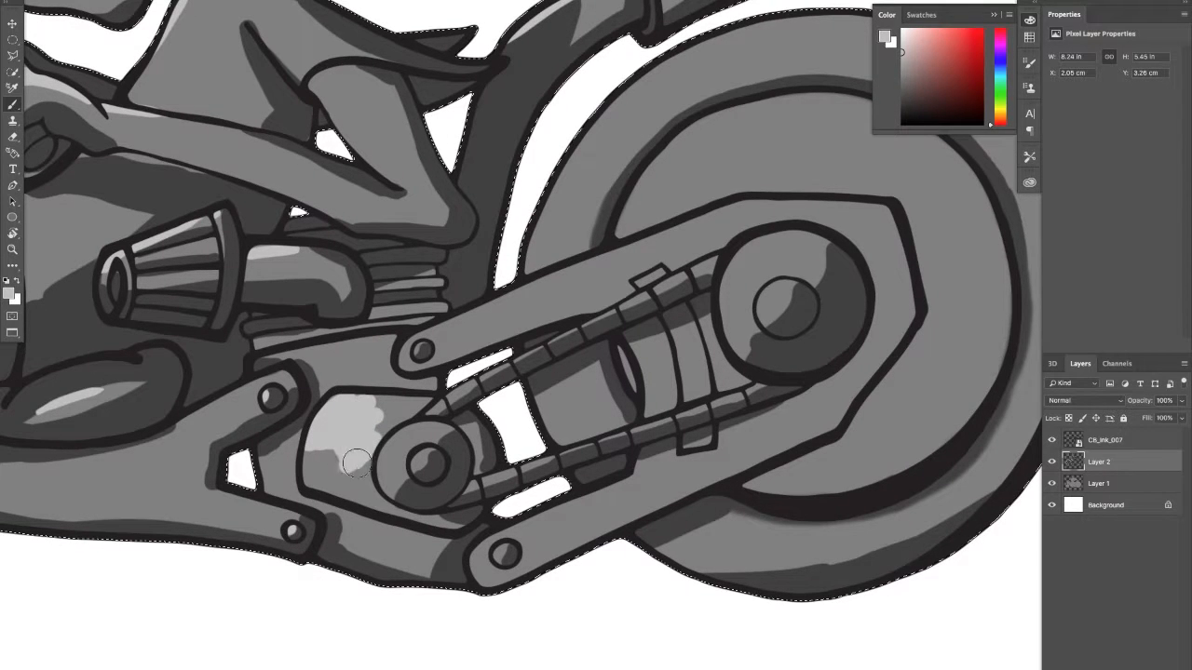
pyautogui.moveTo(362, 395); pyautogui.dragTo(378, 419)
pyautogui.moveTo(310, 455)
pyautogui.mouseDown()
pyautogui.moveTo(354, 466)
pyautogui.moveTo(365, 444)
pyautogui.mouseUp()
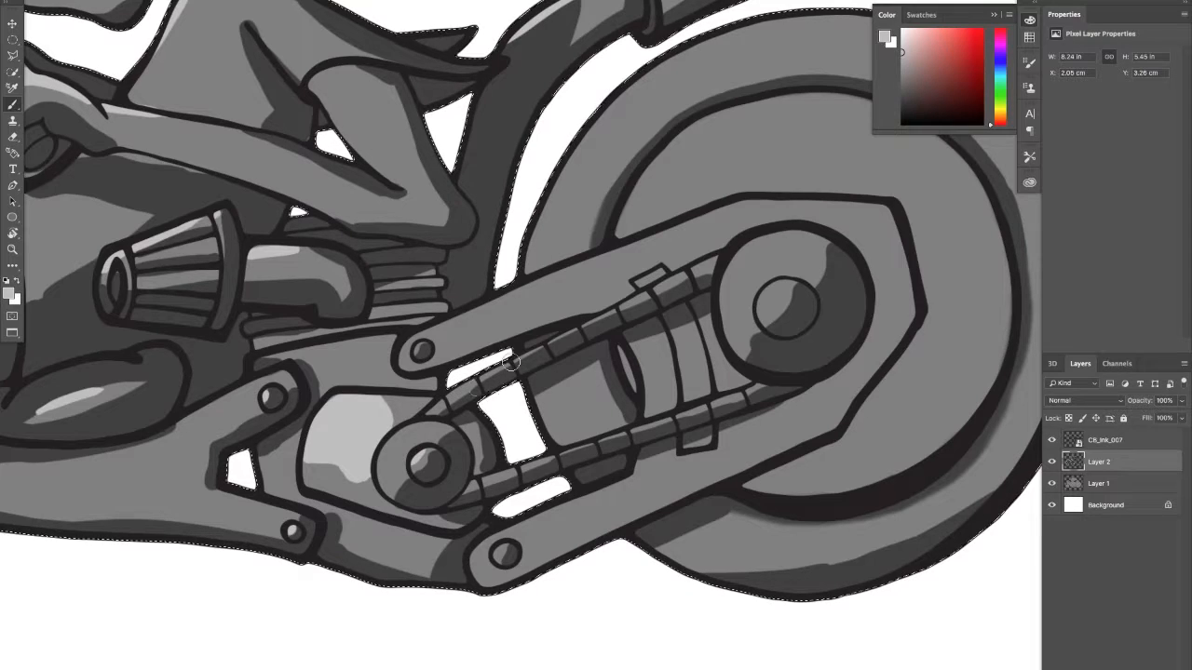
pyautogui.moveTo(439, 324); pyautogui.dragTo(501, 368)
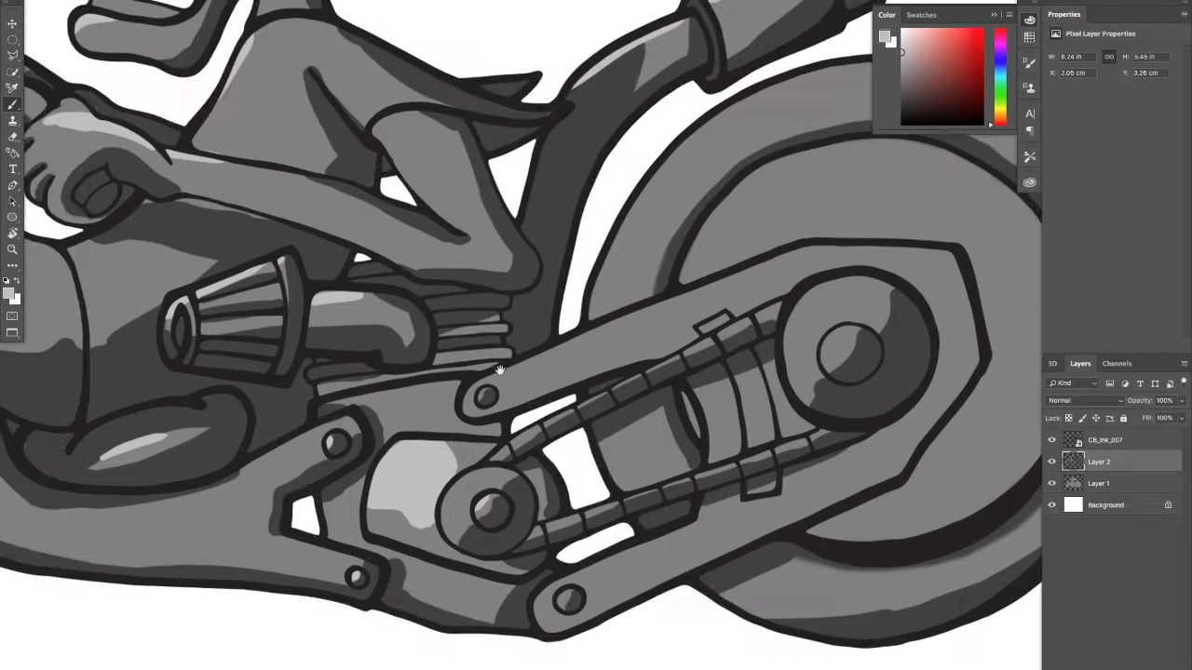
pyautogui.moveTo(468, 329); pyautogui.dragTo(494, 319)
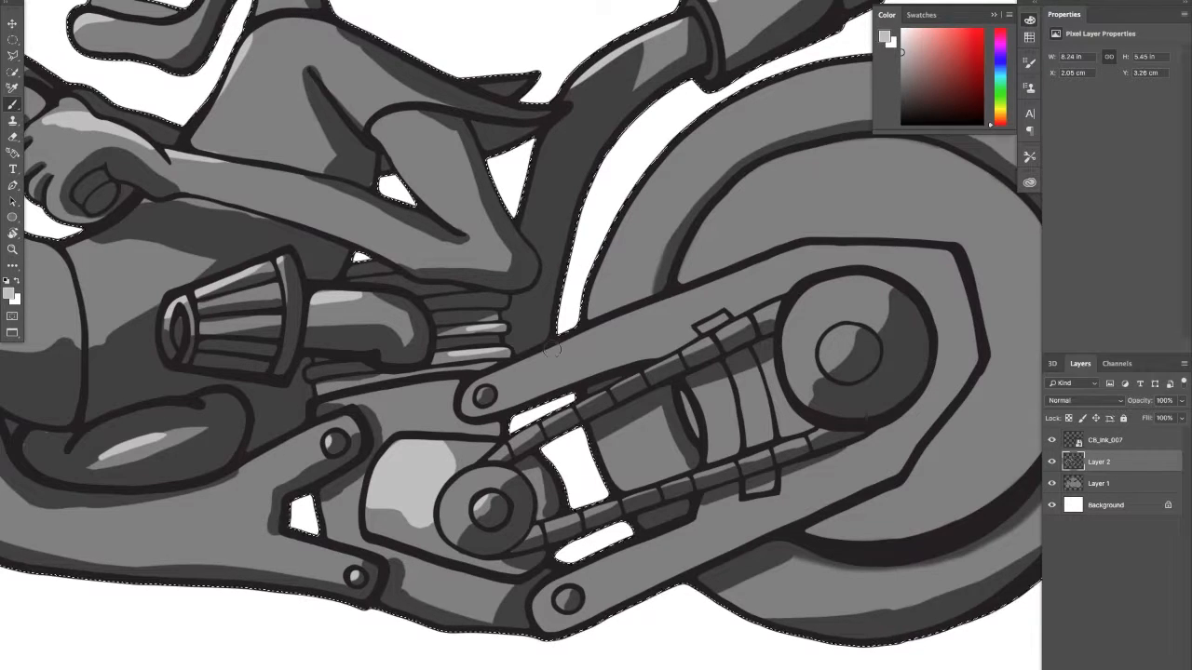
# Step: Highlight the rear sprocket and its central hub, and the upper front edge of the rear tyre
pyautogui.moveTo(673, 329); pyautogui.dragTo(545, 378)
pyautogui.moveTo(714, 381); pyautogui.dragTo(697, 412)
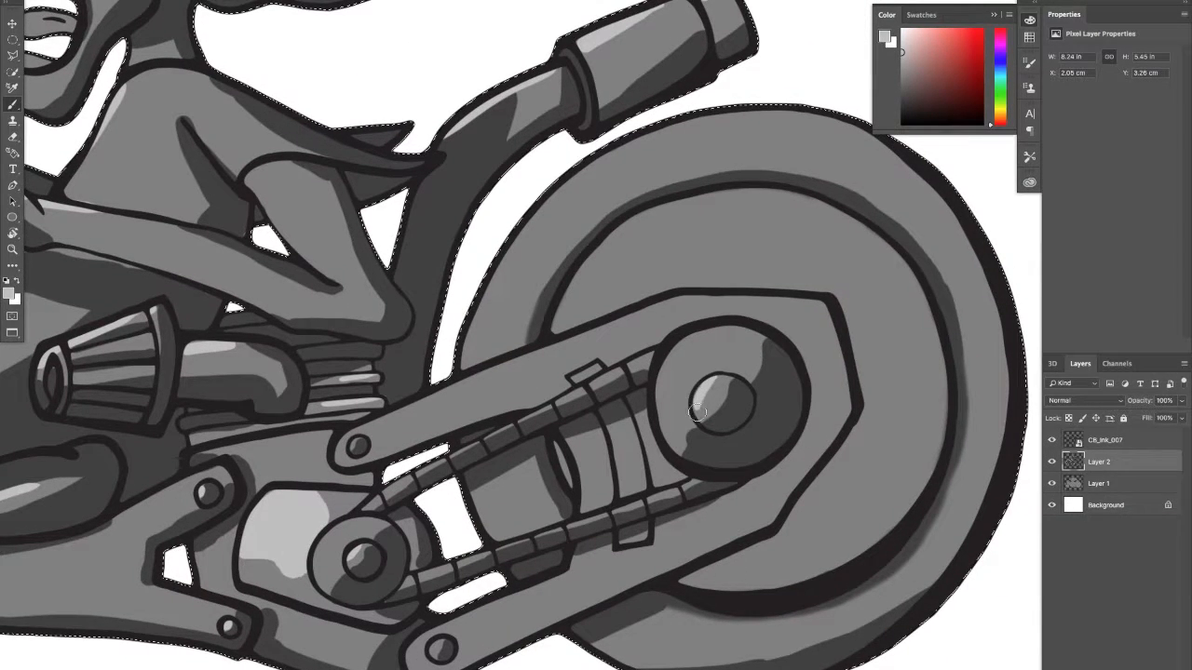
pyautogui.moveTo(697, 336); pyautogui.dragTo(660, 416)
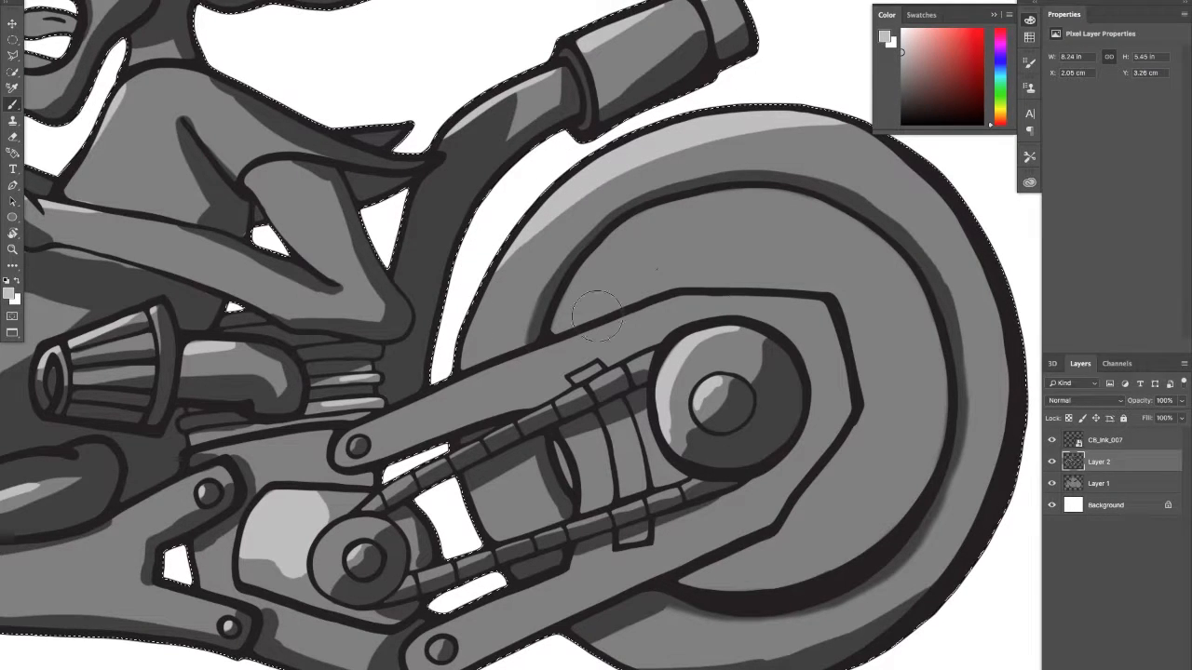
# Step: Fill a large light grey highlight on the rear wheel disc above the swingarm and refine its edge with a smaller brush
pyautogui.moveTo(662, 218); pyautogui.dragTo(572, 300)
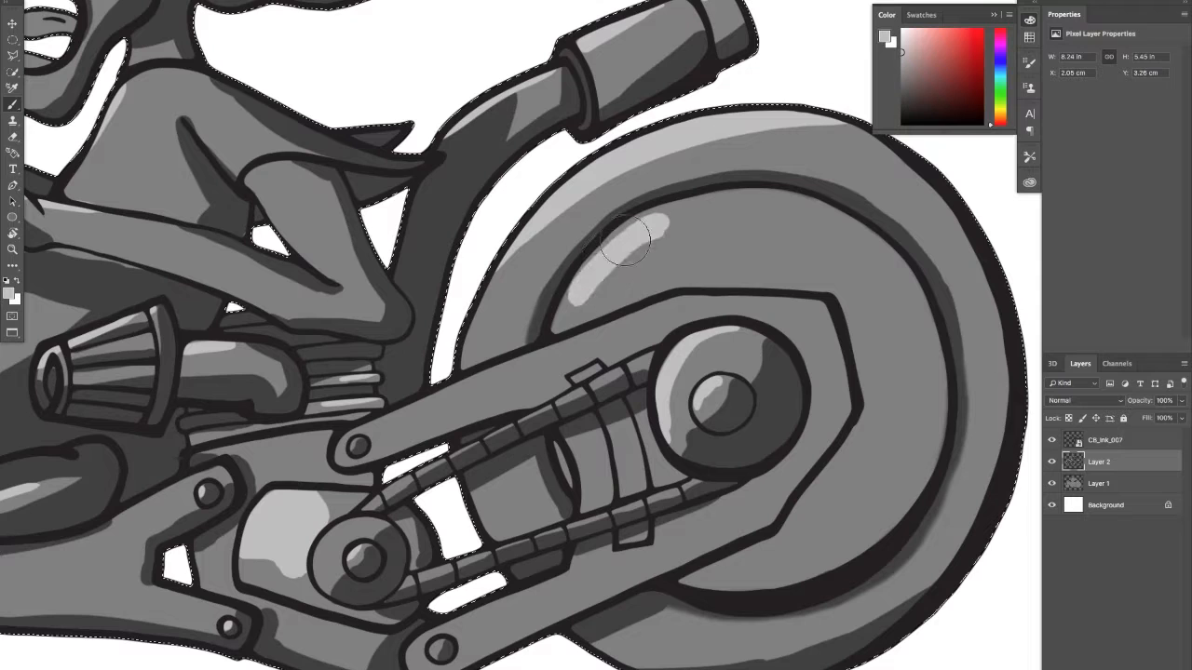
pyautogui.moveTo(603, 261)
pyautogui.mouseDown()
pyautogui.moveTo(685, 225)
pyautogui.moveTo(666, 263)
pyautogui.moveTo(631, 281)
pyautogui.moveTo(791, 275)
pyautogui.moveTo(688, 238)
pyautogui.moveTo(689, 256)
pyautogui.moveTo(697, 239)
pyautogui.moveTo(674, 223)
pyautogui.moveTo(614, 247)
pyautogui.moveTo(641, 228)
pyautogui.moveTo(745, 248)
pyautogui.moveTo(721, 240)
pyautogui.moveTo(807, 285)
pyautogui.moveTo(753, 266)
pyautogui.moveTo(622, 284)
pyautogui.moveTo(605, 273)
pyautogui.moveTo(565, 308)
pyautogui.moveTo(652, 266)
pyautogui.mouseUp()
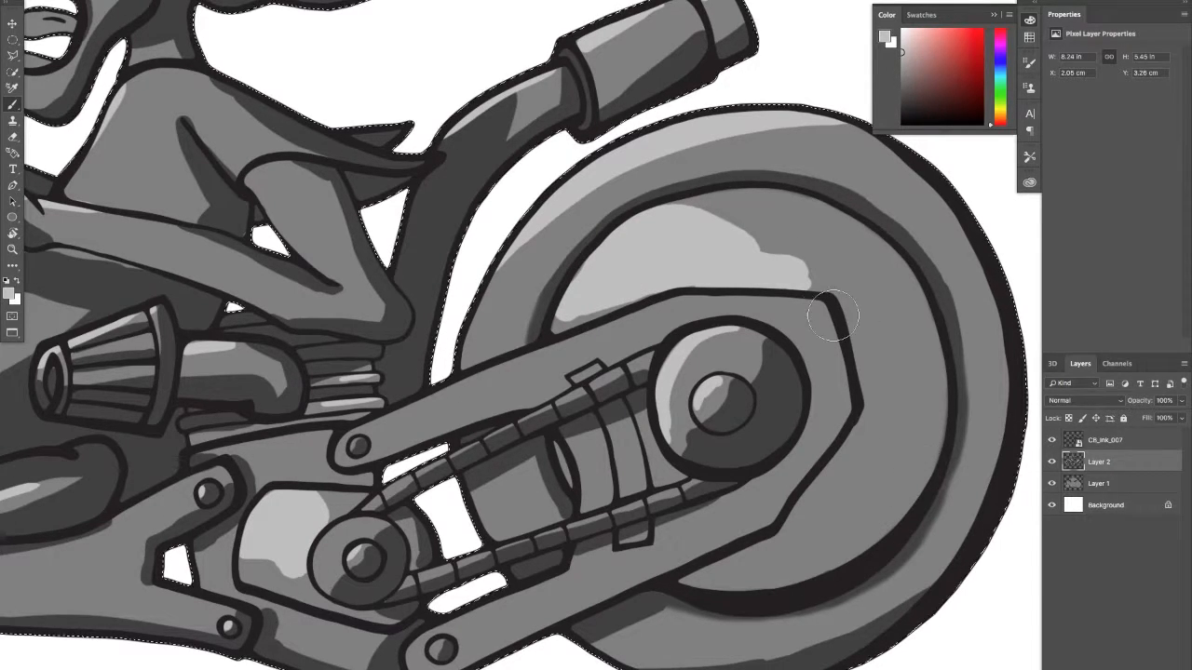
pyautogui.press('[')
pyautogui.press('[')
pyautogui.press('[')
pyautogui.moveTo(775, 261)
pyautogui.mouseDown()
pyautogui.moveTo(755, 248)
pyautogui.moveTo(823, 293)
pyautogui.mouseUp()
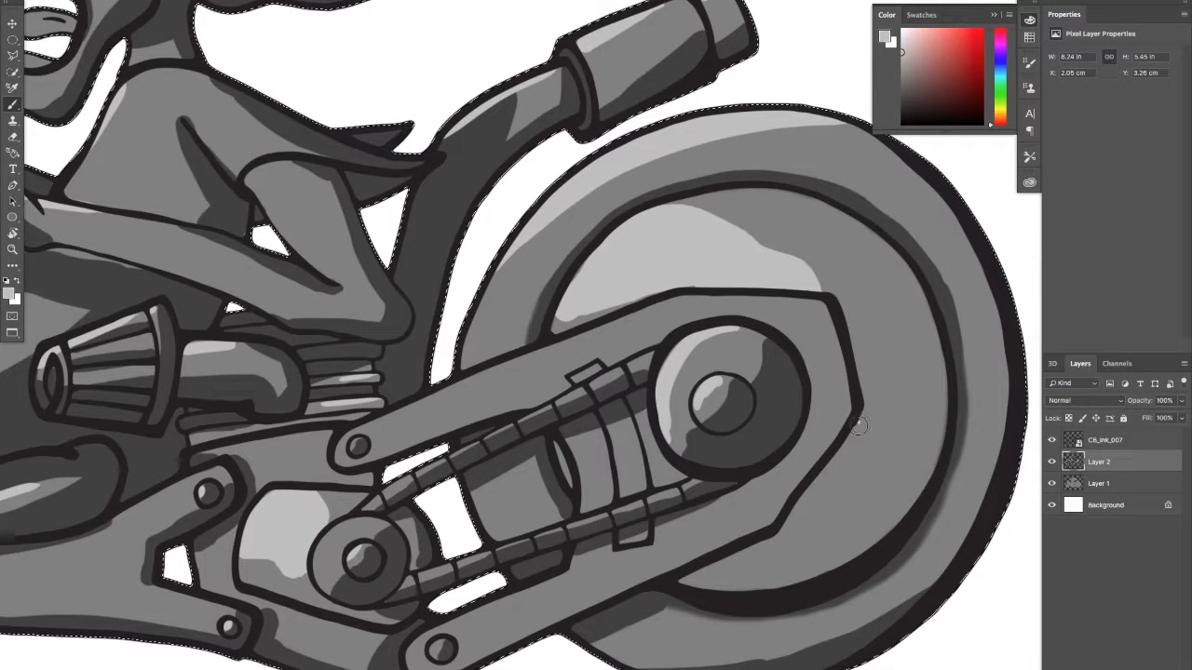
# Step: Outline and fill a light grey reflection on the rear wheel disc below and behind the swingarm
pyautogui.moveTo(854, 428); pyautogui.dragTo(922, 497)
pyautogui.moveTo(765, 540)
pyautogui.mouseDown()
pyautogui.moveTo(805, 544)
pyautogui.moveTo(841, 564)
pyautogui.mouseUp()
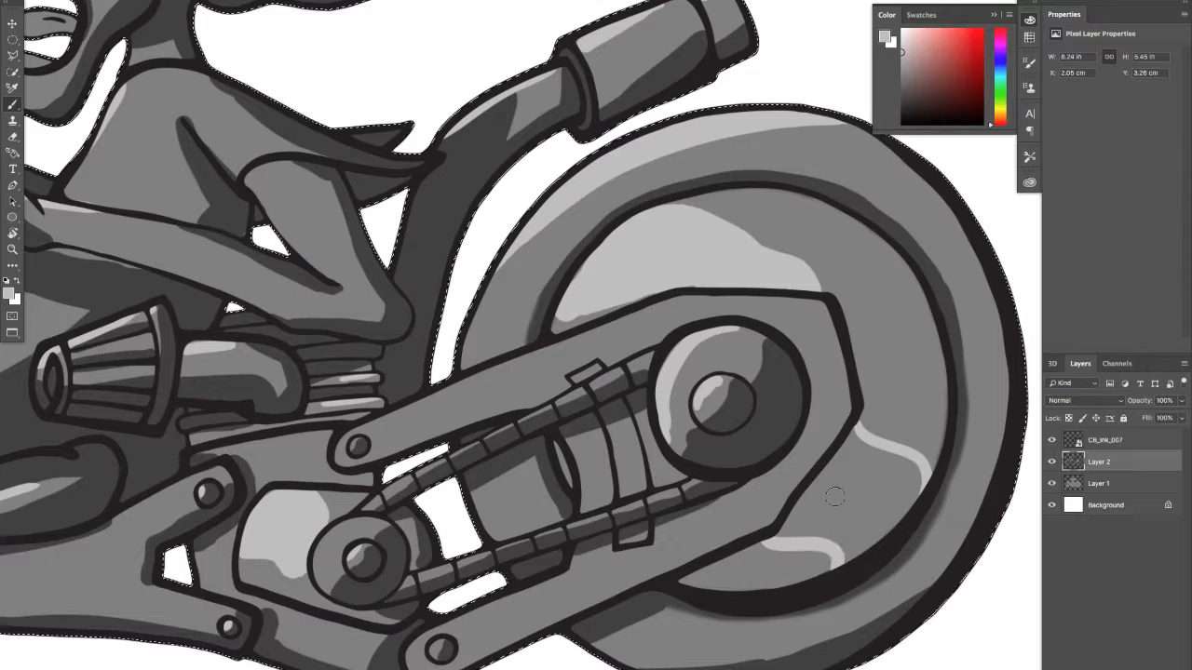
pyautogui.moveTo(850, 446)
pyautogui.mouseDown()
pyautogui.moveTo(789, 527)
pyautogui.moveTo(837, 484)
pyautogui.moveTo(822, 519)
pyautogui.moveTo(795, 526)
pyautogui.moveTo(830, 526)
pyautogui.moveTo(832, 540)
pyautogui.moveTo(849, 538)
pyautogui.moveTo(843, 552)
pyautogui.moveTo(905, 502)
pyautogui.moveTo(908, 476)
pyautogui.moveTo(849, 439)
pyautogui.moveTo(842, 461)
pyautogui.moveTo(879, 473)
pyautogui.moveTo(873, 512)
pyautogui.mouseUp()
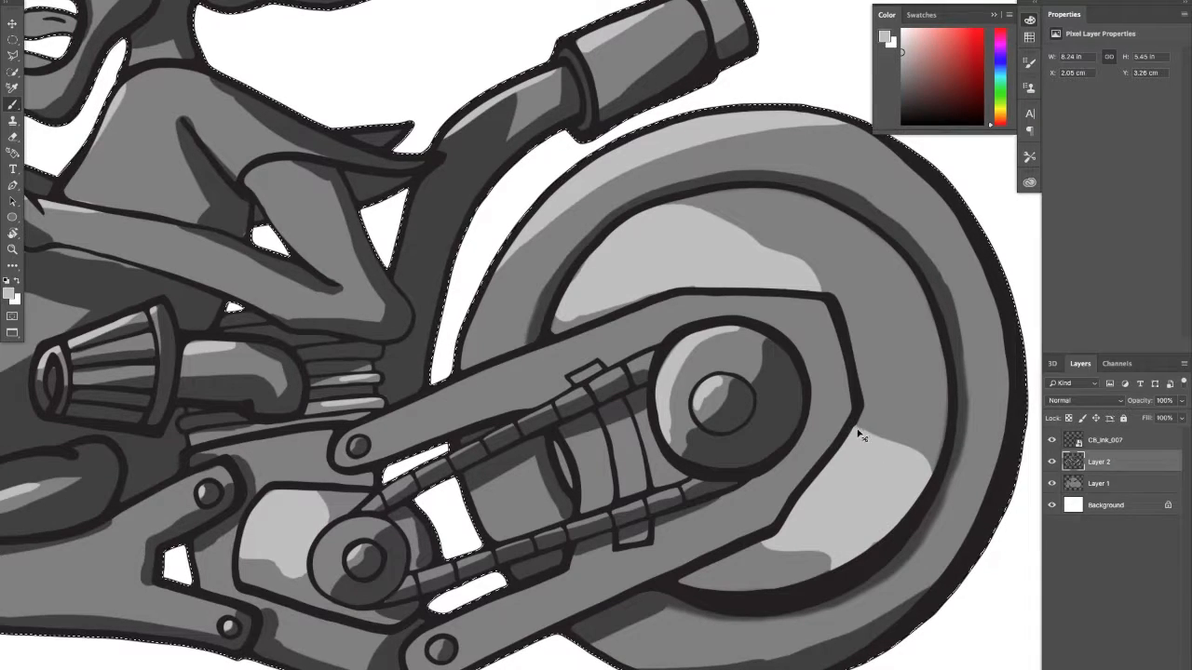
# Step: Paint a light grey highlight along the upper edge of the rear swingarm
pyautogui.scroll(-2, 658, 406)
pyautogui.hscroll(-2, 658, 406)
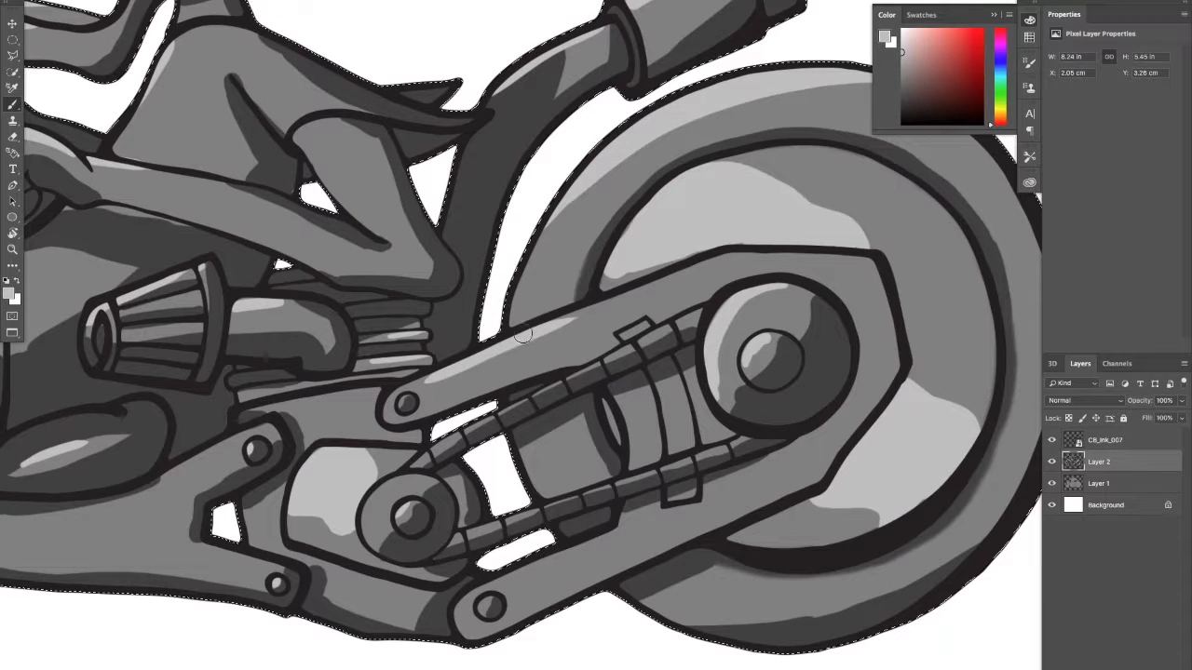
pyautogui.moveTo(523, 335); pyautogui.dragTo(715, 259)
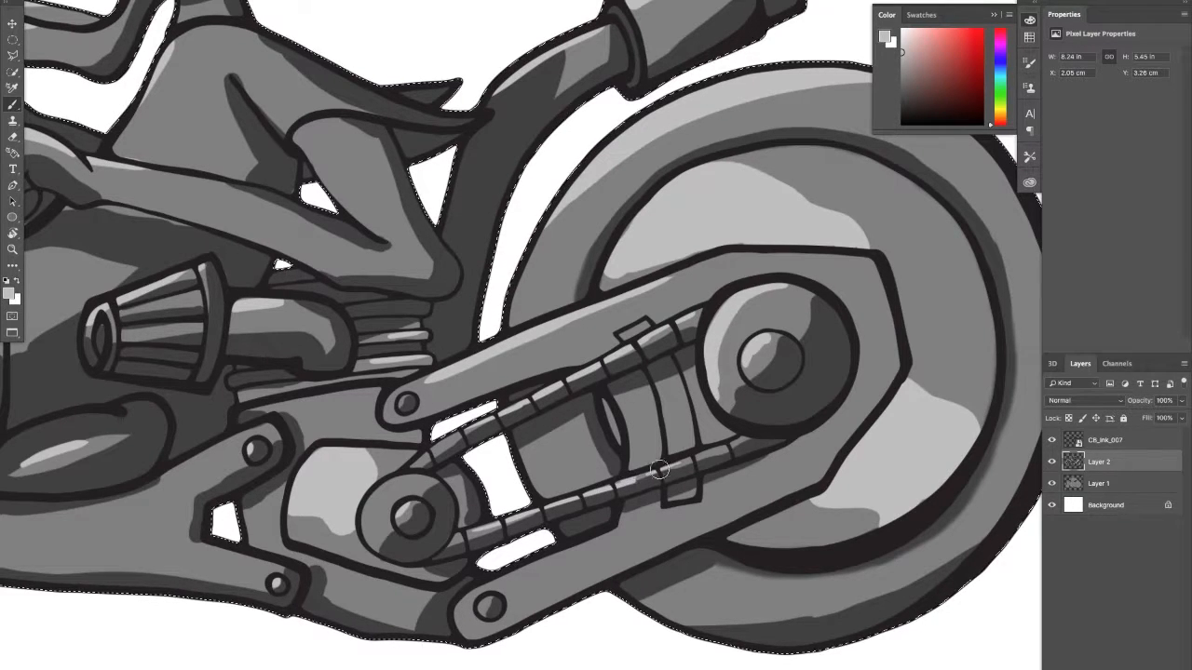
# Step: Paint a light grey highlight on the front of the rider's near upper arm
pyautogui.press('z')
pyautogui.moveTo(704, 417)
pyautogui.mouseDown()
pyautogui.moveTo(647, 438)
pyautogui.moveTo(677, 431)
pyautogui.mouseUp()
pyautogui.press('b')
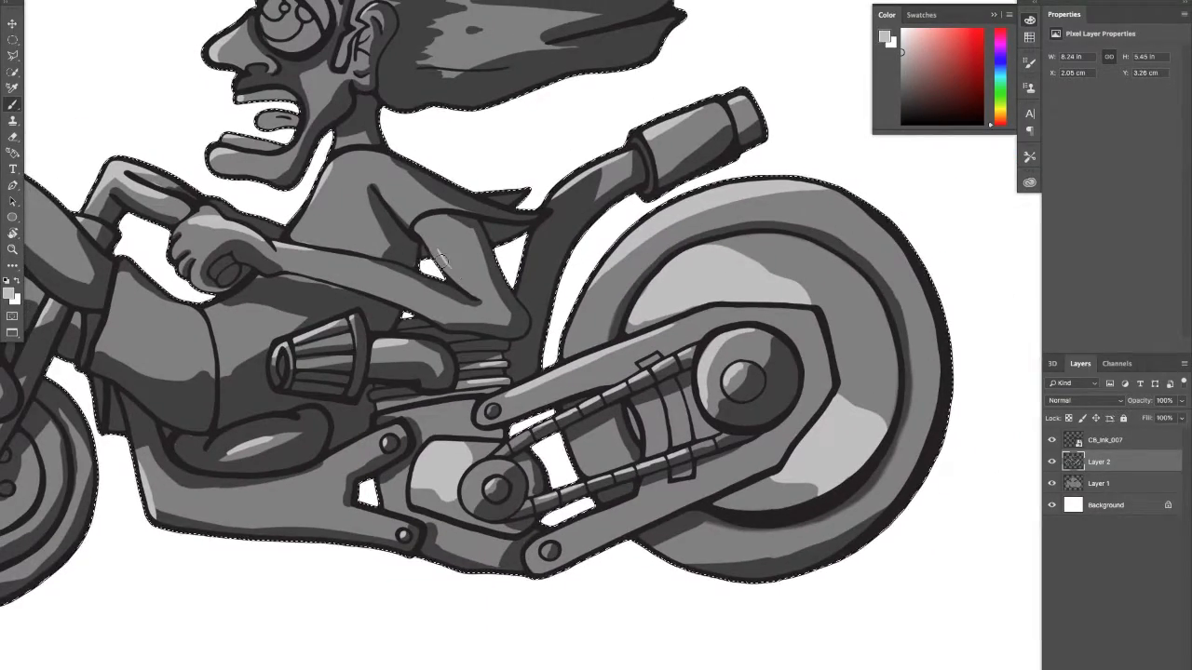
pyautogui.moveTo(443, 259); pyautogui.dragTo(455, 272)
pyautogui.moveTo(425, 279); pyautogui.dragTo(559, 340)
# Step: Set the foreground colour to a near-black grey, darker than the existing shadow grey
pyautogui.scroll(3, 559, 341)
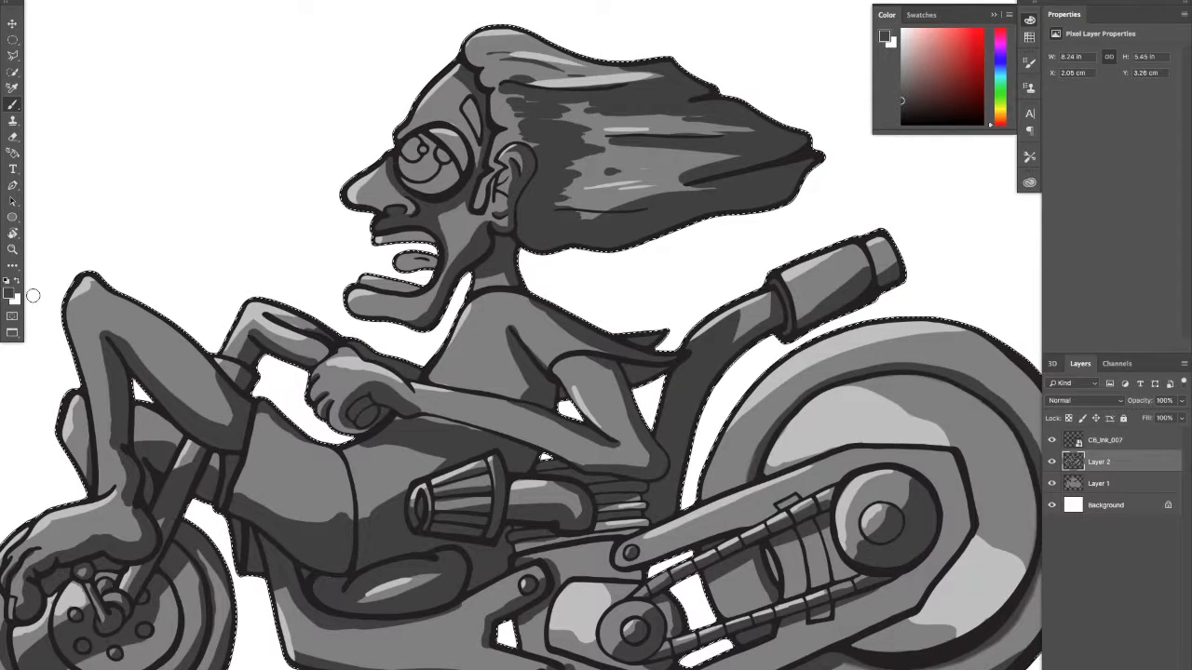
pyautogui.click(10, 293)
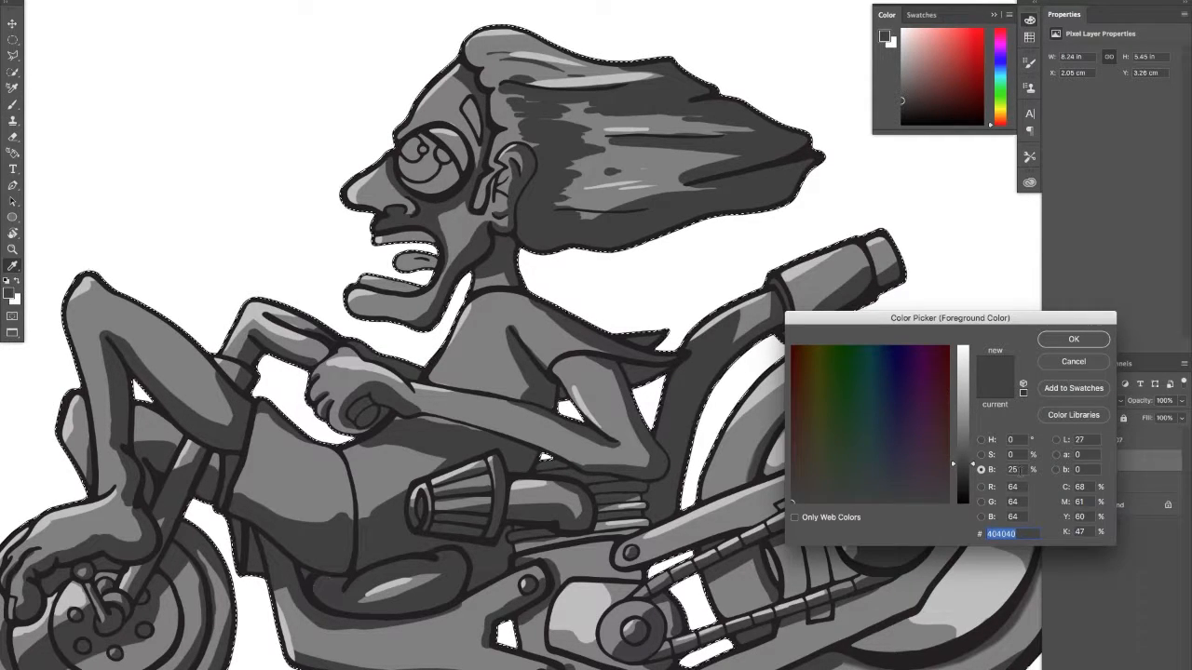
pyautogui.doubleClick(1017, 470)
pyautogui.click(964, 487)
pyautogui.click(1073, 339)
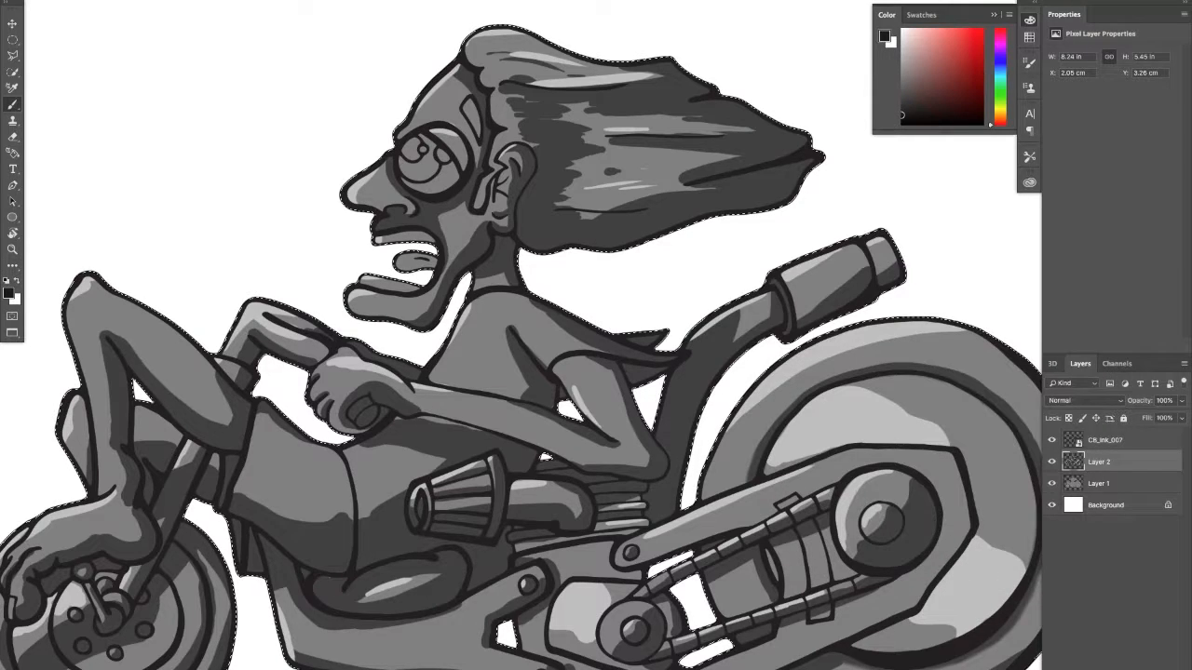
# Step: Paint near-black shadows around the lower edge of the rider's eye socket and down the back of the neck
pyautogui.scroll(4, 483, 154)
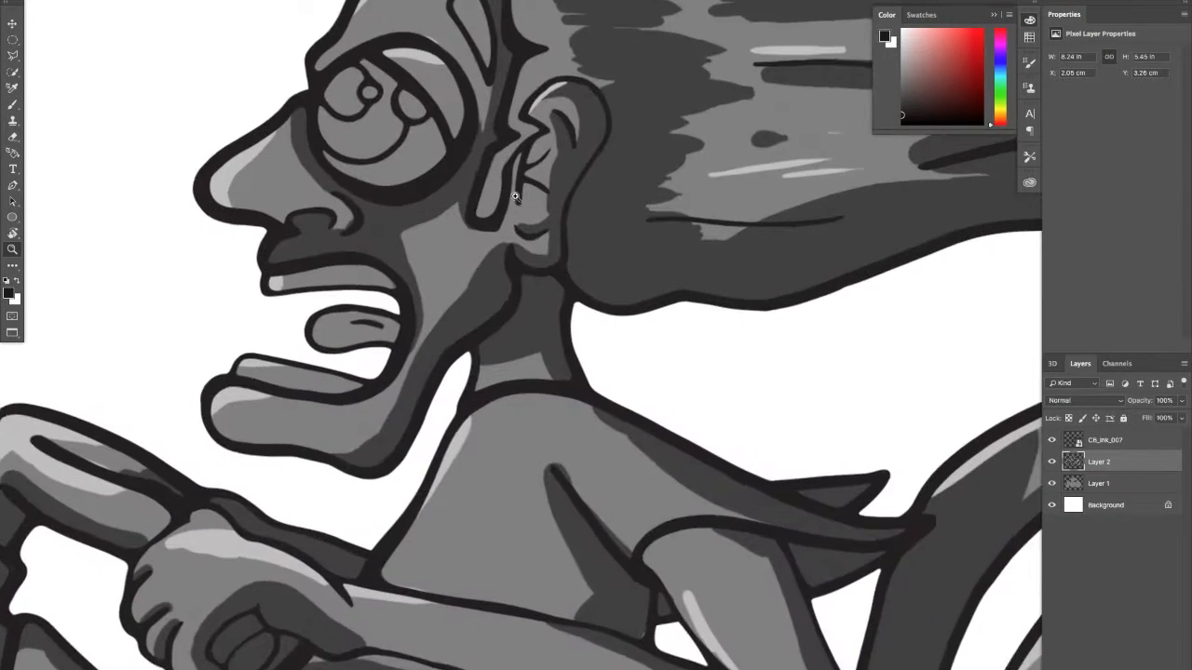
pyautogui.moveTo(466, 153)
pyautogui.mouseDown()
pyautogui.moveTo(427, 196)
pyautogui.moveTo(475, 133)
pyautogui.moveTo(452, 174)
pyautogui.moveTo(418, 200)
pyautogui.moveTo(454, 186)
pyautogui.mouseUp()
pyautogui.moveTo(564, 305); pyautogui.dragTo(573, 380)
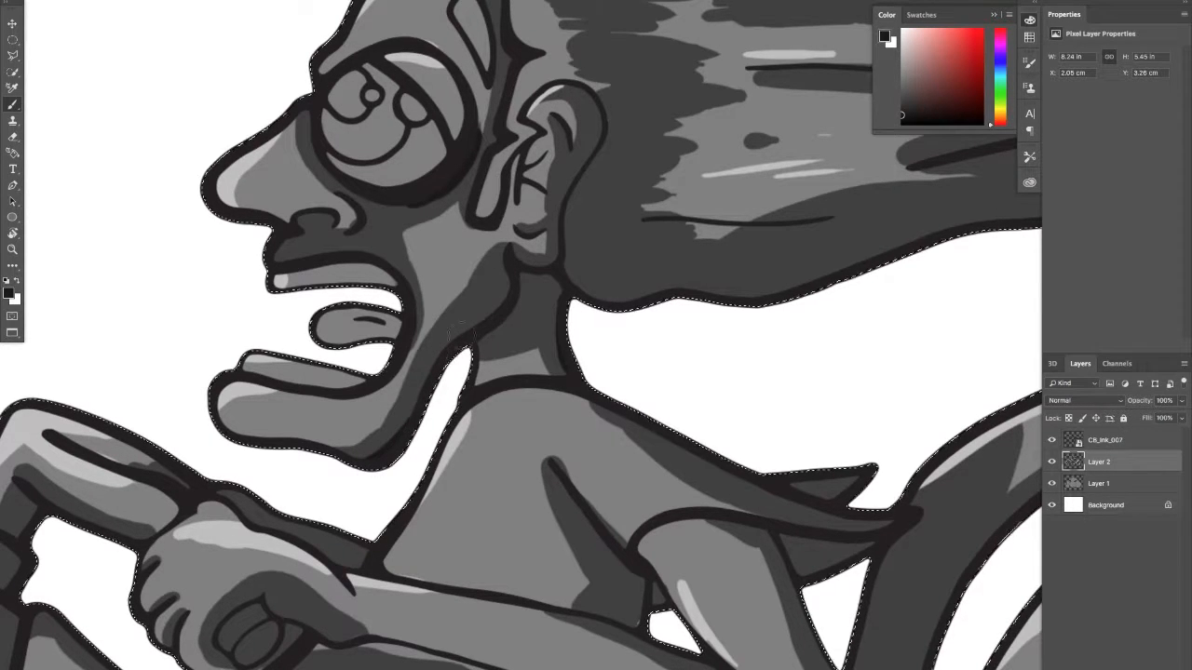
pyautogui.scroll(5, 447, 409)
pyautogui.moveTo(550, 301)
pyautogui.mouseDown()
pyautogui.moveTo(519, 364)
pyautogui.moveTo(513, 412)
pyautogui.moveTo(555, 325)
pyautogui.mouseUp()
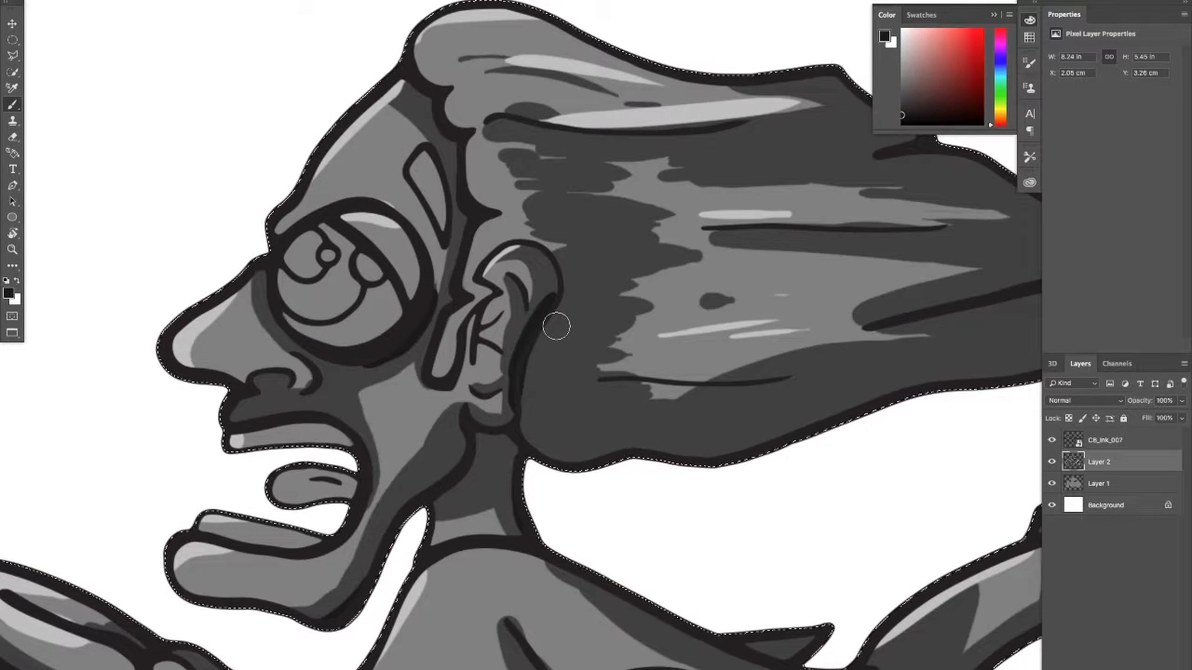
pyautogui.hotkey('ctrl', 'z')
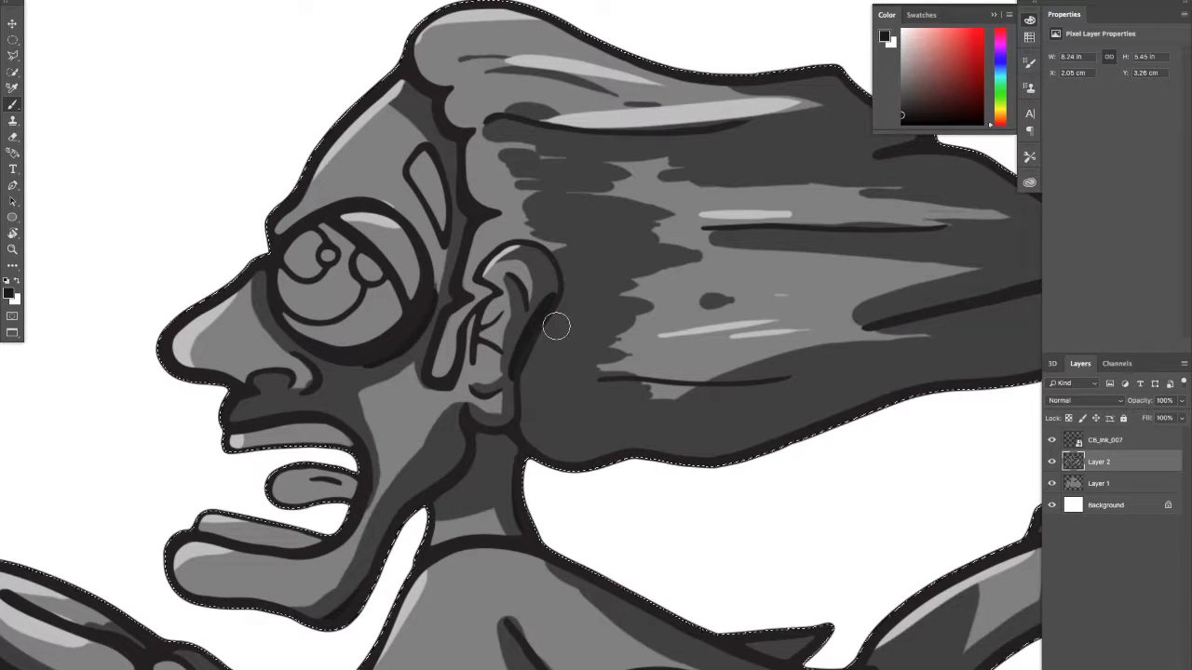
pyautogui.hotkey('ctrl', 'z')
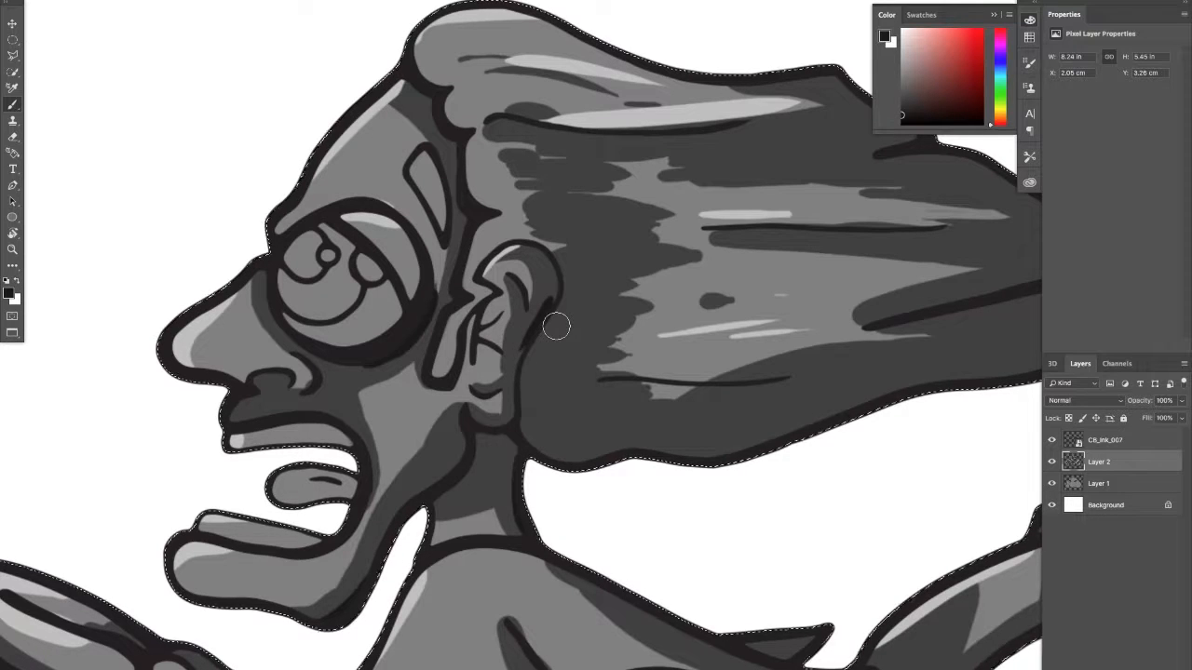
pyautogui.hotkey('ctrl', 'z')
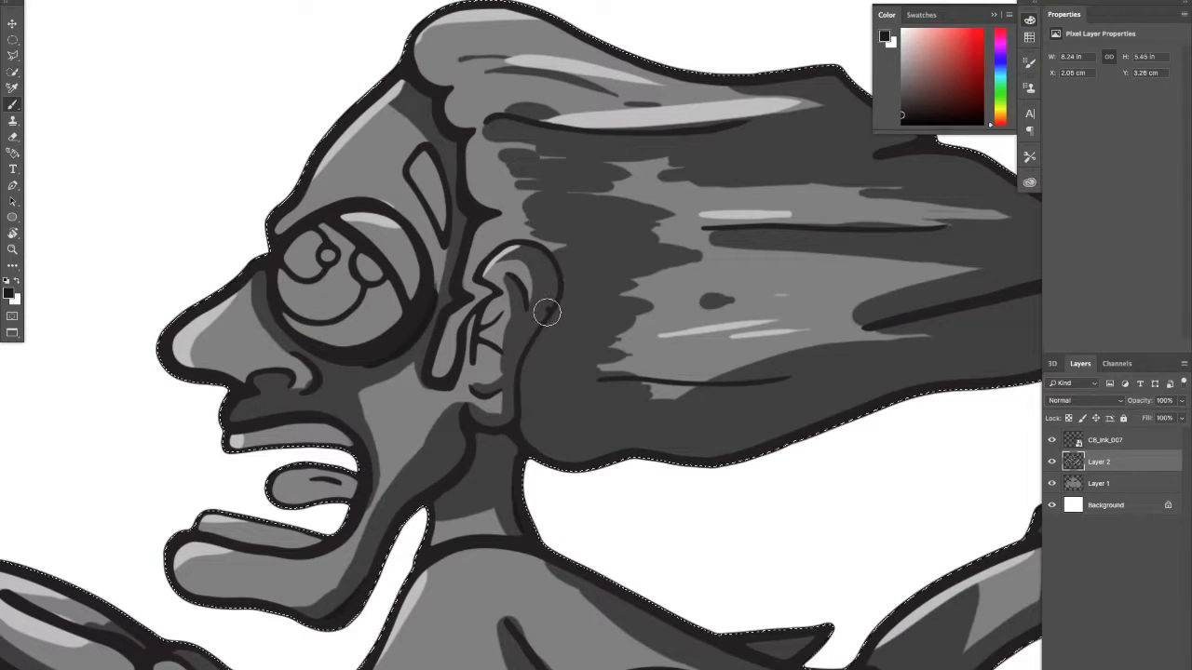
# Step: Paint a near-black shadow along the back edge of the ear and into its inner folds
pyautogui.moveTo(527, 285); pyautogui.dragTo(513, 380)
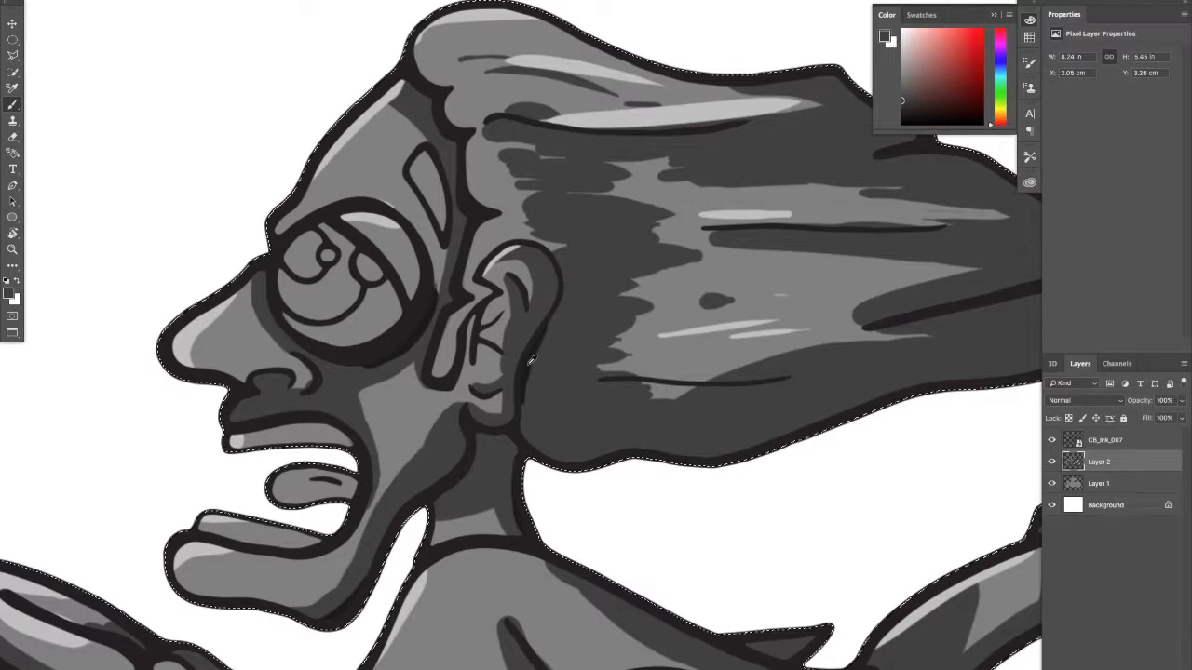
pyautogui.keyDown('alt'); pyautogui.click(531, 361); pyautogui.keyUp('alt')
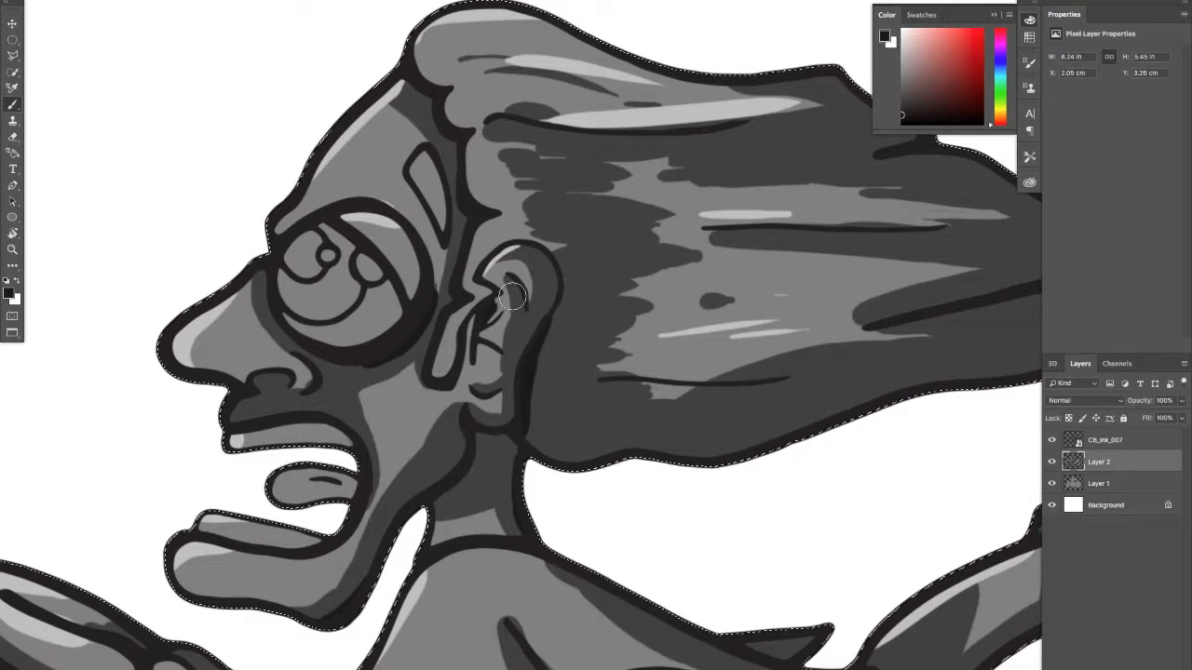
pyautogui.moveTo(474, 352); pyautogui.dragTo(479, 337)
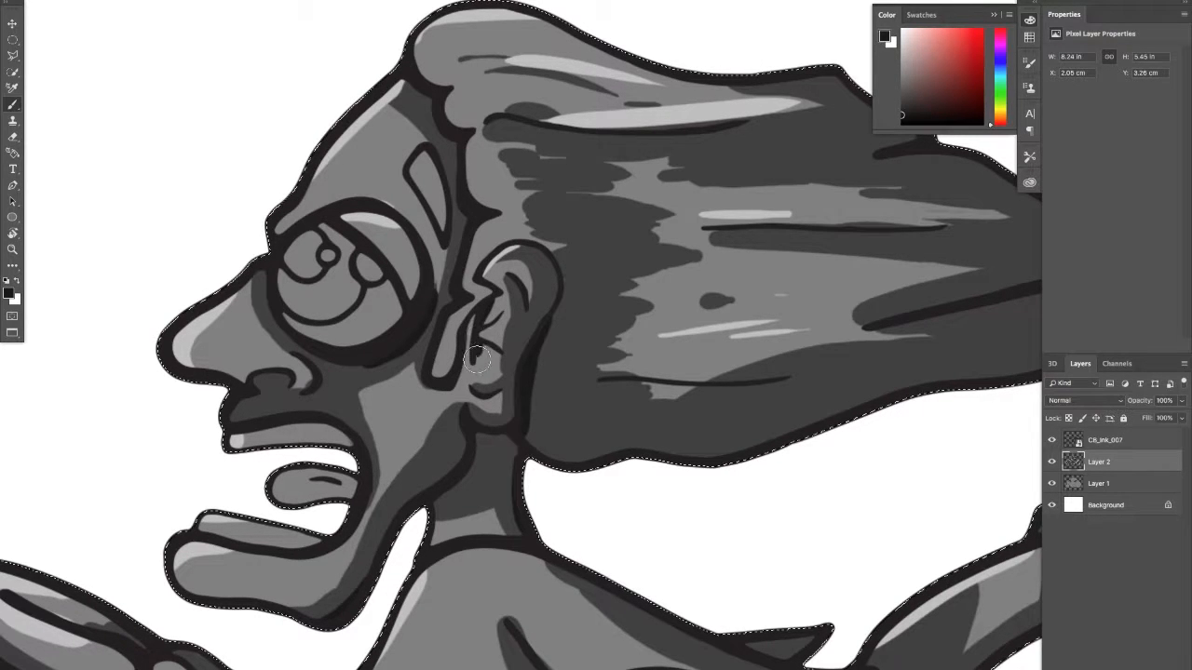
# Step: Paint near-black shadows at the hairline above the forehead and along the lower edge of the swept-back hair
pyautogui.moveTo(481, 247); pyautogui.dragTo(499, 365)
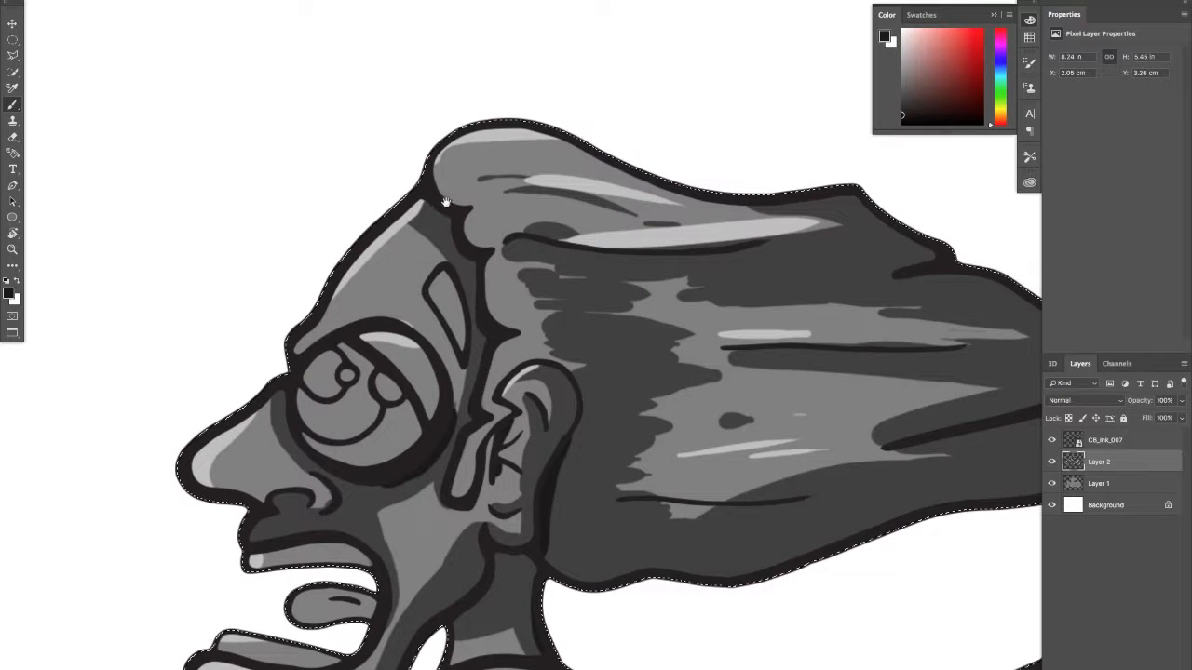
pyautogui.moveTo(428, 204); pyautogui.dragTo(455, 223)
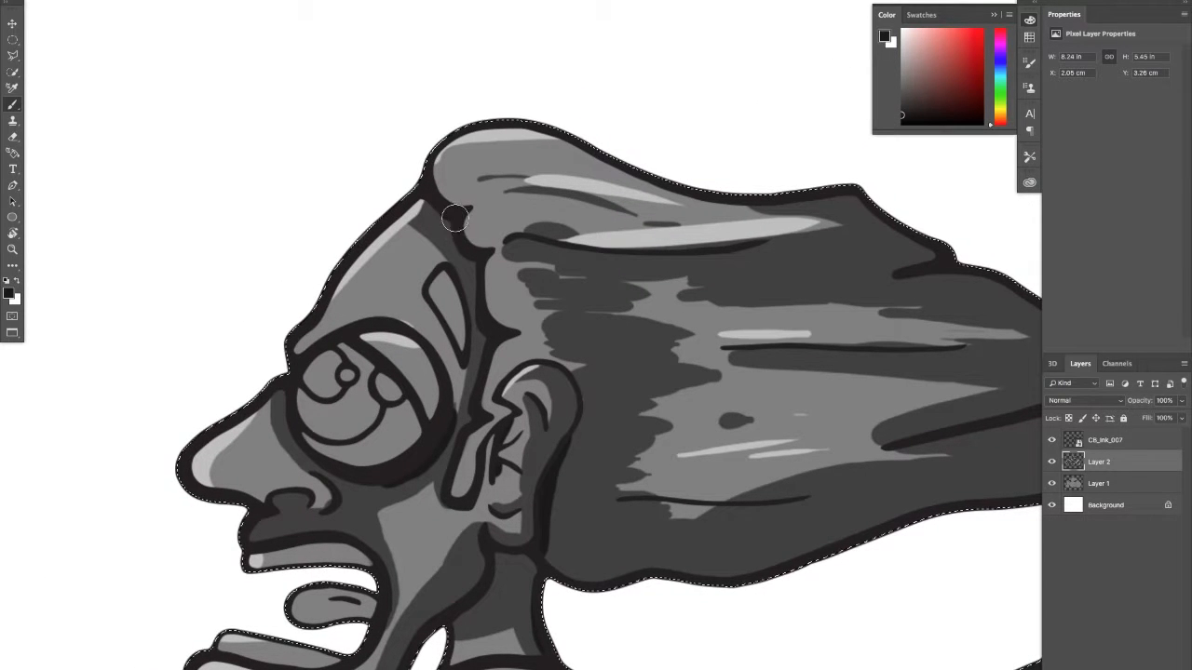
pyautogui.moveTo(1024, 332); pyautogui.dragTo(652, 278)
pyautogui.moveTo(703, 407)
pyautogui.mouseDown()
pyautogui.moveTo(535, 437)
pyautogui.moveTo(475, 467)
pyautogui.mouseUp()
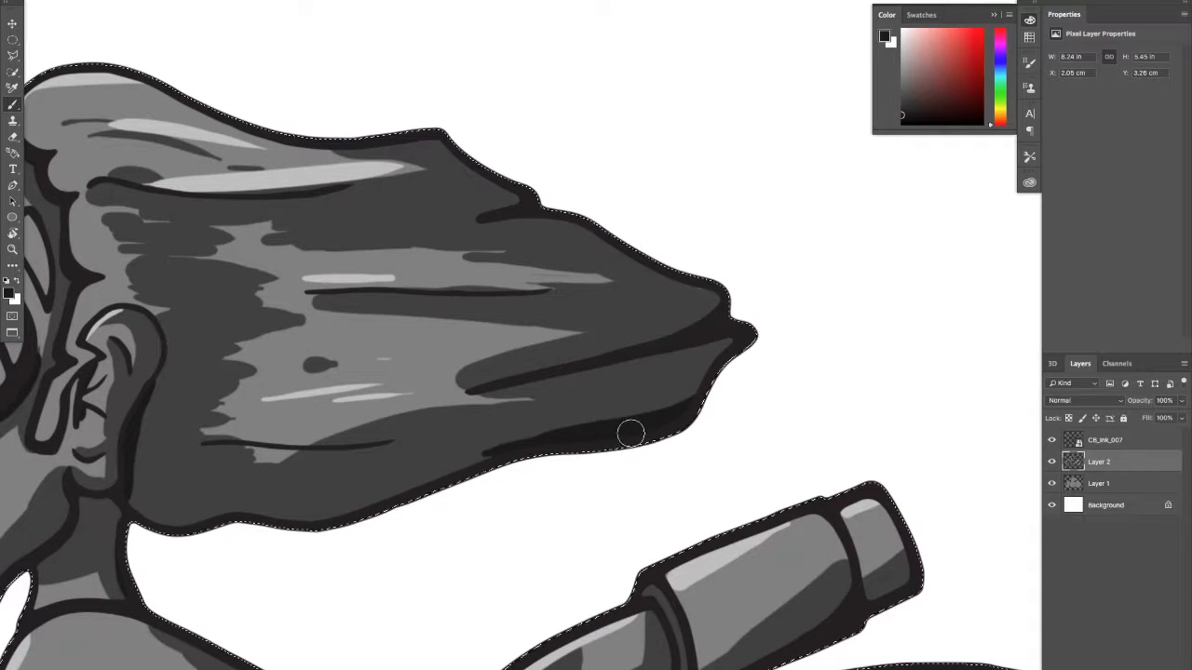
pyautogui.moveTo(630, 434)
pyautogui.mouseDown()
pyautogui.moveTo(568, 441)
pyautogui.moveTo(409, 499)
pyautogui.mouseUp()
pyautogui.moveTo(567, 439); pyautogui.dragTo(393, 498)
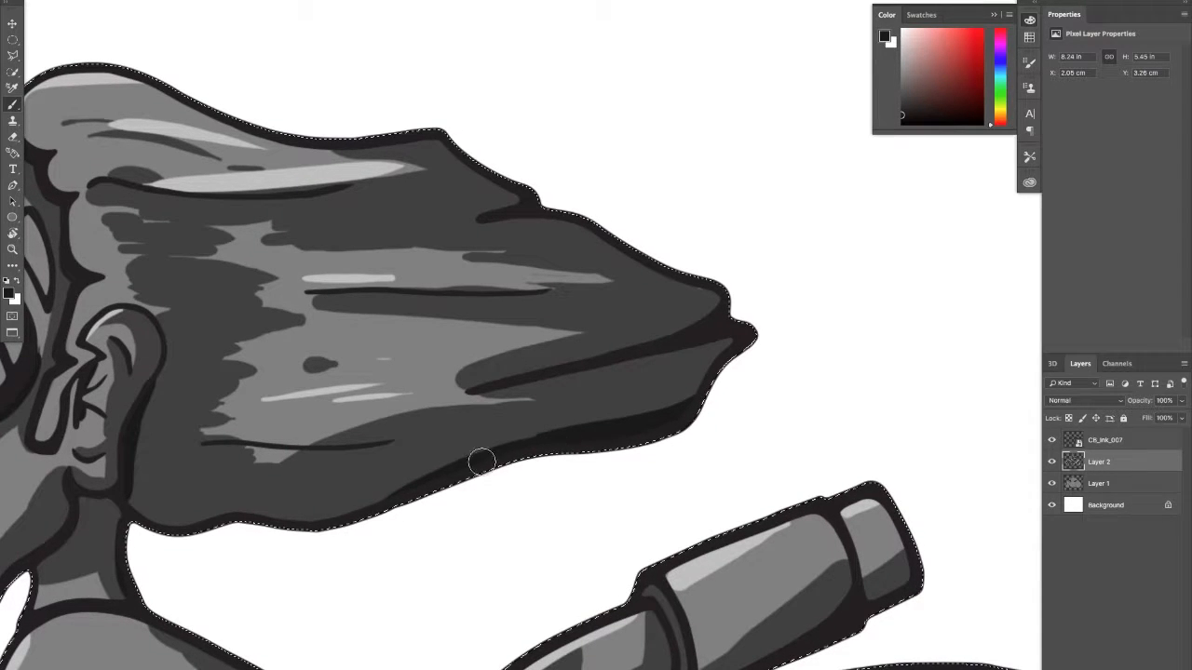
# Step: Deepen the creases running inward from the hair's tip and upper notch with tapered near-black strokes
pyautogui.moveTo(702, 329)
pyautogui.mouseDown()
pyautogui.moveTo(708, 311)
pyautogui.moveTo(648, 352)
pyautogui.mouseUp()
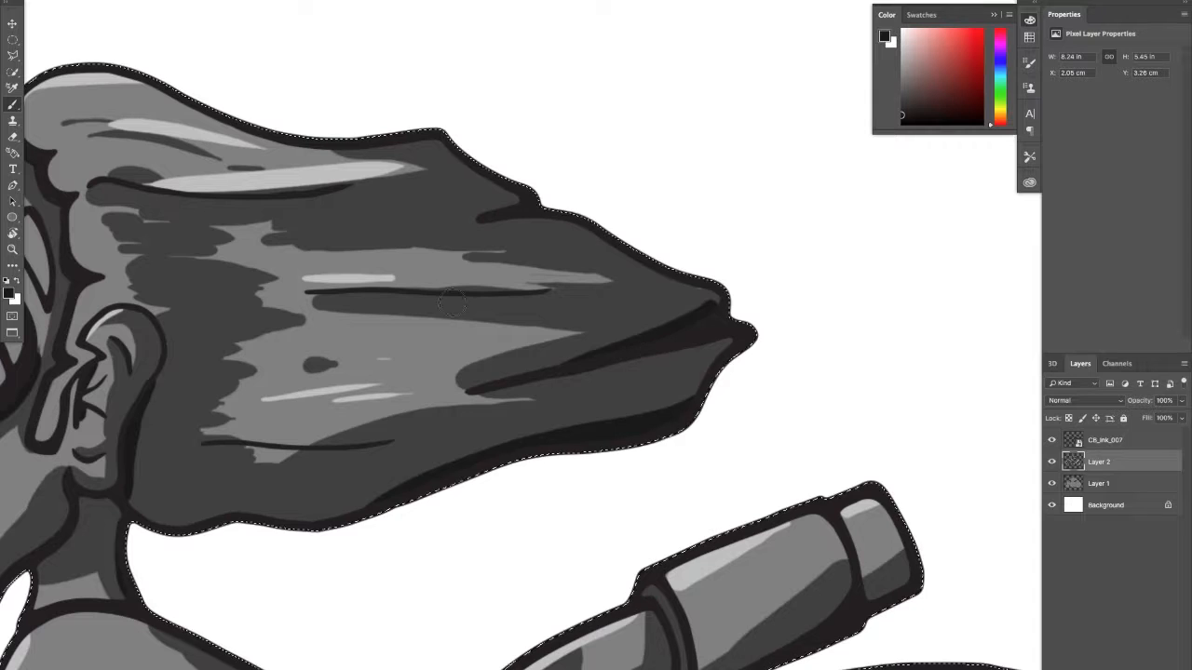
pyautogui.moveTo(534, 213); pyautogui.dragTo(434, 223)
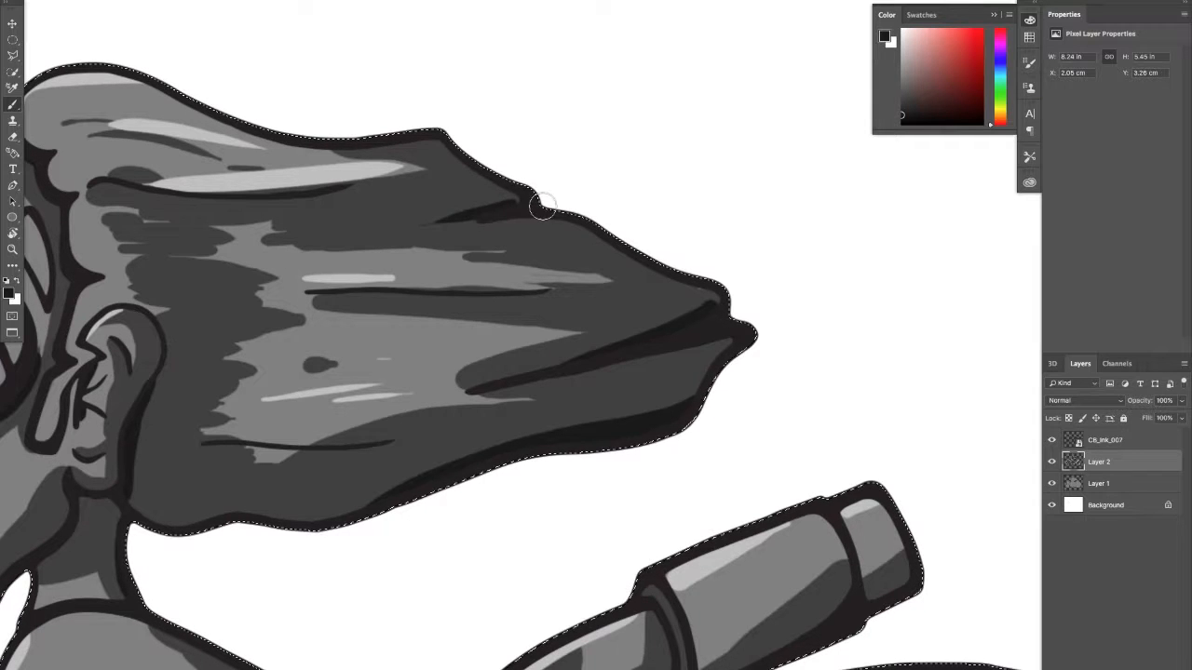
pyautogui.moveTo(527, 205); pyautogui.dragTo(354, 245)
# Step: Add short near-black strand lines to the dark hair behind the ear, undoing the misplaced stroke
pyautogui.moveTo(213, 320)
pyautogui.mouseDown()
pyautogui.moveTo(415, 348)
pyautogui.moveTo(469, 309)
pyautogui.moveTo(524, 350)
pyautogui.moveTo(604, 357)
pyautogui.mouseUp()
pyautogui.press('super+z')
pyautogui.press('super+z')
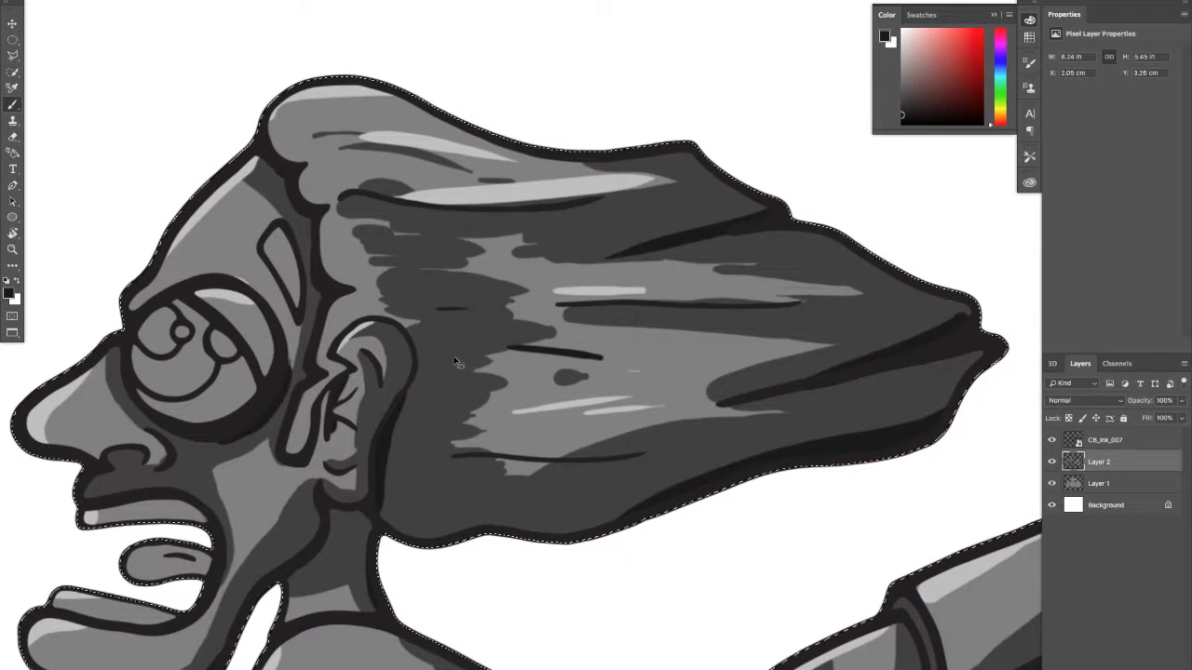
pyautogui.press('super+z')
pyautogui.moveTo(477, 348)
pyautogui.mouseDown()
pyautogui.moveTo(525, 352)
pyautogui.moveTo(500, 384)
pyautogui.moveTo(587, 351)
pyautogui.mouseUp()
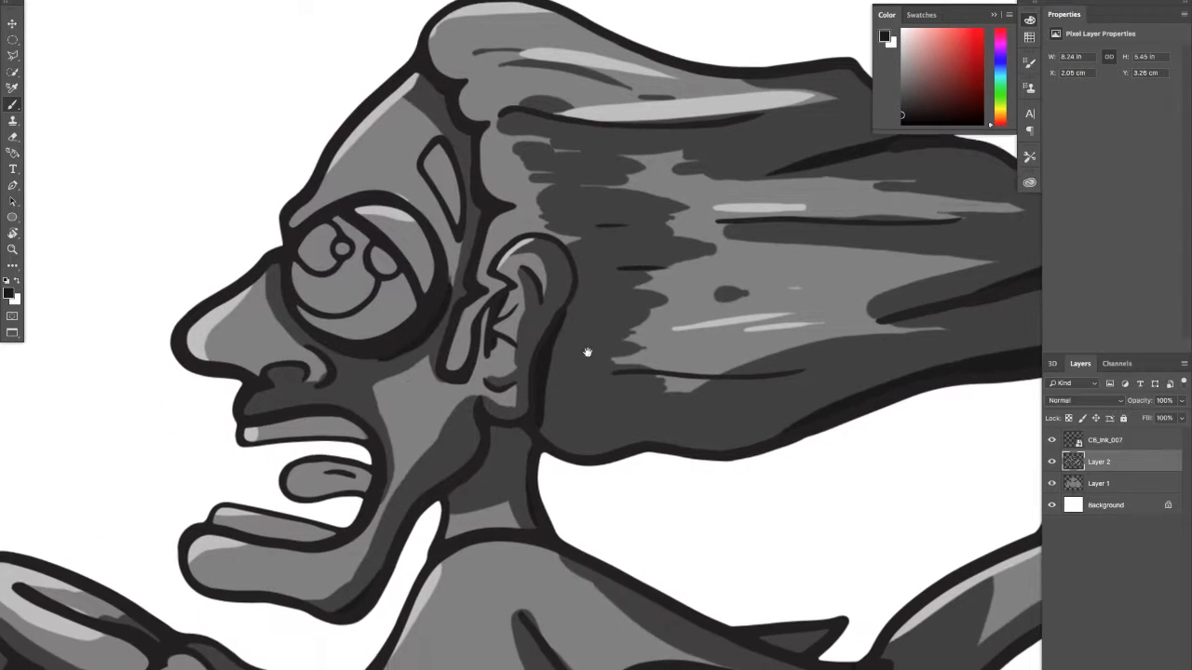
pyautogui.moveTo(598, 305); pyautogui.dragTo(676, 307)
# Step: Extend the near-black shadow along the underside of the hair towards the back of the neck
pyautogui.moveTo(458, 368); pyautogui.dragTo(157, 147)
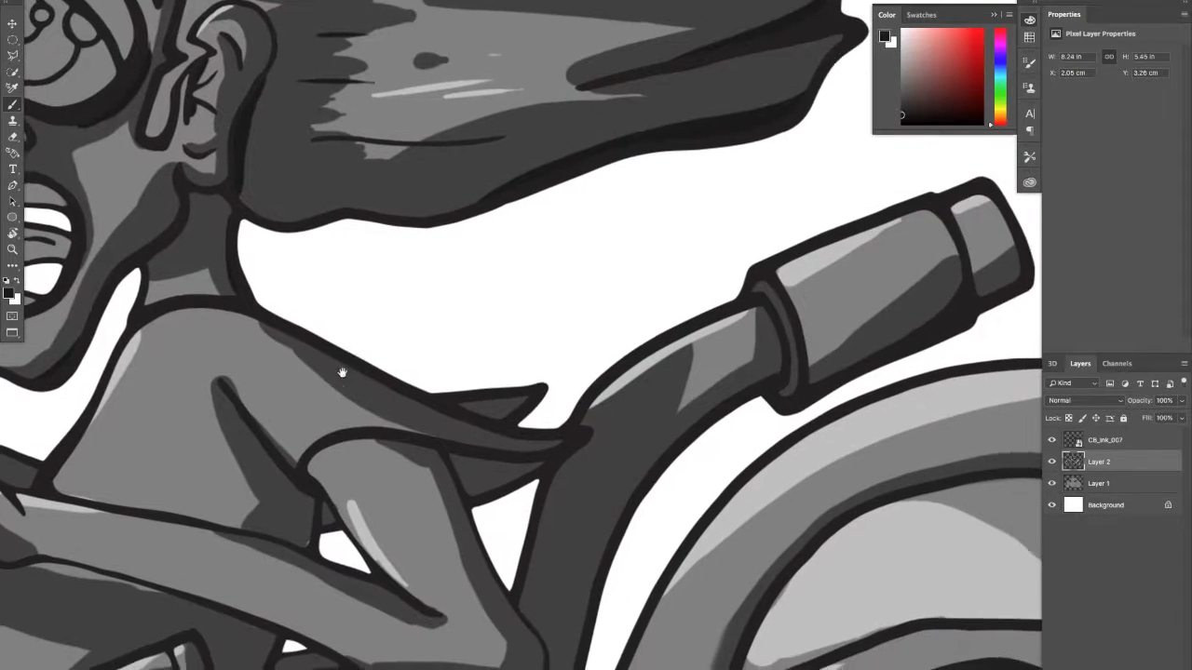
pyautogui.moveTo(340, 372); pyautogui.dragTo(421, 378)
pyautogui.moveTo(325, 207)
pyautogui.mouseDown()
pyautogui.moveTo(362, 228)
pyautogui.moveTo(323, 191)
pyautogui.moveTo(399, 230)
pyautogui.mouseUp()
pyautogui.moveTo(319, 166)
pyautogui.mouseDown()
pyautogui.moveTo(328, 213)
pyautogui.moveTo(442, 221)
pyautogui.moveTo(359, 224)
pyautogui.moveTo(566, 219)
pyautogui.mouseUp()
pyautogui.moveTo(487, 232)
pyautogui.mouseDown()
pyautogui.moveTo(546, 232)
pyautogui.moveTo(473, 223)
pyautogui.moveTo(592, 205)
pyautogui.mouseUp()
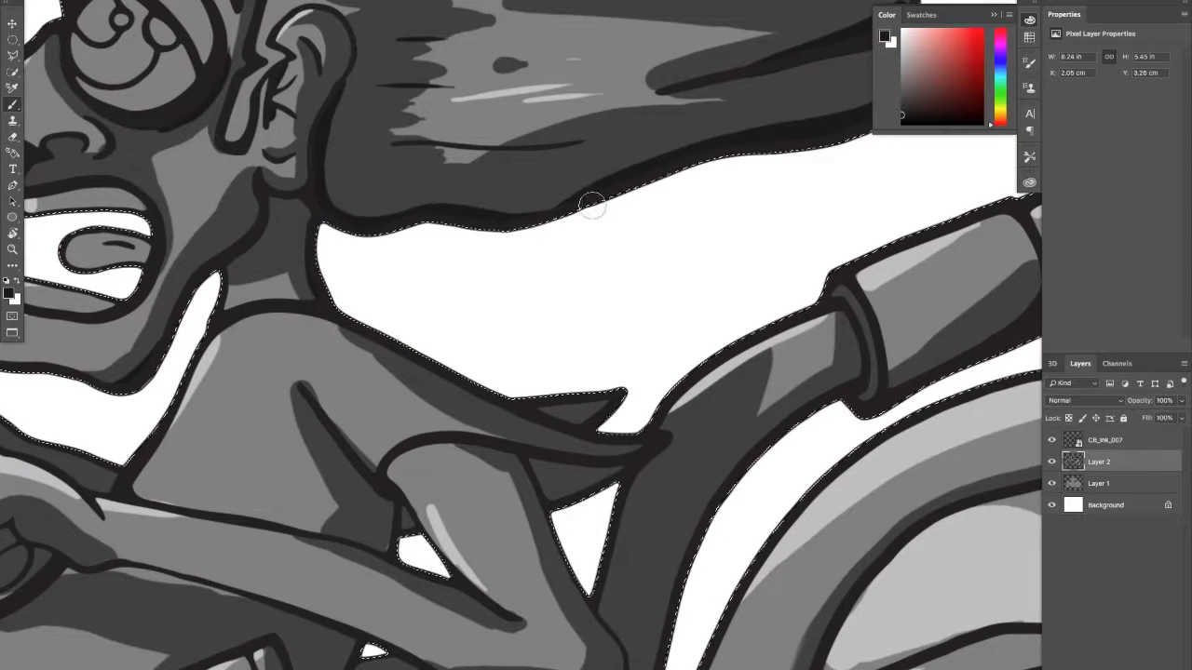
# Step: Darken the back edge of the neck and fill the shirt area behind the near upper arm with near-black
pyautogui.moveTo(461, 307); pyautogui.dragTo(554, 359)
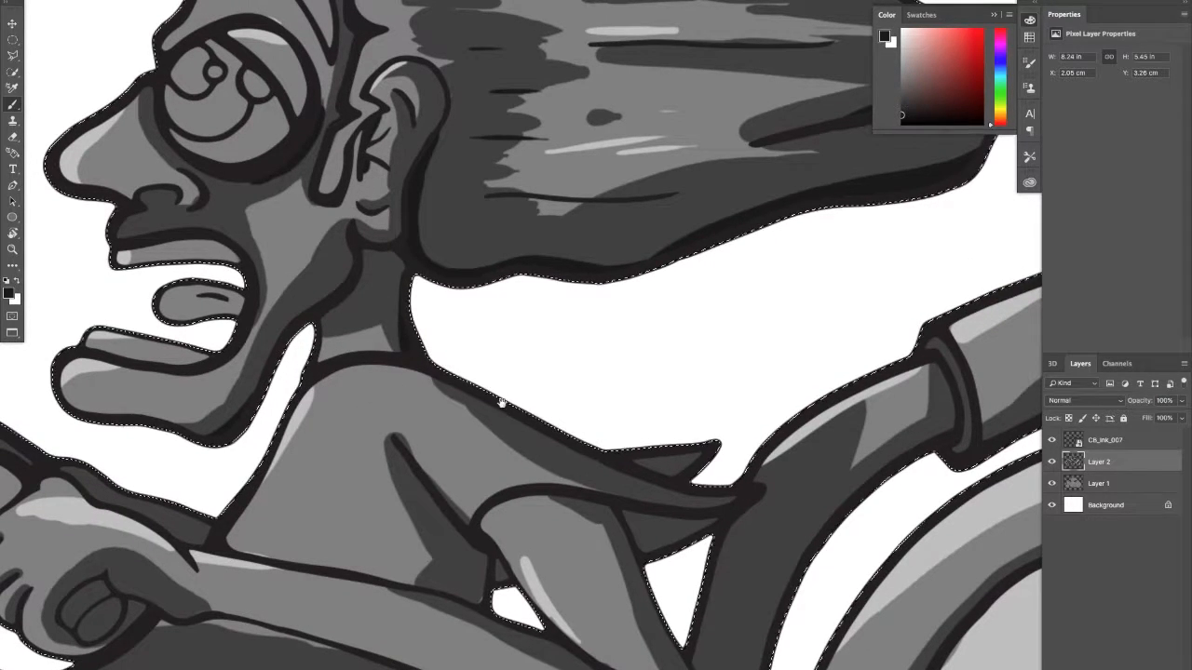
pyautogui.scroll(-3, 500, 398)
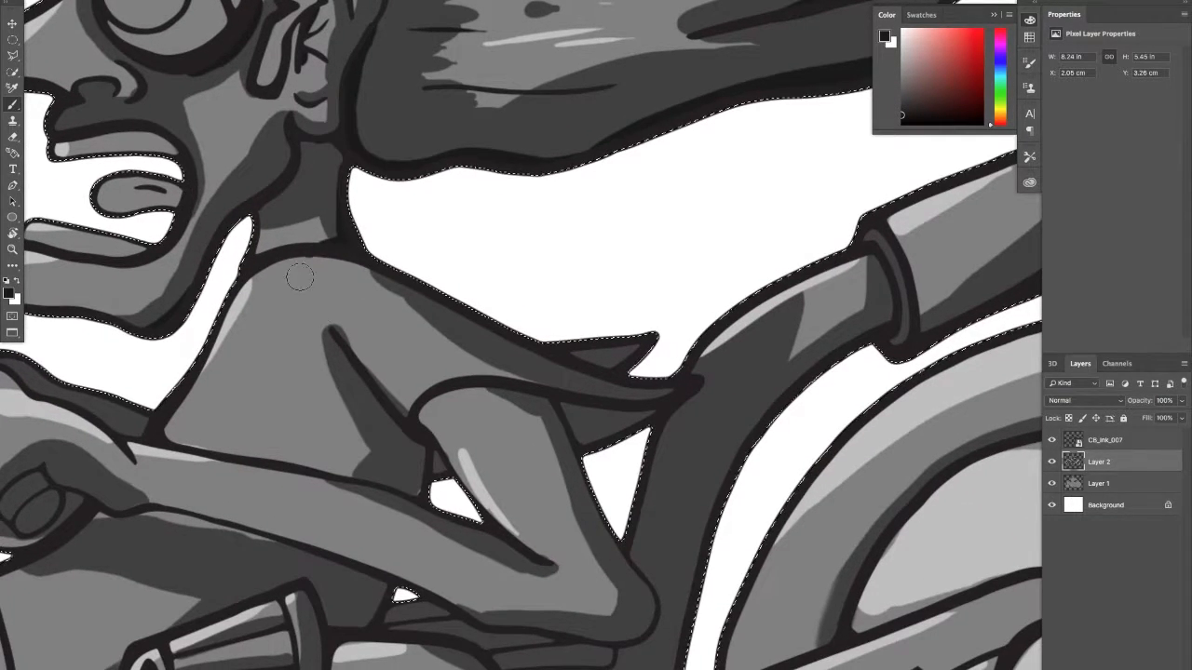
pyautogui.scroll(-1, 372, 270)
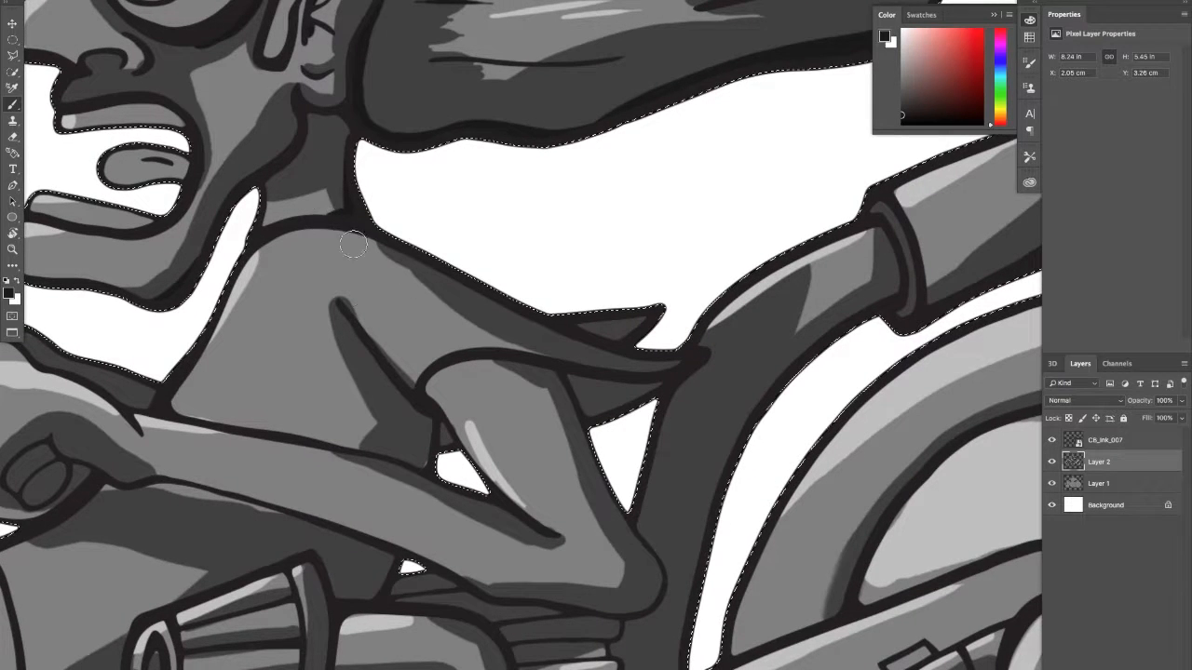
pyautogui.hscroll(3, 456, 345)
pyautogui.scroll(-2, 456, 345)
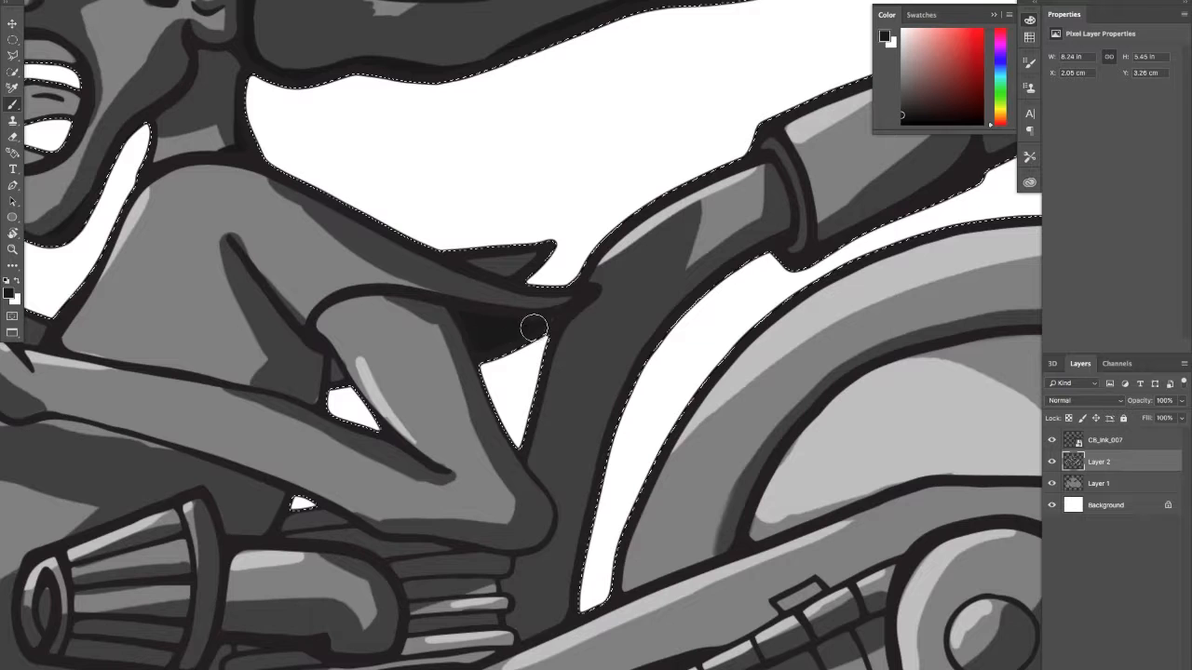
# Step: Paint near-black shadows in the gap between fork and fuel tank and beneath the foot on the front wheel
pyautogui.hscroll(-10, 389, 369)
pyautogui.scroll(-3, 388, 370)
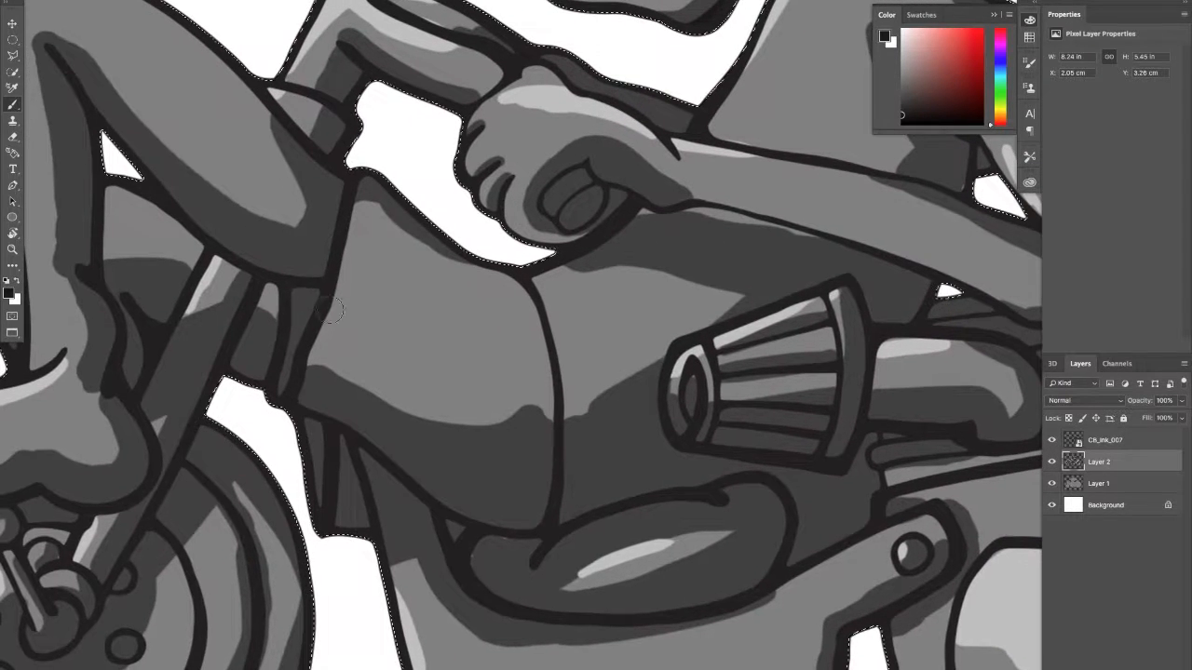
pyautogui.moveTo(300, 288)
pyautogui.mouseDown()
pyautogui.moveTo(294, 348)
pyautogui.moveTo(315, 444)
pyautogui.moveTo(422, 338)
pyautogui.moveTo(514, 341)
pyautogui.mouseUp()
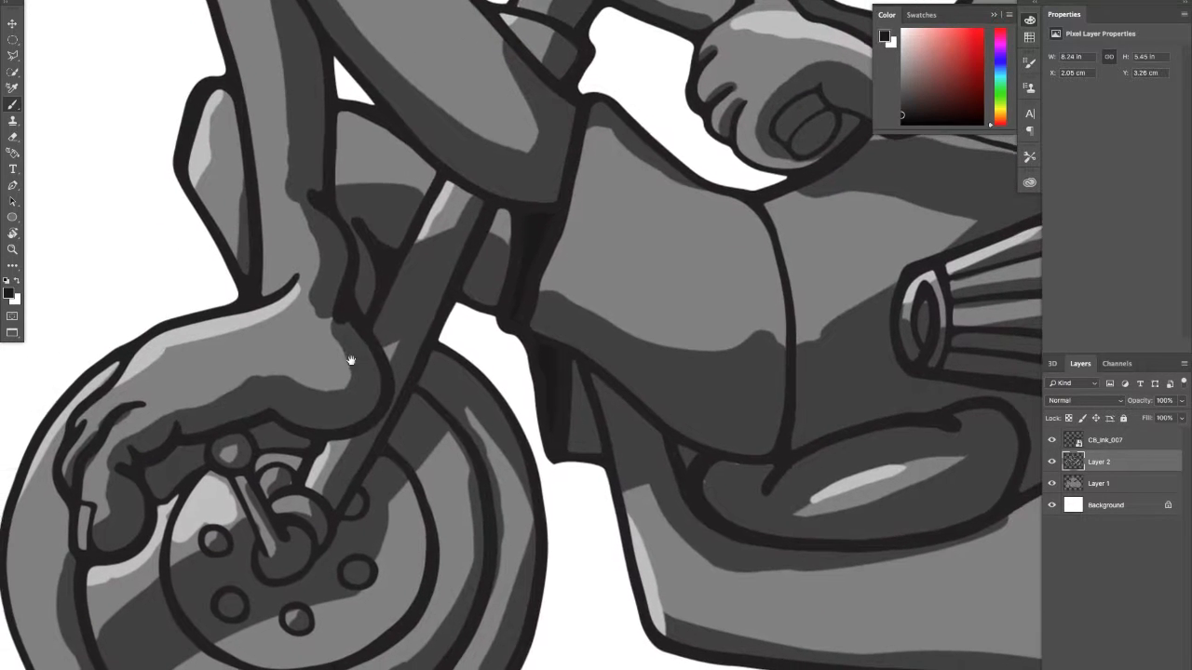
pyautogui.moveTo(168, 460)
pyautogui.mouseDown()
pyautogui.moveTo(143, 478)
pyautogui.moveTo(167, 449)
pyautogui.moveTo(234, 432)
pyautogui.mouseUp()
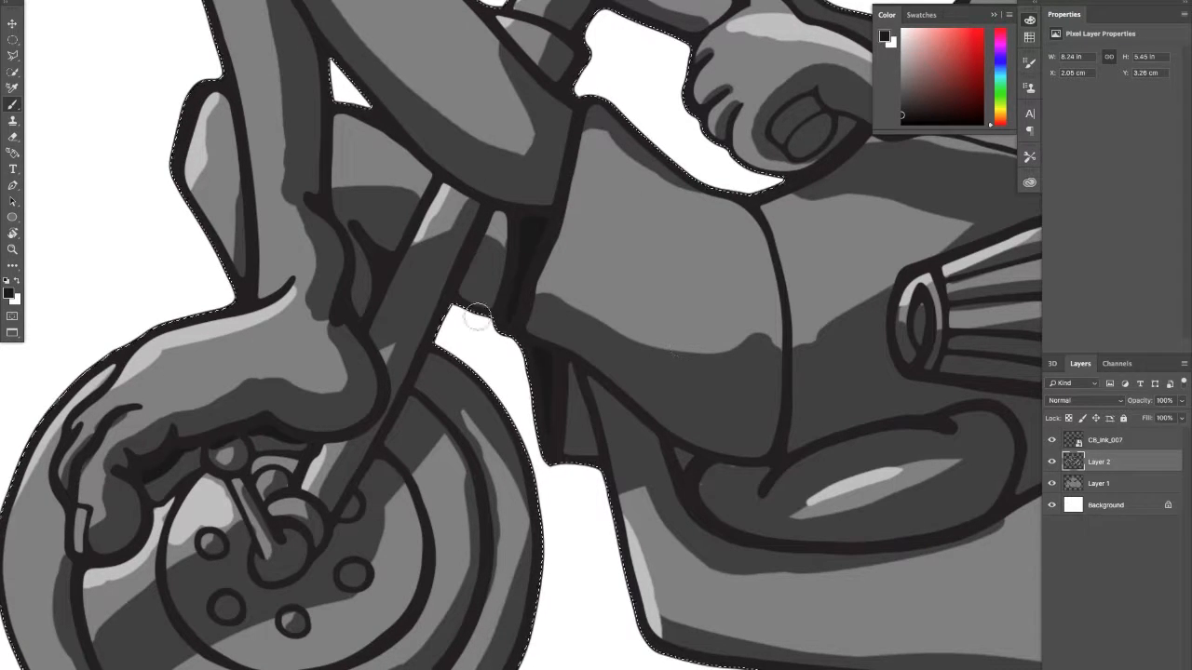
# Step: Paint a near-black shadow along the upper edge of the oval panel beneath the fuel tank
pyautogui.scroll(-5, 635, 222)
pyautogui.hscroll(10, 635, 222)
pyautogui.moveTo(546, 369); pyautogui.dragTo(577, 369)
pyautogui.moveTo(688, 342)
pyautogui.mouseDown()
pyautogui.moveTo(602, 366)
pyautogui.moveTo(720, 327)
pyautogui.moveTo(606, 371)
pyautogui.mouseUp()
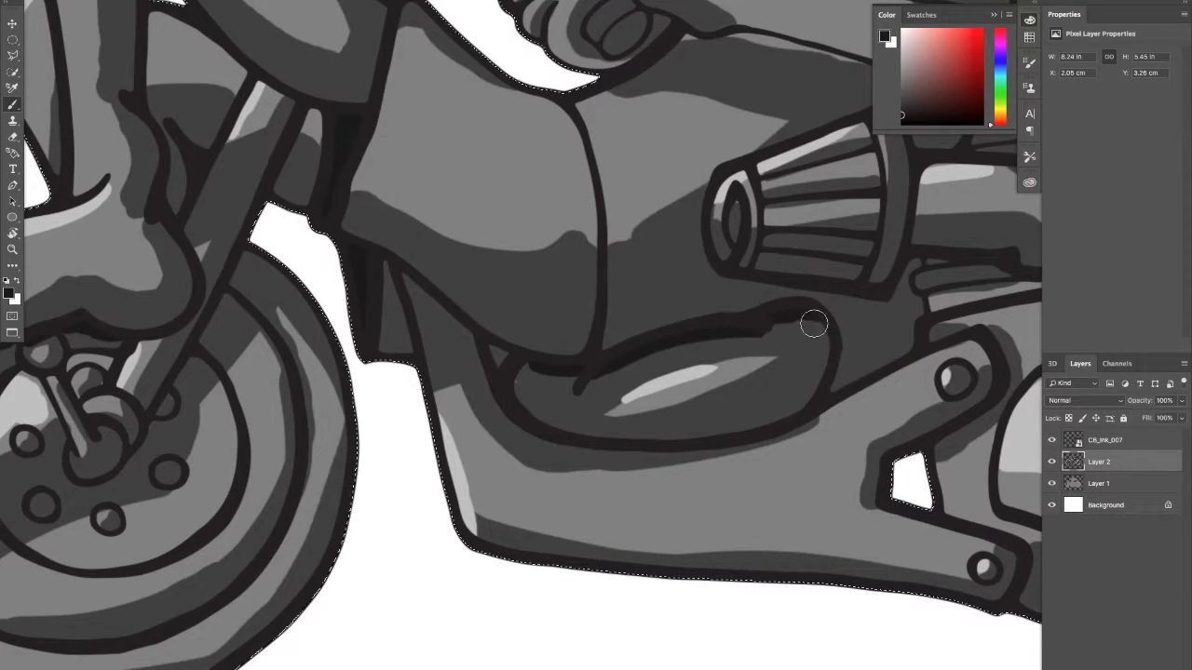
pyautogui.keyDown('alt'); pyautogui.click(548, 366); pyautogui.keyUp('alt')
pyautogui.moveTo(562, 367); pyautogui.dragTo(518, 383)
# Step: Fill the recess between the oval panel and the frame arm with near-black, up to the exhaust pipe
pyautogui.moveTo(646, 352); pyautogui.dragTo(532, 381)
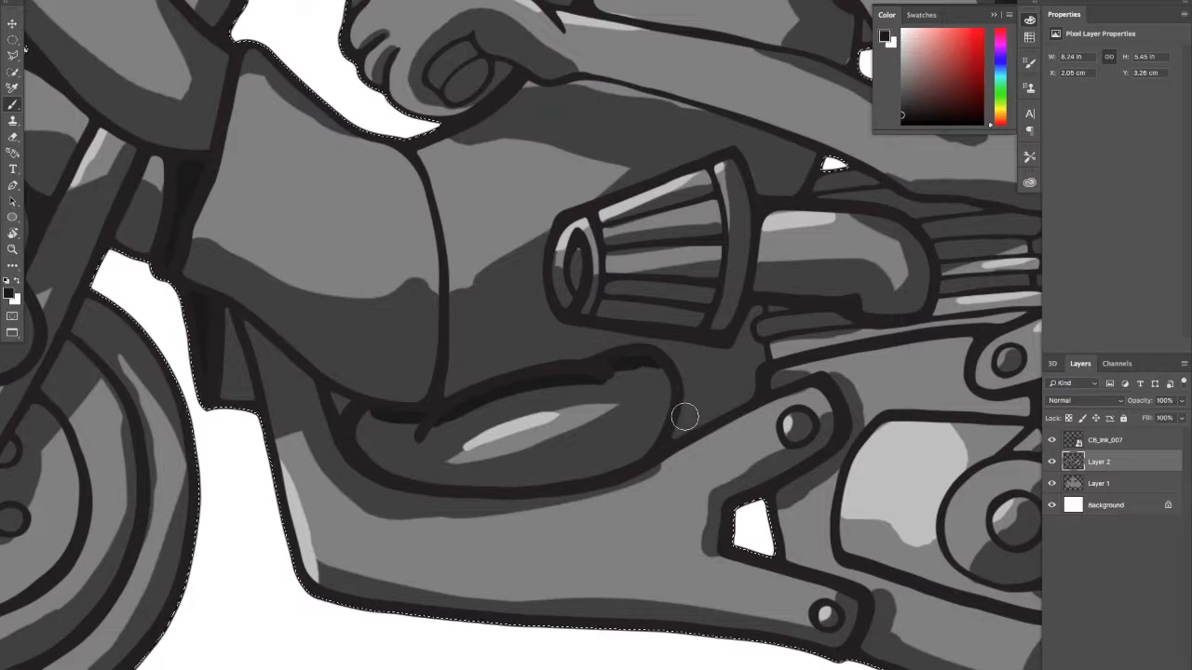
pyautogui.moveTo(759, 363)
pyautogui.mouseDown()
pyautogui.moveTo(670, 411)
pyautogui.moveTo(714, 393)
pyautogui.moveTo(673, 418)
pyautogui.moveTo(685, 420)
pyautogui.moveTo(745, 382)
pyautogui.moveTo(675, 431)
pyautogui.moveTo(697, 422)
pyautogui.moveTo(764, 360)
pyautogui.moveTo(715, 407)
pyautogui.mouseUp()
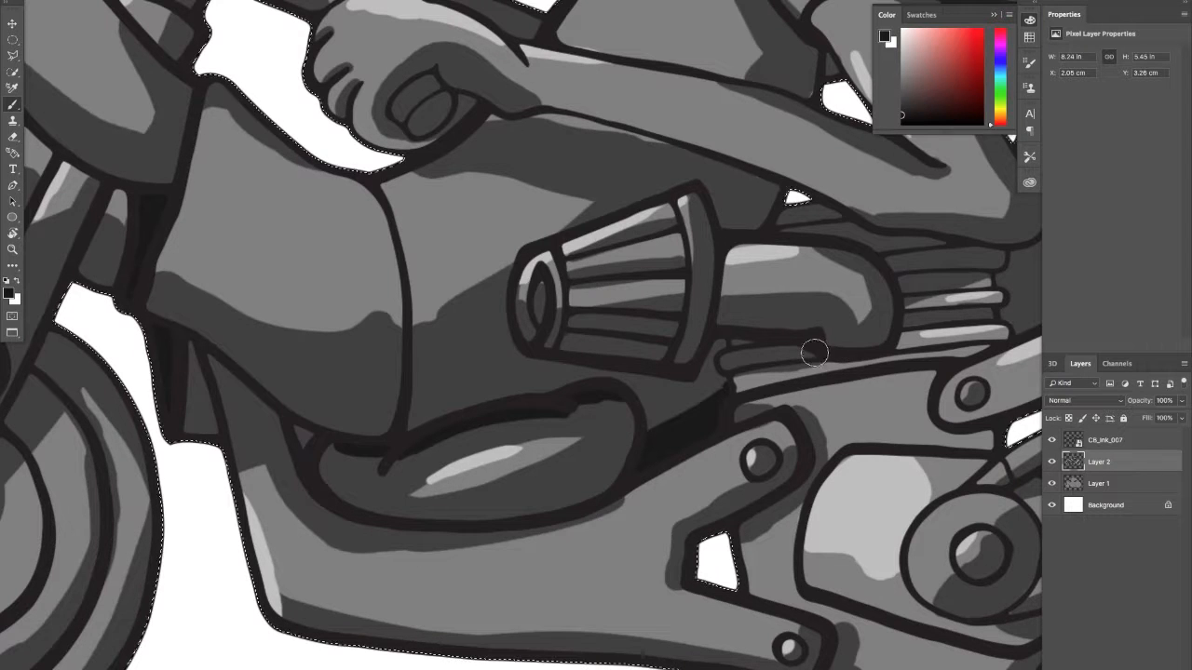
pyautogui.moveTo(808, 403); pyautogui.dragTo(735, 400)
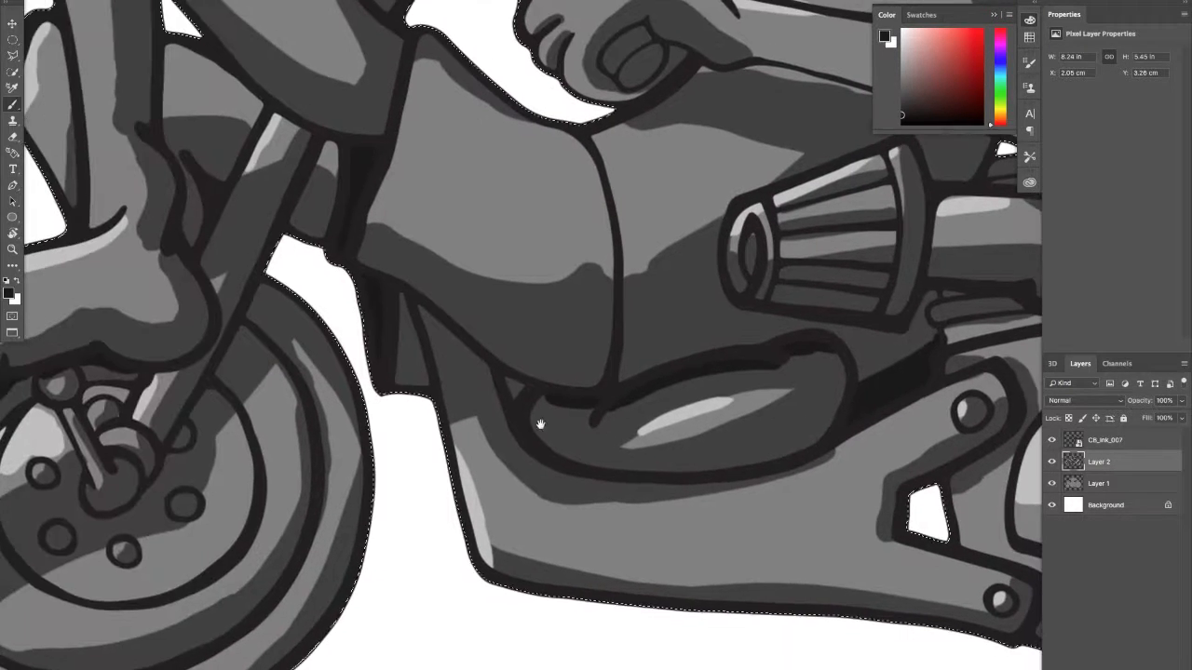
# Step: Paint a near-black shadow along the lower outer edge of the front tyre
pyautogui.moveTo(449, 397); pyautogui.dragTo(670, 347)
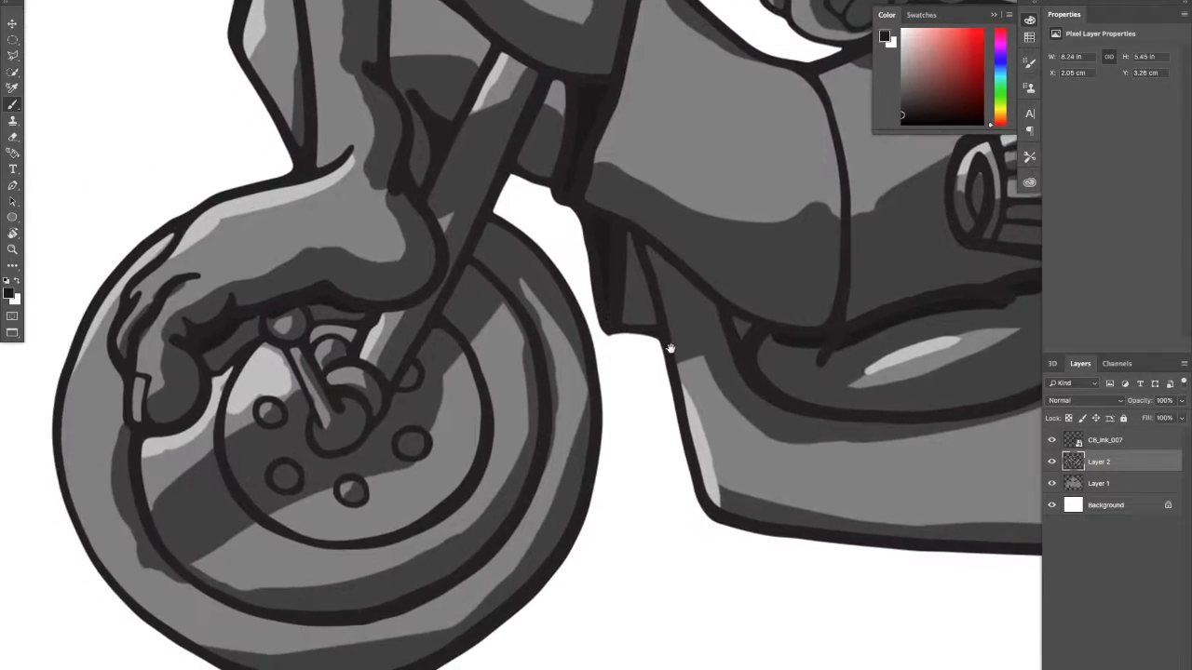
pyautogui.moveTo(559, 403); pyautogui.dragTo(540, 404)
pyautogui.moveTo(283, 656); pyautogui.dragTo(473, 641)
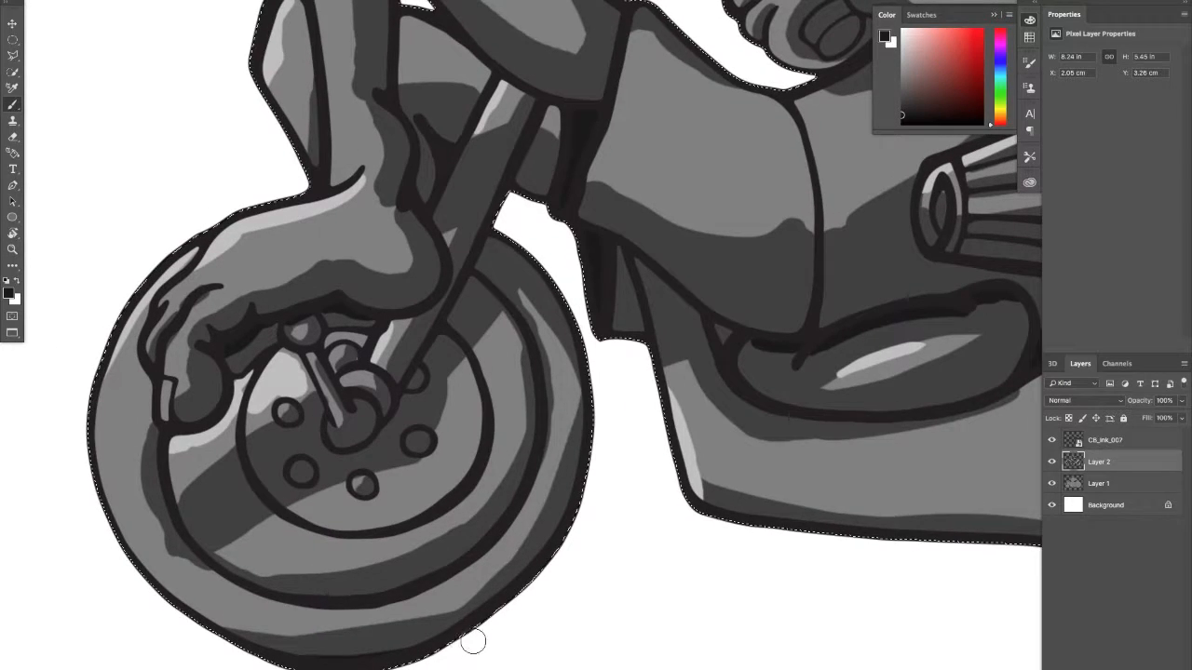
pyautogui.moveTo(612, 491); pyautogui.dragTo(452, 580)
# Step: Paint near-black shadows on the grip inside the rider's near fist and along the far forearm
pyautogui.moveTo(749, 323); pyautogui.dragTo(455, 516)
pyautogui.moveTo(376, 332); pyautogui.dragTo(400, 324)
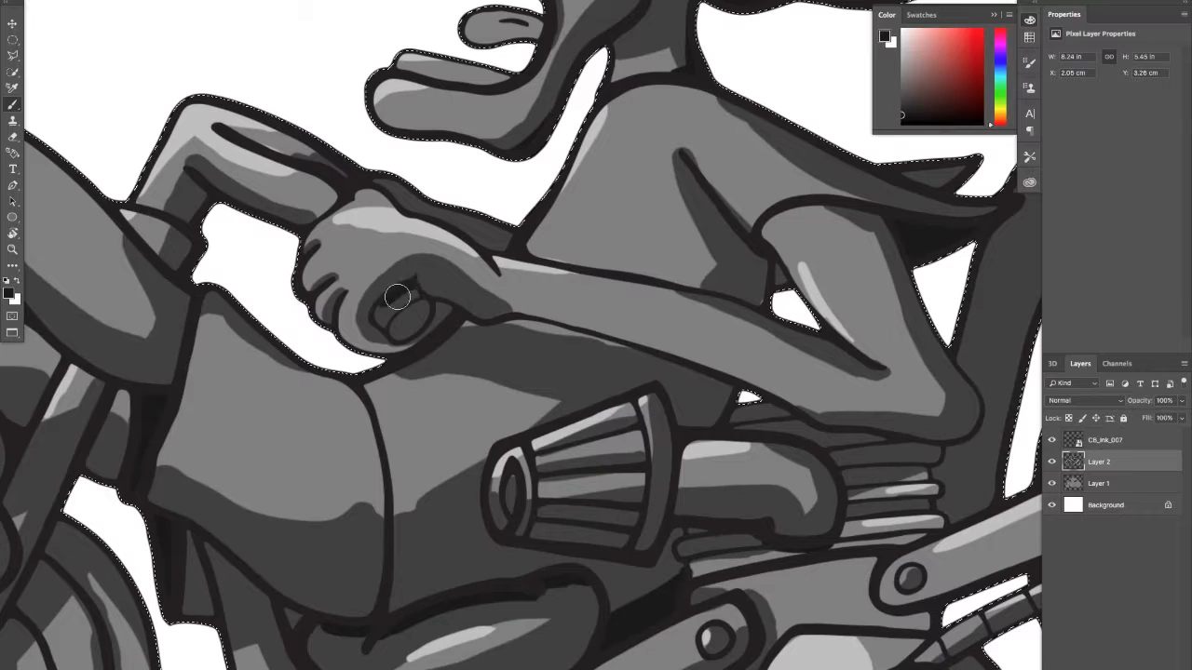
pyautogui.moveTo(335, 179); pyautogui.dragTo(431, 227)
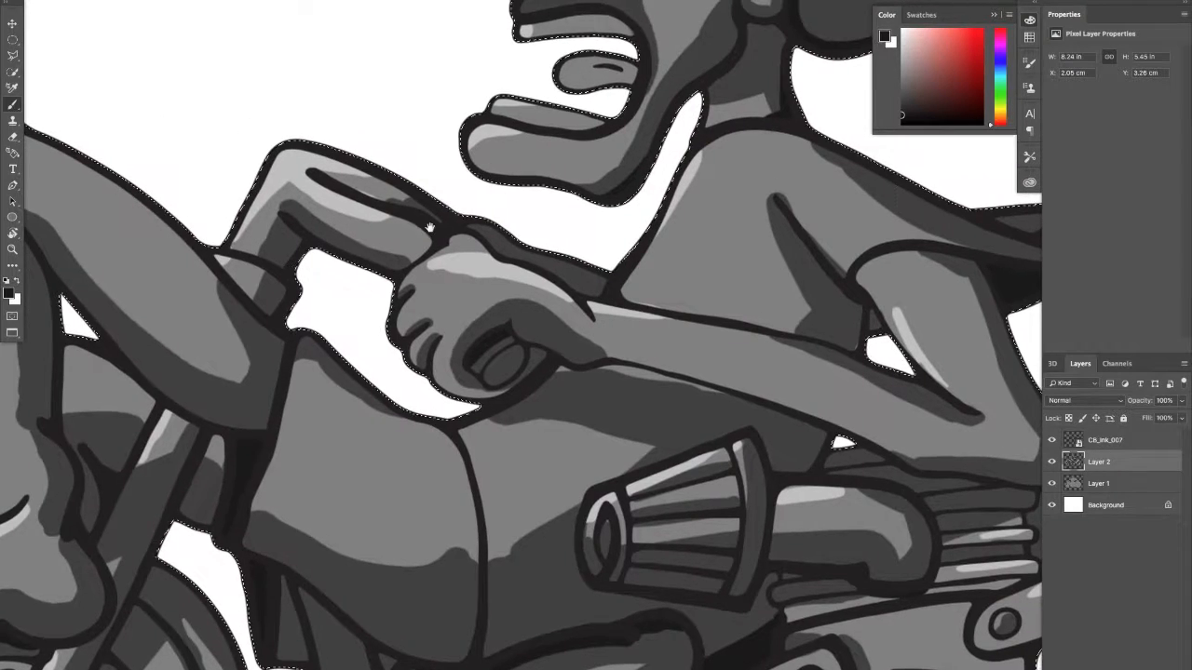
pyautogui.moveTo(594, 363); pyautogui.dragTo(319, 393)
pyautogui.moveTo(349, 212); pyautogui.dragTo(470, 354)
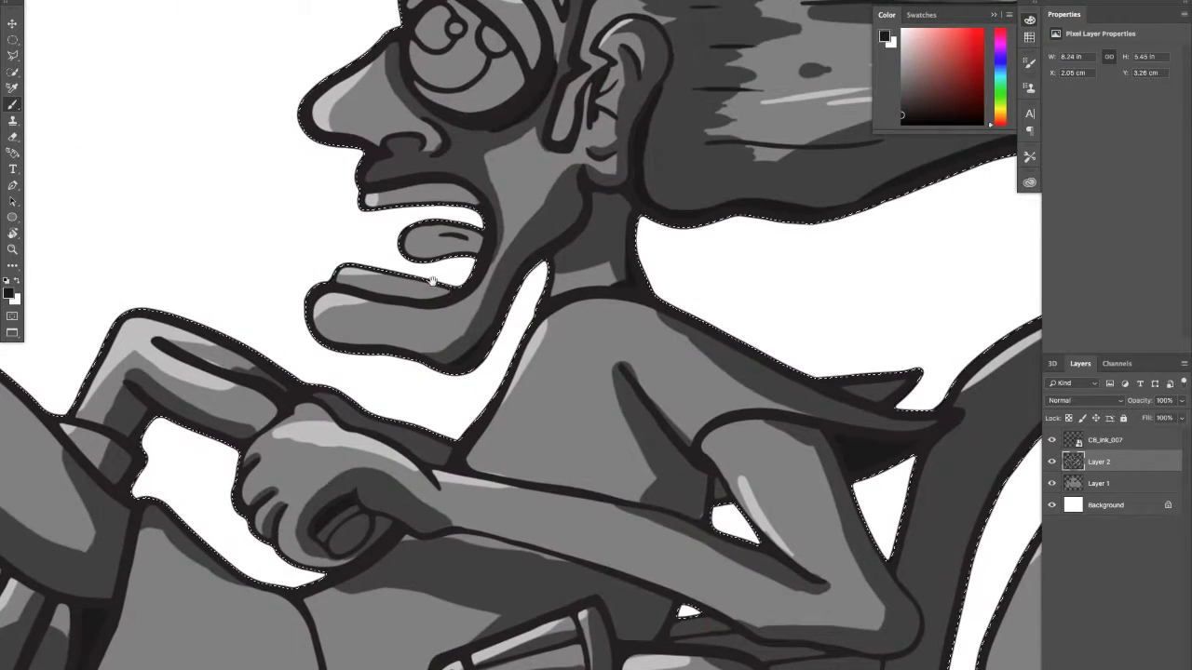
# Step: Paint a near-black deep shadow inside the rider's nostril
pyautogui.hotkey('ctrl', 'd')
pyautogui.moveTo(524, 219)
pyautogui.mouseDown()
pyautogui.moveTo(452, 268)
pyautogui.moveTo(449, 288)
pyautogui.mouseUp()
pyautogui.hotkey('ctrl', 'shift', 'd')
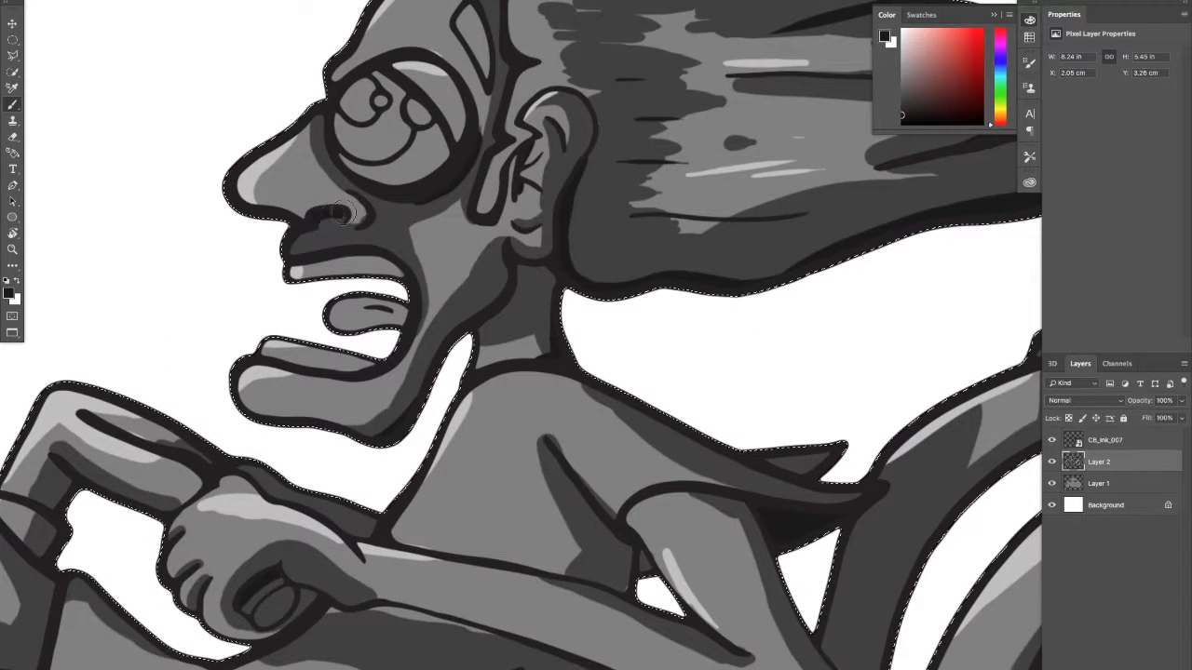
# Step: Paint a near-black shadow along the collar where the raised exhaust pipe meets its muffler
pyautogui.moveTo(457, 195); pyautogui.dragTo(429, 310)
pyautogui.moveTo(710, 462); pyautogui.dragTo(495, 335)
pyautogui.moveTo(719, 385)
pyautogui.mouseDown()
pyautogui.moveTo(365, 328)
pyautogui.moveTo(509, 265)
pyautogui.moveTo(542, 238)
pyautogui.mouseUp()
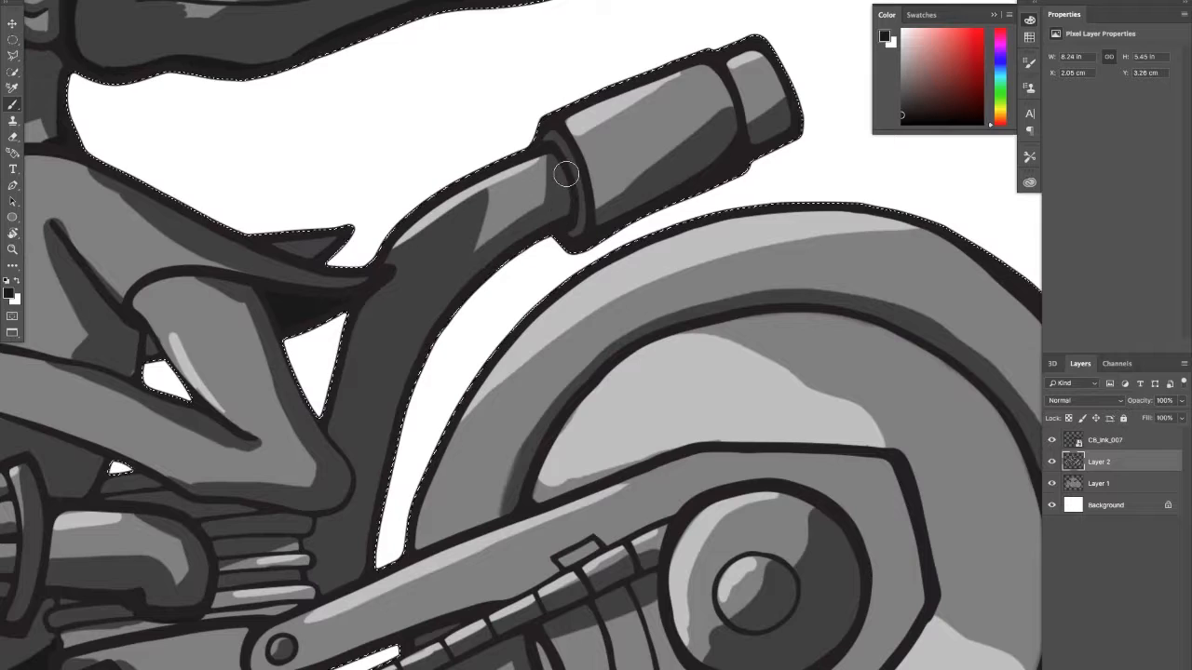
# Step: Paint near-black shadows in the recesses beneath both chain runs, between the small sprocket and the rear hub
pyautogui.moveTo(417, 346); pyautogui.dragTo(316, 200)
pyautogui.moveTo(399, 508); pyautogui.dragTo(335, 423)
pyautogui.moveTo(255, 458); pyautogui.dragTo(398, 376)
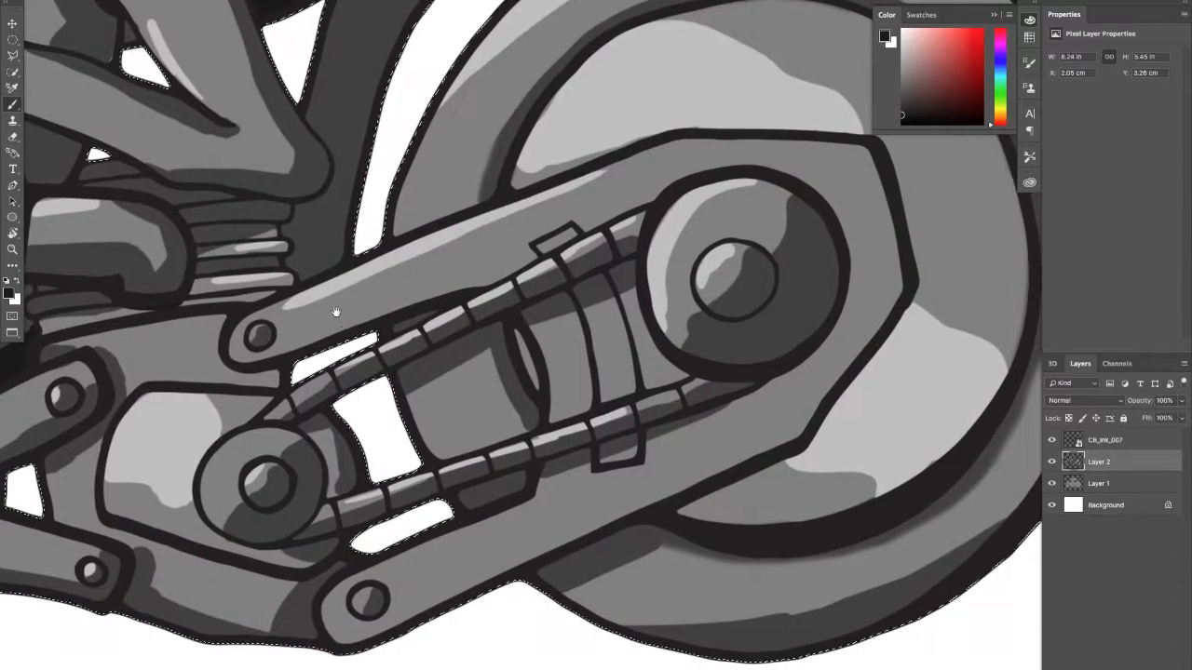
pyautogui.moveTo(335, 311); pyautogui.dragTo(350, 304)
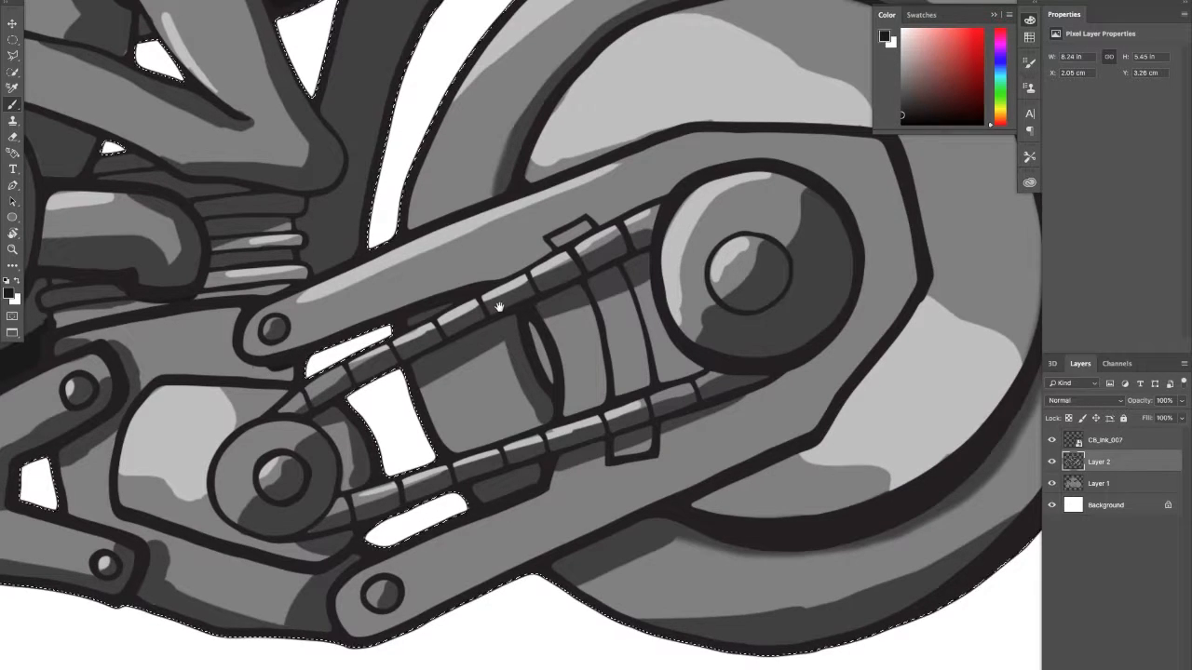
pyautogui.moveTo(457, 339); pyautogui.dragTo(382, 361)
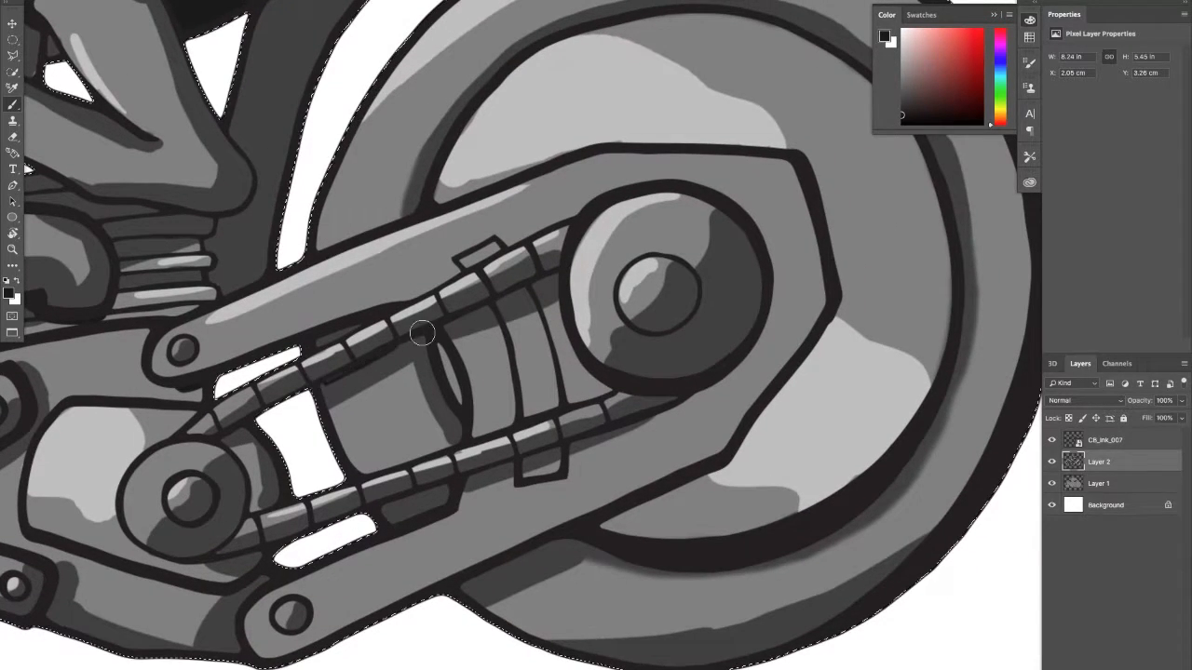
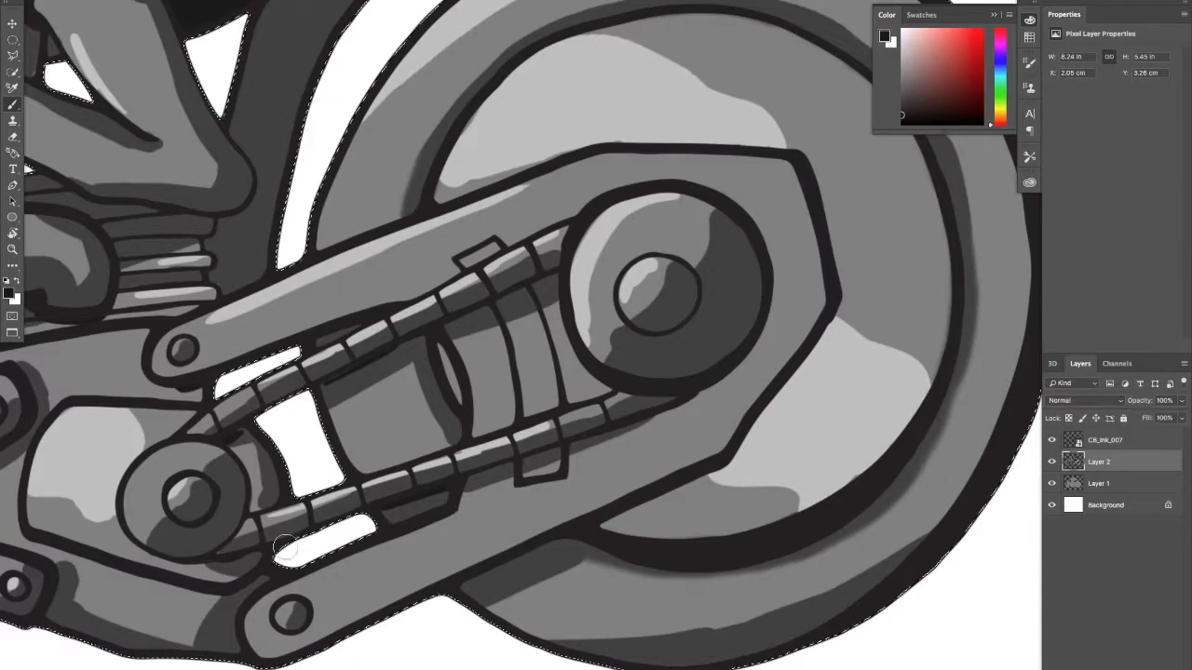
pyautogui.moveTo(475, 430)
pyautogui.mouseDown()
pyautogui.moveTo(303, 424)
pyautogui.moveTo(380, 401)
pyautogui.mouseUp()
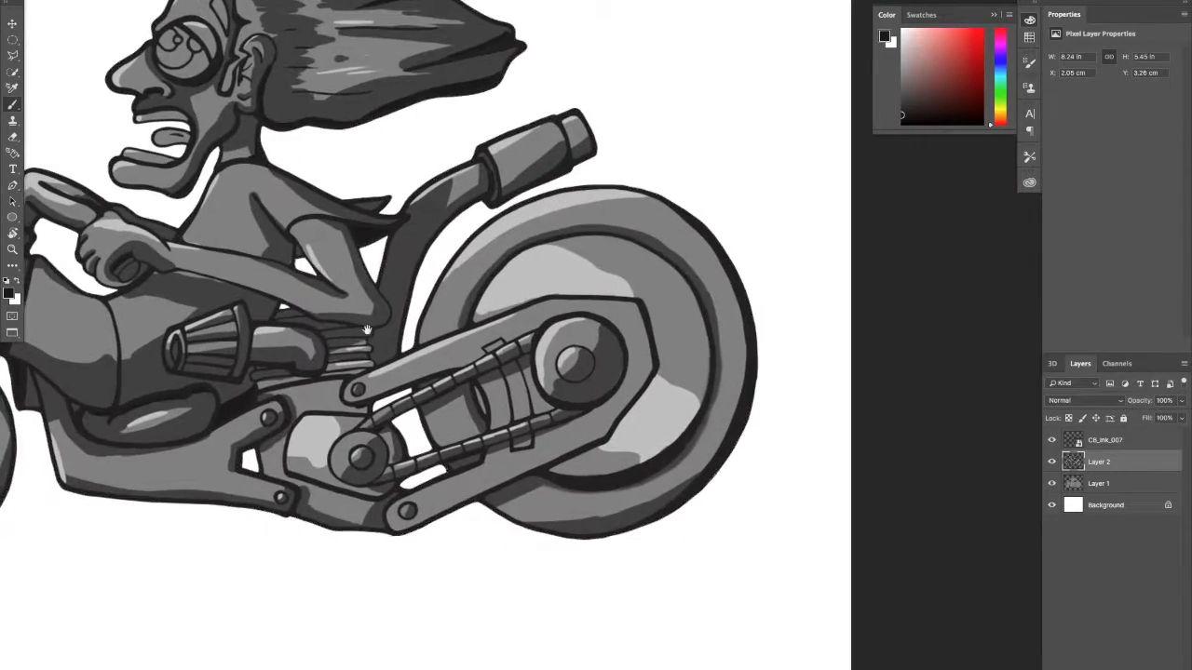
# Step: Paint near-black shadows in the shirt fold beside the armpit and in the gap beneath the near forearm
pyautogui.moveTo(328, 262)
pyautogui.mouseDown()
pyautogui.moveTo(468, 310)
pyautogui.moveTo(427, 286)
pyautogui.moveTo(493, 284)
pyautogui.mouseUp()
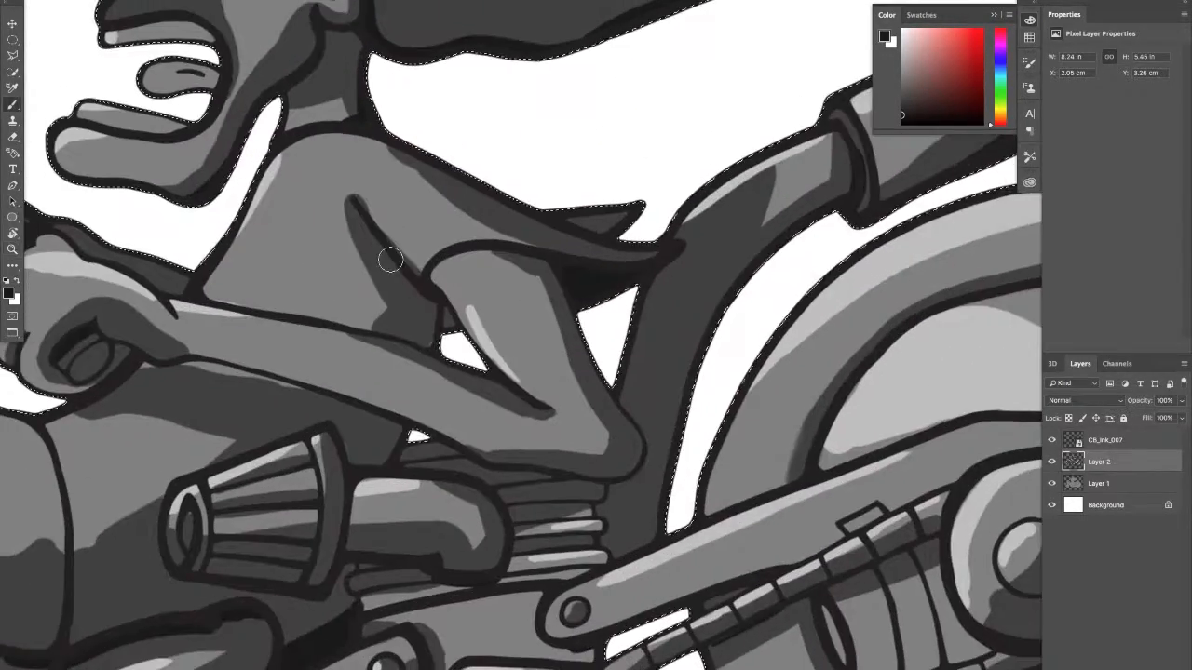
pyautogui.moveTo(416, 297)
pyautogui.mouseDown()
pyautogui.moveTo(405, 270)
pyautogui.moveTo(427, 320)
pyautogui.mouseUp()
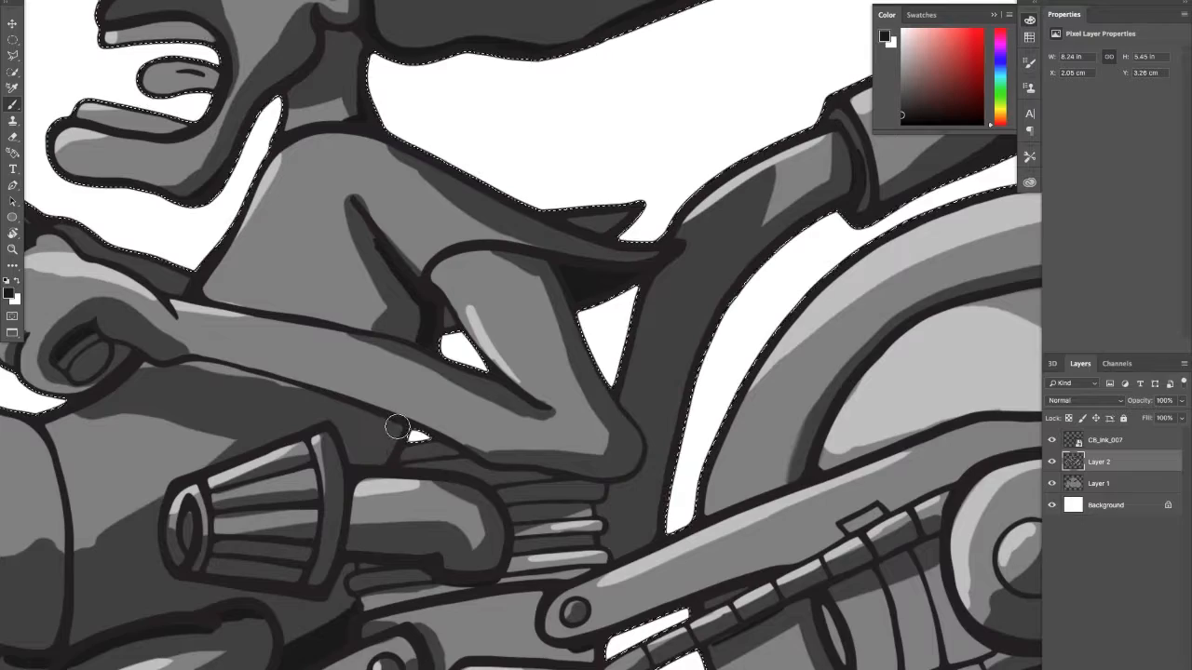
pyautogui.moveTo(353, 414)
pyautogui.mouseDown()
pyautogui.moveTo(503, 407)
pyautogui.moveTo(504, 351)
pyautogui.mouseUp()
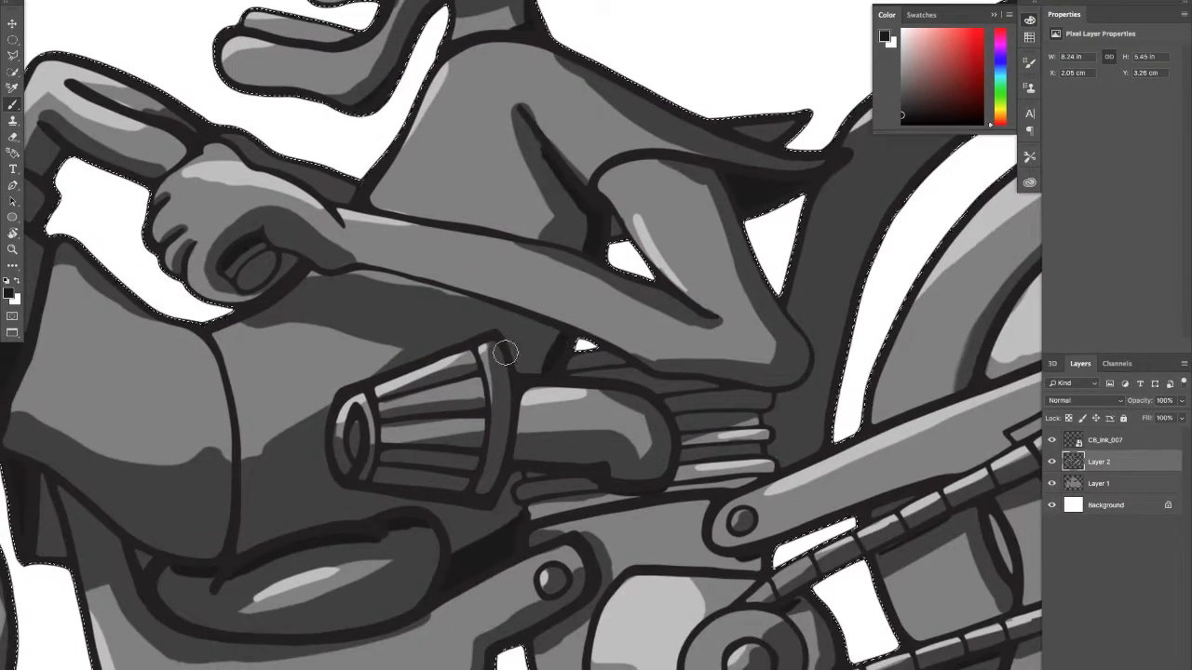
# Step: Paint near-black shadows on the engine parts under the rider's elbow and along the underside of the pipe behind the air filter
pyautogui.moveTo(582, 352); pyautogui.dragTo(493, 350)
pyautogui.moveTo(583, 331)
pyautogui.mouseDown()
pyautogui.moveTo(525, 342)
pyautogui.moveTo(543, 337)
pyautogui.moveTo(609, 367)
pyautogui.mouseUp()
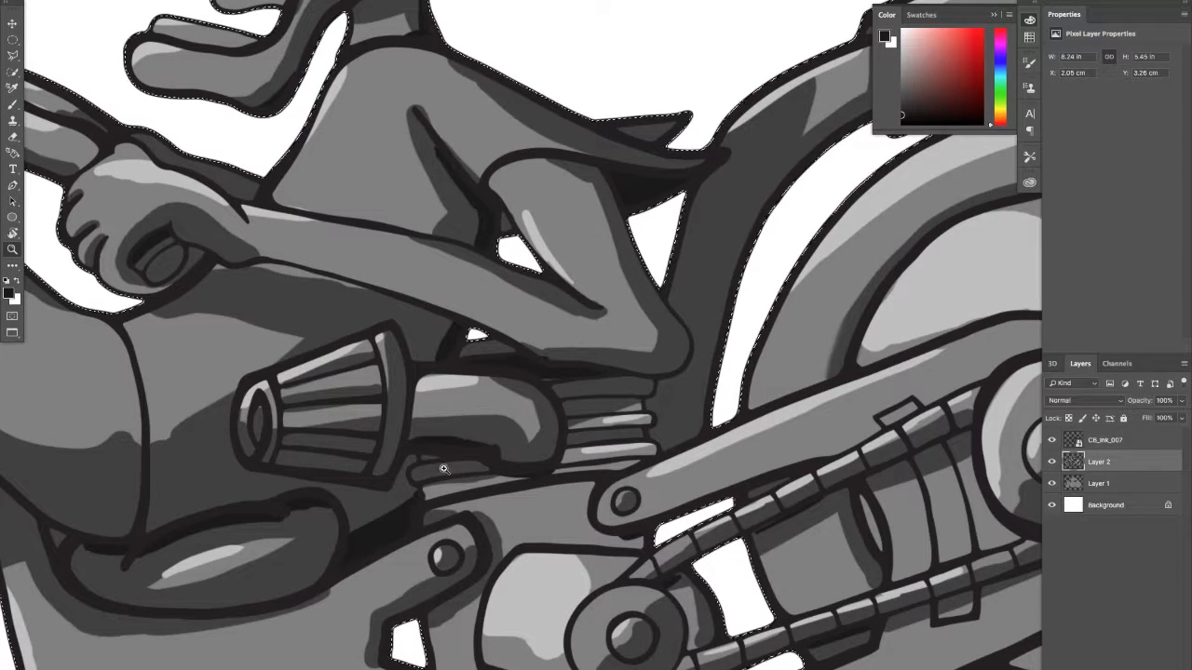
pyautogui.press('b')
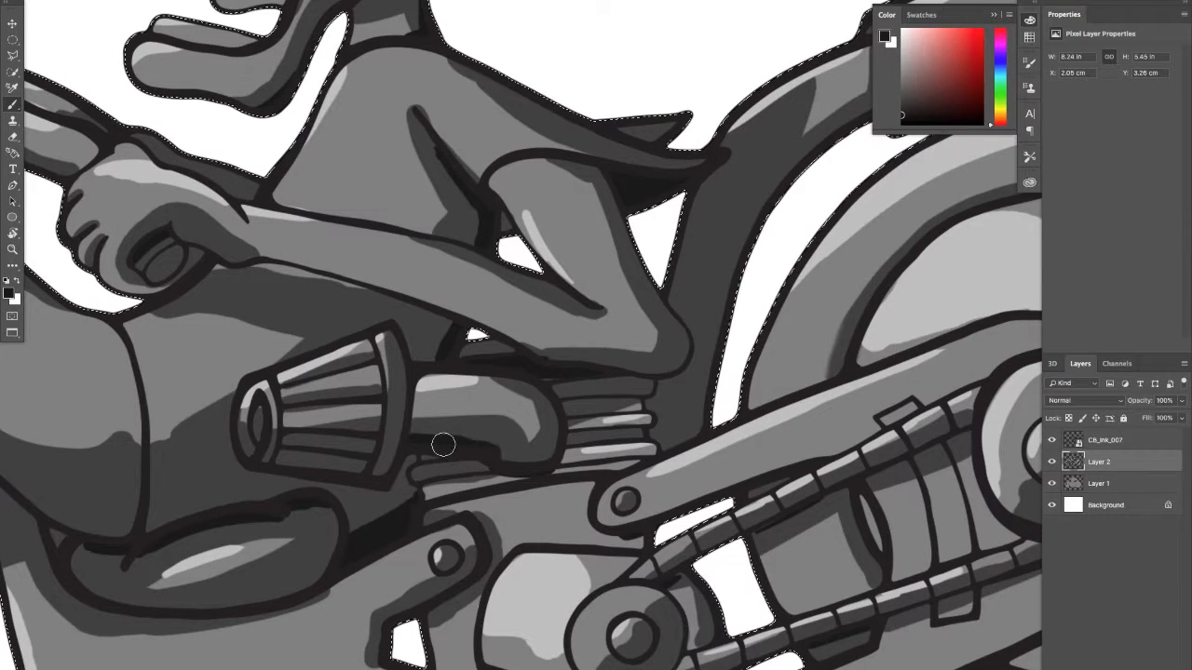
pyautogui.moveTo(492, 452); pyautogui.dragTo(415, 444)
pyautogui.press('z')
pyautogui.moveTo(550, 438); pyautogui.dragTo(430, 433)
pyautogui.press('b')
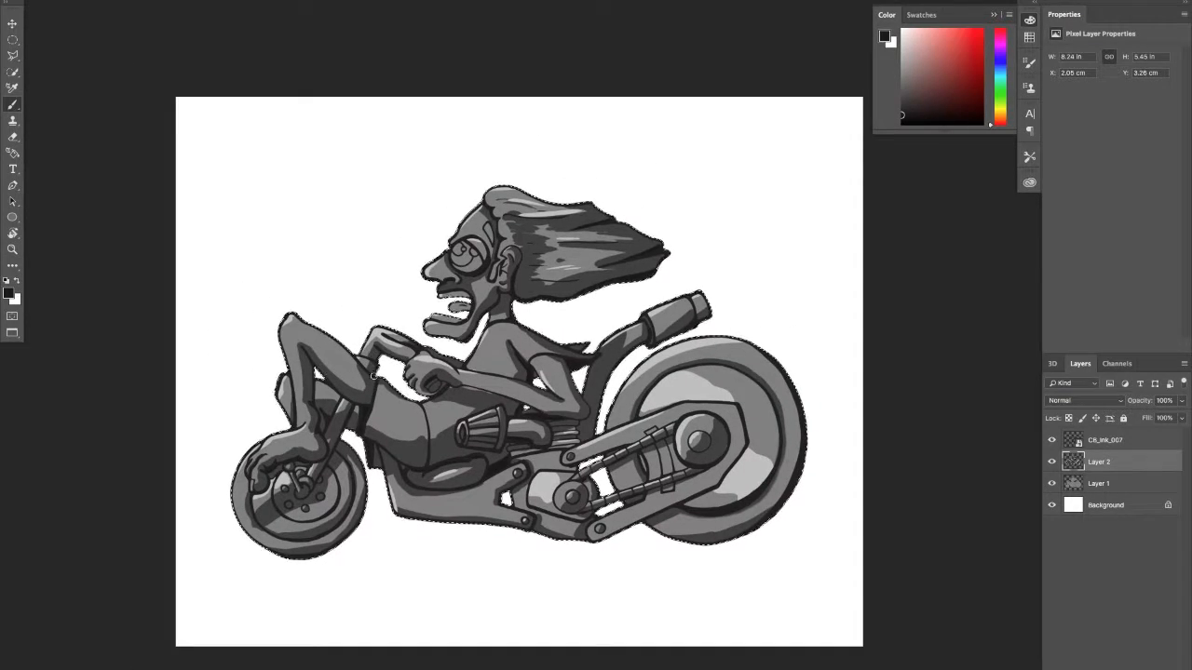
# Step: Paint a near-black shadow in the crease behind the rider's bent knee and down the back of the calf
pyautogui.press('z')
pyautogui.moveTo(405, 366); pyautogui.dragTo(512, 367)
pyautogui.press('b')
pyautogui.moveTo(167, 400); pyautogui.dragTo(395, 301)
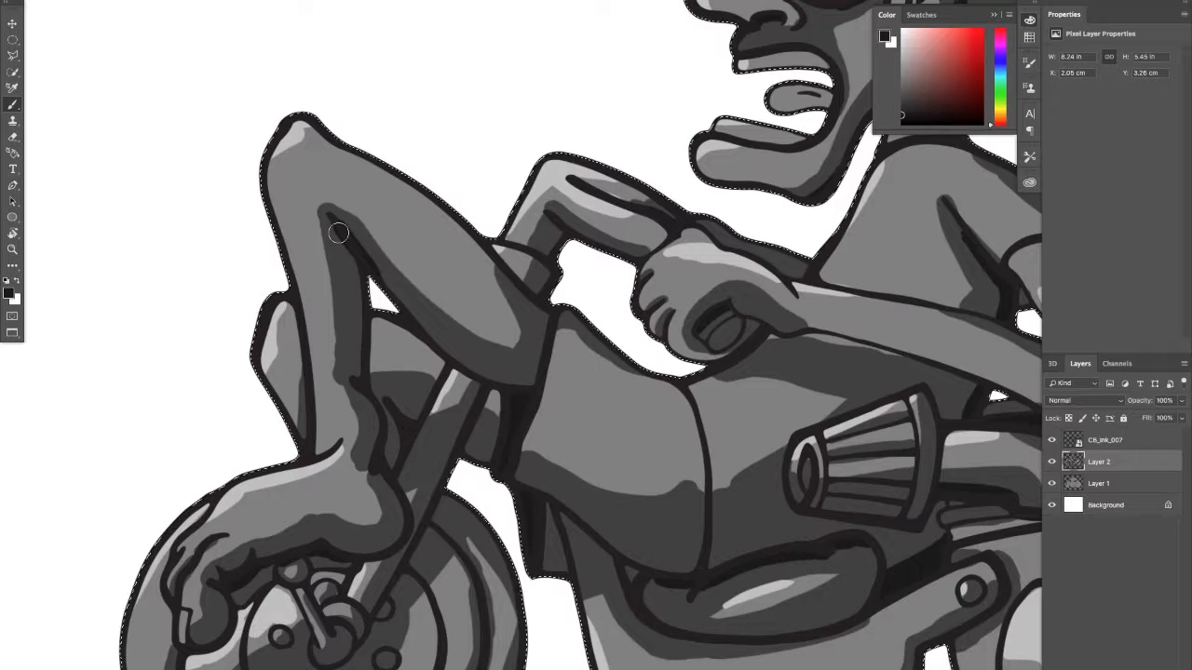
pyautogui.moveTo(338, 233); pyautogui.dragTo(355, 268)
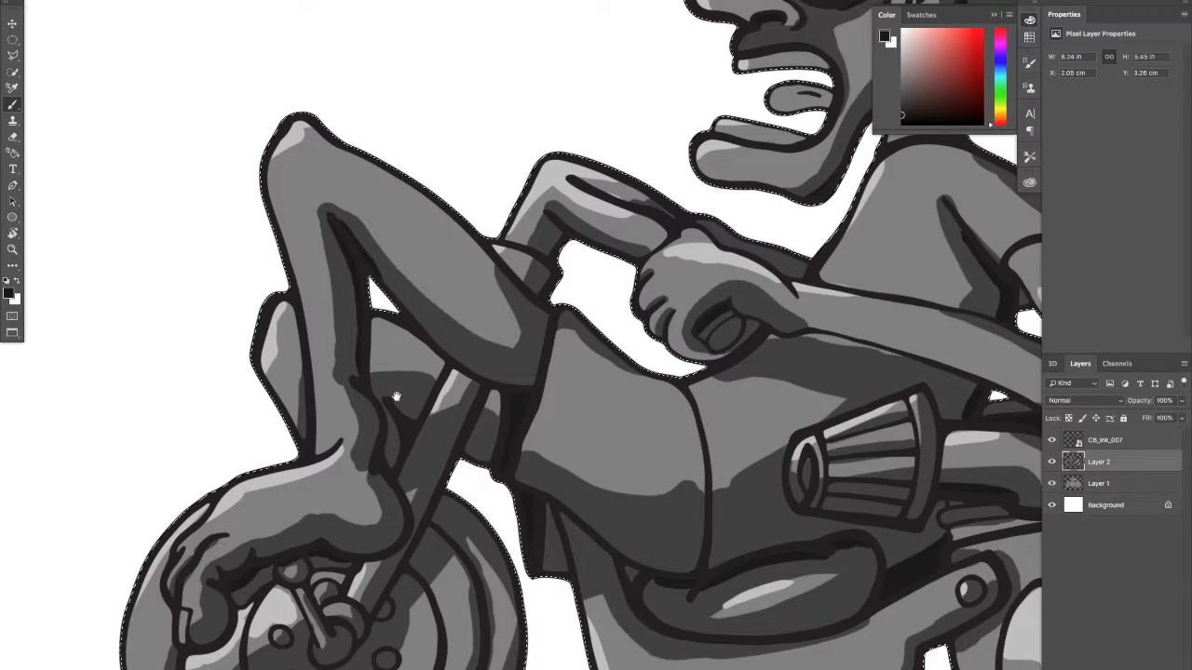
pyautogui.press('super+z')
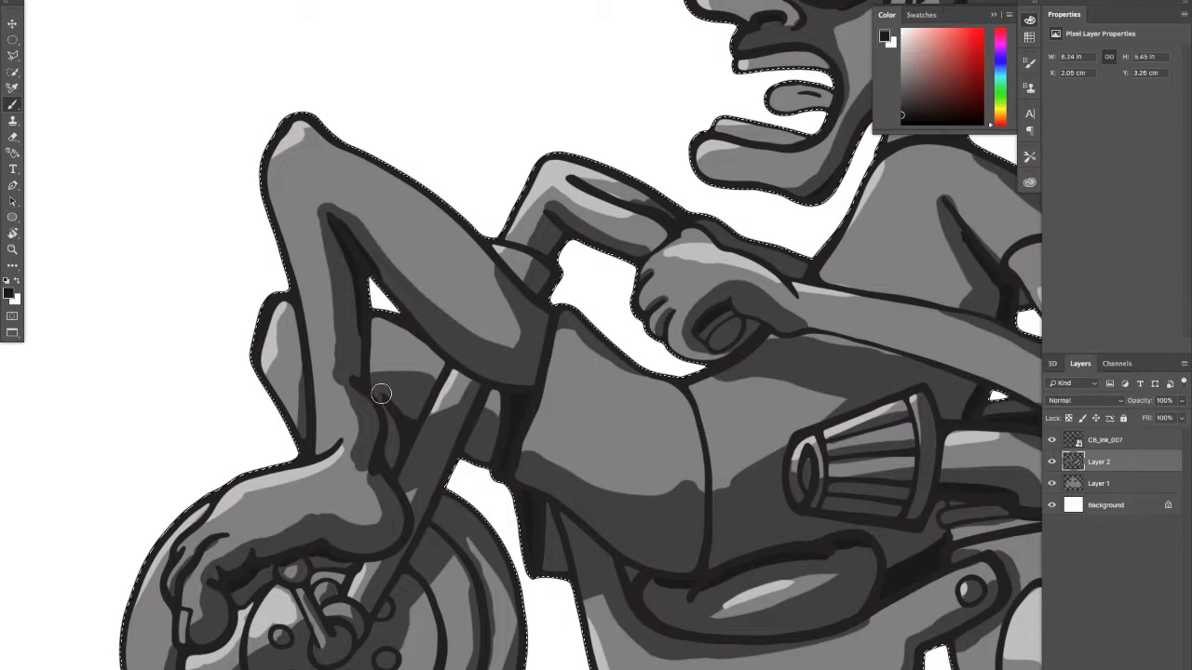
# Step: Paint near-black shadows on the far leg behind the ankle and beneath the foot above the front hub
pyautogui.moveTo(380, 394); pyautogui.dragTo(415, 415)
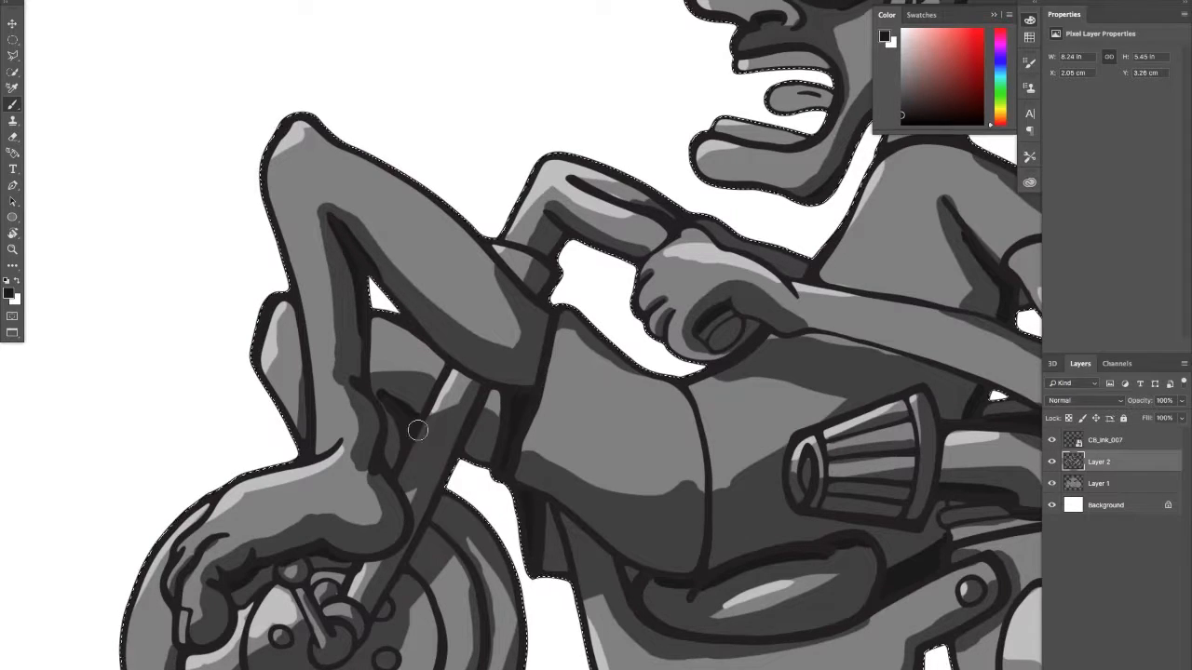
pyautogui.moveTo(366, 496)
pyautogui.mouseDown()
pyautogui.moveTo(480, 314)
pyautogui.moveTo(385, 400)
pyautogui.moveTo(394, 413)
pyautogui.moveTo(377, 406)
pyautogui.moveTo(386, 346)
pyautogui.mouseUp()
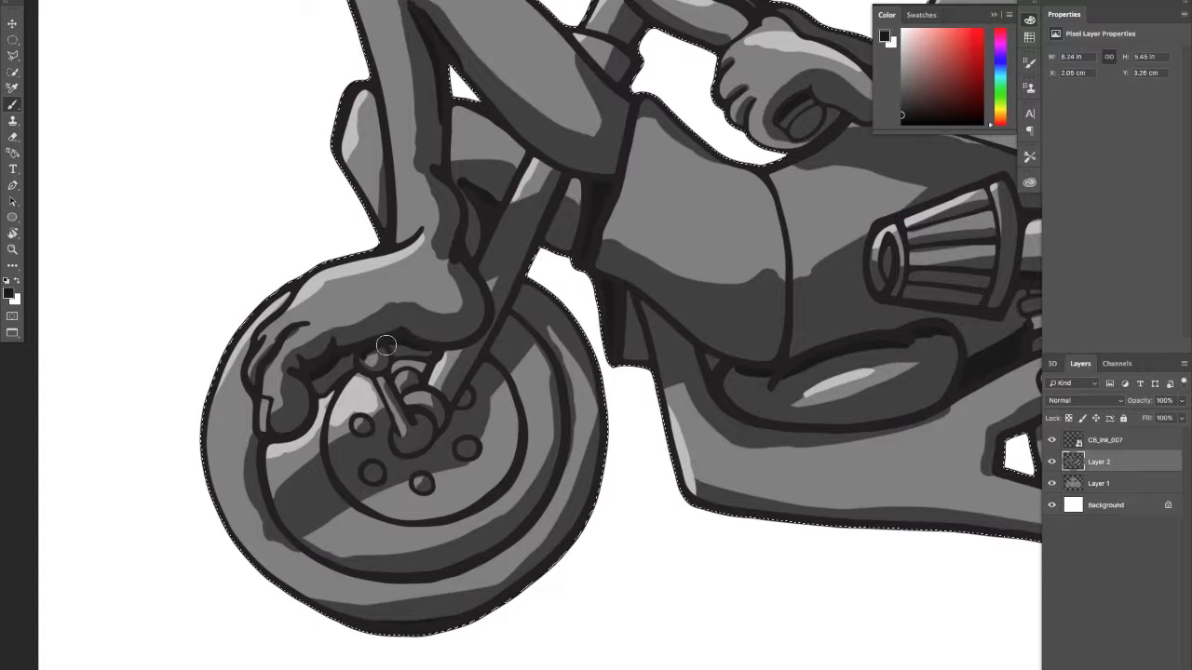
pyautogui.moveTo(441, 424)
pyautogui.mouseDown()
pyautogui.moveTo(473, 380)
pyautogui.moveTo(434, 390)
pyautogui.moveTo(439, 359)
pyautogui.mouseUp()
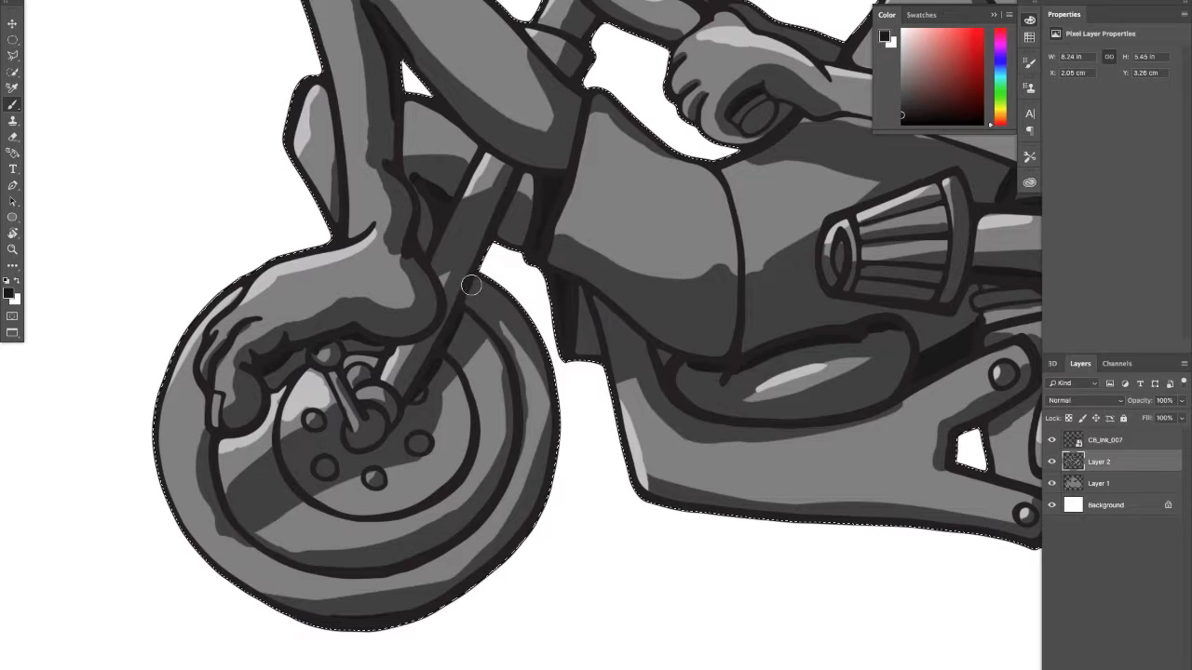
# Step: Paint a near-black shadow in the recess under the fuel tank's front edge, and sample the dark grey shadow colour
pyautogui.hscroll(5, 422, 397)
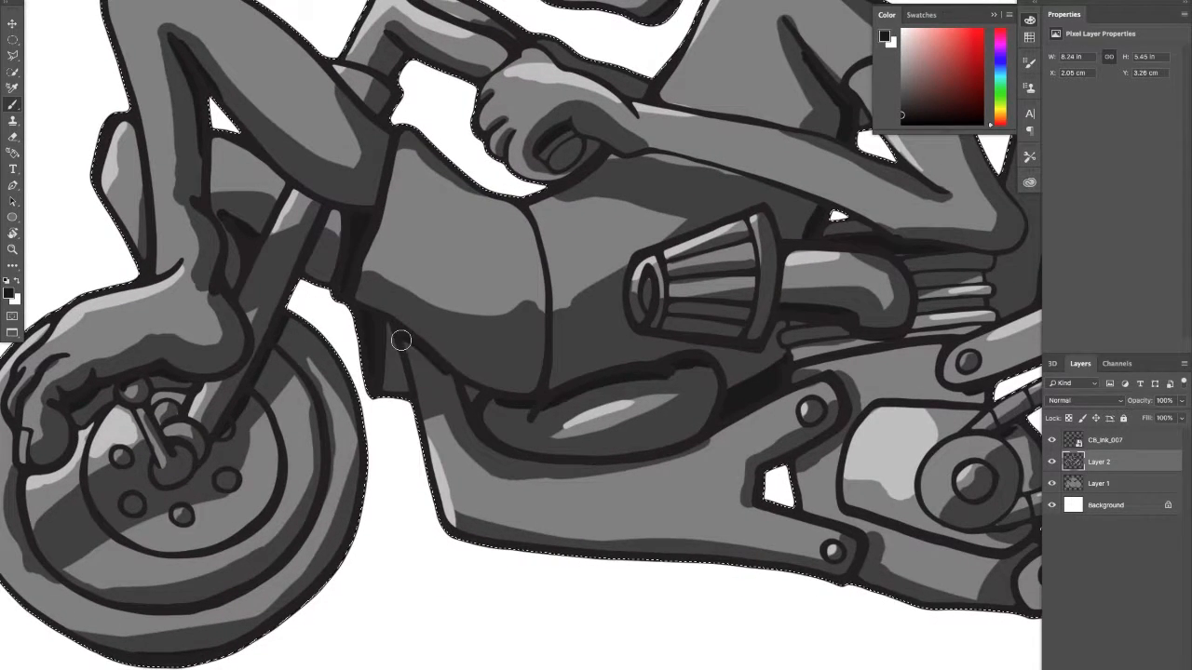
pyautogui.press(']')
pyautogui.press(']')
pyautogui.press(']')
pyautogui.press(']')
pyautogui.press(']')
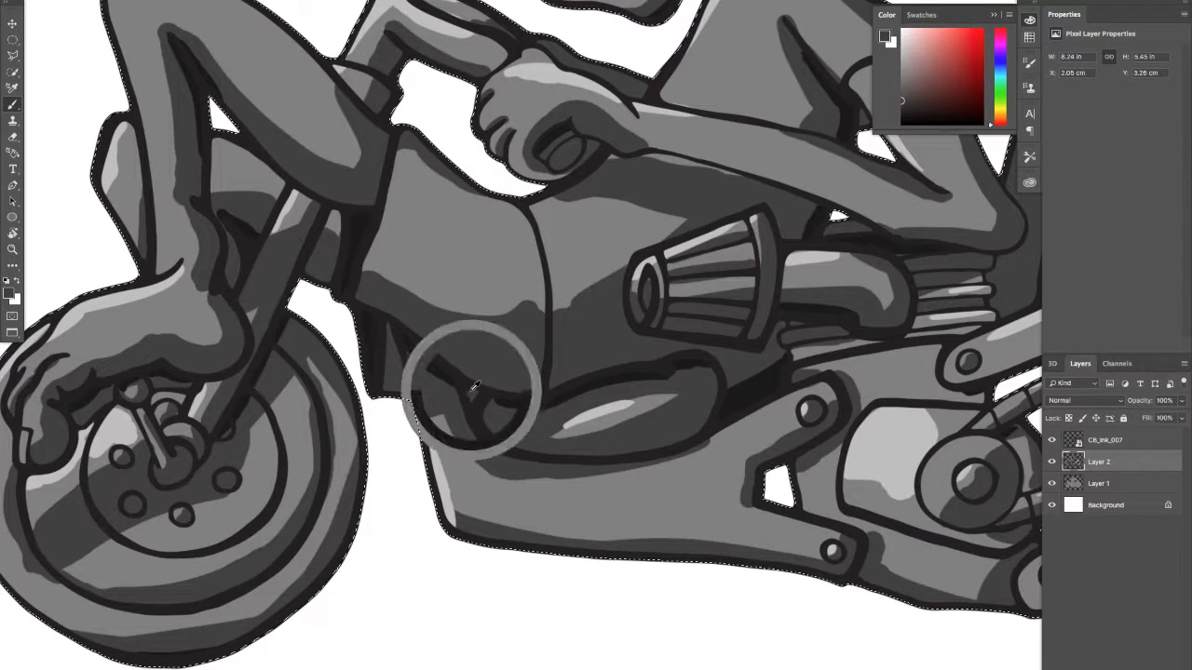
pyautogui.moveTo(577, 380); pyautogui.dragTo(523, 401)
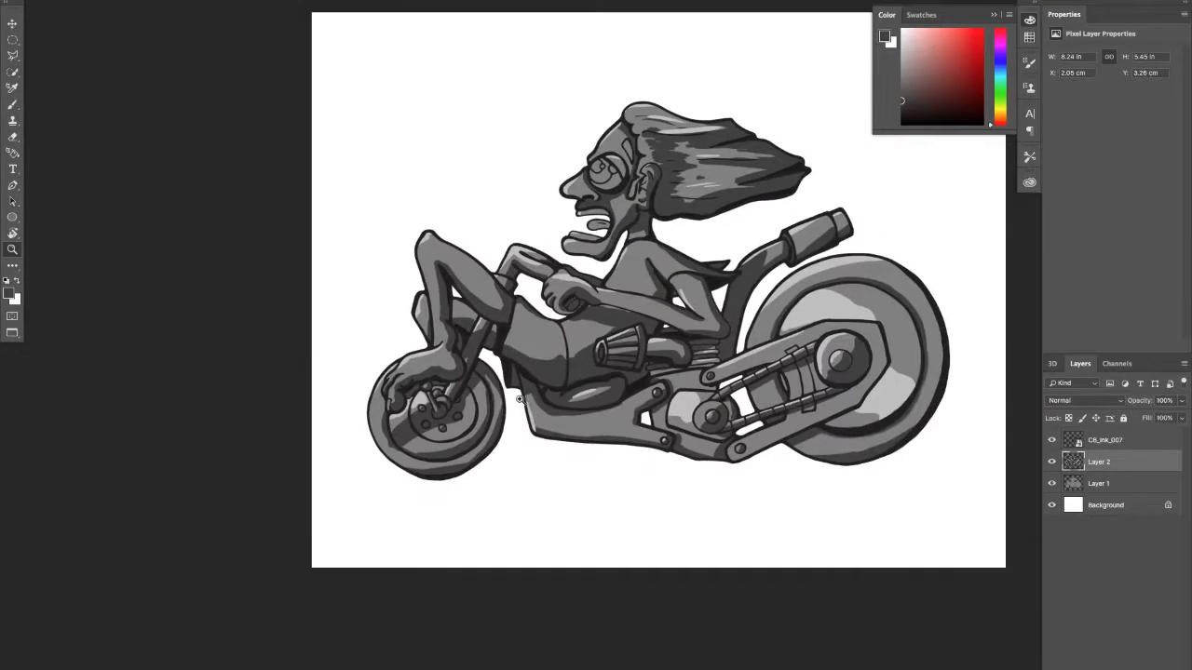
pyautogui.moveTo(633, 351); pyautogui.dragTo(497, 379)
pyautogui.moveTo(503, 375)
pyautogui.mouseDown()
pyautogui.moveTo(534, 371)
pyautogui.moveTo(491, 369)
pyautogui.moveTo(516, 361)
pyautogui.mouseUp()
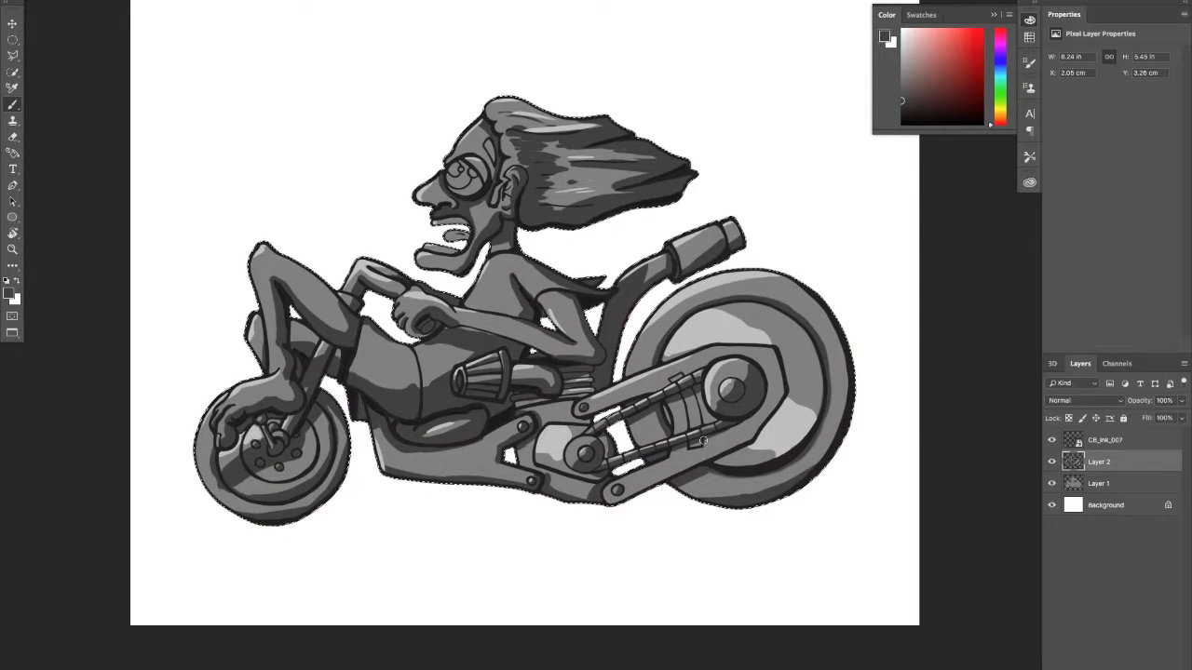
# Step: Set the foreground colour to a very light grey with 90% brightness (e5e5e5)
pyautogui.click(10, 294)
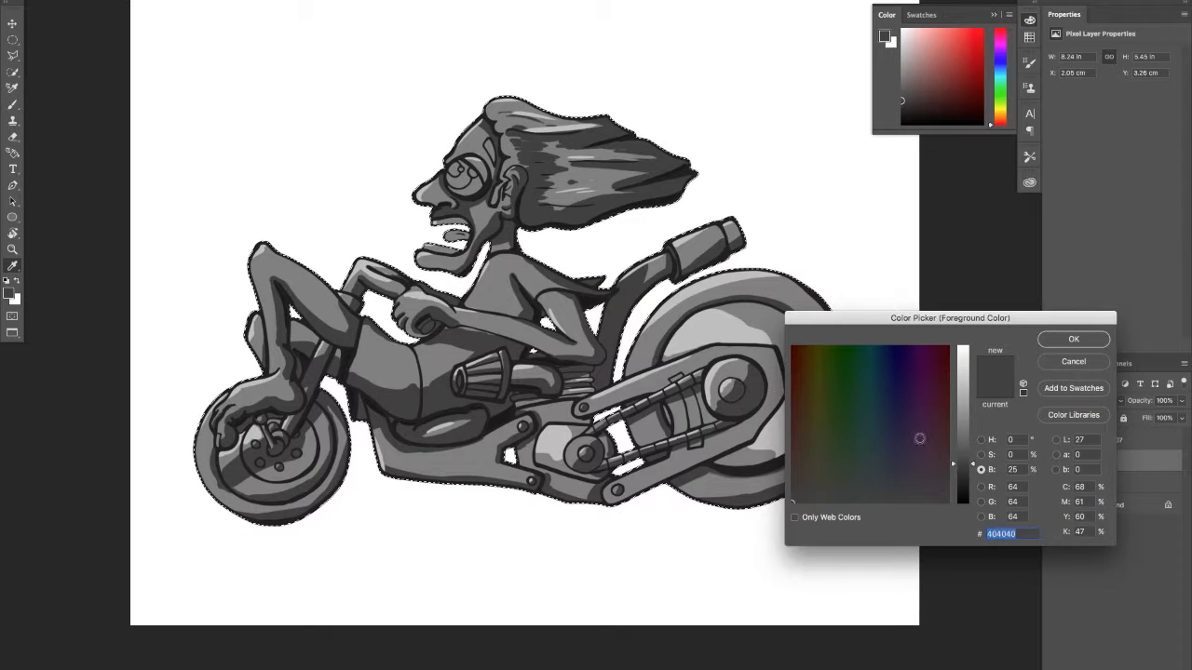
pyautogui.write('ffffff')
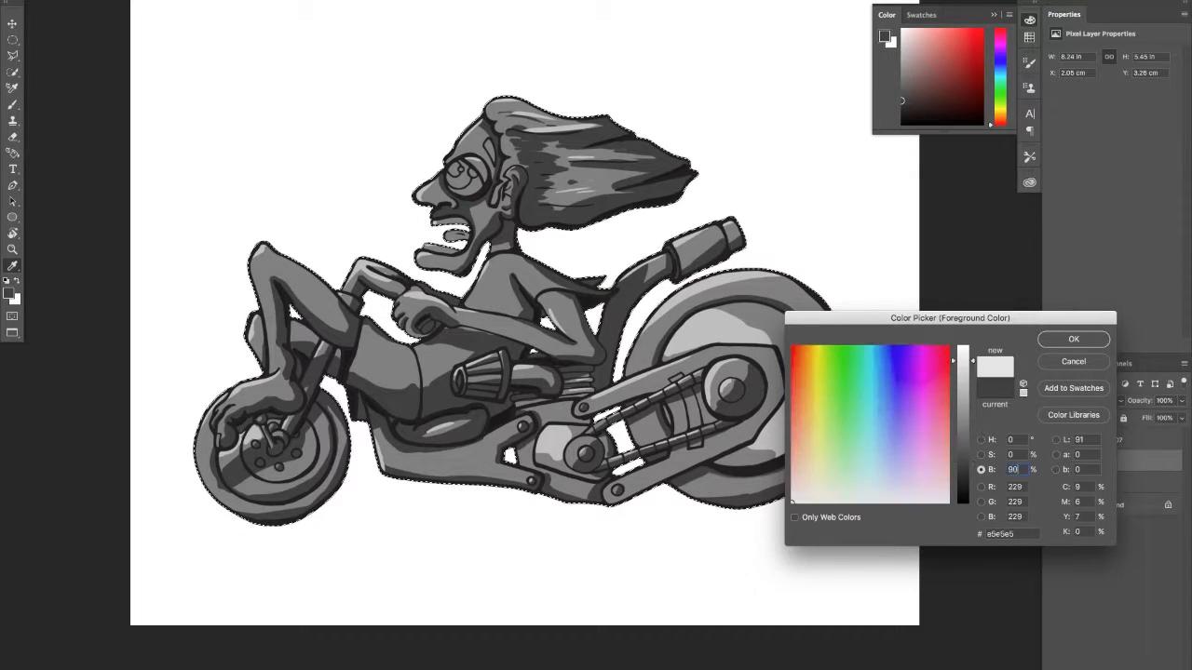
pyautogui.press('Return')
# Step: Paint very light grey highlights along the forehead, upper eyelid and nose, and fill the glint spots in both eyes
pyautogui.moveTo(435, 133); pyautogui.dragTo(519, 133)
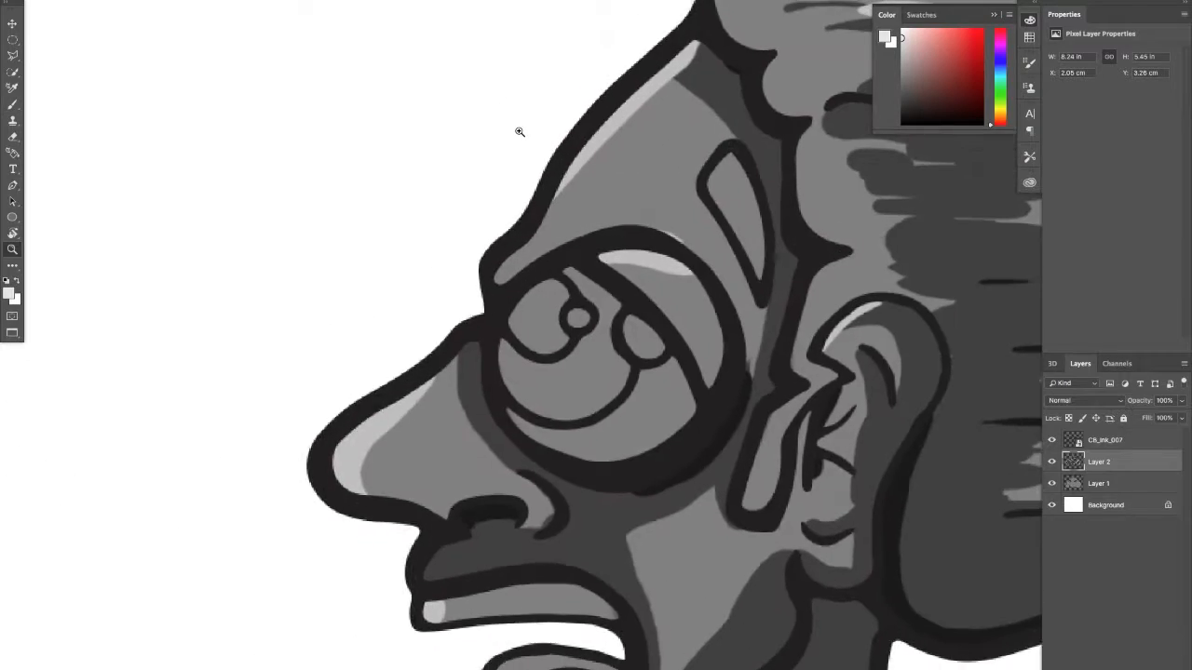
pyautogui.moveTo(677, 39); pyautogui.dragTo(541, 173)
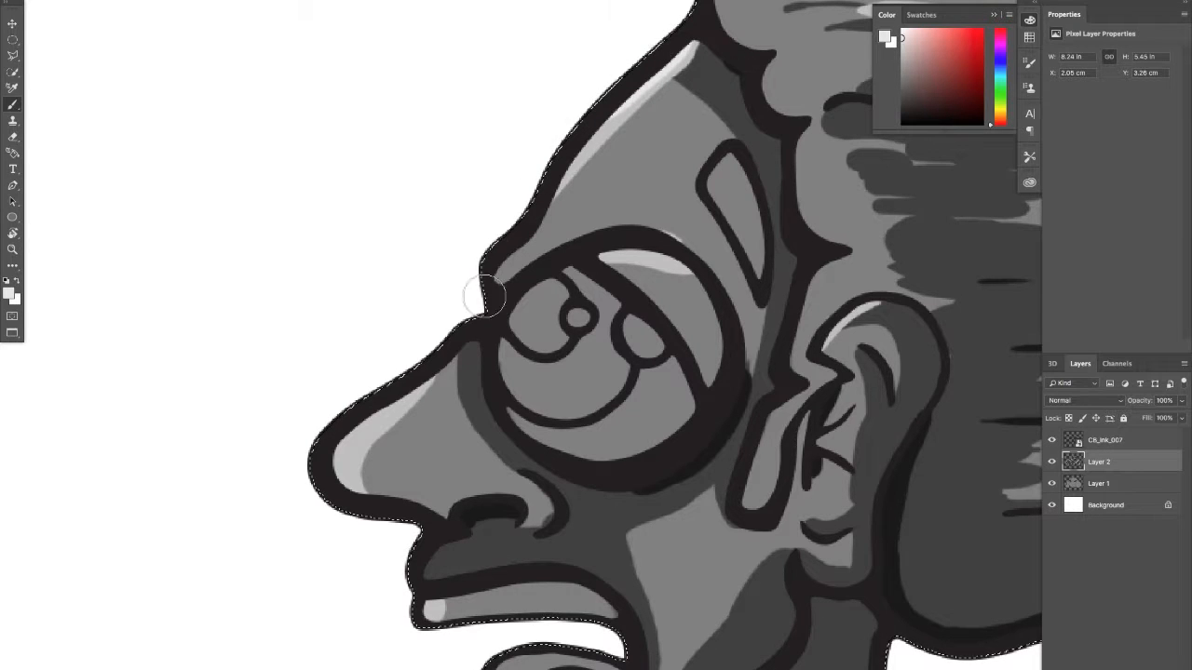
pyautogui.click(578, 318)
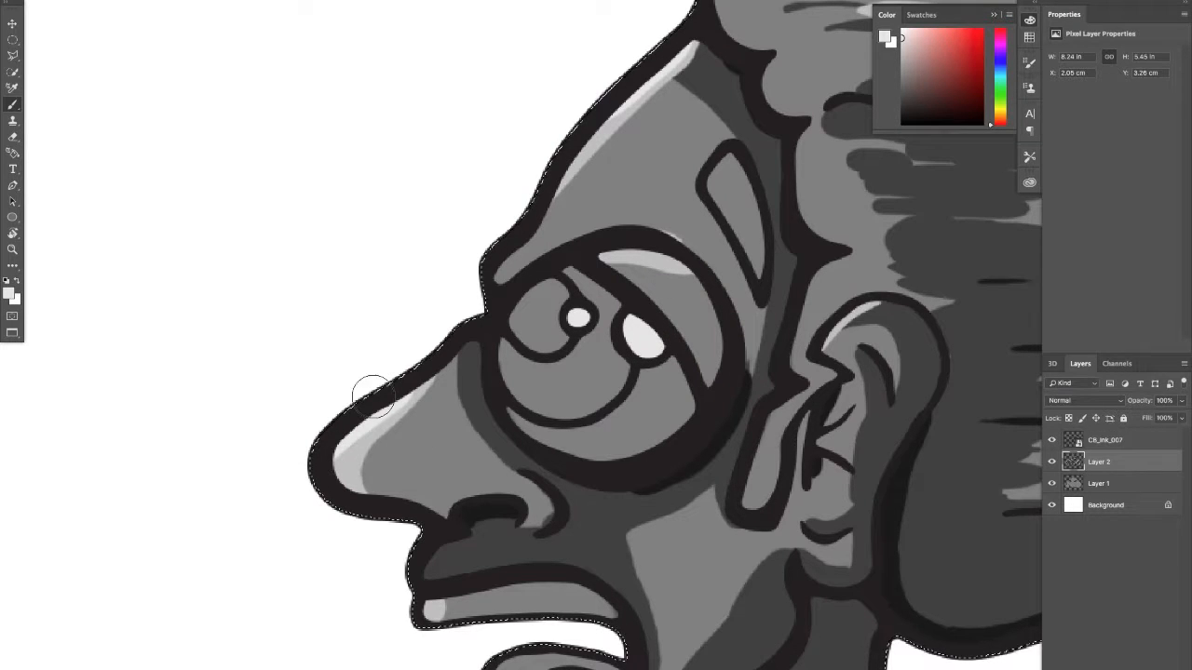
# Step: Add very light grey accents to the existing highlights on the crown and along the flowing hair strands
pyautogui.moveTo(616, 380); pyautogui.dragTo(285, 494)
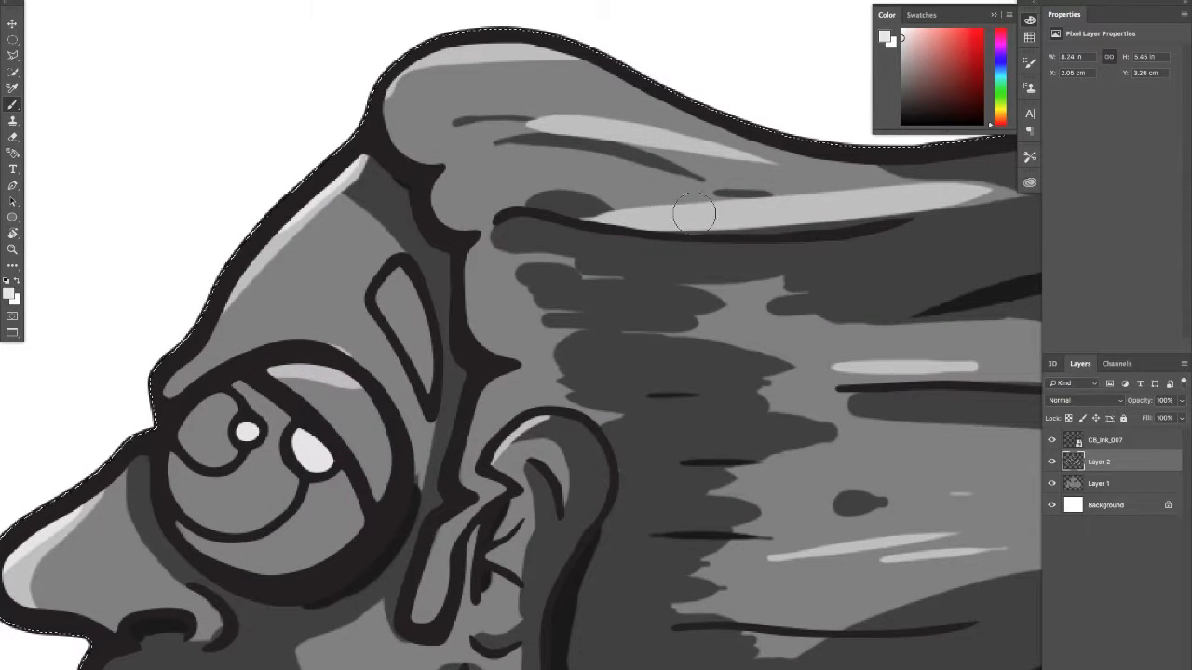
pyautogui.moveTo(588, 128); pyautogui.dragTo(631, 130)
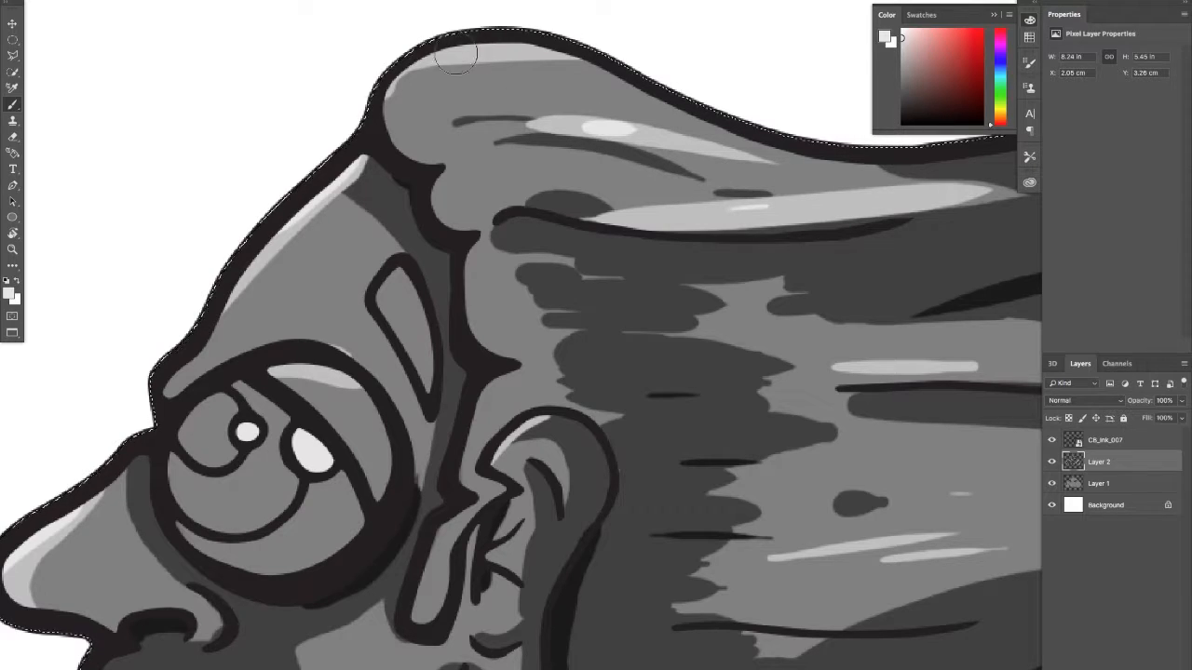
pyautogui.moveTo(444, 57); pyautogui.dragTo(503, 47)
pyautogui.moveTo(790, 402); pyautogui.dragTo(545, 335)
pyautogui.moveTo(591, 486); pyautogui.dragTo(394, 426)
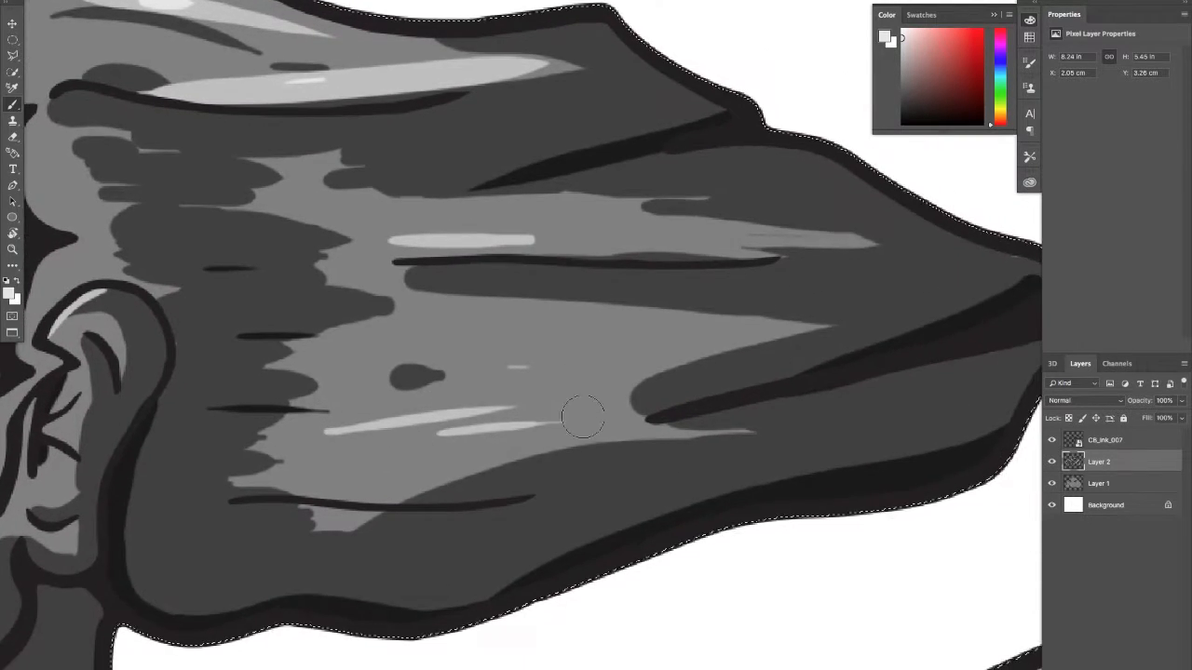
pyautogui.moveTo(584, 418)
pyautogui.mouseDown()
pyautogui.moveTo(480, 411)
pyautogui.moveTo(580, 447)
pyautogui.moveTo(627, 406)
pyautogui.mouseUp()
# Step: Paint a very light grey reflection within the highlight on the rear wheel disc above the swingarm
pyautogui.moveTo(628, 407); pyautogui.dragTo(515, 313)
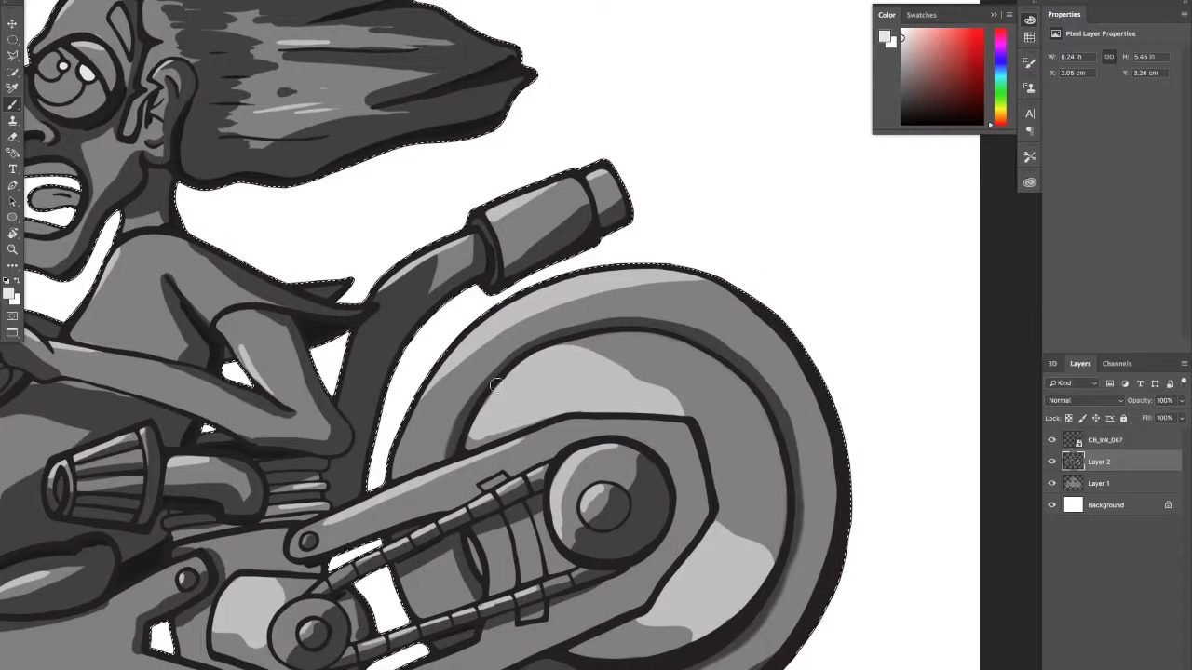
pyautogui.moveTo(497, 387); pyautogui.dragTo(566, 411)
pyautogui.hotkey('ctrl', 'z')
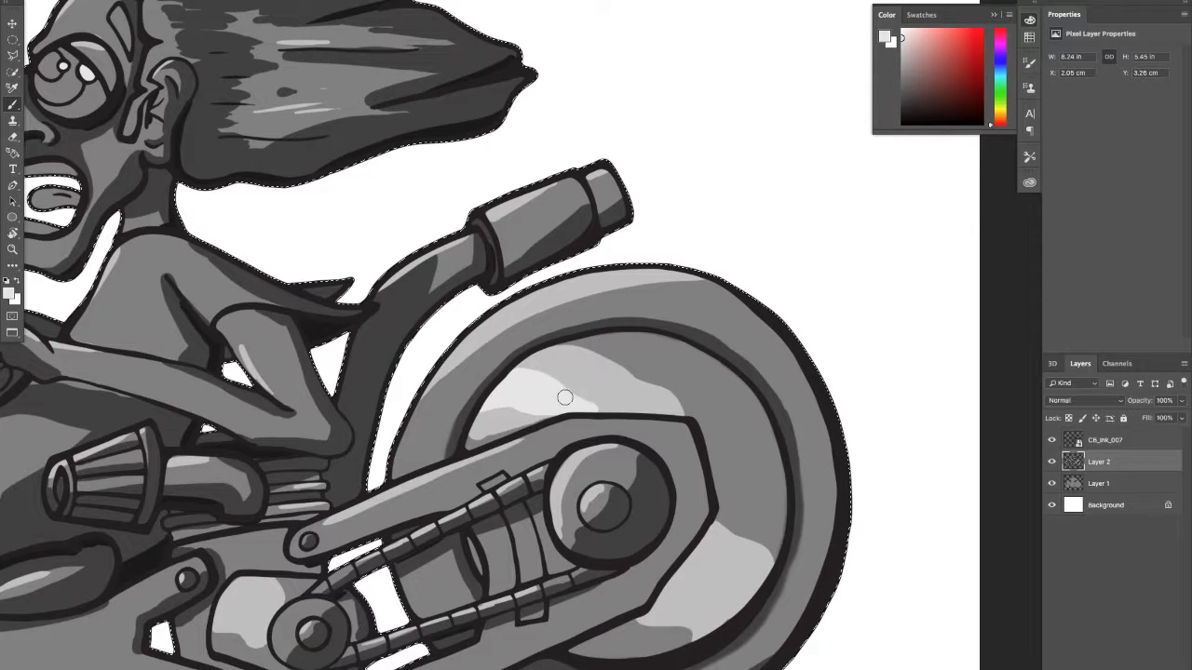
# Step: Paint very light grey reflection streaks within the rear wheel disc's highlight below and behind the swingarm
pyautogui.scroll(-5, 647, 465)
pyautogui.hscroll(5, 647, 465)
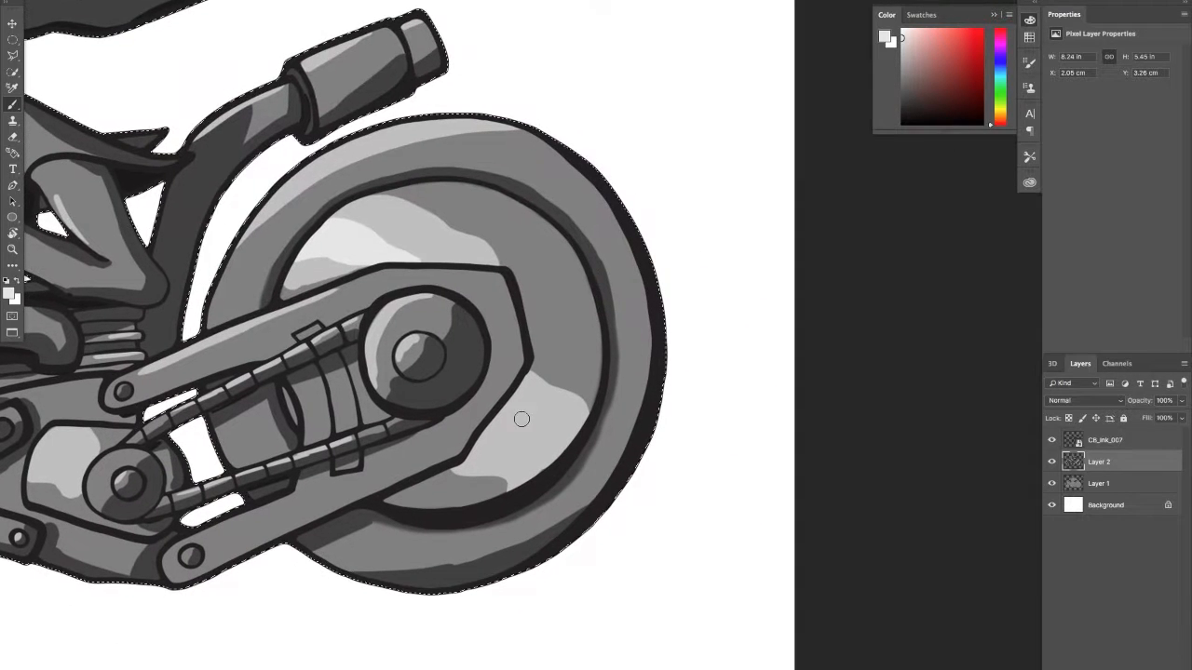
pyautogui.hotkey('ctrl', 'z')
pyautogui.moveTo(513, 400); pyautogui.dragTo(582, 453)
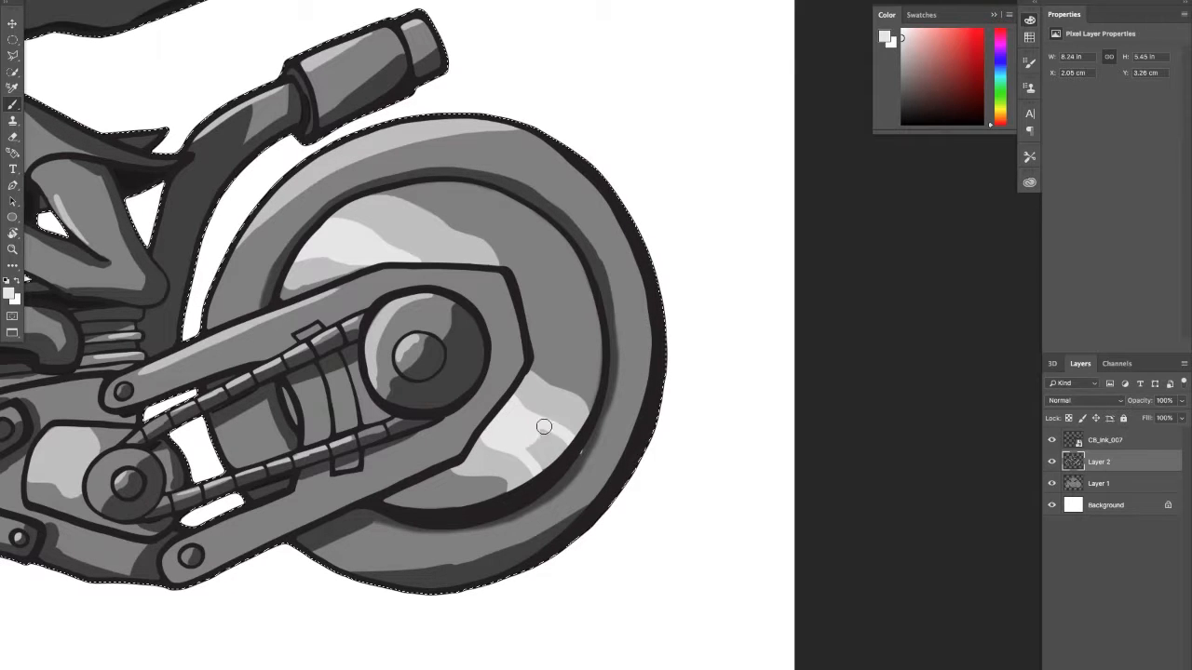
# Step: Touch up the dark grey shadow edge beside the rear wheel disc's lower reflection, then resample the very light grey
pyautogui.keyDown('alt'); pyautogui.click(577, 465); pyautogui.keyUp('alt')
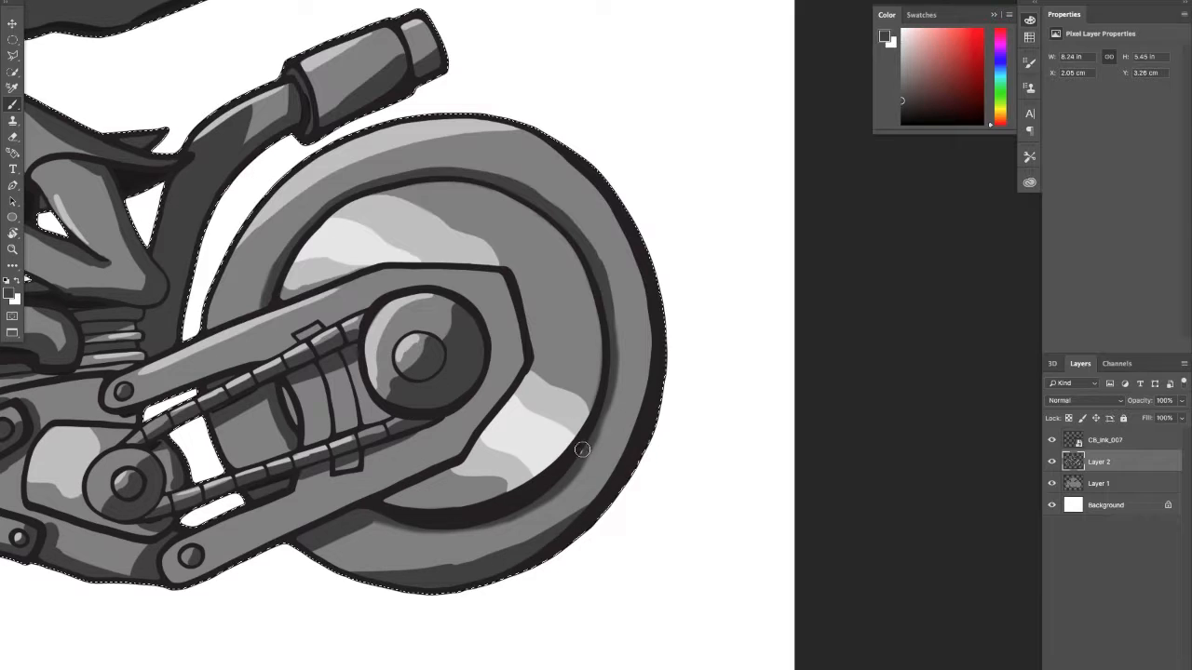
pyautogui.moveTo(456, 381); pyautogui.dragTo(498, 362)
pyautogui.keyDown('alt'); pyautogui.click(570, 410); pyautogui.keyUp('alt')
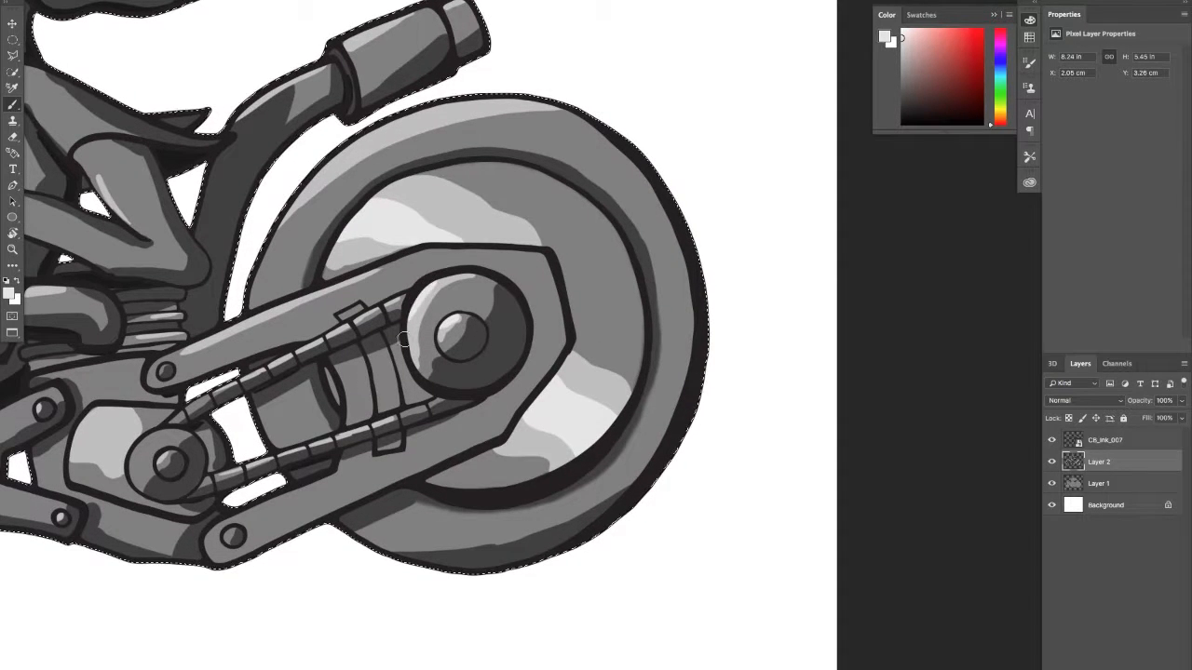
# Step: Paint very light grey reflections within the highlight on the engine cover ahead of the chain sprocket
pyautogui.hscroll(-5, 402, 341)
pyautogui.scroll(-2, 402, 341)
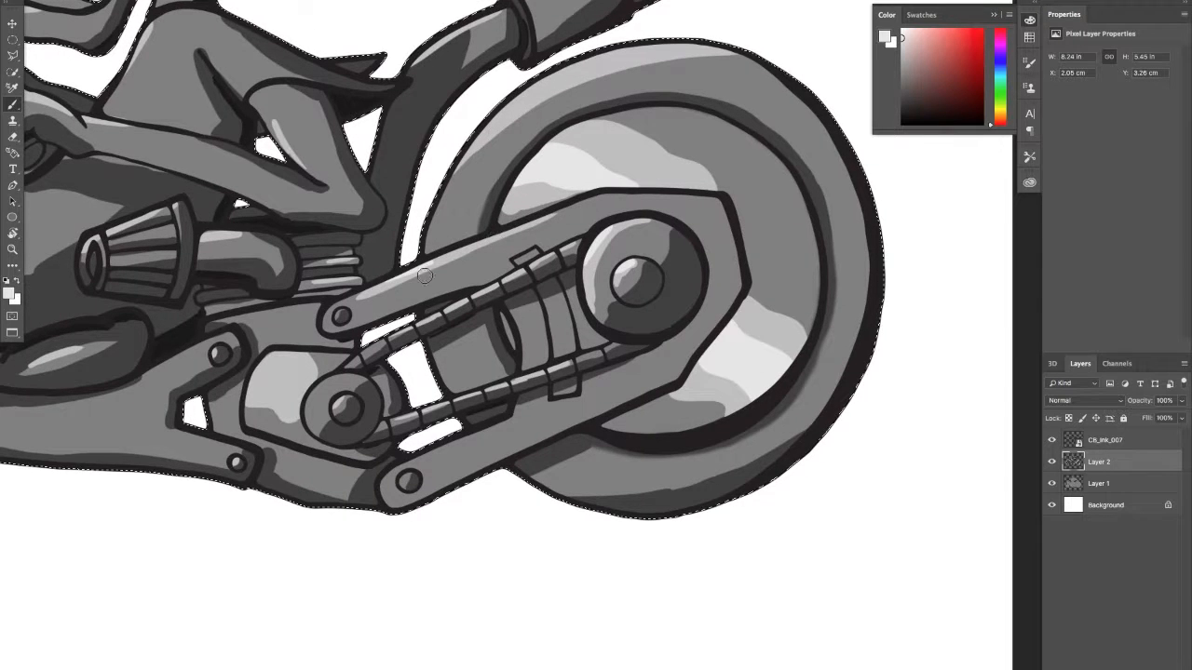
pyautogui.hscroll(-4, 411, 320)
pyautogui.scroll(-2, 411, 320)
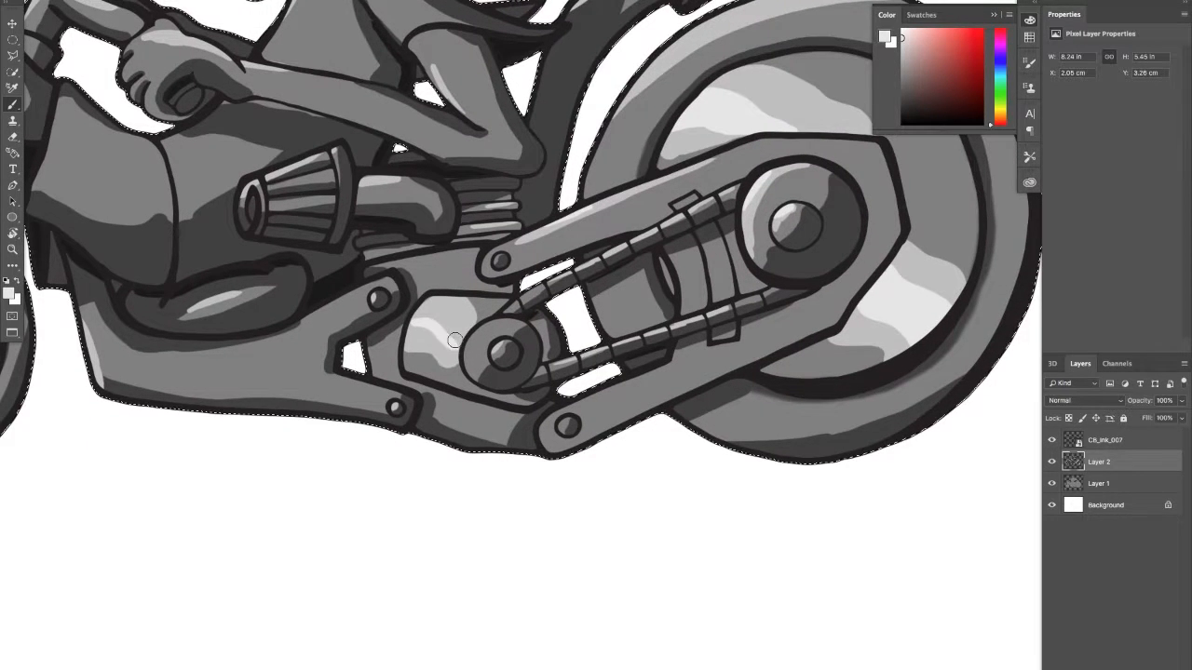
pyautogui.moveTo(419, 322)
pyautogui.mouseDown()
pyautogui.moveTo(447, 335)
pyautogui.moveTo(419, 314)
pyautogui.mouseUp()
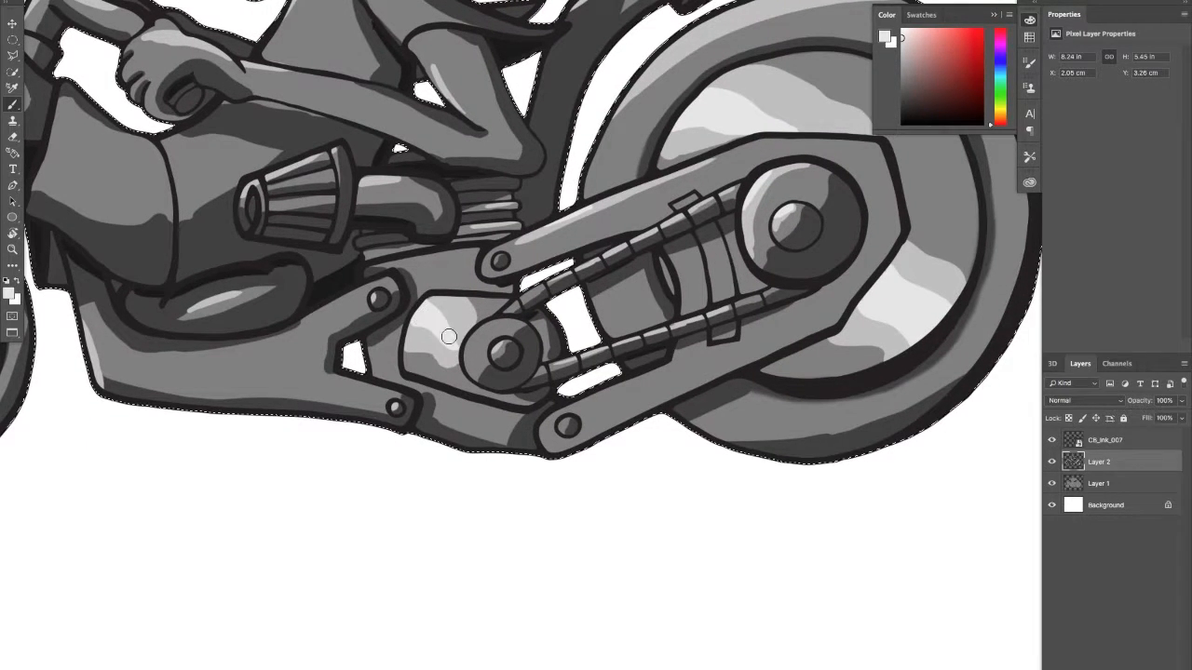
# Step: Add small very light grey accents to the existing highlights on the front wheel hub, foot, knee and far arm
pyautogui.hscroll(-4, 440, 376)
pyautogui.scroll(1, 439, 376)
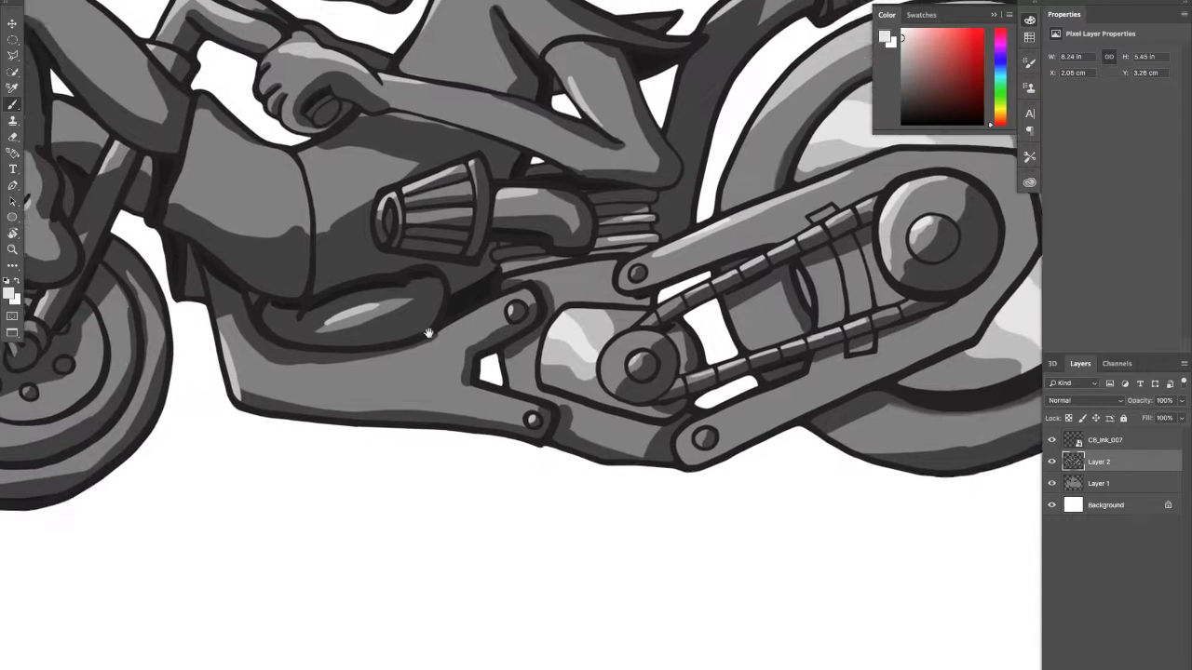
pyautogui.hscroll(-10, 343, 341)
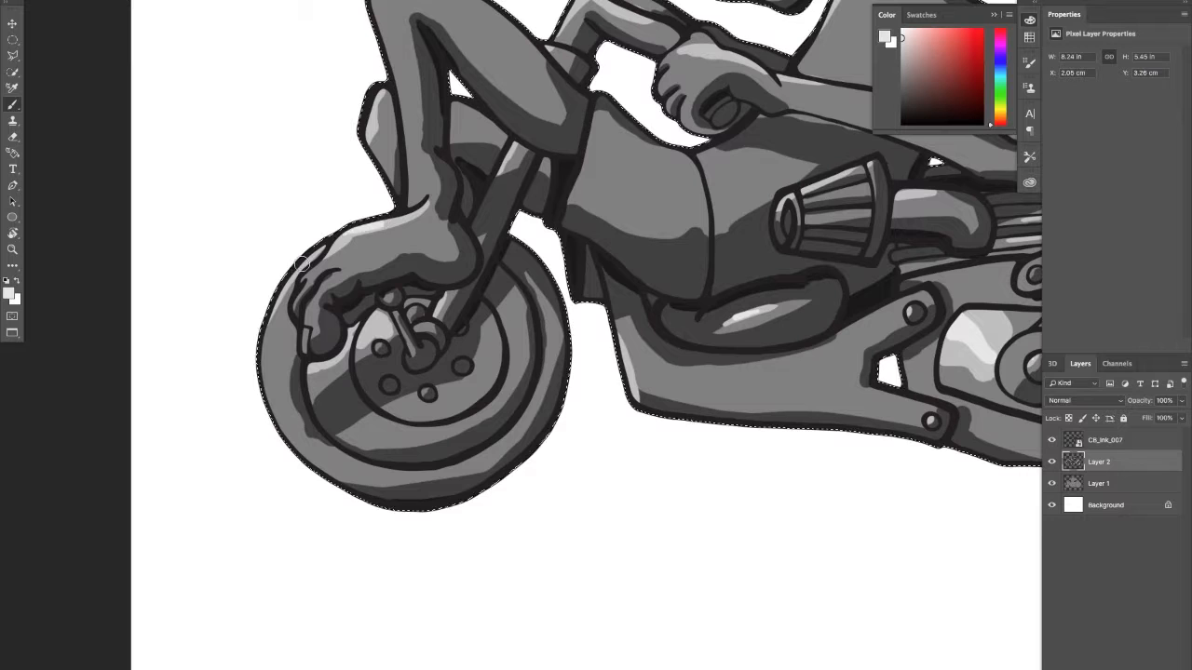
pyautogui.scroll(3, 363, 205)
pyautogui.hscroll(1, 363, 205)
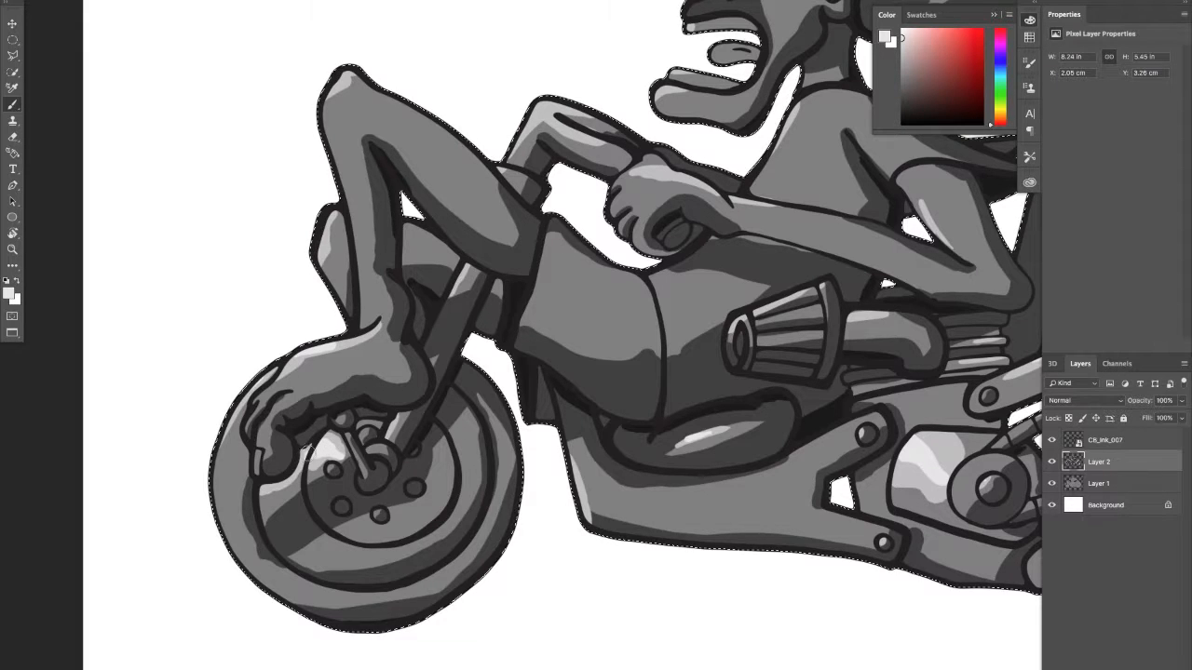
pyautogui.scroll(1, 321, 240)
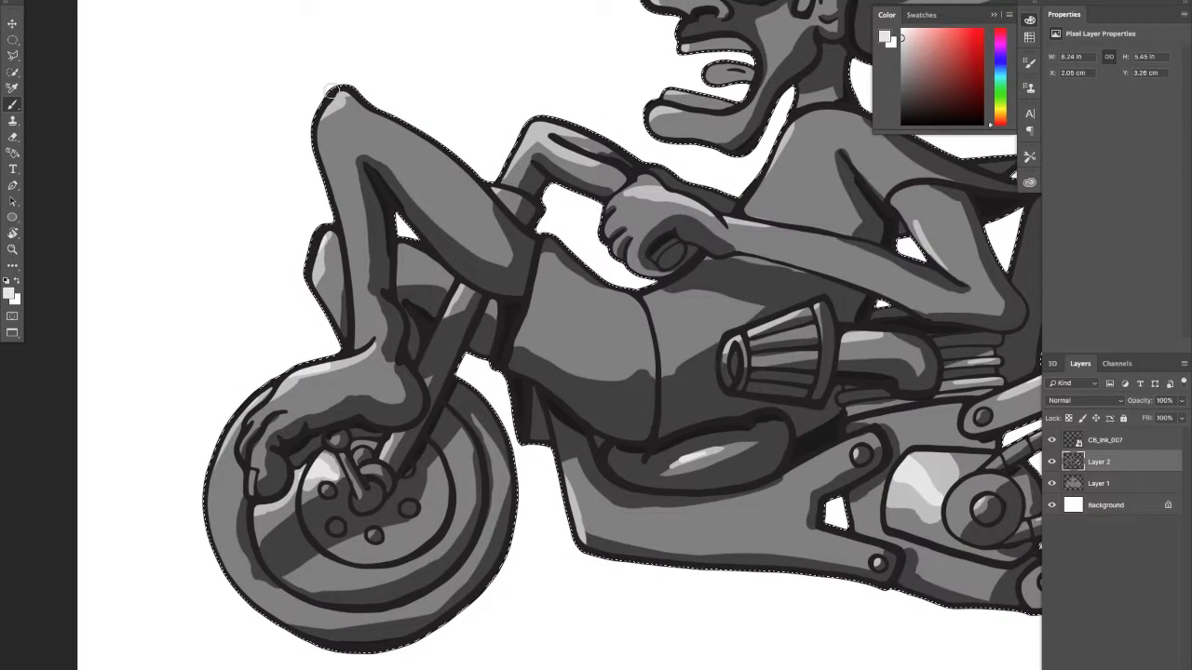
pyautogui.hscroll(5, 357, 164)
pyautogui.scroll(2, 357, 165)
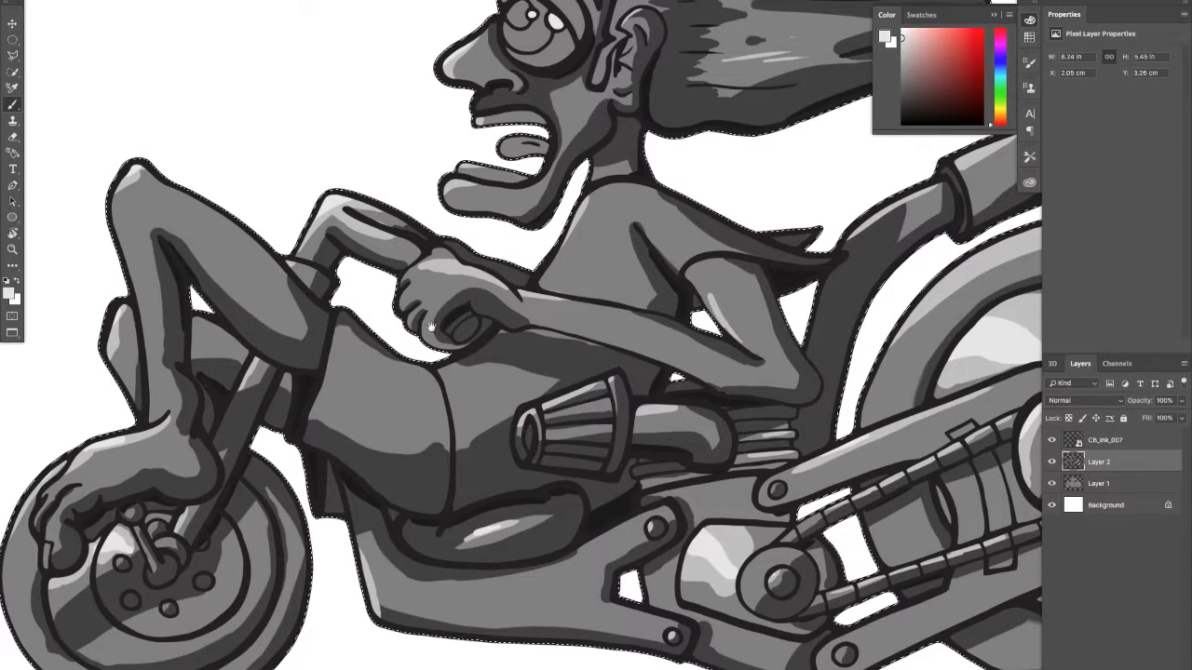
pyautogui.hscroll(6, 518, 263)
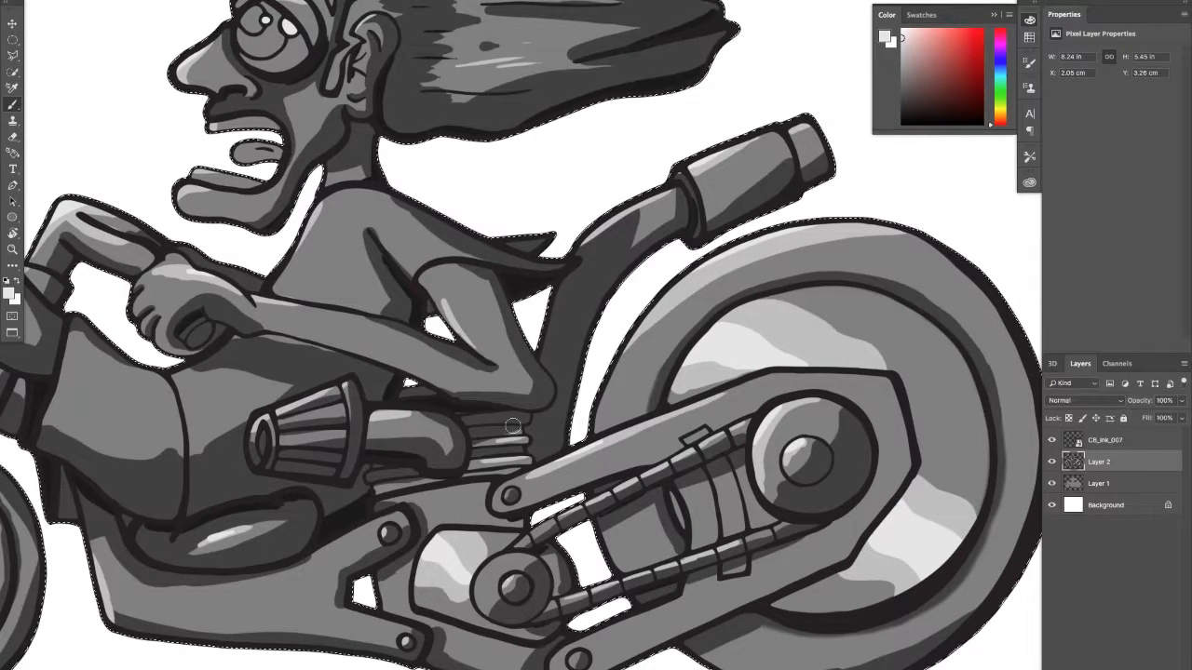
pyautogui.keyDown('alt'); pyautogui.click(551, 403); pyautogui.keyUp('alt')
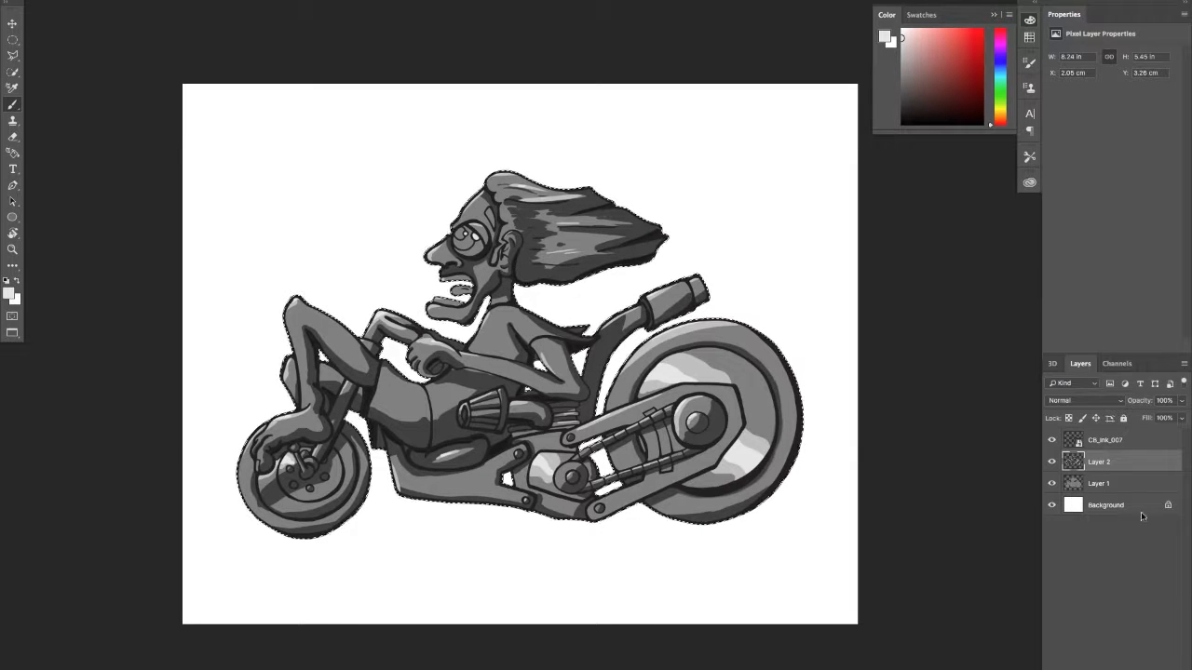
# Step: Add a new layer beneath Layer 1 and hide the grey shading layers, Layer 1 and Layer 2
pyautogui.click(1113, 487)
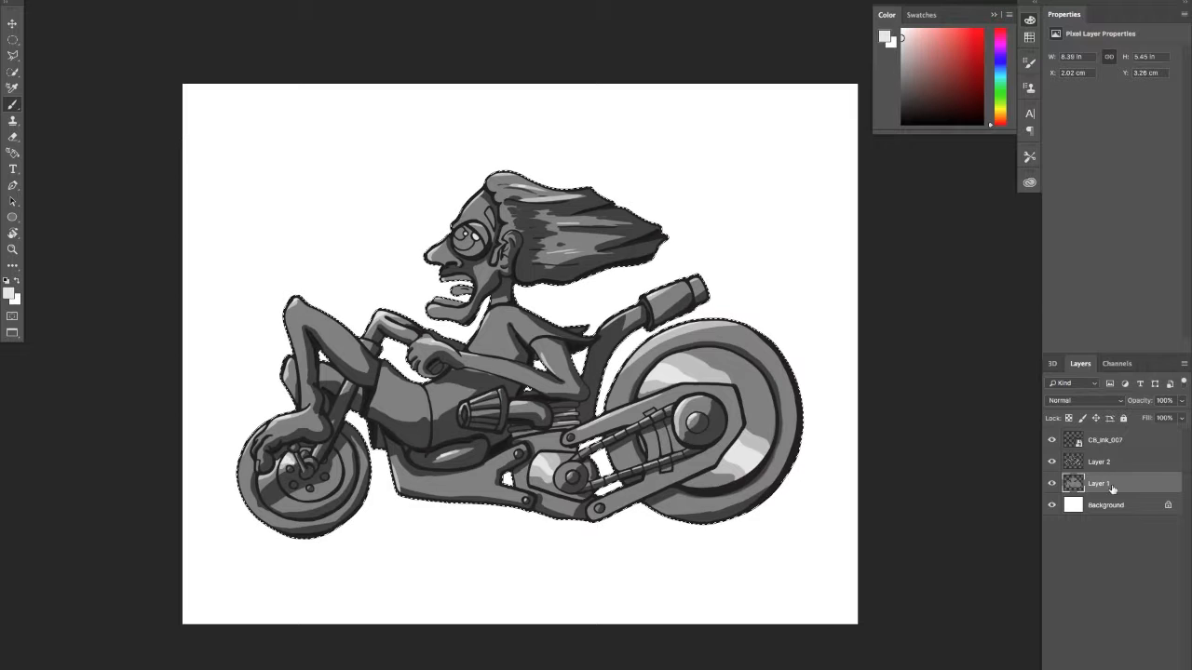
pyautogui.click(1153, 669)
pyautogui.moveTo(1116, 491); pyautogui.dragTo(1113, 509)
pyautogui.click(1052, 483)
pyautogui.click(1052, 463)
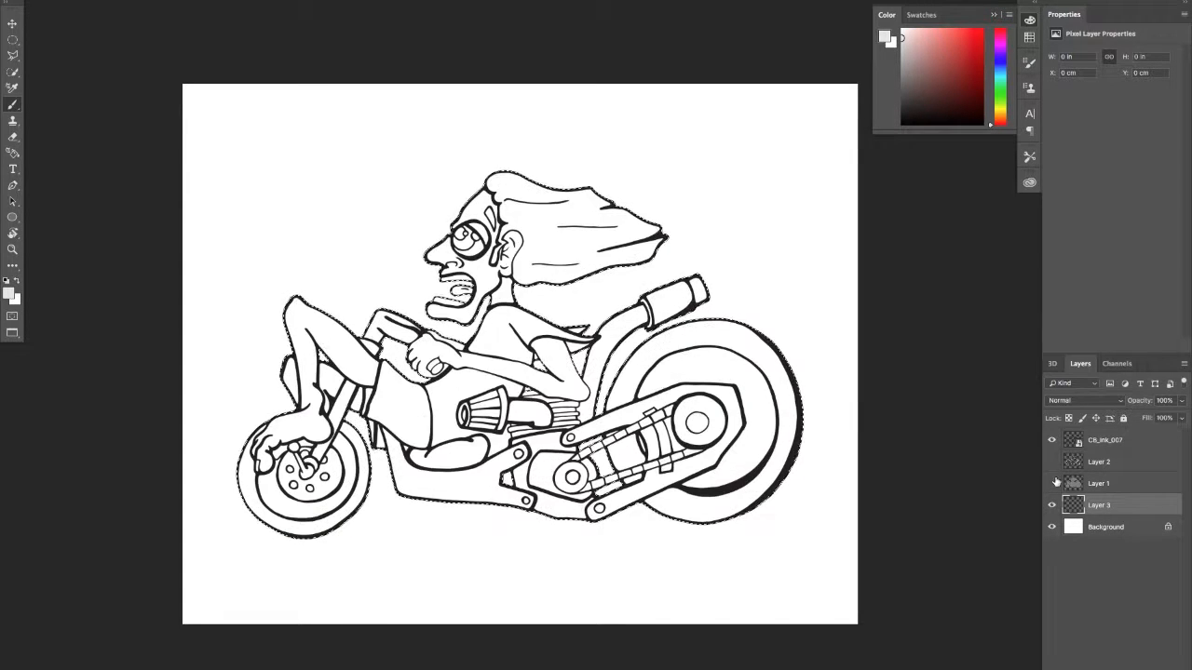
# Step: Choose a dark yellowish-brown skin colour and start painting it on the rider's forehead
pyautogui.moveTo(454, 292)
pyautogui.mouseDown()
pyautogui.moveTo(522, 293)
pyautogui.moveTo(488, 298)
pyautogui.mouseUp()
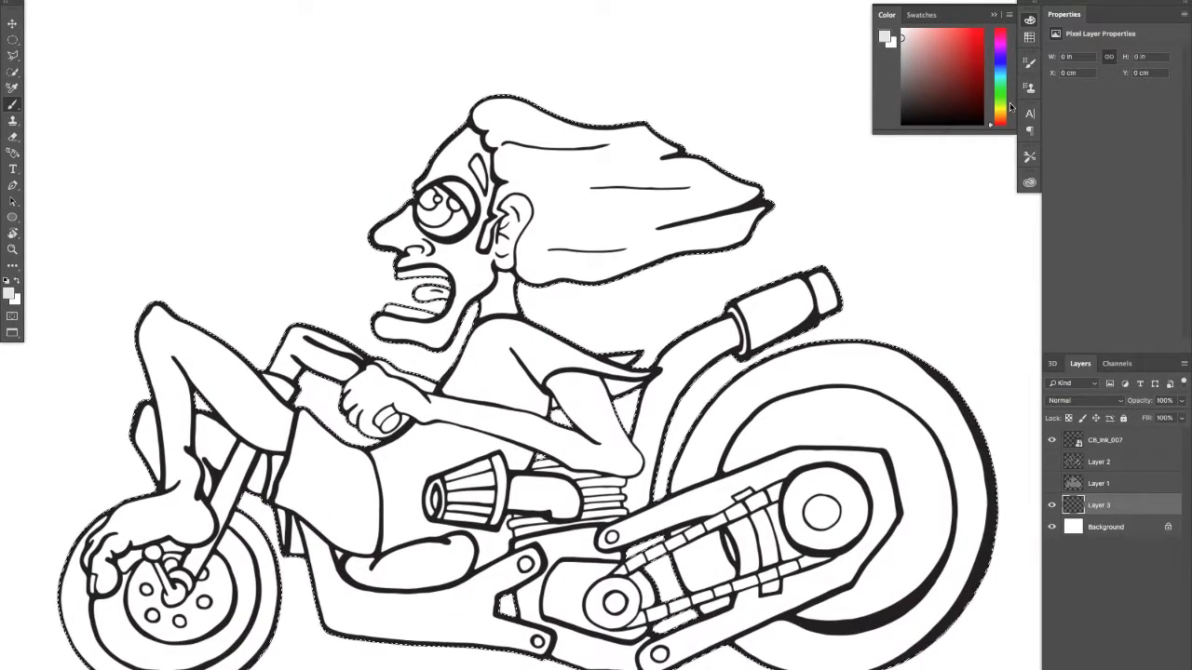
pyautogui.moveTo(1007, 96); pyautogui.dragTo(998, 115)
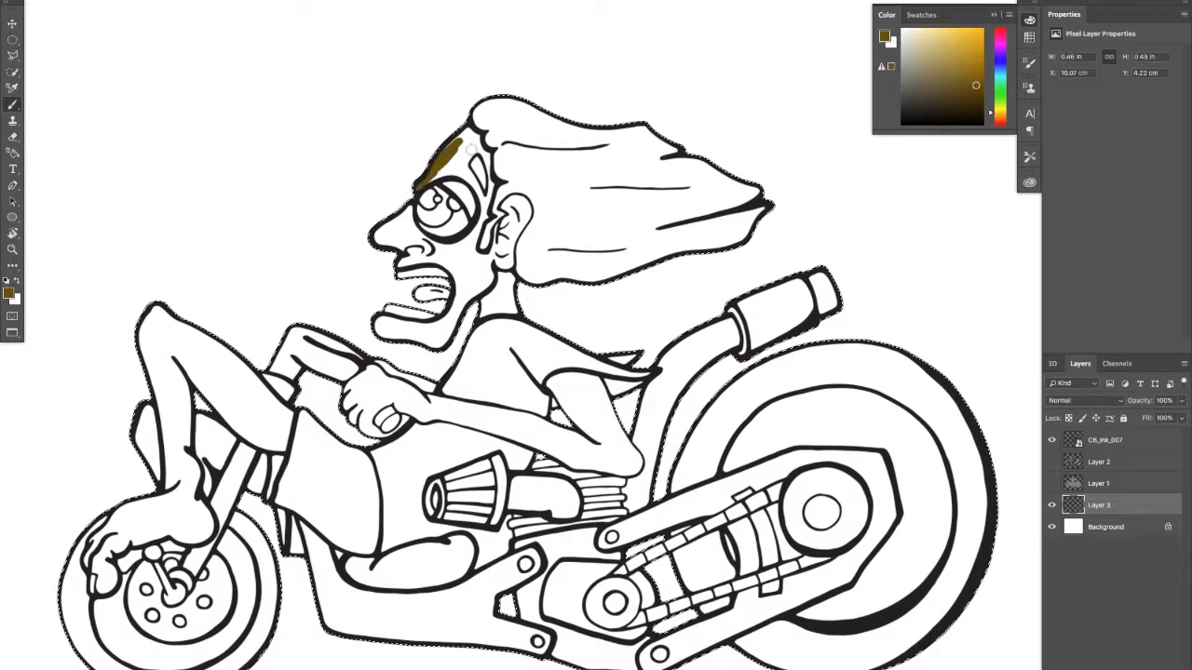
pyautogui.moveTo(959, 96); pyautogui.dragTo(959, 81)
pyautogui.moveTo(459, 152); pyautogui.dragTo(447, 164)
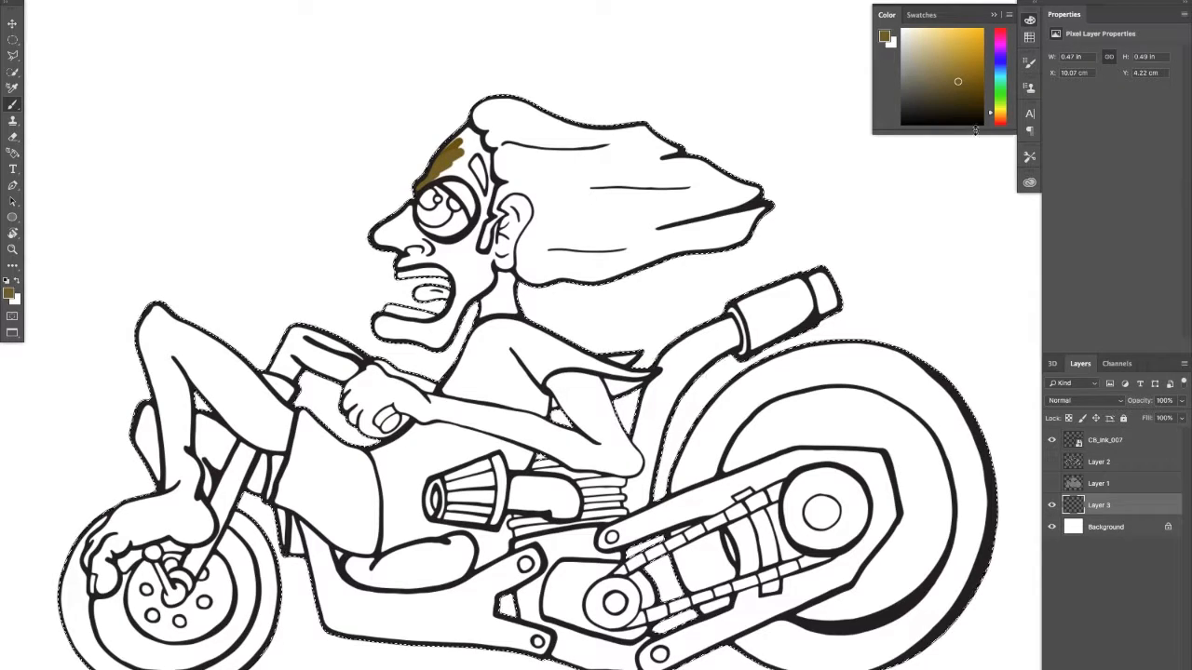
pyautogui.click(968, 90)
pyautogui.moveTo(448, 164)
pyautogui.mouseDown()
pyautogui.moveTo(434, 171)
pyautogui.moveTo(497, 159)
pyautogui.moveTo(476, 167)
pyautogui.mouseUp()
# Step: Fill the forehead and temple with flat brown, working around the eye and up to the hairline
pyautogui.press('super+space')
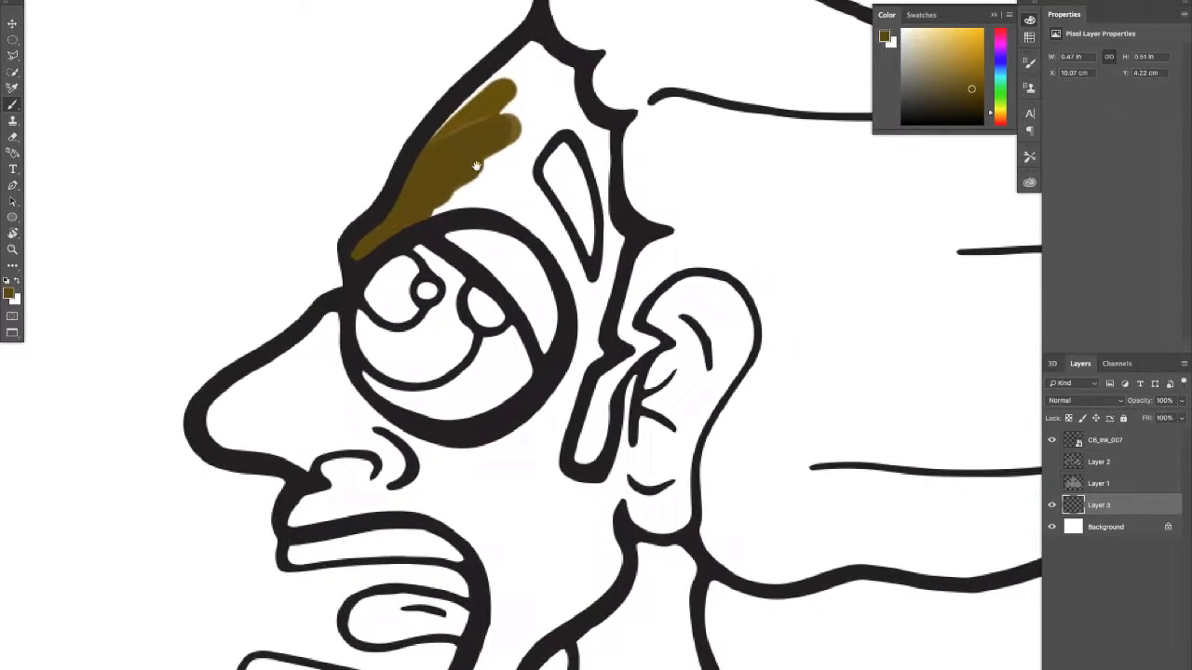
pyautogui.moveTo(466, 121)
pyautogui.mouseDown()
pyautogui.moveTo(505, 55)
pyautogui.moveTo(495, 88)
pyautogui.moveTo(528, 65)
pyautogui.moveTo(566, 87)
pyautogui.moveTo(489, 116)
pyautogui.moveTo(553, 95)
pyautogui.moveTo(517, 135)
pyautogui.mouseUp()
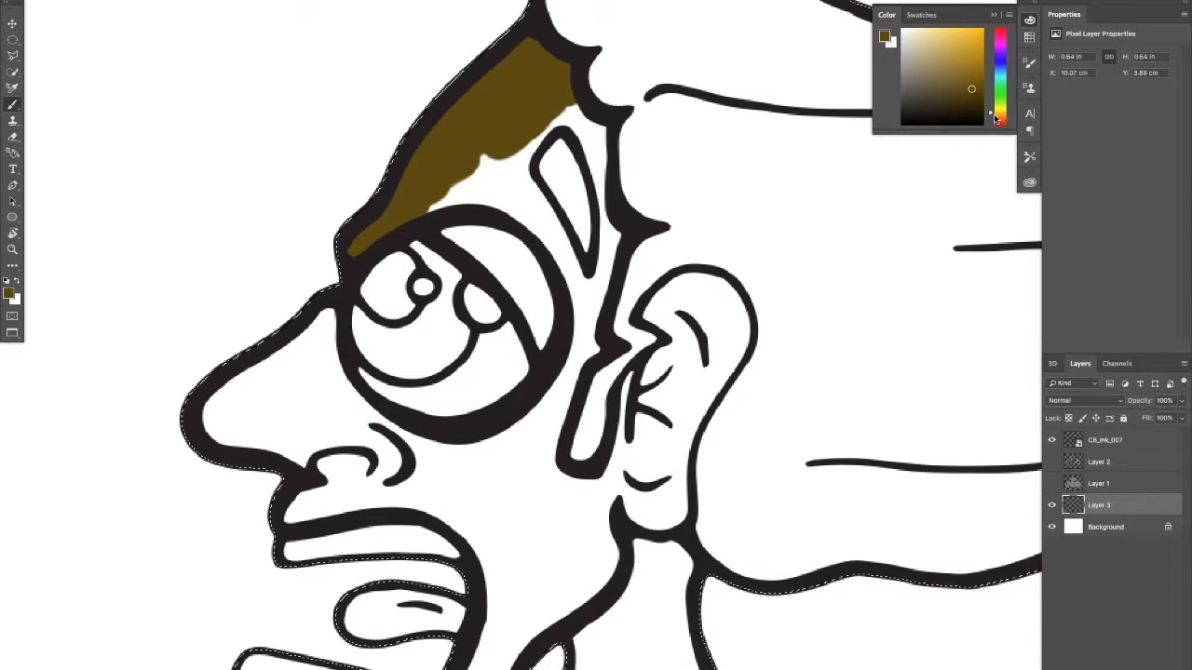
pyautogui.moveTo(988, 115); pyautogui.dragTo(990, 113)
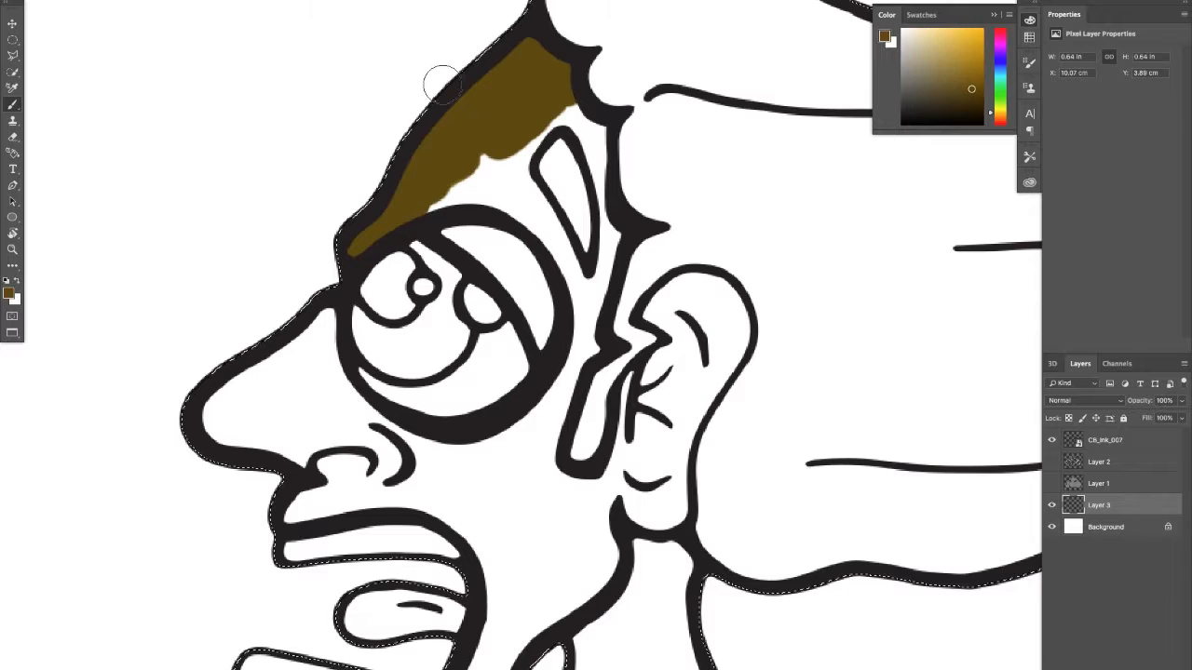
pyautogui.moveTo(512, 124)
pyautogui.mouseDown()
pyautogui.moveTo(483, 109)
pyautogui.moveTo(466, 181)
pyautogui.moveTo(479, 180)
pyautogui.moveTo(448, 190)
pyautogui.moveTo(542, 146)
pyautogui.moveTo(445, 173)
pyautogui.moveTo(440, 193)
pyautogui.moveTo(512, 201)
pyautogui.moveTo(459, 198)
pyautogui.moveTo(518, 189)
pyautogui.mouseUp()
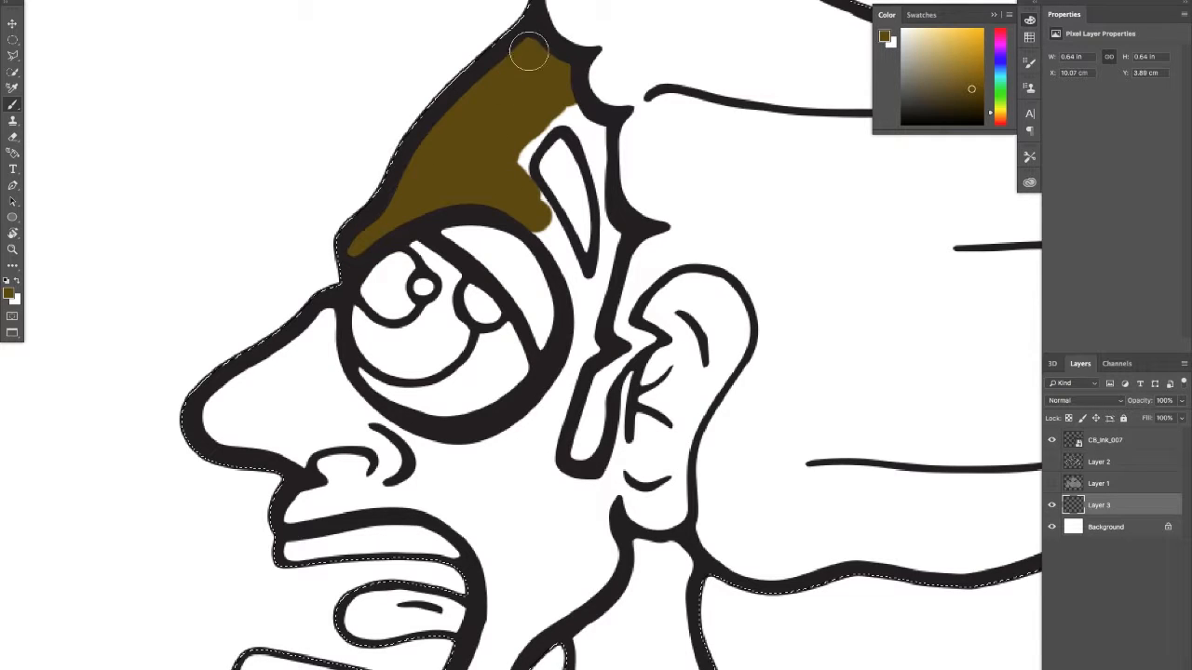
pyautogui.moveTo(542, 107)
pyautogui.mouseDown()
pyautogui.moveTo(522, 149)
pyautogui.moveTo(536, 236)
pyautogui.moveTo(524, 168)
pyautogui.moveTo(577, 326)
pyautogui.moveTo(609, 228)
pyautogui.moveTo(570, 114)
pyautogui.mouseUp()
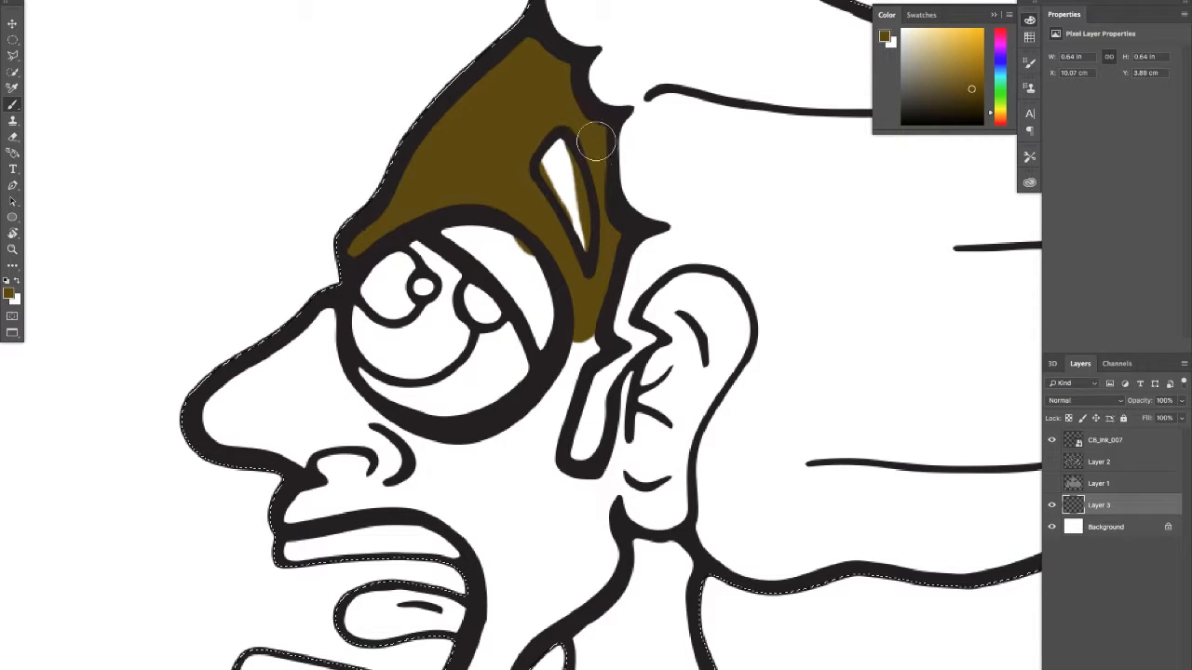
# Step: Paint the nose, upper lip, jaw, chin and neck with flat brown
pyautogui.moveTo(478, 286); pyautogui.dragTo(521, 204)
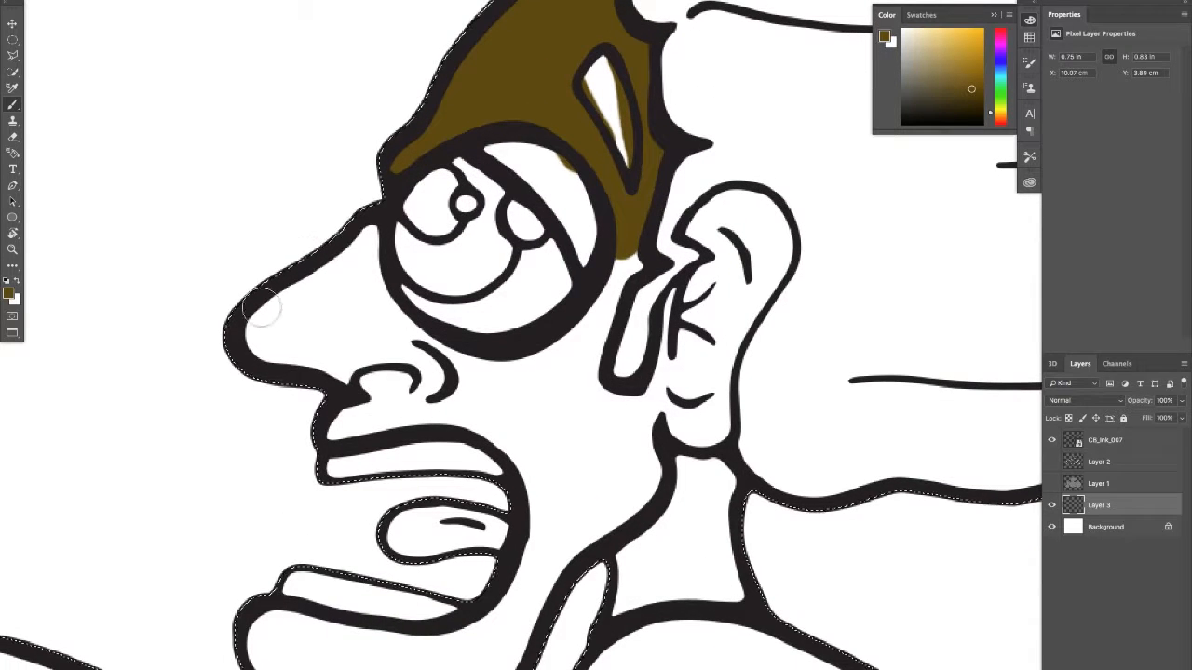
pyautogui.moveTo(263, 307)
pyautogui.mouseDown()
pyautogui.moveTo(337, 250)
pyautogui.moveTo(356, 268)
pyautogui.moveTo(365, 243)
pyautogui.moveTo(372, 278)
pyautogui.moveTo(351, 271)
pyautogui.moveTo(248, 345)
pyautogui.moveTo(212, 353)
pyautogui.moveTo(302, 329)
pyautogui.moveTo(395, 335)
pyautogui.moveTo(497, 373)
pyautogui.moveTo(413, 361)
pyautogui.moveTo(406, 341)
pyautogui.moveTo(426, 390)
pyautogui.moveTo(404, 376)
pyautogui.moveTo(453, 389)
pyautogui.moveTo(346, 431)
pyautogui.moveTo(546, 454)
pyautogui.moveTo(546, 475)
pyautogui.moveTo(500, 442)
pyautogui.moveTo(519, 445)
pyautogui.moveTo(550, 534)
pyautogui.moveTo(523, 607)
pyautogui.moveTo(551, 546)
pyautogui.moveTo(527, 577)
pyautogui.moveTo(549, 560)
pyautogui.moveTo(617, 425)
pyautogui.mouseUp()
pyautogui.moveTo(582, 538)
pyautogui.mouseDown()
pyautogui.moveTo(519, 554)
pyautogui.moveTo(557, 536)
pyautogui.moveTo(424, 546)
pyautogui.moveTo(345, 526)
pyautogui.moveTo(468, 538)
pyautogui.moveTo(431, 557)
pyautogui.mouseUp()
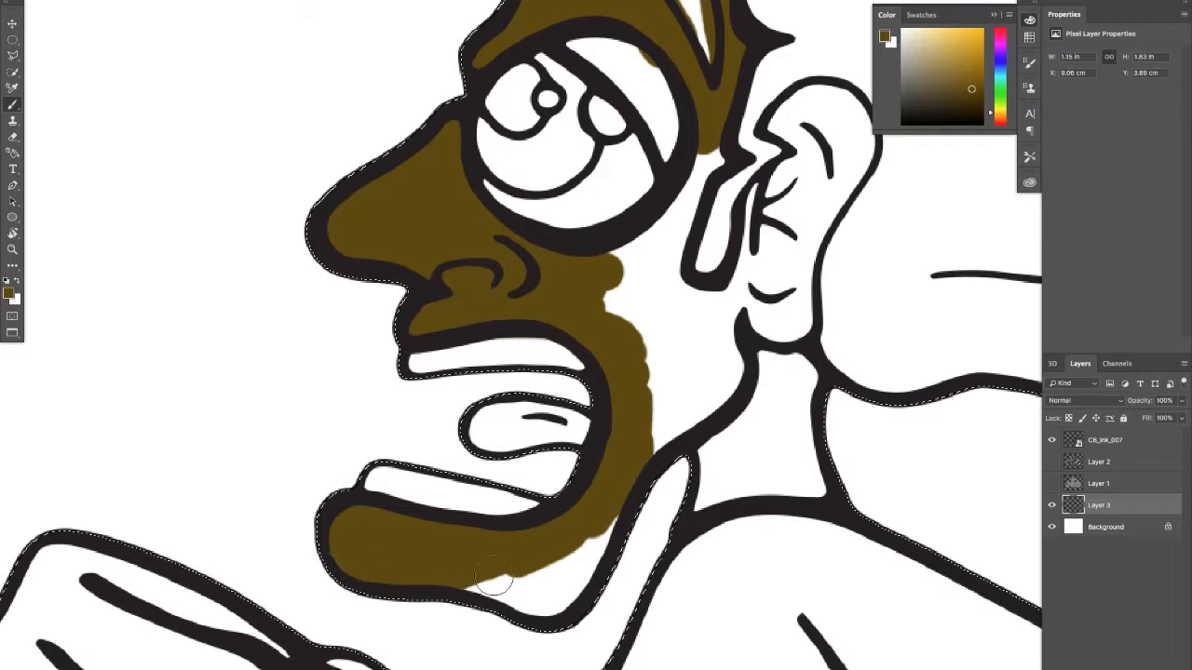
pyautogui.moveTo(493, 577)
pyautogui.mouseDown()
pyautogui.moveTo(523, 607)
pyautogui.moveTo(559, 600)
pyautogui.moveTo(670, 419)
pyautogui.moveTo(704, 403)
pyautogui.moveTo(787, 431)
pyautogui.moveTo(791, 475)
pyautogui.mouseUp()
pyautogui.moveTo(718, 449)
pyautogui.mouseDown()
pyautogui.moveTo(753, 428)
pyautogui.moveTo(743, 403)
pyautogui.moveTo(763, 381)
pyautogui.moveTo(802, 374)
pyautogui.moveTo(733, 355)
pyautogui.moveTo(749, 326)
pyautogui.mouseUp()
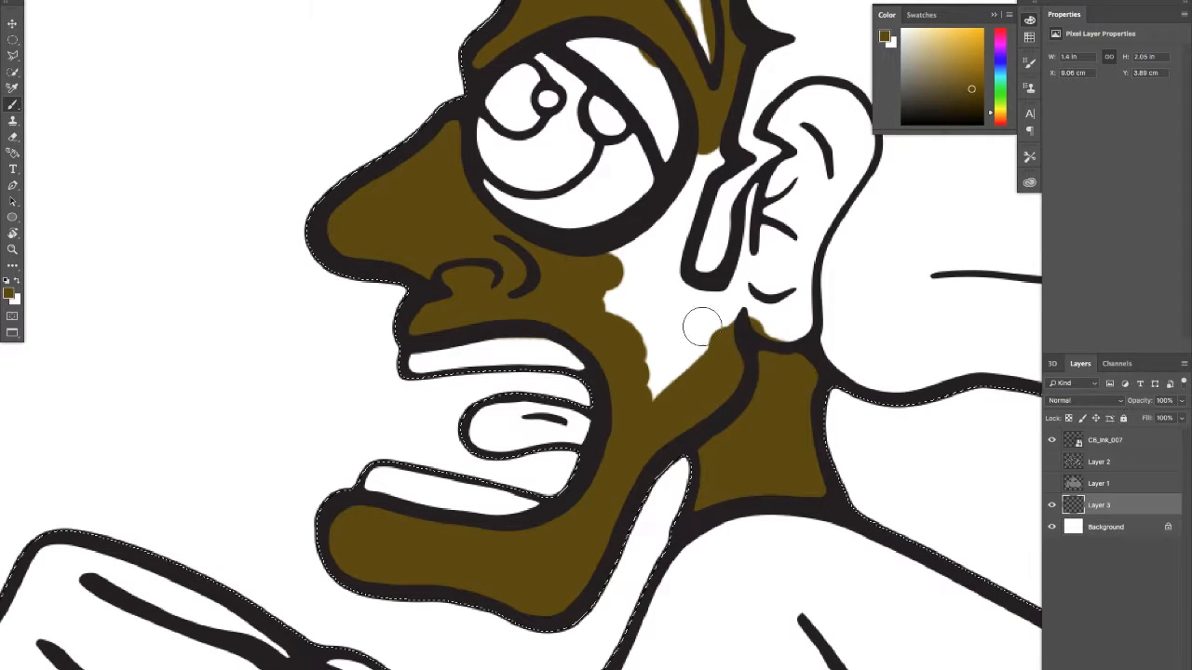
# Step: Fill the remaining cheek, the ear and the upper eyelid with flat brown
pyautogui.moveTo(679, 348); pyautogui.dragTo(644, 404)
pyautogui.moveTo(674, 213)
pyautogui.mouseDown()
pyautogui.moveTo(601, 343)
pyautogui.moveTo(620, 298)
pyautogui.moveTo(561, 345)
pyautogui.moveTo(571, 331)
pyautogui.moveTo(627, 321)
pyautogui.moveTo(624, 393)
pyautogui.moveTo(685, 361)
pyautogui.moveTo(597, 431)
pyautogui.moveTo(605, 444)
pyautogui.moveTo(640, 447)
pyautogui.moveTo(712, 378)
pyautogui.moveTo(709, 335)
pyautogui.moveTo(744, 235)
pyautogui.moveTo(719, 285)
pyautogui.moveTo(749, 240)
pyautogui.moveTo(739, 386)
pyautogui.moveTo(751, 399)
pyautogui.moveTo(789, 222)
pyautogui.moveTo(800, 240)
pyautogui.moveTo(816, 209)
pyautogui.moveTo(767, 296)
pyautogui.mouseUp()
pyautogui.moveTo(817, 212)
pyautogui.mouseDown()
pyautogui.moveTo(816, 185)
pyautogui.moveTo(773, 157)
pyautogui.moveTo(751, 180)
pyautogui.mouseUp()
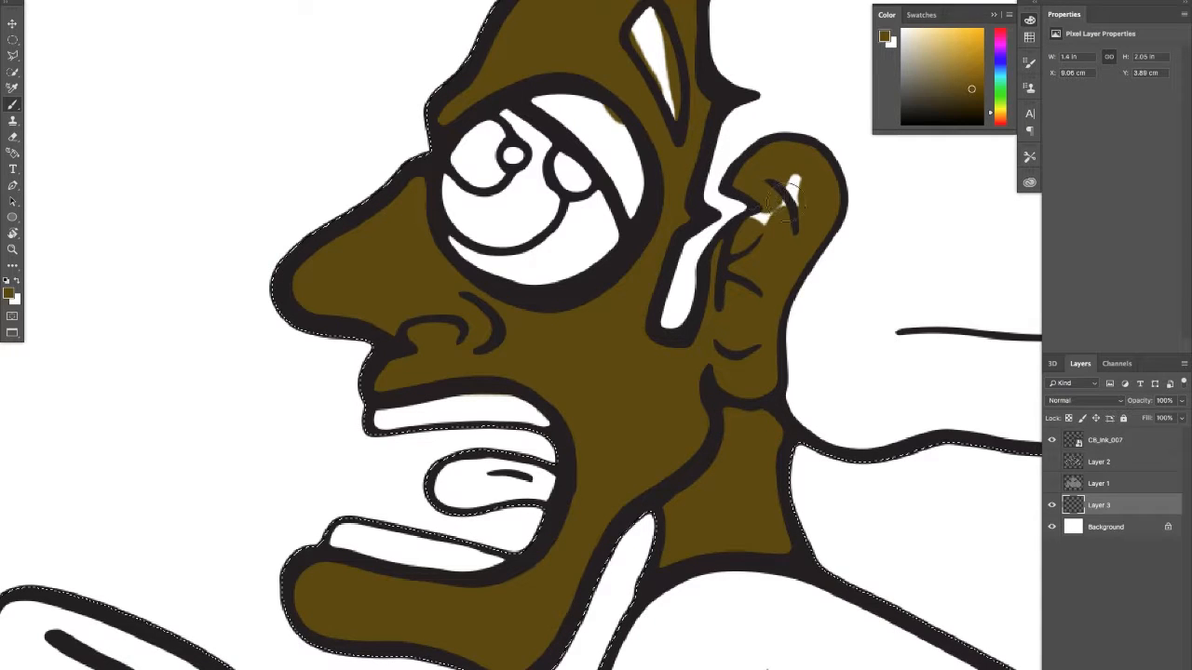
pyautogui.moveTo(499, 349); pyautogui.dragTo(471, 474)
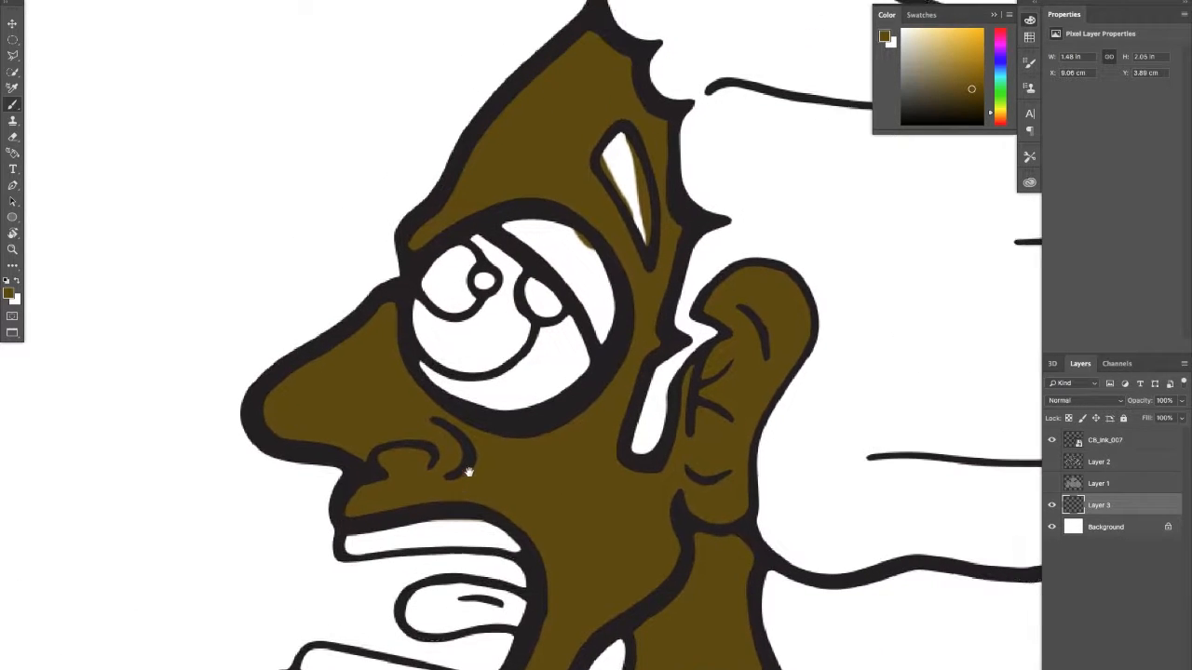
pyautogui.moveTo(571, 246)
pyautogui.mouseDown()
pyautogui.moveTo(513, 220)
pyautogui.moveTo(595, 292)
pyautogui.moveTo(544, 220)
pyautogui.moveTo(600, 308)
pyautogui.moveTo(539, 244)
pyautogui.moveTo(577, 270)
pyautogui.mouseUp()
# Step: Paint the rider's gripping hand and its fingers with flat brown
pyautogui.moveTo(461, 488); pyautogui.dragTo(520, 177)
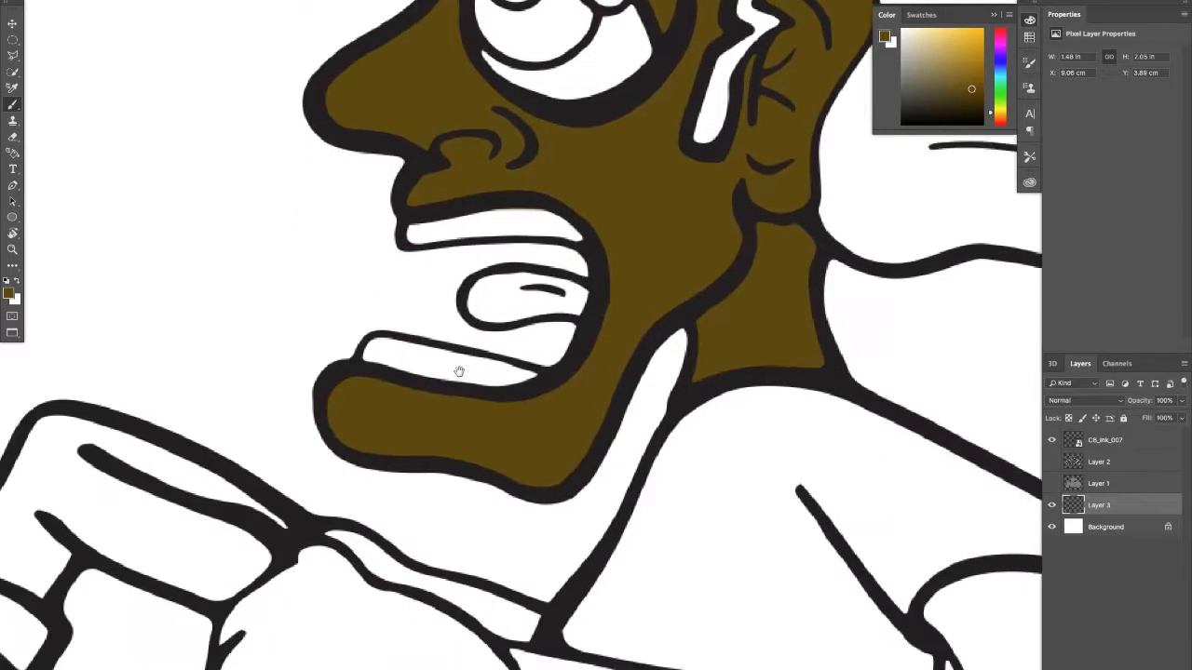
pyautogui.moveTo(357, 466); pyautogui.dragTo(588, 375)
pyautogui.moveTo(543, 436)
pyautogui.mouseDown()
pyautogui.moveTo(484, 247)
pyautogui.moveTo(402, 181)
pyautogui.mouseUp()
pyautogui.moveTo(426, 220)
pyautogui.mouseDown()
pyautogui.moveTo(440, 171)
pyautogui.moveTo(338, 274)
pyautogui.moveTo(334, 322)
pyautogui.moveTo(370, 310)
pyautogui.moveTo(392, 324)
pyautogui.moveTo(492, 292)
pyautogui.moveTo(401, 354)
pyautogui.moveTo(400, 369)
pyautogui.moveTo(354, 382)
pyautogui.mouseUp()
pyautogui.moveTo(421, 422); pyautogui.dragTo(435, 436)
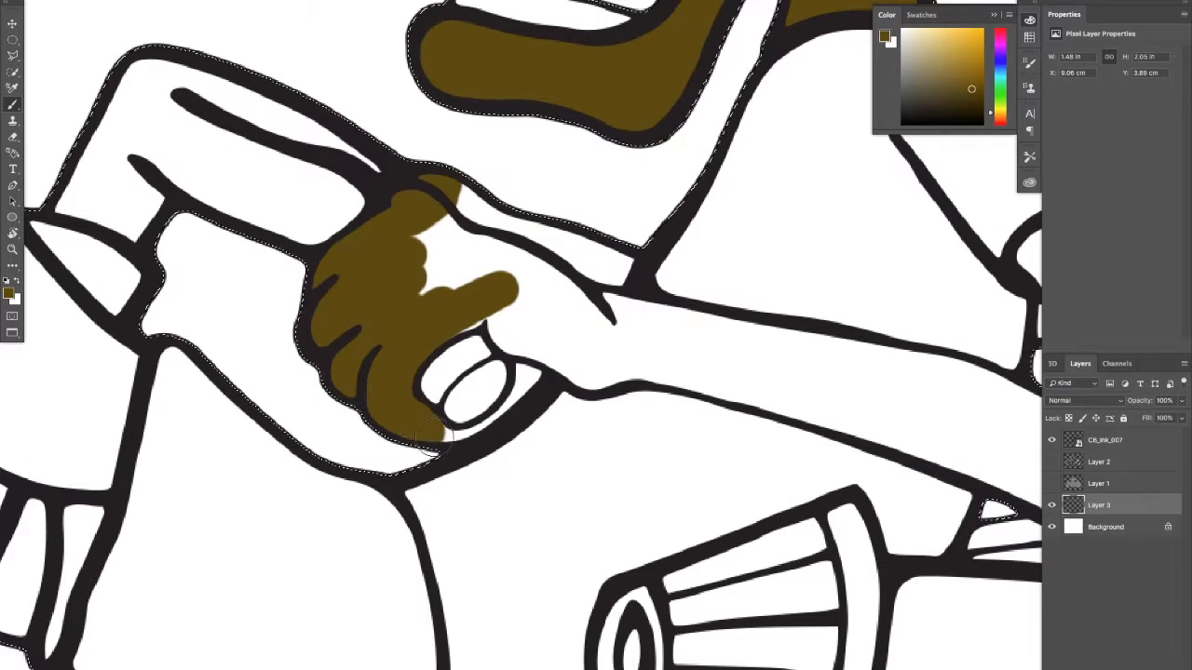
pyautogui.moveTo(525, 384)
pyautogui.mouseDown()
pyautogui.moveTo(527, 343)
pyautogui.moveTo(533, 382)
pyautogui.moveTo(531, 334)
pyautogui.moveTo(377, 273)
pyautogui.moveTo(426, 259)
pyautogui.moveTo(407, 226)
pyautogui.mouseUp()
pyautogui.moveTo(504, 258)
pyautogui.mouseDown()
pyautogui.moveTo(592, 231)
pyautogui.moveTo(603, 286)
pyautogui.moveTo(580, 308)
pyautogui.moveTo(596, 321)
pyautogui.moveTo(519, 296)
pyautogui.moveTo(517, 335)
pyautogui.moveTo(585, 362)
pyautogui.moveTo(565, 368)
pyautogui.moveTo(619, 366)
pyautogui.moveTo(586, 375)
pyautogui.moveTo(724, 376)
pyautogui.moveTo(758, 401)
pyautogui.moveTo(602, 364)
pyautogui.mouseUp()
# Step: Fill the near forearm, elbow and upper arm up to the sleeve with flat brown
pyautogui.moveTo(472, 284)
pyautogui.mouseDown()
pyautogui.moveTo(445, 273)
pyautogui.moveTo(615, 320)
pyautogui.moveTo(487, 304)
pyautogui.moveTo(841, 371)
pyautogui.moveTo(553, 303)
pyautogui.moveTo(828, 357)
pyautogui.moveTo(779, 334)
pyautogui.moveTo(791, 335)
pyautogui.moveTo(612, 299)
pyautogui.moveTo(716, 320)
pyautogui.moveTo(600, 317)
pyautogui.moveTo(685, 346)
pyautogui.moveTo(506, 323)
pyautogui.moveTo(834, 421)
pyautogui.moveTo(677, 377)
pyautogui.moveTo(802, 419)
pyautogui.mouseUp()
pyautogui.moveTo(706, 380)
pyautogui.mouseDown()
pyautogui.moveTo(827, 403)
pyautogui.moveTo(702, 376)
pyautogui.moveTo(501, 292)
pyautogui.mouseUp()
pyautogui.moveTo(422, 239)
pyautogui.mouseDown()
pyautogui.moveTo(593, 284)
pyautogui.moveTo(574, 287)
pyautogui.moveTo(483, 258)
pyautogui.moveTo(589, 262)
pyautogui.mouseUp()
pyautogui.moveTo(527, 237)
pyautogui.mouseDown()
pyautogui.moveTo(552, 271)
pyautogui.moveTo(548, 306)
pyautogui.moveTo(631, 336)
pyautogui.moveTo(674, 374)
pyautogui.moveTo(819, 389)
pyautogui.moveTo(772, 378)
pyautogui.moveTo(793, 401)
pyautogui.moveTo(873, 391)
pyautogui.moveTo(866, 344)
pyautogui.moveTo(787, 244)
pyautogui.moveTo(838, 344)
pyautogui.moveTo(737, 102)
pyautogui.moveTo(708, 86)
pyautogui.moveTo(618, 78)
pyautogui.moveTo(563, 105)
pyautogui.moveTo(610, 154)
pyautogui.moveTo(572, 116)
pyautogui.moveTo(665, 257)
pyautogui.moveTo(790, 324)
pyautogui.moveTo(758, 369)
pyautogui.mouseUp()
pyautogui.moveTo(772, 263)
pyautogui.mouseDown()
pyautogui.moveTo(801, 314)
pyautogui.moveTo(727, 159)
pyautogui.moveTo(730, 199)
pyautogui.moveTo(702, 116)
pyautogui.moveTo(593, 109)
pyautogui.moveTo(617, 167)
pyautogui.moveTo(668, 200)
pyautogui.moveTo(736, 210)
pyautogui.moveTo(754, 281)
pyautogui.mouseUp()
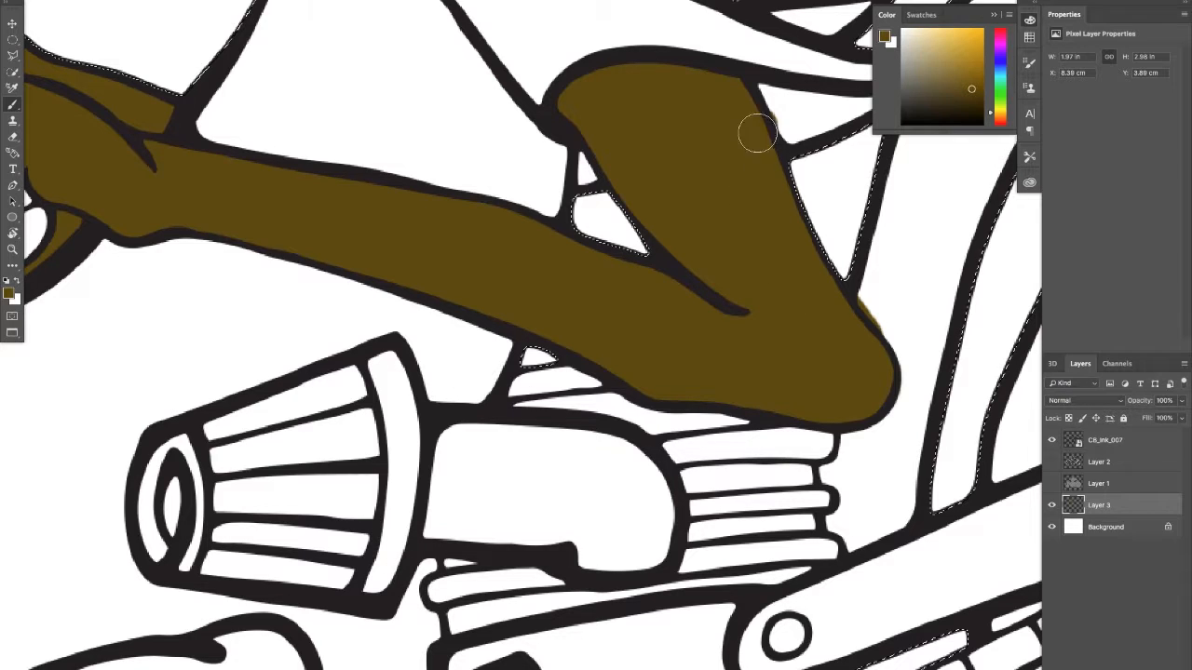
pyautogui.moveTo(757, 133); pyautogui.dragTo(736, 198)
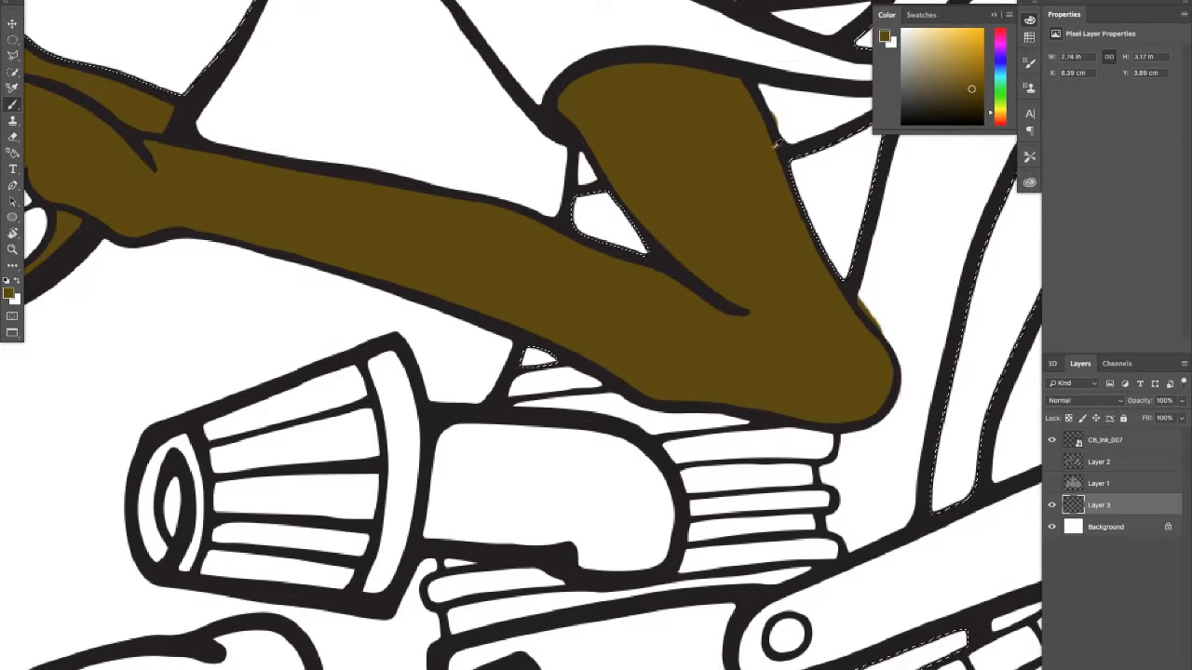
# Step: Paint the ankle, the shape behind the shin and the upper edge of the near foot with flat brown
pyautogui.moveTo(784, 127); pyautogui.dragTo(677, 242)
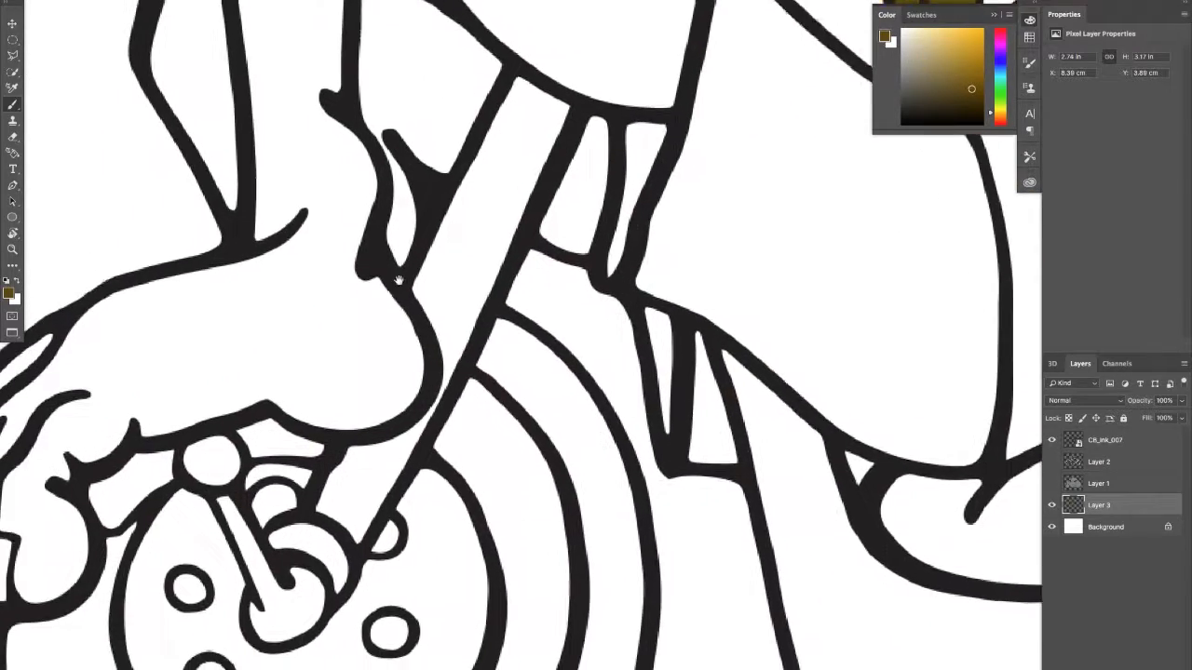
pyautogui.moveTo(399, 280)
pyautogui.mouseDown()
pyautogui.moveTo(484, 344)
pyautogui.moveTo(487, 400)
pyautogui.mouseUp()
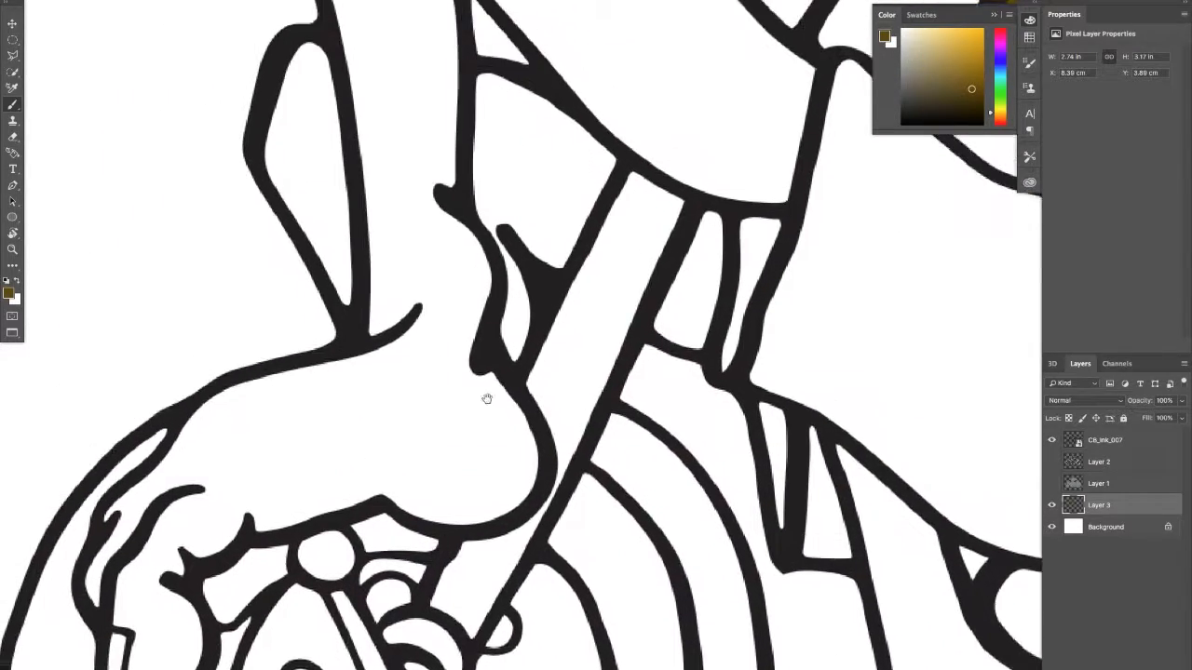
pyautogui.moveTo(315, 123)
pyautogui.mouseDown()
pyautogui.moveTo(342, 165)
pyautogui.moveTo(287, 295)
pyautogui.moveTo(297, 300)
pyautogui.moveTo(345, 191)
pyautogui.moveTo(414, 220)
pyautogui.moveTo(314, 349)
pyautogui.moveTo(412, 285)
pyautogui.moveTo(332, 211)
pyautogui.mouseUp()
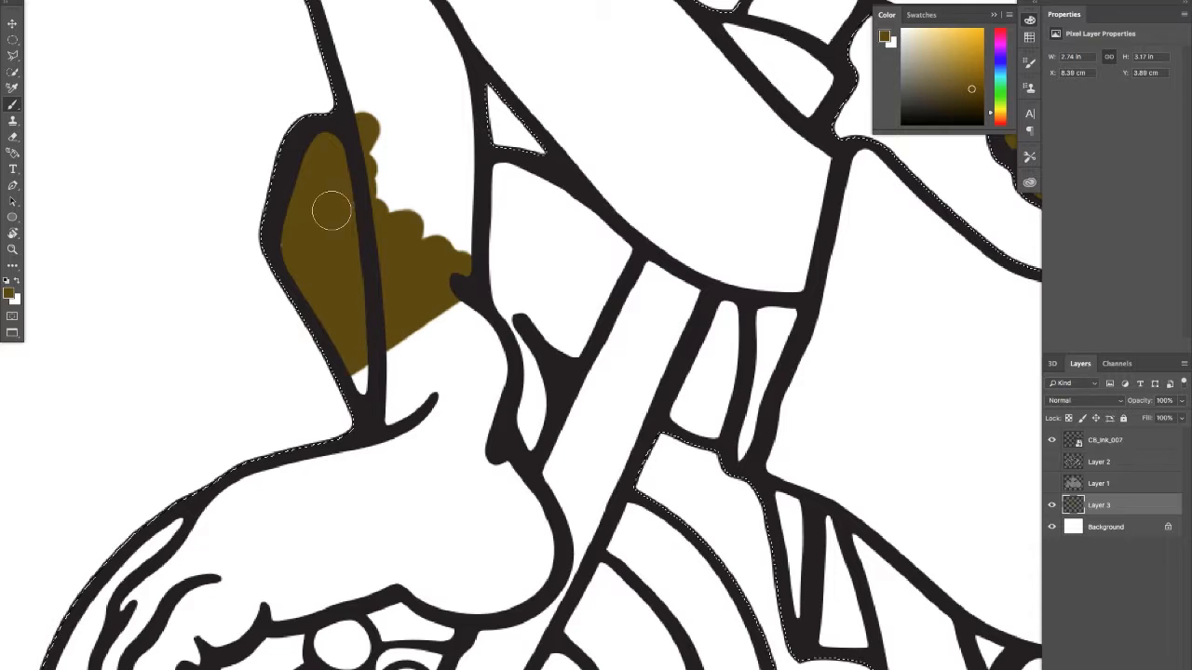
pyautogui.moveTo(389, 344)
pyautogui.mouseDown()
pyautogui.moveTo(359, 385)
pyautogui.moveTo(362, 365)
pyautogui.moveTo(359, 421)
pyautogui.moveTo(393, 466)
pyautogui.moveTo(525, 422)
pyautogui.moveTo(540, 382)
pyautogui.moveTo(509, 453)
pyautogui.moveTo(405, 483)
pyautogui.moveTo(411, 409)
pyautogui.moveTo(451, 369)
pyautogui.moveTo(533, 370)
pyautogui.mouseUp()
pyautogui.moveTo(521, 347)
pyautogui.mouseDown()
pyautogui.moveTo(379, 403)
pyautogui.moveTo(421, 368)
pyautogui.moveTo(375, 377)
pyautogui.moveTo(310, 466)
pyautogui.moveTo(251, 510)
pyautogui.mouseUp()
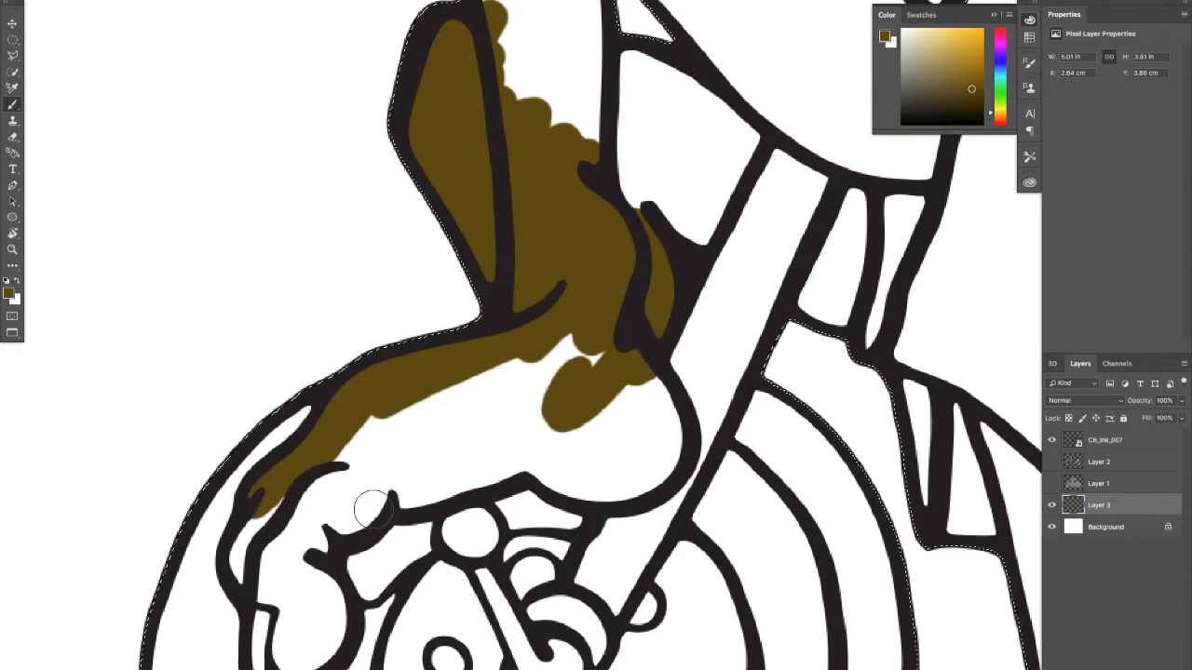
# Step: Fill the toes, sole and heel of the near foot with flat brown, covering the remaining white gaps
pyautogui.moveTo(436, 426)
pyautogui.mouseDown()
pyautogui.moveTo(430, 296)
pyautogui.moveTo(458, 210)
pyautogui.mouseUp()
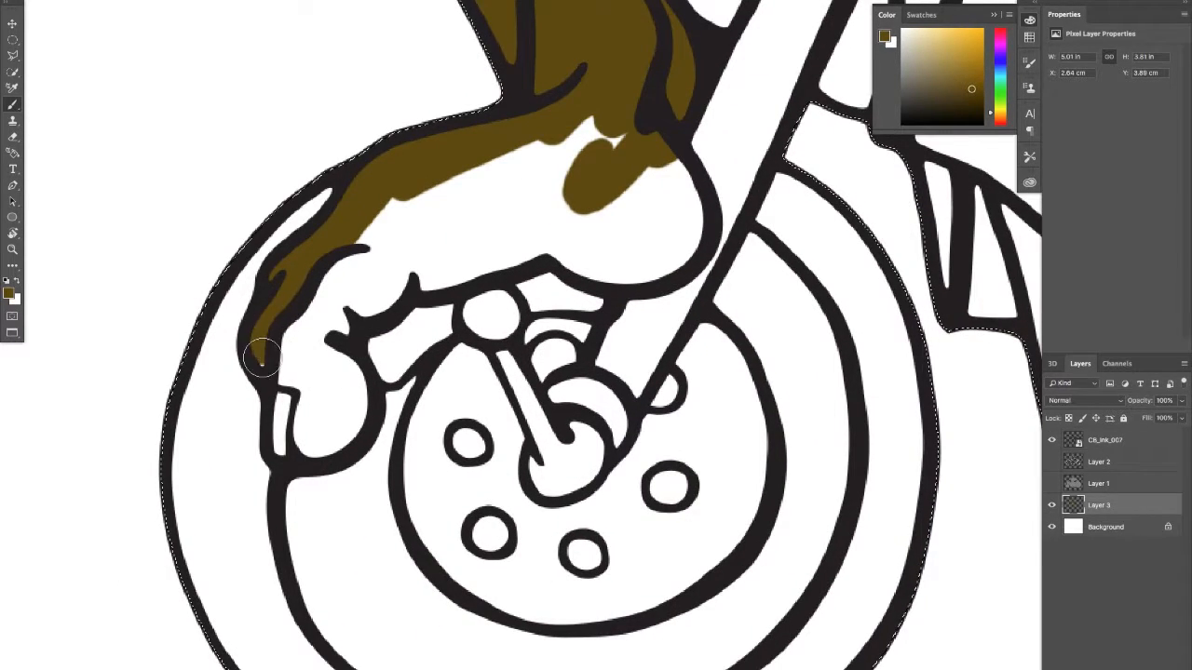
pyautogui.moveTo(302, 343)
pyautogui.mouseDown()
pyautogui.moveTo(280, 434)
pyautogui.moveTo(337, 388)
pyautogui.moveTo(330, 432)
pyautogui.moveTo(309, 447)
pyautogui.moveTo(338, 401)
pyautogui.moveTo(332, 448)
pyautogui.moveTo(343, 352)
pyautogui.moveTo(343, 424)
pyautogui.moveTo(333, 308)
pyautogui.moveTo(359, 248)
pyautogui.moveTo(378, 258)
pyautogui.moveTo(304, 374)
pyautogui.moveTo(288, 356)
pyautogui.moveTo(308, 319)
pyautogui.moveTo(378, 275)
pyautogui.moveTo(378, 292)
pyautogui.moveTo(390, 290)
pyautogui.moveTo(464, 155)
pyautogui.moveTo(569, 154)
pyautogui.moveTo(541, 215)
pyautogui.moveTo(573, 228)
pyautogui.moveTo(554, 241)
pyautogui.moveTo(646, 225)
pyautogui.moveTo(596, 230)
pyautogui.moveTo(645, 236)
pyautogui.moveTo(613, 250)
pyautogui.moveTo(638, 261)
pyautogui.moveTo(677, 234)
pyautogui.moveTo(664, 166)
pyautogui.moveTo(675, 163)
pyautogui.moveTo(634, 226)
pyautogui.mouseUp()
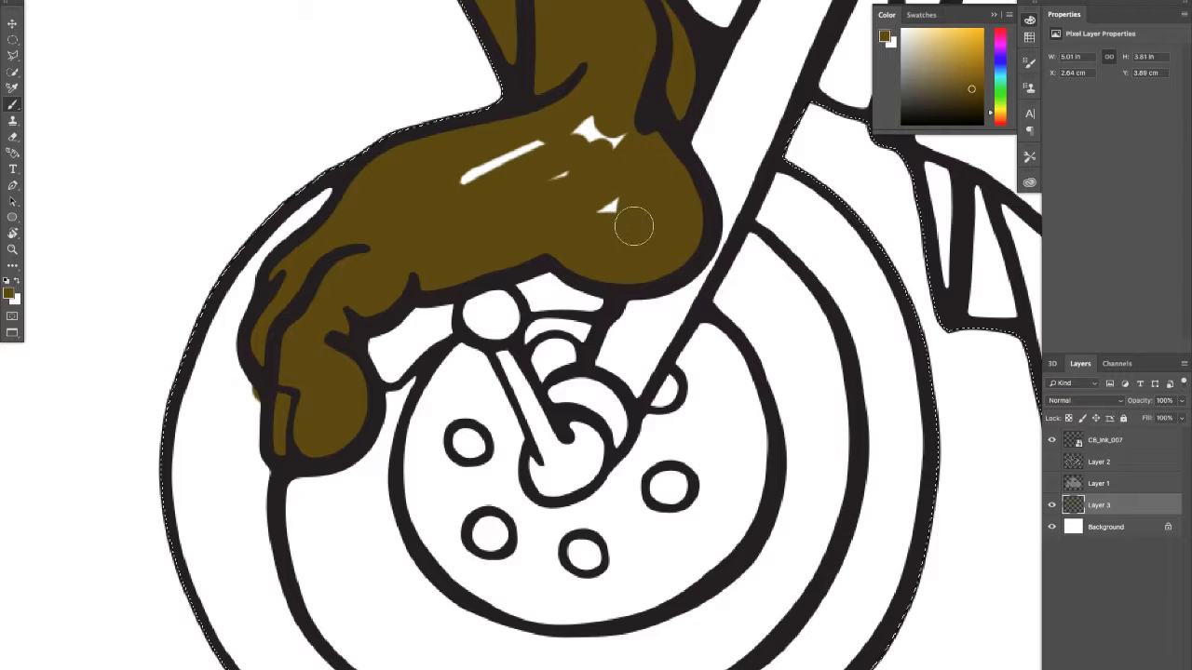
pyautogui.moveTo(548, 190)
pyautogui.mouseDown()
pyautogui.moveTo(467, 187)
pyautogui.moveTo(362, 348)
pyautogui.mouseUp()
# Step: Paint the shin, the knee and the far leg area behind the calf with flat brown
pyautogui.moveTo(517, 150)
pyautogui.mouseDown()
pyautogui.moveTo(444, 317)
pyautogui.moveTo(450, 377)
pyautogui.mouseUp()
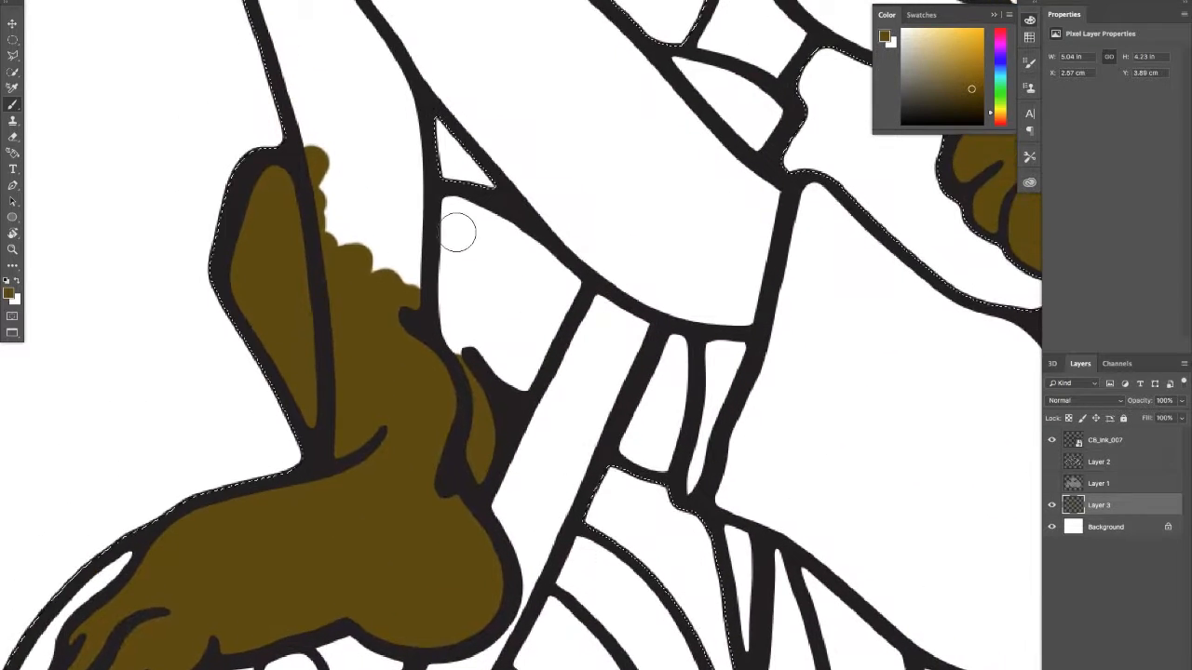
pyautogui.moveTo(465, 204)
pyautogui.mouseDown()
pyautogui.moveTo(403, 266)
pyautogui.moveTo(434, 209)
pyautogui.moveTo(509, 200)
pyautogui.moveTo(489, 226)
pyautogui.moveTo(532, 219)
pyautogui.moveTo(508, 265)
pyautogui.moveTo(552, 241)
pyautogui.moveTo(573, 262)
pyautogui.moveTo(543, 300)
pyautogui.moveTo(551, 311)
pyautogui.moveTo(518, 383)
pyautogui.mouseUp()
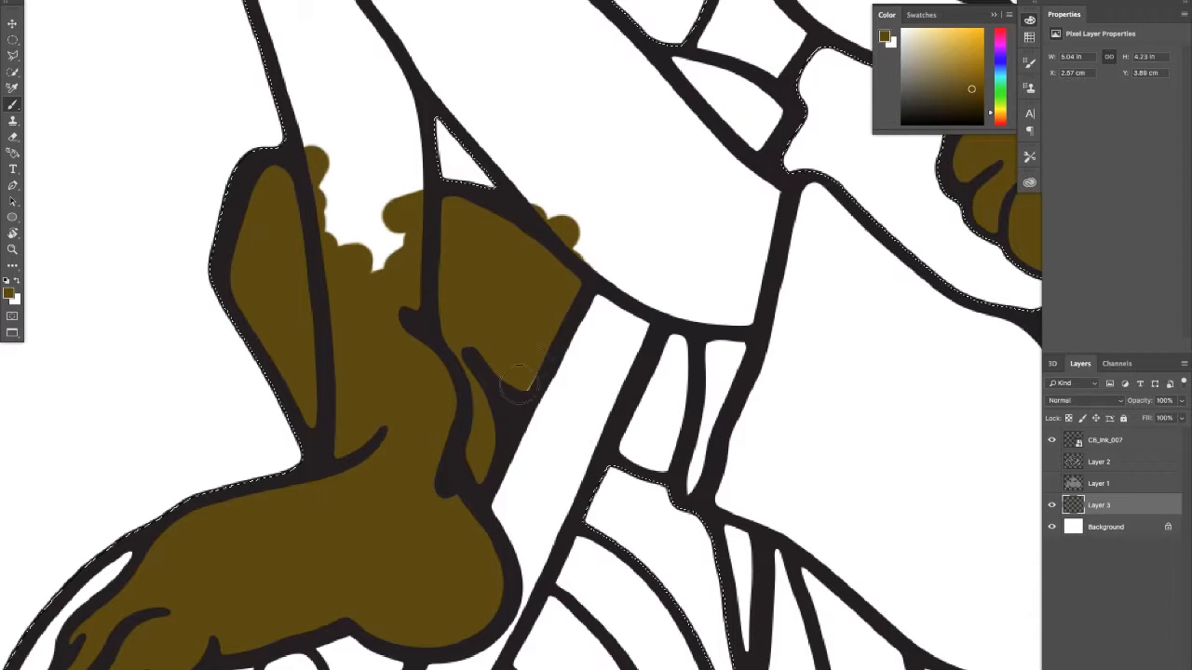
pyautogui.moveTo(361, 181); pyautogui.dragTo(372, 378)
pyautogui.moveTo(274, 37)
pyautogui.mouseDown()
pyautogui.moveTo(365, 18)
pyautogui.moveTo(376, 37)
pyautogui.moveTo(343, 80)
pyautogui.moveTo(390, 97)
pyautogui.moveTo(335, 149)
pyautogui.moveTo(390, 145)
pyautogui.moveTo(392, 195)
pyautogui.moveTo(554, 164)
pyautogui.mouseUp()
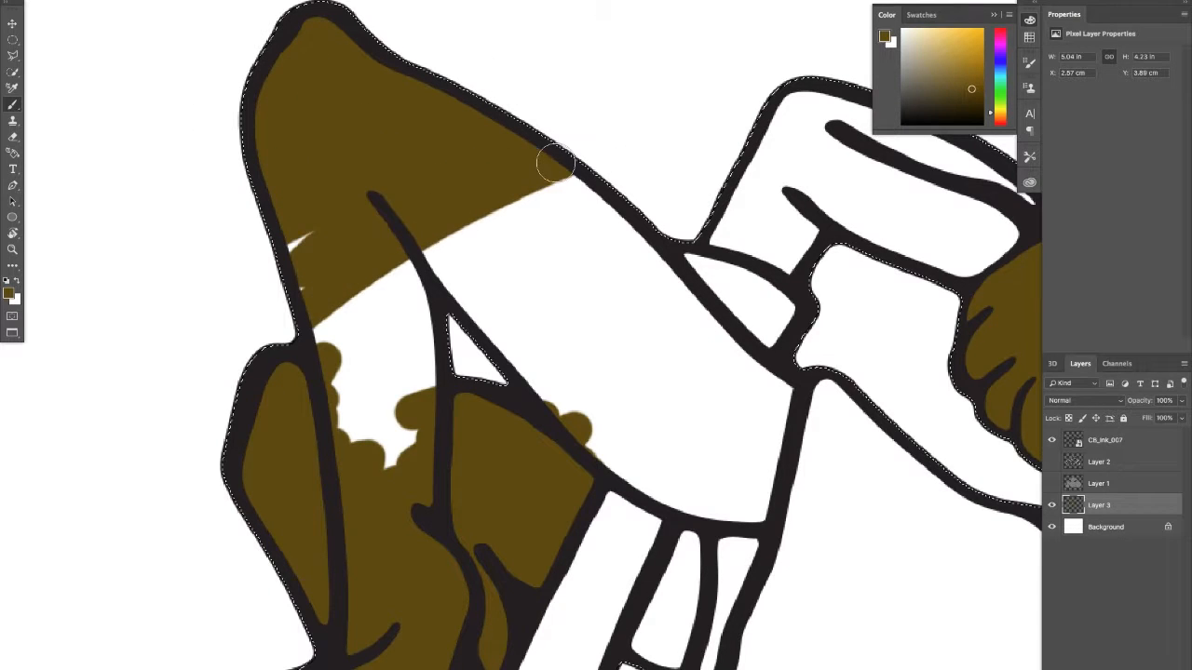
# Step: Paint the rest of the rider's bent upper leg and thigh dark brown on Layer 3
pyautogui.moveTo(494, 201)
pyautogui.mouseDown()
pyautogui.moveTo(505, 227)
pyautogui.moveTo(305, 415)
pyautogui.moveTo(427, 387)
pyautogui.moveTo(422, 427)
pyautogui.moveTo(340, 506)
pyautogui.mouseUp()
pyautogui.moveTo(545, 159)
pyautogui.mouseDown()
pyautogui.moveTo(550, 200)
pyautogui.moveTo(578, 173)
pyautogui.moveTo(653, 305)
pyautogui.moveTo(522, 213)
pyautogui.mouseUp()
pyautogui.moveTo(575, 270)
pyautogui.mouseDown()
pyautogui.moveTo(500, 241)
pyautogui.moveTo(558, 320)
pyautogui.moveTo(557, 350)
pyautogui.moveTo(477, 304)
pyautogui.mouseUp()
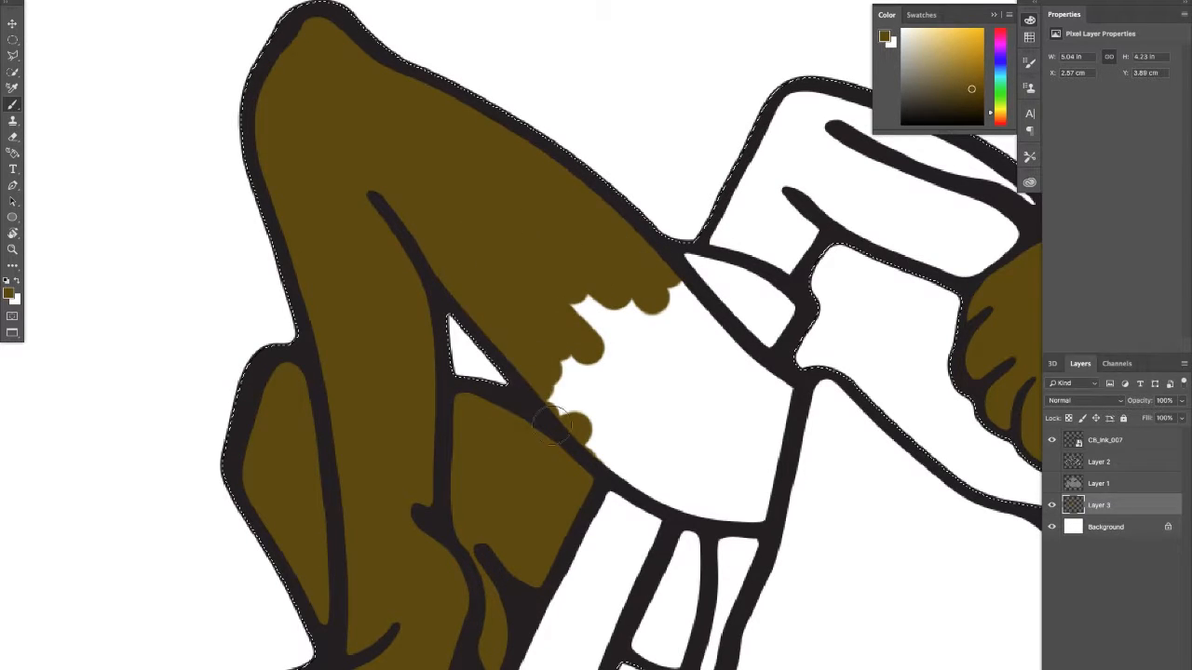
pyautogui.moveTo(552, 426)
pyautogui.mouseDown()
pyautogui.moveTo(588, 446)
pyautogui.moveTo(642, 428)
pyautogui.moveTo(614, 447)
pyautogui.moveTo(596, 438)
pyautogui.moveTo(688, 498)
pyautogui.moveTo(720, 484)
pyautogui.mouseUp()
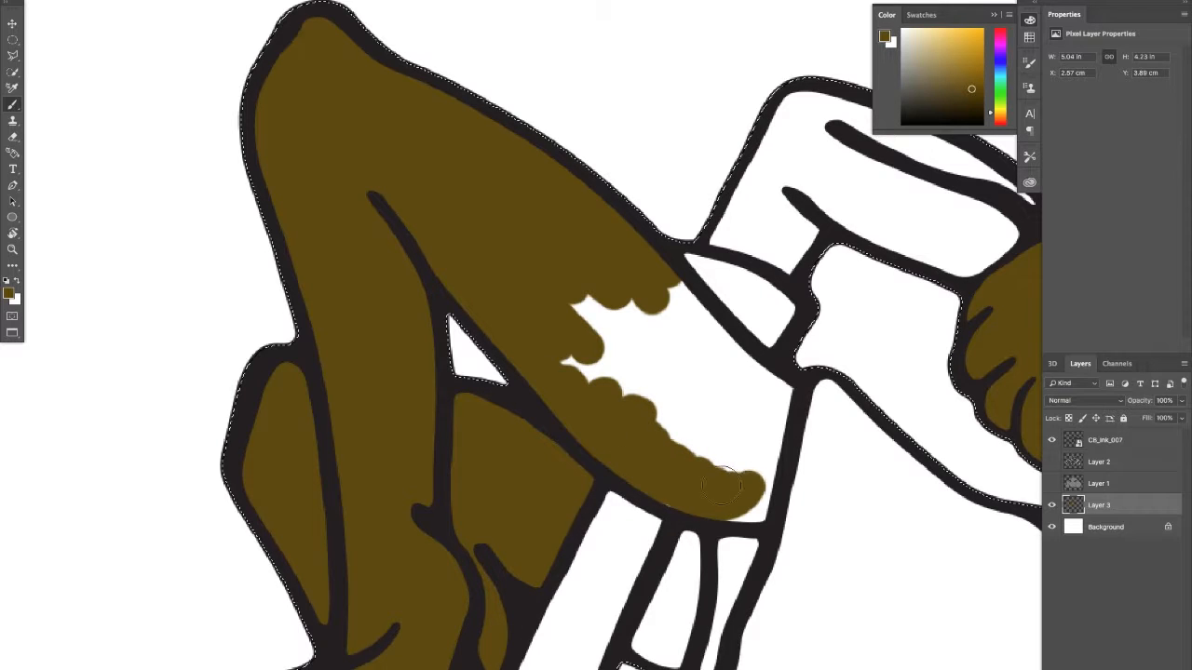
pyautogui.moveTo(765, 452)
pyautogui.mouseDown()
pyautogui.moveTo(777, 387)
pyautogui.moveTo(698, 325)
pyautogui.mouseUp()
pyautogui.moveTo(531, 319)
pyautogui.mouseDown()
pyautogui.moveTo(592, 344)
pyautogui.moveTo(577, 374)
pyautogui.moveTo(610, 377)
pyautogui.moveTo(624, 396)
pyautogui.moveTo(752, 388)
pyautogui.moveTo(726, 442)
pyautogui.mouseUp()
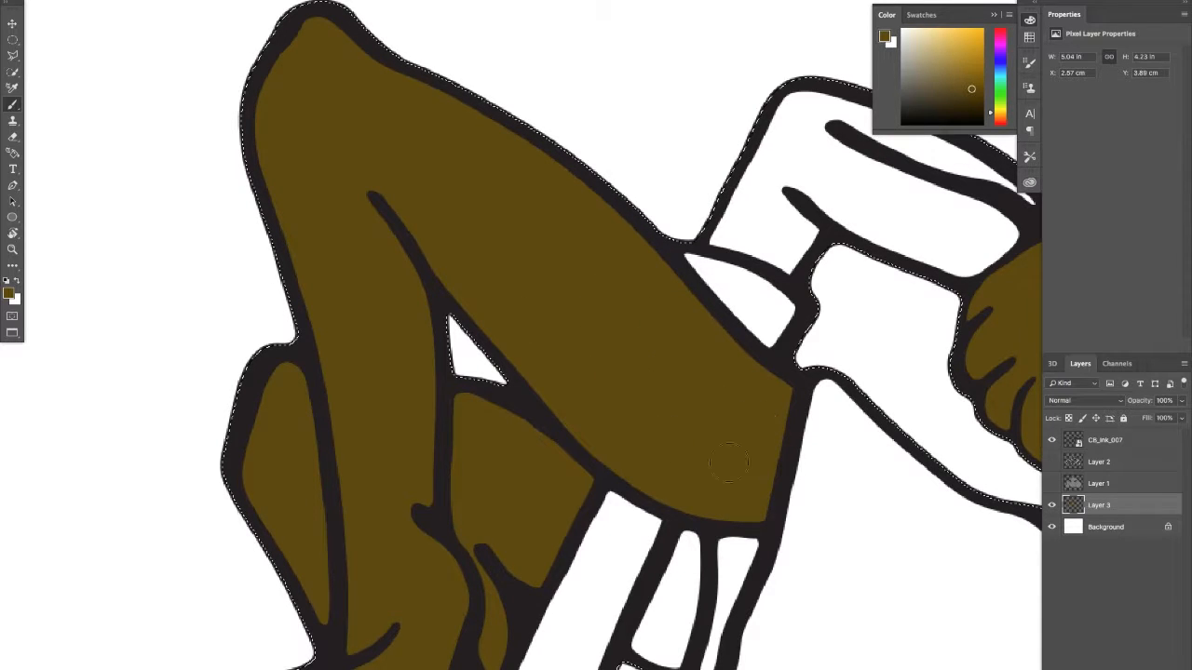
# Step: Paint the small leg sections showing behind the front fork in the same dark brown
pyautogui.scroll(-5, 585, 295)
pyautogui.click(597, 456)
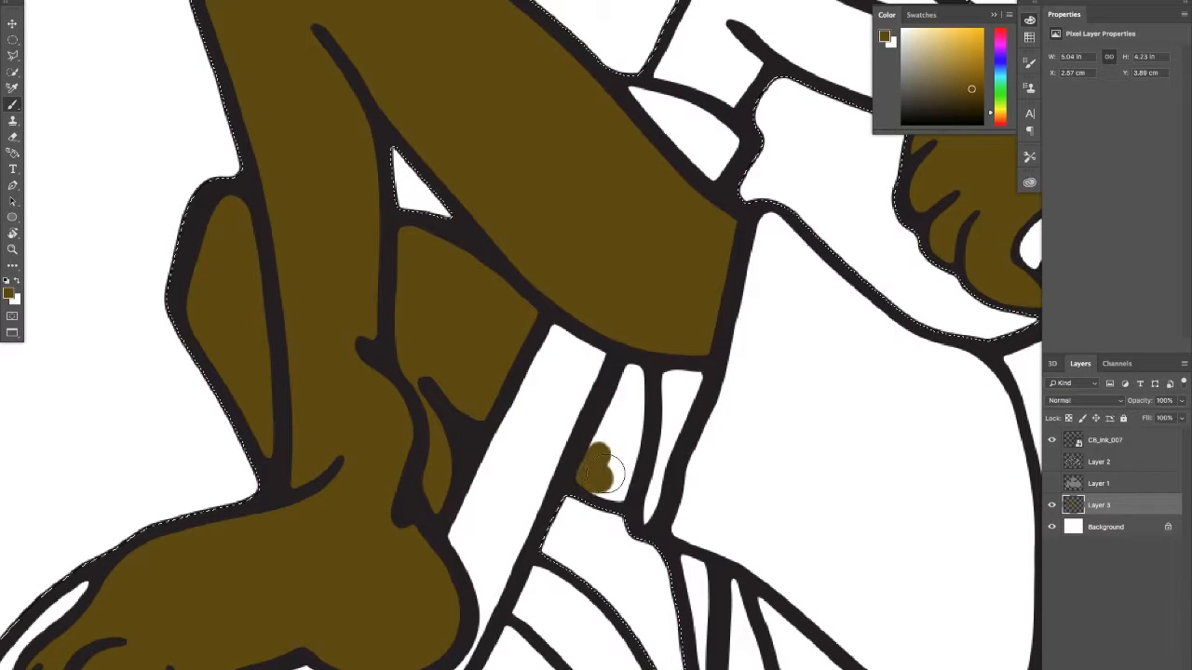
pyautogui.moveTo(604, 473)
pyautogui.mouseDown()
pyautogui.moveTo(629, 423)
pyautogui.moveTo(609, 504)
pyautogui.moveTo(632, 383)
pyautogui.mouseUp()
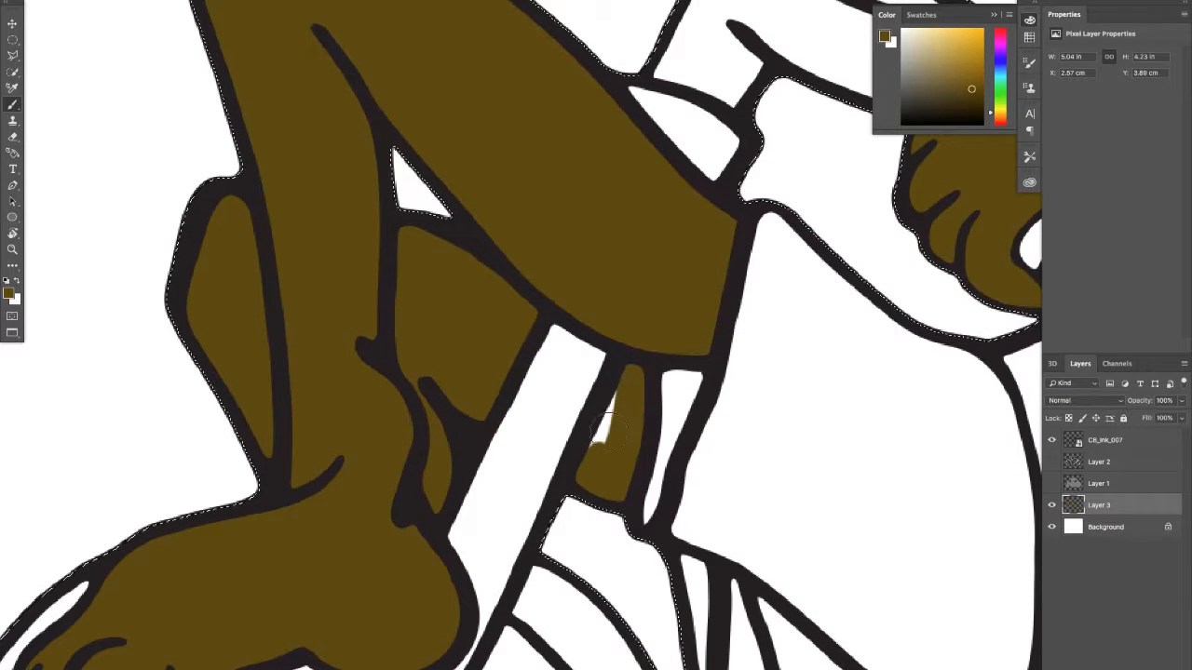
pyautogui.moveTo(626, 486); pyautogui.dragTo(442, 347)
pyautogui.moveTo(672, 402); pyautogui.dragTo(496, 400)
pyautogui.moveTo(713, 379); pyautogui.dragTo(519, 406)
pyautogui.moveTo(478, 280); pyautogui.dragTo(387, 302)
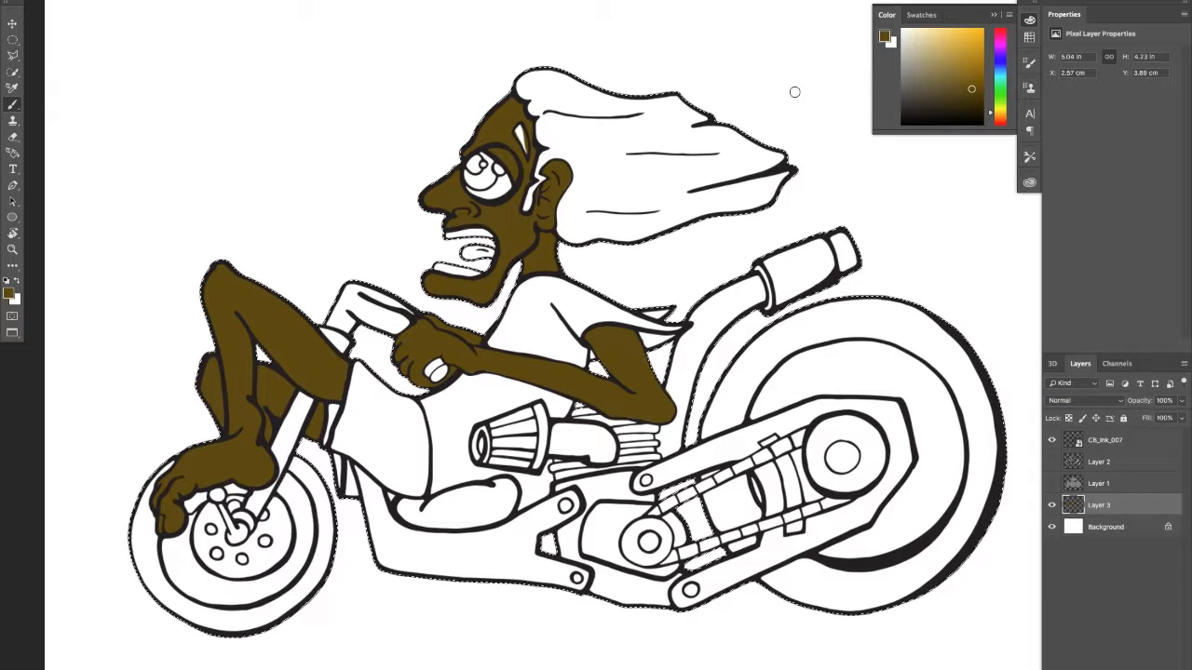
# Step: Paint the rider's upper eyelid in a darker shade of the skin brown
pyautogui.scroll(5, 491, 189)
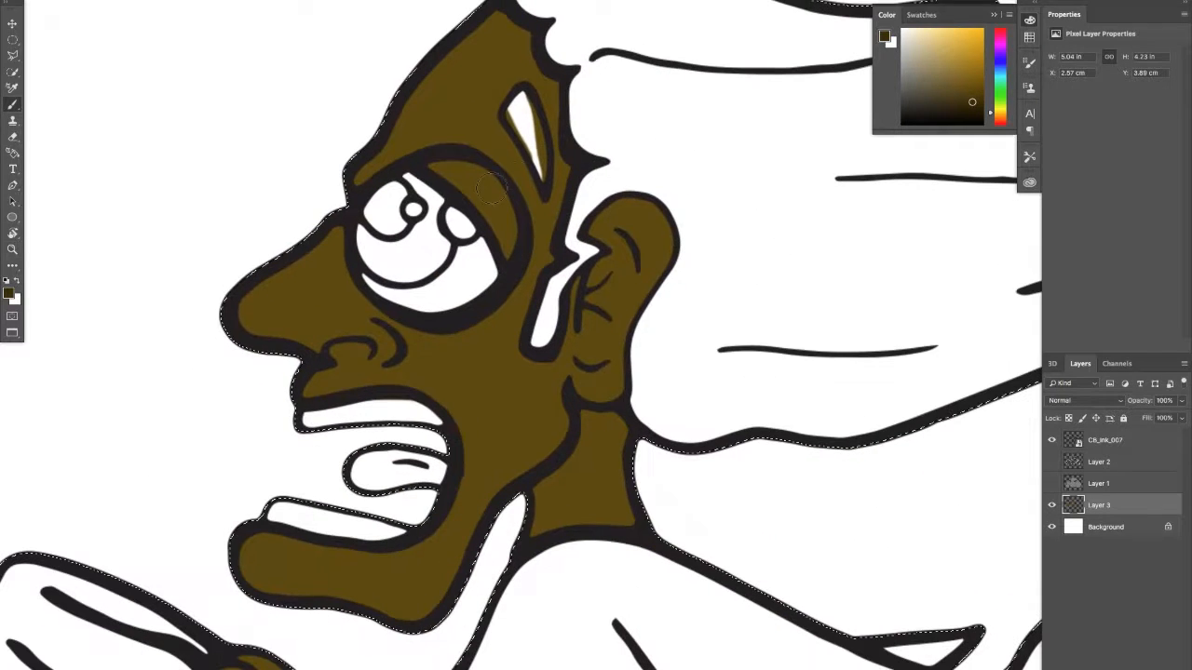
pyautogui.moveTo(444, 168); pyautogui.dragTo(472, 194)
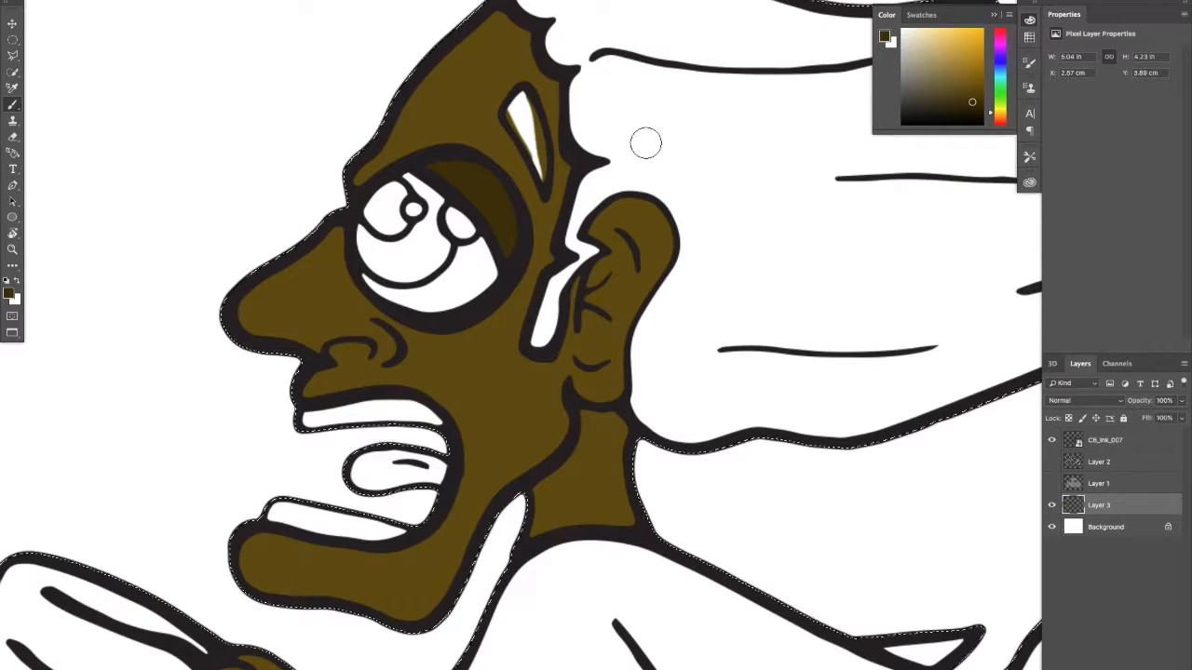
pyautogui.moveTo(463, 173); pyautogui.dragTo(538, 76)
# Step: Paint the big toe's nail light tan, then resample the skin brown from the toe
pyautogui.scroll(-10, 537, 75)
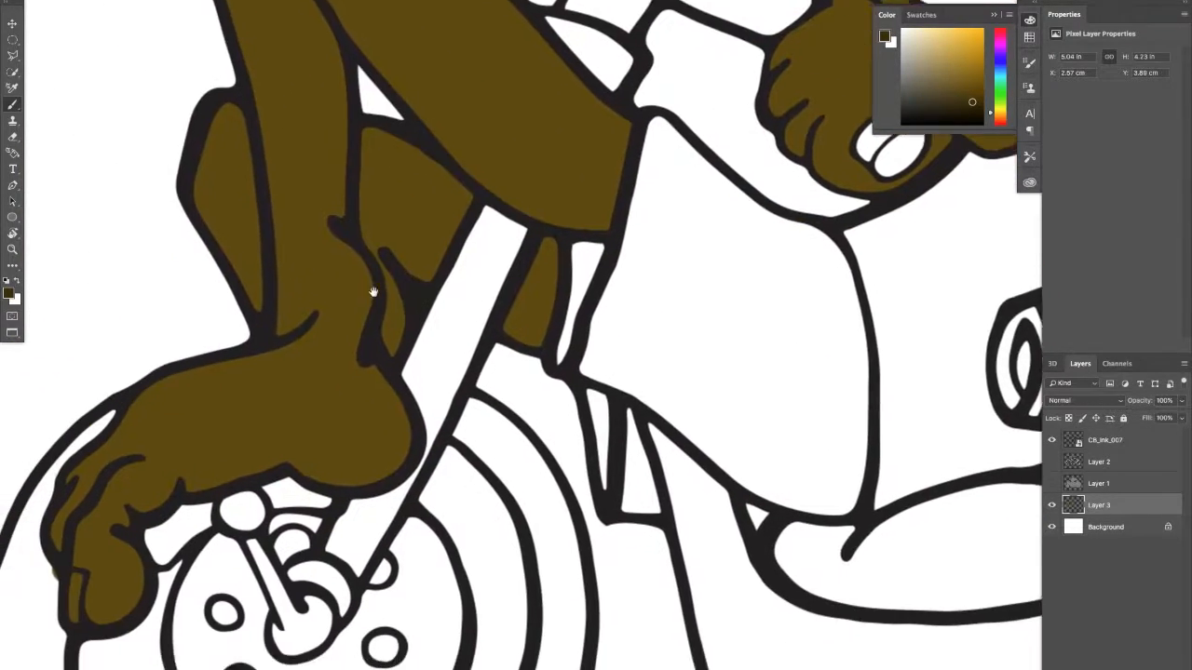
pyautogui.moveTo(373, 292); pyautogui.dragTo(415, 266)
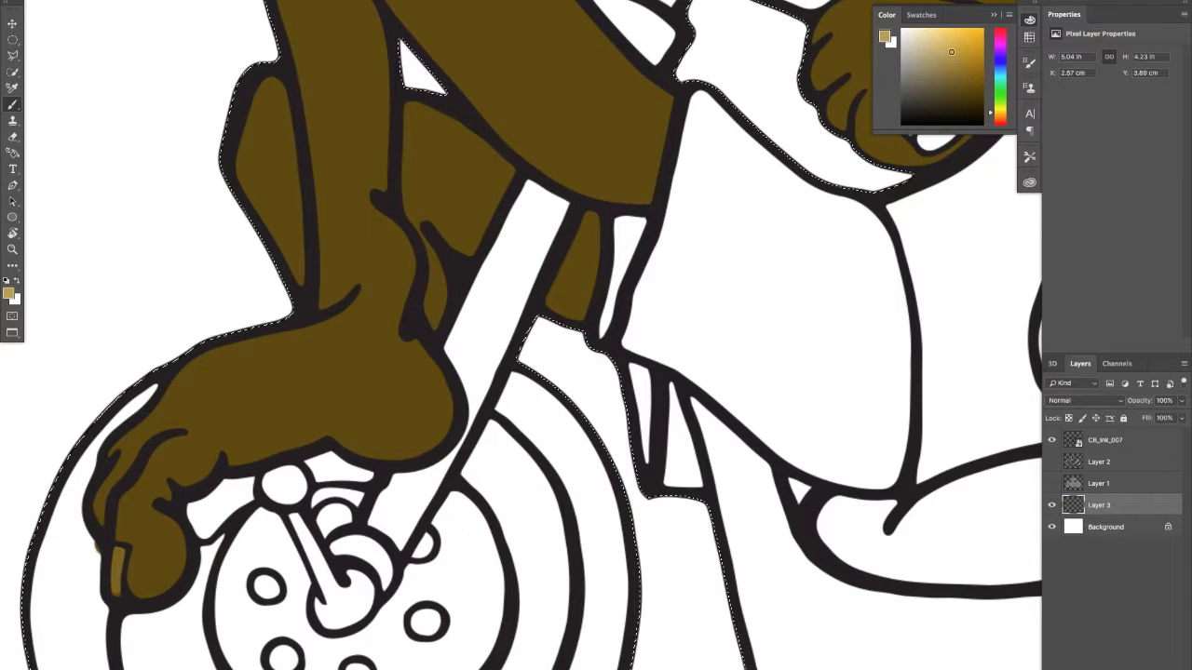
pyautogui.moveTo(117, 559); pyautogui.dragTo(117, 592)
pyautogui.keyDown('alt'); pyautogui.click(138, 557); pyautogui.keyUp('alt')
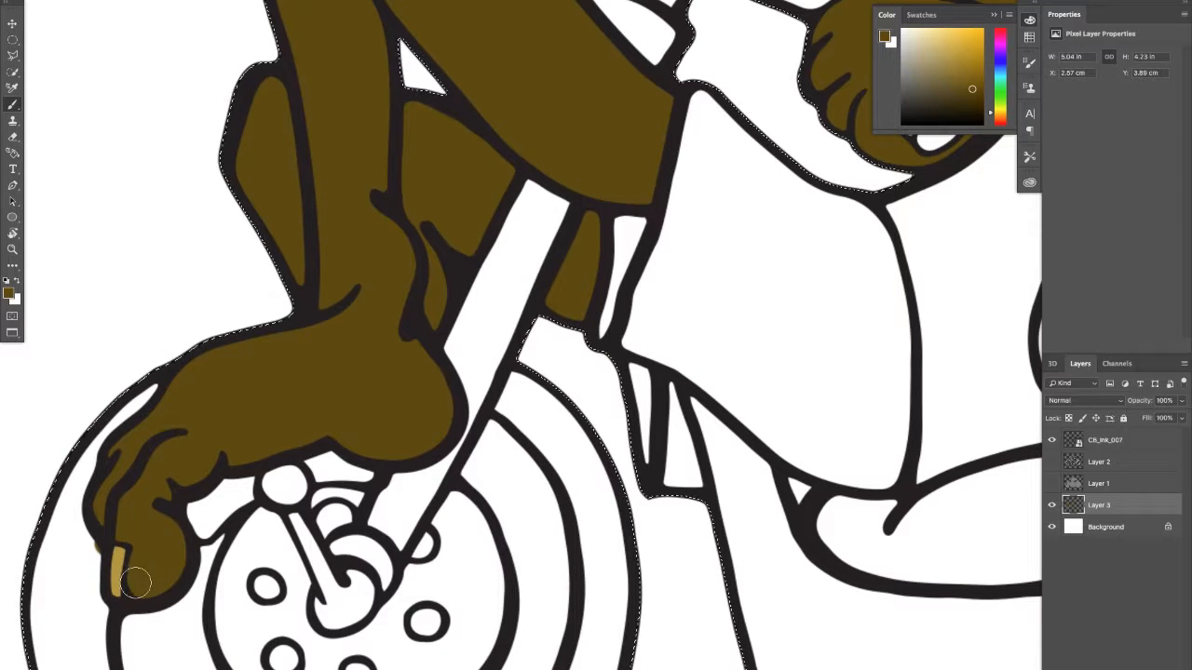
# Step: Choose a medium pink and paint the rider's eyebrow with it
pyautogui.moveTo(364, 379); pyautogui.dragTo(173, 531)
pyautogui.moveTo(492, 291); pyautogui.dragTo(247, 400)
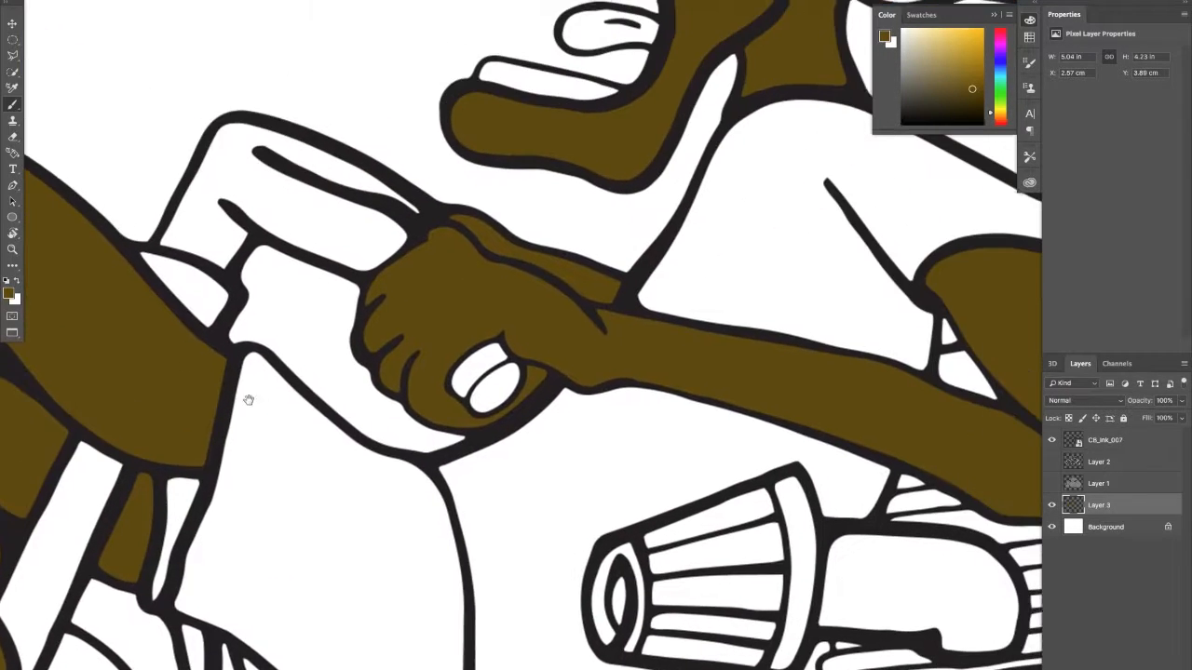
pyautogui.moveTo(432, 318)
pyautogui.mouseDown()
pyautogui.moveTo(372, 322)
pyautogui.moveTo(203, 528)
pyautogui.mouseUp()
pyautogui.moveTo(253, 124); pyautogui.dragTo(165, 466)
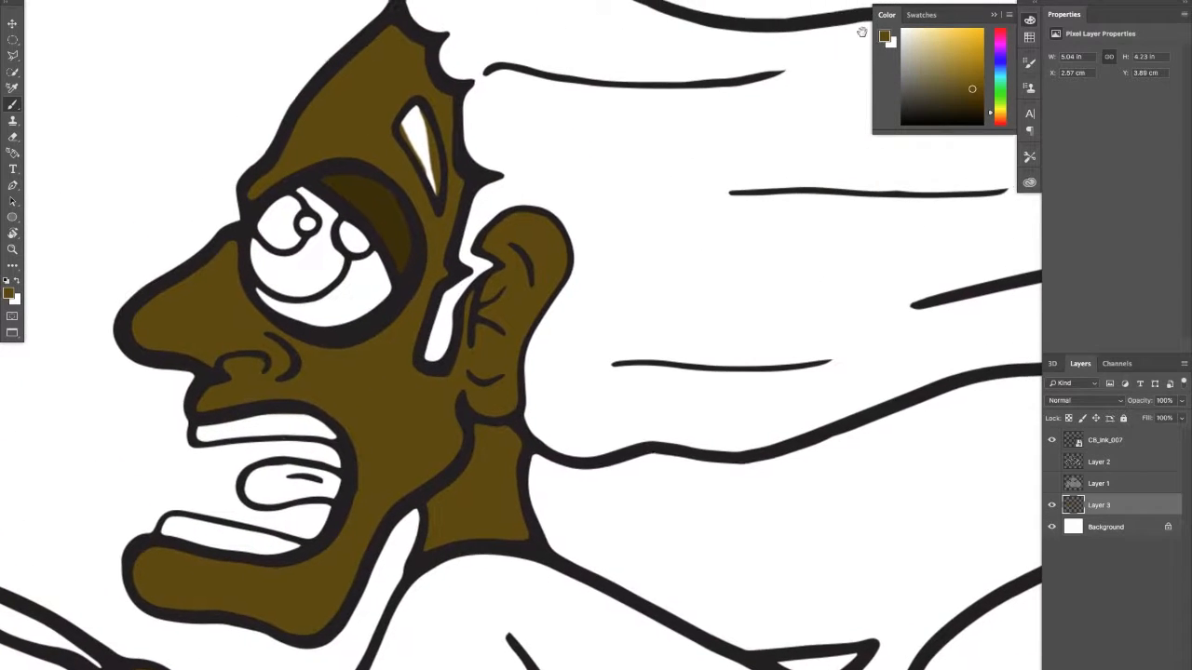
pyautogui.moveTo(739, 130); pyautogui.dragTo(667, 151)
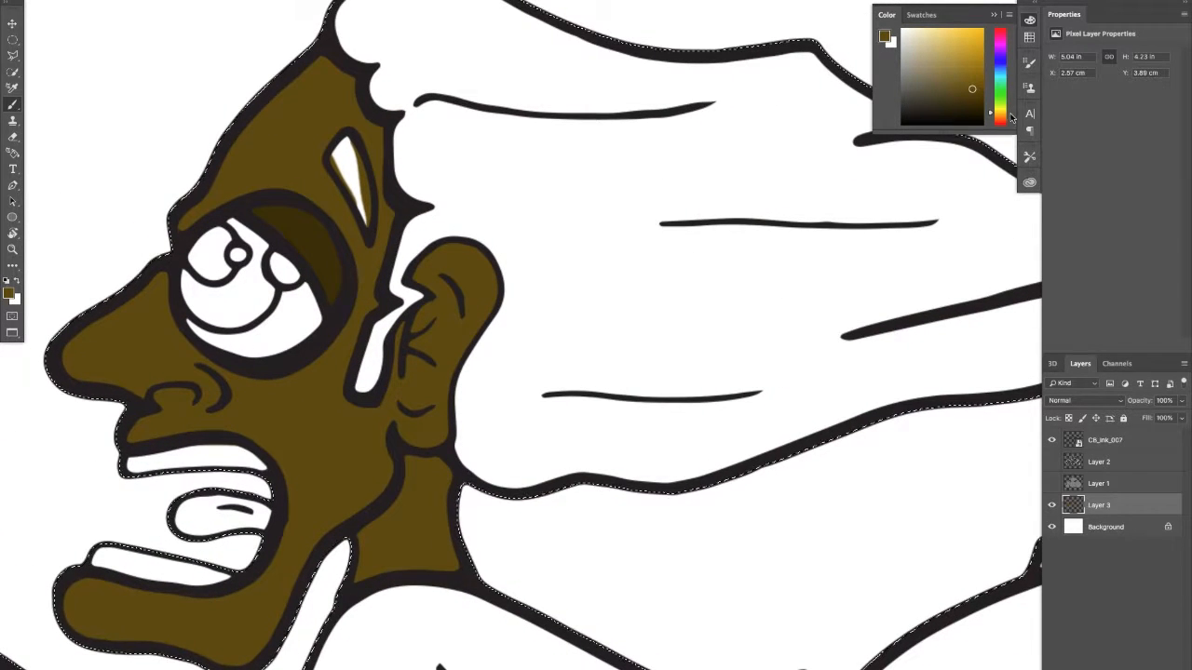
pyautogui.moveTo(1001, 110); pyautogui.dragTo(1006, 51)
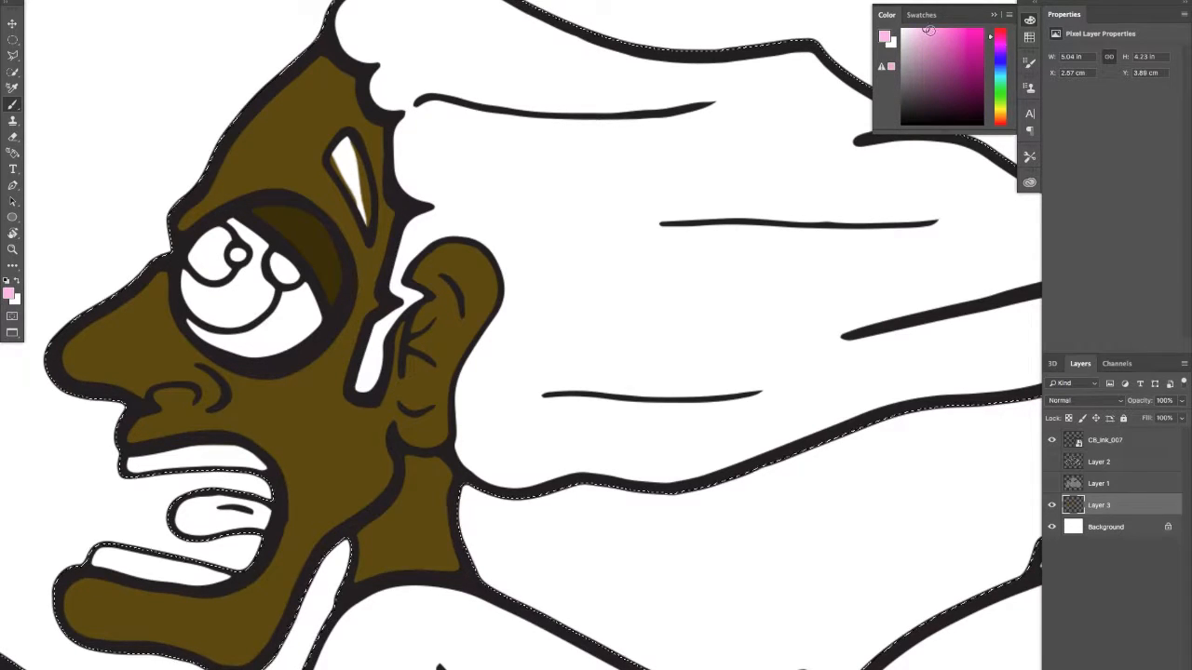
pyautogui.moveTo(928, 29); pyautogui.dragTo(951, 40)
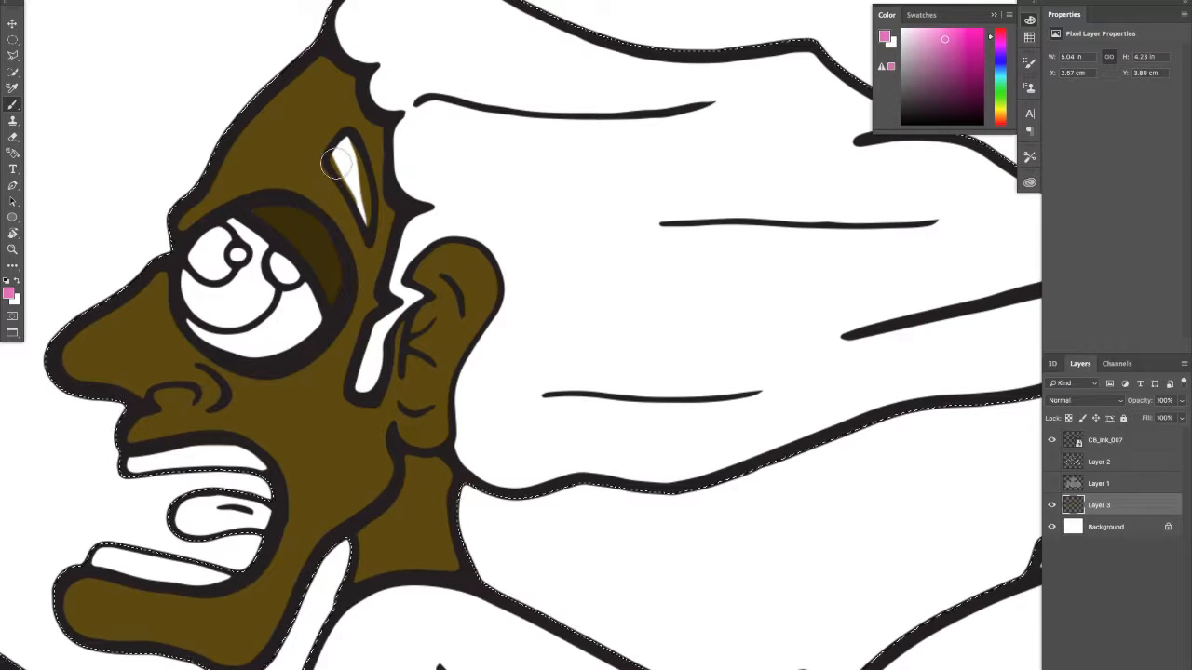
pyautogui.moveTo(348, 163)
pyautogui.mouseDown()
pyautogui.moveTo(344, 153)
pyautogui.moveTo(349, 175)
pyautogui.mouseUp()
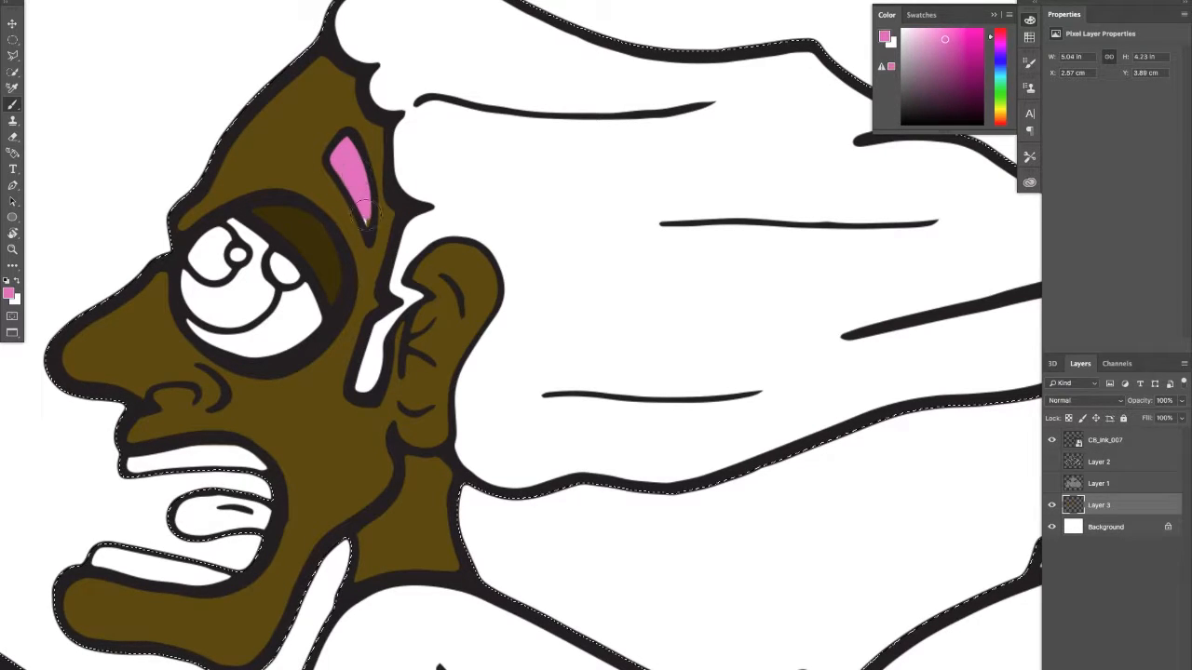
# Step: Paint the front hairline and sideburn pink, and touch up the edge beside the ear with the skin brown
pyautogui.scroll(4, 457, 115)
pyautogui.moveTo(333, 97)
pyautogui.mouseDown()
pyautogui.moveTo(422, 52)
pyautogui.moveTo(343, 109)
pyautogui.moveTo(382, 147)
pyautogui.moveTo(402, 192)
pyautogui.moveTo(404, 251)
pyautogui.moveTo(398, 222)
pyautogui.mouseUp()
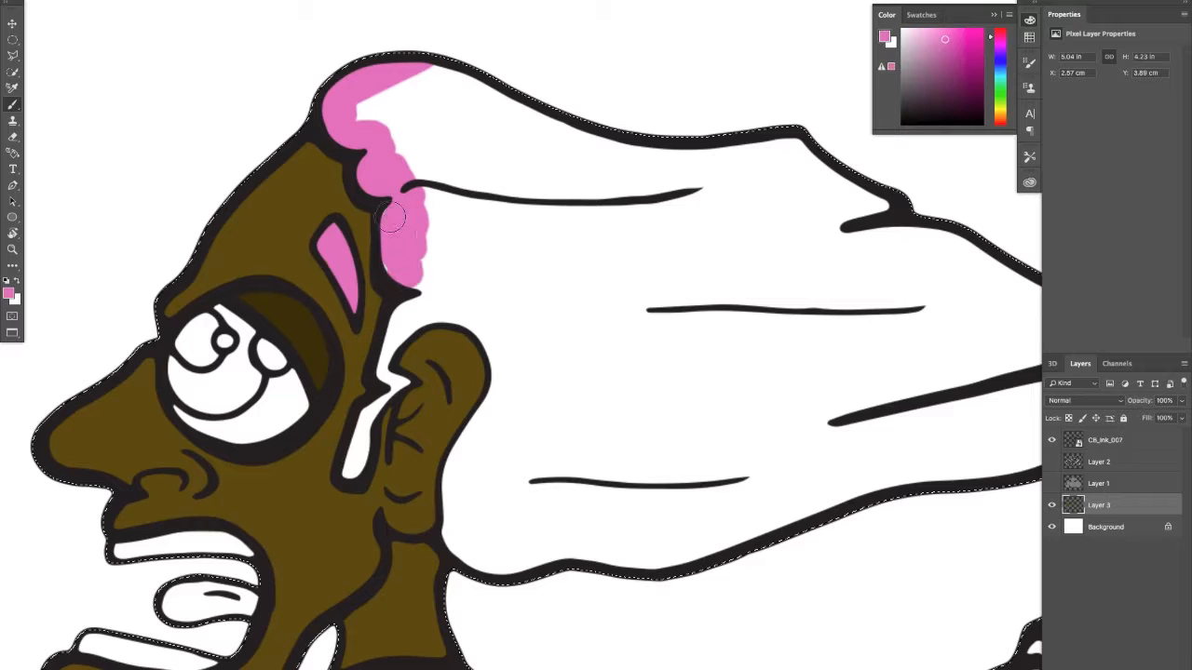
pyautogui.moveTo(406, 275); pyautogui.dragTo(416, 314)
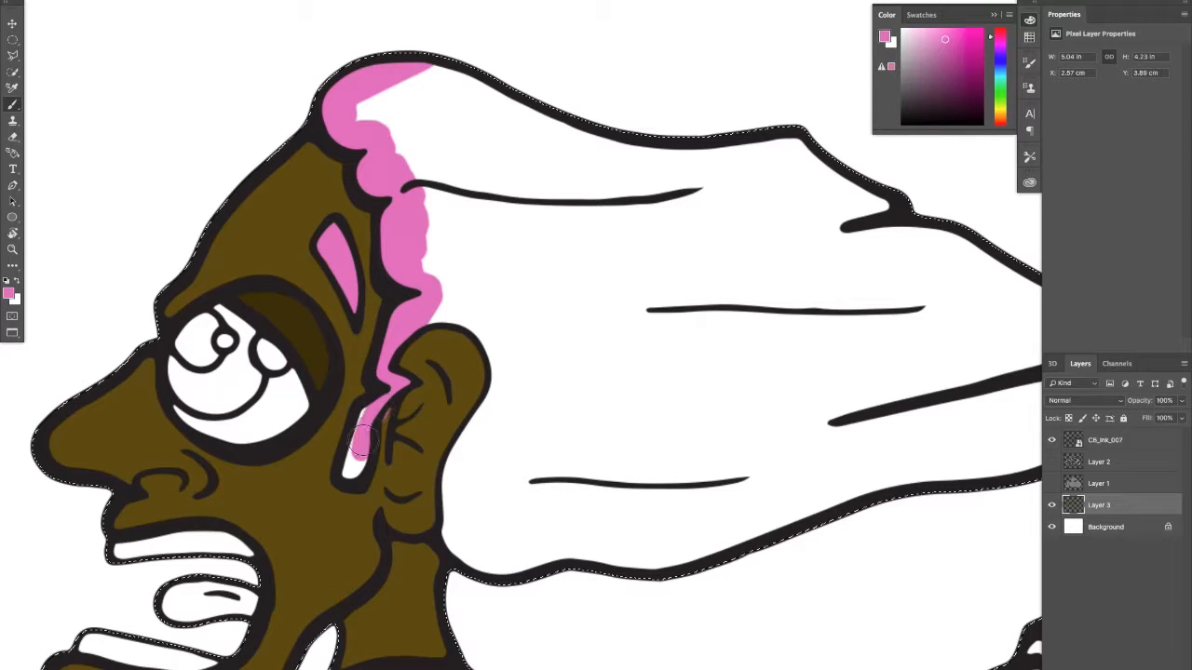
pyautogui.keyDown('alt'); pyautogui.click(389, 468); pyautogui.keyUp('alt')
pyautogui.moveTo(381, 418); pyautogui.dragTo(383, 424)
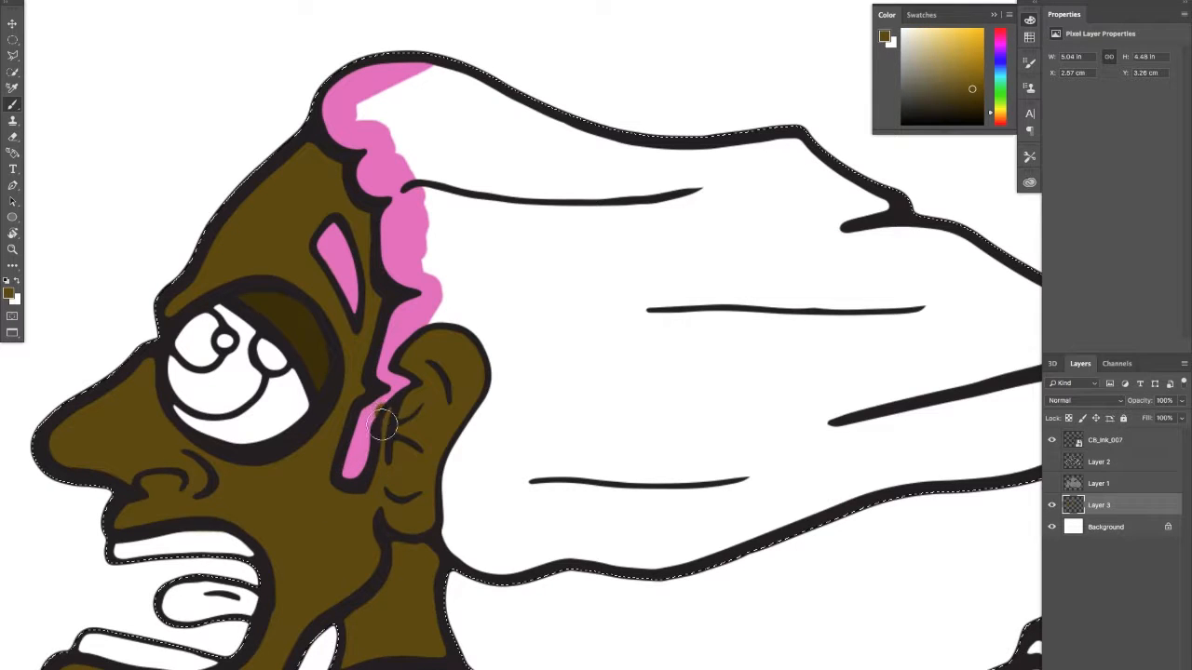
# Step: Resample the pink and paint the hair around the ear and along the lower edge of the hair
pyautogui.keyDown('alt'); pyautogui.click(359, 457); pyautogui.keyUp('alt')
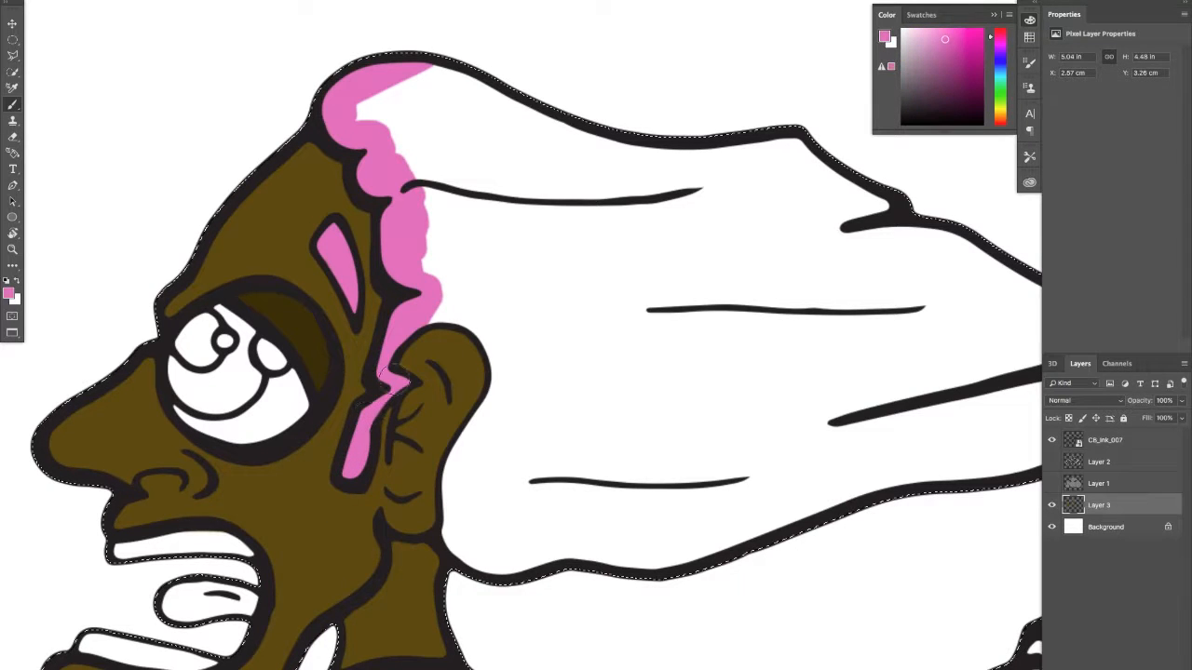
pyautogui.moveTo(474, 274)
pyautogui.mouseDown()
pyautogui.moveTo(419, 312)
pyautogui.moveTo(507, 312)
pyautogui.mouseUp()
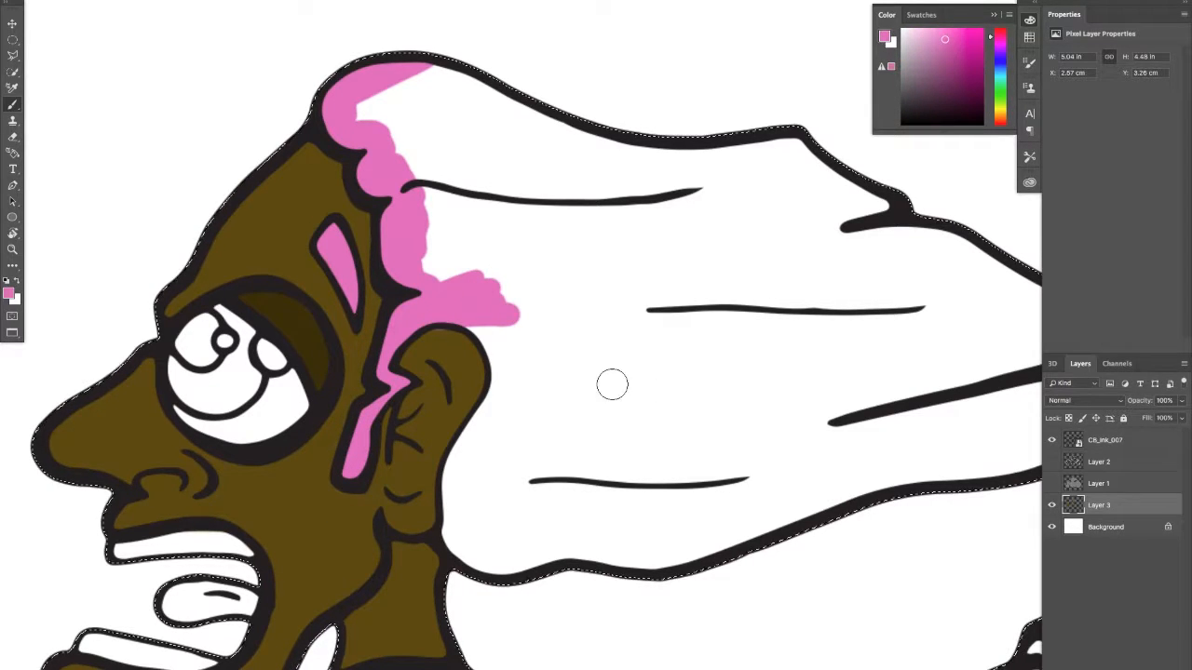
pyautogui.keyDown('alt'); pyautogui.click(437, 338); pyautogui.keyUp('alt')
pyautogui.keyDown('alt'); pyautogui.click(512, 317); pyautogui.keyUp('alt')
pyautogui.moveTo(472, 320)
pyautogui.mouseDown()
pyautogui.moveTo(527, 390)
pyautogui.moveTo(508, 418)
pyautogui.moveTo(500, 377)
pyautogui.moveTo(462, 485)
pyautogui.moveTo(468, 557)
pyautogui.moveTo(674, 513)
pyautogui.moveTo(691, 545)
pyautogui.moveTo(791, 494)
pyautogui.moveTo(827, 494)
pyautogui.mouseUp()
# Step: Paint the remaining hair pink, covering its upper edge, its trailing tip and the white area in the middle
pyautogui.hscroll(5, 619, 394)
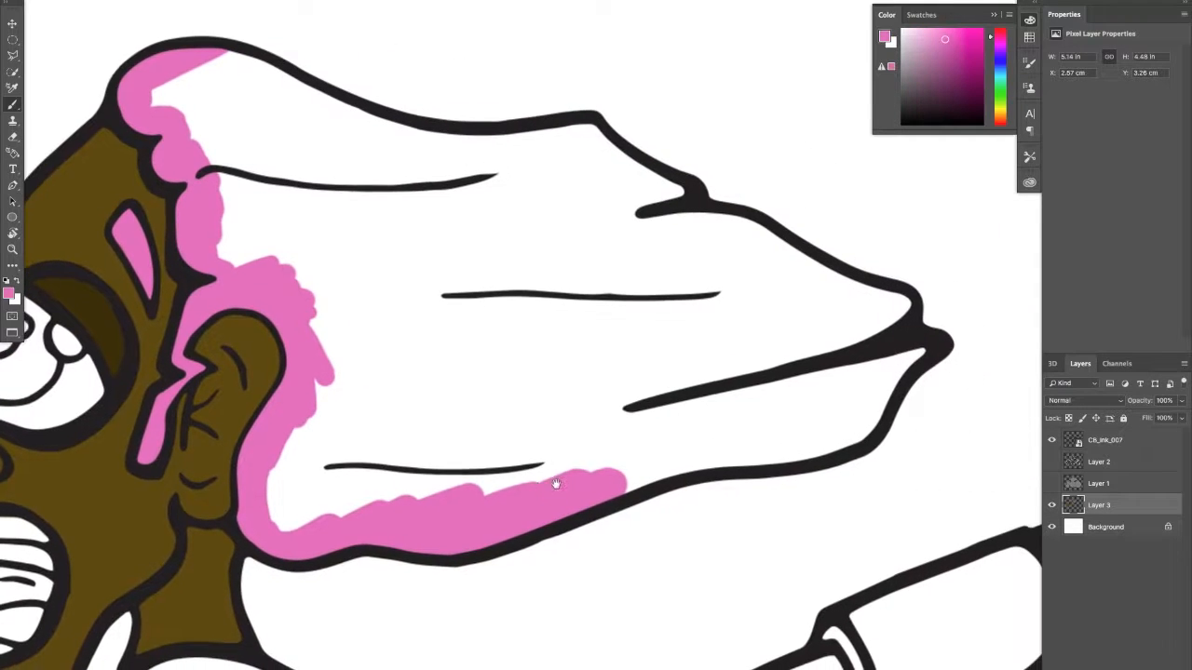
pyautogui.moveTo(213, 66)
pyautogui.mouseDown()
pyautogui.moveTo(168, 89)
pyautogui.moveTo(206, 128)
pyautogui.moveTo(234, 243)
pyautogui.moveTo(314, 285)
pyautogui.moveTo(316, 406)
pyautogui.moveTo(277, 490)
pyautogui.moveTo(590, 423)
pyautogui.moveTo(481, 521)
pyautogui.moveTo(940, 354)
pyautogui.mouseUp()
pyautogui.moveTo(813, 391)
pyautogui.mouseDown()
pyautogui.moveTo(723, 372)
pyautogui.moveTo(917, 279)
pyautogui.moveTo(819, 214)
pyautogui.moveTo(656, 177)
pyautogui.moveTo(438, 186)
pyautogui.moveTo(418, 146)
pyautogui.moveTo(287, 124)
pyautogui.moveTo(276, 60)
pyautogui.moveTo(226, 107)
pyautogui.mouseUp()
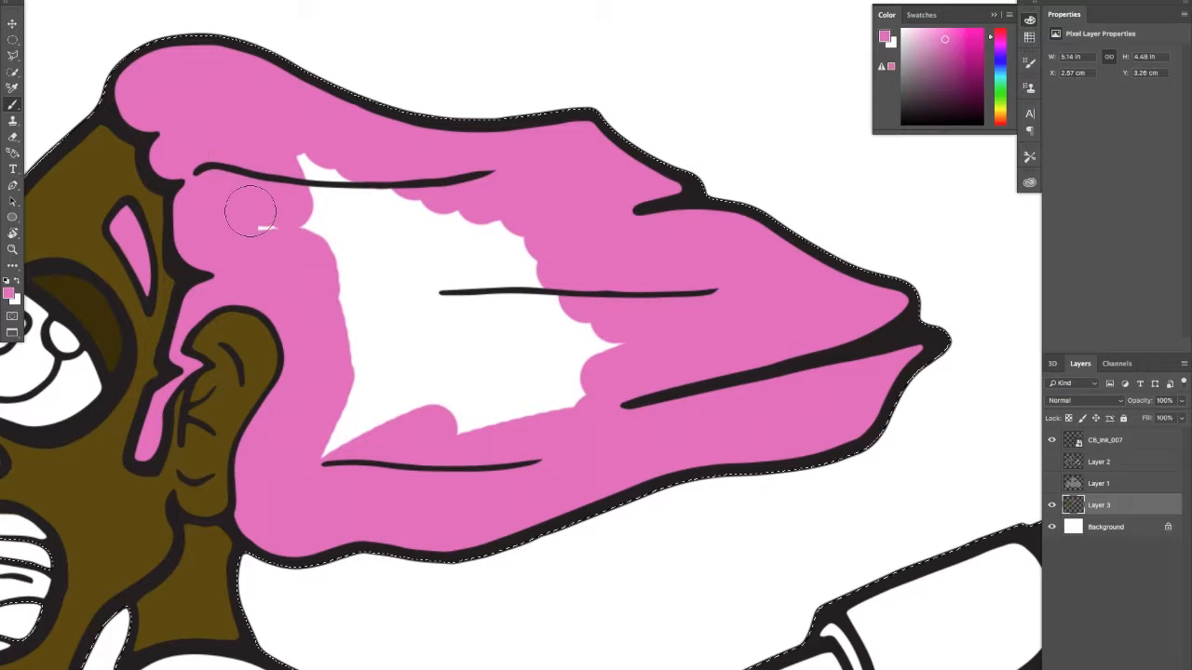
pyautogui.moveTo(249, 212)
pyautogui.mouseDown()
pyautogui.moveTo(288, 226)
pyautogui.moveTo(453, 199)
pyautogui.moveTo(569, 232)
pyautogui.moveTo(314, 484)
pyautogui.moveTo(500, 434)
pyautogui.mouseUp()
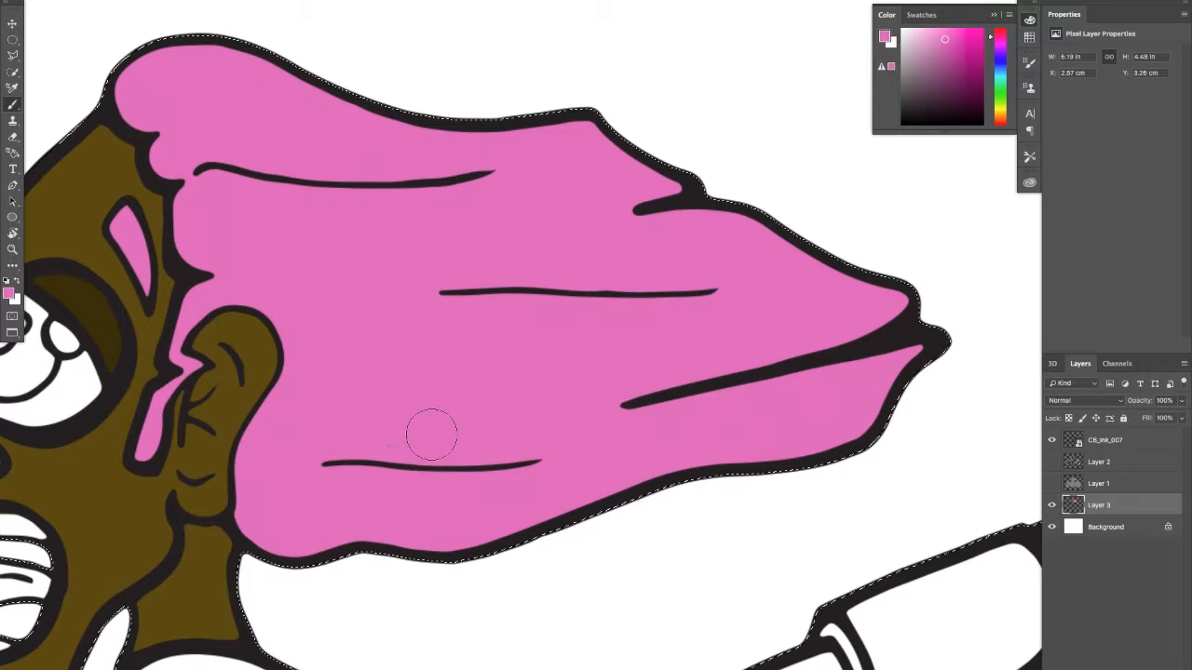
# Step: With a smaller brush, paint the eye's iris teal green and the white of the eye pale blue
pyautogui.press('z')
pyautogui.moveTo(340, 279)
pyautogui.mouseDown()
pyautogui.moveTo(380, 258)
pyautogui.moveTo(651, 319)
pyautogui.mouseUp()
pyautogui.moveTo(420, 369)
pyautogui.mouseDown()
pyautogui.moveTo(509, 285)
pyautogui.moveTo(573, 248)
pyautogui.mouseUp()
pyautogui.press('x')
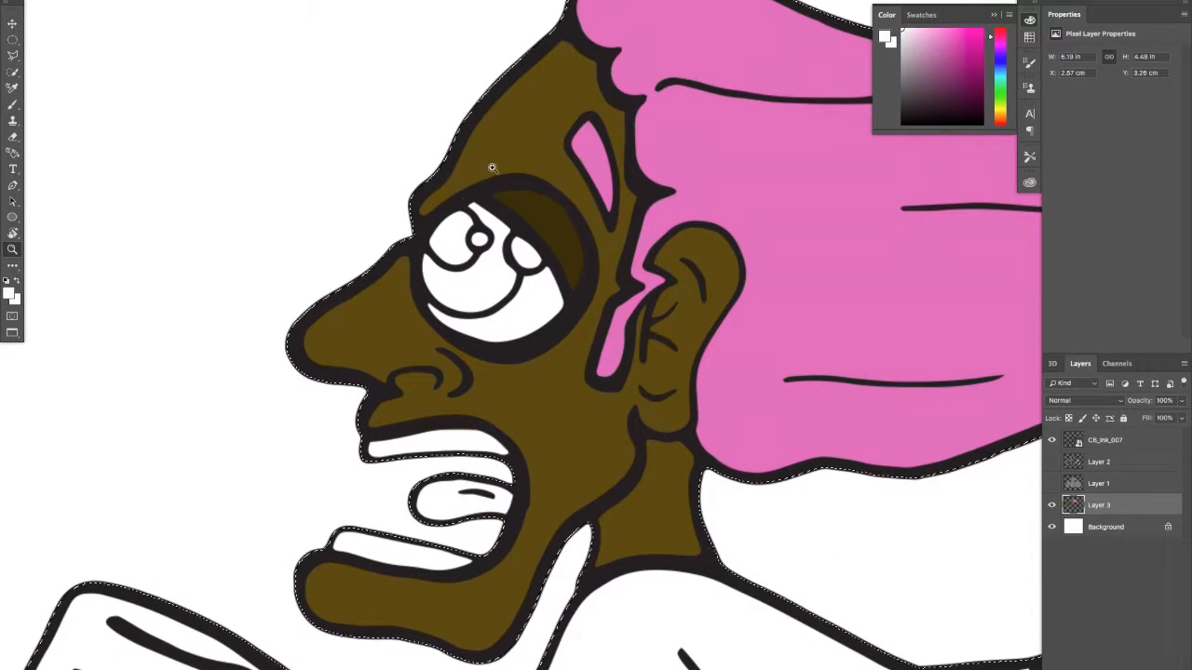
pyautogui.press('b')
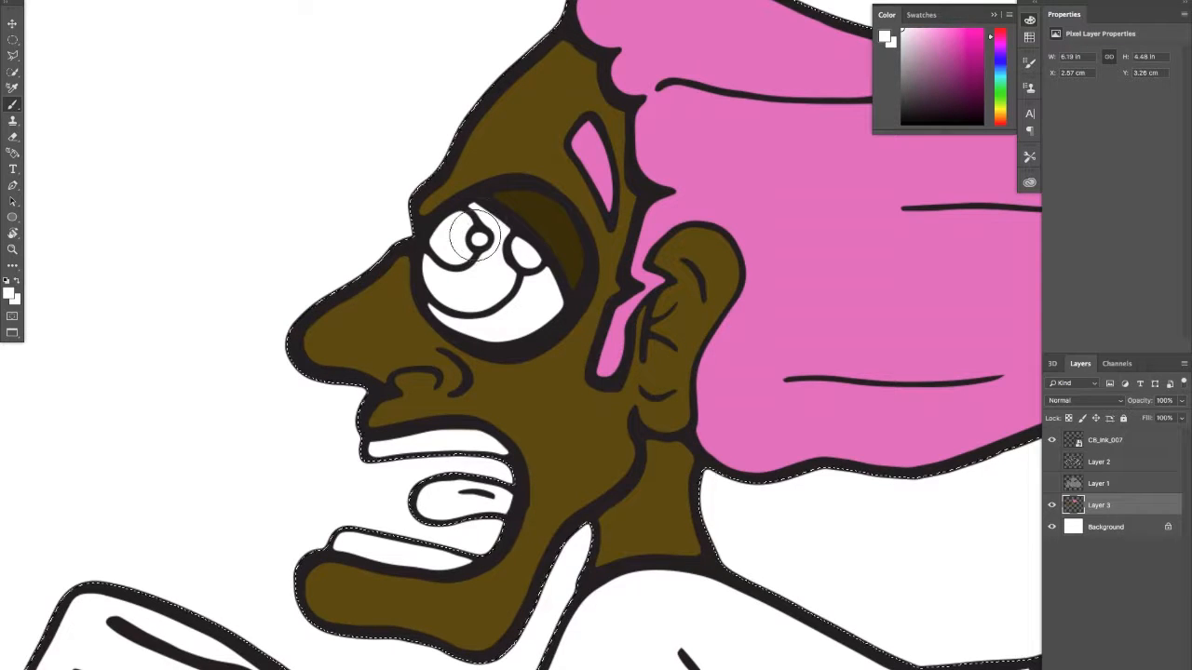
pyautogui.press('[')
pyautogui.press('[')
pyautogui.press('[')
pyautogui.press('[')
pyautogui.press('[')
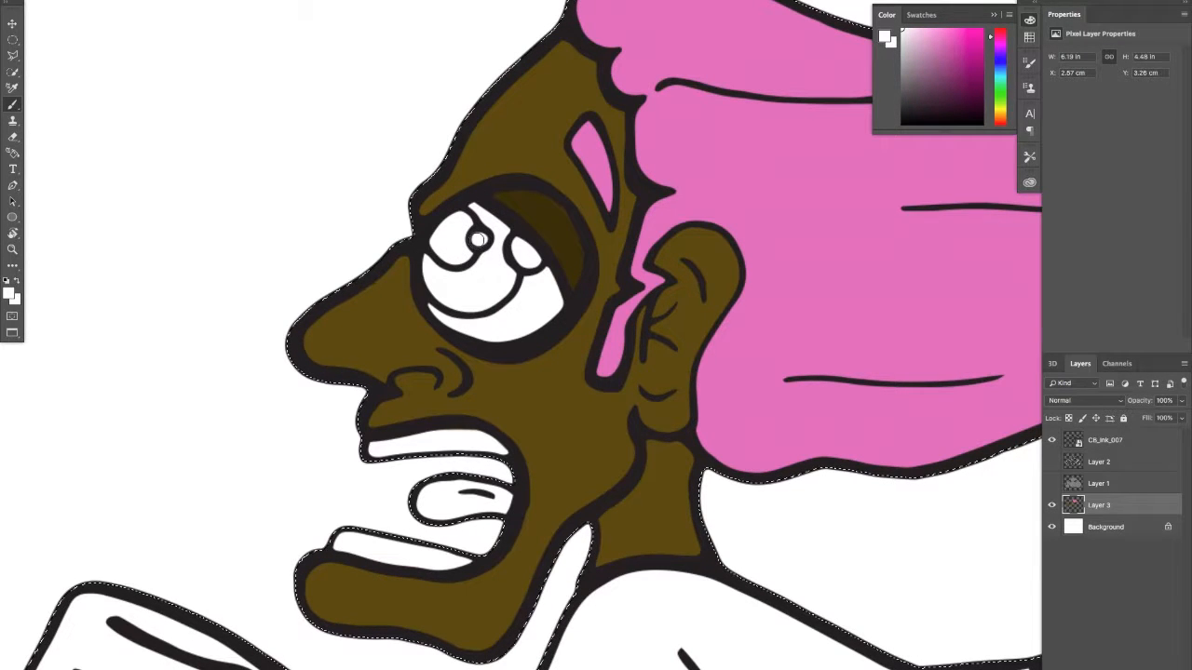
pyautogui.click(1002, 81)
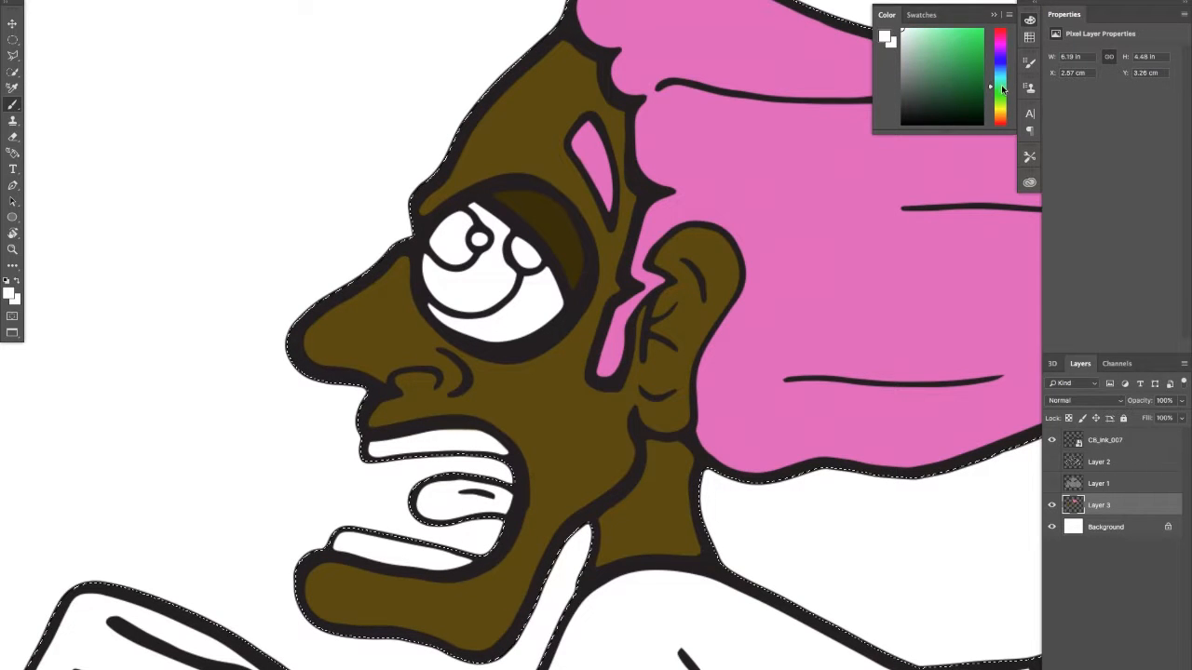
pyautogui.moveTo(992, 85); pyautogui.dragTo(992, 81)
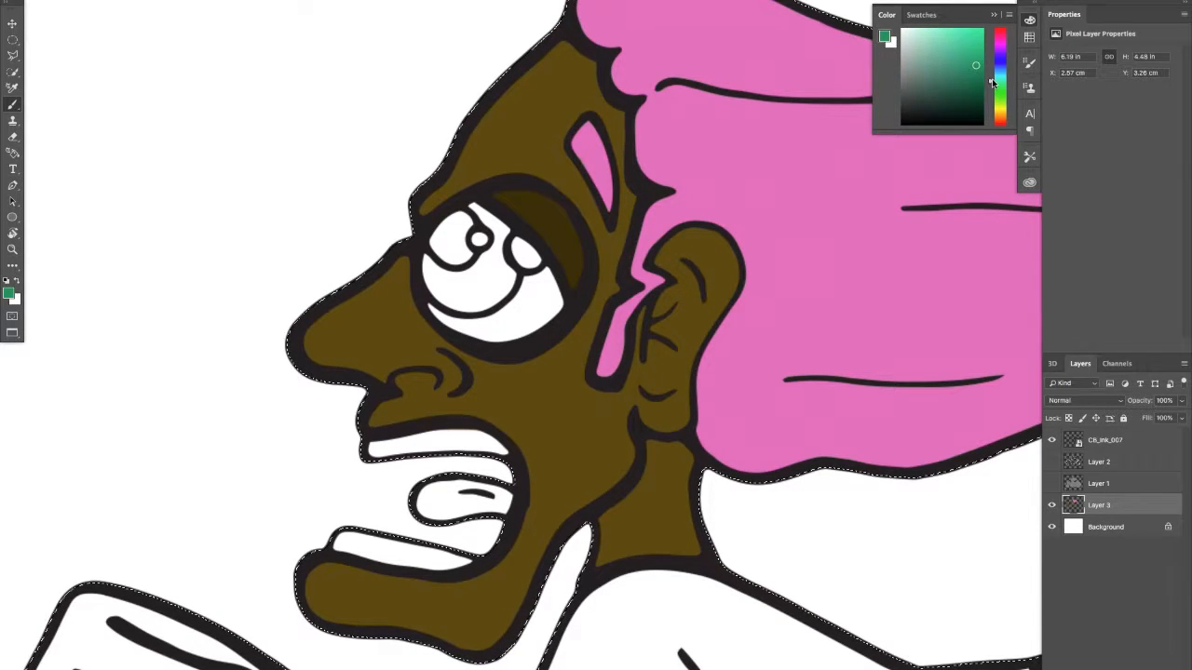
pyautogui.click(980, 69)
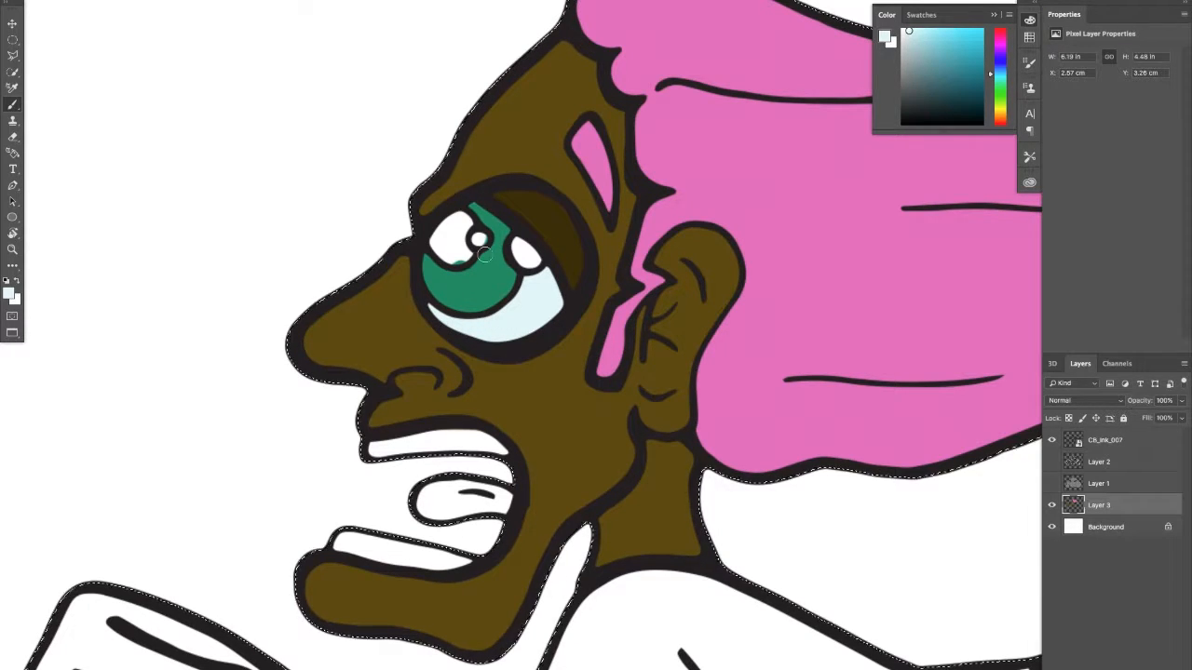
# Step: Paint the pupil dark blue-grey and sample white from the small eye highlight
pyautogui.click(919, 104)
pyautogui.moveTo(450, 244); pyautogui.dragTo(440, 241)
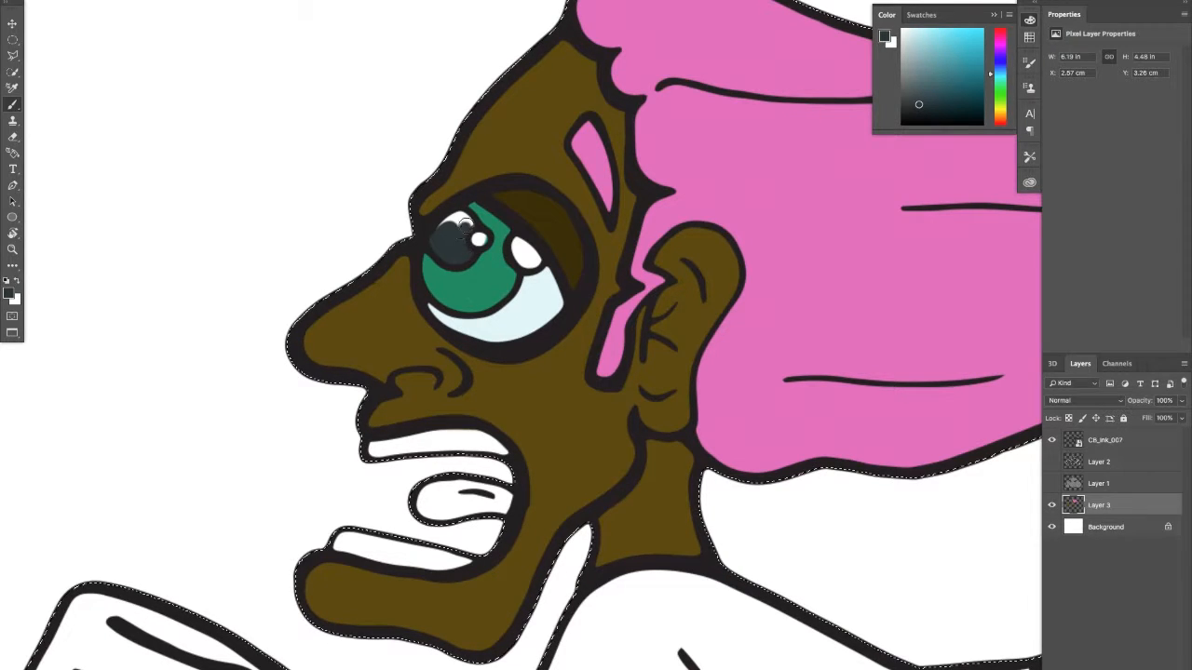
pyautogui.moveTo(463, 227); pyautogui.dragTo(456, 220)
pyautogui.keyDown('alt'); pyautogui.click(478, 239); pyautogui.keyUp('alt')
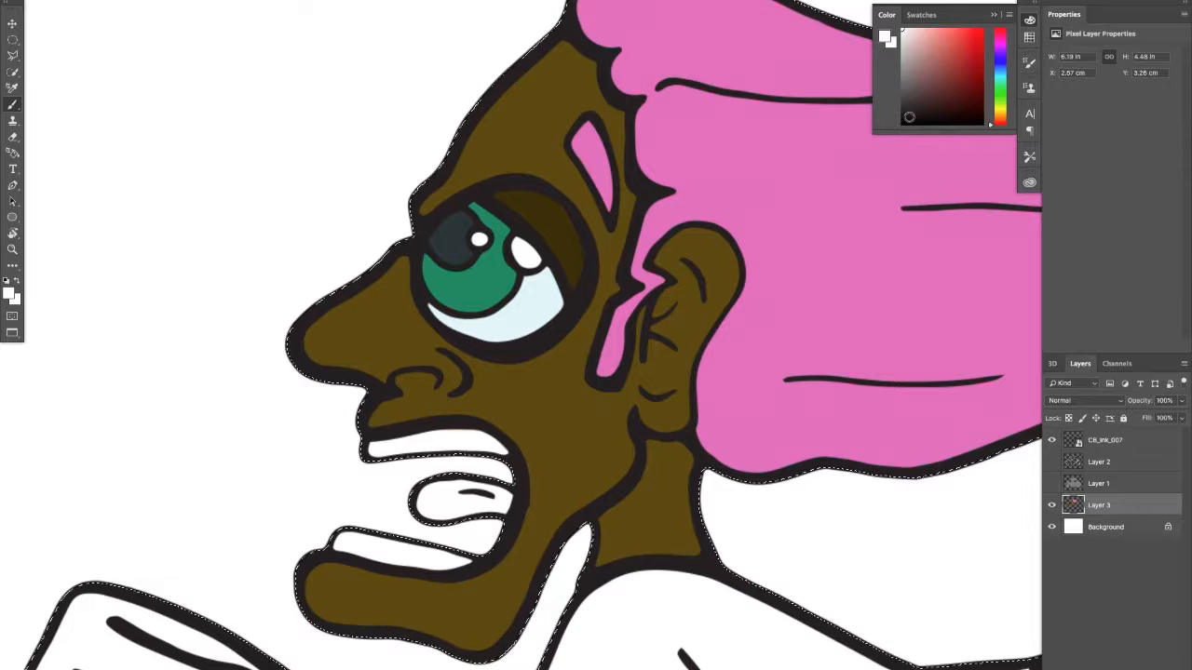
# Step: Choose a very pale blue and paint the upper and lower rows of teeth with it
pyautogui.click(994, 72)
pyautogui.click(909, 30)
pyautogui.moveTo(396, 464)
pyautogui.mouseDown()
pyautogui.moveTo(478, 361)
pyautogui.moveTo(547, 357)
pyautogui.mouseUp()
pyautogui.moveTo(470, 348)
pyautogui.mouseDown()
pyautogui.moveTo(441, 351)
pyautogui.moveTo(579, 344)
pyautogui.moveTo(557, 328)
pyautogui.mouseUp()
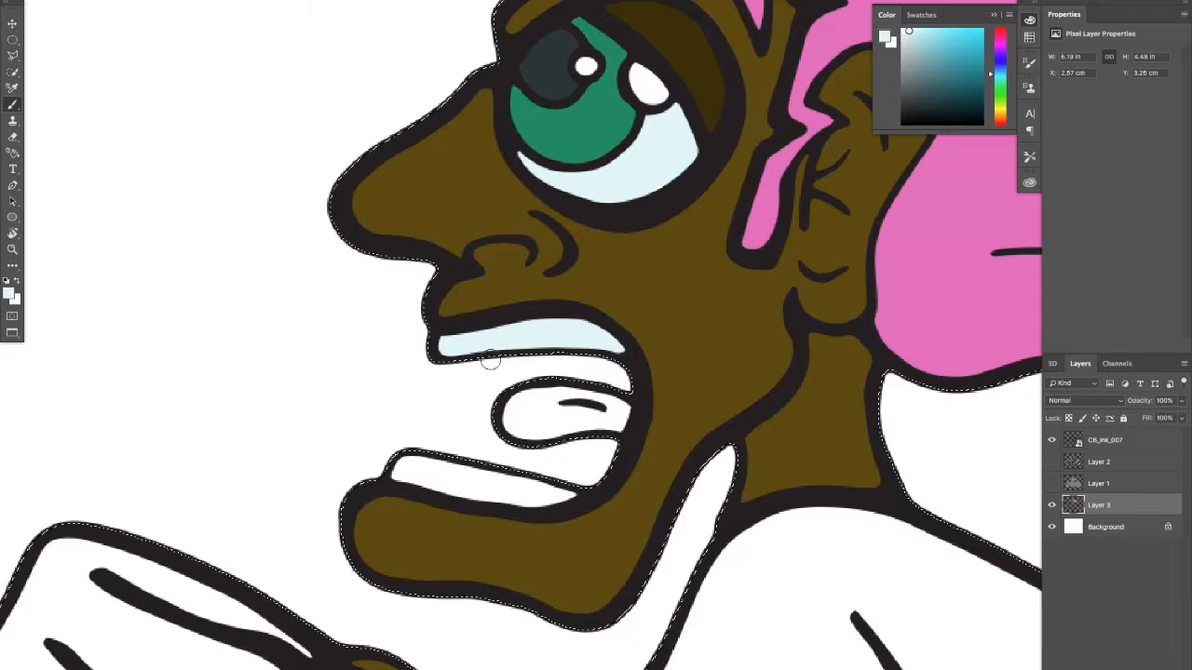
pyautogui.moveTo(490, 363); pyautogui.dragTo(459, 344)
pyautogui.moveTo(397, 460); pyautogui.dragTo(556, 495)
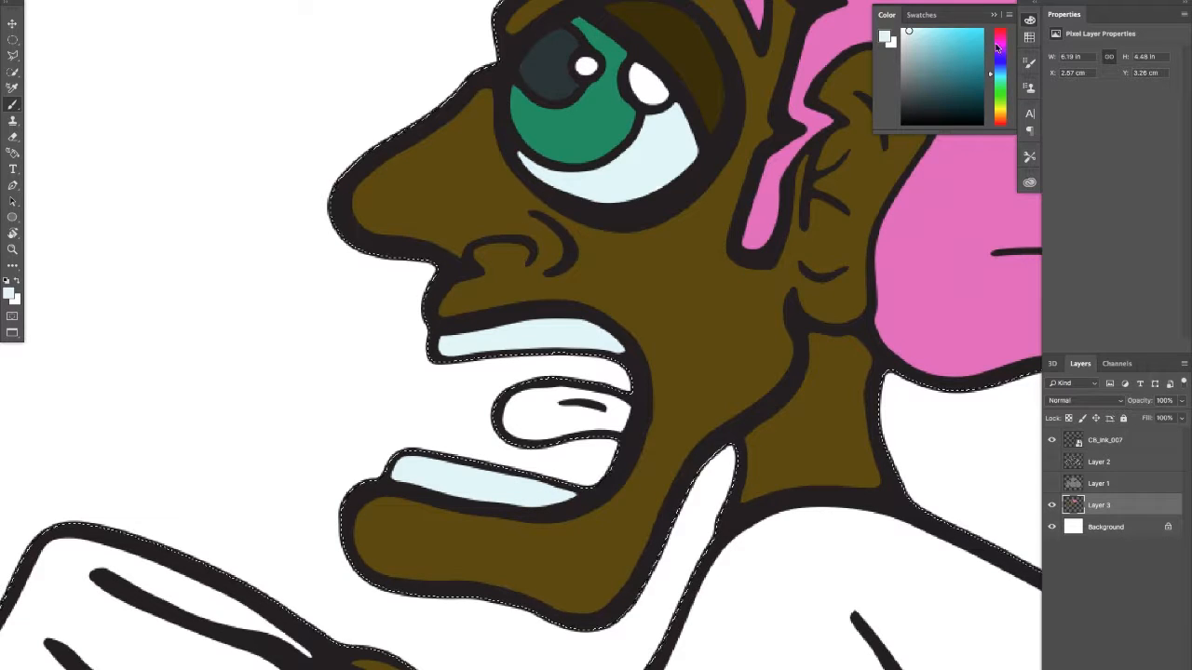
# Step: Choose a coral red and paint the rider's tongue with it
pyautogui.moveTo(1000, 42); pyautogui.dragTo(1000, 36)
pyautogui.click(927, 40)
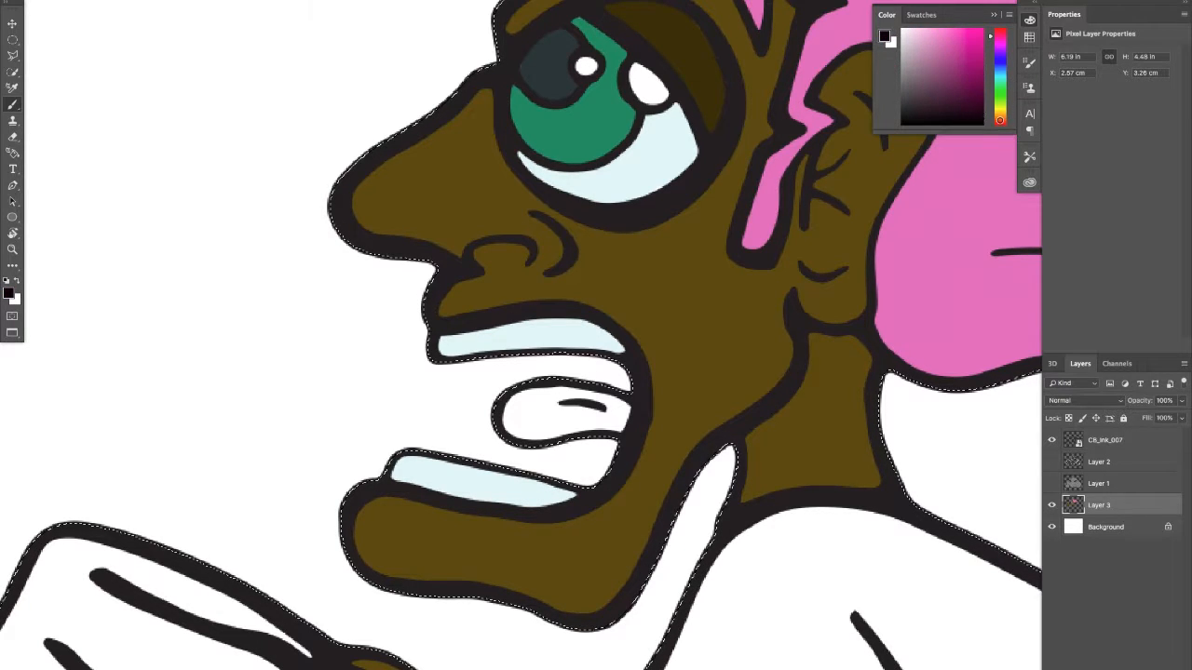
pyautogui.click(1000, 121)
pyautogui.click(930, 46)
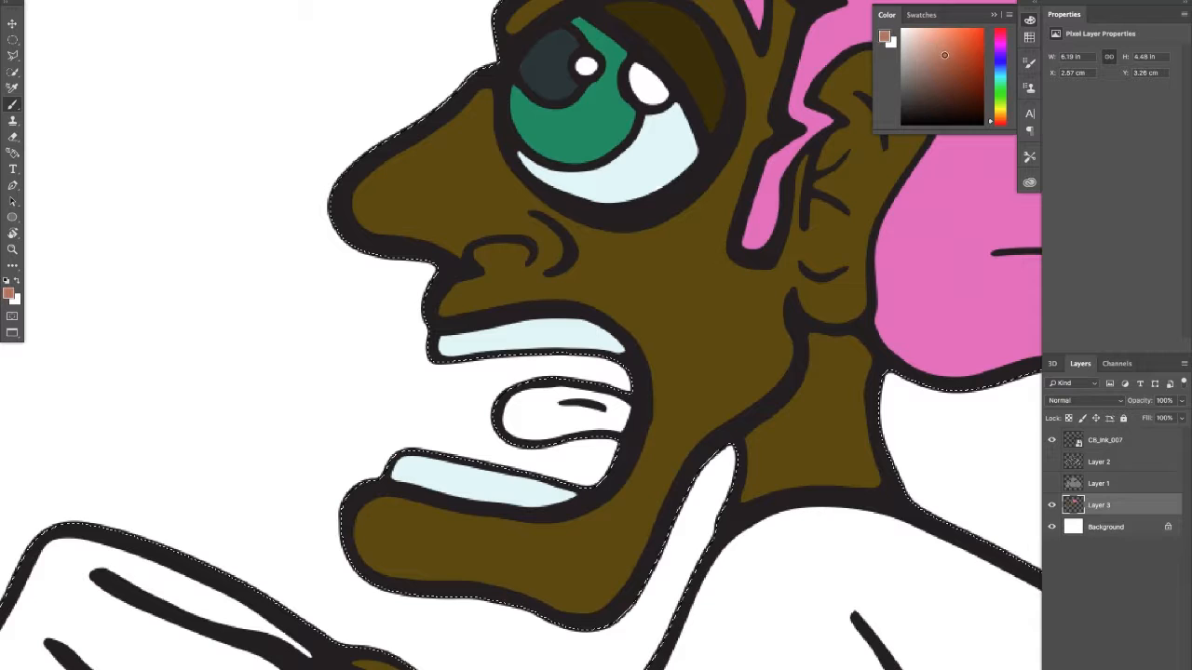
pyautogui.click(999, 124)
pyautogui.click(950, 34)
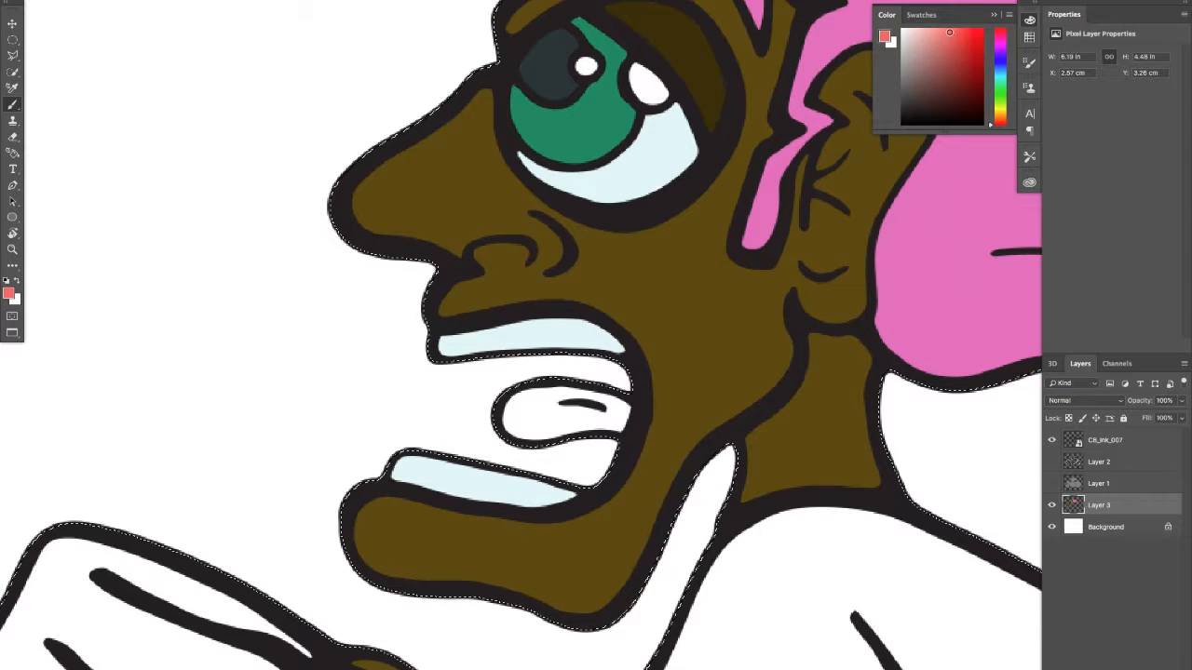
pyautogui.moveTo(542, 399)
pyautogui.mouseDown()
pyautogui.moveTo(526, 410)
pyautogui.moveTo(585, 383)
pyautogui.moveTo(521, 426)
pyautogui.moveTo(568, 410)
pyautogui.moveTo(596, 419)
pyautogui.moveTo(609, 402)
pyautogui.moveTo(613, 415)
pyautogui.mouseUp()
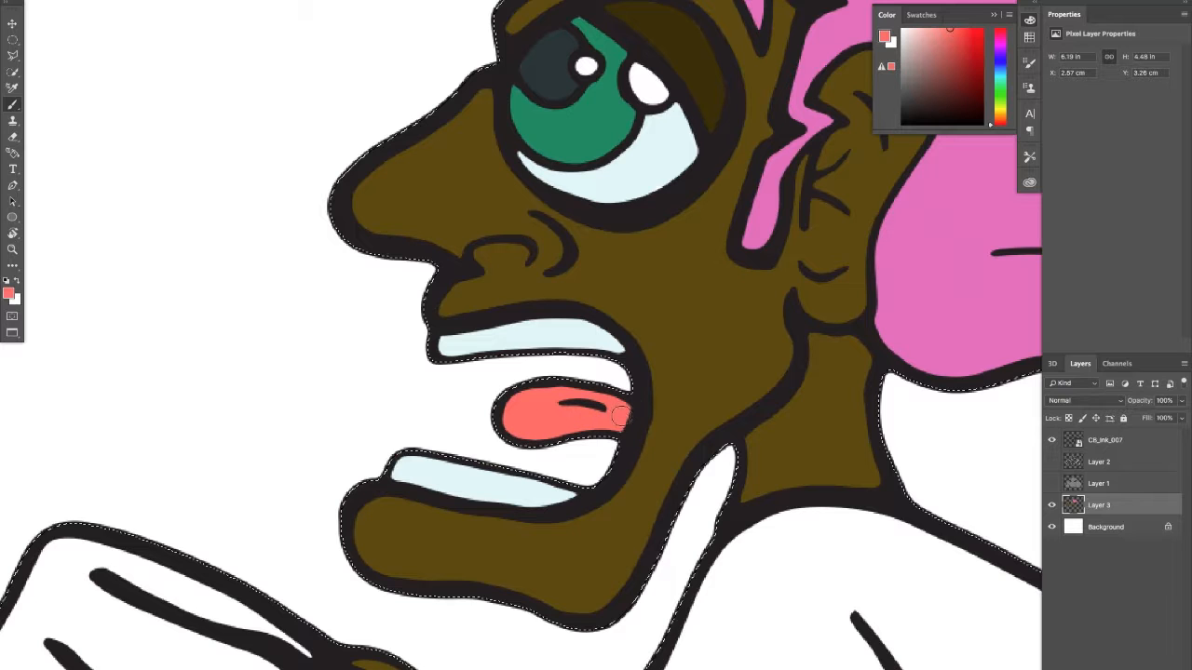
# Step: Choose a dark red and paint the lower part of the rider's shirt, below the forearm and around the air filter
pyautogui.moveTo(687, 264); pyautogui.dragTo(642, 279)
pyautogui.moveTo(584, 350)
pyautogui.mouseDown()
pyautogui.moveTo(436, 251)
pyautogui.moveTo(435, 270)
pyautogui.mouseUp()
pyautogui.moveTo(361, 347)
pyautogui.mouseDown()
pyautogui.moveTo(514, 229)
pyautogui.moveTo(407, 270)
pyautogui.mouseUp()
pyautogui.click(984, 40)
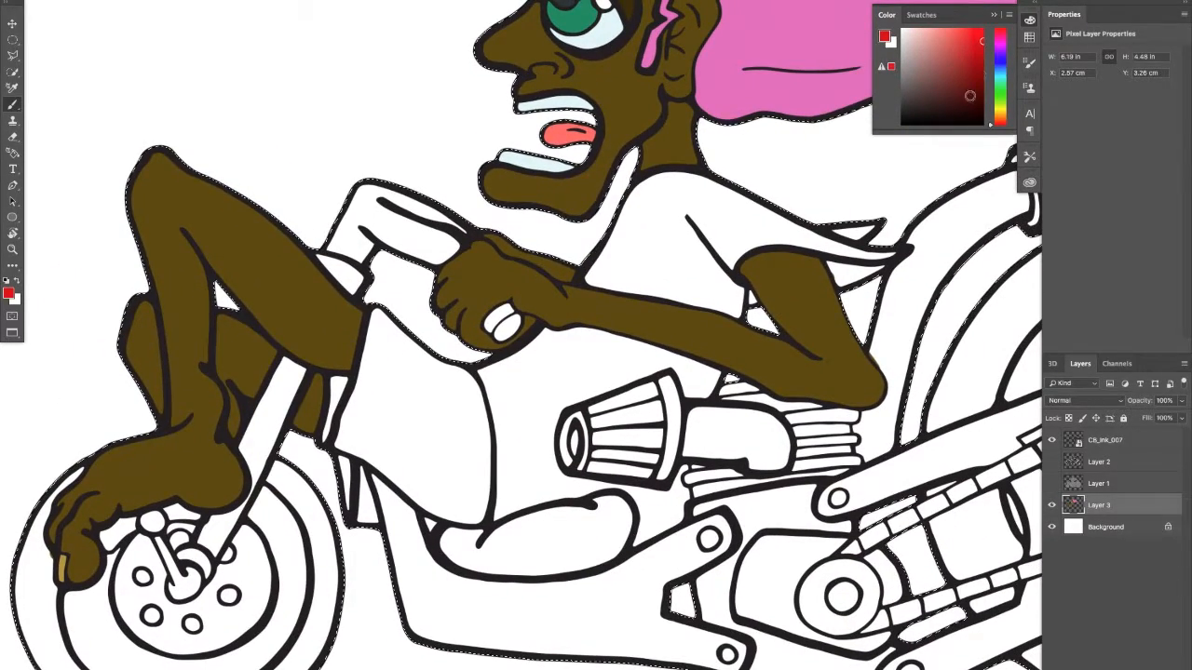
pyautogui.moveTo(969, 95); pyautogui.dragTo(976, 60)
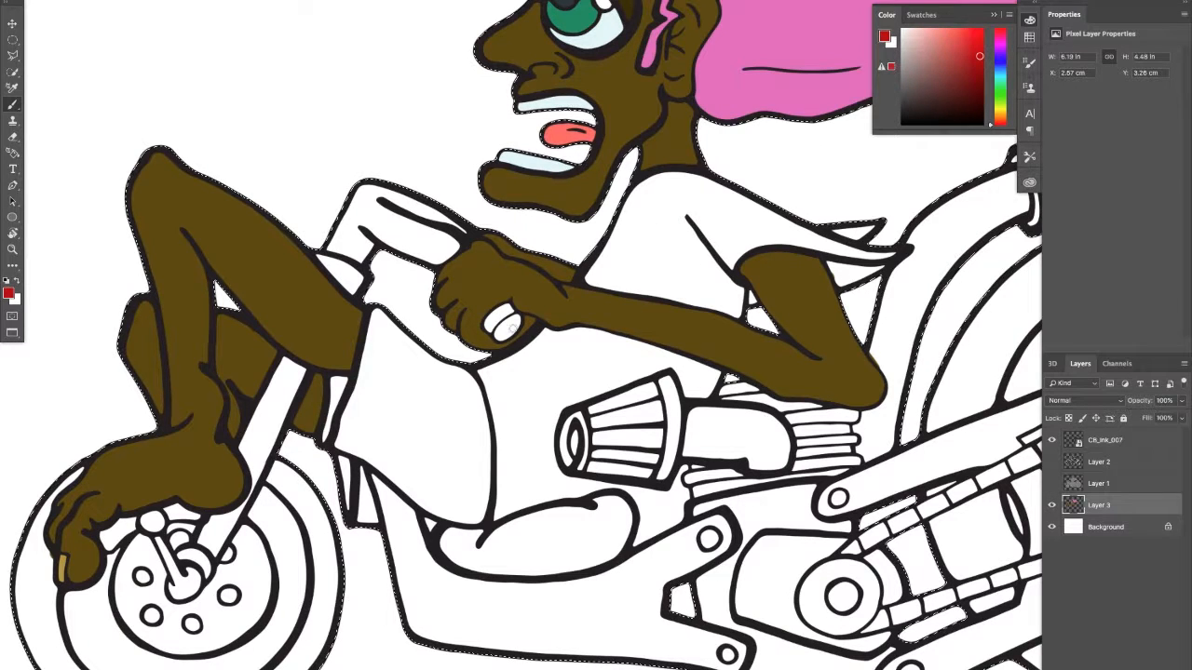
pyautogui.moveTo(524, 369)
pyautogui.mouseDown()
pyautogui.moveTo(483, 372)
pyautogui.moveTo(507, 428)
pyautogui.mouseUp()
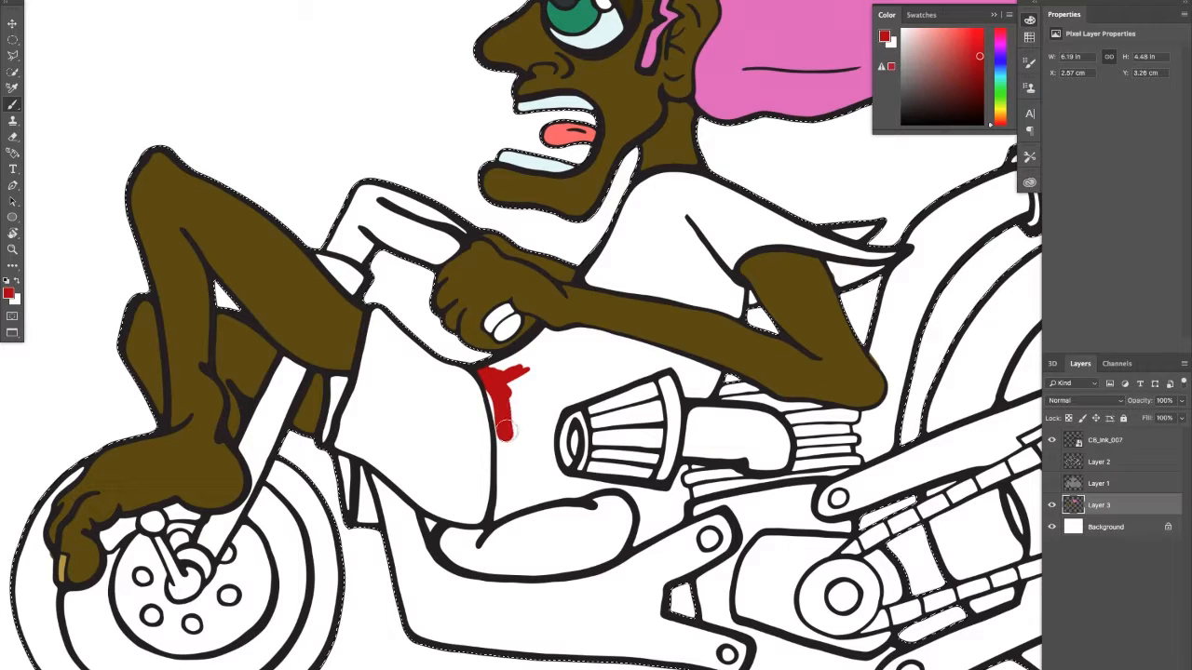
pyautogui.moveTo(494, 384)
pyautogui.mouseDown()
pyautogui.moveTo(513, 461)
pyautogui.moveTo(501, 404)
pyautogui.moveTo(509, 464)
pyautogui.moveTo(504, 444)
pyautogui.moveTo(496, 513)
pyautogui.moveTo(517, 496)
pyautogui.moveTo(596, 486)
pyautogui.moveTo(562, 483)
pyautogui.mouseUp()
pyautogui.moveTo(660, 504)
pyautogui.mouseDown()
pyautogui.moveTo(667, 514)
pyautogui.moveTo(683, 472)
pyautogui.moveTo(675, 509)
pyautogui.moveTo(633, 545)
pyautogui.moveTo(644, 513)
pyautogui.moveTo(626, 486)
pyautogui.moveTo(659, 496)
pyautogui.mouseUp()
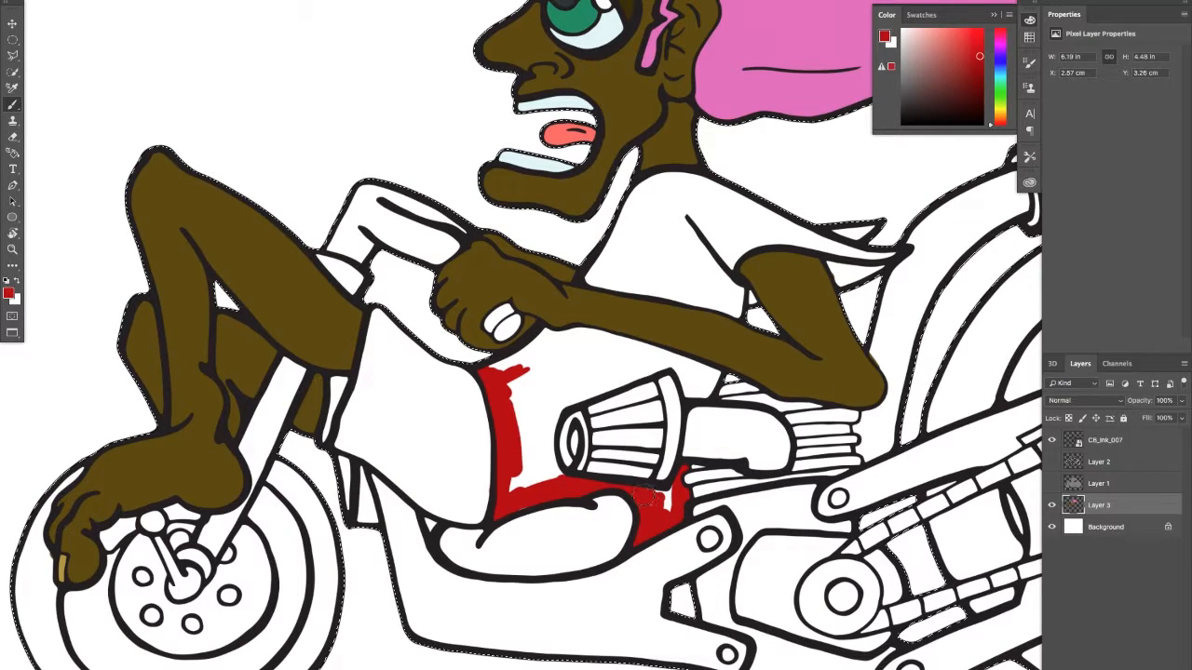
pyautogui.moveTo(519, 410)
pyautogui.mouseDown()
pyautogui.moveTo(561, 480)
pyautogui.moveTo(545, 424)
pyautogui.moveTo(591, 385)
pyautogui.moveTo(550, 401)
pyautogui.moveTo(667, 363)
pyautogui.moveTo(691, 388)
pyautogui.moveTo(710, 366)
pyautogui.moveTo(542, 336)
pyautogui.moveTo(492, 377)
pyautogui.moveTo(535, 353)
pyautogui.moveTo(502, 377)
pyautogui.moveTo(579, 356)
pyautogui.moveTo(558, 356)
pyautogui.moveTo(618, 356)
pyautogui.moveTo(609, 371)
pyautogui.moveTo(528, 411)
pyautogui.mouseUp()
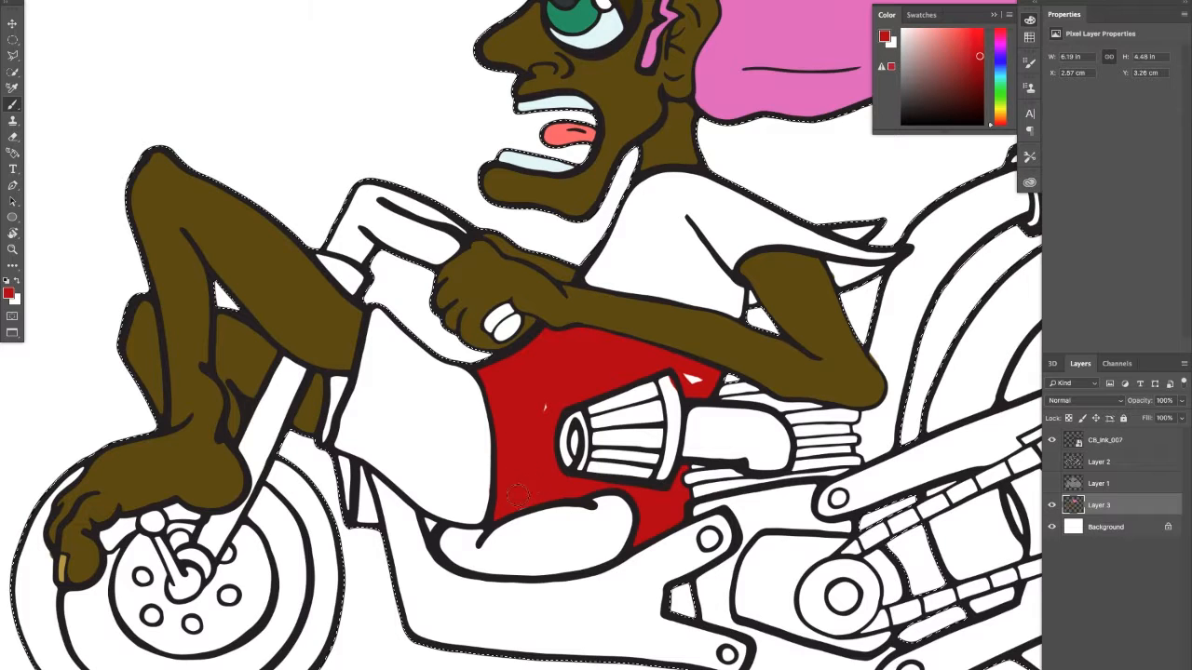
pyautogui.moveTo(684, 372); pyautogui.dragTo(697, 377)
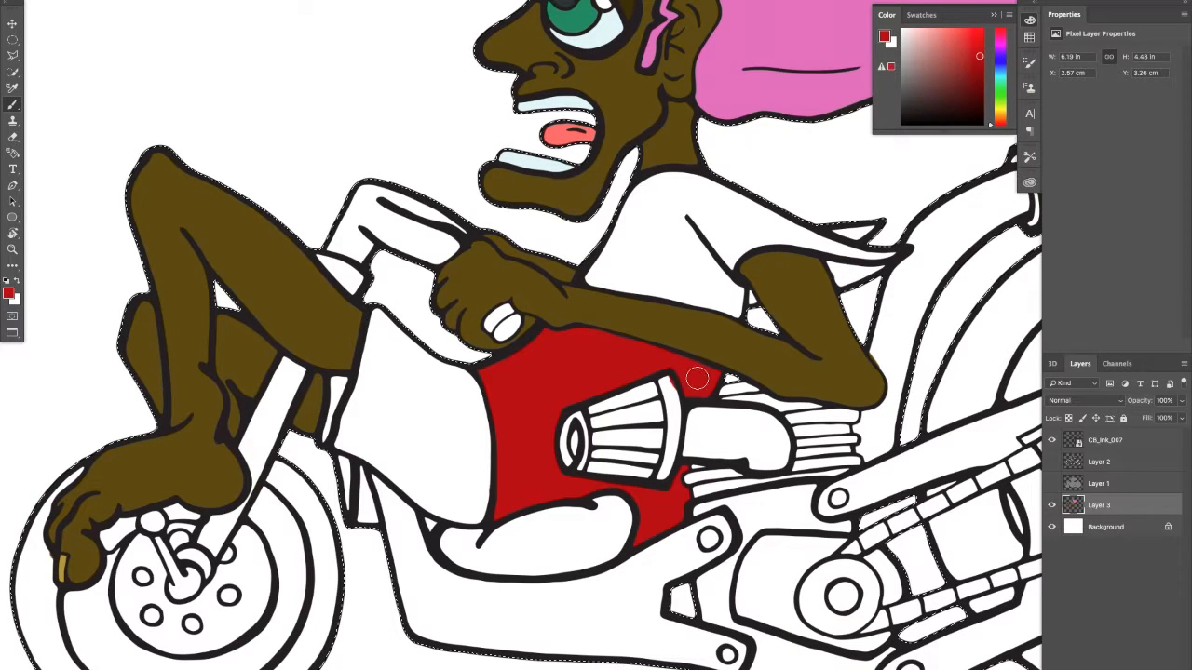
# Step: Paint the shirt's shoulder, sleeve, trailing tips and chest above the forearm dark red, and sample the arm's brown
pyautogui.moveTo(675, 212)
pyautogui.mouseDown()
pyautogui.moveTo(637, 216)
pyautogui.moveTo(673, 189)
pyautogui.moveTo(656, 190)
pyautogui.moveTo(665, 181)
pyautogui.moveTo(648, 193)
pyautogui.moveTo(714, 184)
pyautogui.moveTo(728, 194)
pyautogui.moveTo(704, 202)
pyautogui.moveTo(771, 207)
pyautogui.moveTo(735, 233)
pyautogui.moveTo(721, 268)
pyautogui.moveTo(730, 246)
pyautogui.moveTo(780, 220)
pyautogui.moveTo(736, 235)
pyautogui.moveTo(803, 234)
pyautogui.moveTo(728, 246)
pyautogui.moveTo(797, 230)
pyautogui.moveTo(845, 242)
pyautogui.moveTo(877, 224)
pyautogui.moveTo(811, 238)
pyautogui.moveTo(890, 247)
pyautogui.moveTo(849, 271)
pyautogui.moveTo(836, 260)
pyautogui.moveTo(856, 284)
pyautogui.mouseUp()
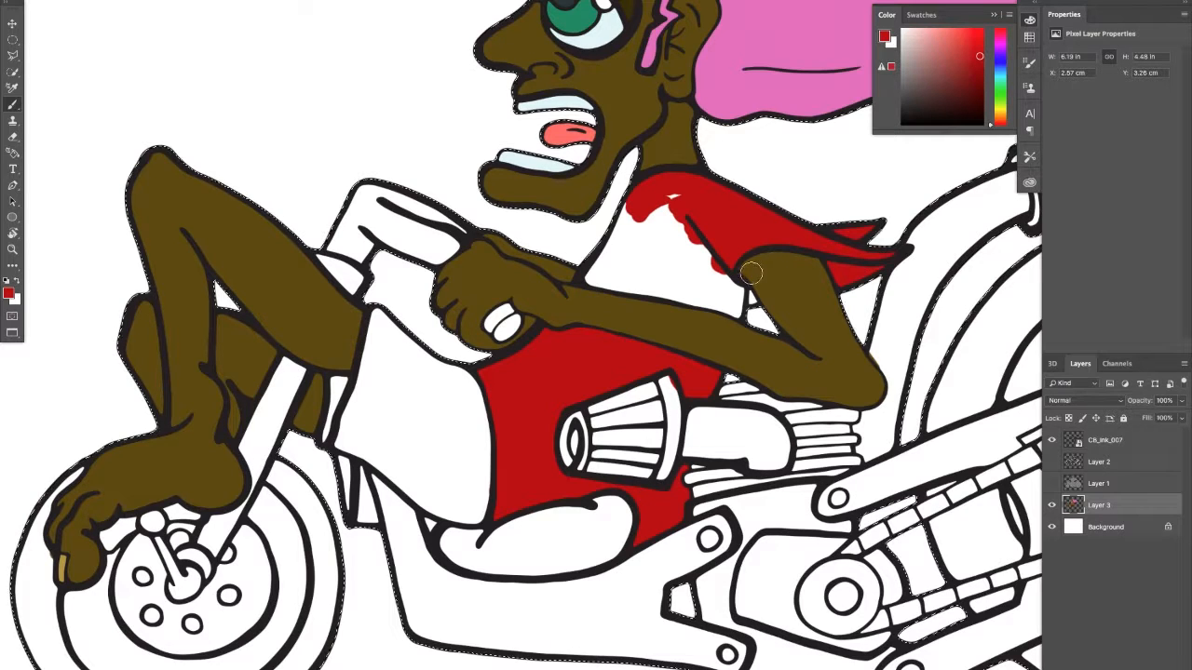
pyautogui.moveTo(752, 275)
pyautogui.mouseDown()
pyautogui.moveTo(755, 313)
pyautogui.moveTo(652, 277)
pyautogui.moveTo(594, 275)
pyautogui.moveTo(621, 255)
pyautogui.moveTo(596, 276)
pyautogui.moveTo(647, 202)
pyautogui.moveTo(612, 224)
pyautogui.moveTo(624, 233)
pyautogui.moveTo(614, 250)
pyautogui.moveTo(692, 250)
pyautogui.moveTo(639, 271)
pyautogui.mouseUp()
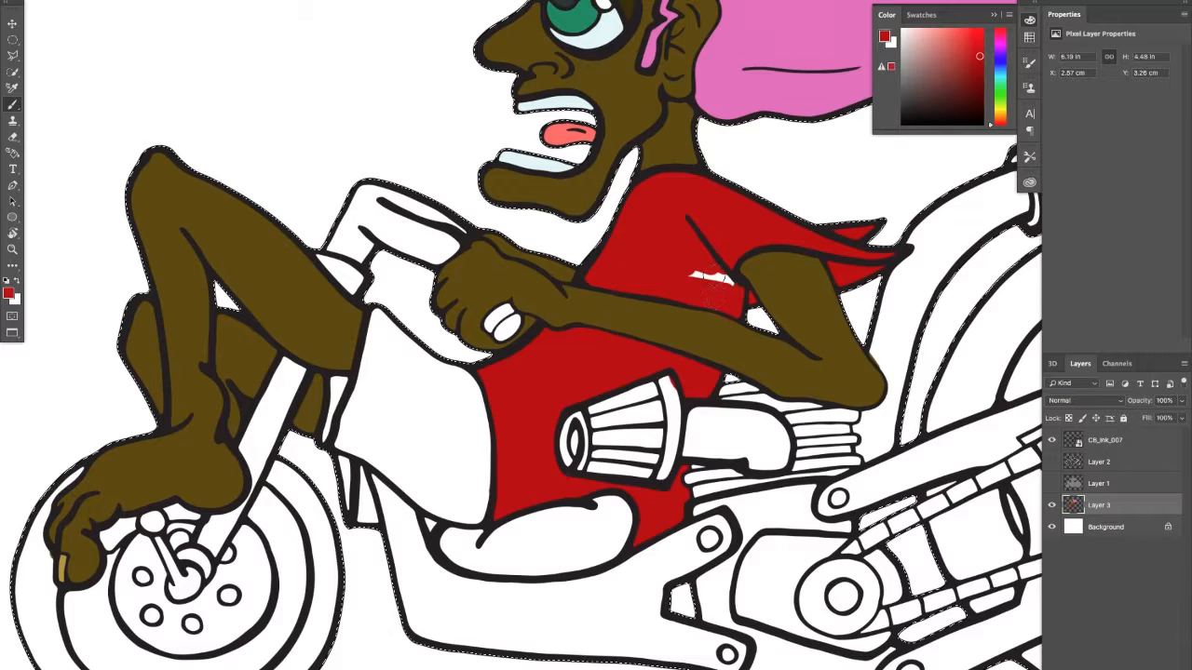
pyautogui.keyDown('alt'); pyautogui.click(723, 324); pyautogui.keyUp('alt')
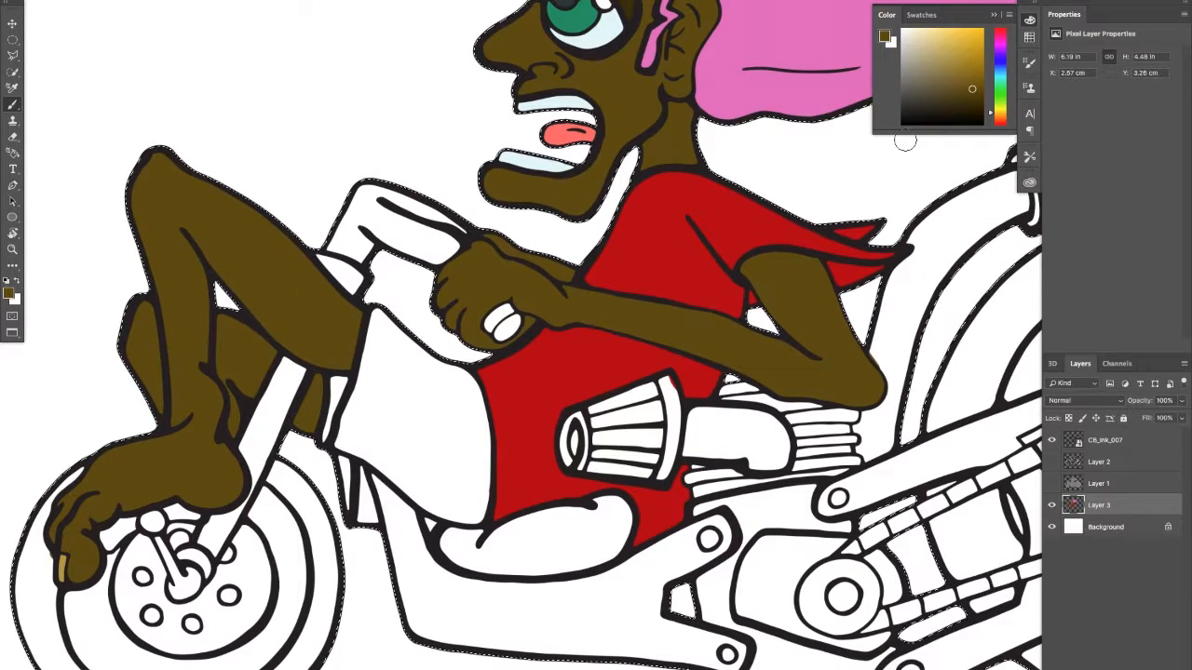
# Step: Choose a muted dark blue and paint the narrow far-leg parts of the shorts, starting on the near leg
pyautogui.click(938, 70)
pyautogui.moveTo(1002, 80)
pyautogui.mouseDown()
pyautogui.moveTo(1003, 62)
pyautogui.moveTo(983, 83)
pyautogui.moveTo(1000, 72)
pyautogui.mouseUp()
pyautogui.click(969, 67)
pyautogui.click(983, 55)
pyautogui.click(968, 53)
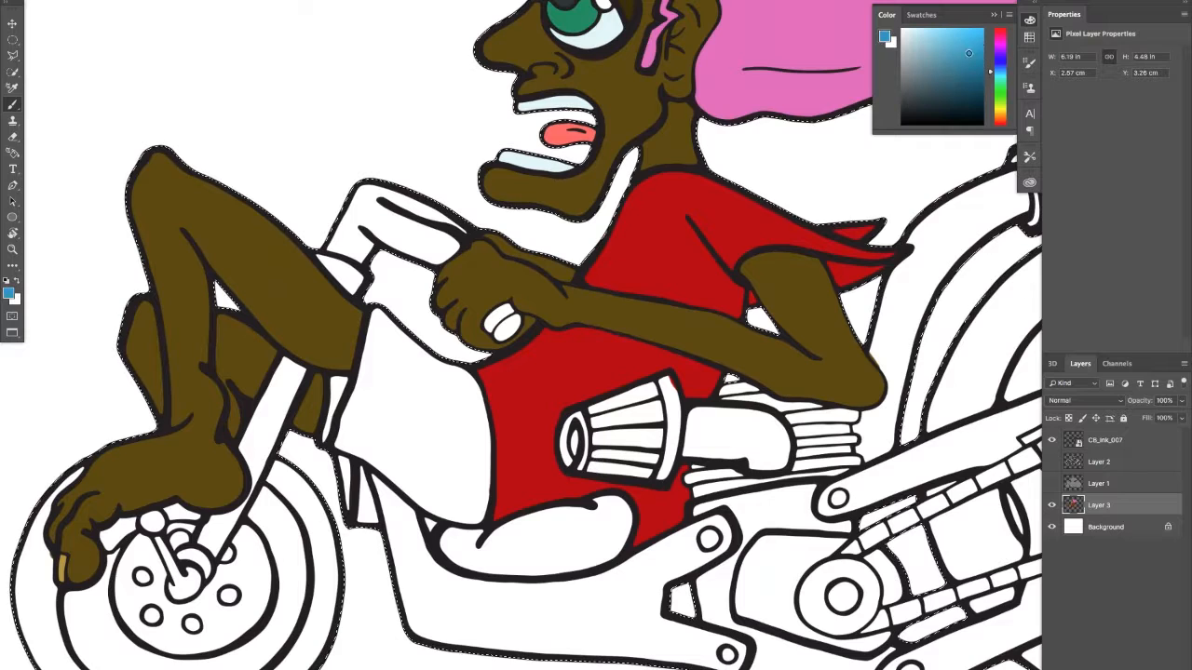
pyautogui.moveTo(370, 408)
pyautogui.mouseDown()
pyautogui.moveTo(336, 432)
pyautogui.moveTo(332, 406)
pyautogui.moveTo(349, 427)
pyautogui.moveTo(335, 398)
pyautogui.mouseUp()
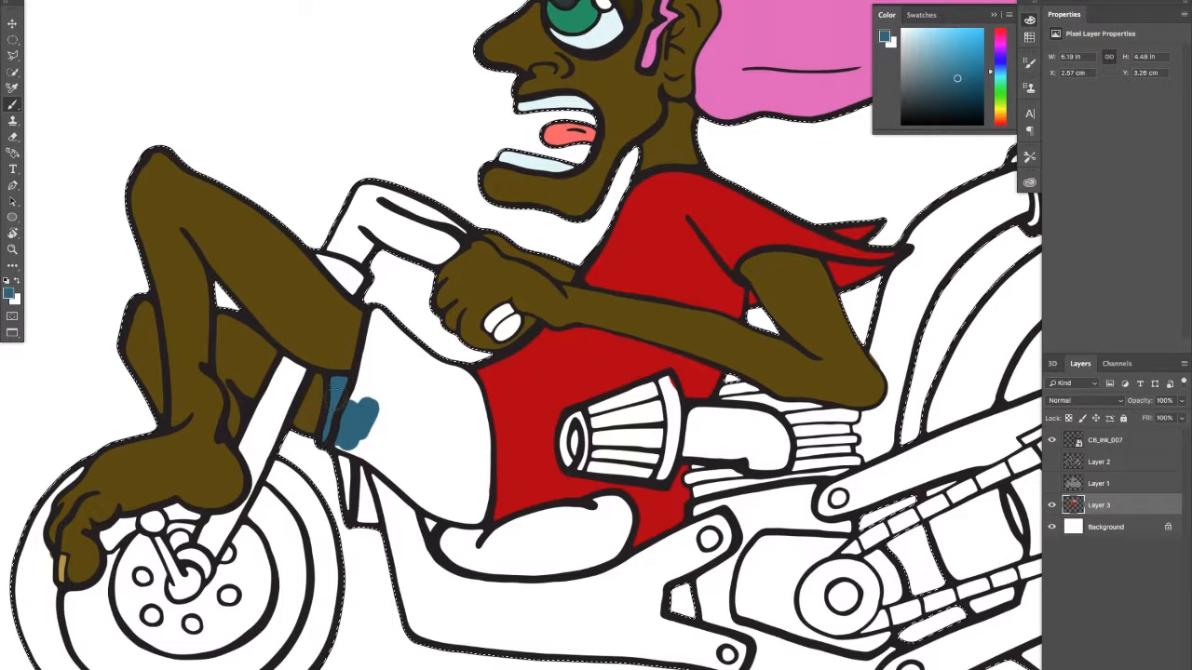
pyautogui.moveTo(345, 465); pyautogui.dragTo(357, 517)
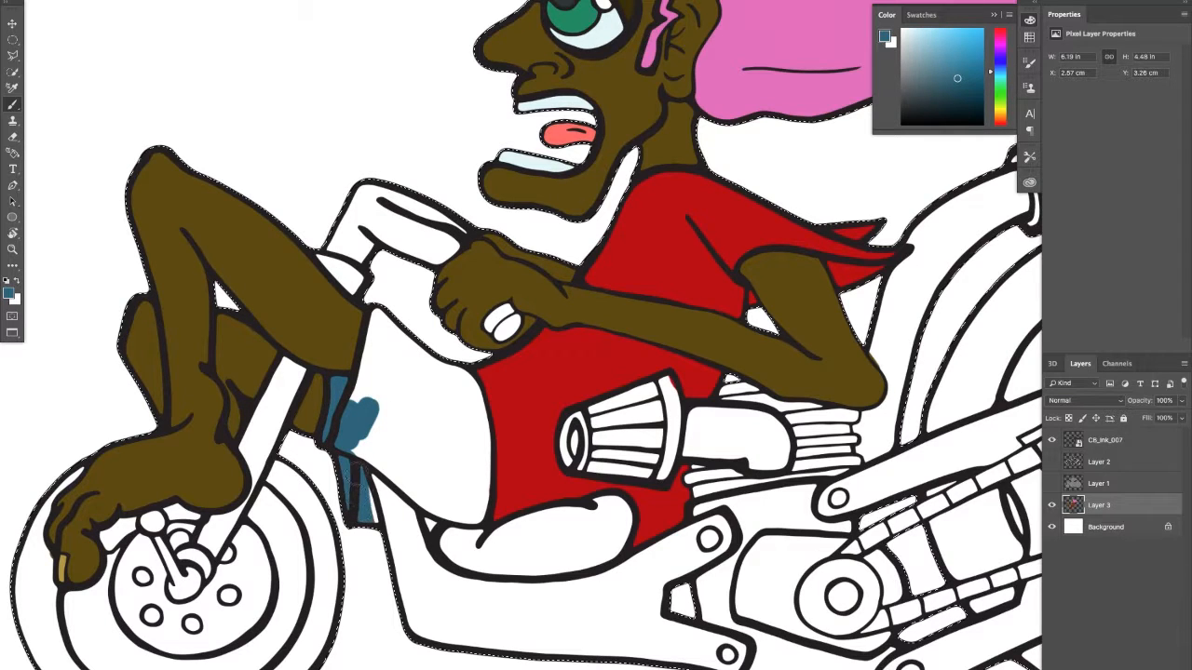
# Step: Paint the near leg of the shorts muted blue, first along its edges and across the white middle
pyautogui.moveTo(424, 503)
pyautogui.mouseDown()
pyautogui.moveTo(472, 510)
pyautogui.moveTo(475, 447)
pyautogui.moveTo(480, 484)
pyautogui.moveTo(467, 382)
pyautogui.moveTo(405, 344)
pyautogui.moveTo(385, 315)
pyautogui.moveTo(361, 407)
pyautogui.mouseUp()
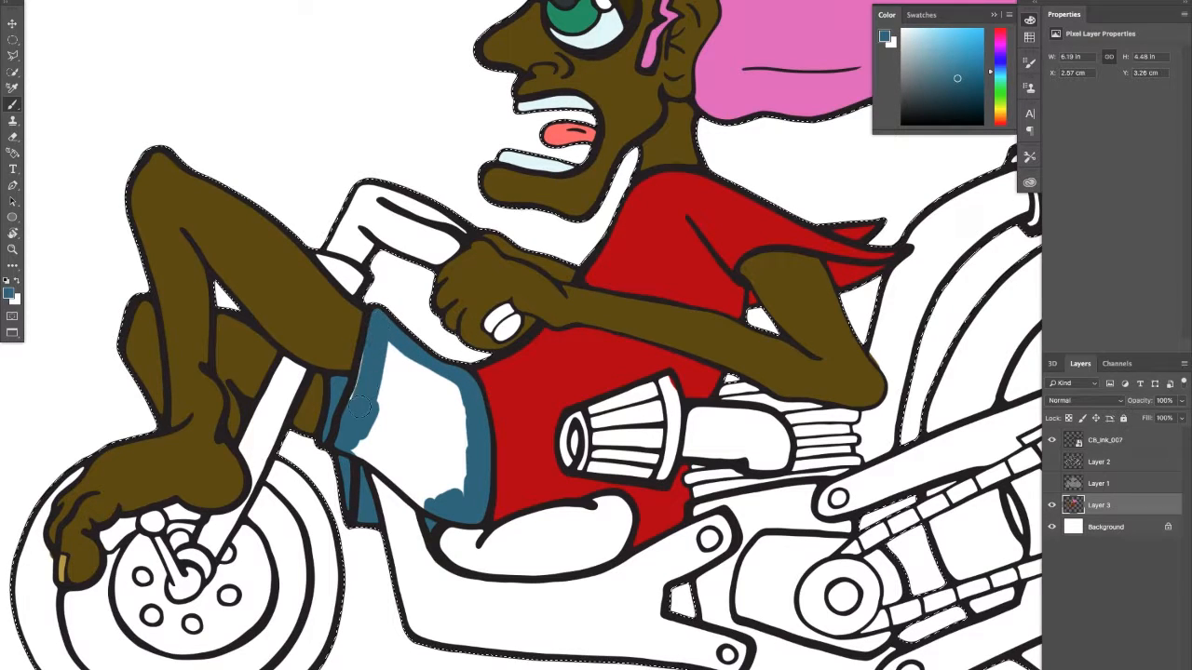
pyautogui.moveTo(370, 348)
pyautogui.mouseDown()
pyautogui.moveTo(367, 387)
pyautogui.moveTo(386, 365)
pyautogui.moveTo(408, 358)
pyautogui.moveTo(412, 372)
pyautogui.moveTo(392, 348)
pyautogui.moveTo(439, 381)
pyautogui.moveTo(434, 372)
pyautogui.moveTo(455, 426)
pyautogui.mouseUp()
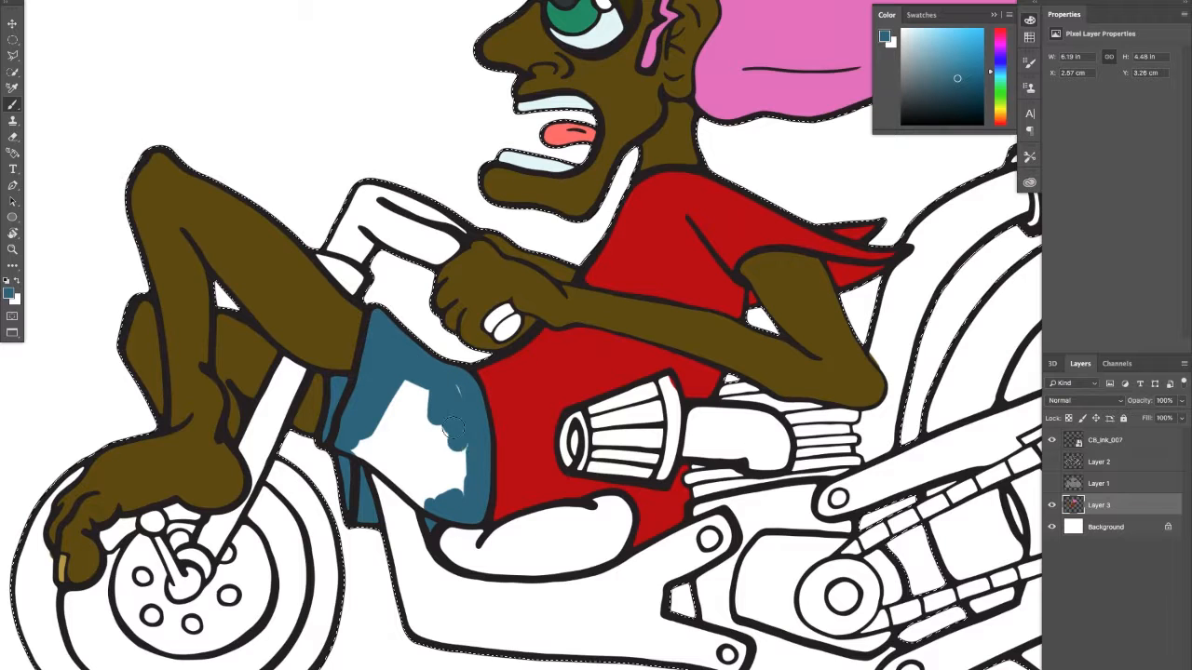
pyautogui.moveTo(447, 377)
pyautogui.mouseDown()
pyautogui.moveTo(463, 476)
pyautogui.moveTo(416, 491)
pyautogui.moveTo(428, 500)
pyautogui.moveTo(360, 446)
pyautogui.moveTo(407, 380)
pyautogui.moveTo(383, 417)
pyautogui.moveTo(389, 451)
pyautogui.moveTo(445, 445)
pyautogui.moveTo(430, 472)
pyautogui.mouseUp()
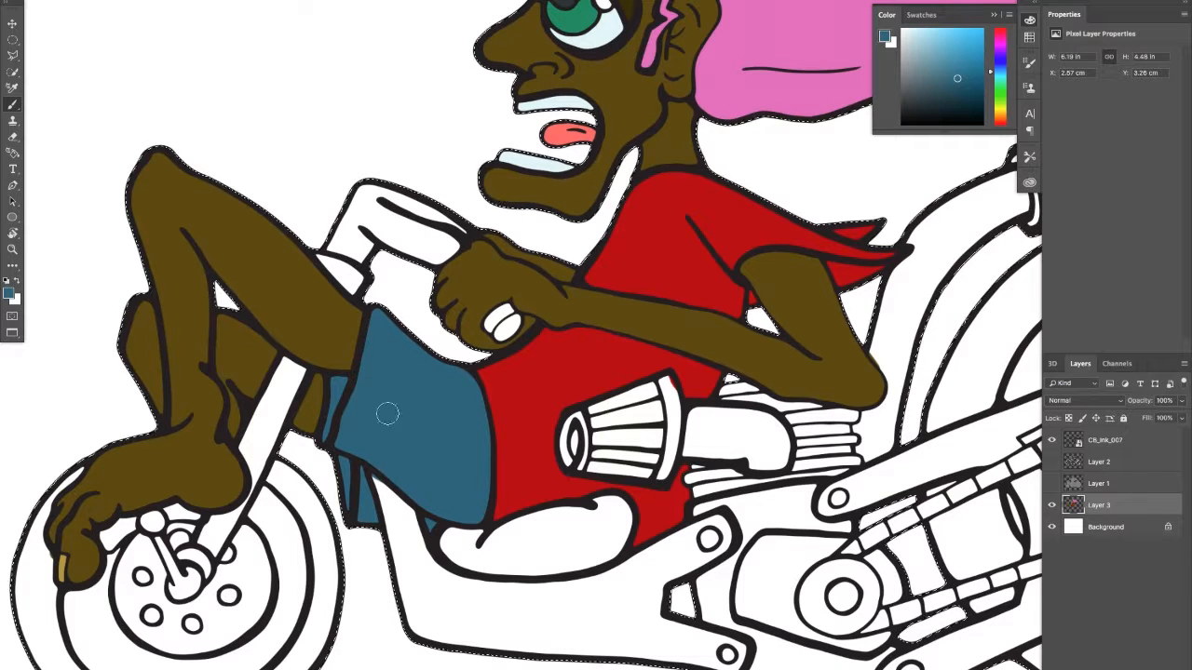
# Step: Choose a very dark blue and paint the motorcycle seat beneath the rider with it
pyautogui.moveTo(670, 305); pyautogui.dragTo(573, 317)
pyautogui.moveTo(657, 237); pyautogui.dragTo(483, 275)
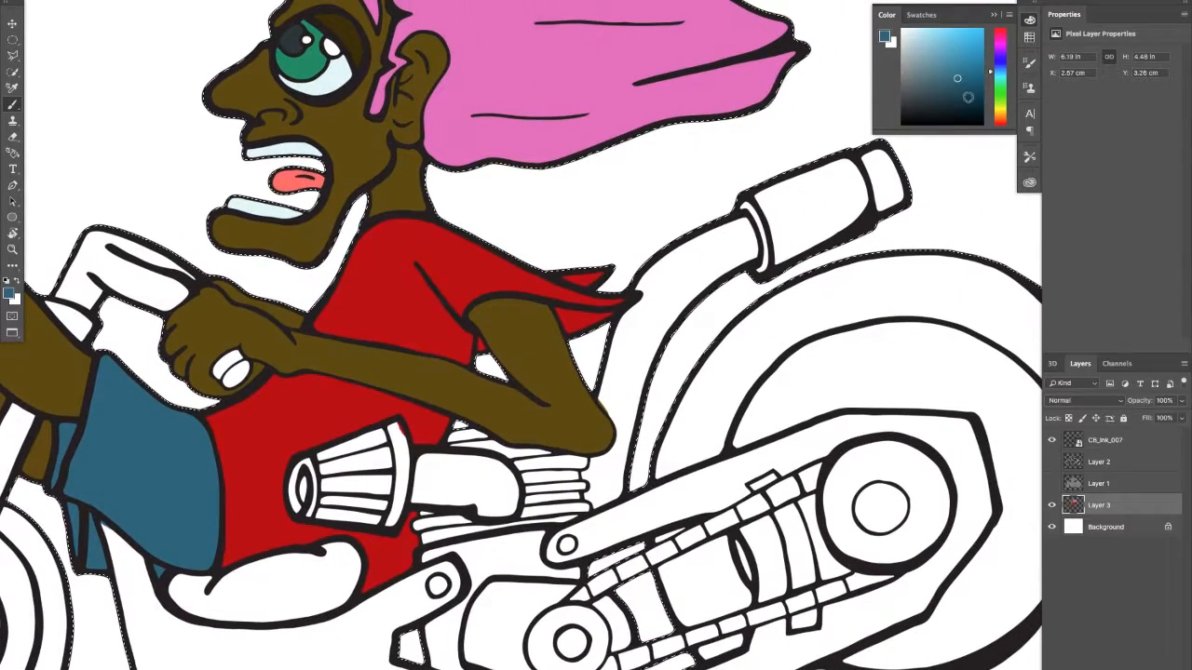
pyautogui.click(967, 106)
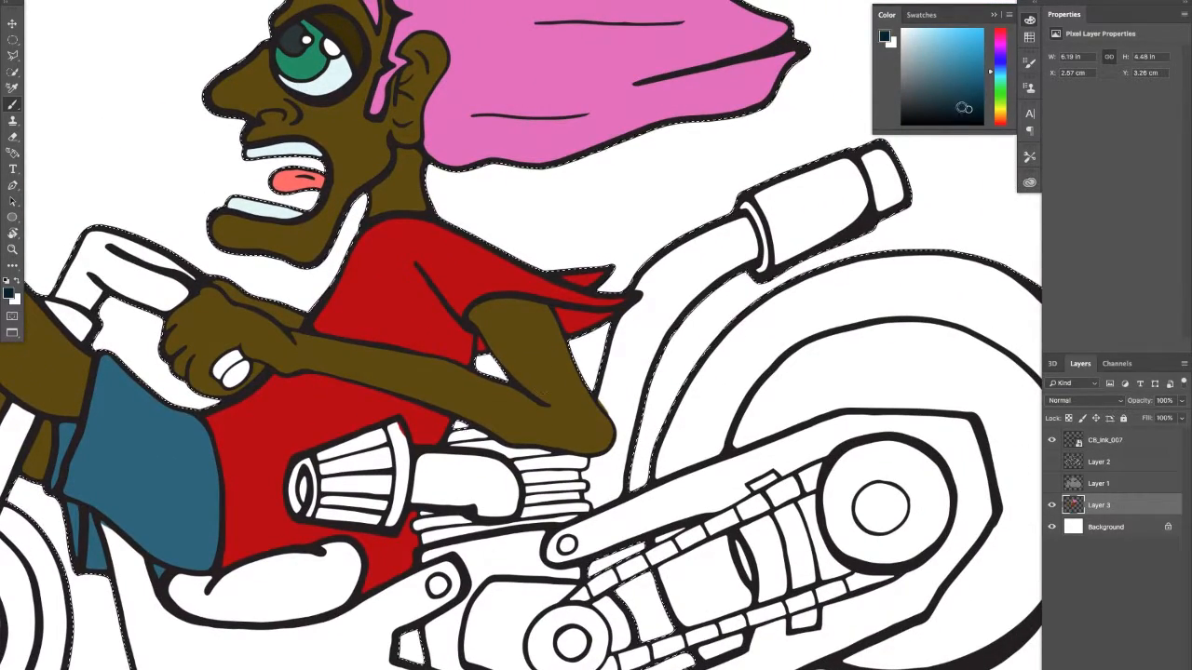
pyautogui.moveTo(257, 535)
pyautogui.mouseDown()
pyautogui.moveTo(342, 418)
pyautogui.moveTo(423, 358)
pyautogui.mouseUp()
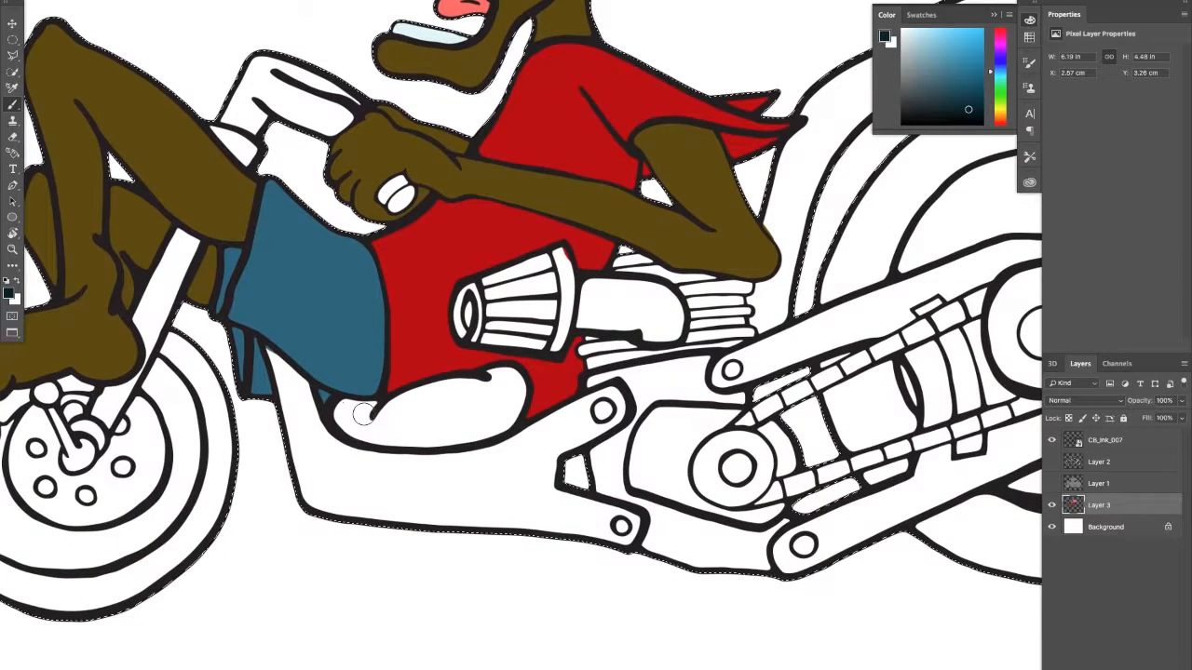
pyautogui.click(364, 418)
pyautogui.moveTo(366, 415)
pyautogui.mouseDown()
pyautogui.moveTo(346, 408)
pyautogui.moveTo(356, 421)
pyautogui.moveTo(489, 427)
pyautogui.moveTo(515, 396)
pyautogui.moveTo(491, 372)
pyautogui.moveTo(477, 389)
pyautogui.moveTo(500, 375)
pyautogui.moveTo(419, 391)
pyautogui.moveTo(382, 418)
pyautogui.moveTo(490, 411)
pyautogui.mouseUp()
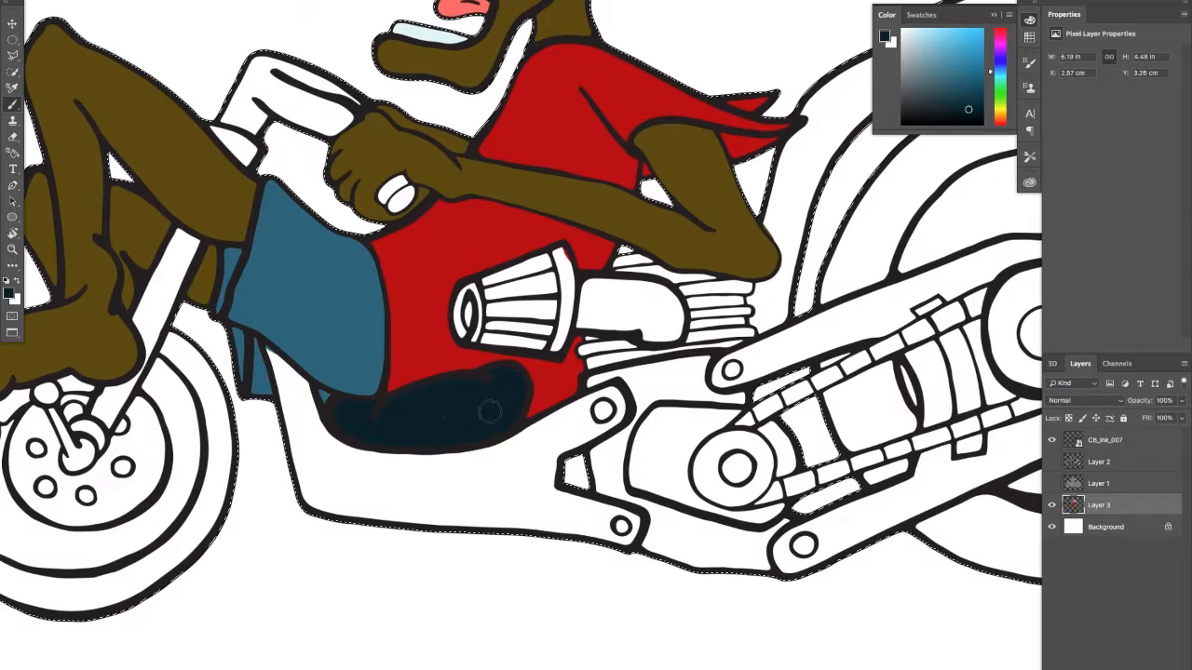
# Step: Choose a bright green and paint the motorcycle's front frame, from the shorts to the two forked ends behind the seat
pyautogui.moveTo(314, 314); pyautogui.dragTo(389, 382)
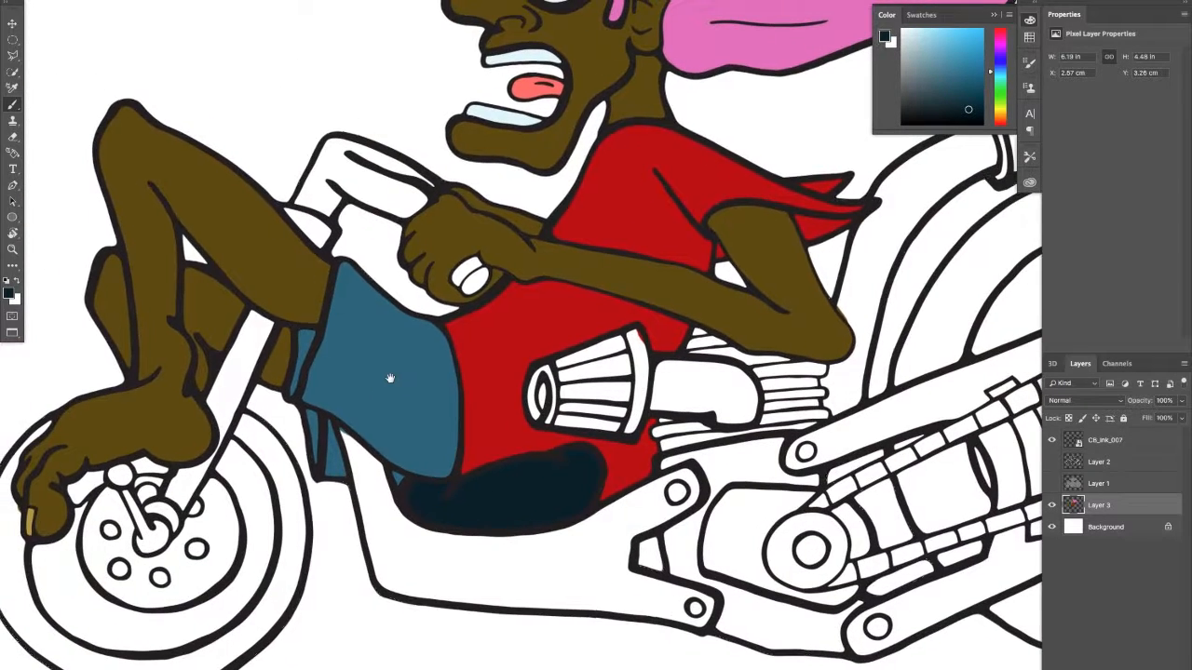
pyautogui.moveTo(991, 73); pyautogui.dragTo(993, 92)
pyautogui.click(976, 71)
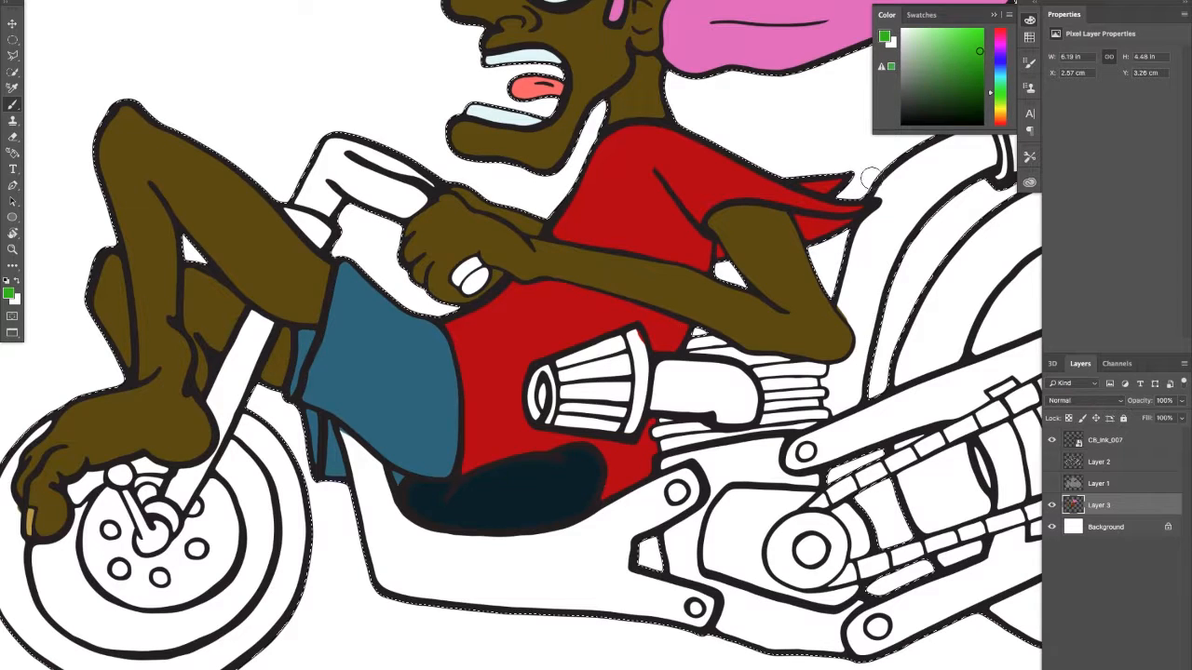
pyautogui.moveTo(399, 566)
pyautogui.mouseDown()
pyautogui.moveTo(347, 444)
pyautogui.moveTo(357, 448)
pyautogui.mouseUp()
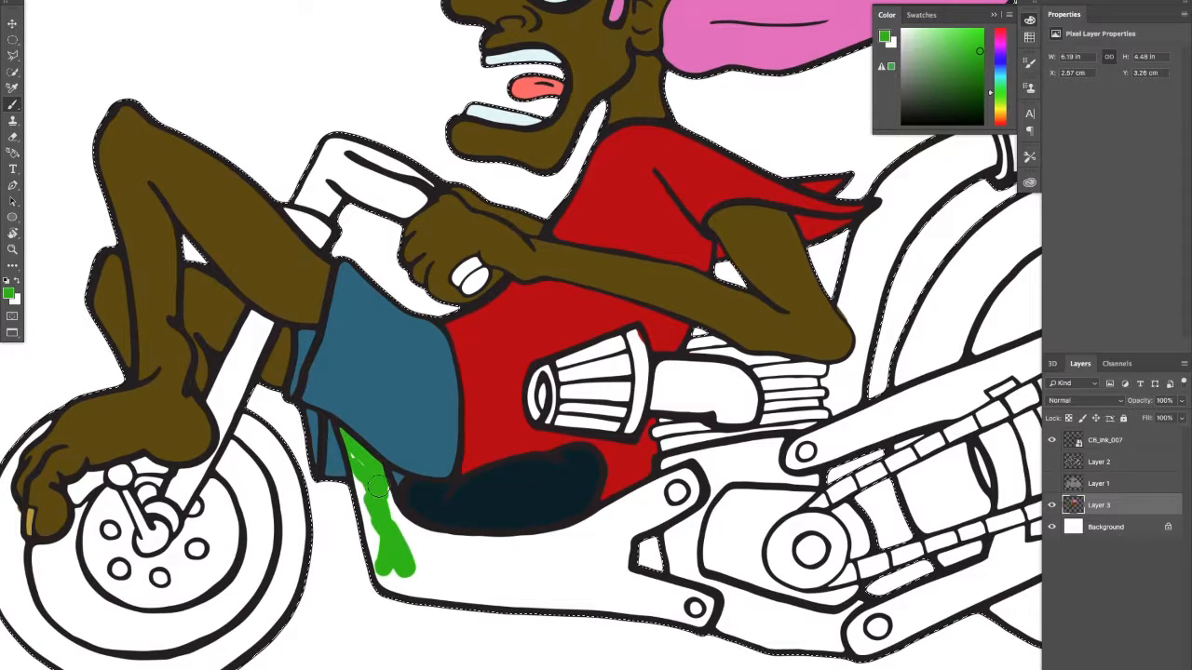
pyautogui.moveTo(362, 462)
pyautogui.mouseDown()
pyautogui.moveTo(370, 538)
pyautogui.moveTo(386, 494)
pyautogui.moveTo(405, 530)
pyautogui.moveTo(393, 545)
pyautogui.moveTo(414, 533)
pyautogui.moveTo(476, 553)
pyautogui.moveTo(421, 547)
pyautogui.moveTo(528, 550)
pyautogui.mouseUp()
pyautogui.moveTo(492, 572)
pyautogui.mouseDown()
pyautogui.moveTo(459, 580)
pyautogui.moveTo(382, 575)
pyautogui.moveTo(379, 592)
pyautogui.moveTo(471, 618)
pyautogui.moveTo(524, 594)
pyautogui.moveTo(597, 592)
pyautogui.moveTo(554, 608)
pyautogui.moveTo(606, 597)
pyautogui.moveTo(612, 612)
pyautogui.moveTo(695, 614)
pyautogui.moveTo(616, 566)
pyautogui.mouseUp()
pyautogui.moveTo(639, 523)
pyautogui.mouseDown()
pyautogui.moveTo(678, 497)
pyautogui.moveTo(668, 490)
pyautogui.moveTo(552, 543)
pyautogui.moveTo(504, 551)
pyautogui.moveTo(582, 539)
pyautogui.moveTo(658, 505)
pyautogui.moveTo(601, 555)
pyautogui.mouseUp()
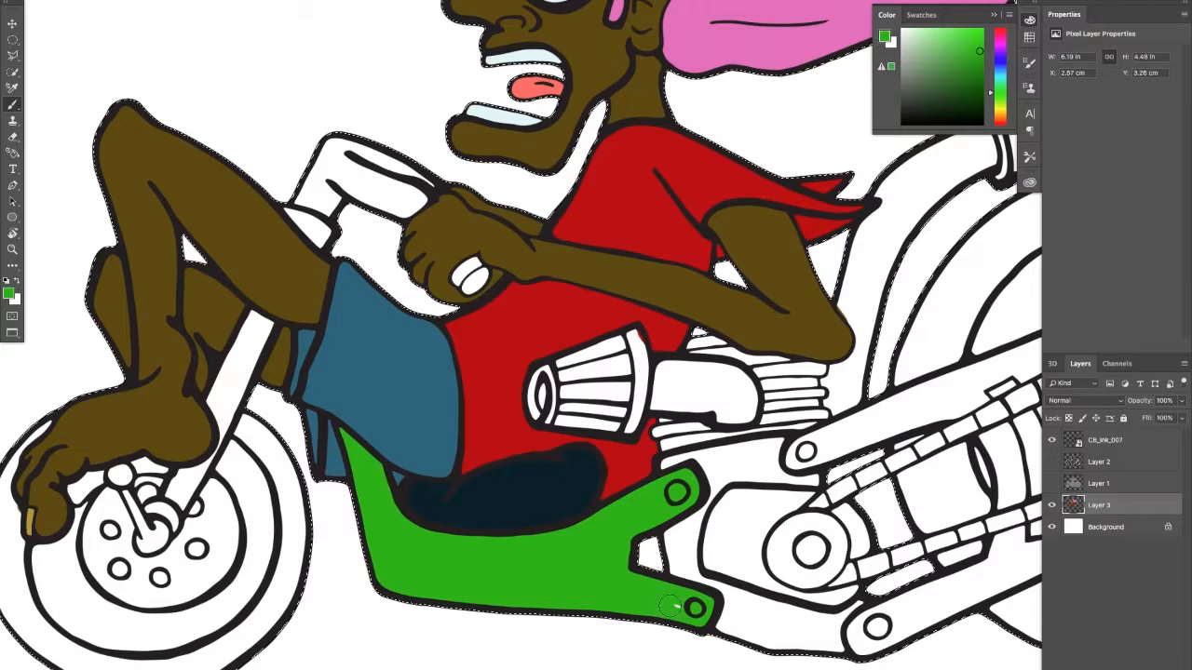
# Step: Paint the swingarm's upper arm, its rear end around the hub and the banded part between the chain runs green
pyautogui.moveTo(695, 447); pyautogui.dragTo(463, 406)
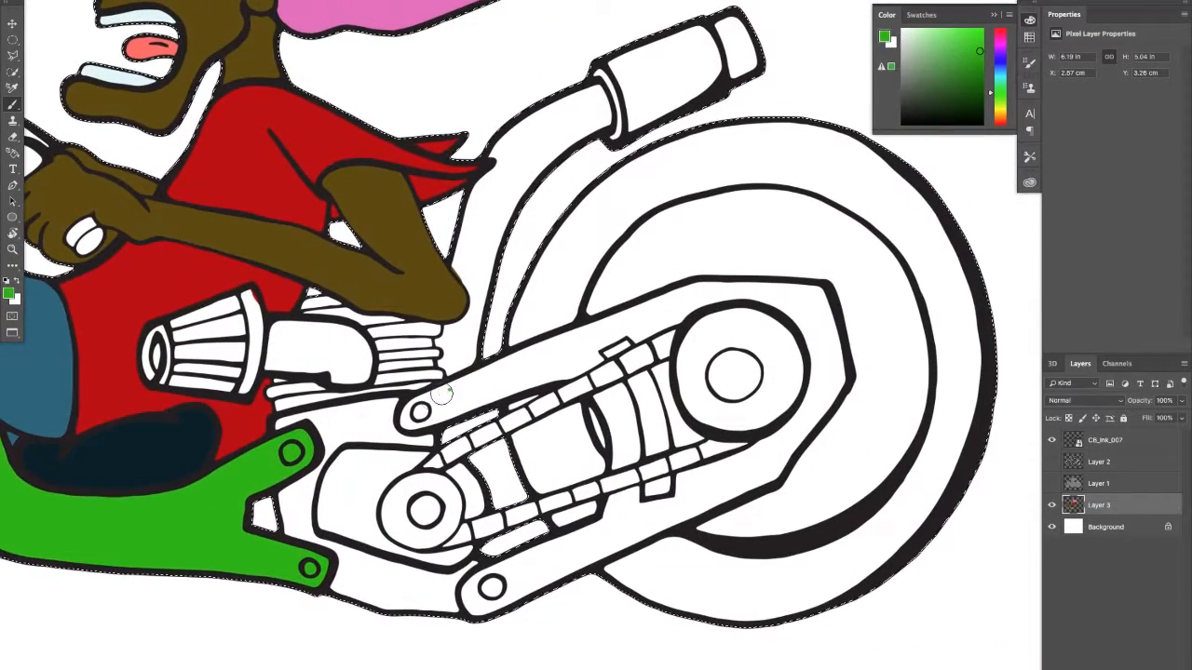
pyautogui.moveTo(419, 411)
pyautogui.mouseDown()
pyautogui.moveTo(577, 363)
pyautogui.moveTo(629, 325)
pyautogui.moveTo(492, 369)
pyautogui.mouseUp()
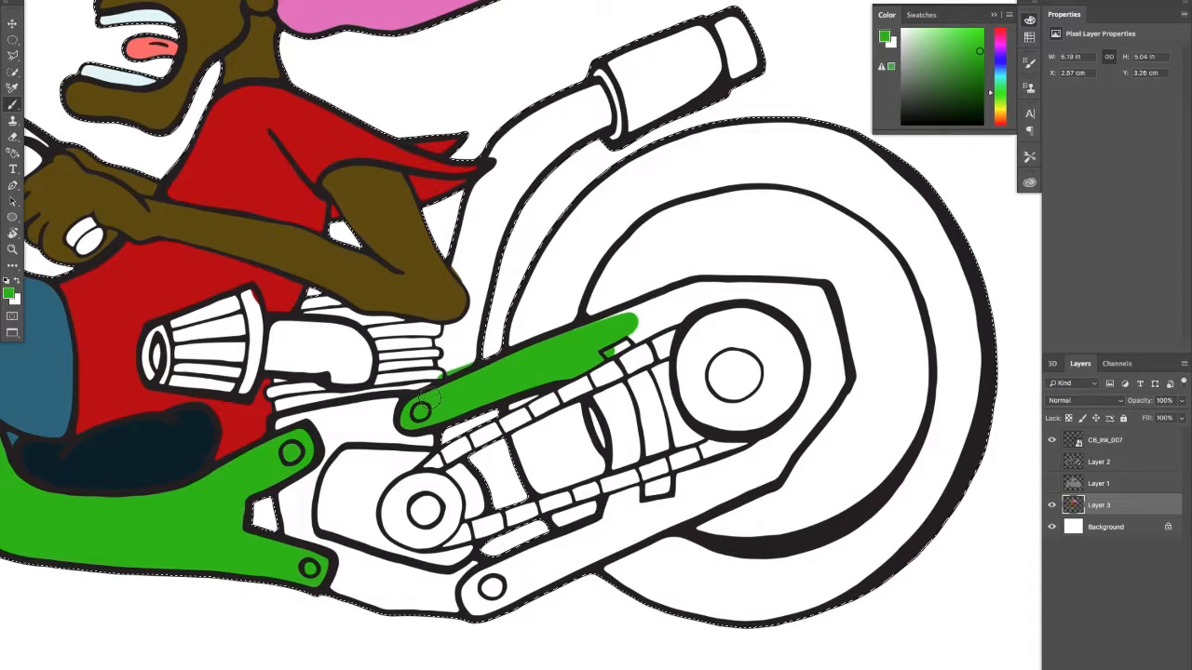
pyautogui.moveTo(428, 399)
pyautogui.mouseDown()
pyautogui.moveTo(644, 309)
pyautogui.moveTo(661, 304)
pyautogui.moveTo(658, 320)
pyautogui.moveTo(679, 314)
pyautogui.moveTo(670, 320)
pyautogui.moveTo(722, 291)
pyautogui.moveTo(695, 293)
pyautogui.moveTo(813, 296)
pyautogui.moveTo(803, 293)
pyautogui.moveTo(821, 321)
pyautogui.moveTo(775, 302)
pyautogui.moveTo(817, 370)
pyautogui.moveTo(824, 330)
pyautogui.moveTo(835, 364)
pyautogui.moveTo(818, 401)
pyautogui.moveTo(847, 377)
pyautogui.moveTo(806, 409)
pyautogui.moveTo(816, 382)
pyautogui.moveTo(742, 480)
pyautogui.mouseUp()
pyautogui.moveTo(631, 391)
pyautogui.mouseDown()
pyautogui.moveTo(614, 460)
pyautogui.moveTo(699, 439)
pyautogui.moveTo(661, 411)
pyautogui.moveTo(664, 367)
pyautogui.moveTo(623, 428)
pyautogui.moveTo(671, 430)
pyautogui.mouseUp()
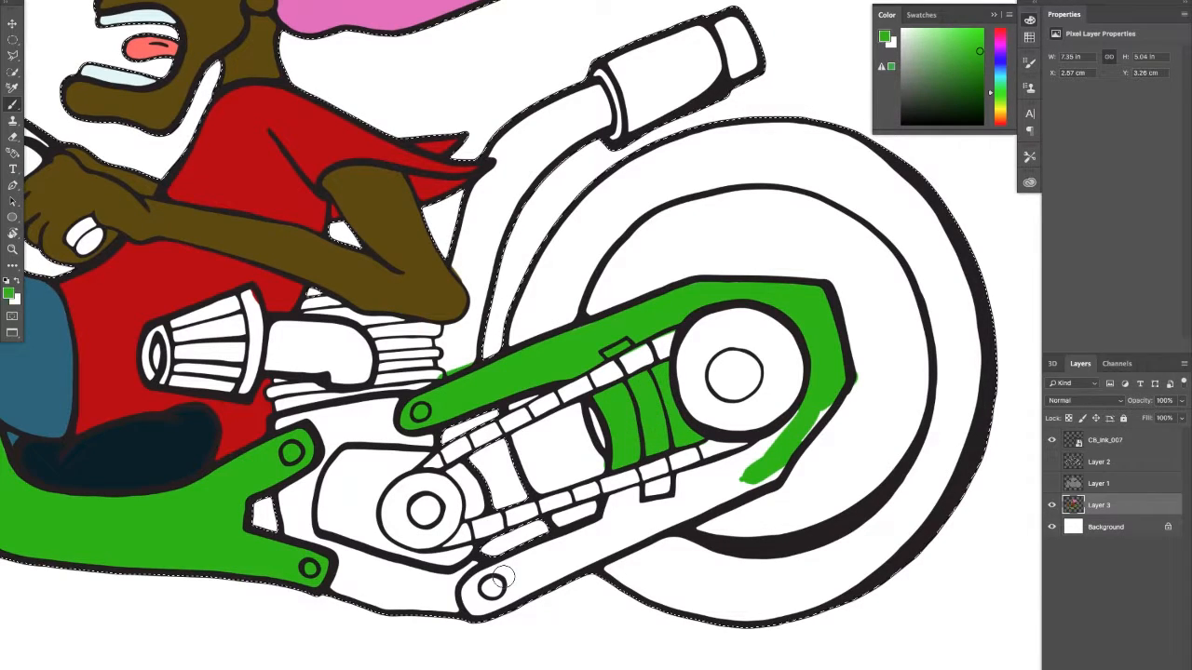
# Step: Paint the swingarm's lower arm green, filling the remaining white gap below the chain
pyautogui.moveTo(503, 577)
pyautogui.mouseDown()
pyautogui.moveTo(475, 610)
pyautogui.moveTo(537, 578)
pyautogui.moveTo(515, 594)
pyautogui.moveTo(527, 586)
pyautogui.moveTo(499, 585)
pyautogui.moveTo(608, 524)
pyautogui.moveTo(622, 499)
pyautogui.moveTo(563, 562)
pyautogui.moveTo(736, 480)
pyautogui.moveTo(677, 511)
pyautogui.mouseUp()
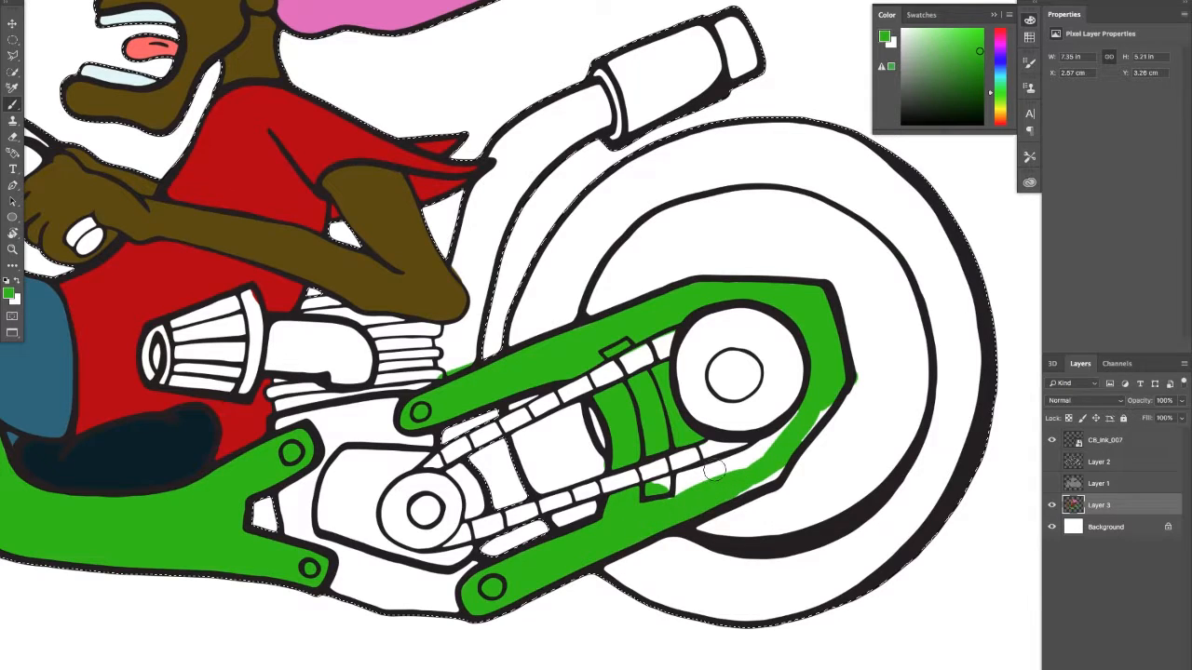
pyautogui.moveTo(713, 472)
pyautogui.mouseDown()
pyautogui.moveTo(655, 499)
pyautogui.moveTo(659, 486)
pyautogui.moveTo(729, 467)
pyautogui.mouseUp()
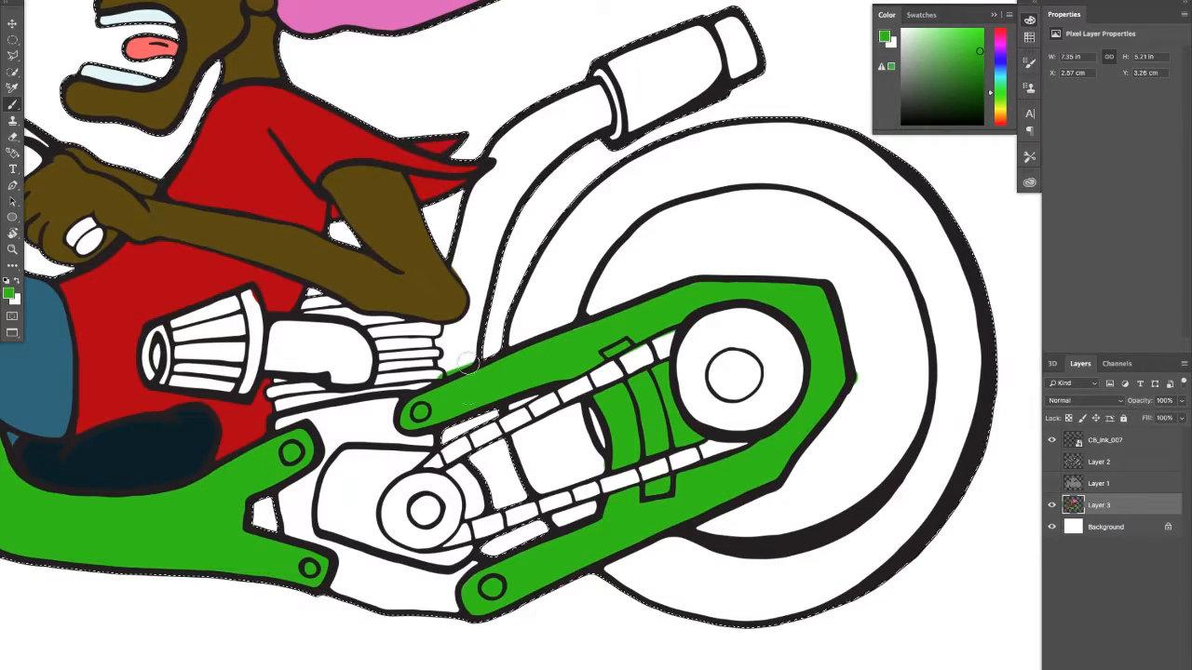
pyautogui.hotkey('ctrl', 'd')
# Step: Choose a muted grey-blue and paint the curved intake pipe between the air filter and the engine fins
pyautogui.moveTo(392, 398); pyautogui.dragTo(626, 381)
pyautogui.moveTo(444, 362); pyautogui.dragTo(398, 375)
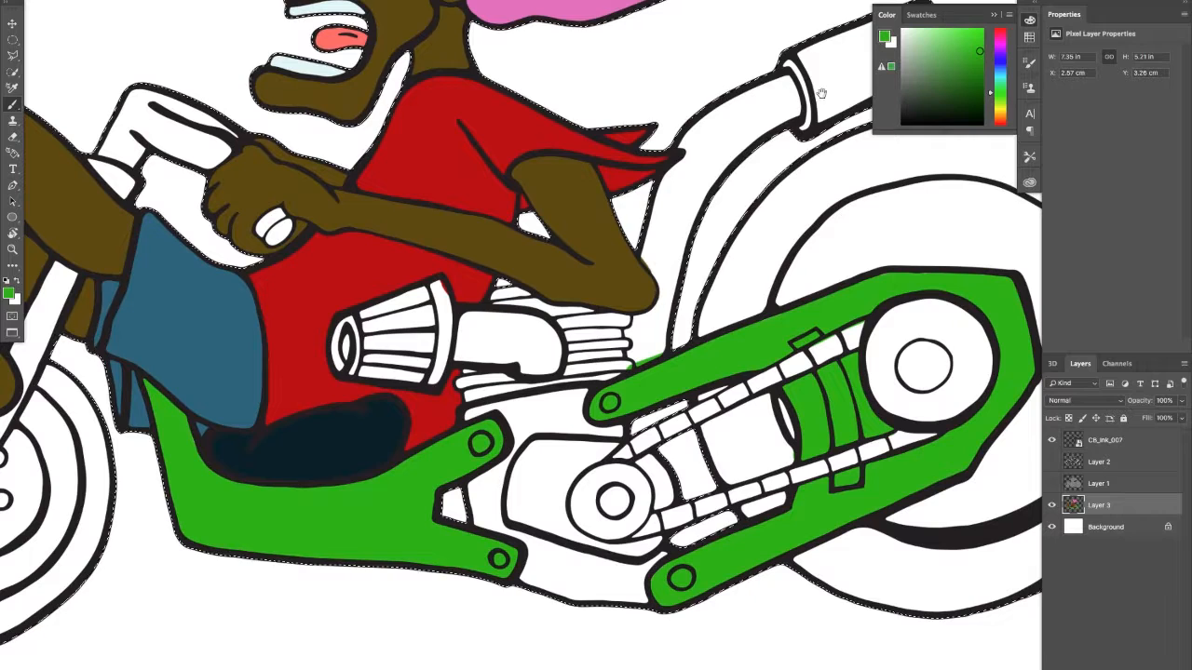
pyautogui.click(999, 80)
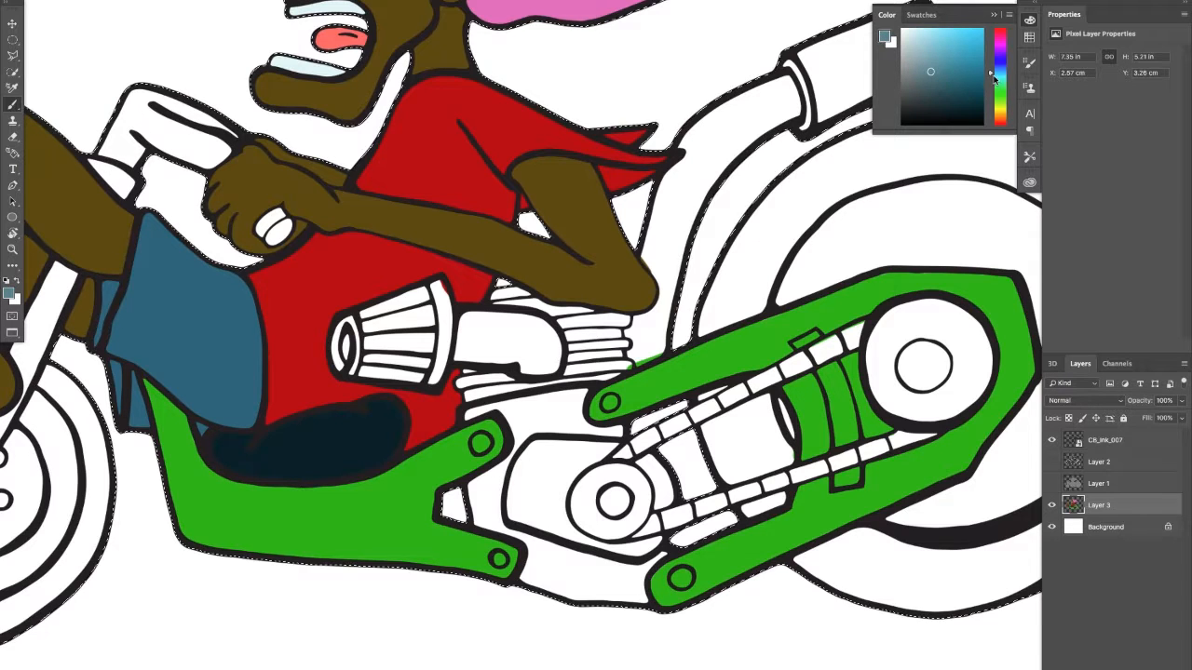
pyautogui.click(990, 72)
pyautogui.click(927, 70)
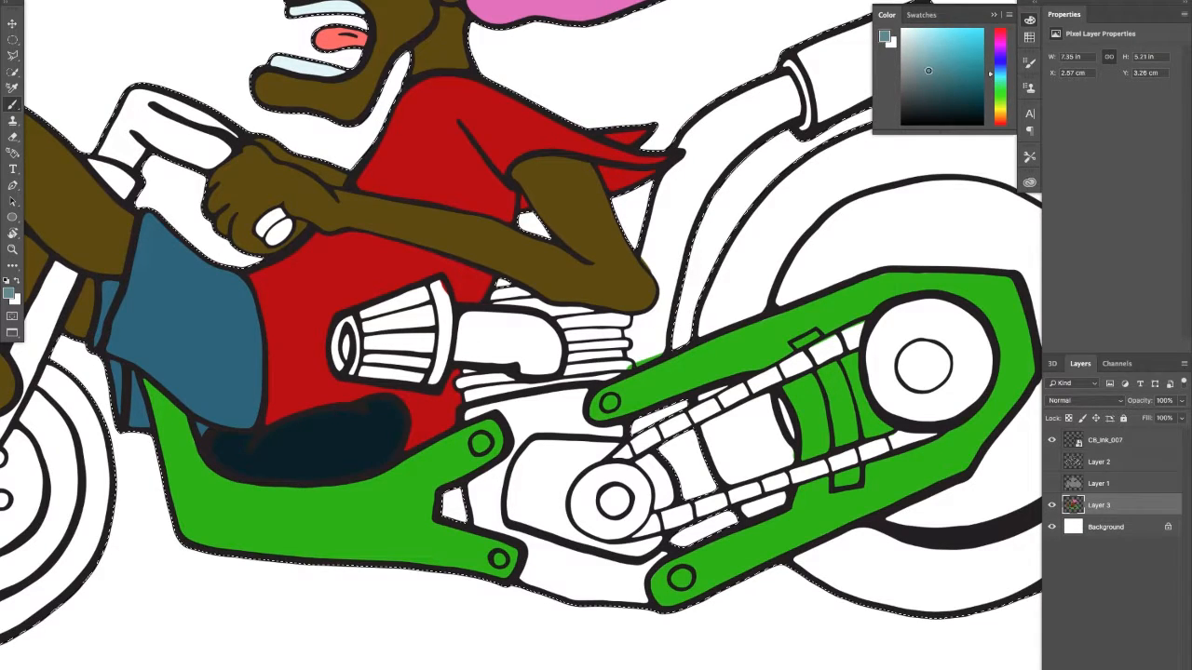
pyautogui.click(463, 327)
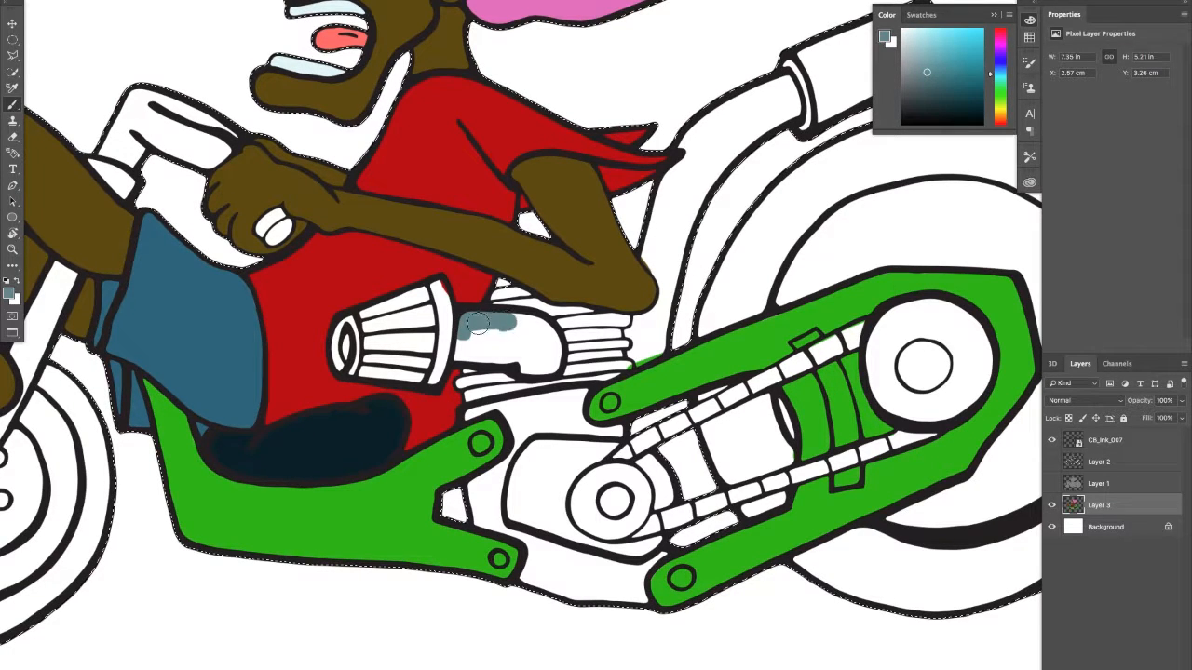
pyautogui.moveTo(542, 333)
pyautogui.mouseDown()
pyautogui.moveTo(547, 365)
pyautogui.moveTo(453, 350)
pyautogui.moveTo(514, 340)
pyautogui.mouseUp()
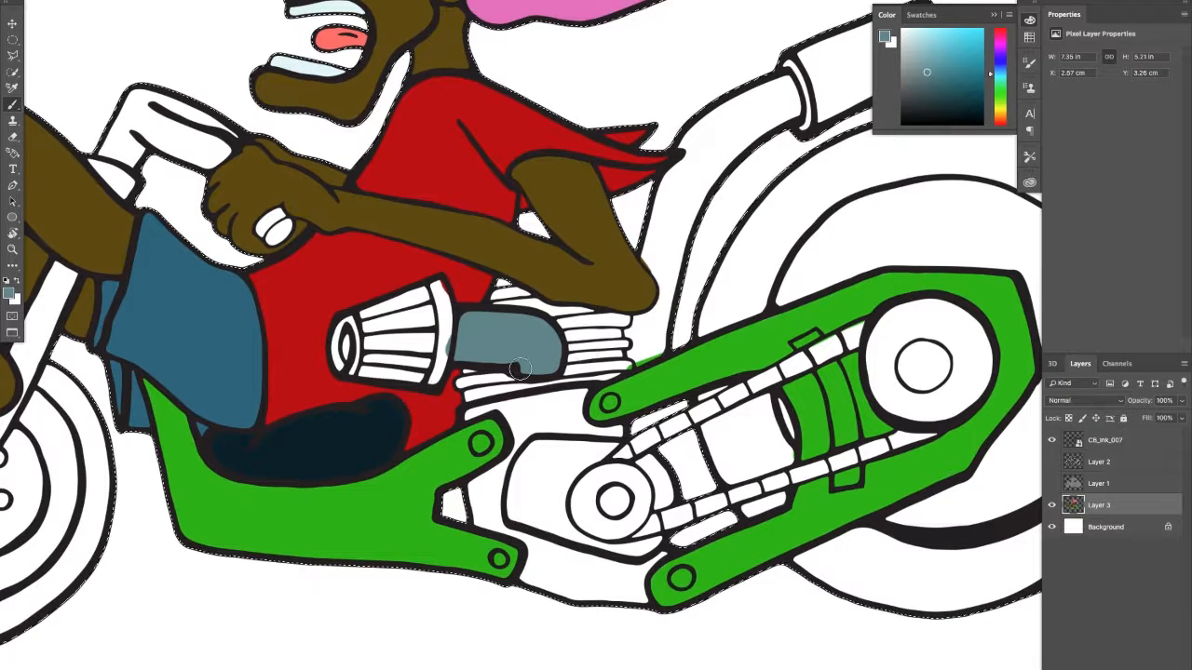
# Step: Paint the exhaust pipe behind the rider's elbow grey-blue, from the muffler collar down to the swingarm
pyautogui.moveTo(761, 97)
pyautogui.mouseDown()
pyautogui.moveTo(687, 141)
pyautogui.moveTo(699, 156)
pyautogui.moveTo(664, 197)
pyautogui.mouseUp()
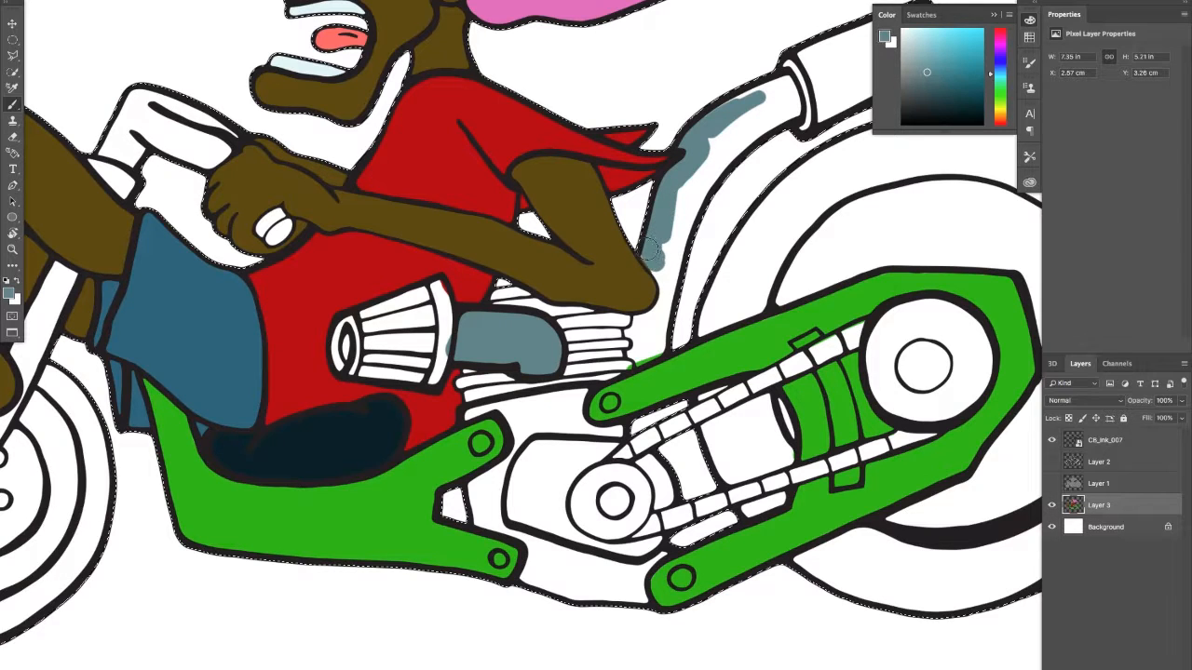
pyautogui.moveTo(649, 248)
pyautogui.mouseDown()
pyautogui.moveTo(669, 291)
pyautogui.moveTo(658, 261)
pyautogui.mouseUp()
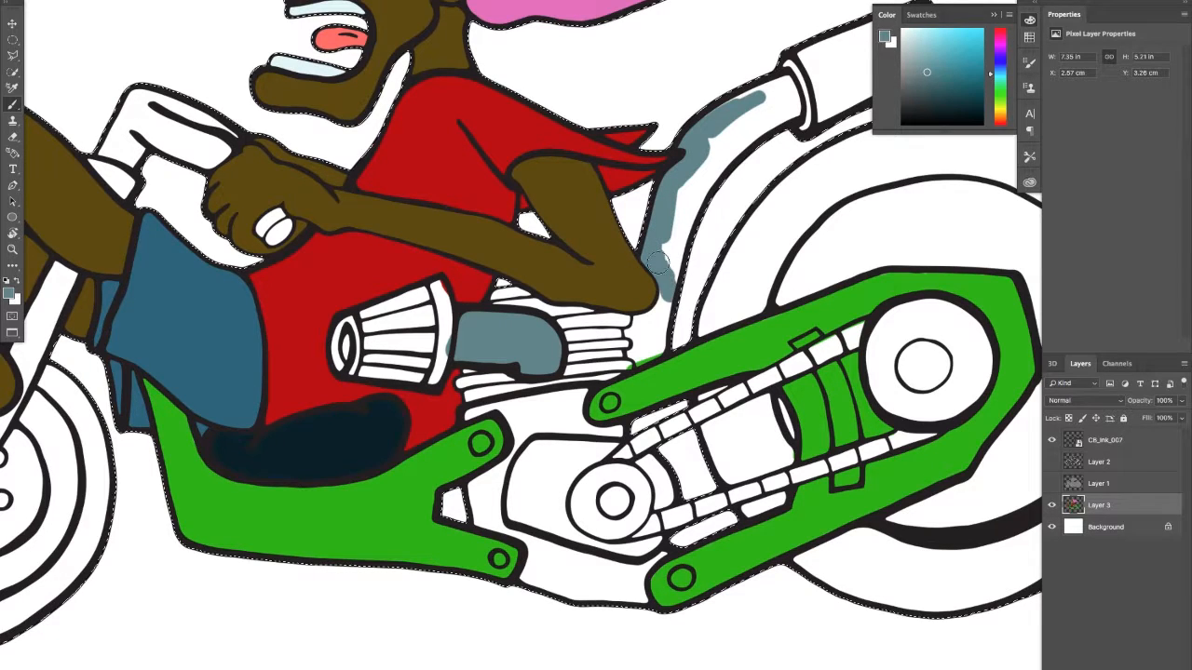
pyautogui.scroll(2, 658, 320)
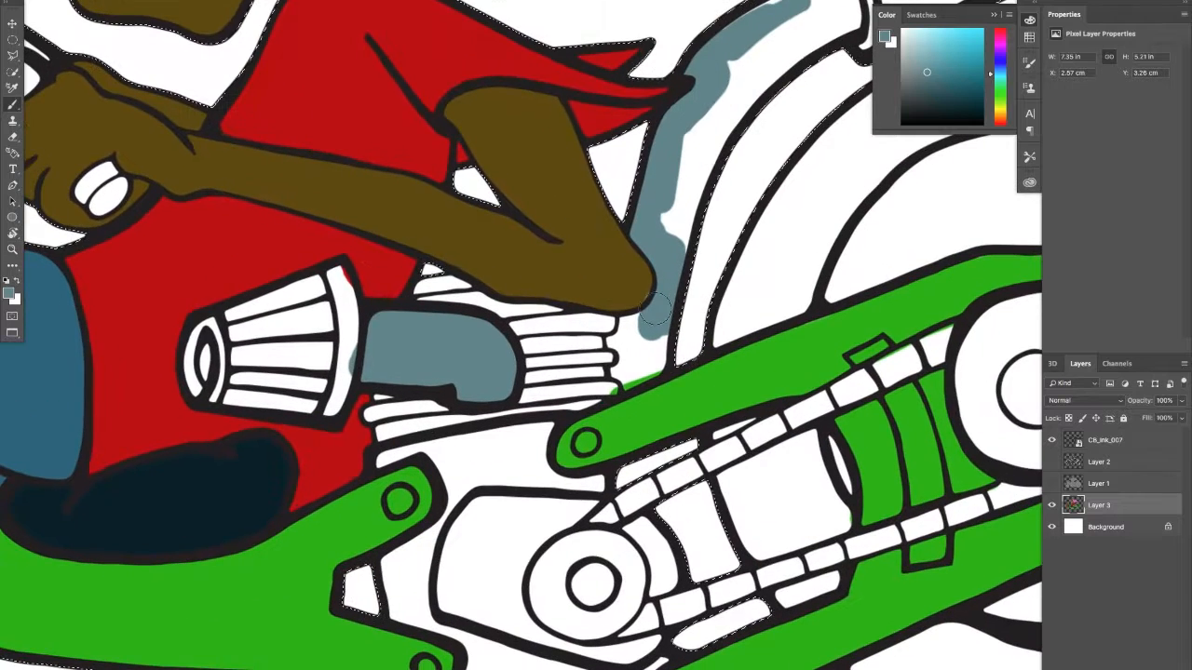
pyautogui.keyDown('alt'); pyautogui.click(645, 287); pyautogui.keyUp('alt')
pyautogui.keyDown('alt'); pyautogui.click(651, 321); pyautogui.keyUp('alt')
pyautogui.moveTo(640, 295)
pyautogui.mouseDown()
pyautogui.moveTo(649, 307)
pyautogui.moveTo(618, 335)
pyautogui.moveTo(622, 380)
pyautogui.moveTo(656, 358)
pyautogui.moveTo(643, 349)
pyautogui.moveTo(688, 212)
pyautogui.moveTo(678, 220)
pyautogui.moveTo(713, 217)
pyautogui.moveTo(658, 282)
pyautogui.mouseUp()
pyautogui.moveTo(607, 231)
pyautogui.mouseDown()
pyautogui.moveTo(633, 259)
pyautogui.moveTo(687, 163)
pyautogui.moveTo(671, 91)
pyautogui.moveTo(727, 70)
pyautogui.moveTo(759, 84)
pyautogui.moveTo(765, 60)
pyautogui.moveTo(779, 93)
pyautogui.moveTo(769, 69)
pyautogui.moveTo(777, 82)
pyautogui.moveTo(695, 149)
pyautogui.mouseUp()
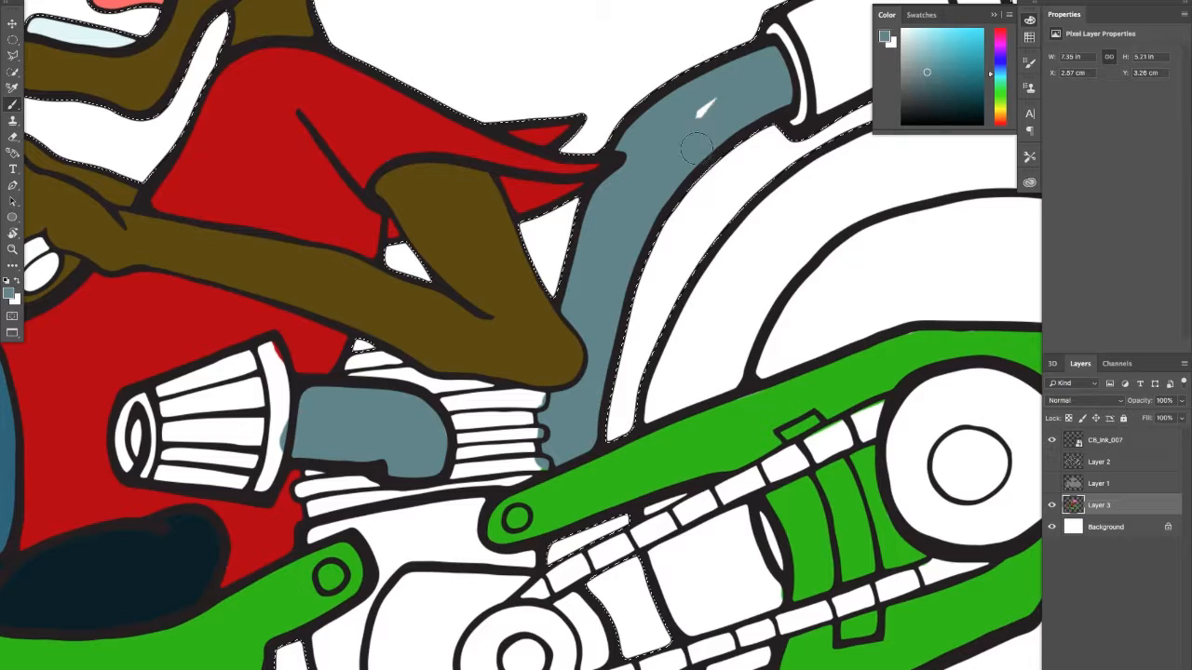
# Step: Choose a dark grey and paint the engine's cooling fins around and below the intake pipe
pyautogui.scroll(-4, 479, 360)
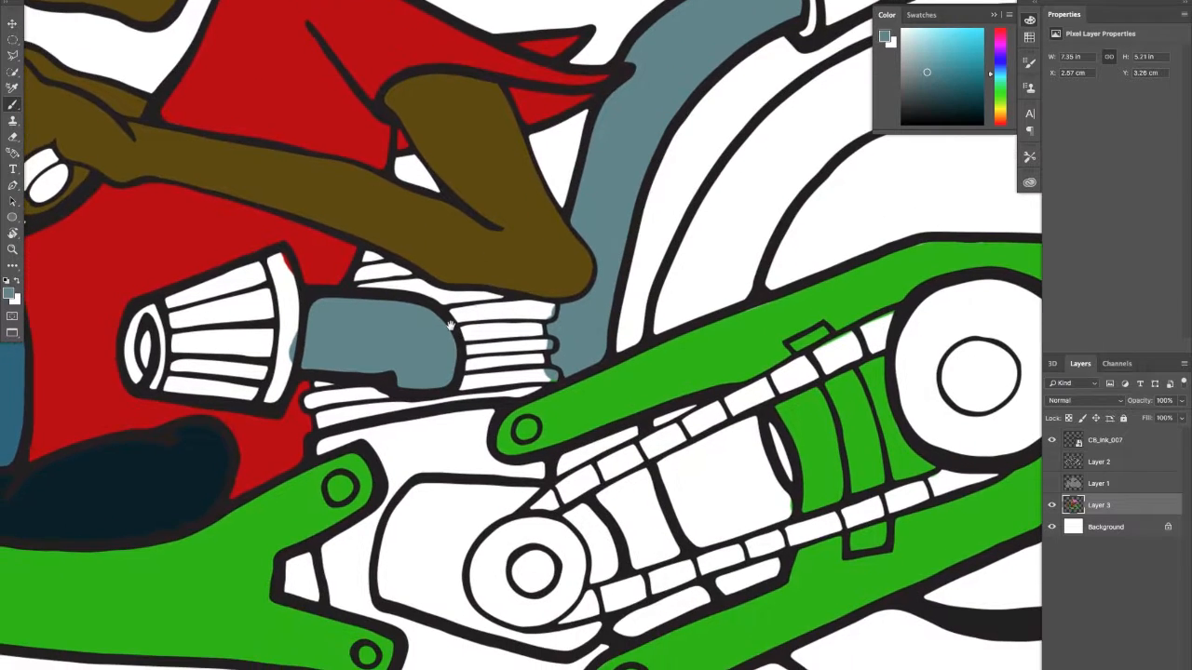
pyautogui.moveTo(561, 389); pyautogui.dragTo(626, 289)
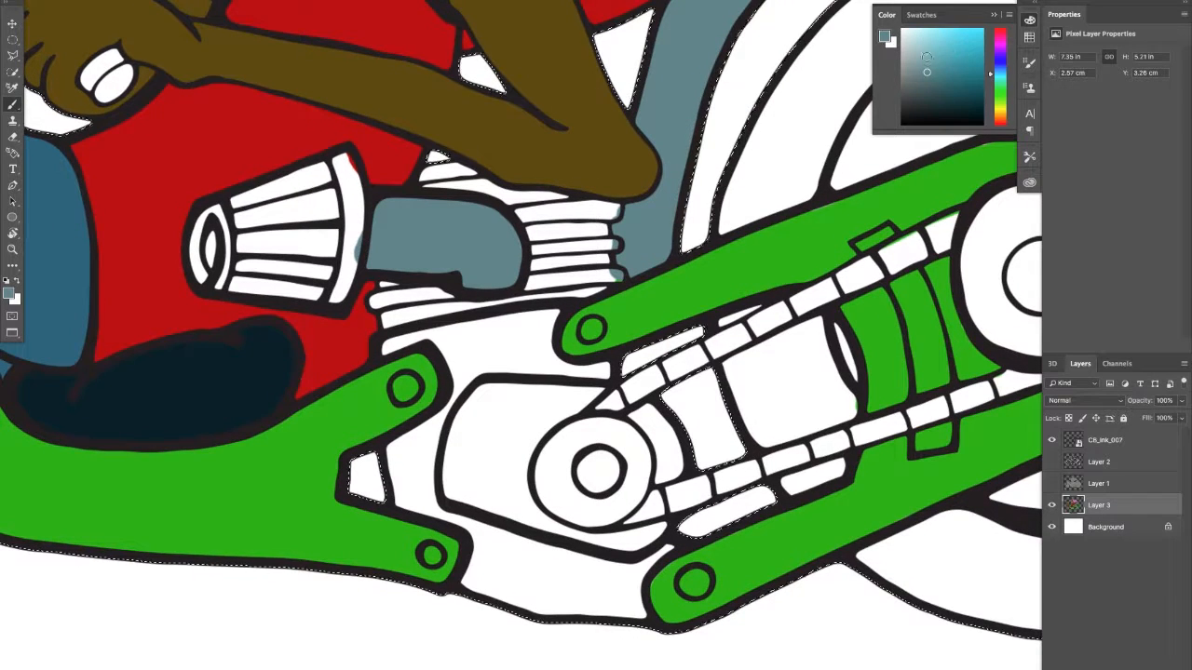
pyautogui.click(910, 86)
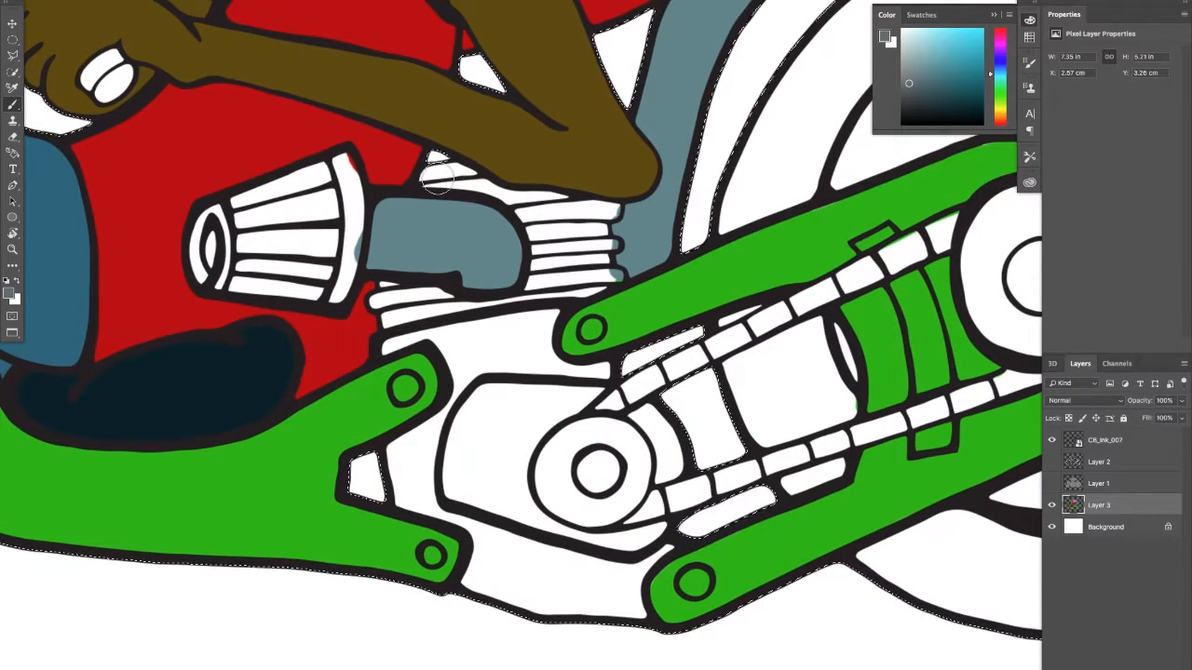
pyautogui.moveTo(456, 170)
pyautogui.mouseDown()
pyautogui.moveTo(430, 180)
pyautogui.moveTo(558, 212)
pyautogui.moveTo(510, 200)
pyautogui.moveTo(614, 208)
pyautogui.moveTo(594, 218)
pyautogui.moveTo(597, 243)
pyautogui.moveTo(599, 228)
pyautogui.moveTo(544, 236)
pyautogui.moveTo(527, 210)
pyautogui.mouseUp()
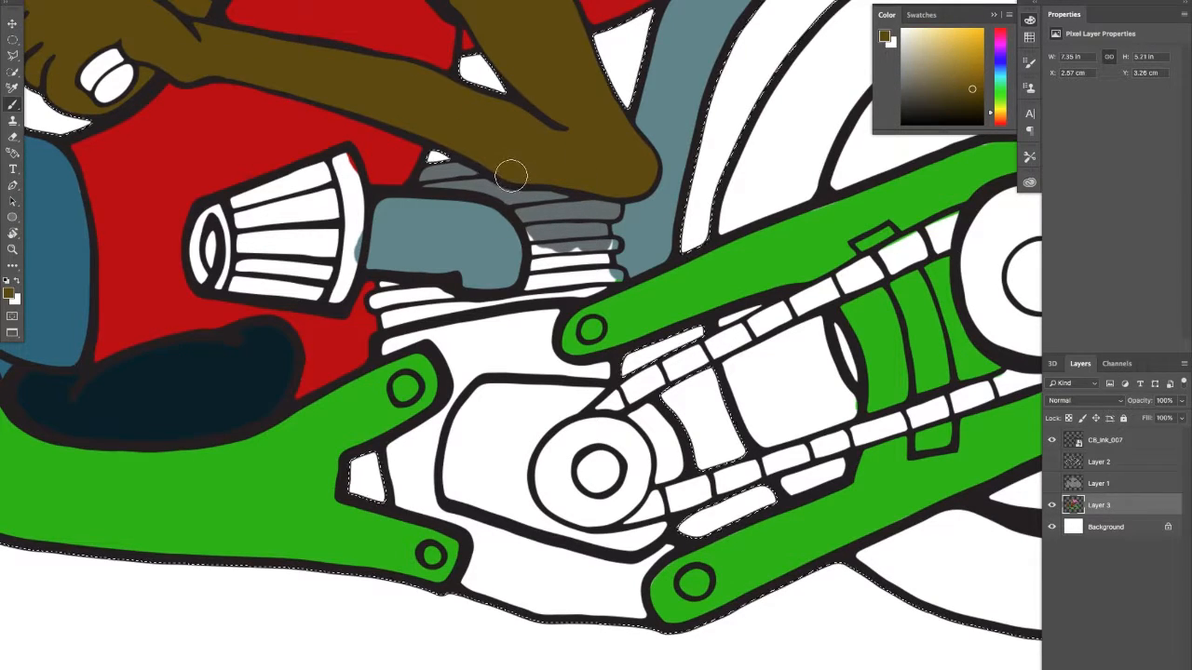
pyautogui.keyDown('alt'); pyautogui.click(544, 223); pyautogui.keyUp('alt')
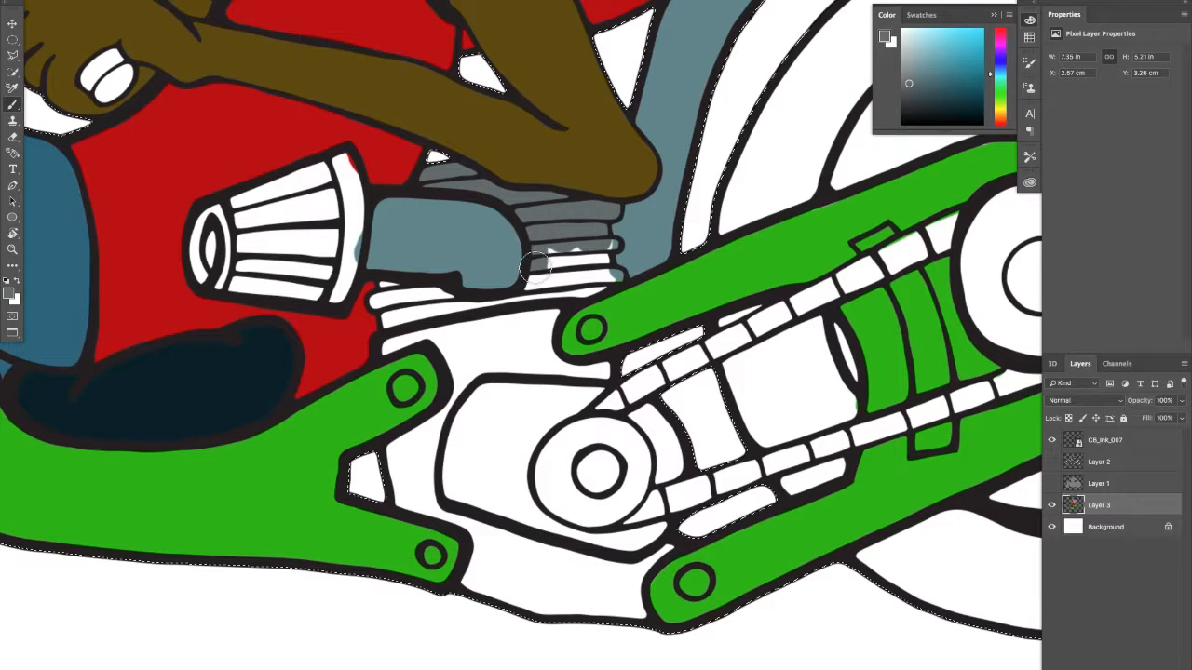
pyautogui.keyDown('alt'); pyautogui.click(511, 232); pyautogui.keyUp('alt')
pyautogui.moveTo(549, 244); pyautogui.dragTo(545, 281)
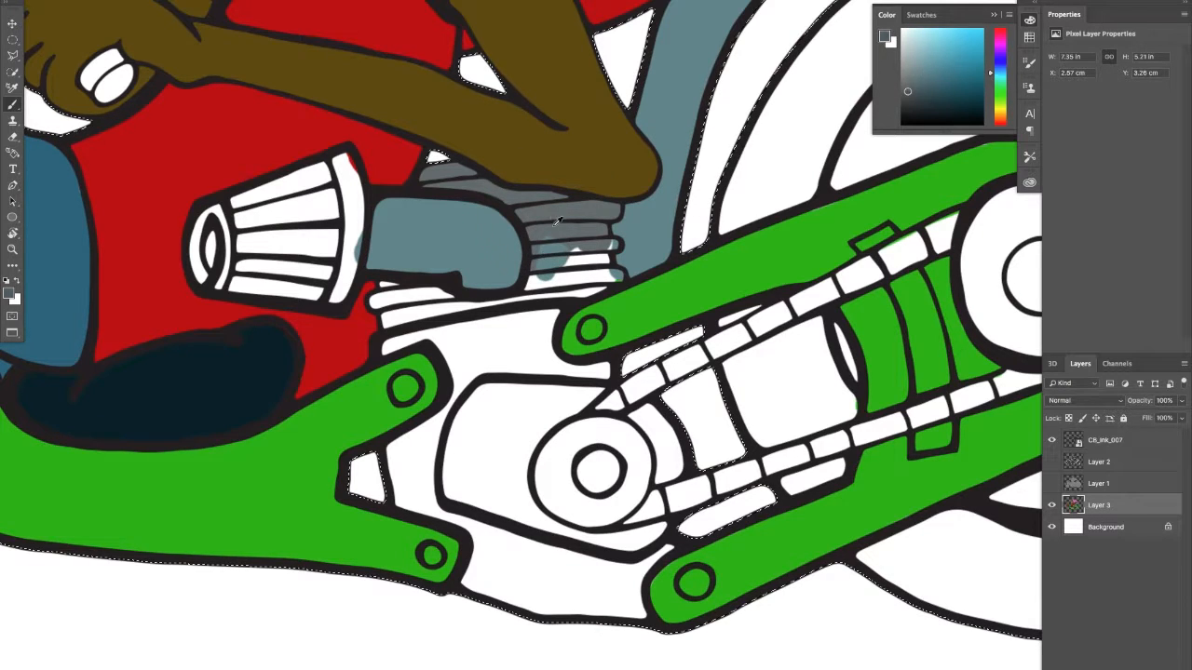
pyautogui.keyDown('alt'); pyautogui.click(540, 215); pyautogui.keyUp('alt')
pyautogui.keyDown('alt'); pyautogui.click(538, 217); pyautogui.keyUp('alt')
pyautogui.moveTo(542, 231)
pyautogui.mouseDown()
pyautogui.moveTo(544, 220)
pyautogui.moveTo(543, 286)
pyautogui.moveTo(601, 244)
pyautogui.moveTo(596, 263)
pyautogui.moveTo(613, 276)
pyautogui.moveTo(452, 307)
pyautogui.moveTo(384, 290)
pyautogui.moveTo(390, 320)
pyautogui.moveTo(412, 315)
pyautogui.moveTo(391, 324)
pyautogui.mouseUp()
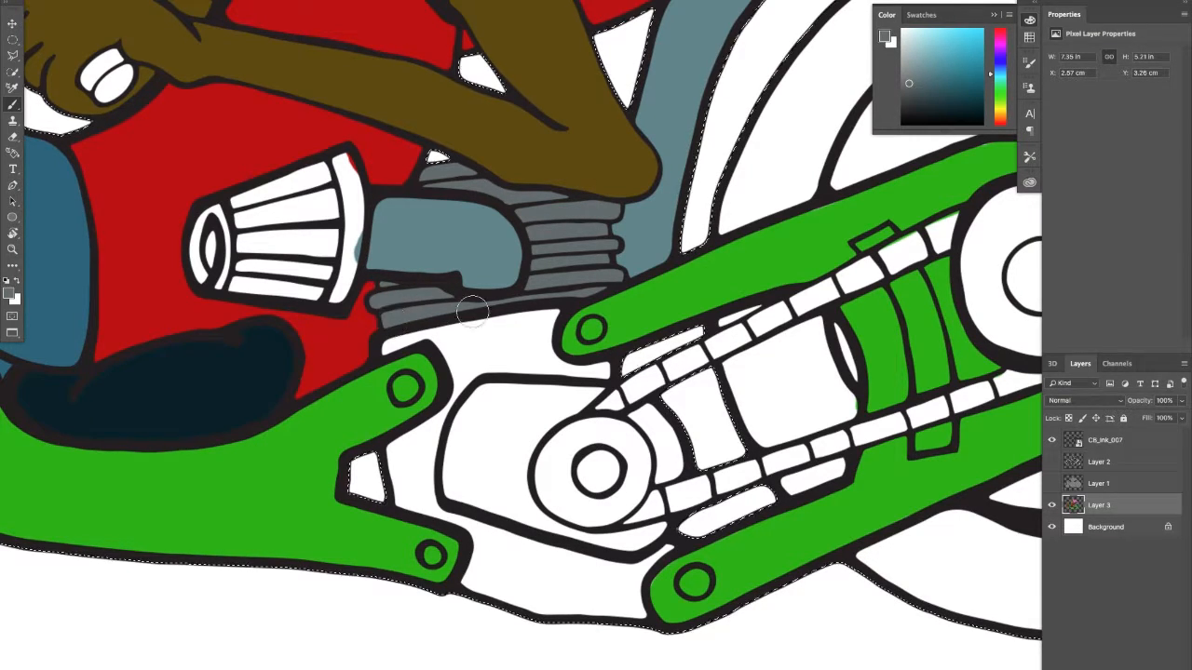
# Step: Choose a light grey and paint the air filter's wide rim and small front ring with it
pyautogui.moveTo(473, 225); pyautogui.dragTo(672, 263)
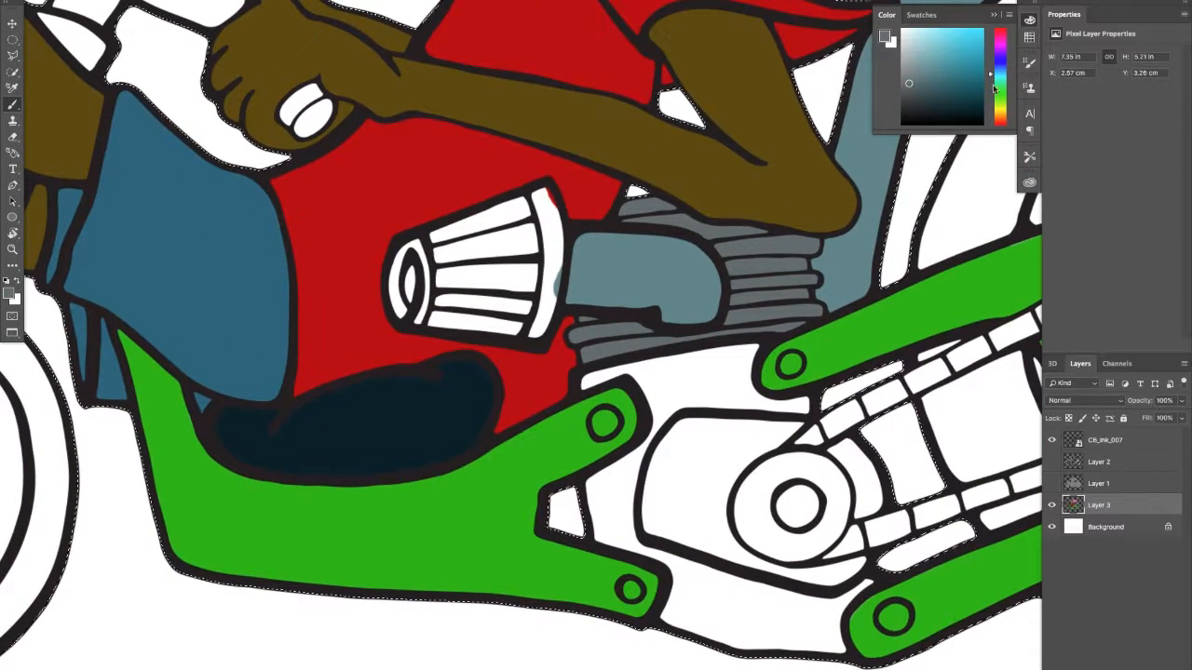
pyautogui.click(916, 46)
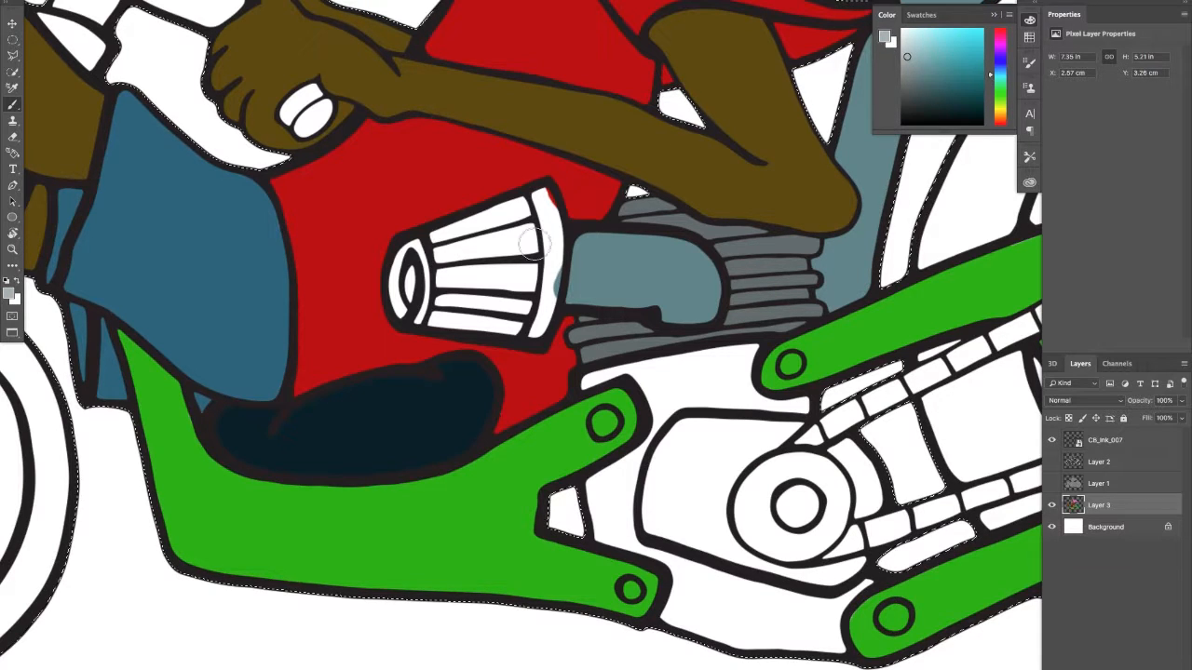
pyautogui.moveTo(547, 235)
pyautogui.mouseDown()
pyautogui.moveTo(540, 198)
pyautogui.moveTo(549, 253)
pyautogui.moveTo(540, 321)
pyautogui.moveTo(523, 335)
pyautogui.moveTo(529, 303)
pyautogui.mouseUp()
pyautogui.moveTo(407, 277)
pyautogui.mouseDown()
pyautogui.moveTo(415, 250)
pyautogui.moveTo(400, 266)
pyautogui.moveTo(405, 315)
pyautogui.moveTo(421, 261)
pyautogui.moveTo(411, 315)
pyautogui.moveTo(419, 262)
pyautogui.mouseUp()
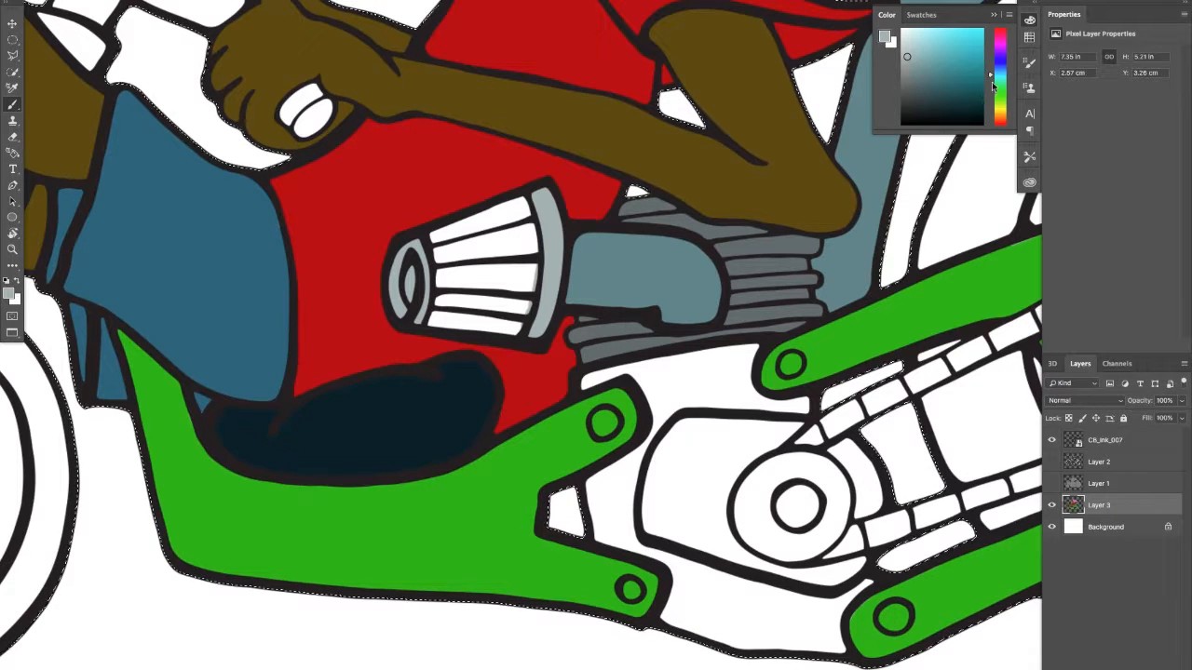
# Step: Choose a dark red and paint the ribbed panels of the air filter cone
pyautogui.click(999, 122)
pyautogui.click(977, 98)
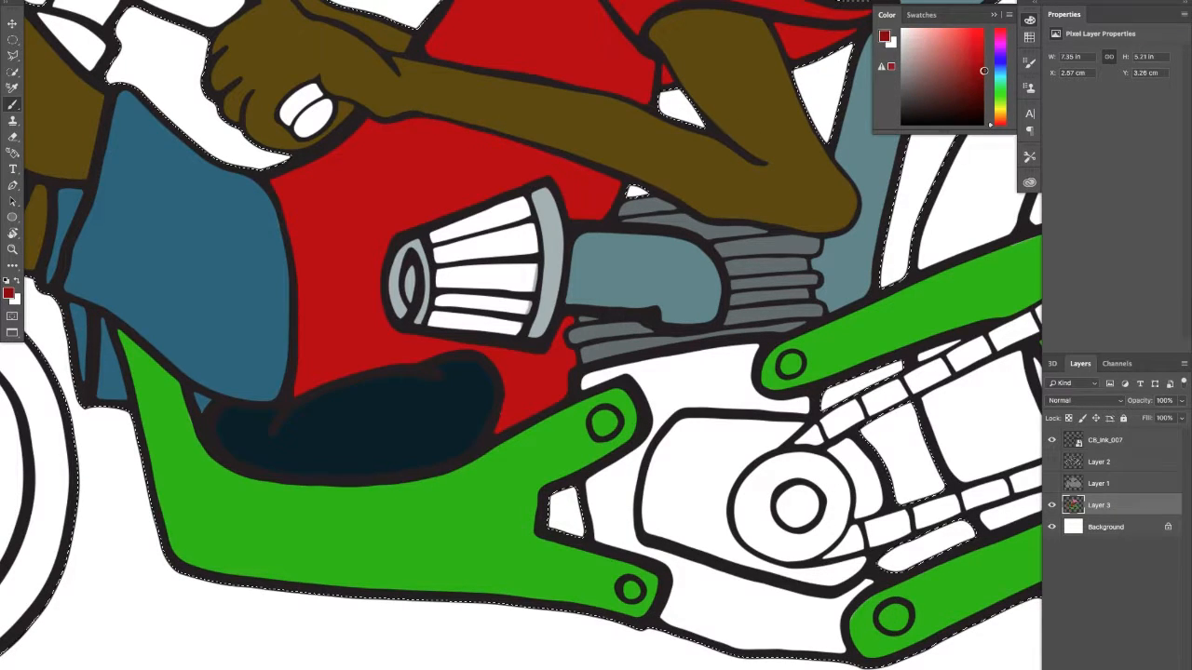
pyautogui.moveTo(464, 239)
pyautogui.mouseDown()
pyautogui.moveTo(438, 244)
pyautogui.moveTo(513, 207)
pyautogui.moveTo(522, 256)
pyautogui.moveTo(523, 242)
pyautogui.moveTo(512, 298)
pyautogui.moveTo(523, 275)
pyautogui.moveTo(510, 322)
pyautogui.moveTo(441, 321)
pyautogui.moveTo(440, 251)
pyautogui.moveTo(492, 226)
pyautogui.moveTo(498, 292)
pyautogui.mouseUp()
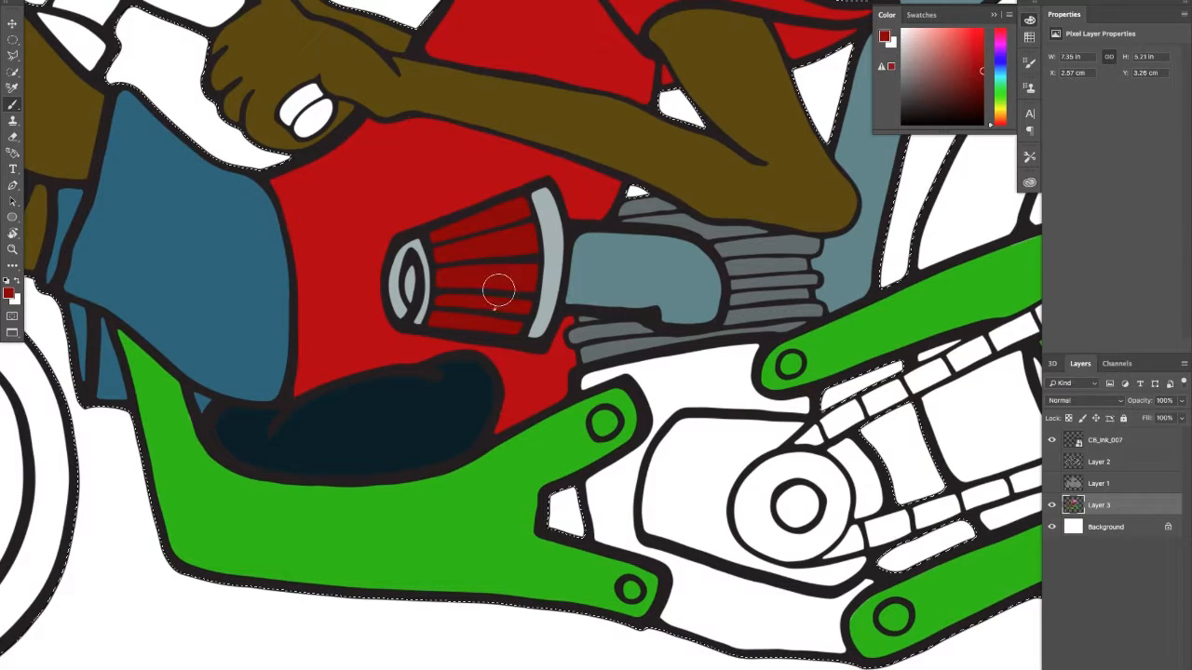
pyautogui.moveTo(457, 250)
pyautogui.mouseDown()
pyautogui.moveTo(481, 253)
pyautogui.moveTo(406, 268)
pyautogui.mouseUp()
# Step: Sample the air filter rim's light grey and paint the handlebar and the grip end in the rider's fist
pyautogui.moveTo(108, 193); pyautogui.dragTo(412, 272)
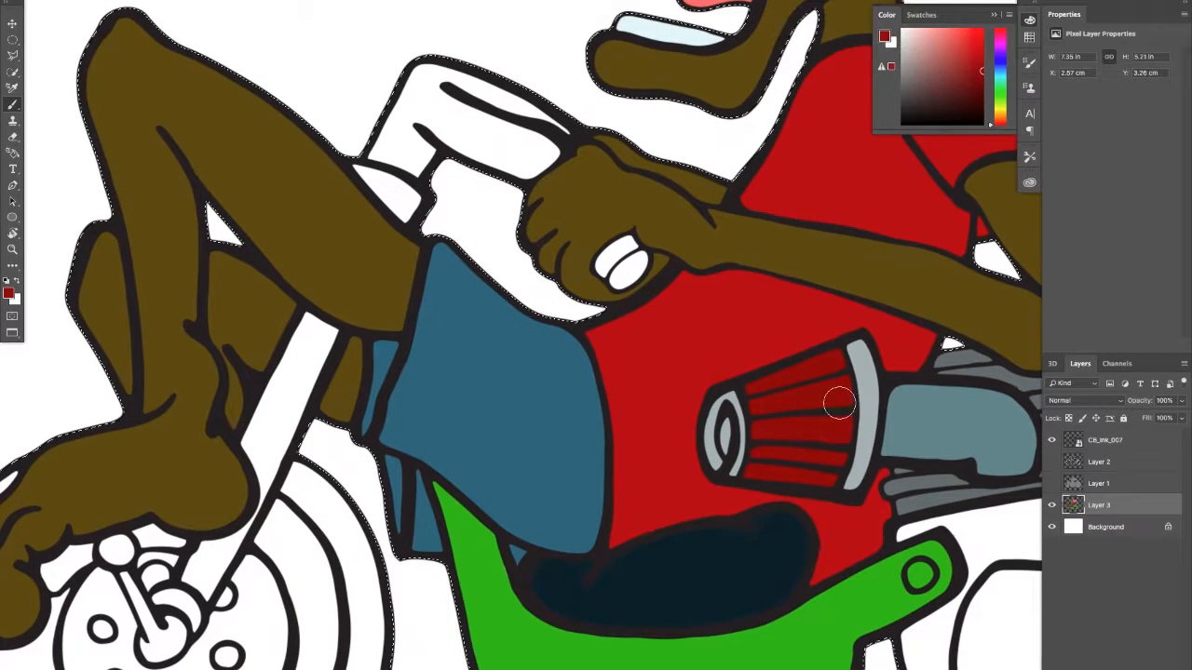
pyautogui.keyDown('alt'); pyautogui.click(865, 372); pyautogui.keyUp('alt')
pyautogui.moveTo(407, 110)
pyautogui.mouseDown()
pyautogui.moveTo(414, 84)
pyautogui.moveTo(474, 60)
pyautogui.moveTo(426, 56)
pyautogui.moveTo(422, 88)
pyautogui.moveTo(514, 90)
pyautogui.moveTo(505, 112)
pyautogui.moveTo(556, 117)
pyautogui.moveTo(533, 161)
pyautogui.moveTo(543, 153)
pyautogui.moveTo(515, 147)
pyautogui.moveTo(423, 152)
pyautogui.moveTo(428, 138)
pyautogui.moveTo(382, 149)
pyautogui.moveTo(411, 156)
pyautogui.mouseUp()
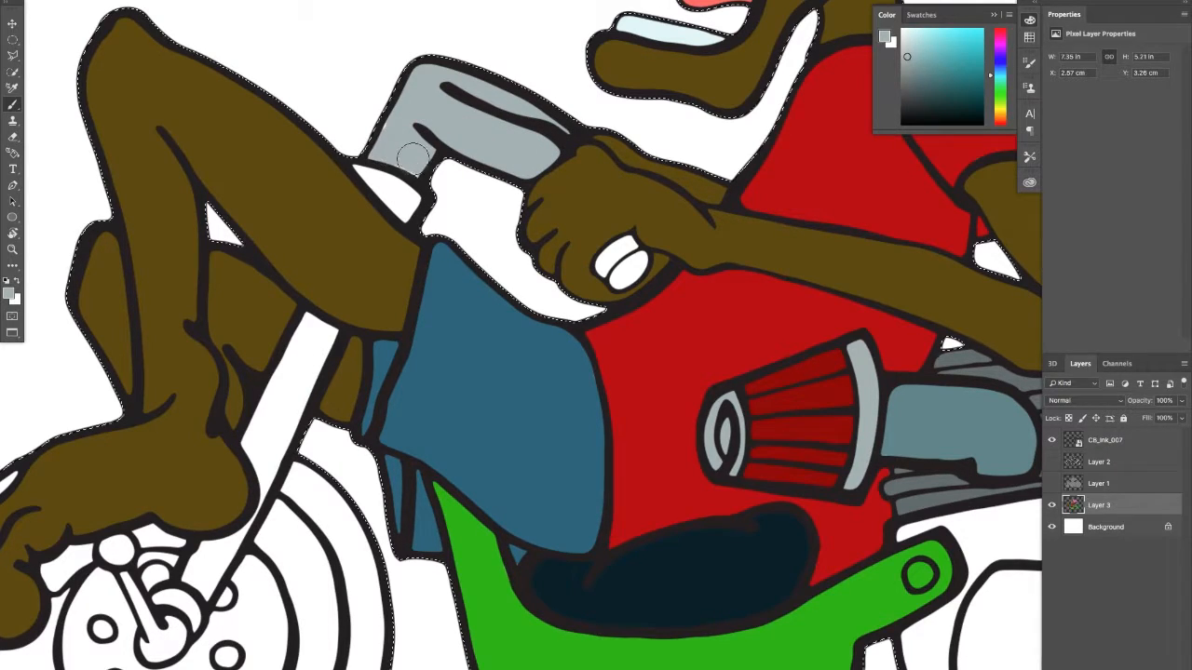
pyautogui.keyDown('alt'); pyautogui.click(645, 591); pyautogui.keyUp('alt')
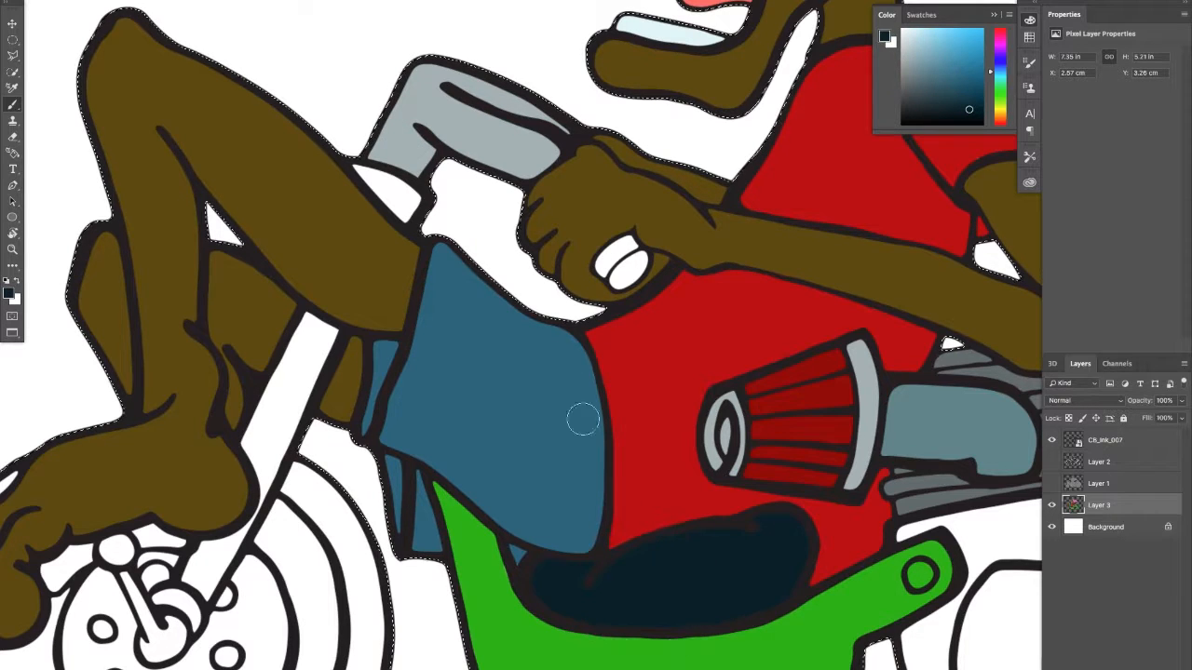
pyautogui.moveTo(600, 270)
pyautogui.mouseDown()
pyautogui.moveTo(631, 247)
pyautogui.moveTo(630, 265)
pyautogui.moveTo(638, 257)
pyautogui.moveTo(619, 276)
pyautogui.moveTo(626, 247)
pyautogui.moveTo(611, 272)
pyautogui.mouseUp()
pyautogui.keyDown('alt'); pyautogui.click(546, 160); pyautogui.keyUp('alt')
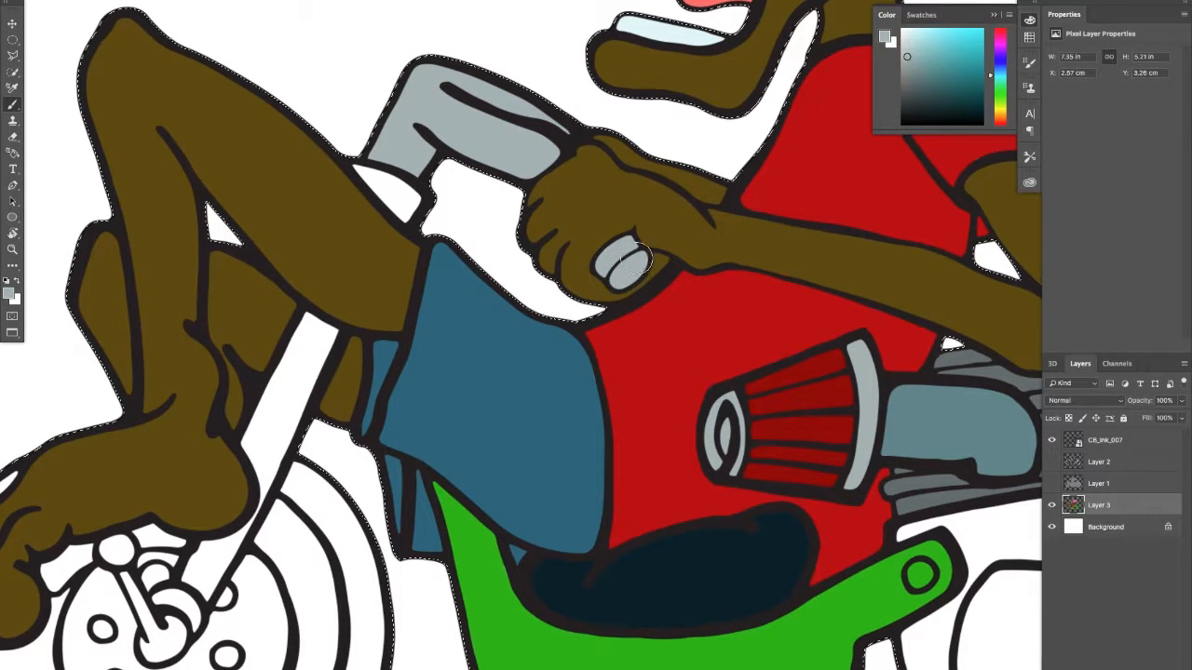
# Step: Sample the intake pipe's grey-blue, paint the fork top below the handlebar, and clean its edge with the handlebar's light grey
pyautogui.moveTo(404, 345); pyautogui.dragTo(517, 250)
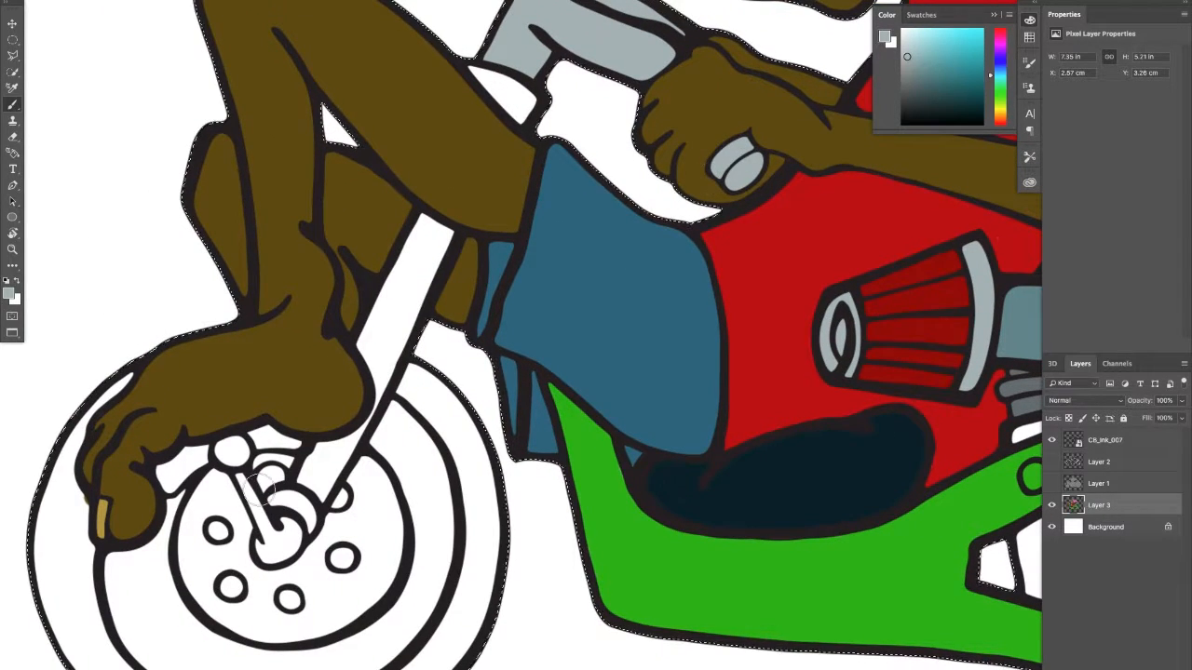
pyautogui.moveTo(505, 341); pyautogui.dragTo(317, 271)
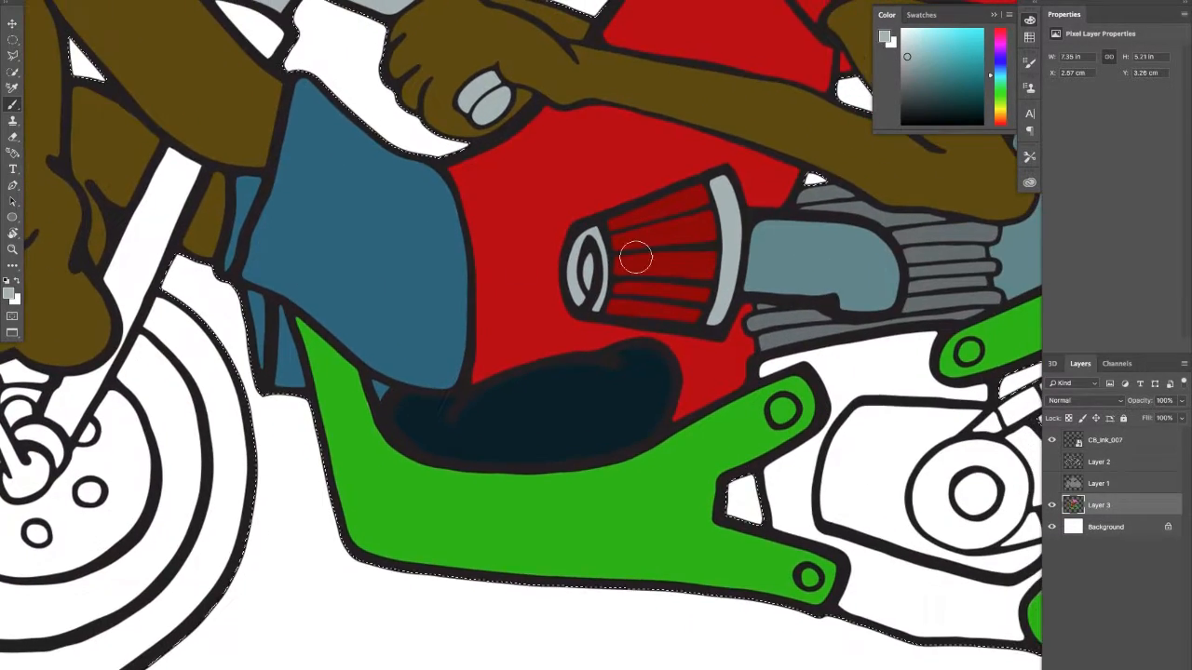
pyautogui.keyDown('alt'); pyautogui.click(791, 258); pyautogui.keyUp('alt')
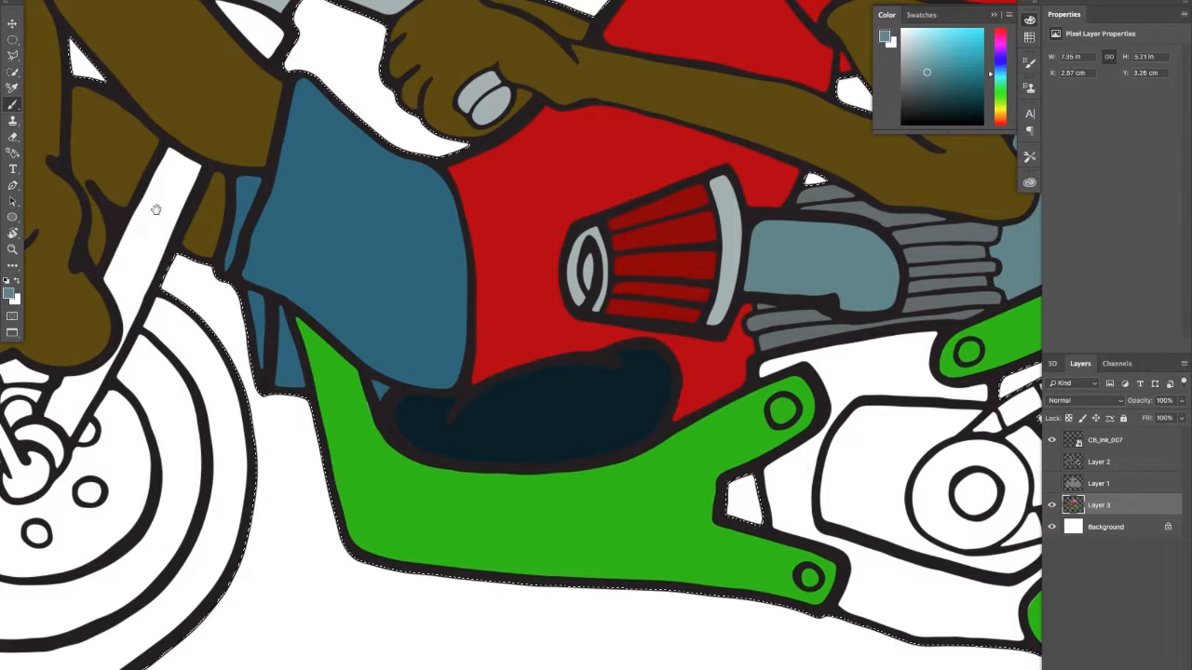
pyautogui.moveTo(157, 209); pyautogui.dragTo(220, 343)
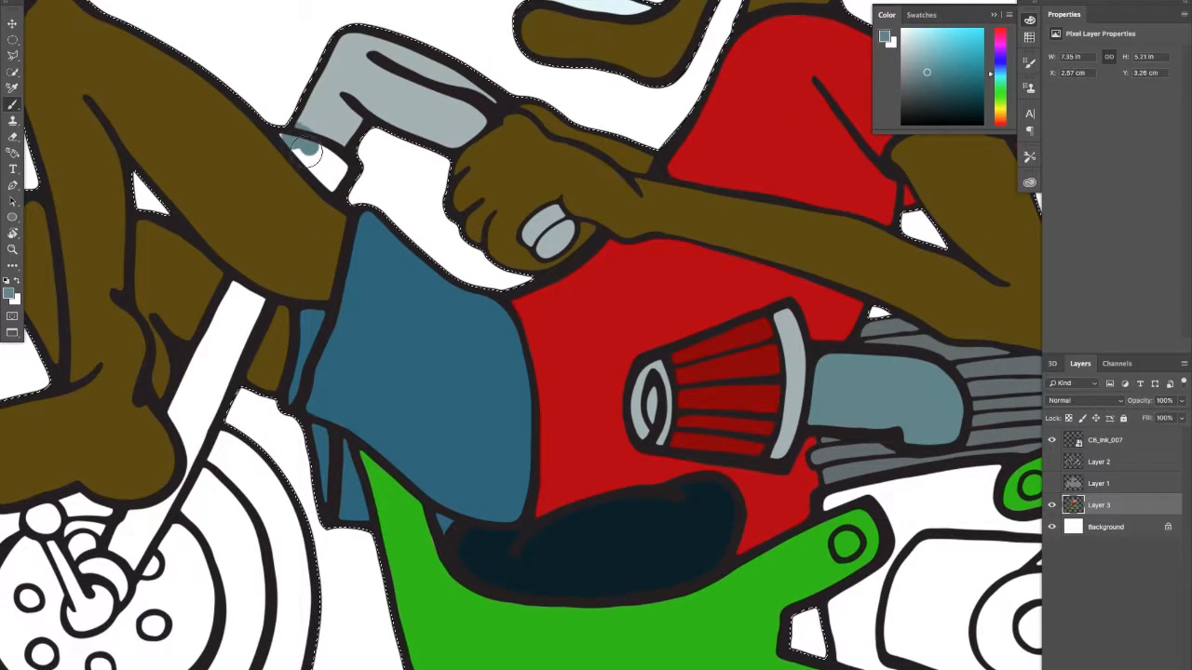
pyautogui.moveTo(311, 153)
pyautogui.mouseDown()
pyautogui.moveTo(289, 132)
pyautogui.moveTo(323, 165)
pyautogui.mouseUp()
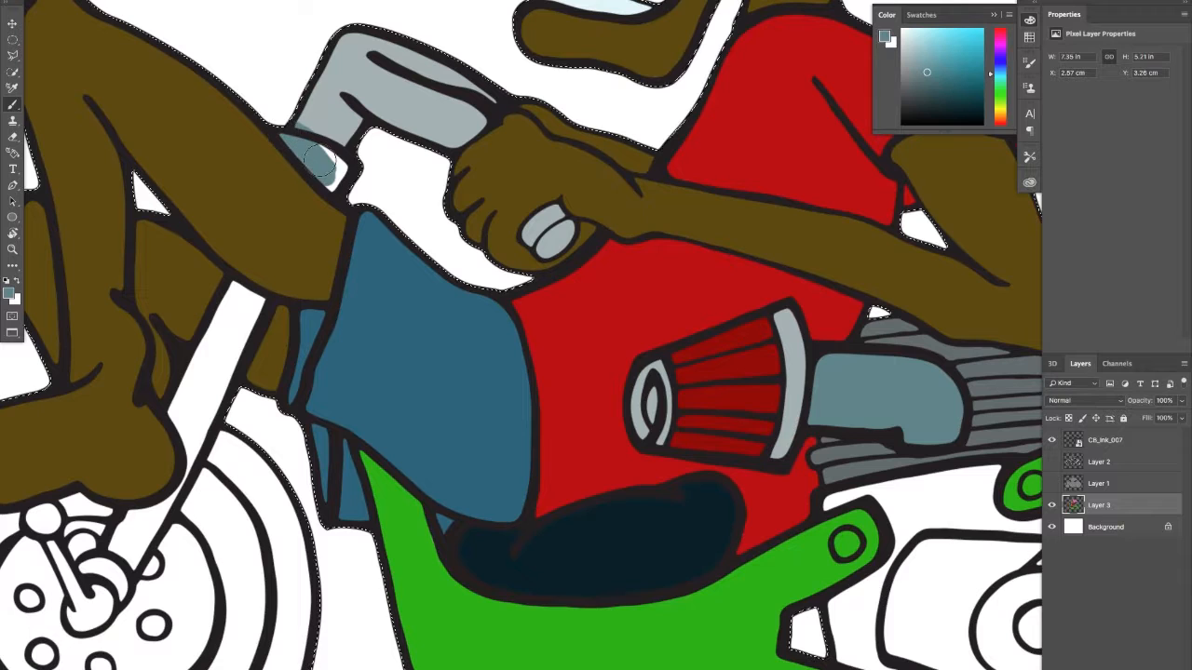
pyautogui.keyDown('alt'); pyautogui.click(327, 113); pyautogui.keyUp('alt')
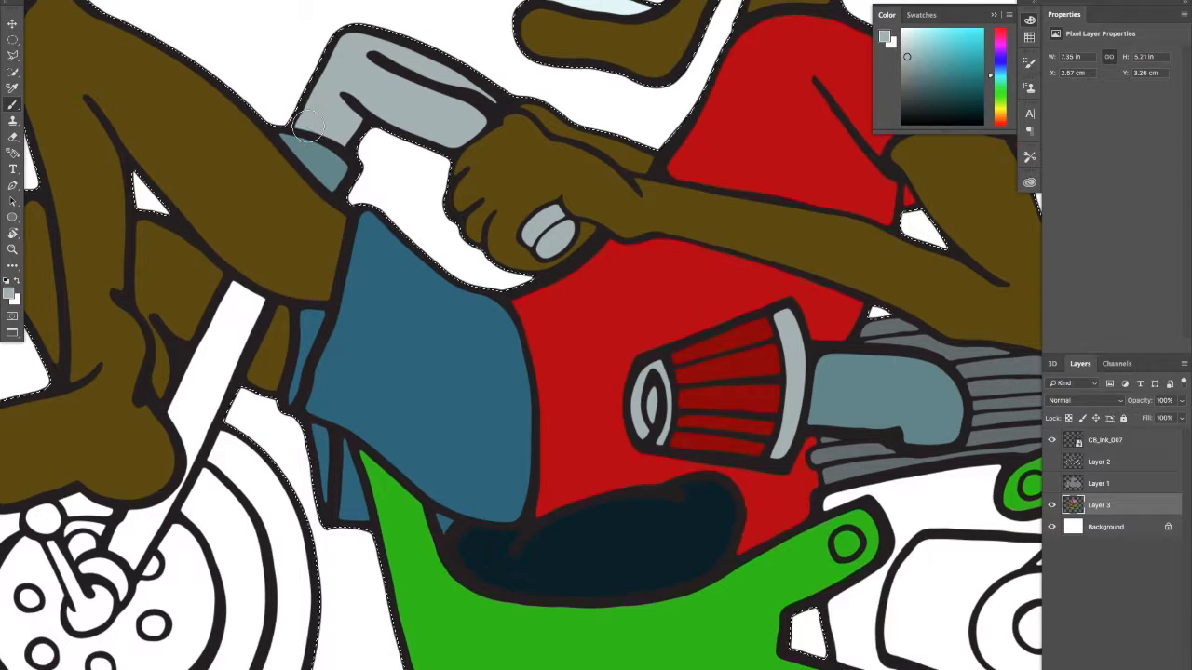
# Step: Paint the front fork leg grey-blue, from below the rider's thigh down to the wheel hub
pyautogui.moveTo(238, 300)
pyautogui.mouseDown()
pyautogui.moveTo(290, 268)
pyautogui.moveTo(298, 224)
pyautogui.moveTo(261, 318)
pyautogui.mouseUp()
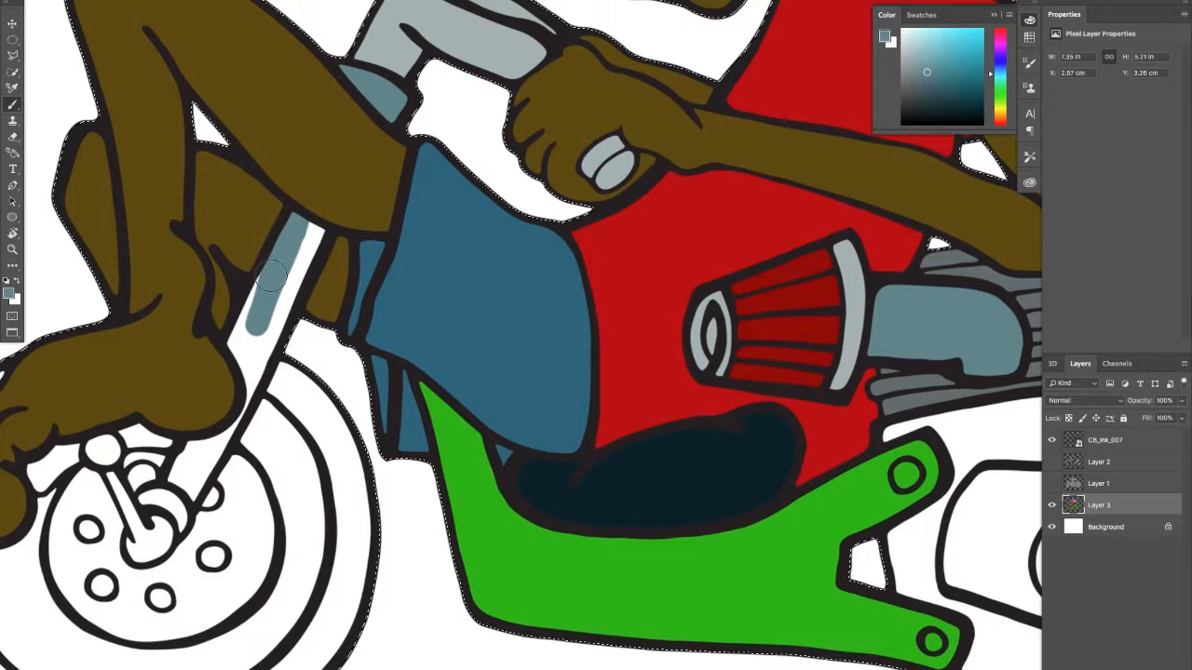
pyautogui.moveTo(269, 276); pyautogui.dragTo(243, 339)
pyautogui.moveTo(248, 386); pyautogui.dragTo(313, 235)
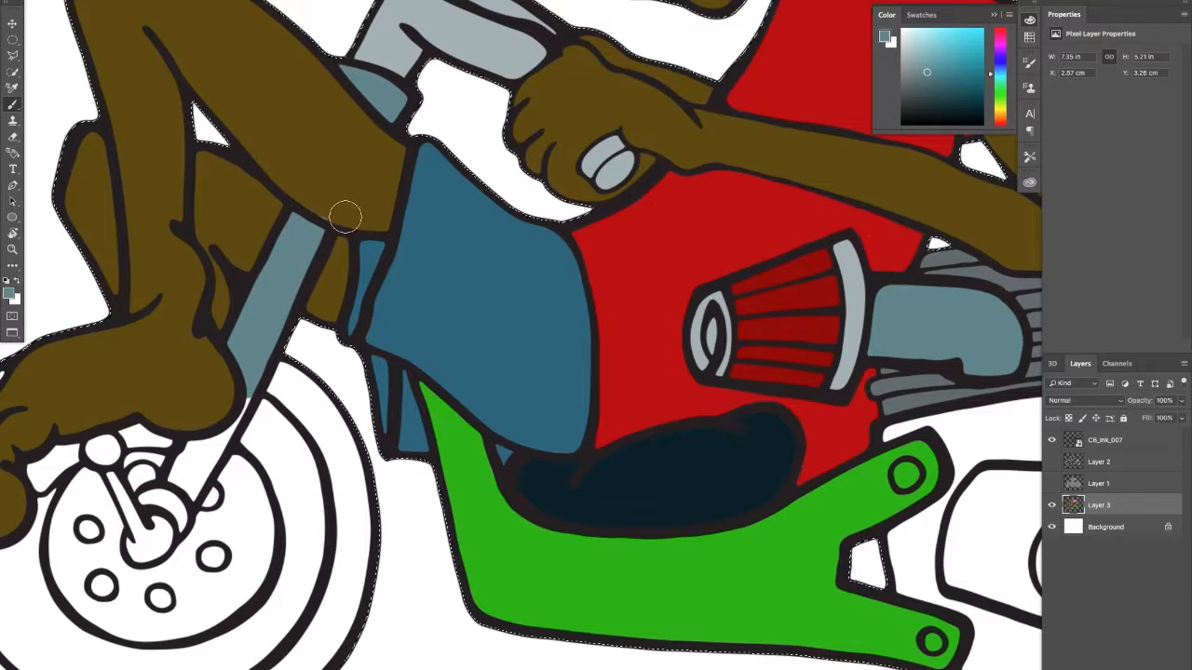
pyautogui.keyDown('alt'); pyautogui.click(318, 207); pyautogui.keyUp('alt')
pyautogui.keyDown('alt'); pyautogui.click(298, 264); pyautogui.keyUp('alt')
pyautogui.scroll(-5, 308, 279)
pyautogui.hscroll(-3, 307, 279)
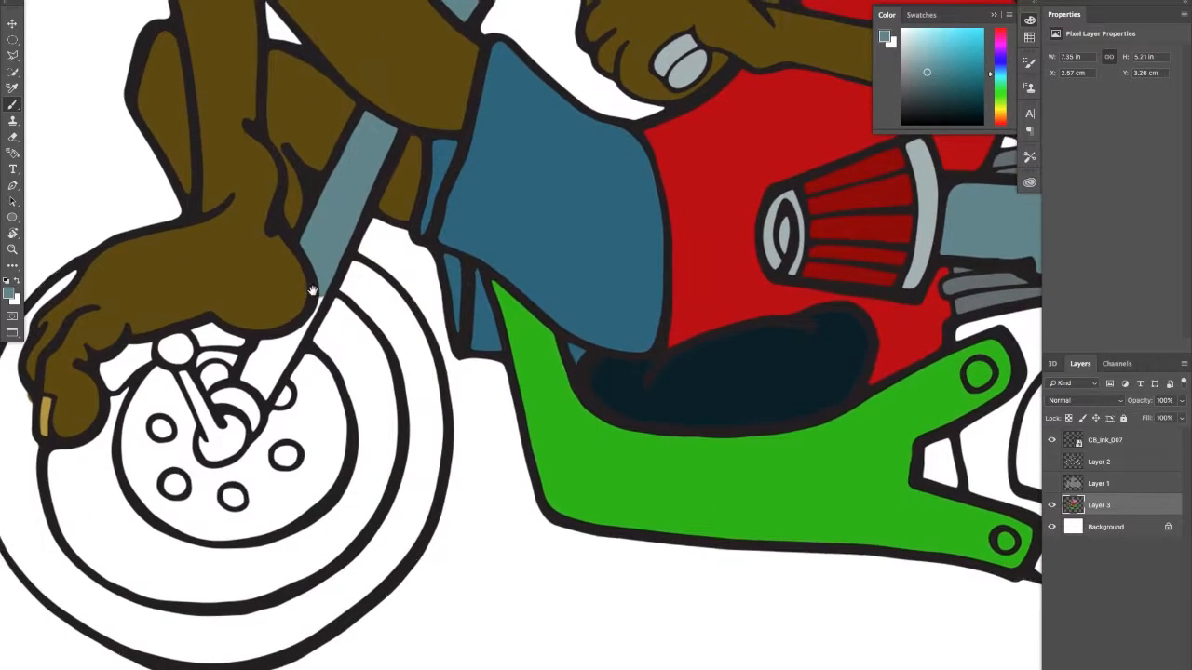
pyautogui.moveTo(300, 342)
pyautogui.mouseDown()
pyautogui.moveTo(270, 355)
pyautogui.moveTo(279, 346)
pyautogui.moveTo(265, 344)
pyautogui.moveTo(250, 378)
pyautogui.mouseUp()
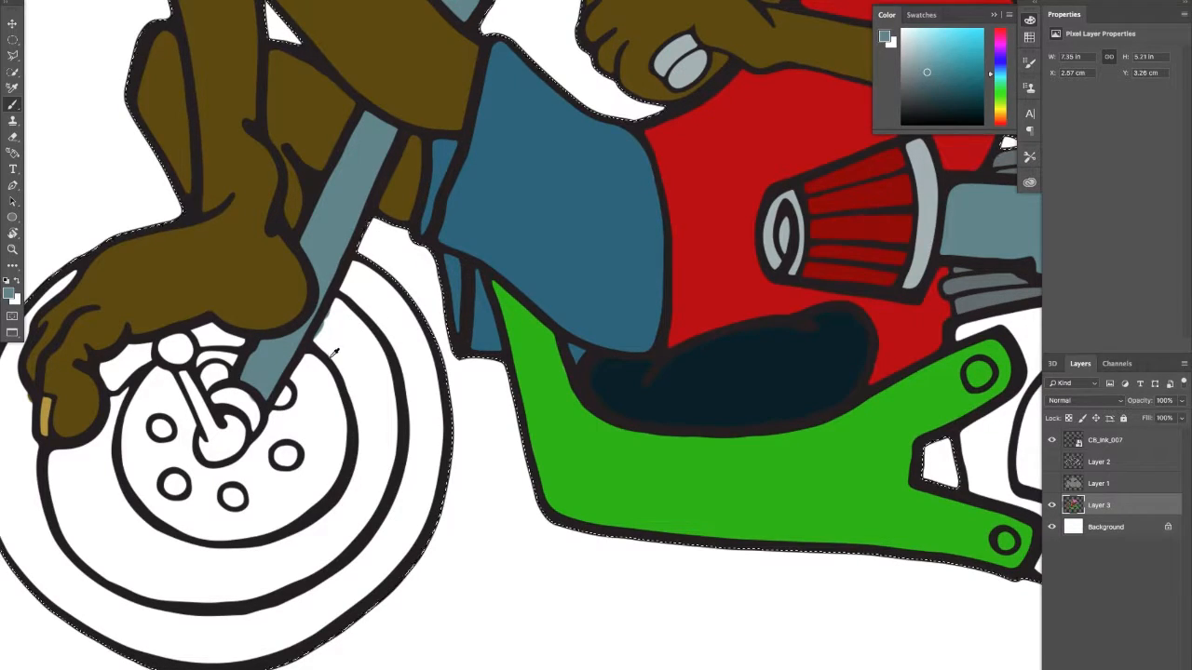
# Step: Sample the boot's dark navy and paint the peg beneath the rider's bare foot and the lever down to the front hub
pyautogui.keyDown('alt'); pyautogui.click(673, 384); pyautogui.keyUp('alt')
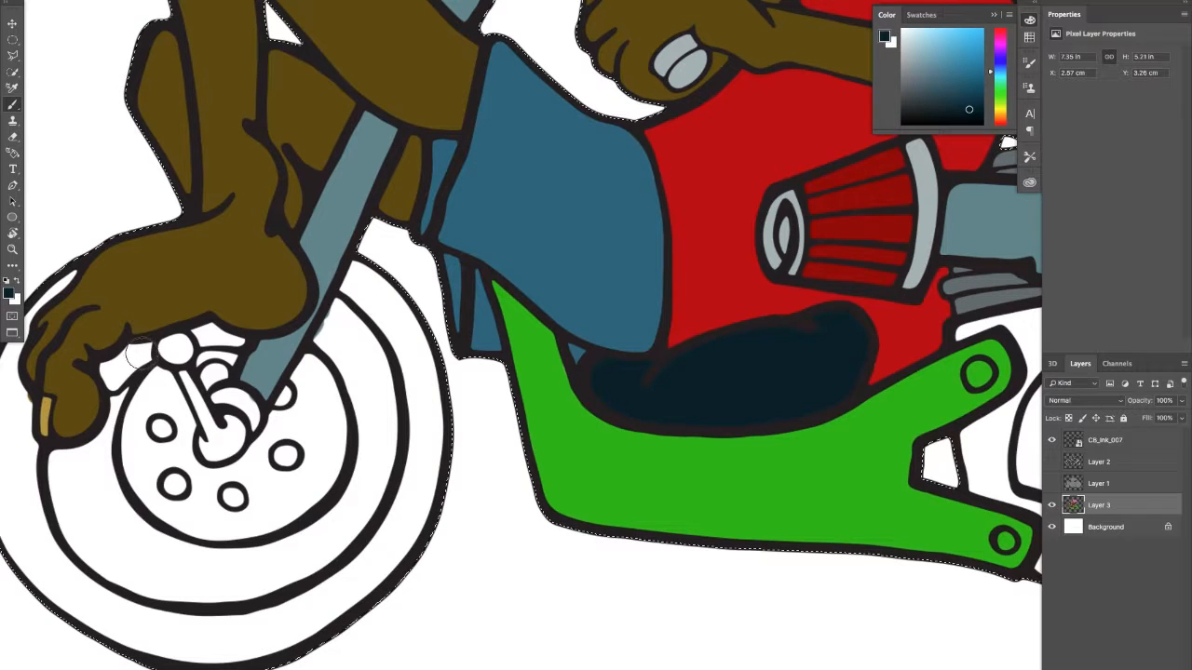
pyautogui.moveTo(140, 354)
pyautogui.mouseDown()
pyautogui.moveTo(114, 377)
pyautogui.moveTo(199, 334)
pyautogui.mouseUp()
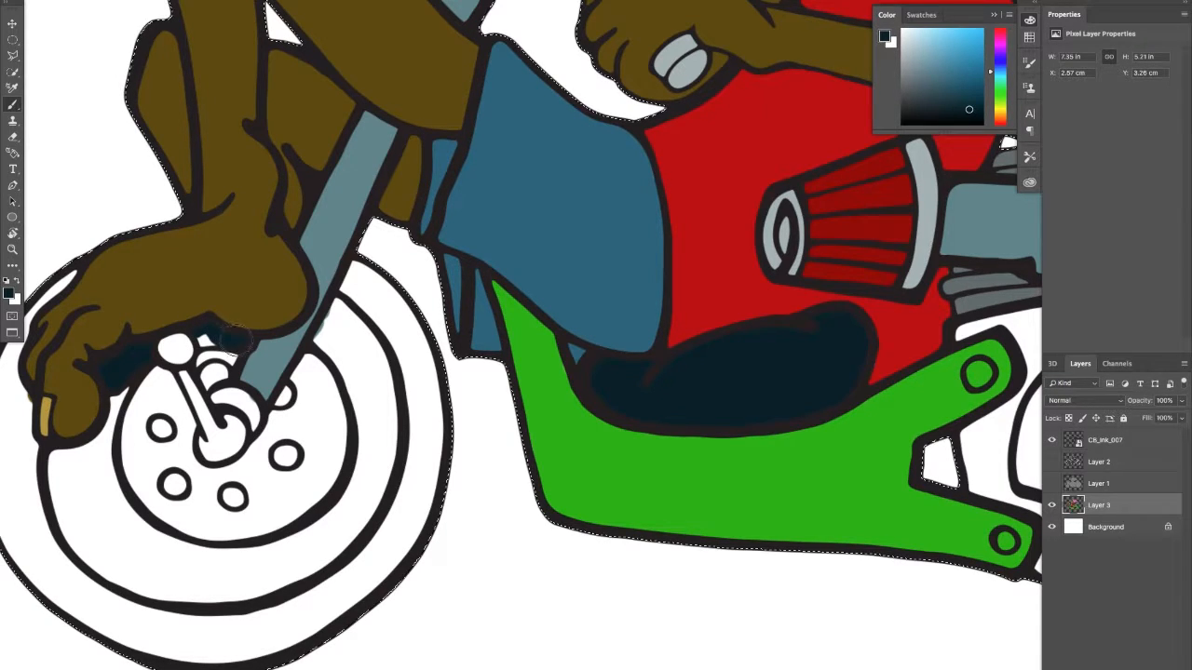
pyautogui.moveTo(218, 337); pyautogui.dragTo(214, 332)
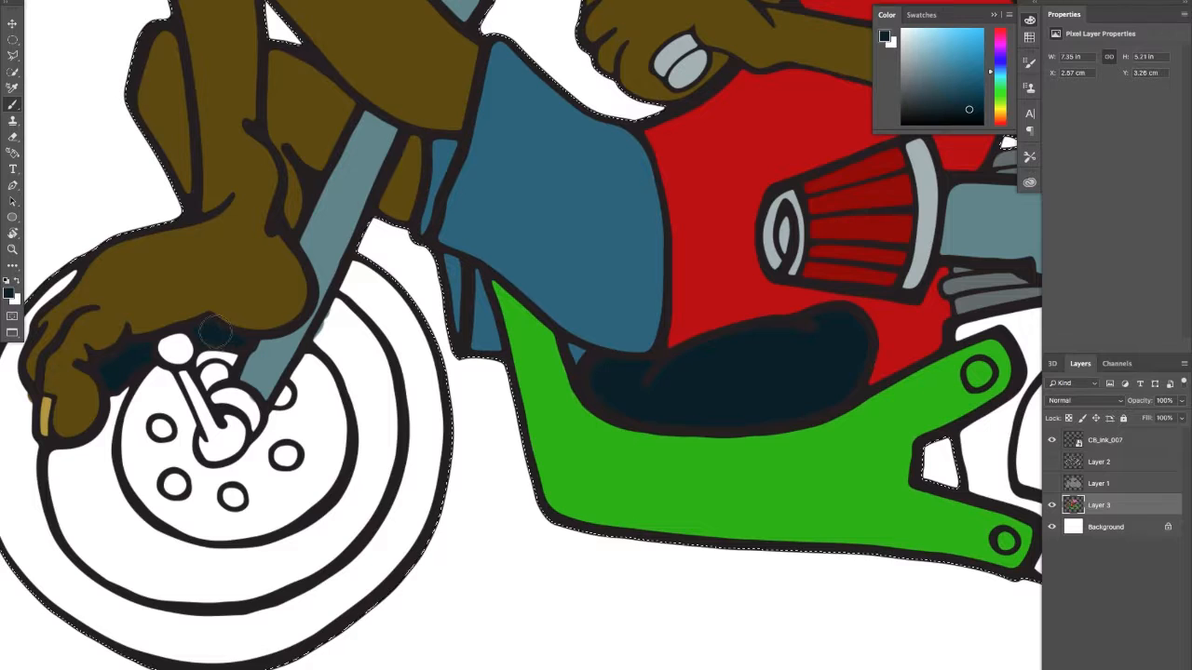
pyautogui.moveTo(268, 370); pyautogui.dragTo(378, 318)
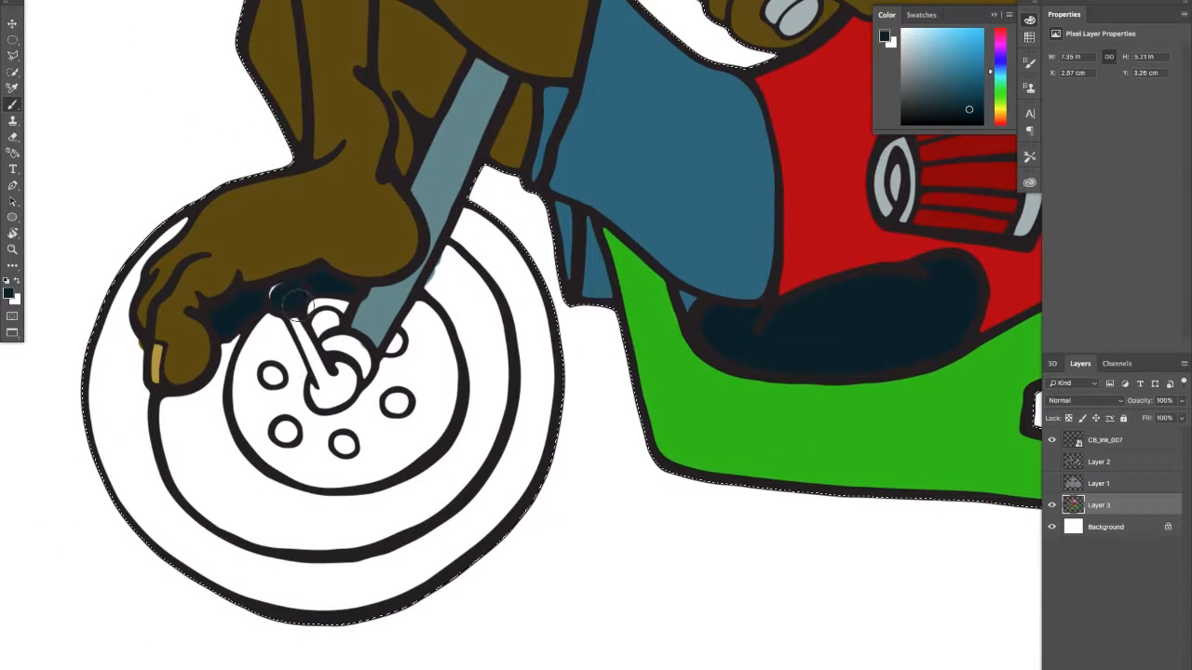
pyautogui.moveTo(270, 300)
pyautogui.mouseDown()
pyautogui.moveTo(309, 306)
pyautogui.moveTo(290, 320)
pyautogui.moveTo(311, 362)
pyautogui.moveTo(330, 341)
pyautogui.moveTo(294, 318)
pyautogui.moveTo(324, 388)
pyautogui.moveTo(309, 351)
pyautogui.moveTo(334, 388)
pyautogui.mouseUp()
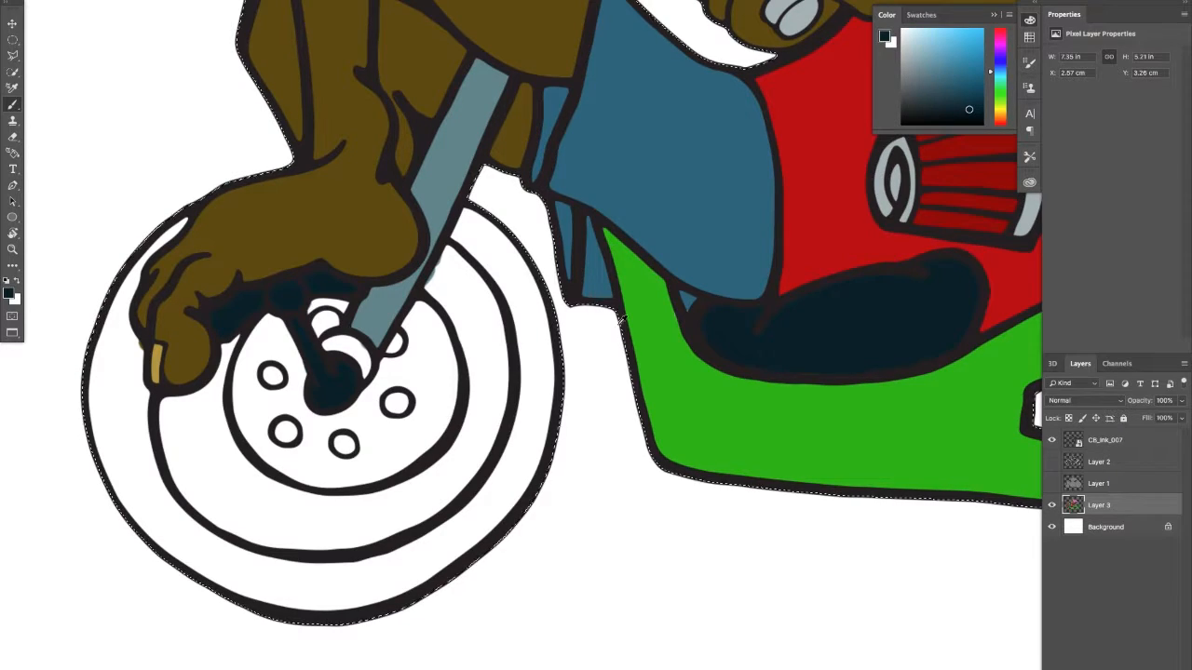
# Step: Sample a mid grey and paint the ring behind the front hub, cleaning its edge with the lever's dark navy
pyautogui.moveTo(707, 331)
pyautogui.mouseDown()
pyautogui.moveTo(343, 330)
pyautogui.moveTo(328, 346)
pyautogui.mouseUp()
pyautogui.moveTo(610, 305); pyautogui.dragTo(383, 389)
pyautogui.keyDown('alt'); pyautogui.click(656, 246); pyautogui.keyUp('alt')
pyautogui.moveTo(260, 222); pyautogui.dragTo(950, 177)
pyautogui.moveTo(397, 266); pyautogui.dragTo(361, 162)
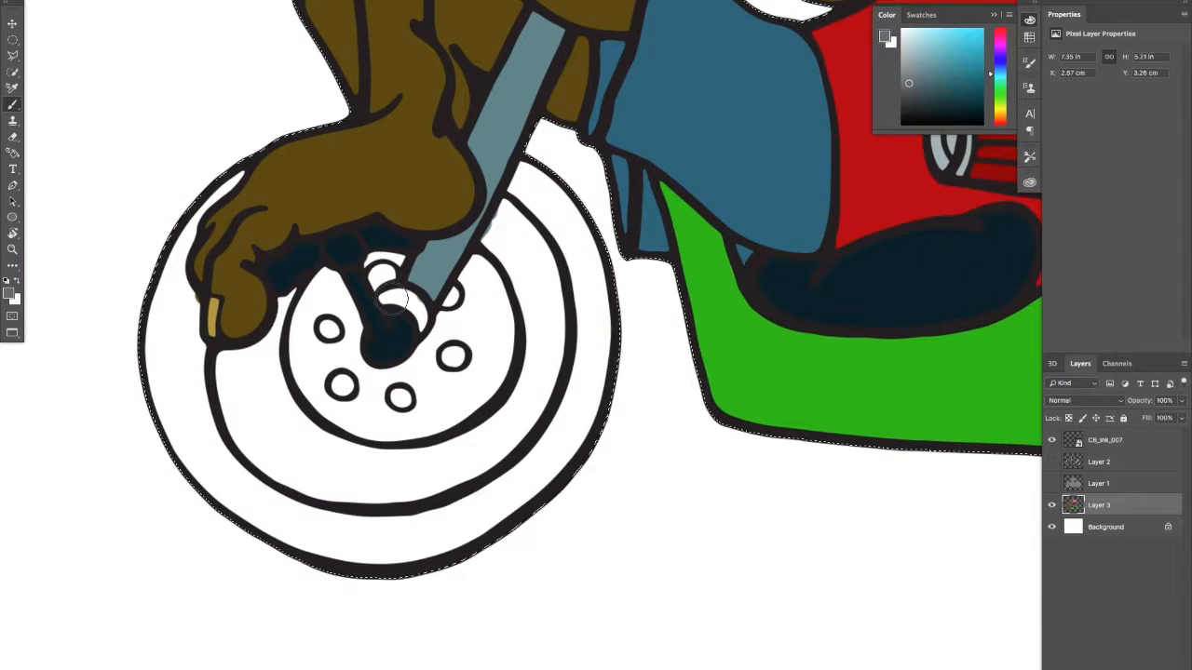
pyautogui.moveTo(388, 297); pyautogui.dragTo(410, 312)
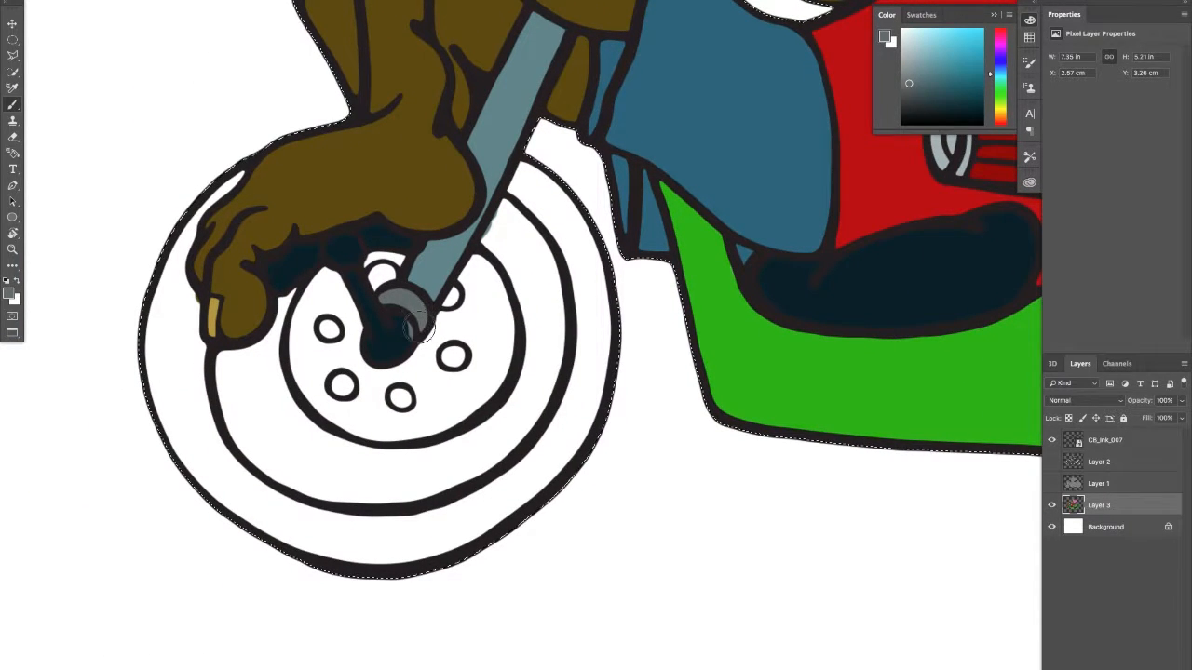
pyautogui.keyDown('alt'); pyautogui.click(386, 345); pyautogui.keyUp('alt')
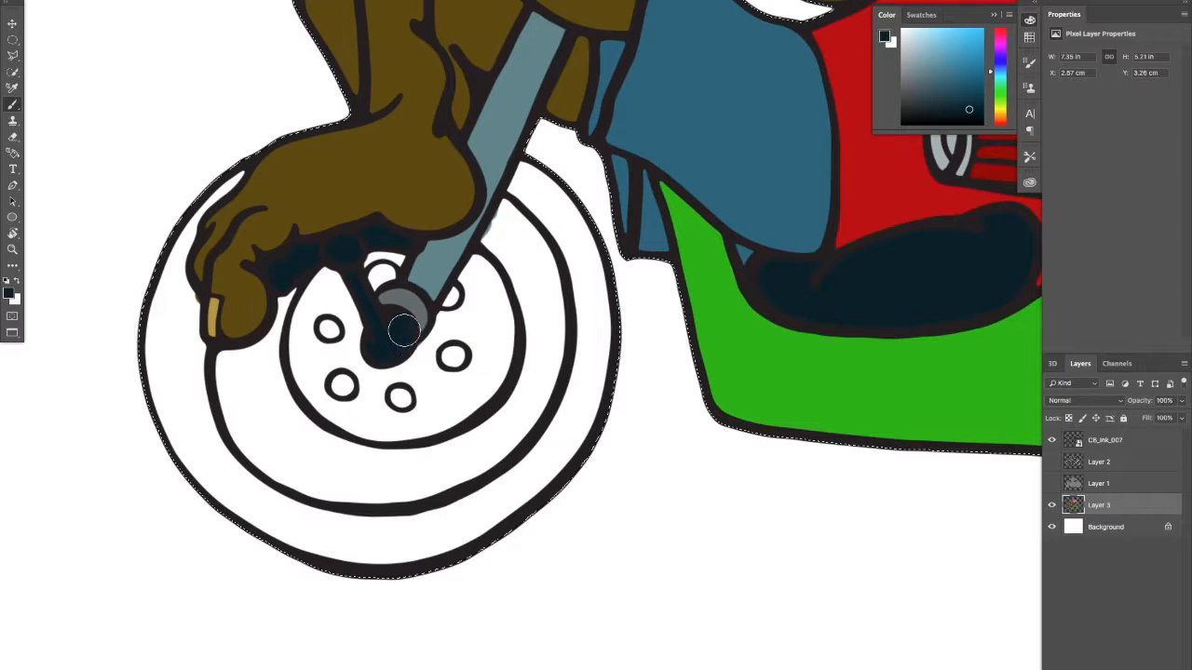
pyautogui.keyDown('alt'); pyautogui.click(408, 298); pyautogui.keyUp('alt')
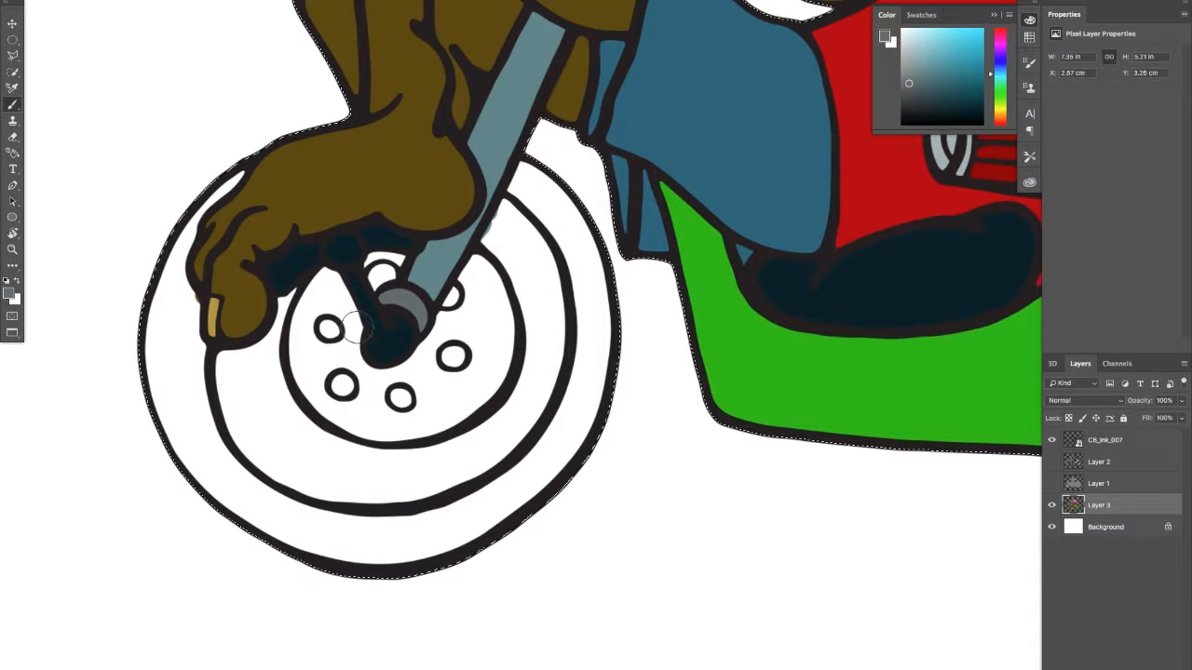
pyautogui.moveTo(384, 301); pyautogui.dragTo(398, 300)
# Step: Paint the round pivot bolts on the ends of the green frame and swingarm in the same mid grey
pyautogui.moveTo(584, 283); pyautogui.dragTo(288, 338)
pyautogui.moveTo(730, 296); pyautogui.dragTo(318, 296)
pyautogui.moveTo(448, 322); pyautogui.dragTo(445, 326)
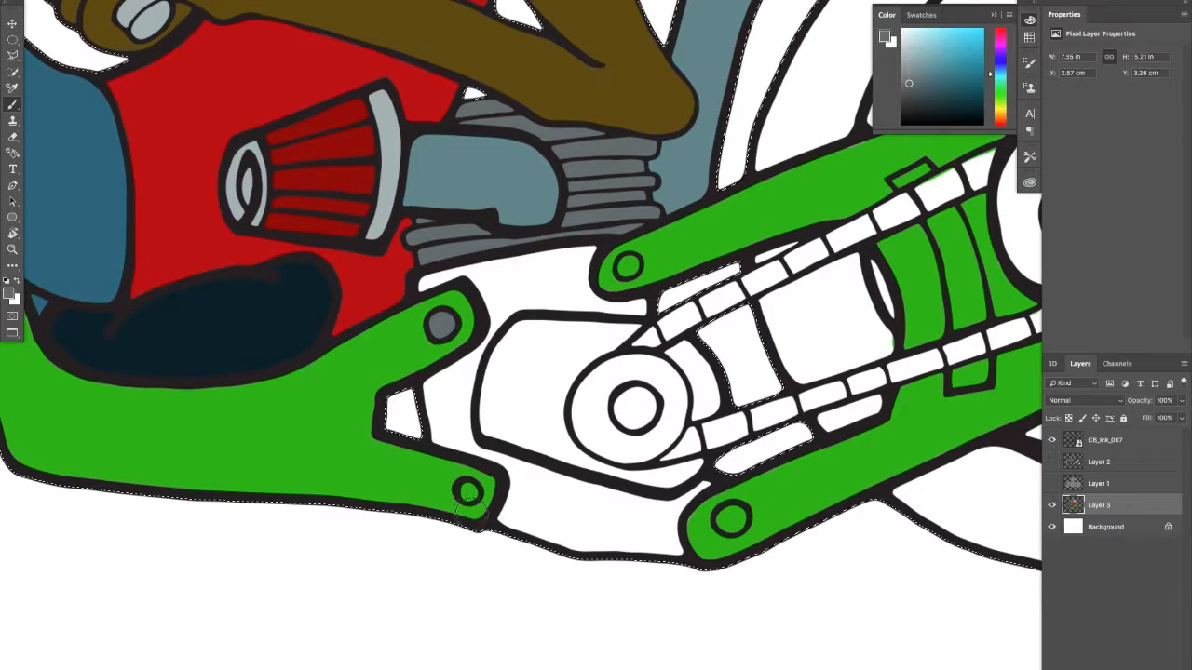
pyautogui.click(469, 492)
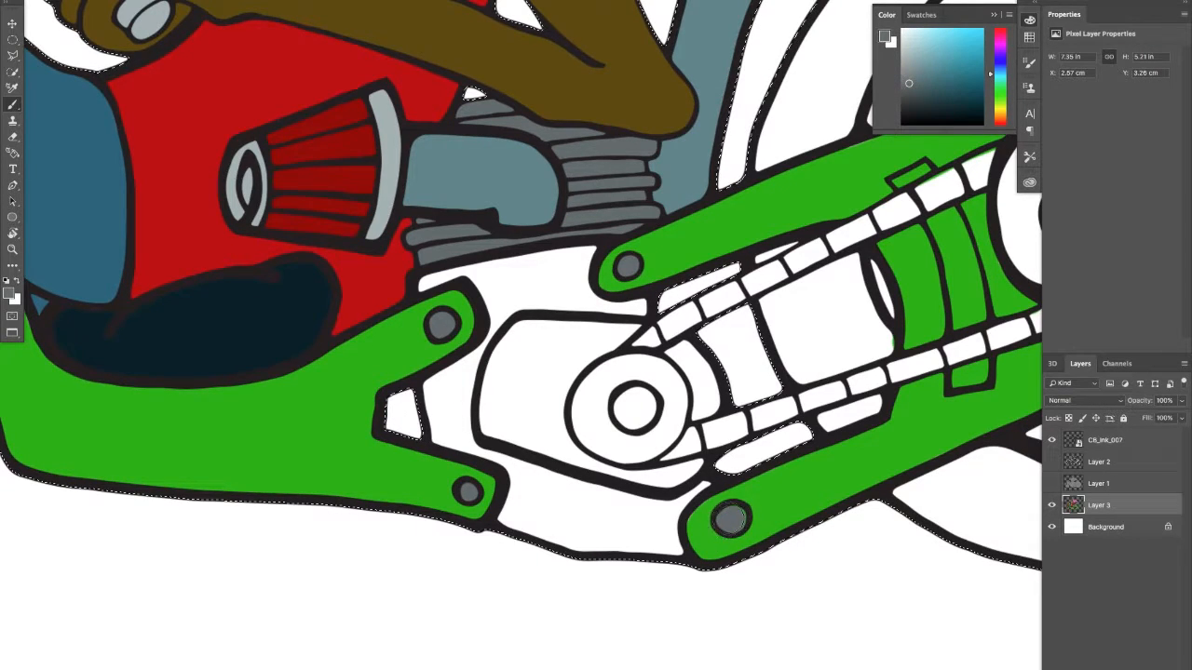
# Step: Sample the frame's green and paint the front wheel's wide rim ring between the brake disc and the tyre
pyautogui.moveTo(701, 438); pyautogui.dragTo(459, 496)
pyautogui.moveTo(526, 382); pyautogui.dragTo(622, 341)
pyautogui.moveTo(242, 283); pyautogui.dragTo(668, 373)
pyautogui.moveTo(331, 329)
pyautogui.mouseDown()
pyautogui.moveTo(433, 299)
pyautogui.moveTo(337, 333)
pyautogui.moveTo(605, 385)
pyautogui.moveTo(375, 325)
pyautogui.moveTo(388, 302)
pyautogui.moveTo(373, 324)
pyautogui.moveTo(391, 296)
pyautogui.moveTo(419, 339)
pyautogui.moveTo(402, 312)
pyautogui.moveTo(417, 347)
pyautogui.moveTo(388, 325)
pyautogui.moveTo(382, 333)
pyautogui.moveTo(400, 352)
pyautogui.moveTo(412, 411)
pyautogui.moveTo(383, 336)
pyautogui.moveTo(417, 358)
pyautogui.moveTo(421, 419)
pyautogui.moveTo(427, 359)
pyautogui.moveTo(426, 430)
pyautogui.moveTo(429, 402)
pyautogui.moveTo(412, 464)
pyautogui.mouseUp()
pyautogui.keyDown('alt'); pyautogui.click(599, 395); pyautogui.keyUp('alt')
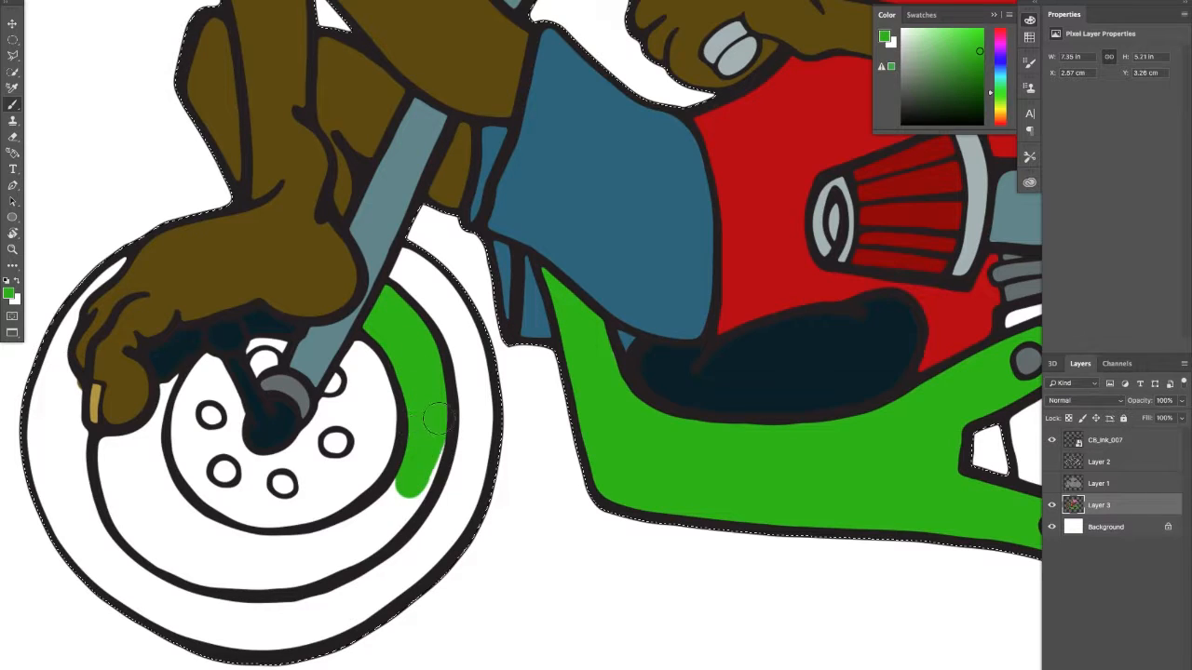
pyautogui.moveTo(436, 421)
pyautogui.mouseDown()
pyautogui.moveTo(380, 530)
pyautogui.moveTo(408, 480)
pyautogui.moveTo(350, 538)
pyautogui.moveTo(356, 553)
pyautogui.moveTo(309, 579)
pyautogui.moveTo(265, 581)
pyautogui.moveTo(305, 558)
pyautogui.moveTo(200, 560)
pyautogui.moveTo(198, 538)
pyautogui.moveTo(172, 516)
pyautogui.moveTo(215, 536)
pyautogui.moveTo(160, 499)
pyautogui.moveTo(139, 458)
pyautogui.mouseUp()
pyautogui.click(166, 391)
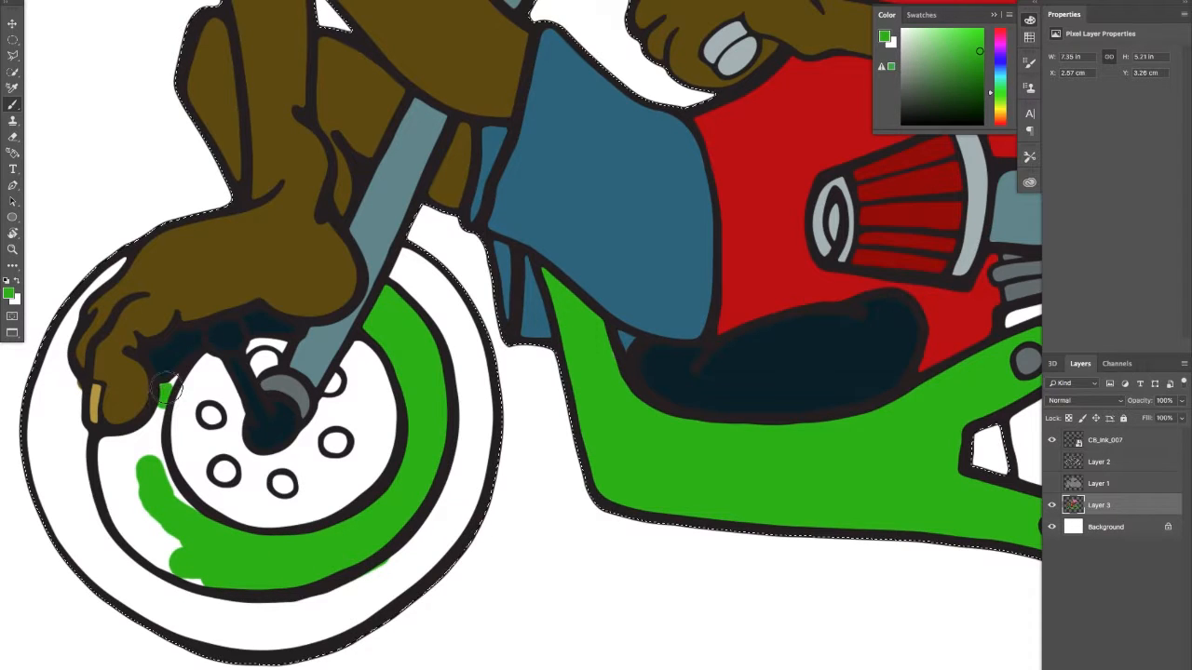
pyautogui.moveTo(166, 381)
pyautogui.mouseDown()
pyautogui.moveTo(146, 445)
pyautogui.moveTo(132, 449)
pyautogui.moveTo(147, 433)
pyautogui.moveTo(108, 449)
pyautogui.moveTo(122, 509)
pyautogui.moveTo(108, 452)
pyautogui.moveTo(108, 498)
pyautogui.moveTo(156, 552)
pyautogui.moveTo(201, 574)
pyautogui.moveTo(180, 564)
pyautogui.moveTo(139, 506)
pyautogui.moveTo(152, 529)
pyautogui.moveTo(123, 467)
pyautogui.moveTo(148, 463)
pyautogui.moveTo(152, 448)
pyautogui.moveTo(188, 512)
pyautogui.mouseUp()
# Step: Examine the rear wheel, chain and swingarm area for parts still without colour
pyautogui.moveTo(428, 433); pyautogui.dragTo(65, 381)
pyautogui.moveTo(931, 419); pyautogui.dragTo(226, 429)
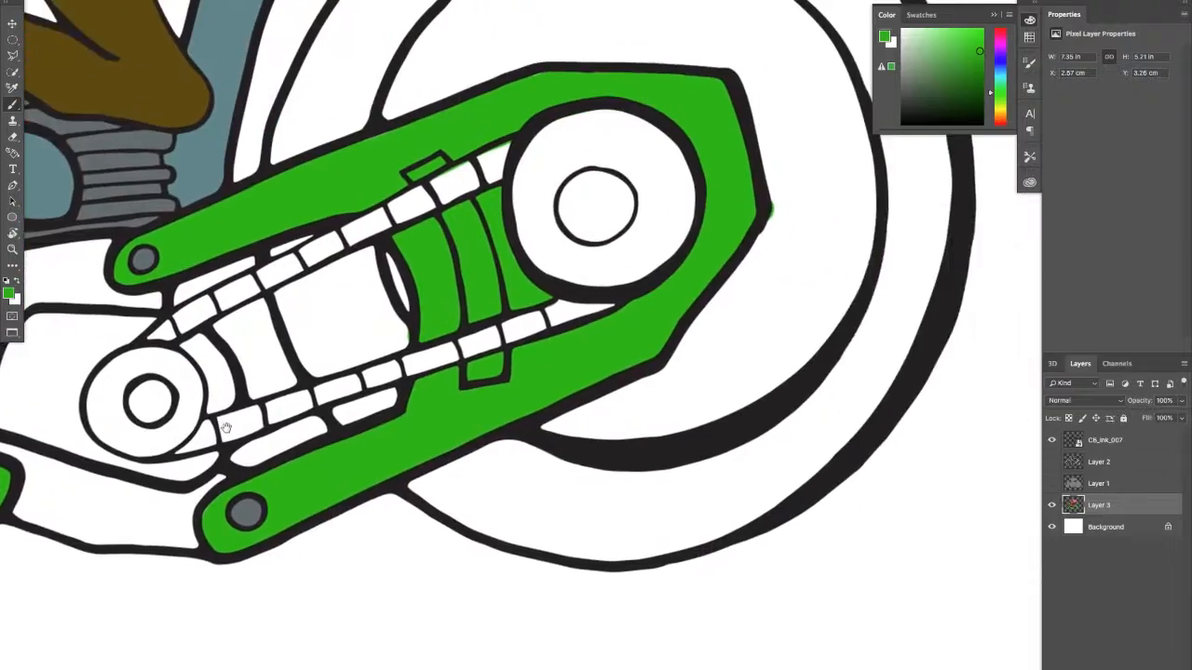
pyautogui.moveTo(478, 422); pyautogui.dragTo(394, 511)
pyautogui.moveTo(292, 279); pyautogui.dragTo(461, 329)
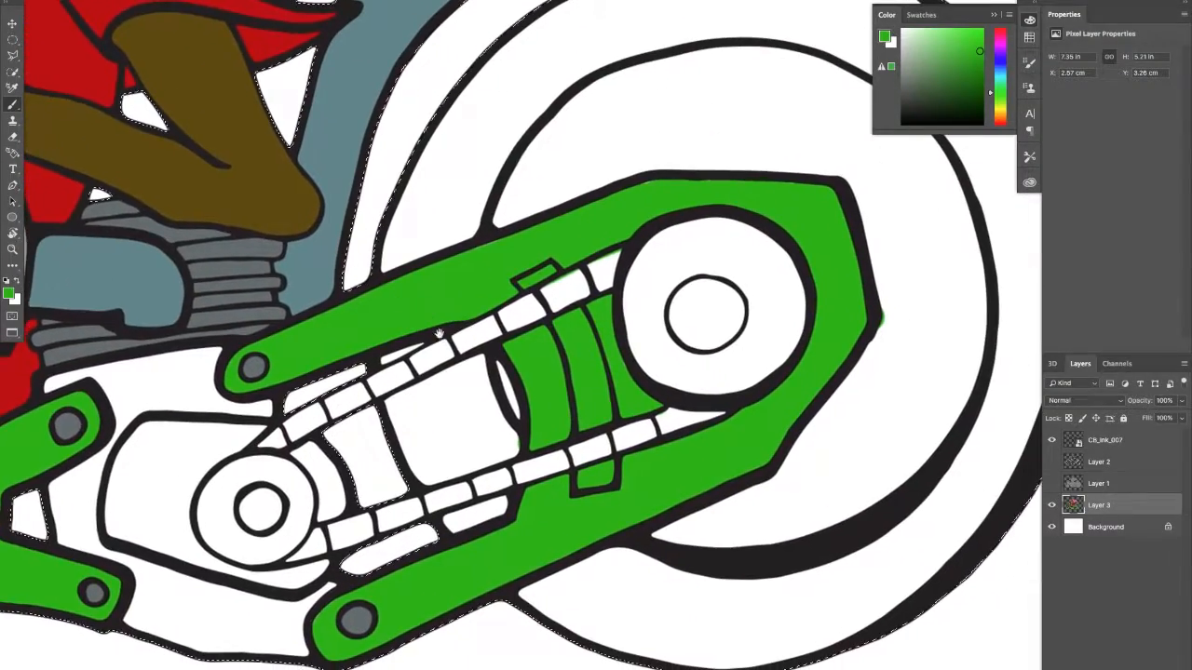
pyautogui.moveTo(558, 361)
pyautogui.mouseDown()
pyautogui.moveTo(438, 381)
pyautogui.moveTo(419, 405)
pyautogui.mouseUp()
pyautogui.moveTo(278, 351); pyautogui.dragTo(443, 274)
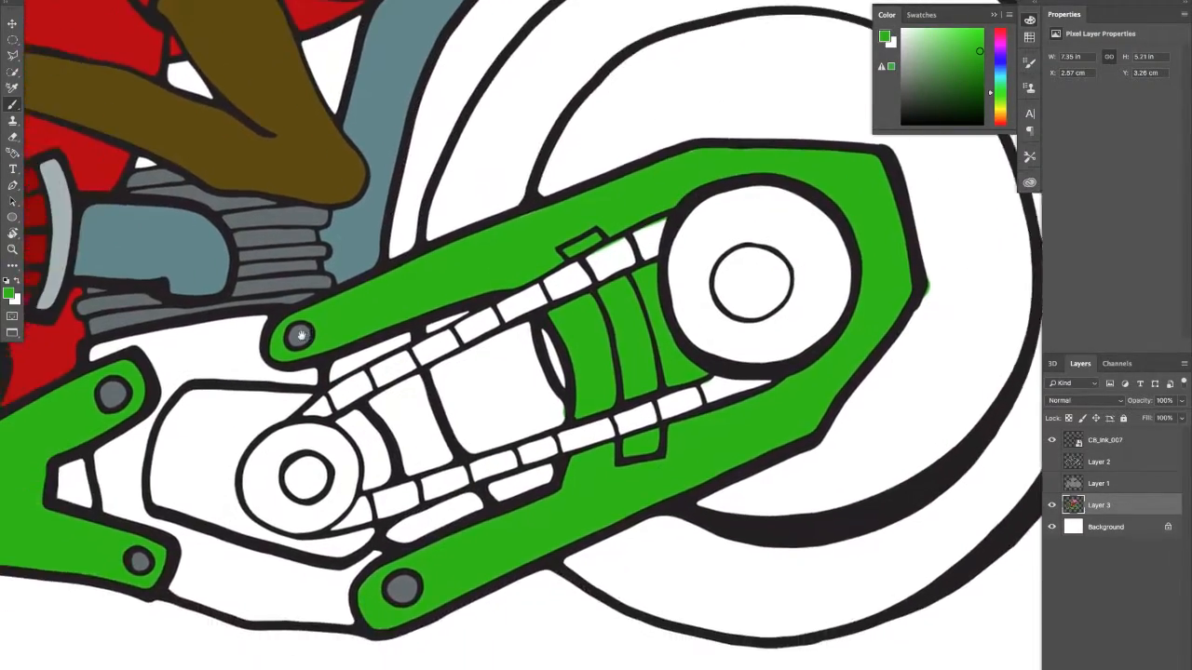
pyautogui.moveTo(220, 354); pyautogui.dragTo(570, 280)
pyautogui.moveTo(327, 305)
pyautogui.mouseDown()
pyautogui.moveTo(606, 351)
pyautogui.moveTo(585, 351)
pyautogui.mouseUp()
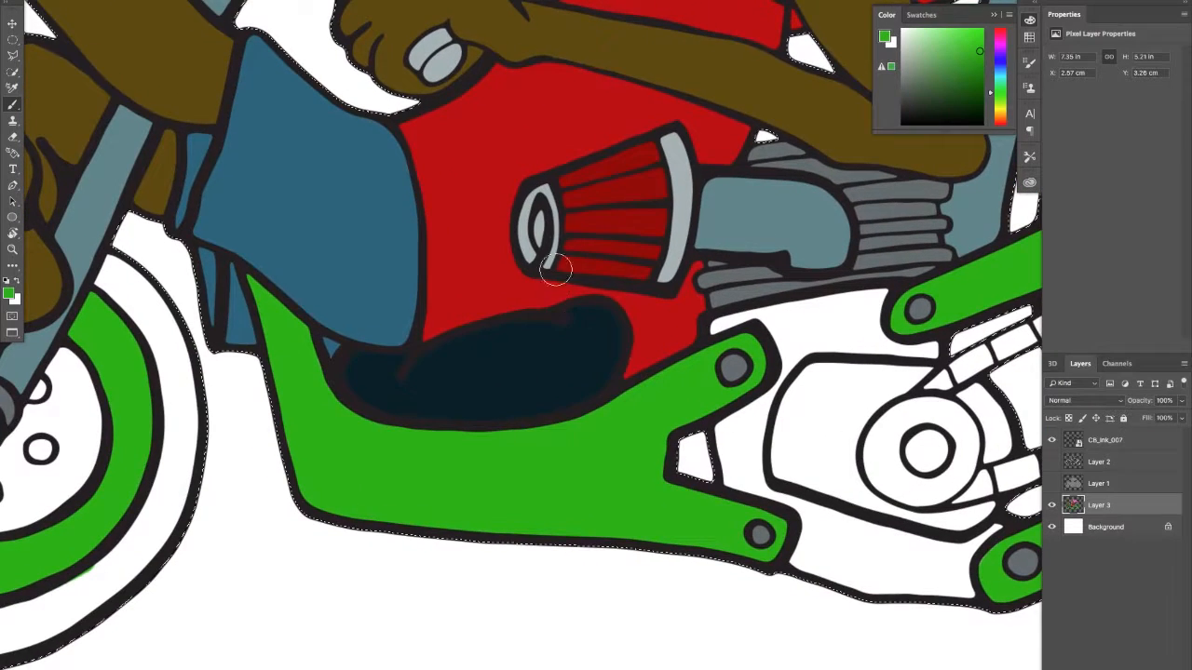
# Step: Sample the engine fins' mid grey and paint the front brake disc around the hub and its holes
pyautogui.moveTo(327, 258); pyautogui.dragTo(415, 263)
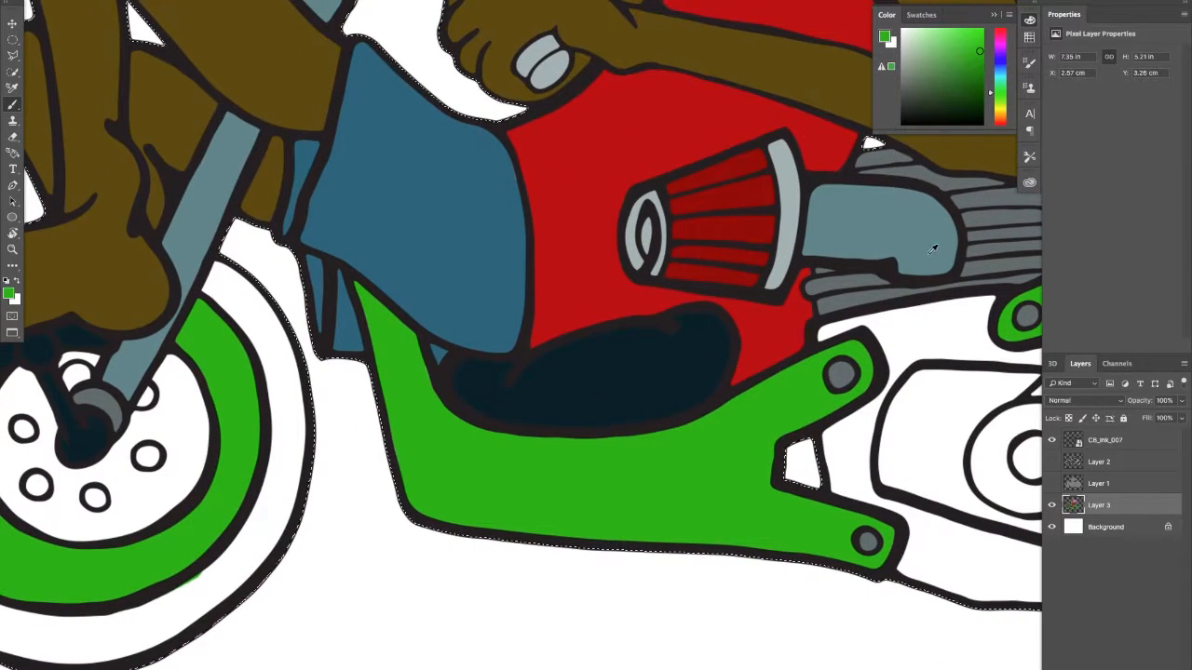
pyautogui.click(983, 217)
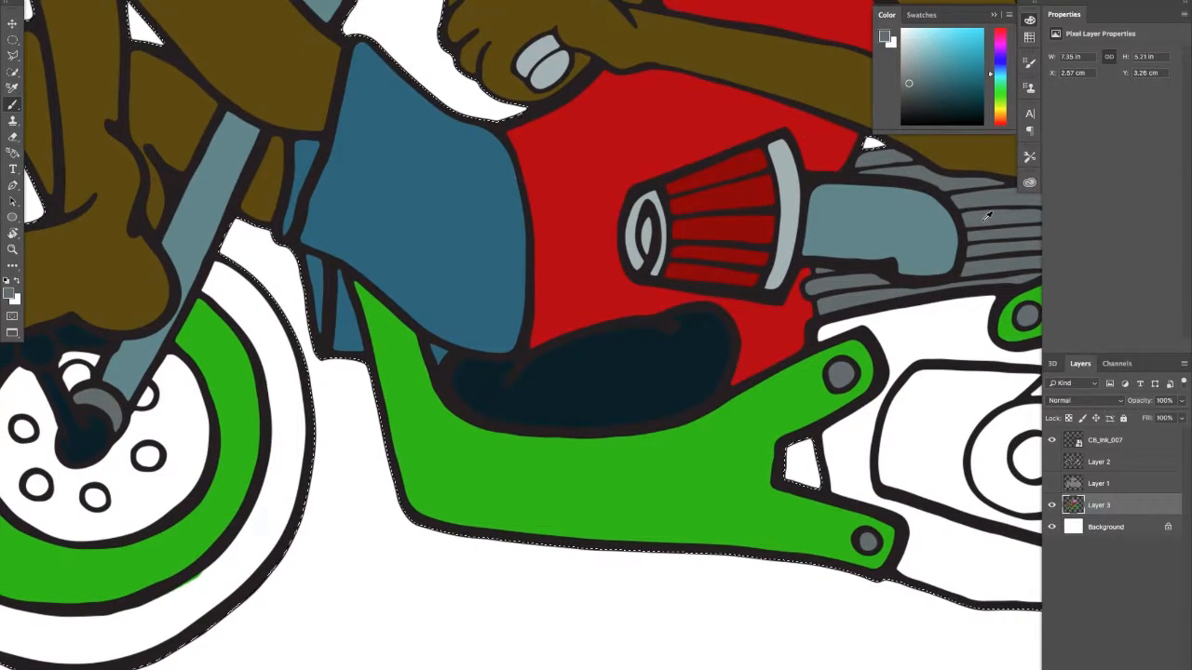
pyautogui.moveTo(233, 322); pyautogui.dragTo(442, 235)
pyautogui.moveTo(223, 293)
pyautogui.mouseDown()
pyautogui.moveTo(270, 389)
pyautogui.moveTo(289, 395)
pyautogui.moveTo(340, 349)
pyautogui.moveTo(386, 274)
pyautogui.moveTo(396, 298)
pyautogui.mouseUp()
pyautogui.moveTo(298, 304); pyautogui.dragTo(285, 283)
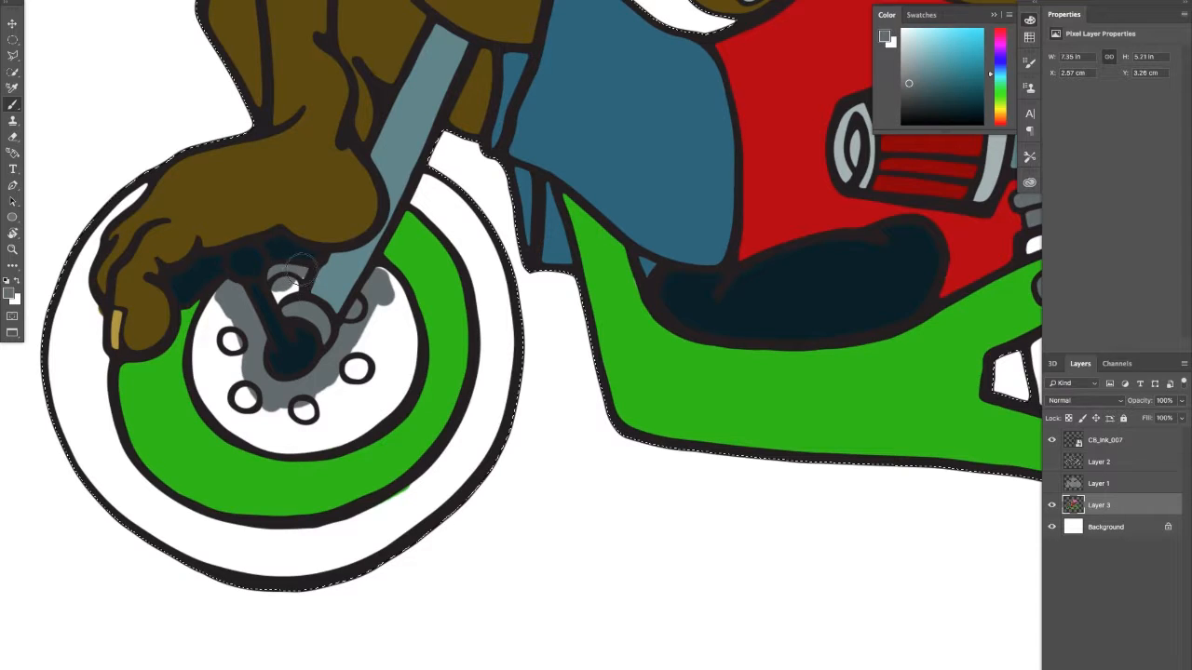
pyautogui.moveTo(220, 352)
pyautogui.mouseDown()
pyautogui.moveTo(216, 291)
pyautogui.moveTo(207, 394)
pyautogui.moveTo(231, 363)
pyautogui.moveTo(244, 414)
pyautogui.moveTo(279, 433)
pyautogui.moveTo(263, 404)
pyautogui.moveTo(284, 438)
pyautogui.mouseUp()
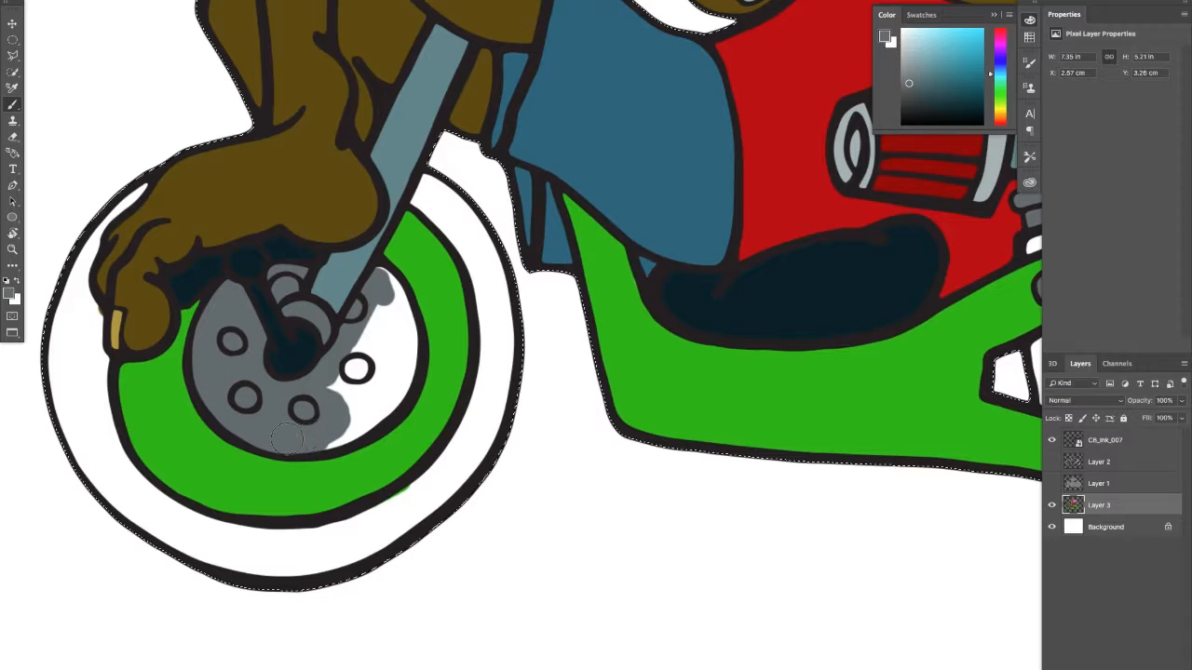
pyautogui.moveTo(353, 410)
pyautogui.mouseDown()
pyautogui.moveTo(348, 426)
pyautogui.moveTo(403, 368)
pyautogui.moveTo(402, 324)
pyautogui.moveTo(382, 284)
pyautogui.mouseUp()
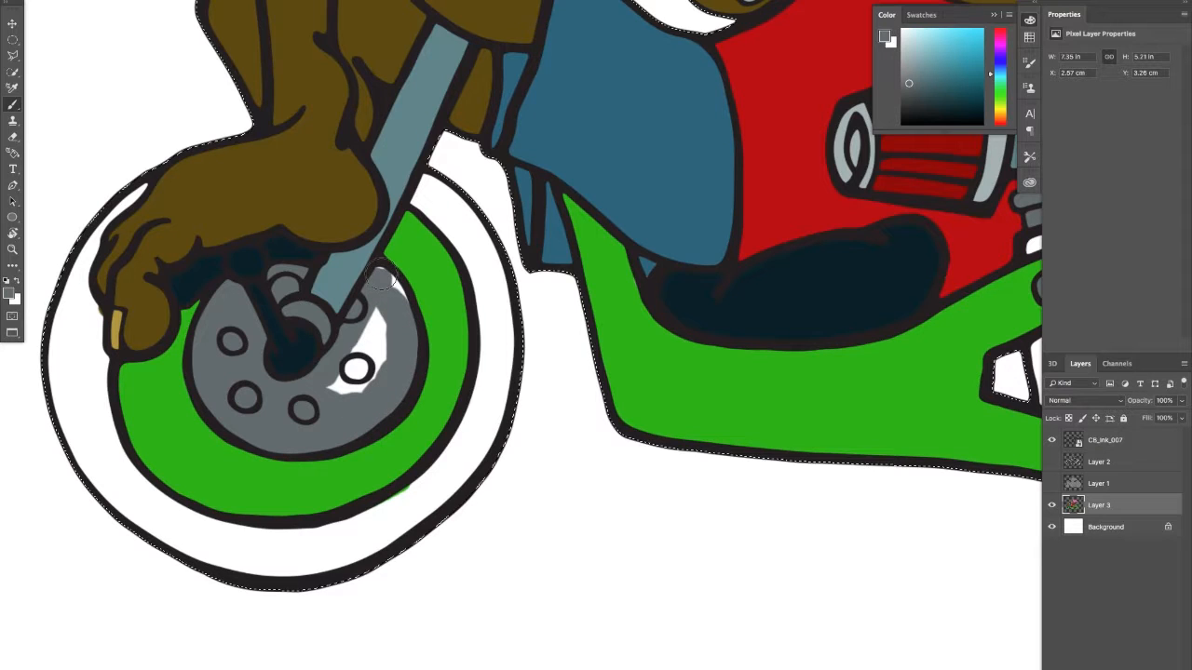
pyautogui.moveTo(387, 370); pyautogui.dragTo(375, 324)
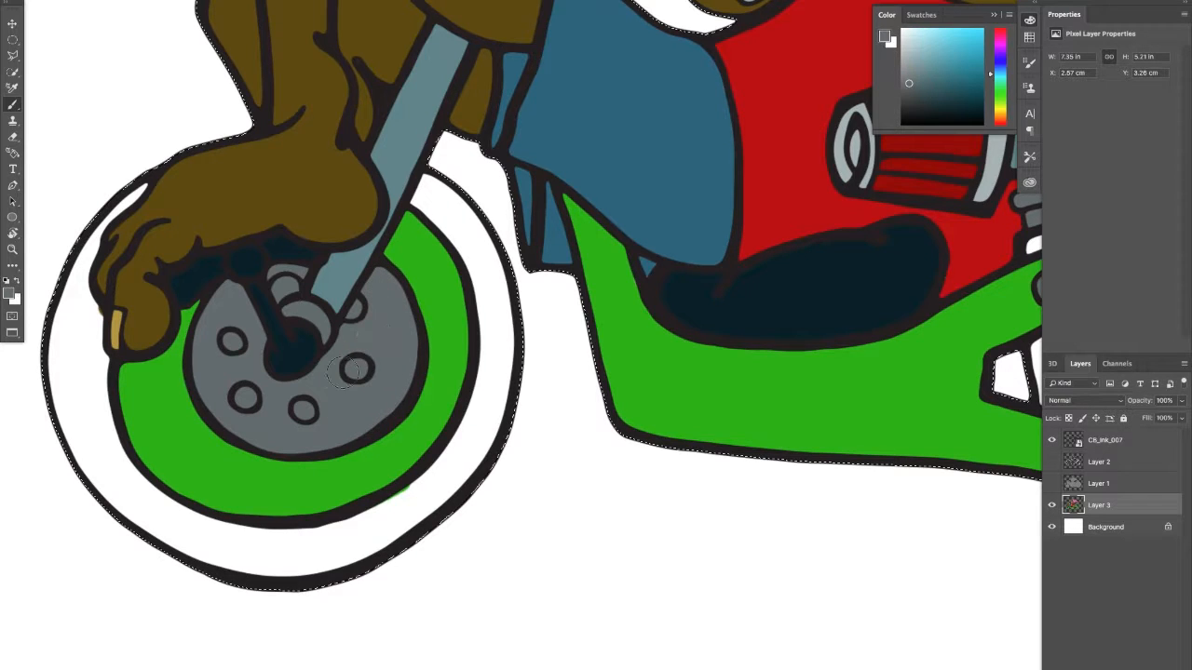
# Step: Sample the air filter rim's light grey and paint the small round holes in the front brake disc
pyautogui.keyDown('alt'); pyautogui.click(350, 307); pyautogui.keyUp('alt')
pyautogui.hscroll(6, 369, 347)
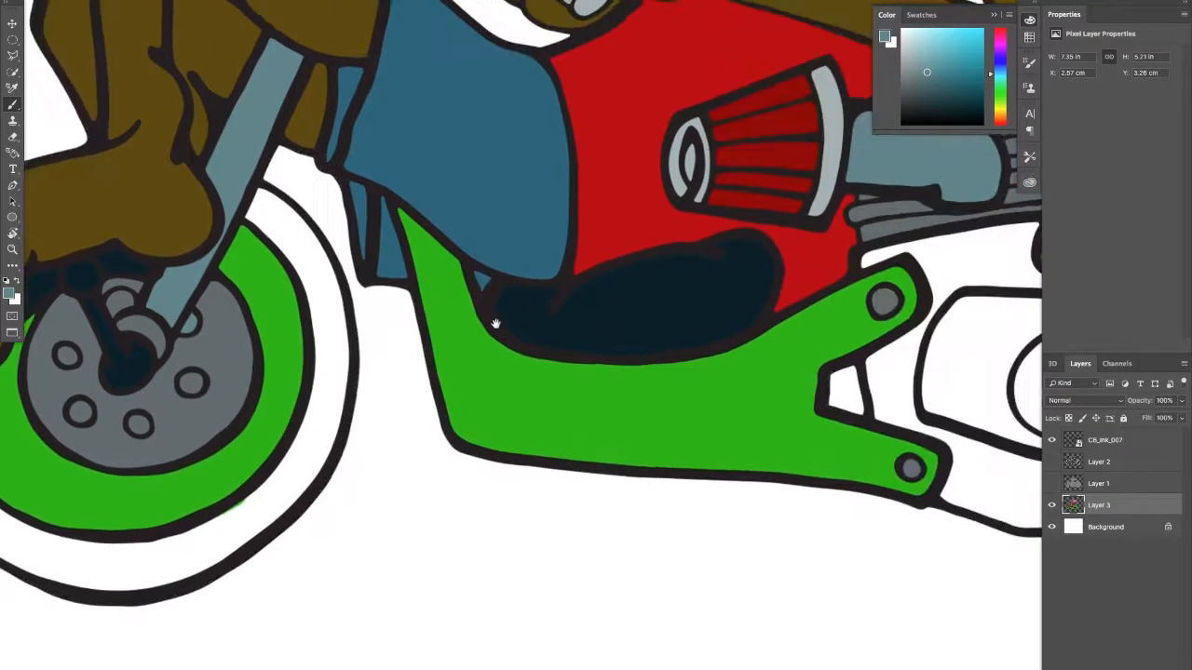
pyautogui.keyDown('alt'); pyautogui.click(690, 124); pyautogui.keyUp('alt')
pyautogui.hscroll(-4, 224, 311)
pyautogui.scroll(-2, 223, 311)
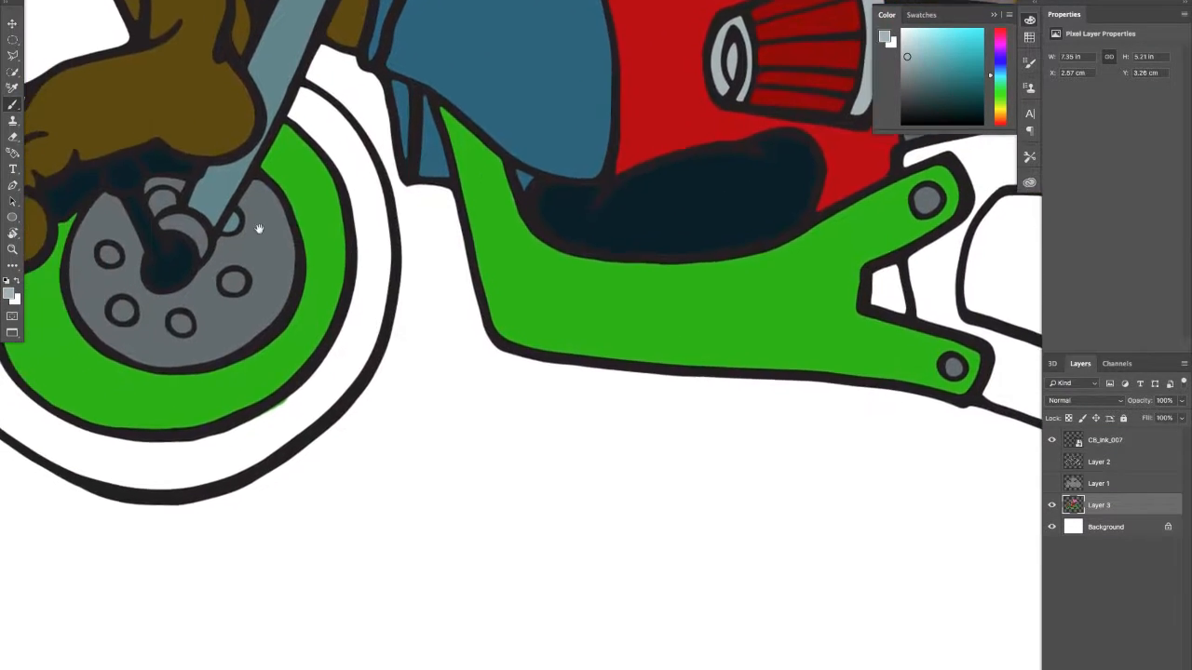
pyautogui.click(246, 274)
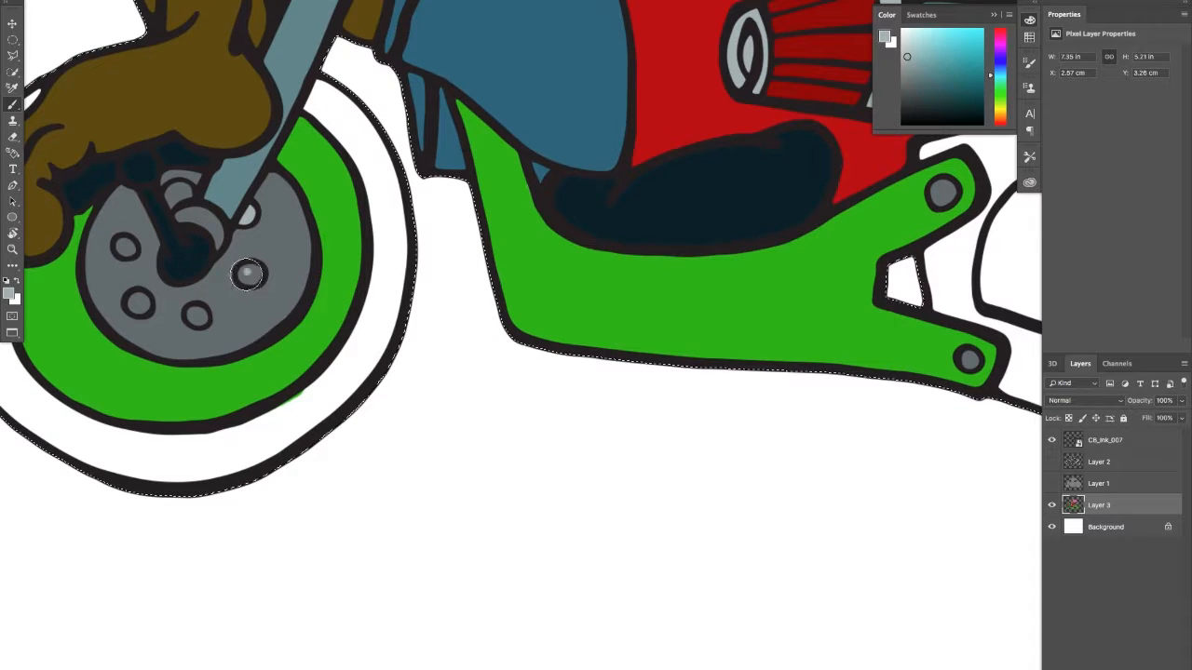
pyautogui.click(196, 316)
pyautogui.click(139, 300)
pyautogui.click(126, 246)
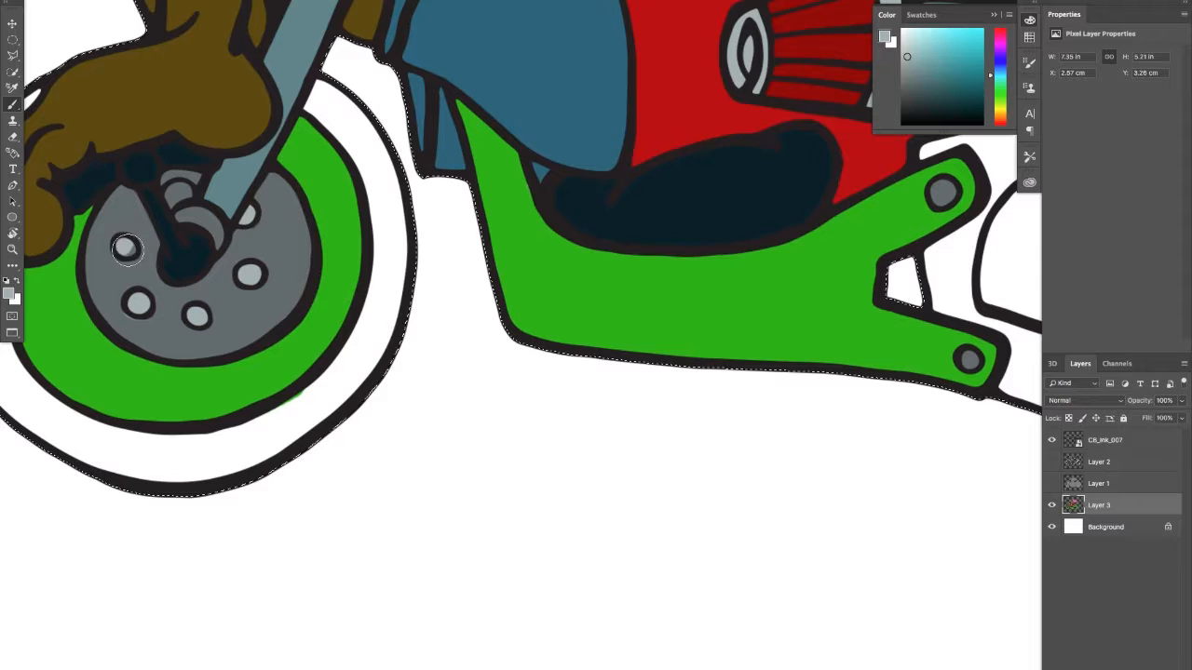
pyautogui.click(176, 196)
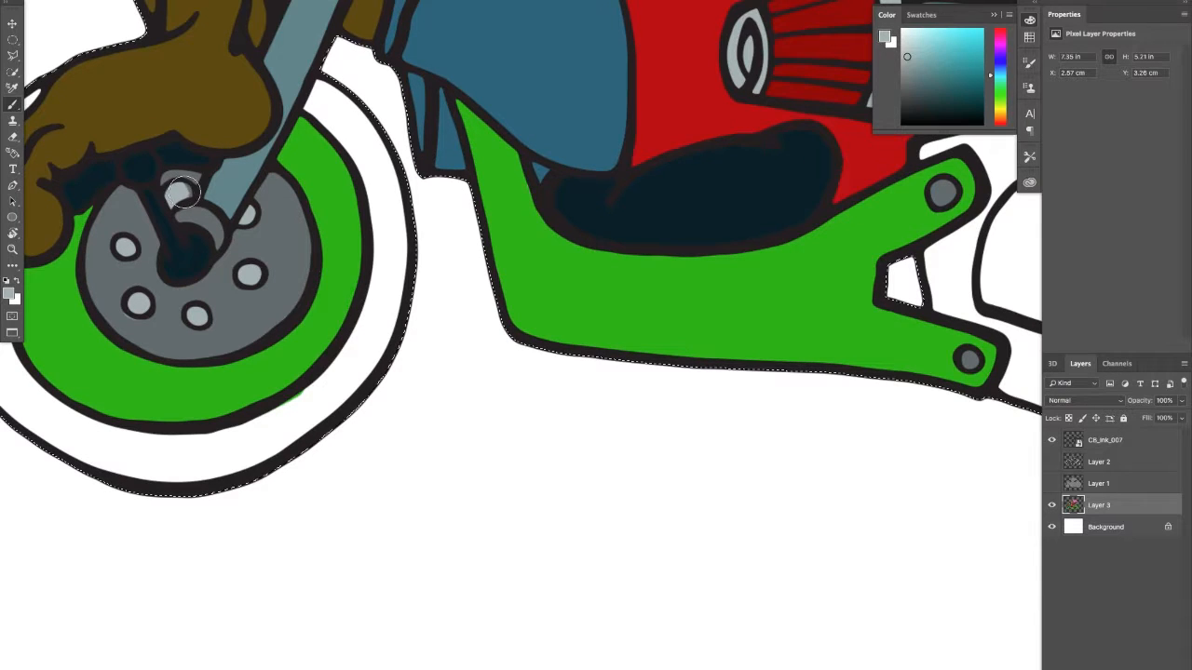
# Step: Choose a desaturated near-black blue and paint the whole front tyre, from behind the rider's foot round to the fork
pyautogui.moveTo(201, 213); pyautogui.dragTo(266, 313)
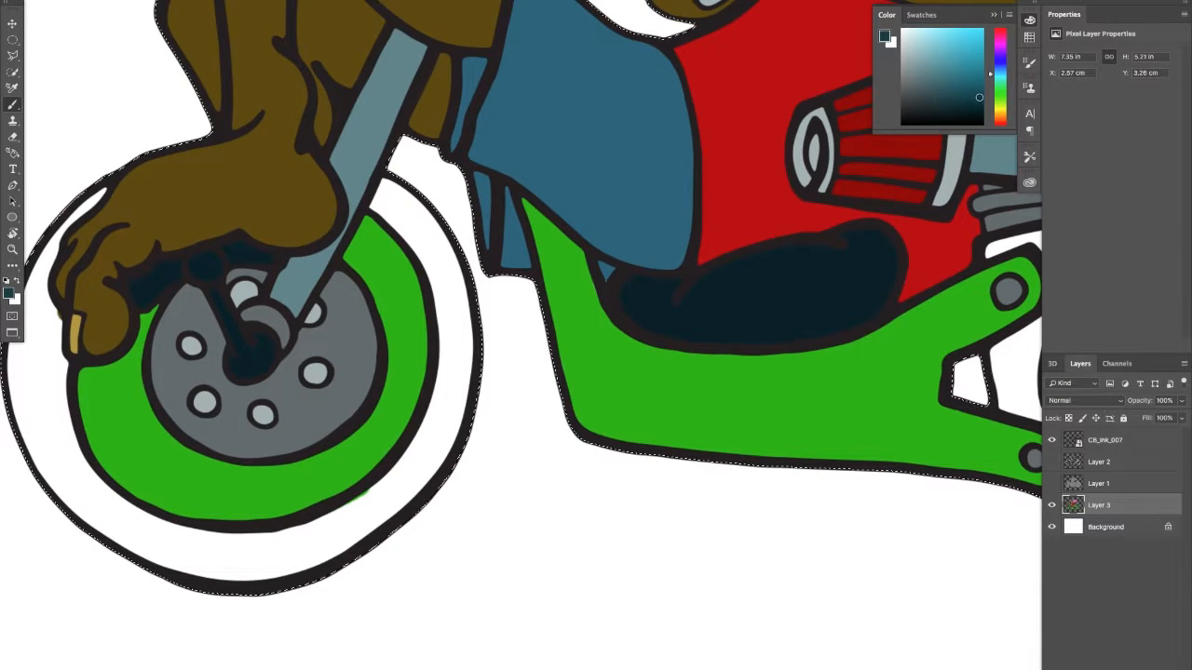
pyautogui.moveTo(994, 70); pyautogui.dragTo(993, 66)
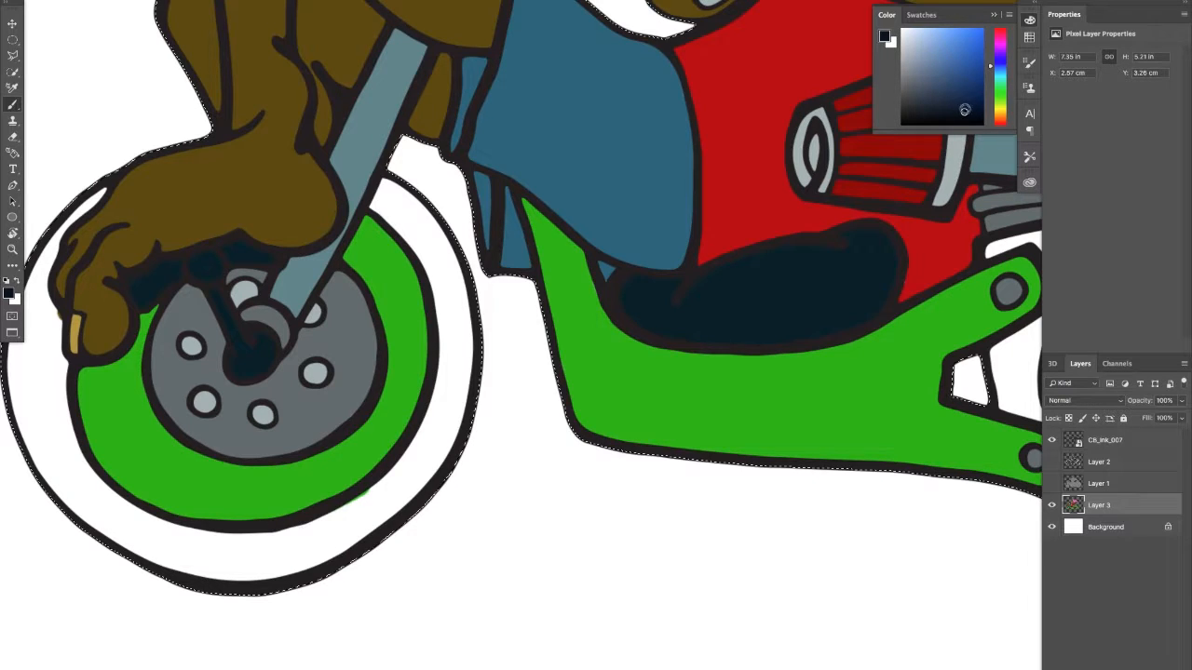
pyautogui.moveTo(462, 410)
pyautogui.mouseDown()
pyautogui.moveTo(398, 506)
pyautogui.moveTo(466, 390)
pyautogui.mouseUp()
pyautogui.click(937, 108)
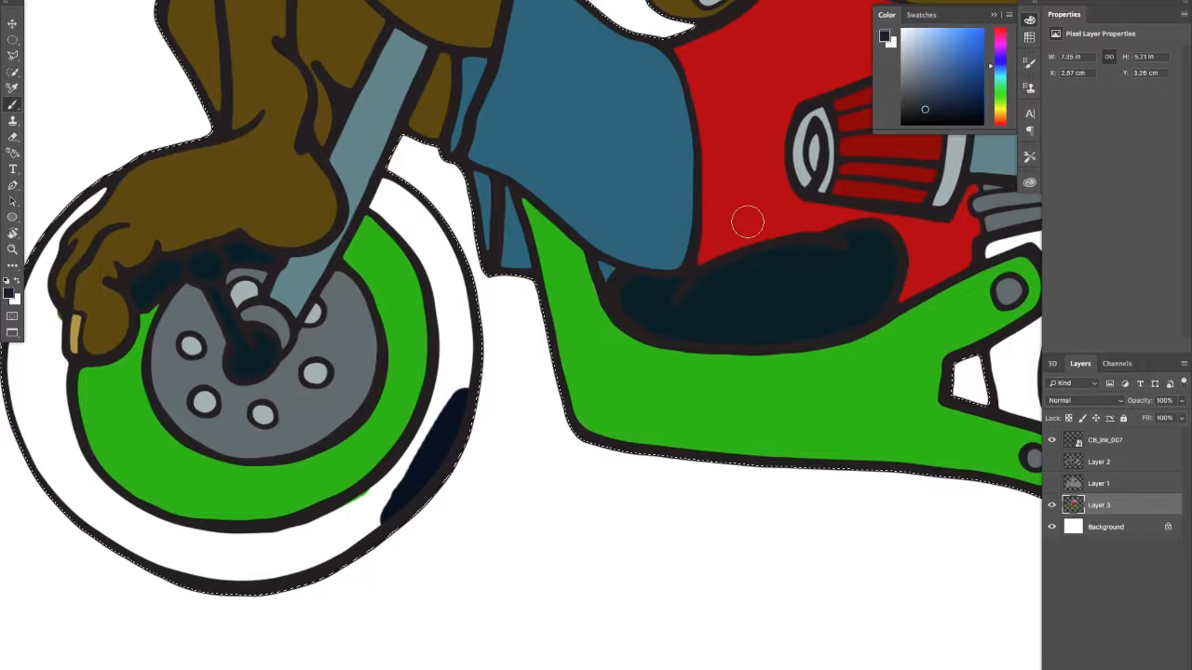
pyautogui.moveTo(449, 439)
pyautogui.mouseDown()
pyautogui.moveTo(439, 496)
pyautogui.moveTo(418, 520)
pyautogui.moveTo(401, 517)
pyautogui.moveTo(432, 434)
pyautogui.moveTo(343, 545)
pyautogui.moveTo(382, 494)
pyautogui.moveTo(276, 582)
pyautogui.moveTo(199, 589)
pyautogui.moveTo(181, 546)
pyautogui.moveTo(273, 549)
pyautogui.moveTo(131, 531)
pyautogui.moveTo(56, 503)
pyautogui.mouseUp()
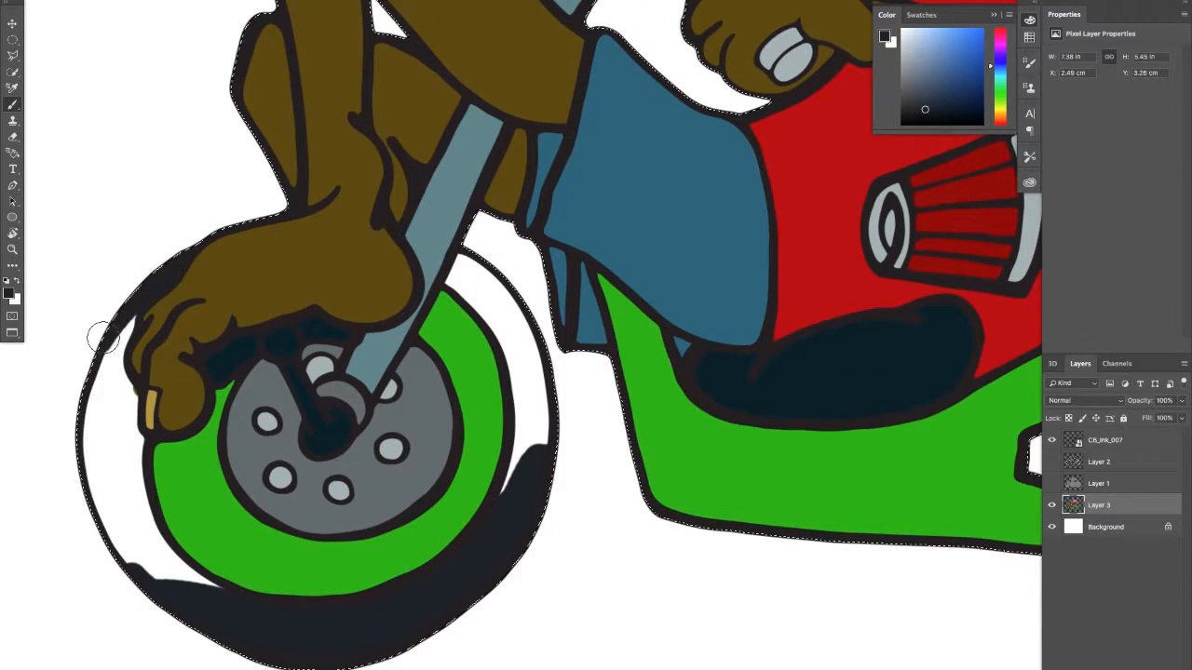
pyautogui.moveTo(103, 337)
pyautogui.mouseDown()
pyautogui.moveTo(94, 380)
pyautogui.moveTo(130, 305)
pyautogui.moveTo(94, 435)
pyautogui.moveTo(116, 369)
pyautogui.moveTo(121, 466)
pyautogui.moveTo(126, 431)
pyautogui.moveTo(128, 469)
pyautogui.moveTo(132, 440)
pyautogui.moveTo(121, 515)
pyautogui.moveTo(132, 436)
pyautogui.moveTo(135, 446)
pyautogui.moveTo(97, 539)
pyautogui.moveTo(108, 505)
pyautogui.moveTo(124, 531)
pyautogui.moveTo(123, 486)
pyautogui.moveTo(143, 540)
pyautogui.moveTo(214, 604)
pyautogui.mouseUp()
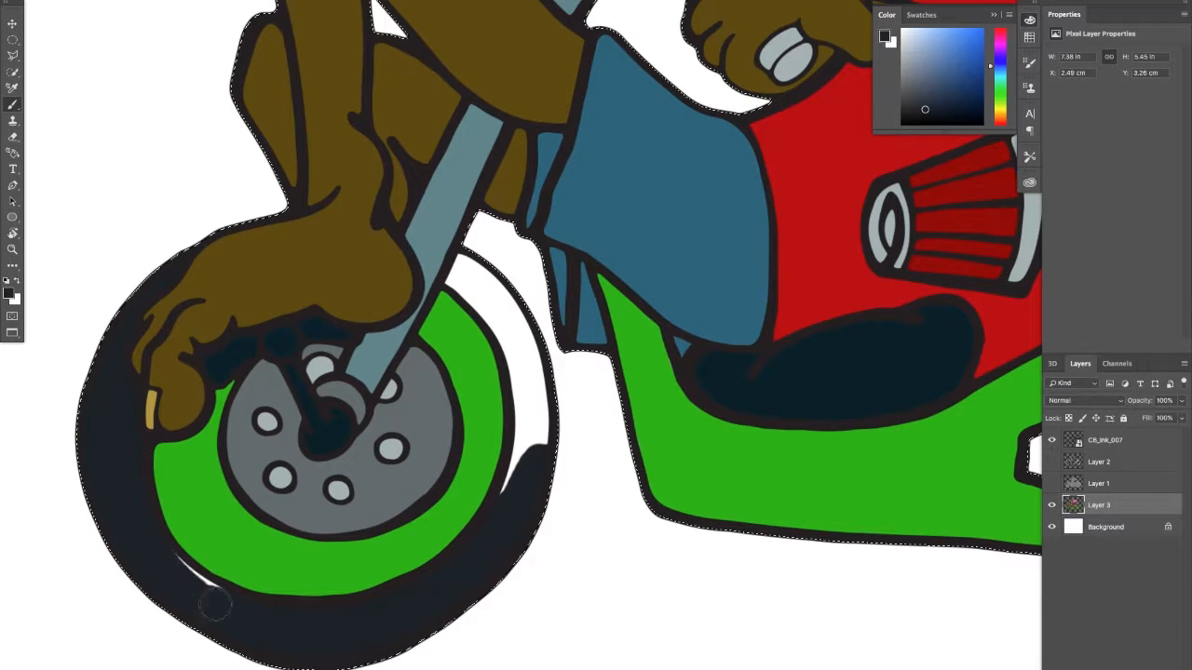
pyautogui.moveTo(531, 373)
pyautogui.mouseDown()
pyautogui.moveTo(518, 463)
pyautogui.moveTo(532, 468)
pyautogui.moveTo(546, 450)
pyautogui.moveTo(525, 315)
pyautogui.mouseUp()
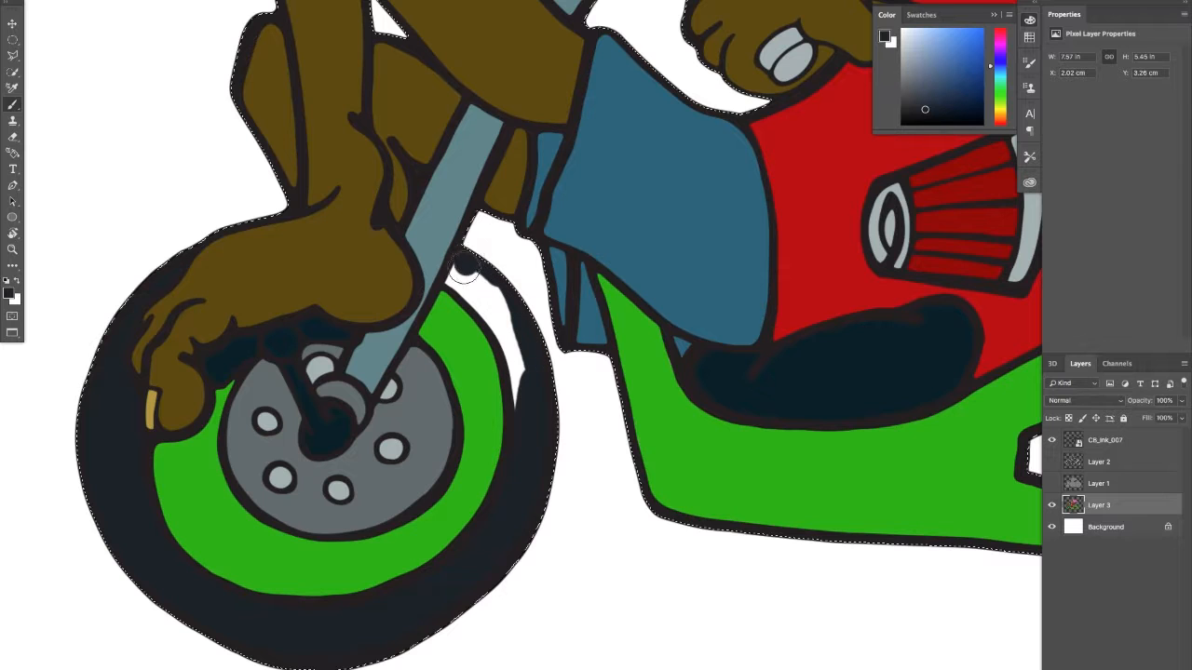
pyautogui.moveTo(454, 287)
pyautogui.mouseDown()
pyautogui.moveTo(512, 348)
pyautogui.moveTo(521, 404)
pyautogui.mouseUp()
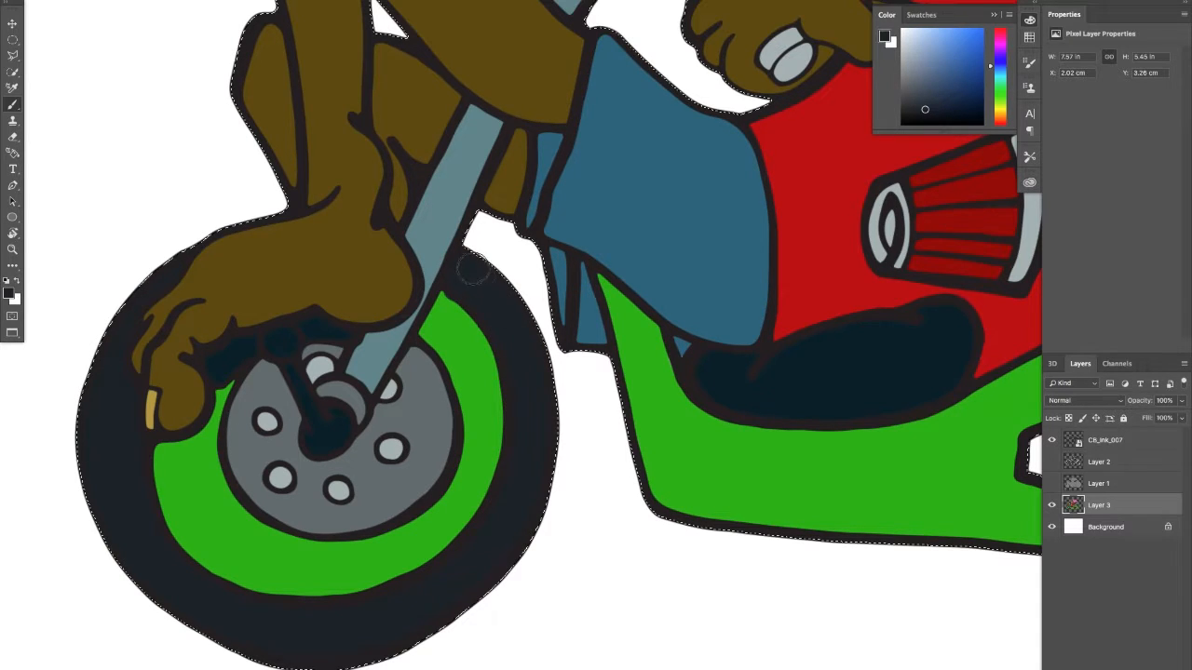
# Step: Touch up the front rim's green tip beside the fork and paint the rear tyre's upper arc in the front tyre's near-black blue
pyautogui.keyDown('alt'); pyautogui.click(442, 307); pyautogui.keyUp('alt')
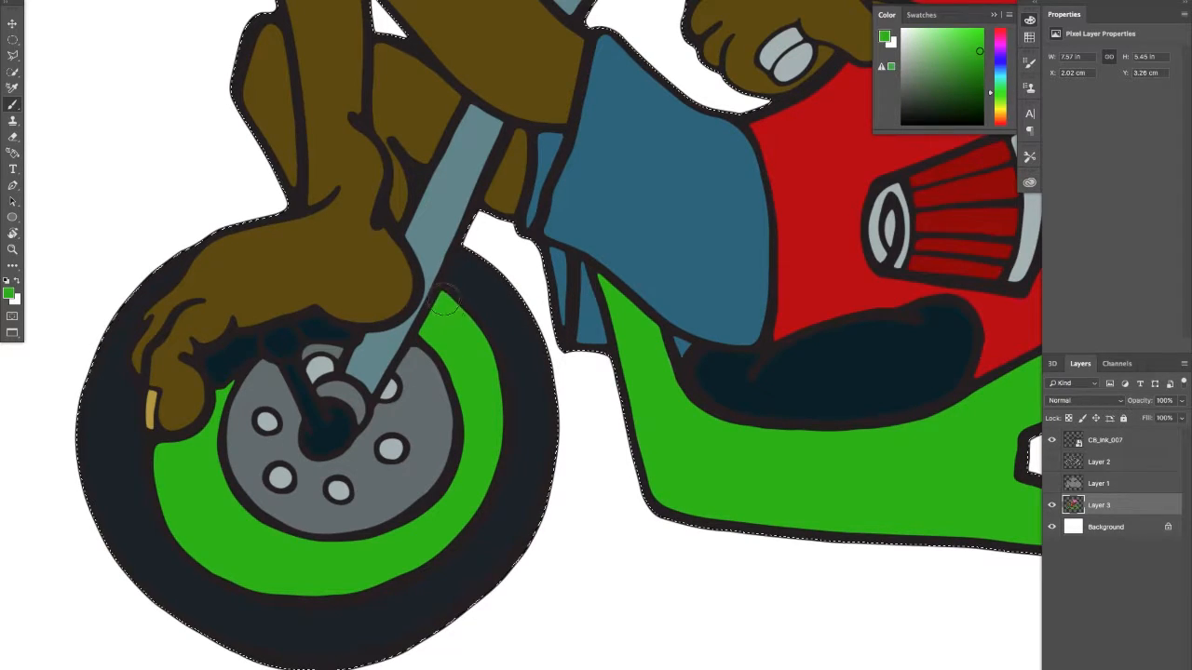
pyautogui.moveTo(592, 409); pyautogui.dragTo(527, 417)
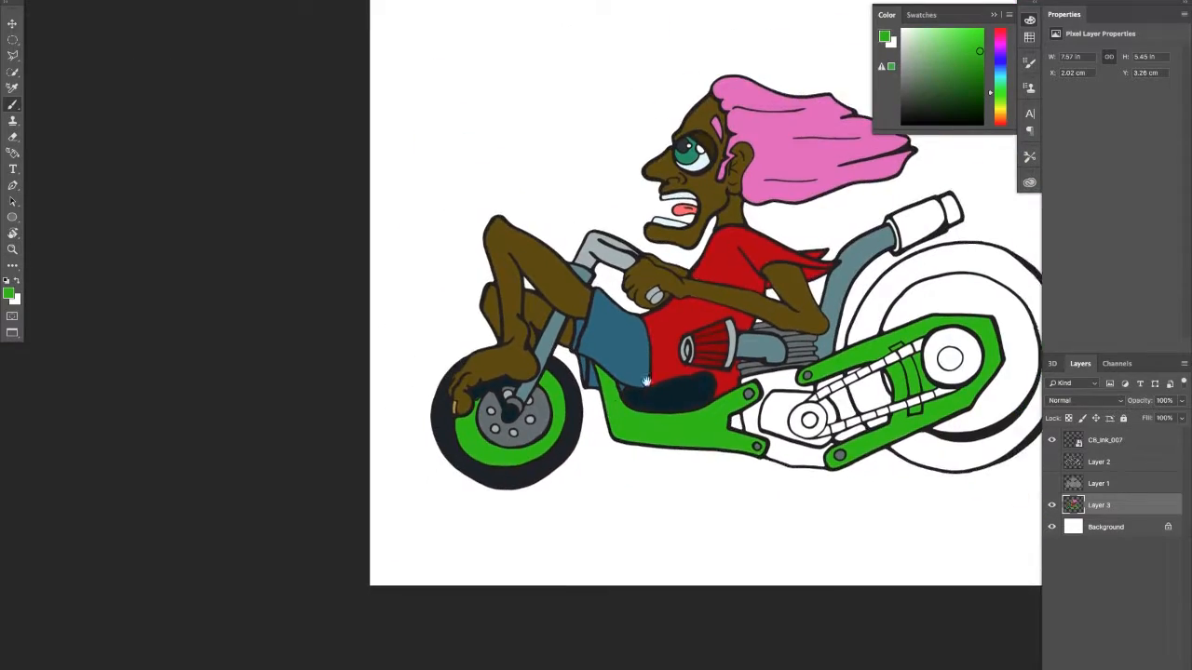
pyautogui.moveTo(656, 381); pyautogui.dragTo(509, 387)
pyautogui.keyDown('alt'); pyautogui.click(371, 485); pyautogui.keyUp('alt')
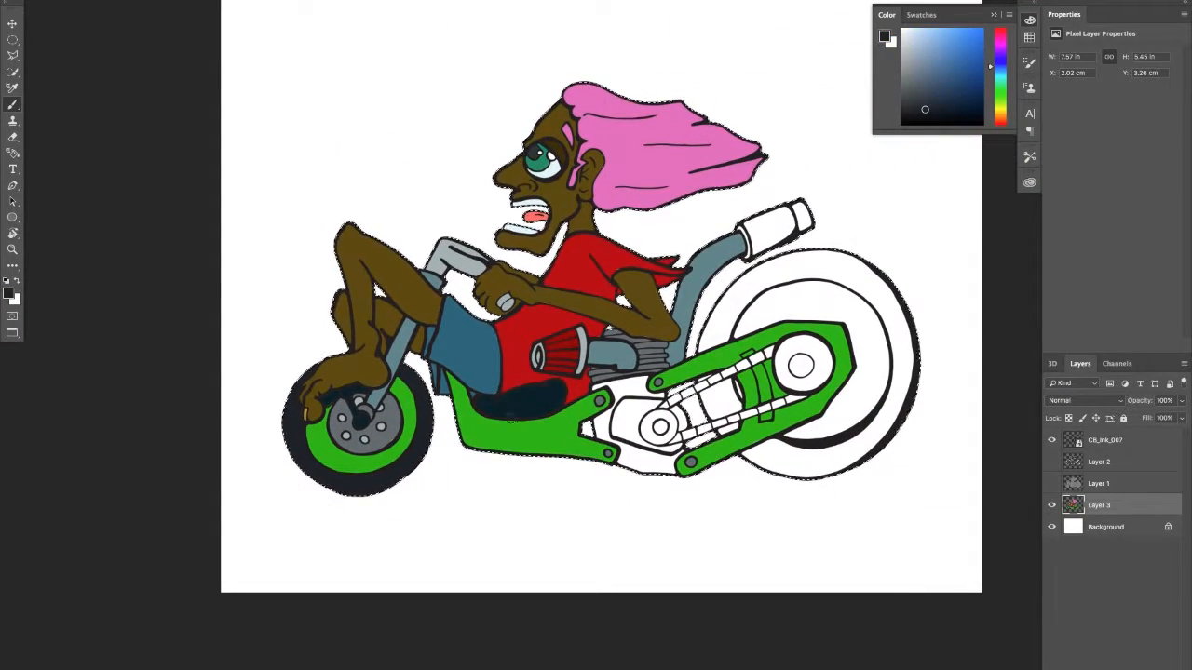
pyautogui.moveTo(666, 281); pyautogui.dragTo(428, 291)
pyautogui.moveTo(524, 319)
pyautogui.mouseDown()
pyautogui.moveTo(597, 299)
pyautogui.moveTo(581, 286)
pyautogui.mouseUp()
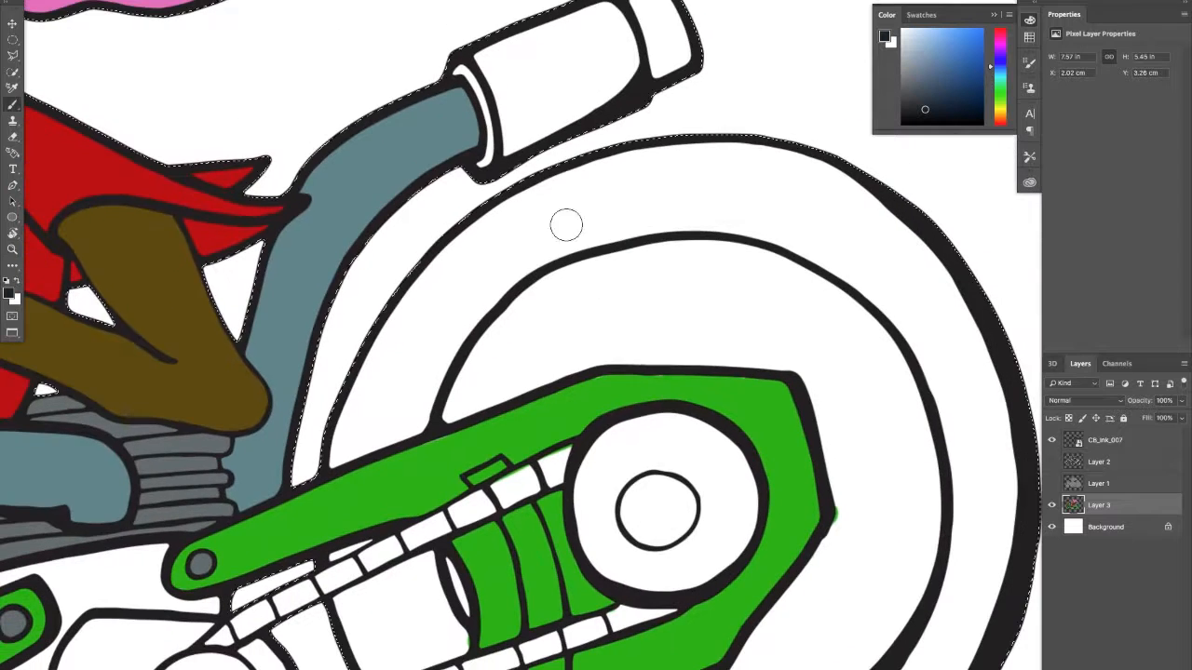
pyautogui.moveTo(618, 184)
pyautogui.mouseDown()
pyautogui.moveTo(663, 169)
pyautogui.moveTo(576, 189)
pyautogui.moveTo(613, 164)
pyautogui.moveTo(588, 169)
pyautogui.moveTo(448, 241)
pyautogui.moveTo(435, 259)
pyautogui.moveTo(524, 220)
pyautogui.moveTo(406, 295)
pyautogui.moveTo(315, 431)
pyautogui.moveTo(357, 431)
pyautogui.moveTo(344, 447)
pyautogui.moveTo(404, 430)
pyautogui.moveTo(502, 267)
pyautogui.moveTo(402, 401)
pyautogui.moveTo(439, 301)
pyautogui.moveTo(408, 328)
pyautogui.moveTo(466, 270)
pyautogui.moveTo(383, 394)
pyautogui.moveTo(459, 275)
pyautogui.moveTo(533, 238)
pyautogui.moveTo(447, 302)
pyautogui.moveTo(440, 322)
pyautogui.moveTo(597, 212)
pyautogui.moveTo(523, 264)
pyautogui.moveTo(579, 232)
pyautogui.moveTo(713, 207)
pyautogui.moveTo(633, 217)
pyautogui.moveTo(674, 220)
pyautogui.mouseUp()
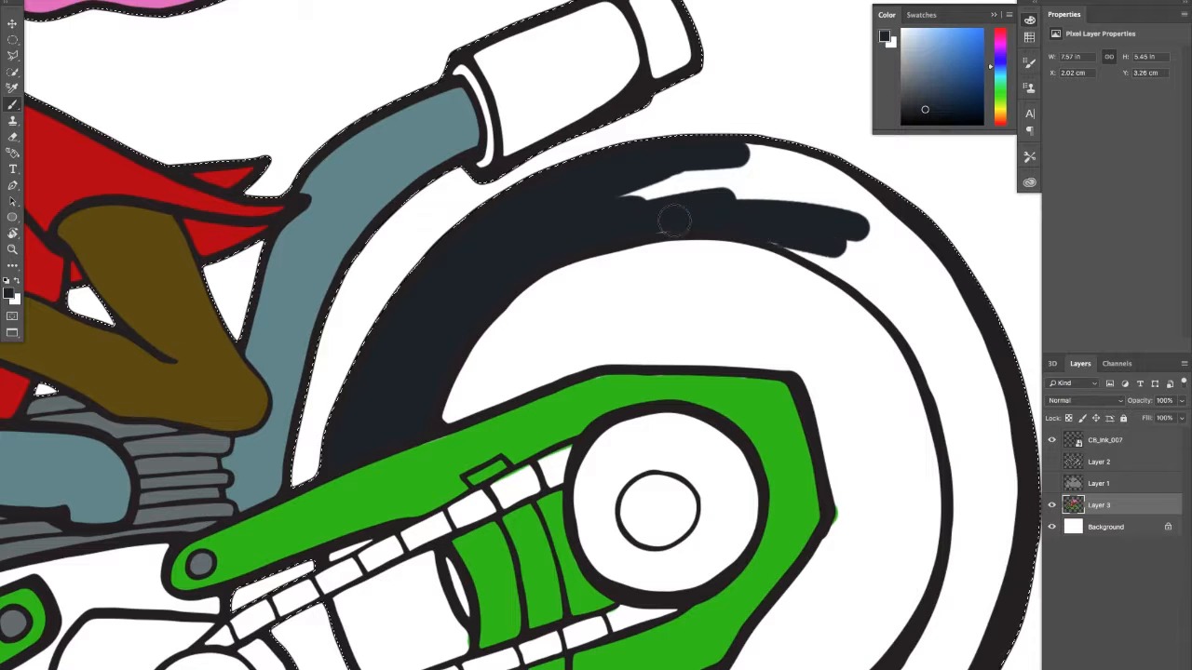
pyautogui.moveTo(825, 210)
pyautogui.mouseDown()
pyautogui.moveTo(684, 174)
pyautogui.moveTo(771, 160)
pyautogui.moveTo(944, 277)
pyautogui.moveTo(889, 270)
pyautogui.mouseUp()
# Step: Paint the rear tyre's remaining side and underside near-black blue, round to the lower swingarm
pyautogui.hotkey('ctrl', 'd')
pyautogui.moveTo(803, 234)
pyautogui.mouseDown()
pyautogui.moveTo(790, 197)
pyautogui.moveTo(653, 124)
pyautogui.moveTo(617, 134)
pyautogui.moveTo(647, 164)
pyautogui.moveTo(576, 133)
pyautogui.moveTo(737, 281)
pyautogui.moveTo(657, 176)
pyautogui.moveTo(763, 303)
pyautogui.moveTo(724, 212)
pyautogui.moveTo(732, 166)
pyautogui.moveTo(791, 300)
pyautogui.moveTo(798, 430)
pyautogui.moveTo(761, 285)
pyautogui.moveTo(741, 343)
pyautogui.moveTo(746, 476)
pyautogui.moveTo(773, 417)
pyautogui.moveTo(800, 412)
pyautogui.moveTo(777, 511)
pyautogui.mouseUp()
pyautogui.moveTo(668, 513)
pyautogui.mouseDown()
pyautogui.moveTo(760, 322)
pyautogui.moveTo(751, 326)
pyautogui.mouseUp()
pyautogui.moveTo(787, 356)
pyautogui.mouseDown()
pyautogui.moveTo(717, 431)
pyautogui.moveTo(701, 522)
pyautogui.moveTo(660, 497)
pyautogui.moveTo(672, 463)
pyautogui.mouseUp()
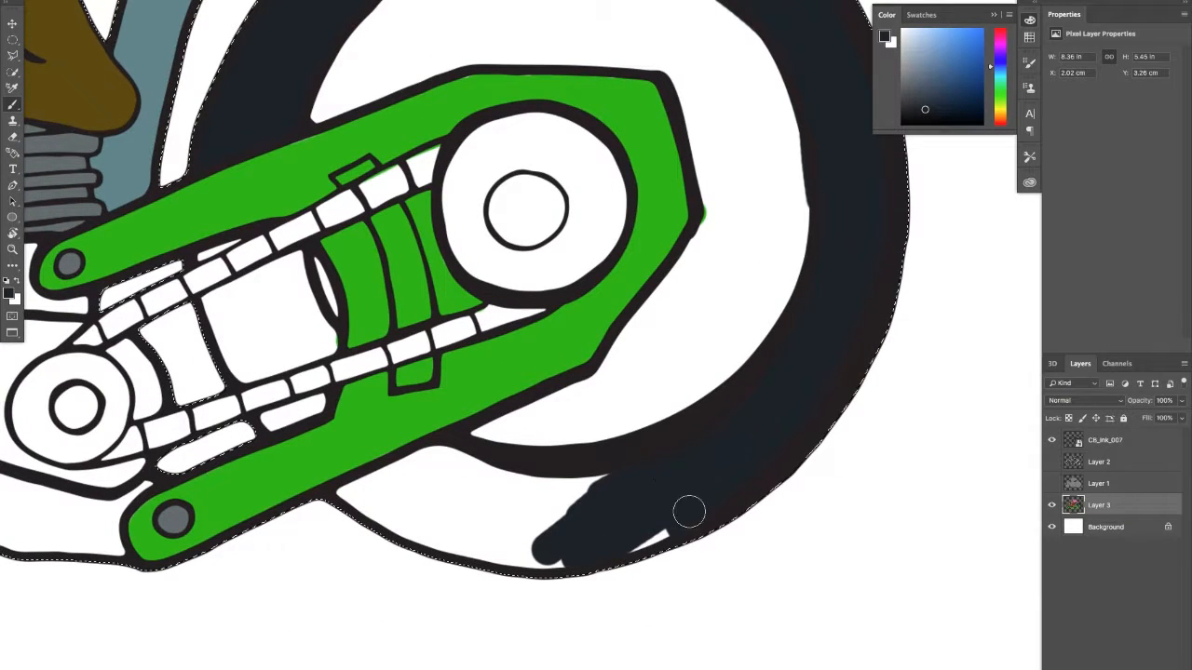
pyautogui.moveTo(625, 517); pyautogui.dragTo(636, 491)
pyautogui.moveTo(540, 515)
pyautogui.mouseDown()
pyautogui.moveTo(439, 545)
pyautogui.moveTo(445, 529)
pyautogui.moveTo(384, 542)
pyautogui.moveTo(349, 529)
pyautogui.moveTo(359, 500)
pyautogui.mouseUp()
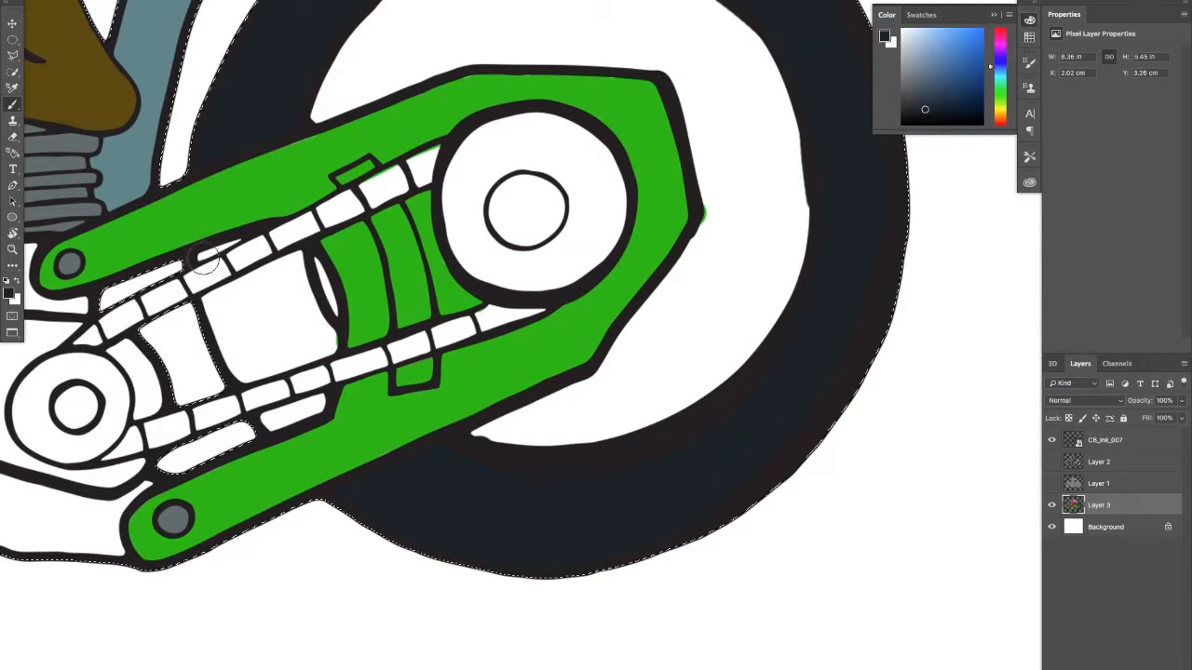
# Step: Paint the tyre areas visible between the chain runs and swingarm arms near-black blue
pyautogui.moveTo(267, 274)
pyautogui.mouseDown()
pyautogui.moveTo(294, 263)
pyautogui.moveTo(295, 288)
pyautogui.moveTo(298, 257)
pyautogui.moveTo(299, 300)
pyautogui.mouseUp()
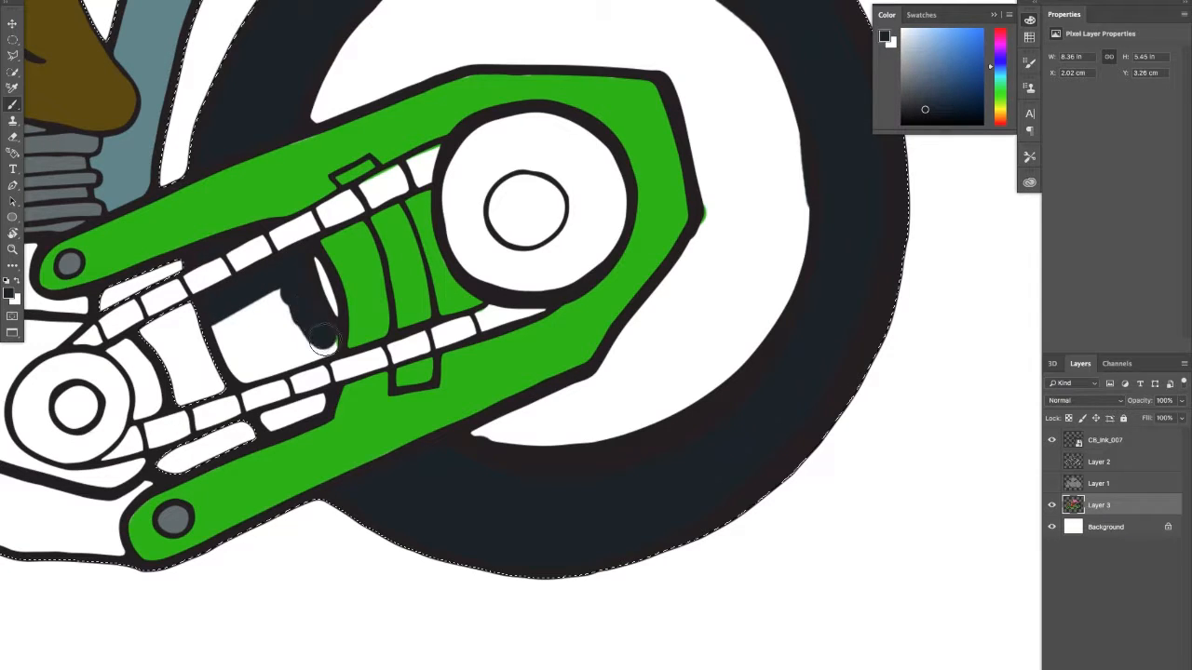
pyautogui.moveTo(320, 339)
pyautogui.mouseDown()
pyautogui.moveTo(217, 378)
pyautogui.moveTo(242, 357)
pyautogui.moveTo(213, 361)
pyautogui.moveTo(225, 357)
pyautogui.moveTo(193, 339)
pyautogui.mouseUp()
pyautogui.moveTo(317, 441)
pyautogui.mouseDown()
pyautogui.moveTo(279, 418)
pyautogui.moveTo(268, 424)
pyautogui.moveTo(305, 408)
pyautogui.moveTo(267, 422)
pyautogui.moveTo(310, 408)
pyautogui.mouseUp()
pyautogui.press('super+d')
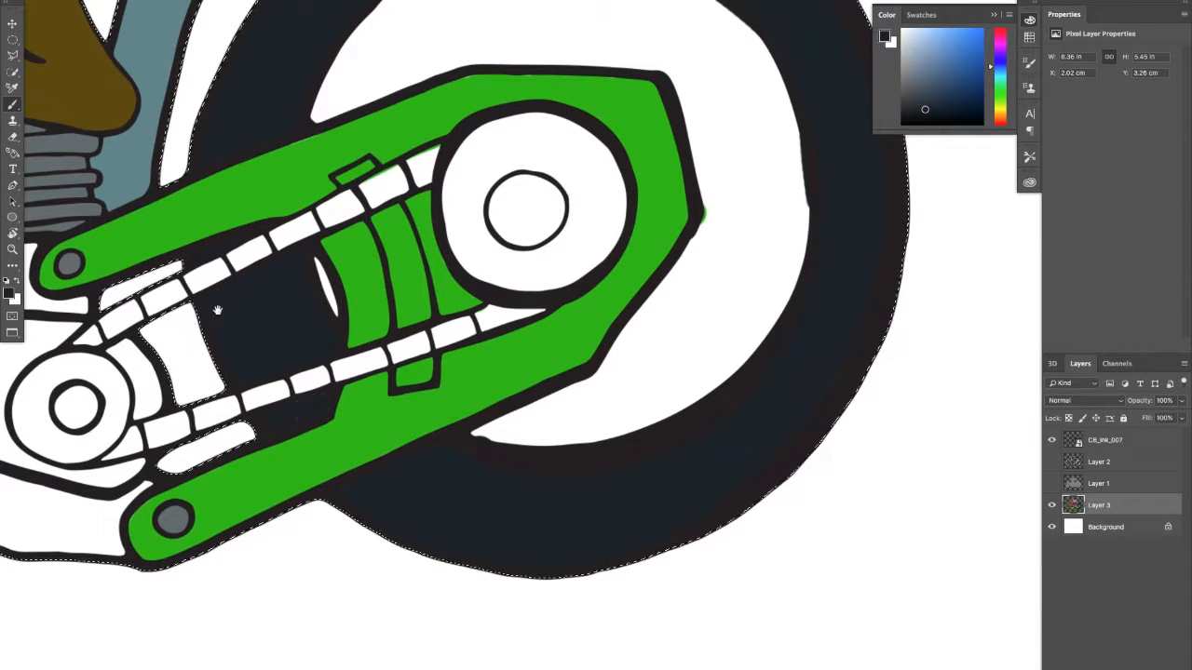
# Step: Sample the air filter rim's light grey, start filling the rear wheel rim above the swingarm and paint the whole exhaust silencer
pyautogui.moveTo(217, 308); pyautogui.dragTo(534, 481)
pyautogui.moveTo(213, 415); pyautogui.dragTo(505, 279)
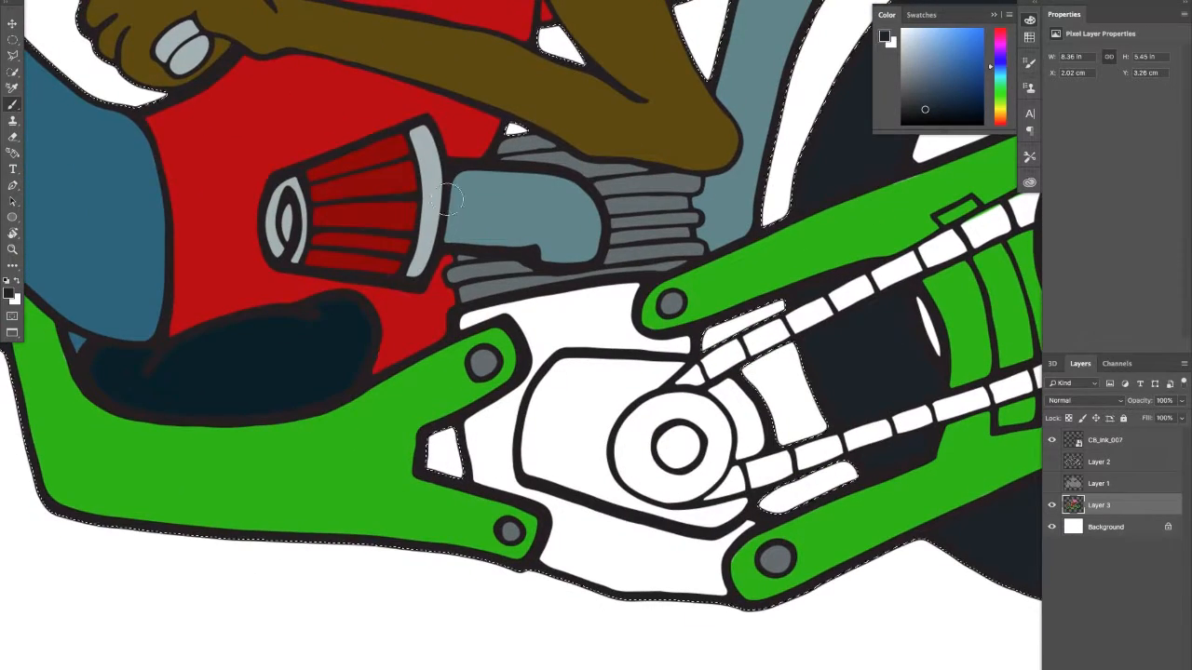
pyautogui.keyDown('alt'); pyautogui.click(425, 192); pyautogui.keyUp('alt')
pyautogui.moveTo(760, 213); pyautogui.dragTo(332, 413)
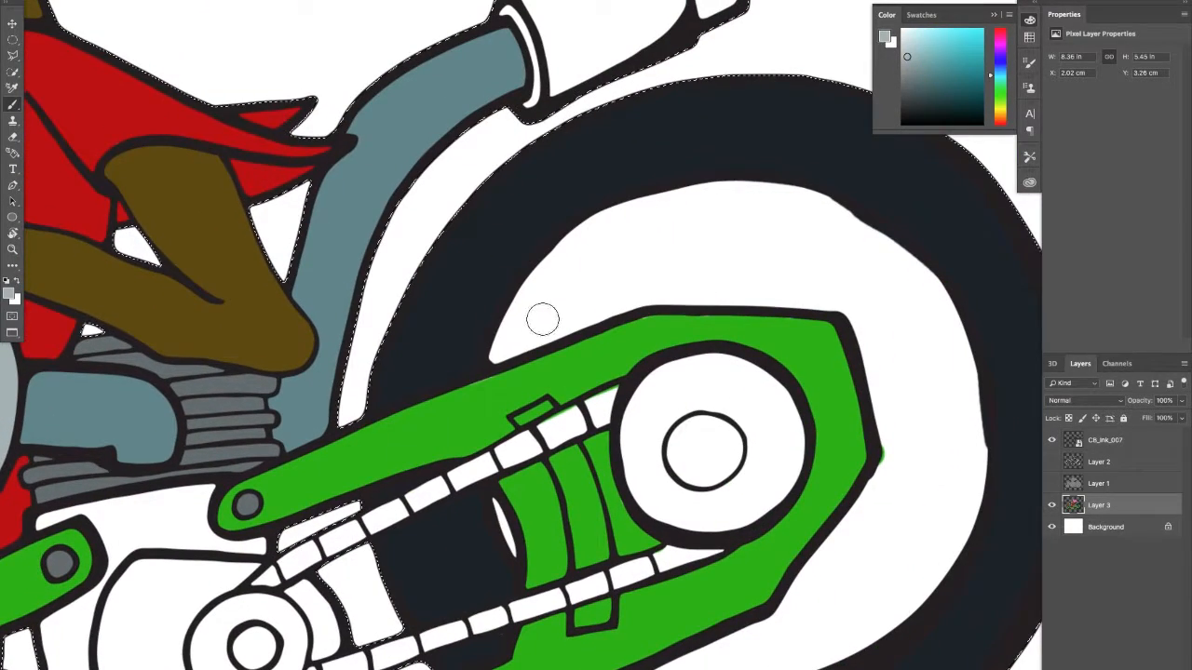
pyautogui.moveTo(493, 355)
pyautogui.mouseDown()
pyautogui.moveTo(621, 298)
pyautogui.moveTo(507, 341)
pyautogui.moveTo(663, 280)
pyautogui.moveTo(569, 280)
pyautogui.moveTo(508, 337)
pyautogui.moveTo(638, 214)
pyautogui.moveTo(517, 319)
pyautogui.moveTo(573, 254)
pyautogui.mouseUp()
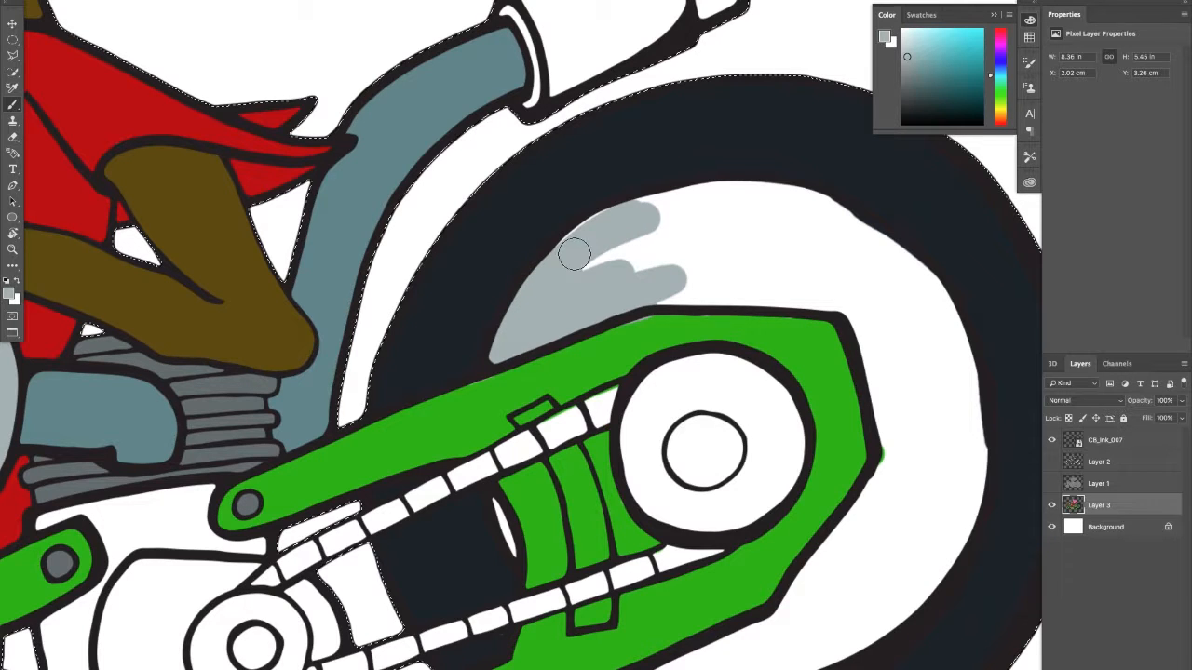
pyautogui.moveTo(685, 204)
pyautogui.mouseDown()
pyautogui.moveTo(744, 202)
pyautogui.moveTo(709, 198)
pyautogui.mouseUp()
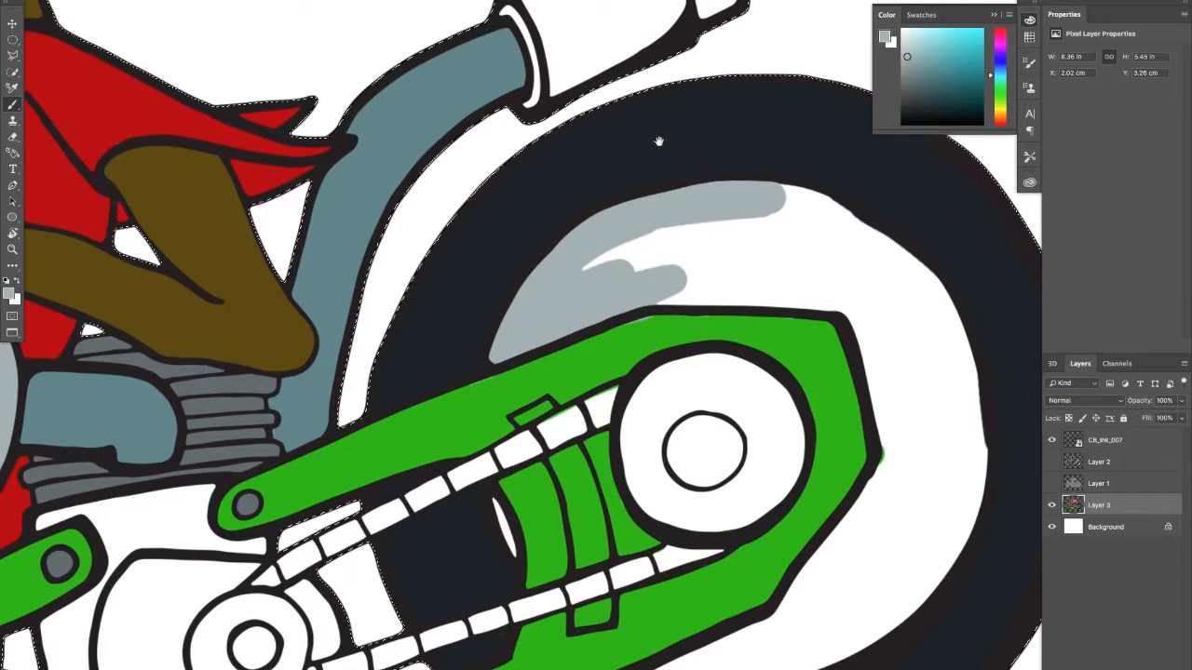
pyautogui.moveTo(659, 141)
pyautogui.mouseDown()
pyautogui.moveTo(568, 217)
pyautogui.moveTo(545, 266)
pyautogui.mouseUp()
pyautogui.moveTo(594, 92)
pyautogui.mouseDown()
pyautogui.moveTo(624, 95)
pyautogui.moveTo(517, 166)
pyautogui.moveTo(584, 170)
pyautogui.moveTo(547, 117)
pyautogui.moveTo(492, 131)
pyautogui.moveTo(490, 116)
pyautogui.moveTo(401, 154)
pyautogui.moveTo(441, 179)
pyautogui.moveTo(437, 165)
pyautogui.moveTo(448, 237)
pyautogui.mouseUp()
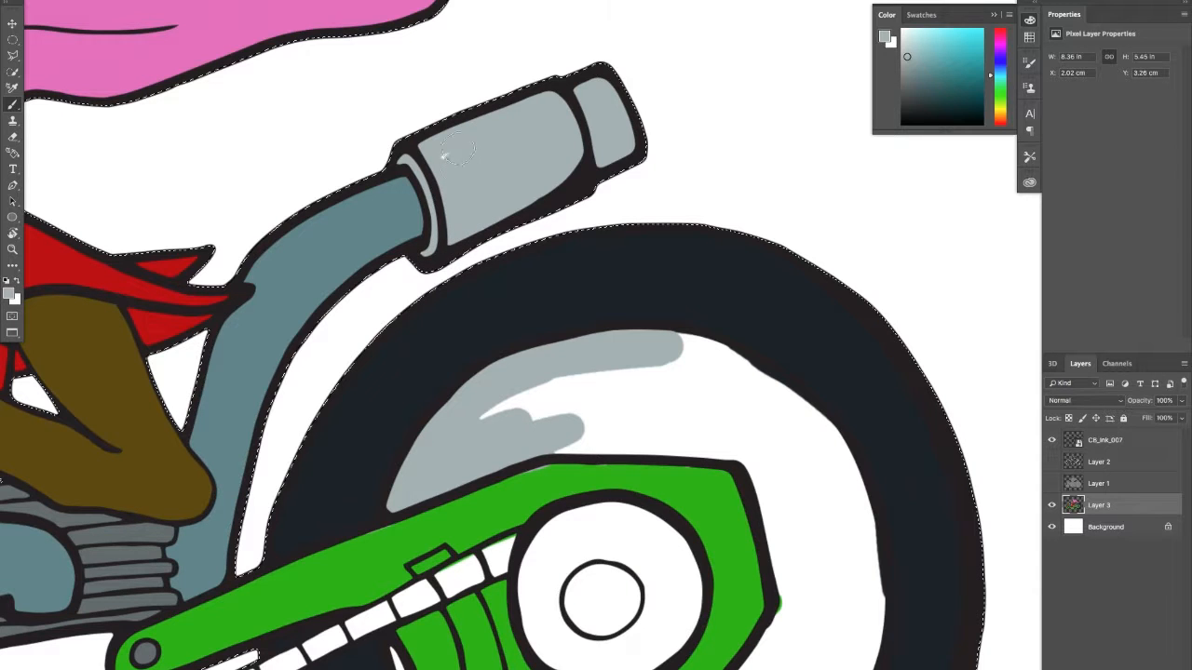
# Step: Fill the rest of the rear wheel rim light grey, above, behind and below the swingarm
pyautogui.moveTo(595, 394)
pyautogui.mouseDown()
pyautogui.moveTo(529, 333)
pyautogui.moveTo(589, 323)
pyautogui.moveTo(557, 309)
pyautogui.moveTo(653, 324)
pyautogui.moveTo(681, 341)
pyautogui.moveTo(645, 333)
pyautogui.moveTo(668, 349)
pyautogui.moveTo(685, 341)
pyautogui.moveTo(755, 391)
pyautogui.moveTo(608, 348)
pyautogui.moveTo(469, 378)
pyautogui.moveTo(493, 378)
pyautogui.moveTo(496, 402)
pyautogui.moveTo(479, 406)
pyautogui.moveTo(651, 406)
pyautogui.moveTo(697, 420)
pyautogui.moveTo(643, 381)
pyautogui.moveTo(655, 382)
pyautogui.moveTo(687, 441)
pyautogui.moveTo(514, 362)
pyautogui.mouseUp()
pyautogui.keyDown('alt'); pyautogui.click(461, 457); pyautogui.keyUp('alt')
pyautogui.keyDown('alt'); pyautogui.click(557, 327); pyautogui.keyUp('alt')
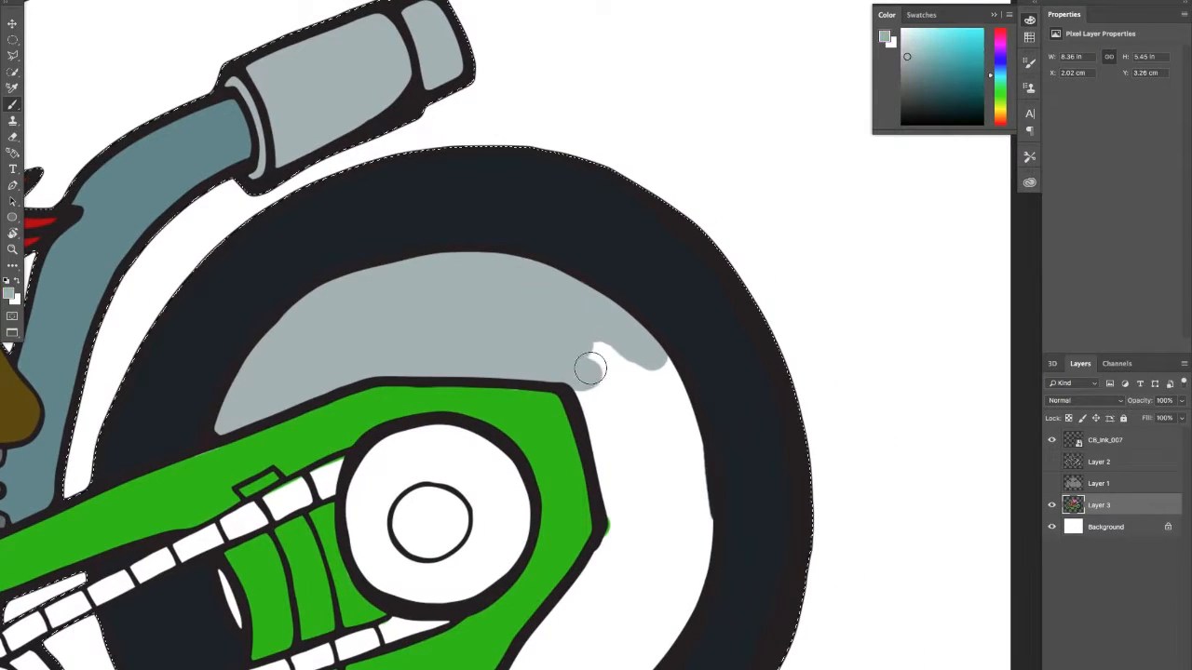
pyautogui.moveTo(590, 372)
pyautogui.mouseDown()
pyautogui.moveTo(621, 452)
pyautogui.moveTo(607, 430)
pyautogui.mouseUp()
pyautogui.moveTo(587, 376)
pyautogui.mouseDown()
pyautogui.moveTo(635, 535)
pyautogui.moveTo(608, 441)
pyautogui.moveTo(622, 560)
pyautogui.moveTo(625, 523)
pyautogui.moveTo(660, 502)
pyautogui.moveTo(682, 510)
pyautogui.moveTo(687, 582)
pyautogui.moveTo(698, 491)
pyautogui.moveTo(695, 506)
pyautogui.moveTo(675, 403)
pyautogui.moveTo(677, 413)
pyautogui.moveTo(662, 378)
pyautogui.moveTo(604, 348)
pyautogui.moveTo(597, 385)
pyautogui.moveTo(652, 395)
pyautogui.moveTo(633, 437)
pyautogui.moveTo(637, 468)
pyautogui.moveTo(687, 475)
pyautogui.mouseUp()
pyautogui.moveTo(621, 549)
pyautogui.mouseDown()
pyautogui.moveTo(605, 429)
pyautogui.moveTo(620, 348)
pyautogui.mouseUp()
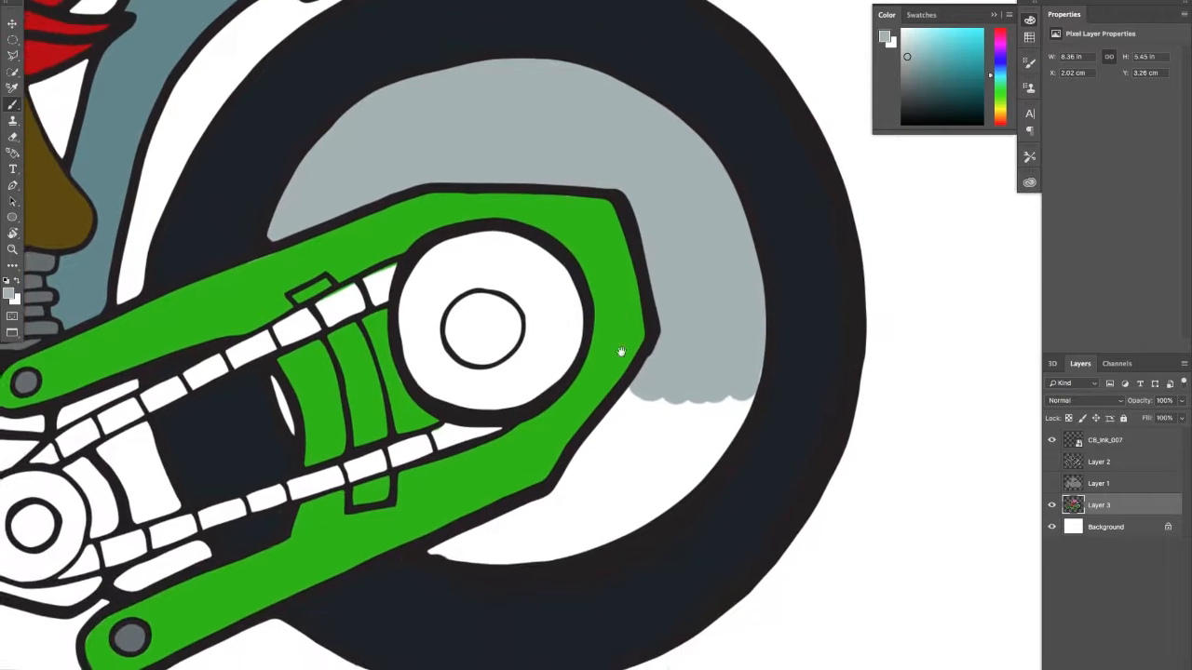
pyautogui.moveTo(630, 434)
pyautogui.mouseDown()
pyautogui.moveTo(573, 485)
pyautogui.moveTo(652, 385)
pyautogui.moveTo(597, 438)
pyautogui.moveTo(549, 514)
pyautogui.moveTo(436, 557)
pyautogui.moveTo(520, 555)
pyautogui.moveTo(514, 520)
pyautogui.moveTo(516, 560)
pyautogui.moveTo(656, 495)
pyautogui.moveTo(642, 506)
pyautogui.moveTo(649, 514)
pyautogui.moveTo(690, 477)
pyautogui.moveTo(754, 367)
pyautogui.moveTo(727, 396)
pyautogui.moveTo(719, 383)
pyautogui.moveTo(670, 448)
pyautogui.moveTo(591, 497)
pyautogui.mouseUp()
# Step: Touch up the rear tyre's inner edge in near-black blue and paint the thin sliver between the chain runs light grey
pyautogui.keyDown('alt'); pyautogui.click(798, 380); pyautogui.keyUp('alt')
pyautogui.click(777, 372)
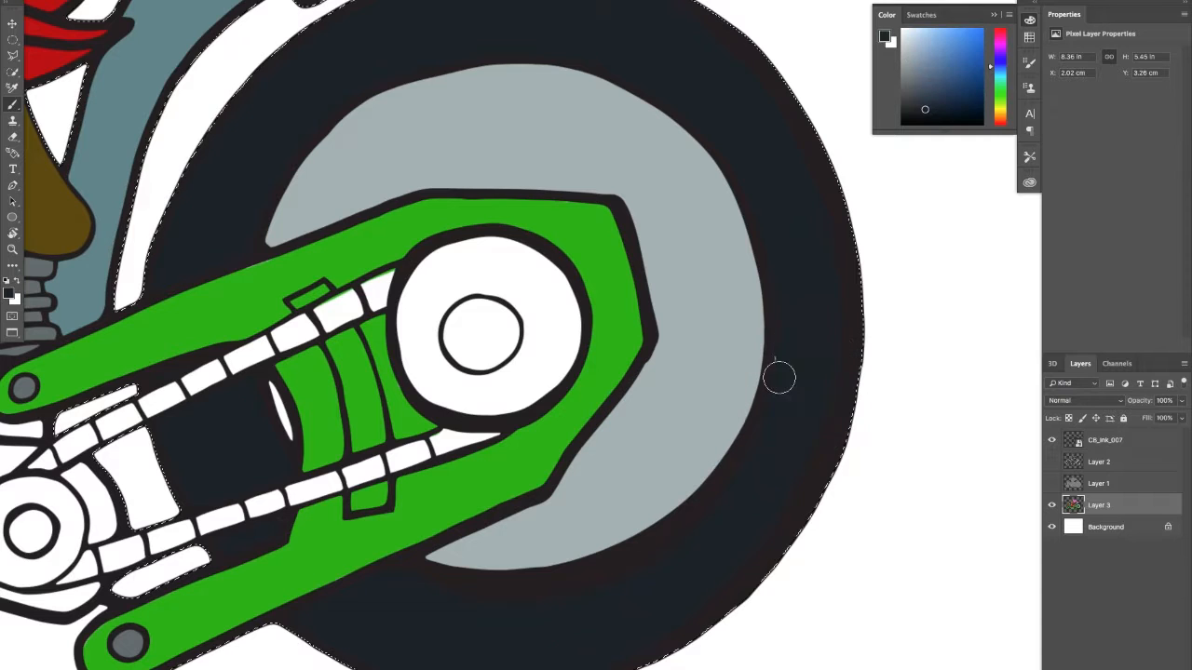
pyautogui.keyDown('alt'); pyautogui.click(733, 425); pyautogui.keyUp('alt')
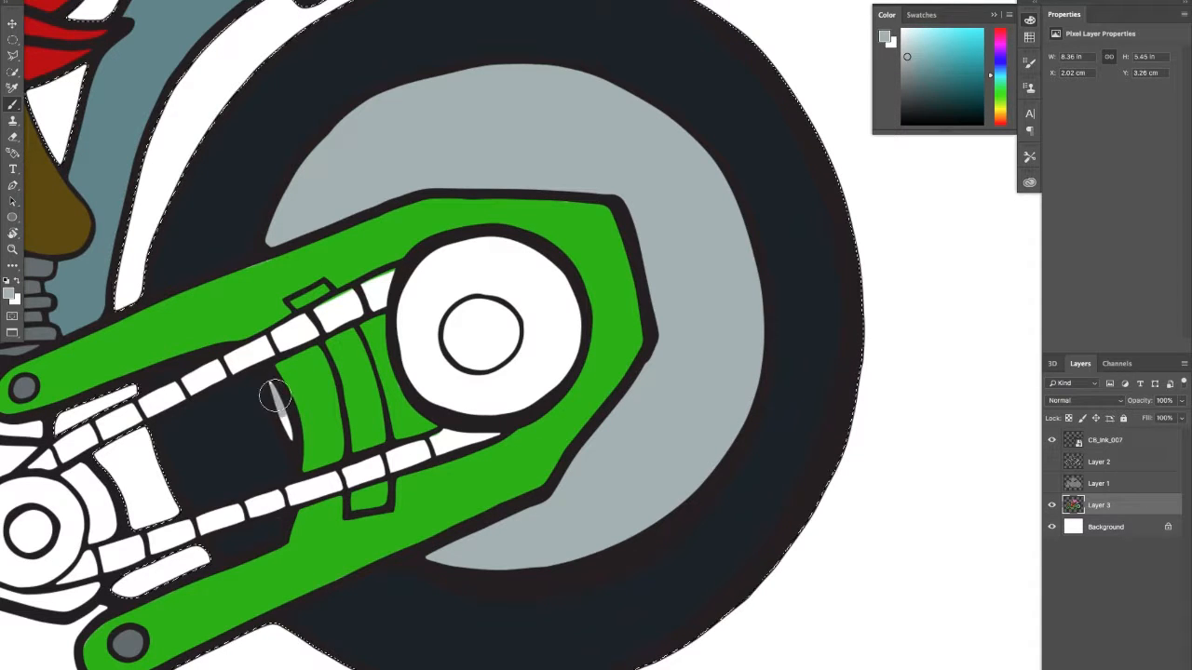
# Step: Sample the engine fins' mid grey and paint the engine cover on both sides of the front sprocket
pyautogui.hscroll(-10, 500, 311)
pyautogui.scroll(-2, 500, 311)
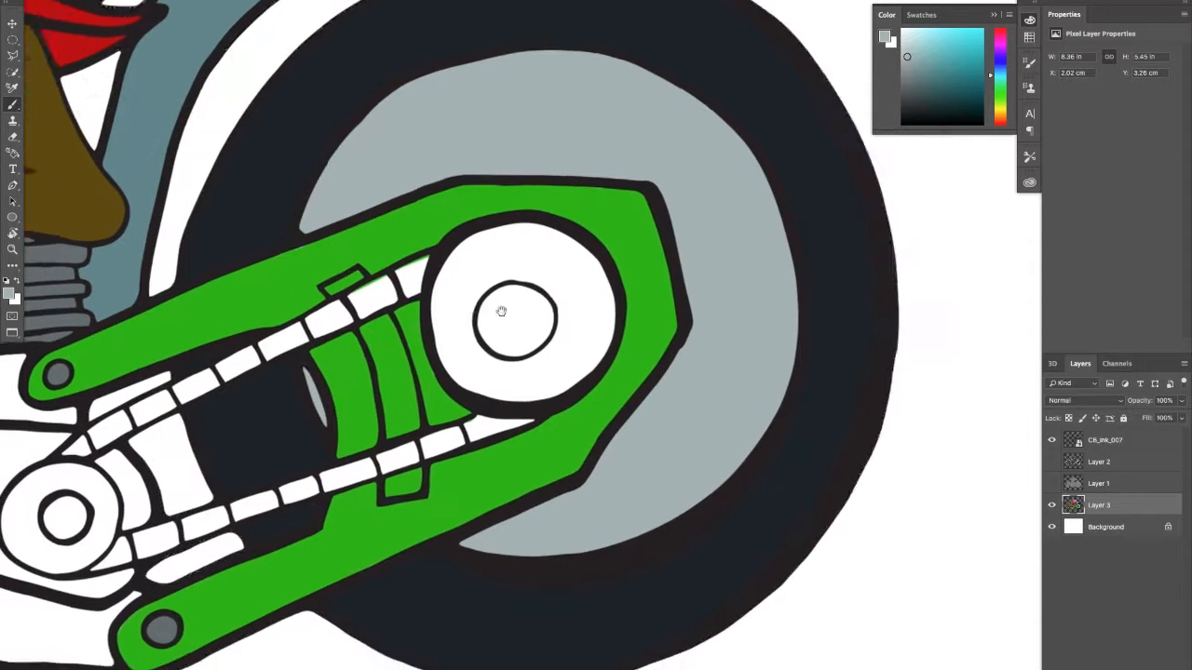
pyautogui.hscroll(-3, 493, 342)
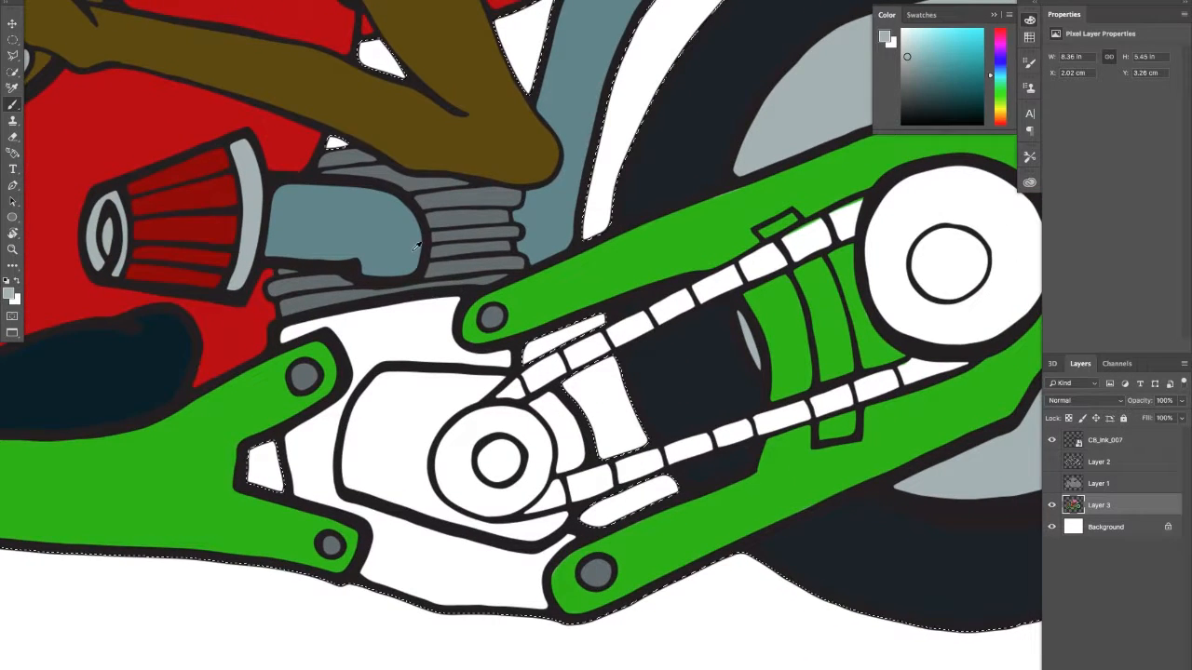
pyautogui.keyDown('alt'); pyautogui.click(475, 228); pyautogui.keyUp('alt')
pyautogui.moveTo(445, 383)
pyautogui.mouseDown()
pyautogui.moveTo(500, 381)
pyautogui.moveTo(460, 399)
pyautogui.moveTo(472, 381)
pyautogui.moveTo(402, 382)
pyautogui.moveTo(357, 410)
pyautogui.moveTo(376, 401)
pyautogui.moveTo(348, 475)
pyautogui.moveTo(385, 475)
pyautogui.moveTo(391, 406)
pyautogui.moveTo(389, 481)
pyautogui.mouseUp()
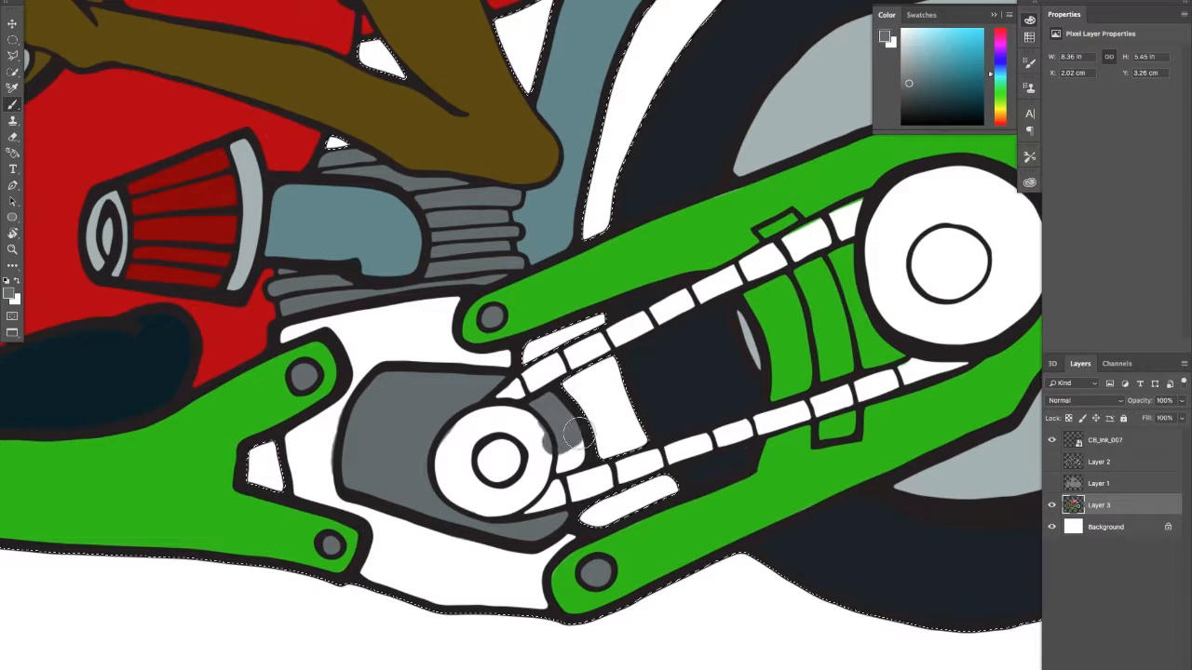
# Step: Sample the swingarm's green and paint the front sprocket
pyautogui.keyDown('alt'); pyautogui.click(680, 535); pyautogui.keyUp('alt')
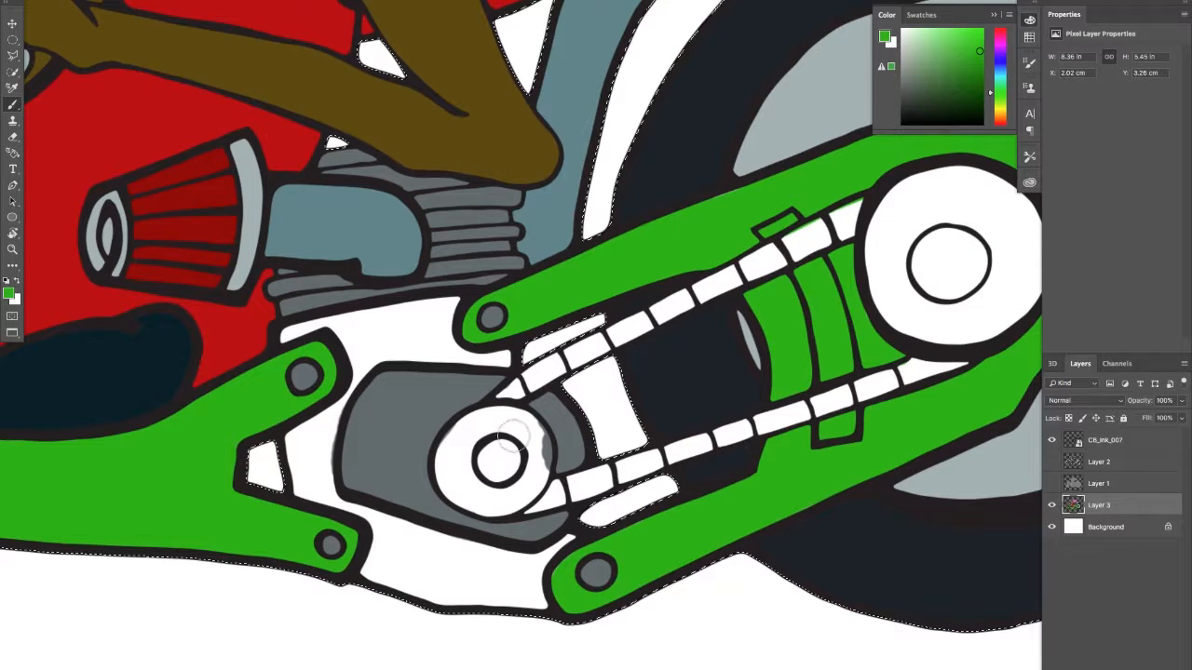
pyautogui.moveTo(532, 428)
pyautogui.mouseDown()
pyautogui.moveTo(502, 477)
pyautogui.moveTo(529, 445)
pyautogui.mouseUp()
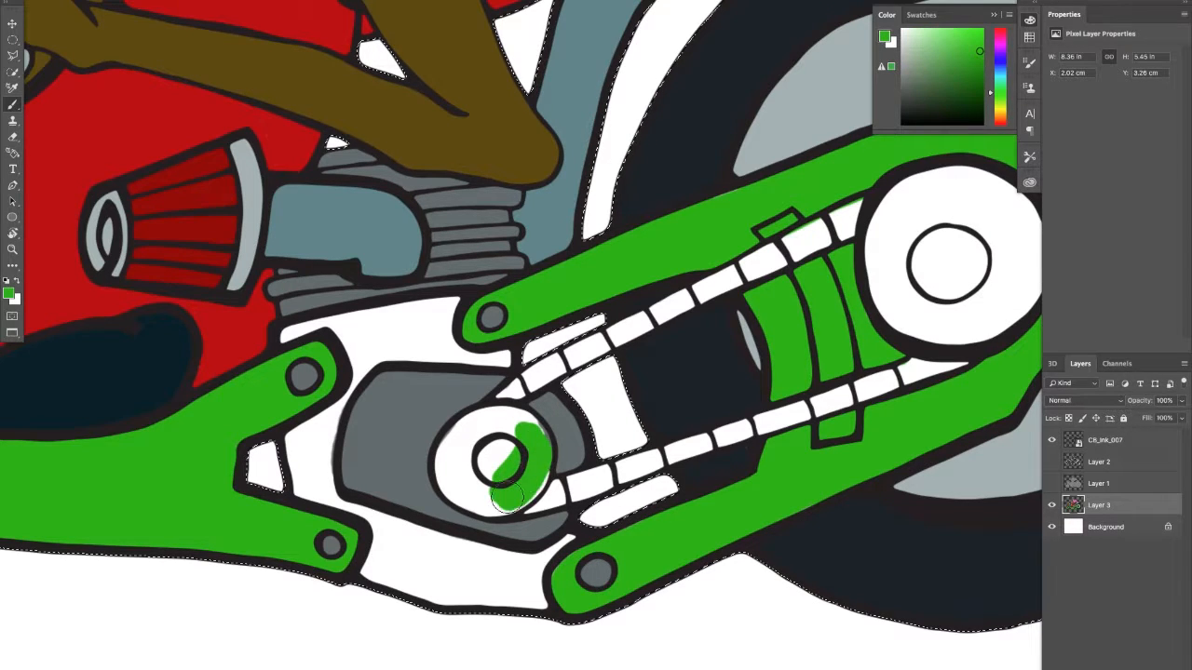
pyautogui.moveTo(522, 488)
pyautogui.mouseDown()
pyautogui.moveTo(470, 494)
pyautogui.moveTo(509, 497)
pyautogui.moveTo(482, 499)
pyautogui.moveTo(451, 476)
pyautogui.moveTo(478, 432)
pyautogui.moveTo(451, 451)
pyautogui.mouseUp()
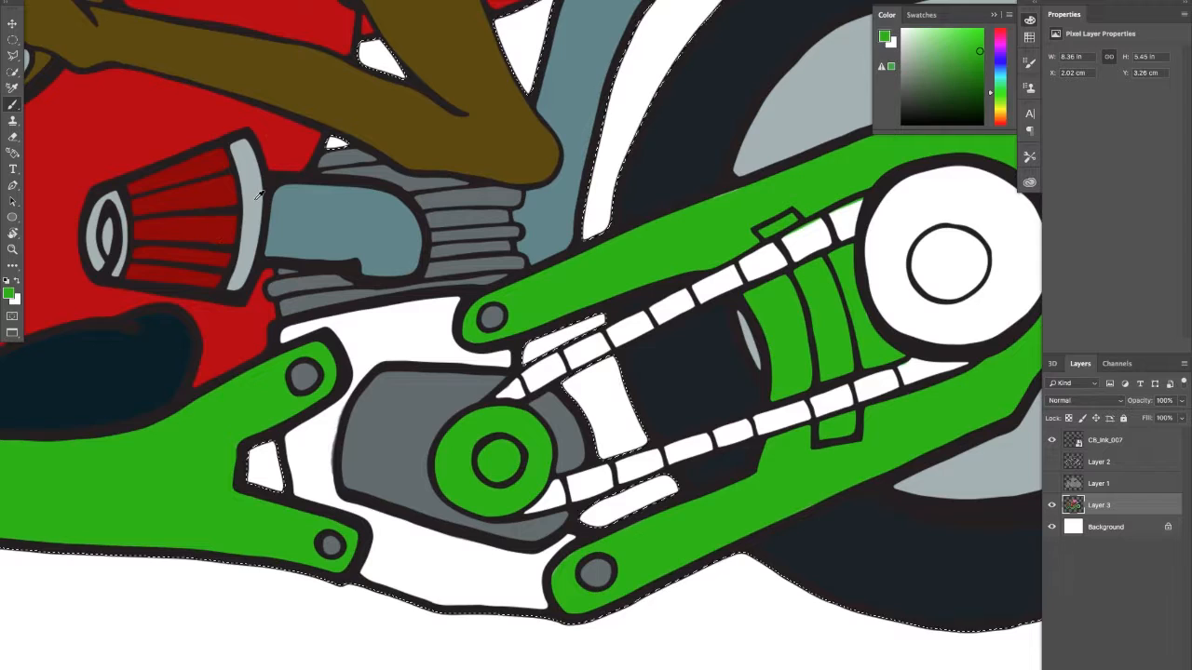
# Step: Sample the air filter rim's light grey and paint the engine casing above, in front of and below the mid-grey cover
pyautogui.keyDown('alt'); pyautogui.click(249, 238); pyautogui.keyUp('alt')
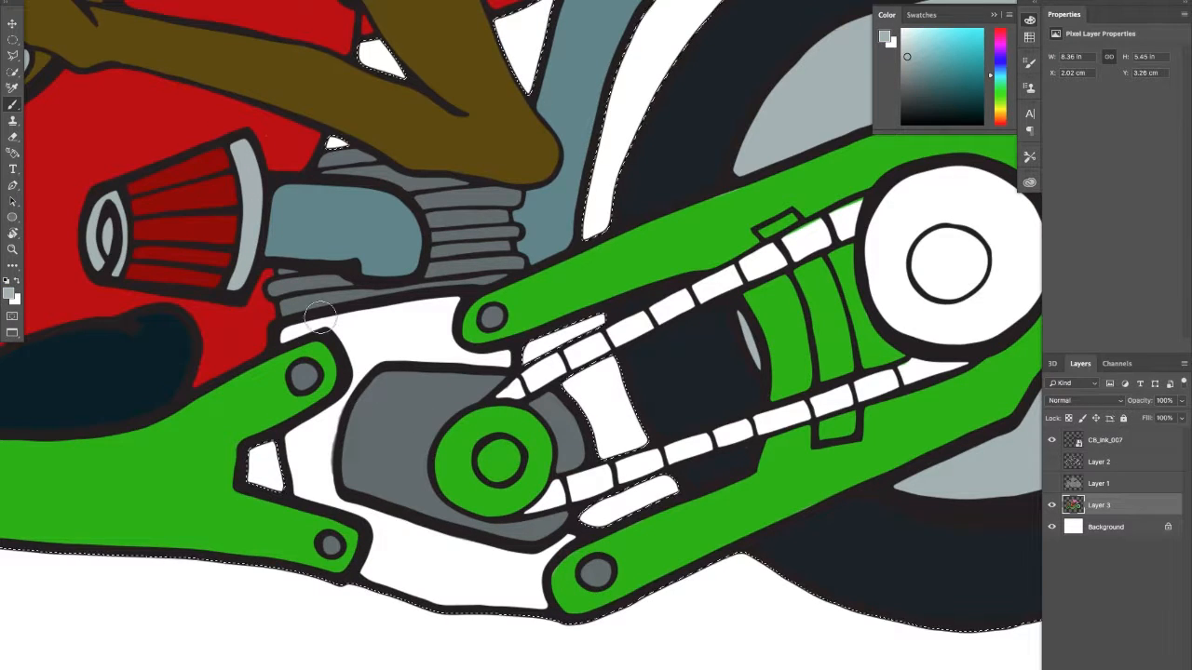
pyautogui.moveTo(377, 323); pyautogui.dragTo(354, 324)
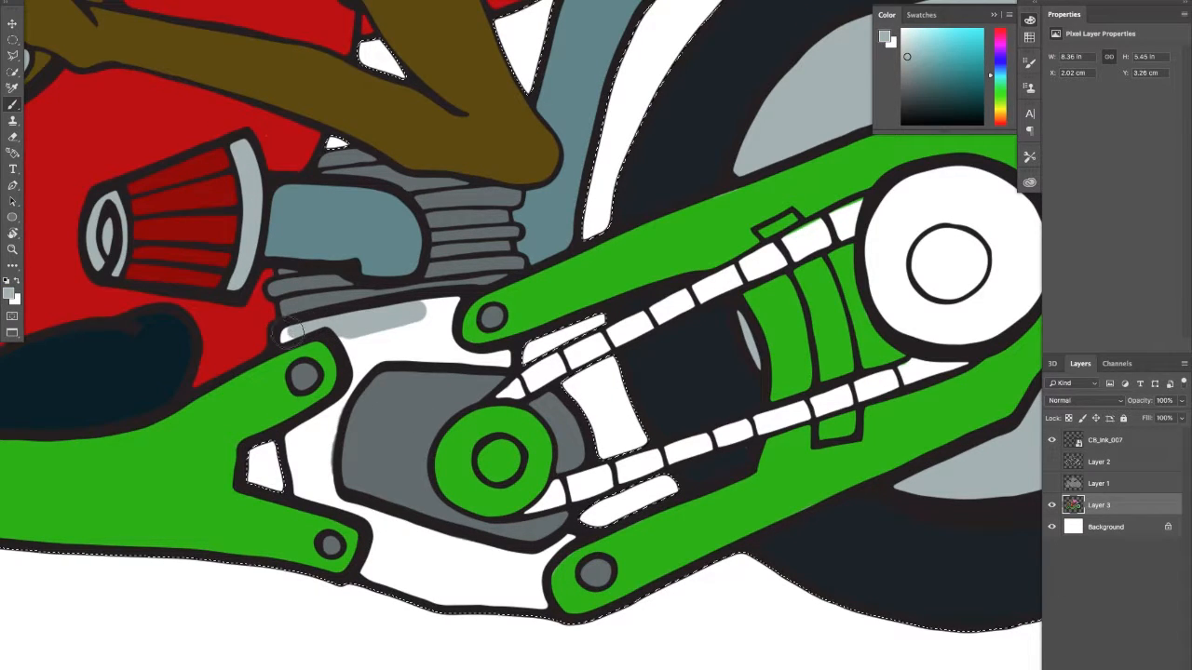
pyautogui.moveTo(447, 308)
pyautogui.mouseDown()
pyautogui.moveTo(434, 340)
pyautogui.moveTo(439, 332)
pyautogui.moveTo(370, 335)
pyautogui.moveTo(423, 347)
pyautogui.mouseUp()
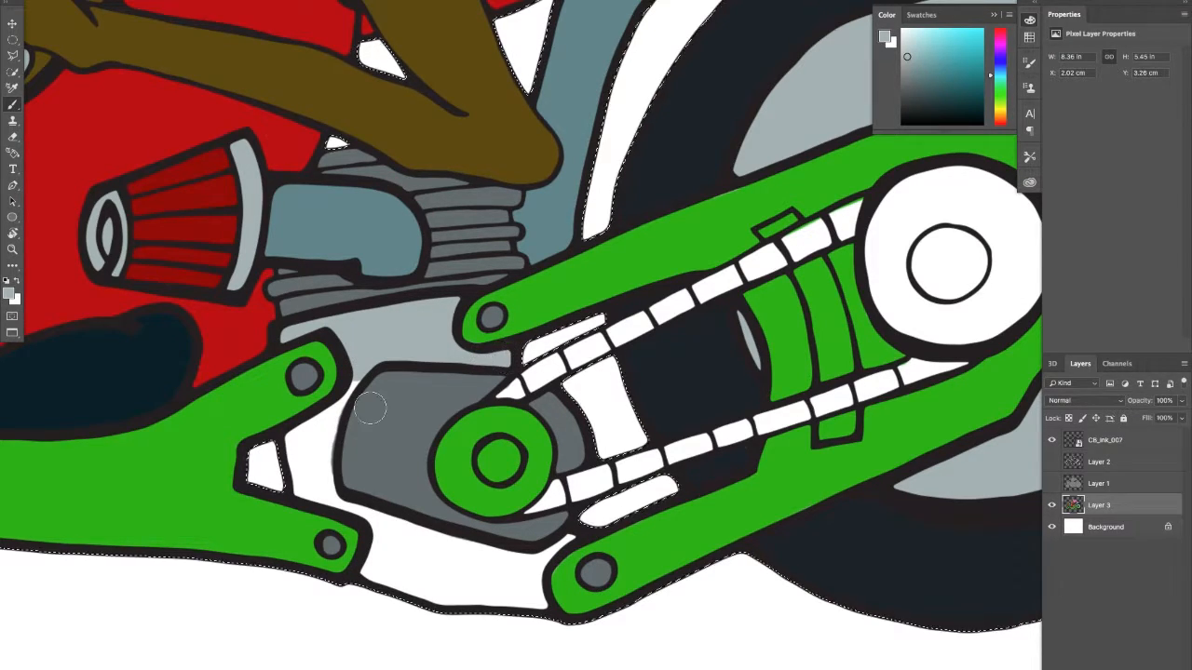
pyautogui.moveTo(346, 402)
pyautogui.mouseDown()
pyautogui.moveTo(314, 433)
pyautogui.moveTo(317, 491)
pyautogui.moveTo(380, 527)
pyautogui.moveTo(384, 582)
pyautogui.moveTo(415, 603)
pyautogui.mouseUp()
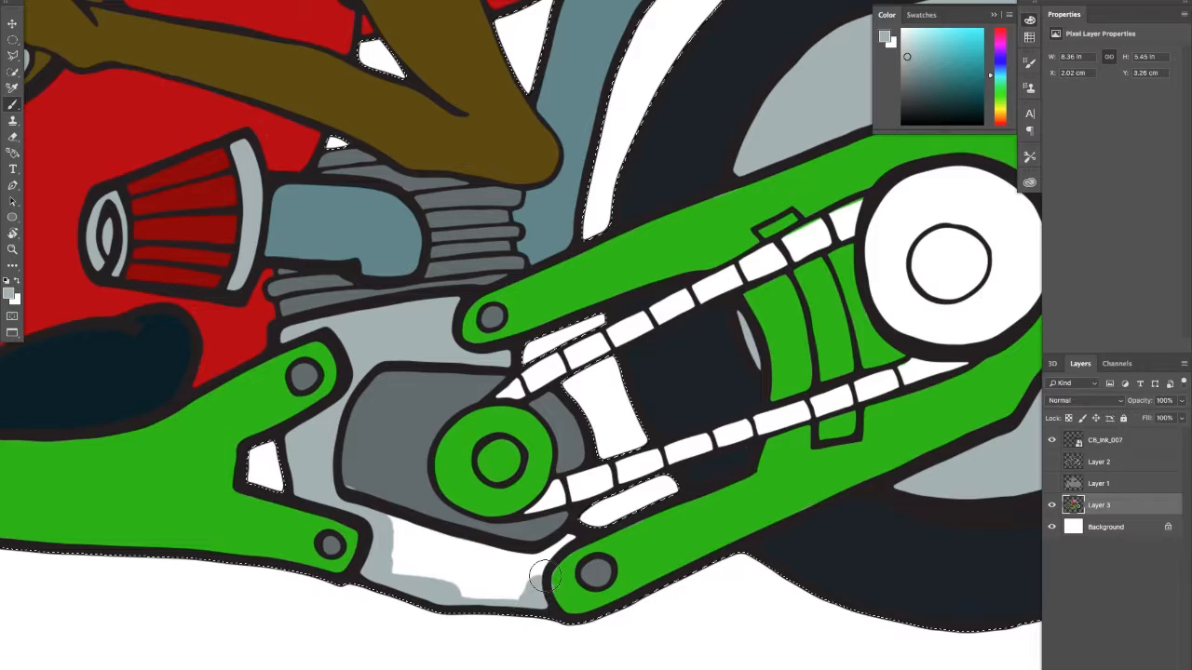
pyautogui.moveTo(540, 559)
pyautogui.mouseDown()
pyautogui.moveTo(518, 570)
pyautogui.moveTo(377, 524)
pyautogui.moveTo(485, 593)
pyautogui.mouseUp()
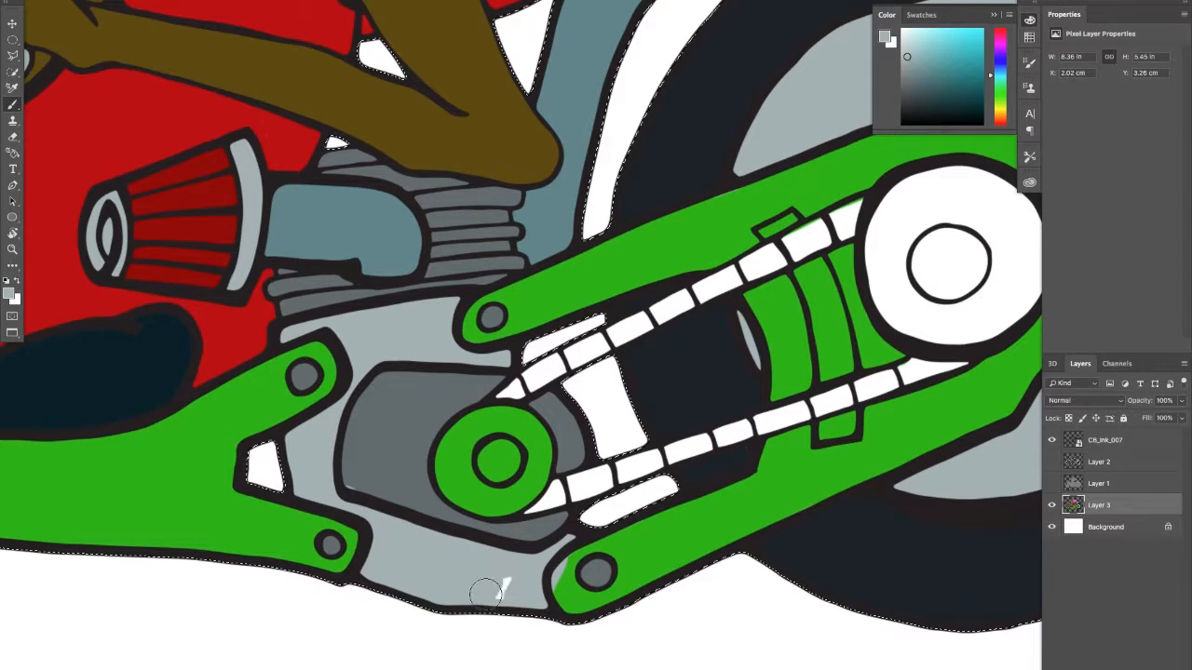
# Step: Touch up the edges of the engine cover, lower swingarm pivot and casing in their own colours and paint the front sprocket's centre light grey
pyautogui.keyDown('alt'); pyautogui.click(392, 476); pyautogui.keyUp('alt')
pyautogui.moveTo(350, 479); pyautogui.dragTo(356, 483)
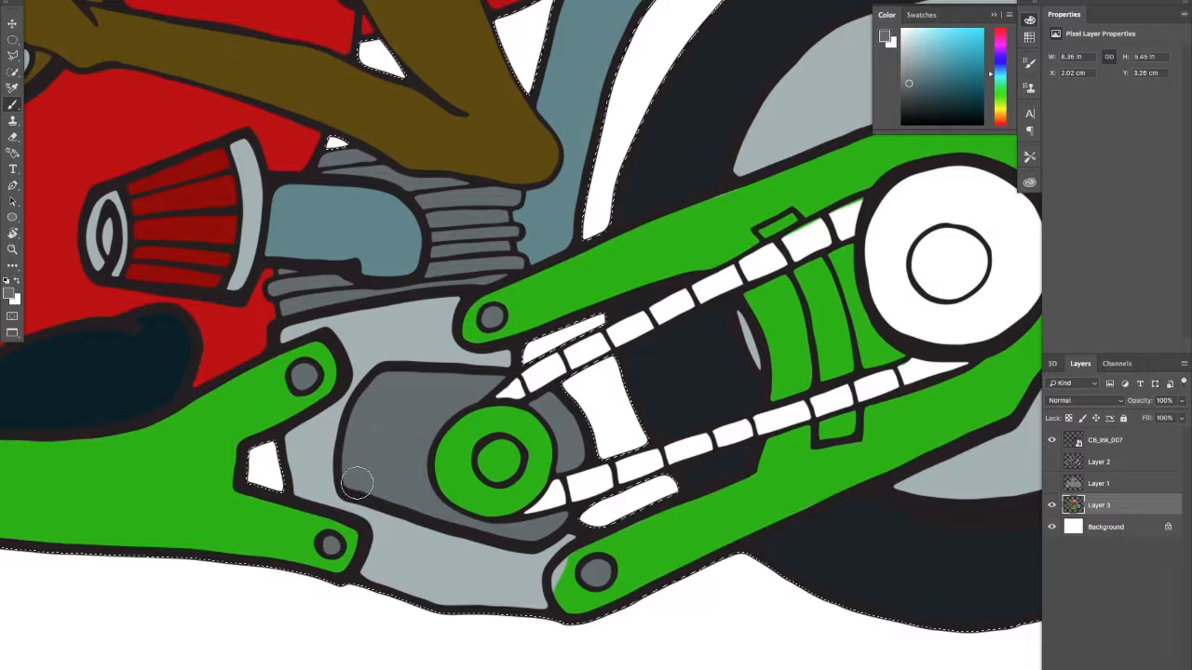
pyautogui.keyDown('alt'); pyautogui.click(570, 593); pyautogui.keyUp('alt')
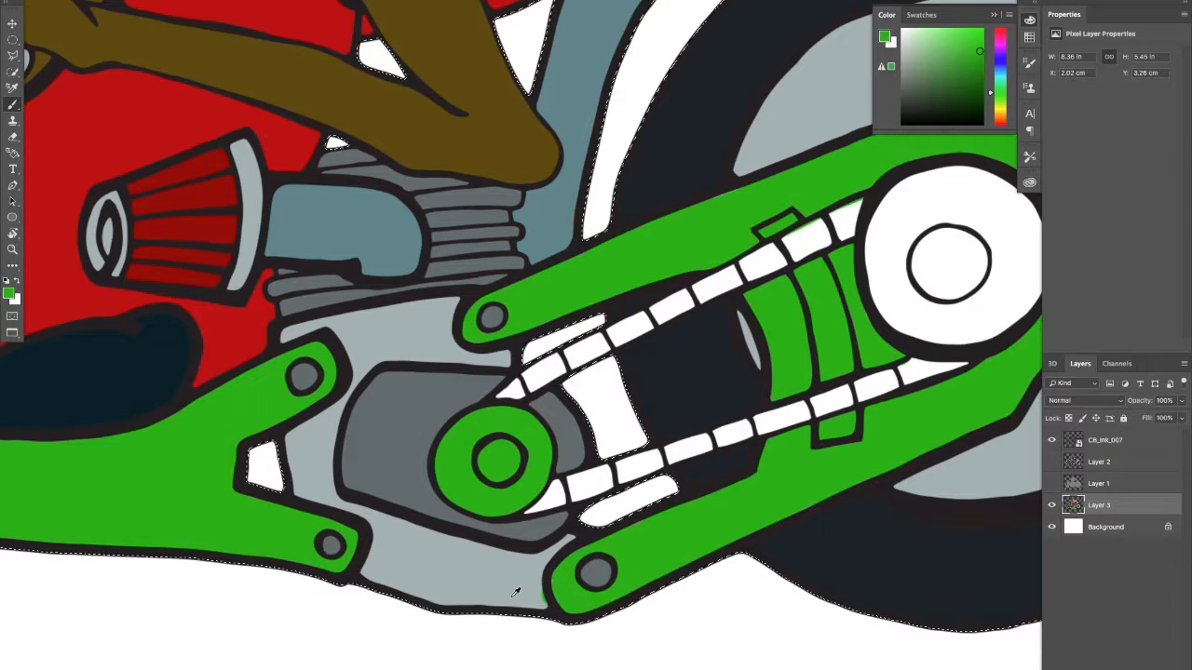
pyautogui.keyDown('alt'); pyautogui.click(533, 603); pyautogui.keyUp('alt')
pyautogui.click(500, 456)
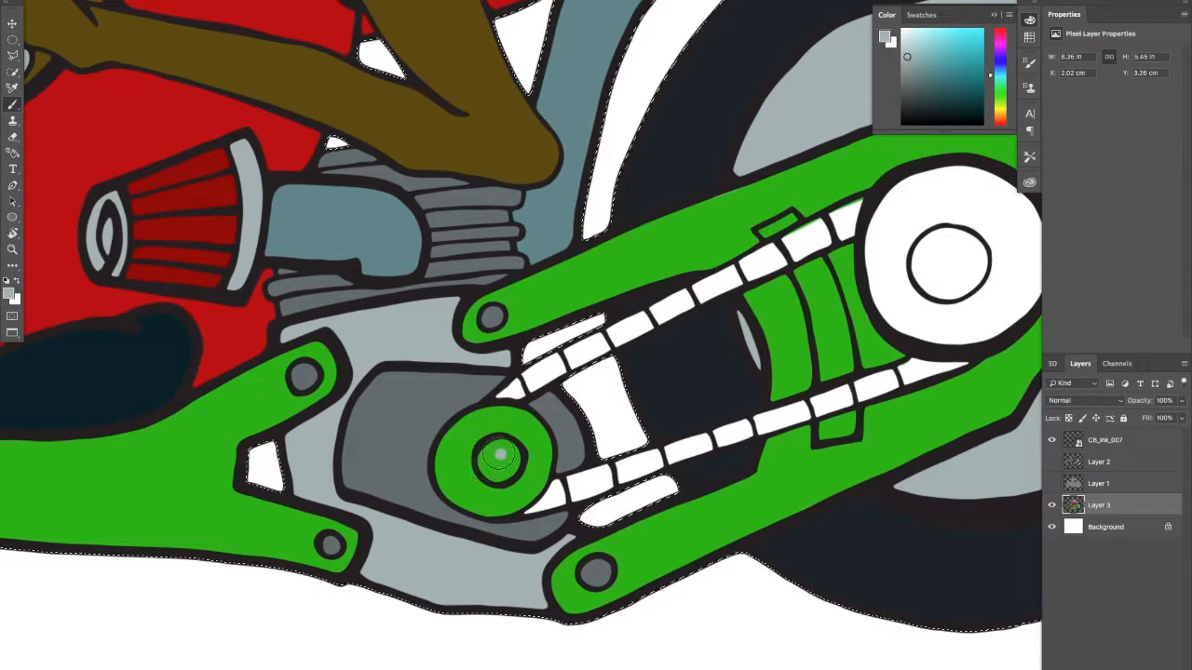
# Step: Paint the rear hub disc light grey and its centre circle in the engine cover's mid grey
pyautogui.moveTo(564, 439); pyautogui.dragTo(420, 489)
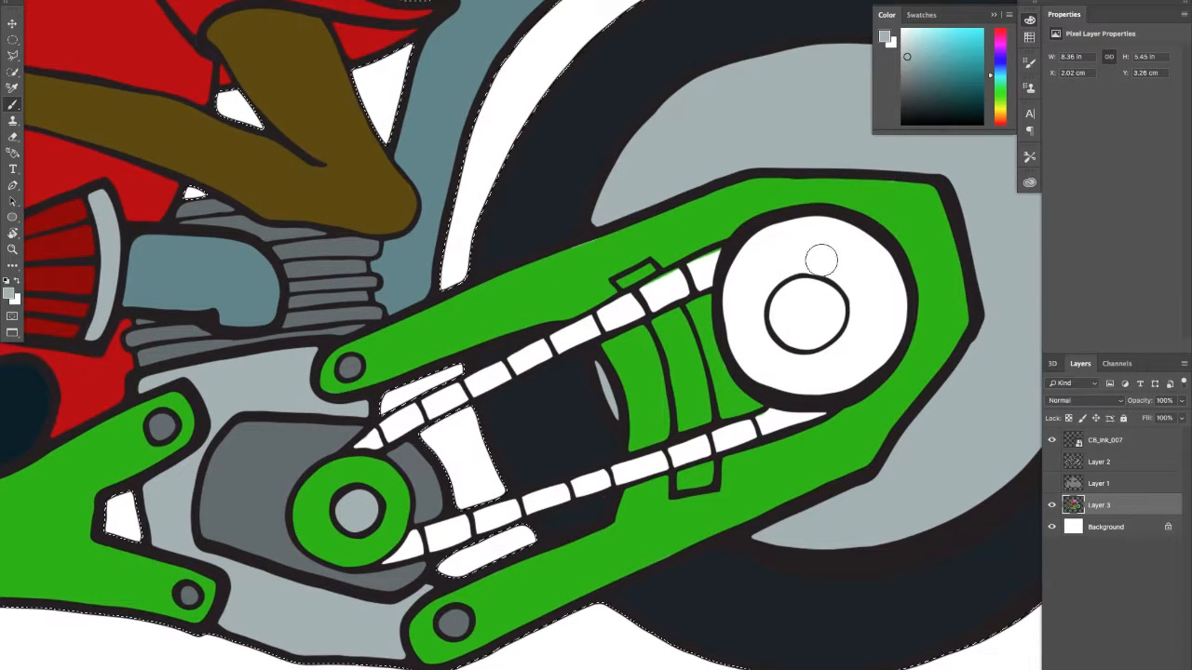
pyautogui.click(792, 306)
pyautogui.moveTo(792, 305)
pyautogui.mouseDown()
pyautogui.moveTo(808, 312)
pyautogui.moveTo(772, 252)
pyautogui.moveTo(731, 321)
pyautogui.moveTo(778, 371)
pyautogui.moveTo(810, 331)
pyautogui.moveTo(806, 372)
pyautogui.moveTo(838, 377)
pyautogui.moveTo(879, 326)
pyautogui.moveTo(865, 353)
pyautogui.mouseUp()
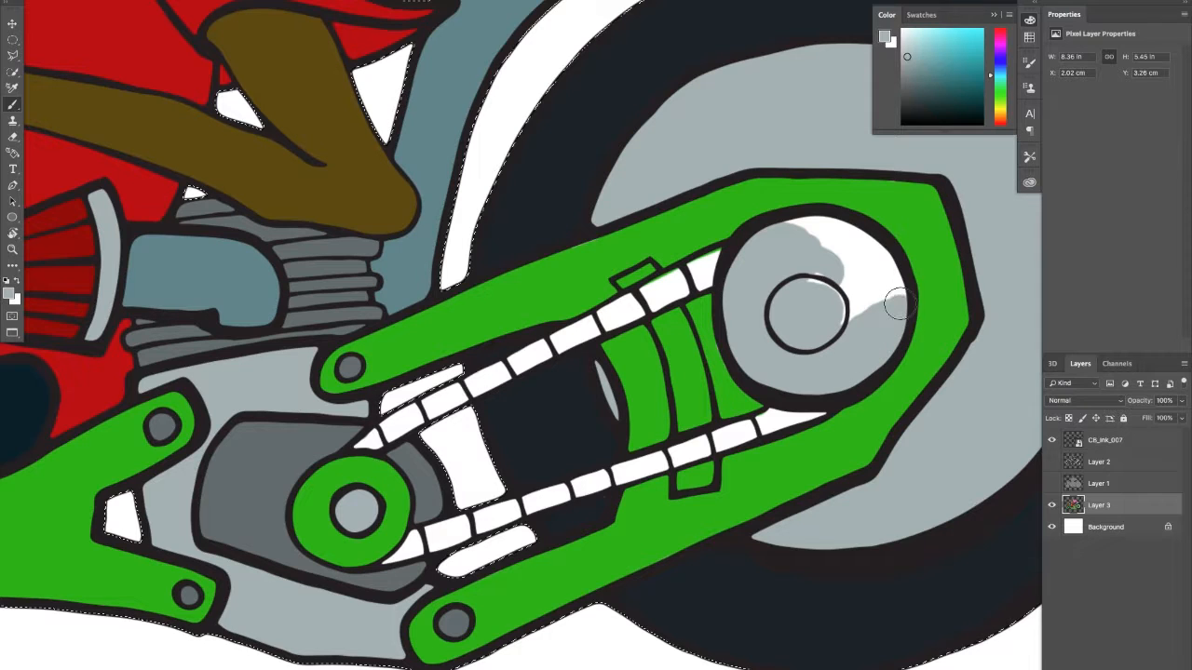
pyautogui.moveTo(897, 303); pyautogui.dragTo(854, 235)
pyautogui.moveTo(794, 284)
pyautogui.mouseDown()
pyautogui.moveTo(838, 301)
pyautogui.moveTo(797, 332)
pyautogui.mouseUp()
pyautogui.keyDown('alt'); pyautogui.click(361, 432); pyautogui.keyUp('alt')
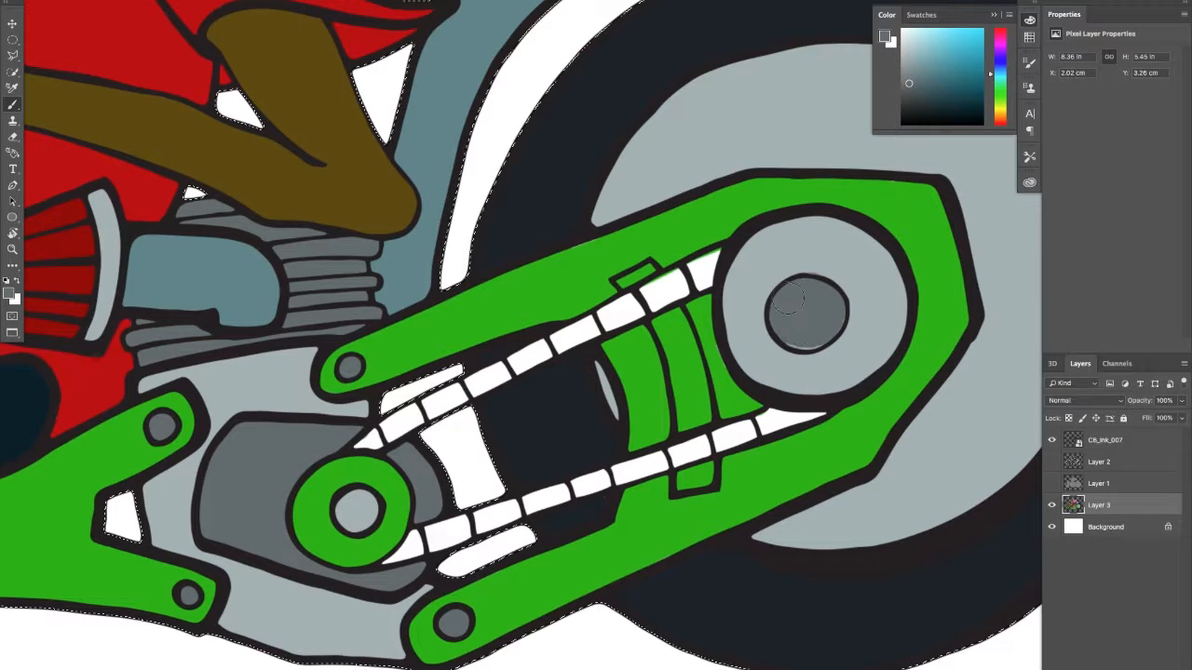
# Step: Touch up the rear hub's centre circle in mid grey and the surrounding disc in light grey
pyautogui.keyDown('alt'); pyautogui.click(830, 269); pyautogui.keyUp('alt')
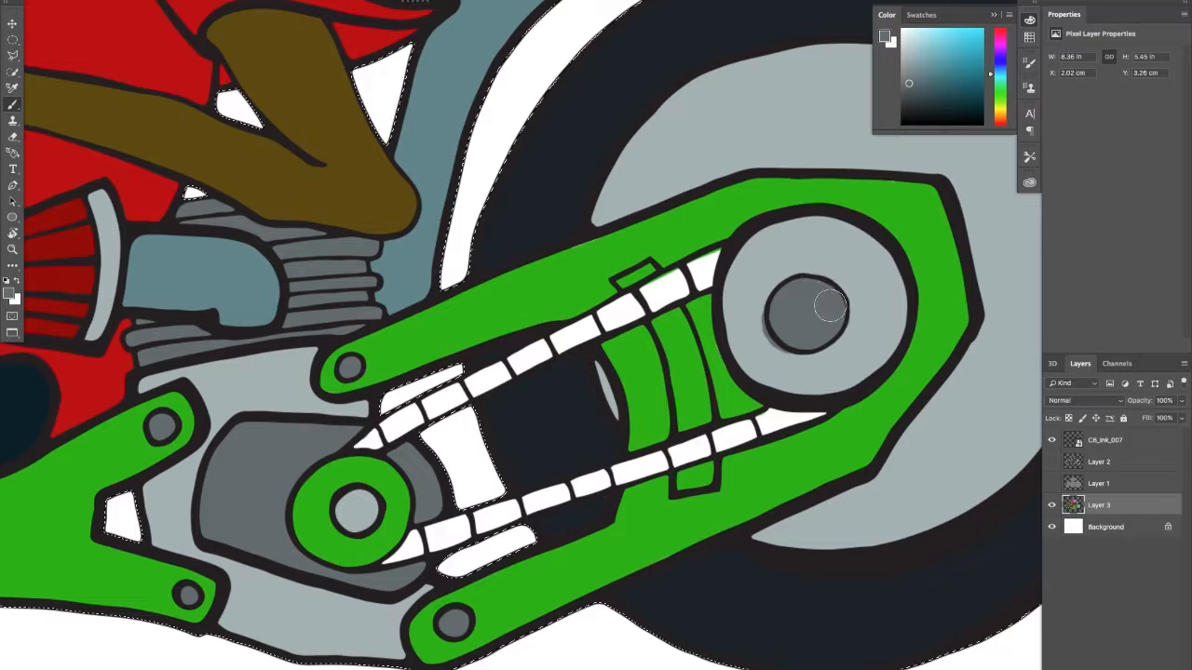
pyautogui.keyDown('alt'); pyautogui.click(764, 321); pyautogui.keyUp('alt')
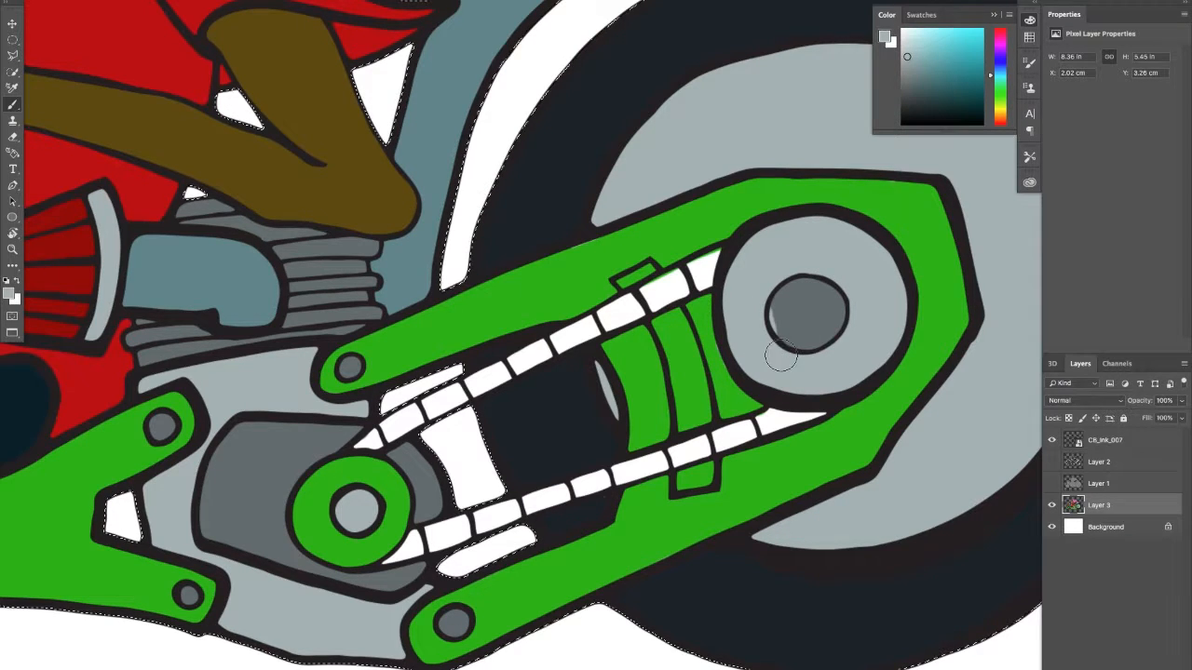
pyautogui.keyDown('alt'); pyautogui.click(788, 318); pyautogui.keyUp('alt')
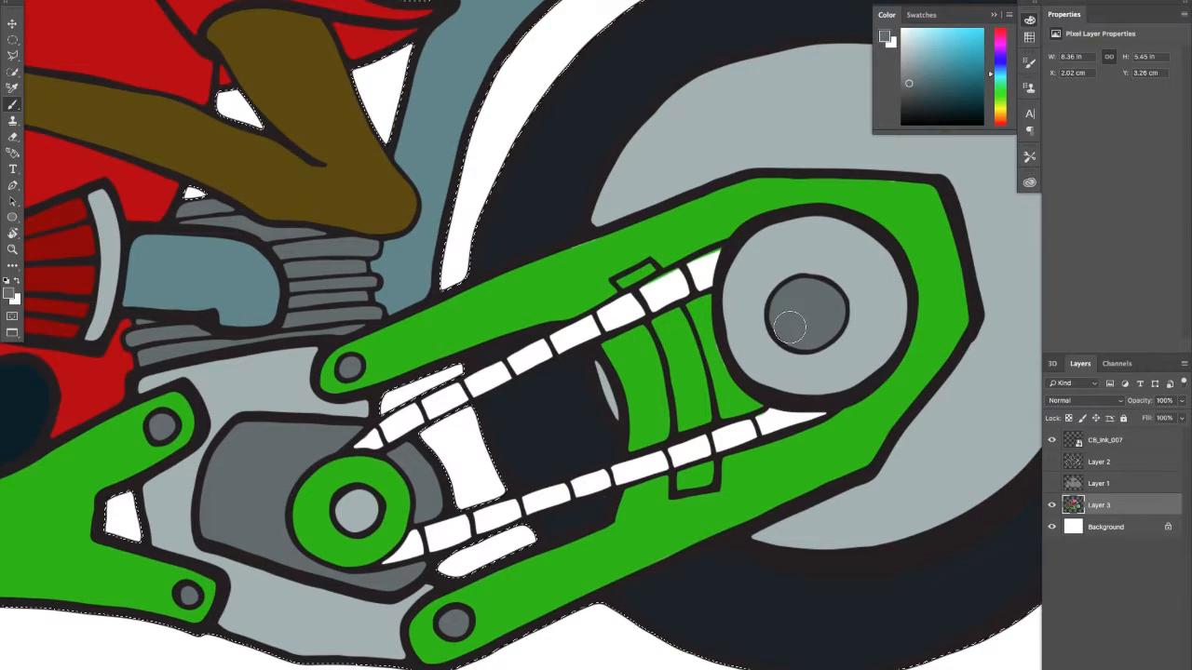
# Step: Paint the chain's upper run in a near-black green and clean up the adjoining bracket and sprocket in the swingarm's green
pyautogui.moveTo(992, 80); pyautogui.dragTo(1002, 53)
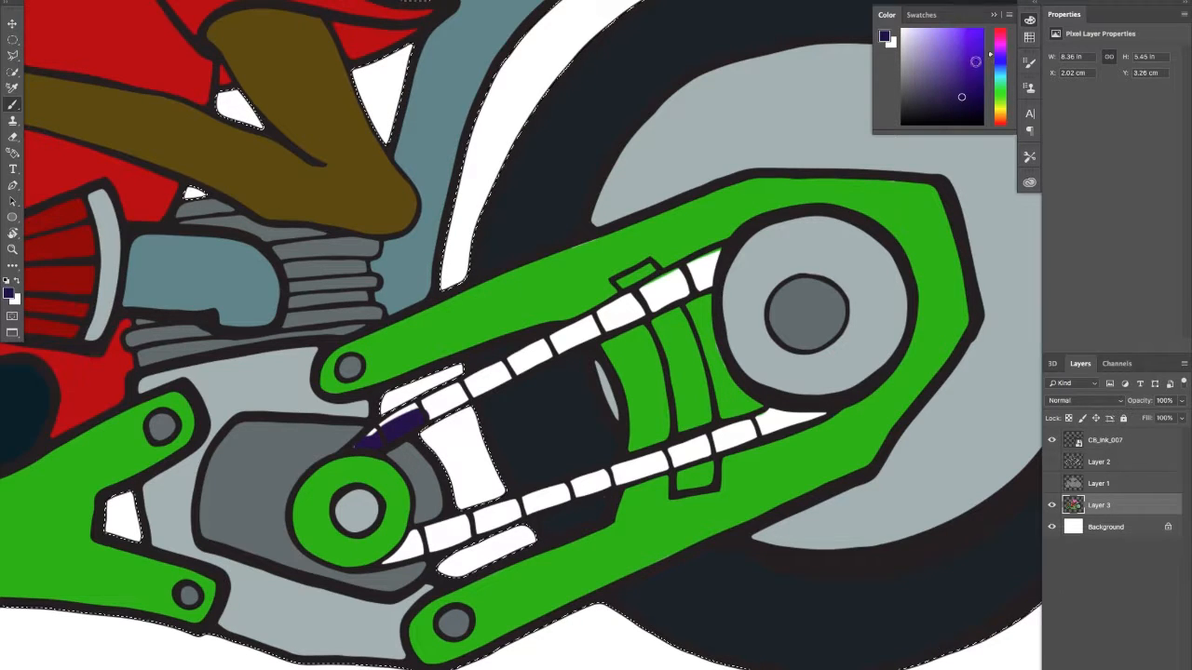
pyautogui.moveTo(997, 100); pyautogui.dragTo(999, 113)
pyautogui.click(963, 107)
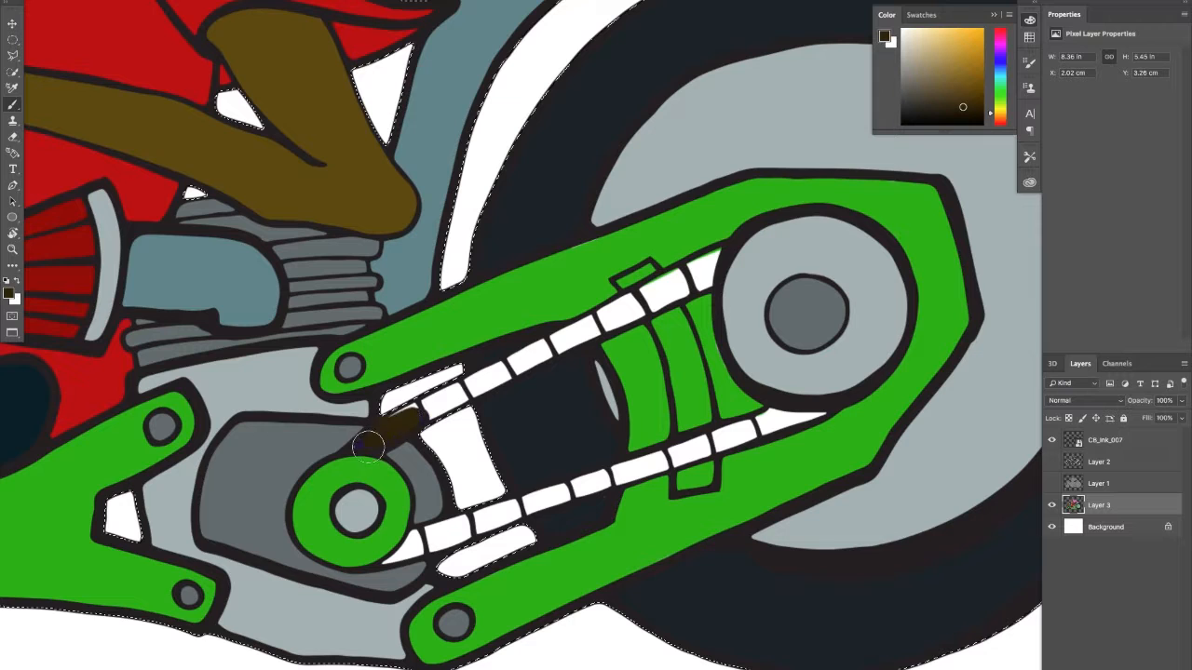
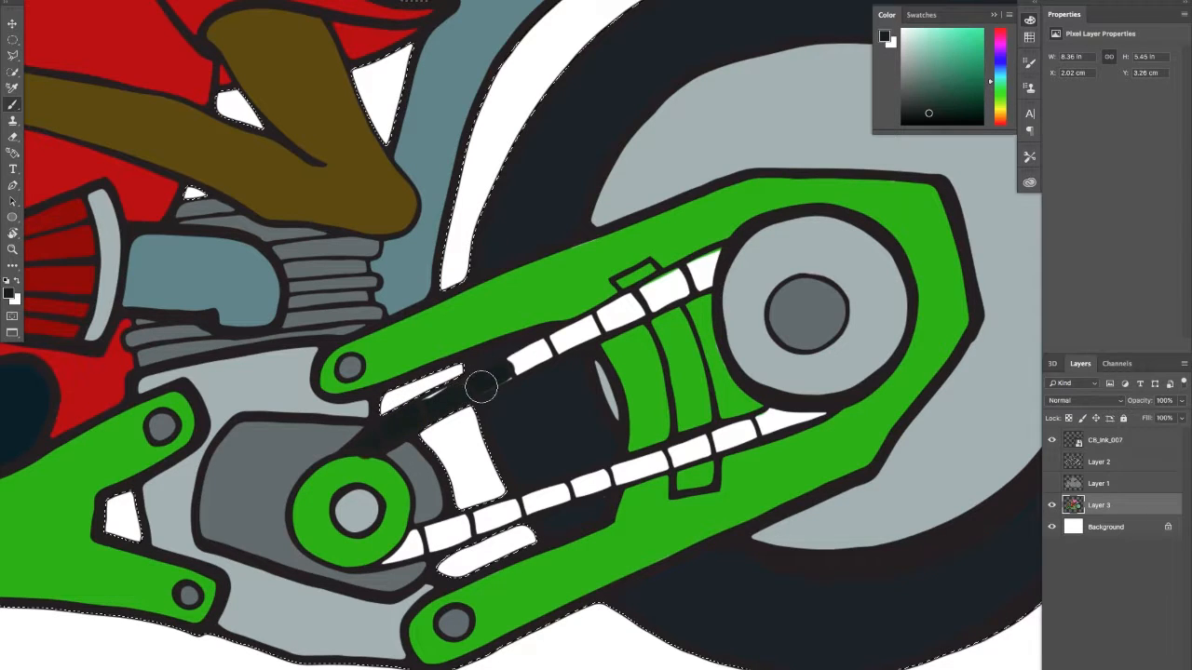
pyautogui.moveTo(492, 380)
pyautogui.mouseDown()
pyautogui.moveTo(628, 316)
pyautogui.moveTo(508, 368)
pyautogui.moveTo(619, 310)
pyautogui.moveTo(697, 283)
pyautogui.moveTo(719, 257)
pyautogui.moveTo(639, 294)
pyautogui.mouseUp()
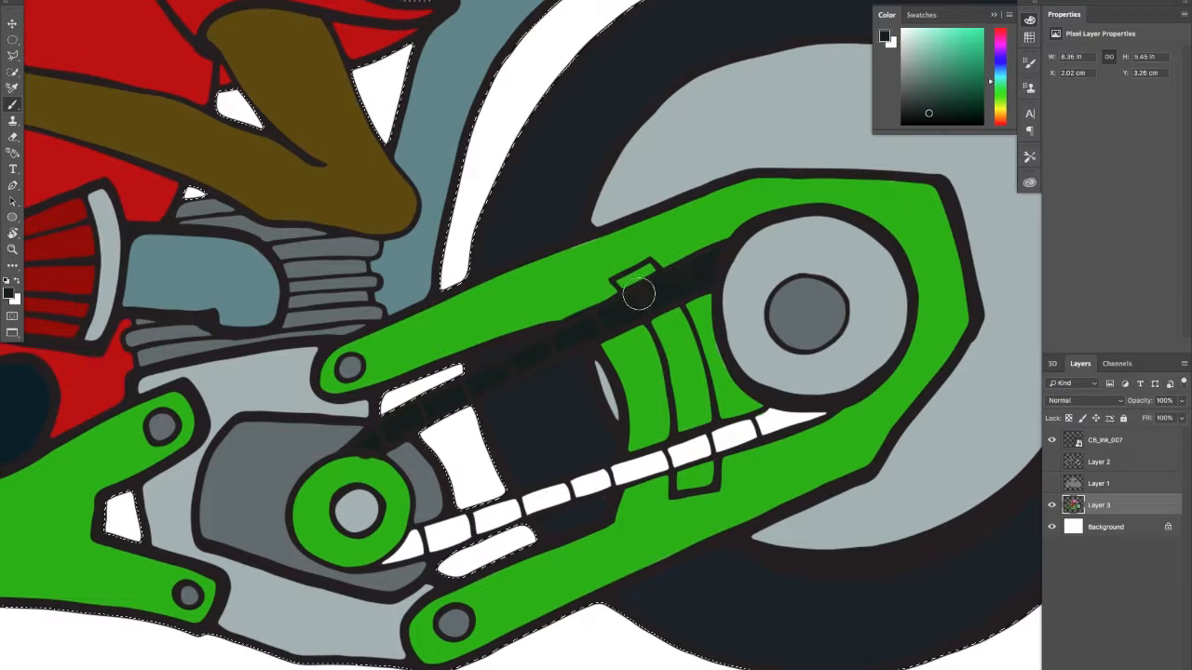
pyautogui.keyDown('alt'); pyautogui.click(352, 472); pyautogui.keyUp('alt')
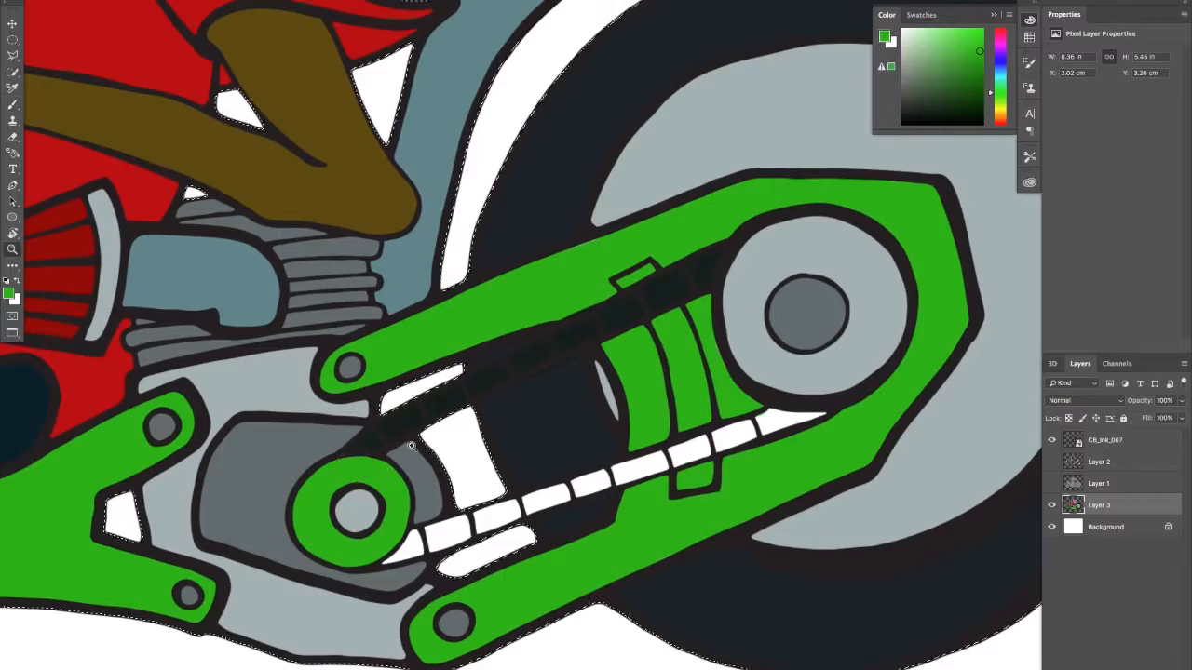
# Step: Sample the upper chain's near-black colour and paint the lower run of links from the front sprocket to the rear hub
pyautogui.scroll(3, 414, 449)
pyautogui.keyDown('alt'); pyautogui.click(438, 424); pyautogui.keyUp('alt')
pyautogui.moveTo(489, 370); pyautogui.dragTo(344, 209)
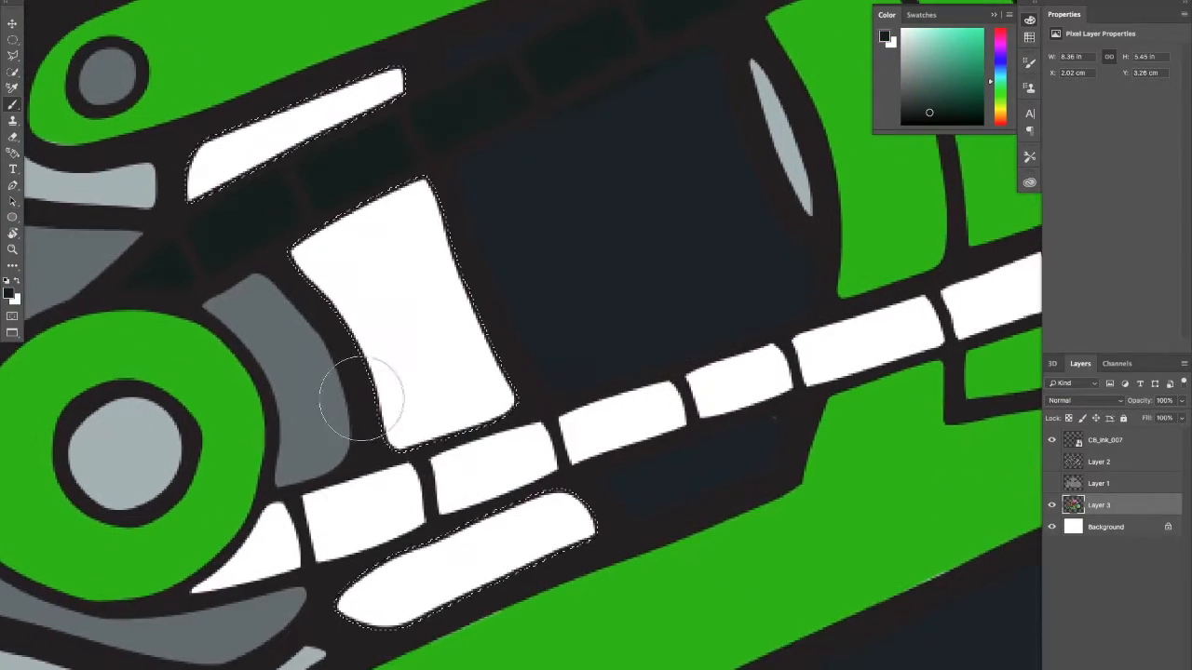
pyautogui.press('z')
pyautogui.moveTo(376, 487)
pyautogui.mouseDown()
pyautogui.moveTo(325, 500)
pyautogui.moveTo(333, 512)
pyautogui.moveTo(305, 512)
pyautogui.moveTo(268, 544)
pyautogui.moveTo(386, 491)
pyautogui.moveTo(340, 498)
pyautogui.mouseUp()
pyautogui.press('b')
pyautogui.moveTo(547, 441); pyautogui.dragTo(427, 468)
pyautogui.moveTo(528, 440); pyautogui.dragTo(333, 503)
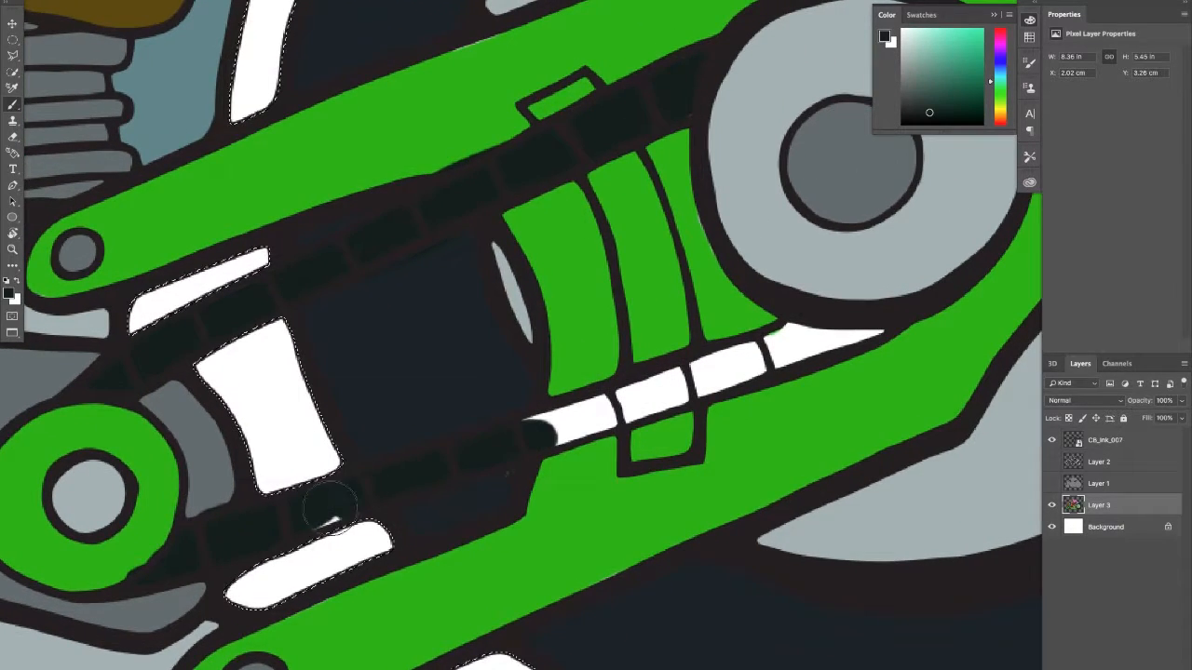
pyautogui.moveTo(577, 424)
pyautogui.mouseDown()
pyautogui.moveTo(521, 433)
pyautogui.moveTo(679, 391)
pyautogui.moveTo(727, 367)
pyautogui.moveTo(614, 400)
pyautogui.moveTo(801, 338)
pyautogui.moveTo(790, 333)
pyautogui.moveTo(869, 331)
pyautogui.moveTo(847, 337)
pyautogui.mouseUp()
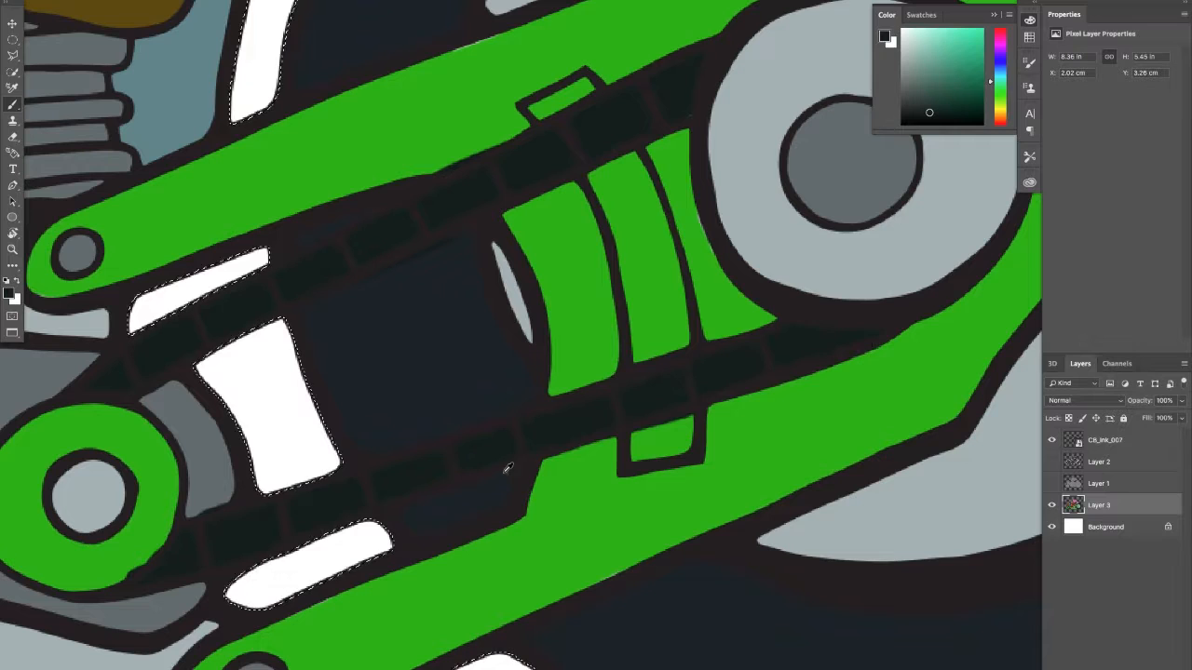
# Step: Touch up the tyre, front sprocket and engine cover along the lower chain in their own colours
pyautogui.keyDown('alt'); pyautogui.click(505, 474); pyautogui.keyUp('alt')
pyautogui.moveTo(314, 446); pyautogui.dragTo(434, 381)
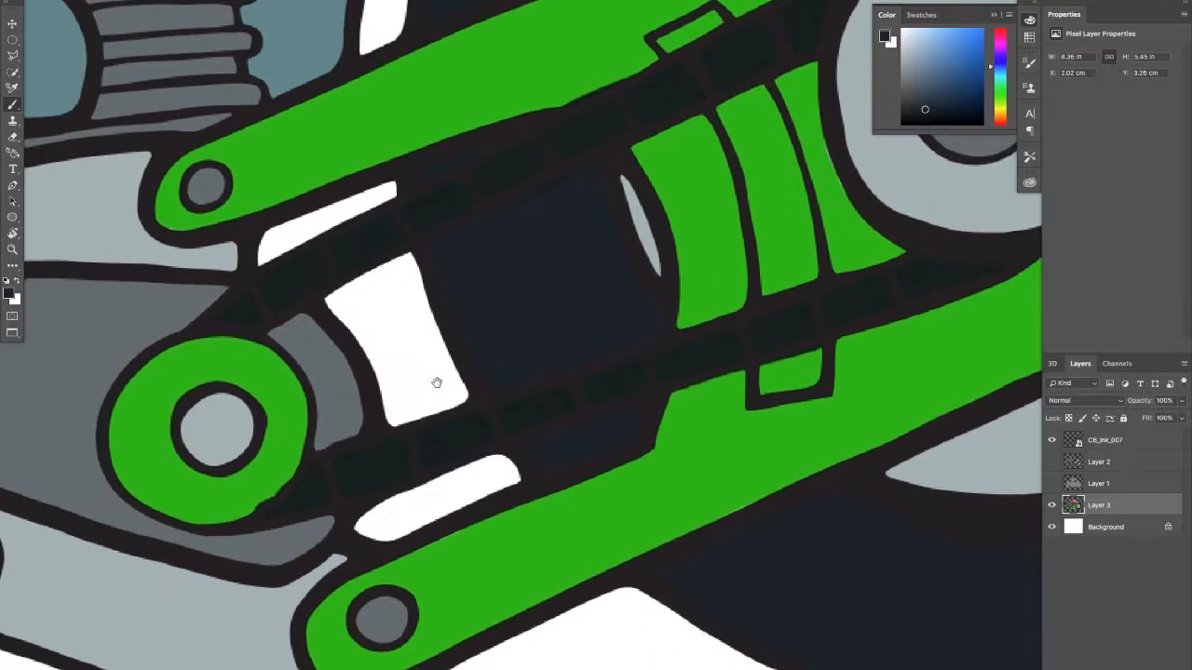
pyautogui.keyDown('alt'); pyautogui.click(250, 503); pyautogui.keyUp('alt')
pyautogui.keyDown('alt'); pyautogui.click(336, 424); pyautogui.keyUp('alt')
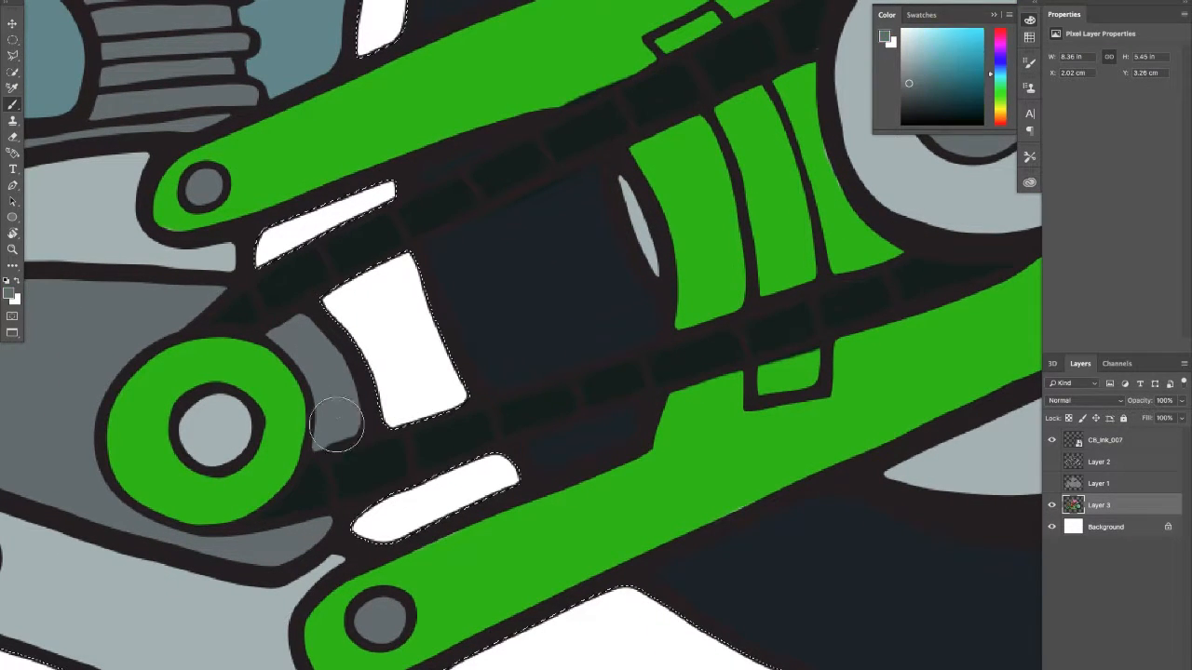
pyautogui.moveTo(429, 406); pyautogui.dragTo(353, 439)
# Step: Sample the blue of the rider's shorts and touch up their fill
pyautogui.press('z')
pyautogui.moveTo(505, 398)
pyautogui.mouseDown()
pyautogui.moveTo(457, 389)
pyautogui.moveTo(351, 402)
pyautogui.mouseUp()
pyautogui.press('b')
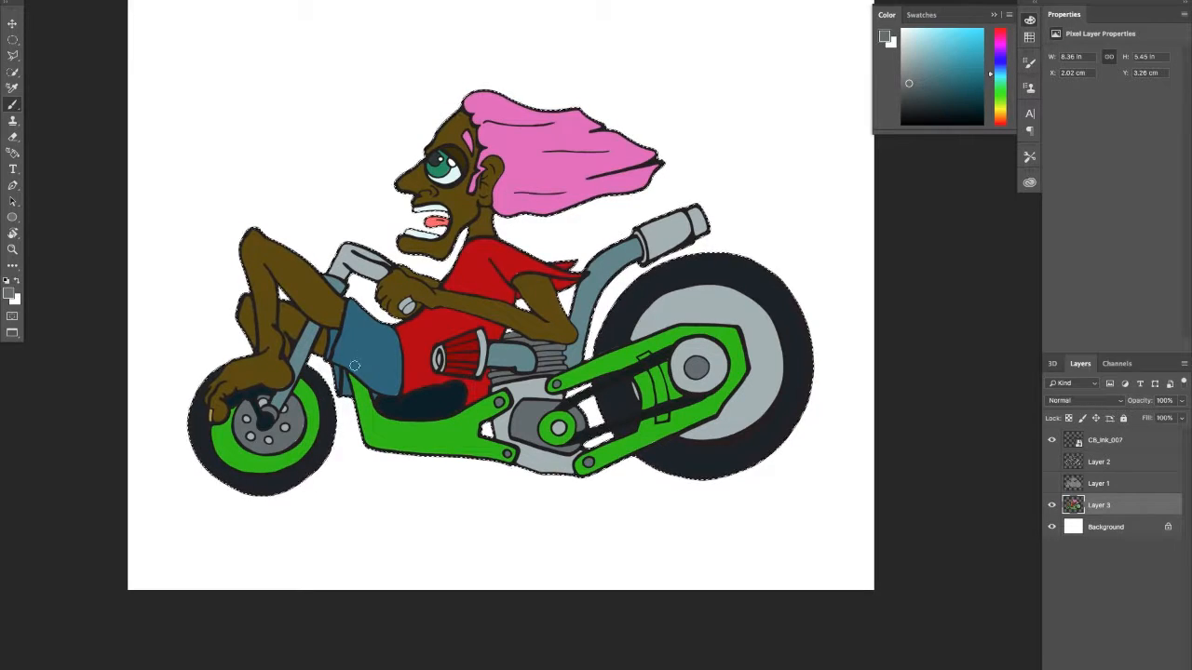
pyautogui.press('z')
pyautogui.moveTo(387, 371); pyautogui.dragTo(402, 377)
pyautogui.press('b')
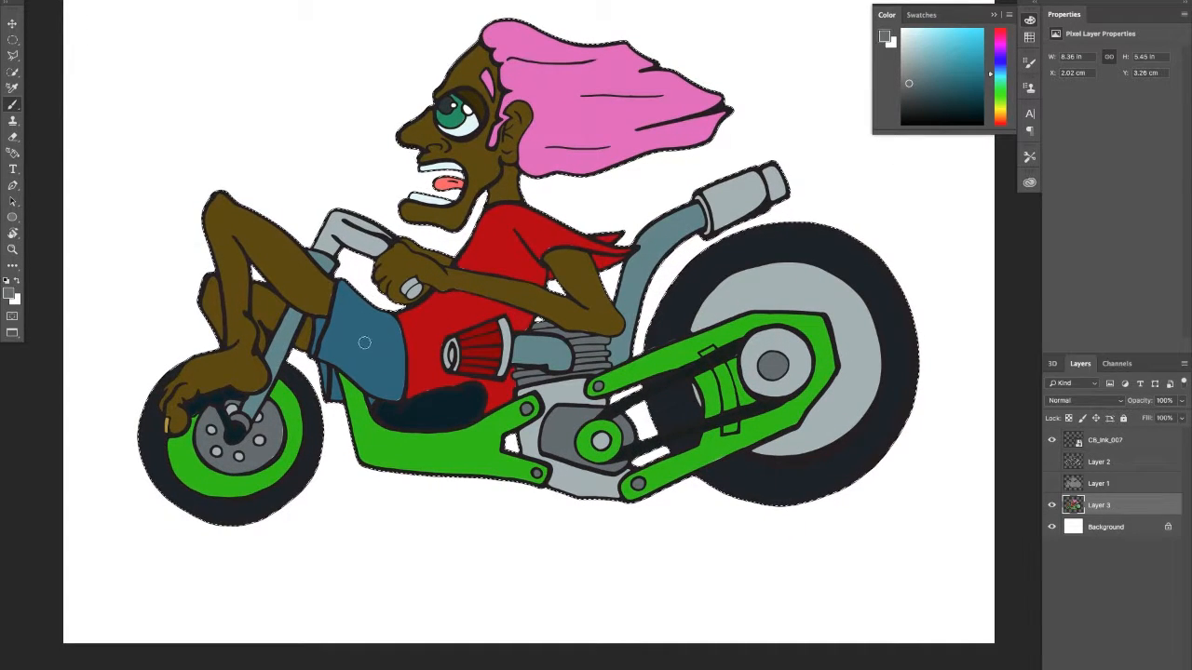
pyautogui.keyDown('alt'); pyautogui.click(387, 366); pyautogui.keyUp('alt')
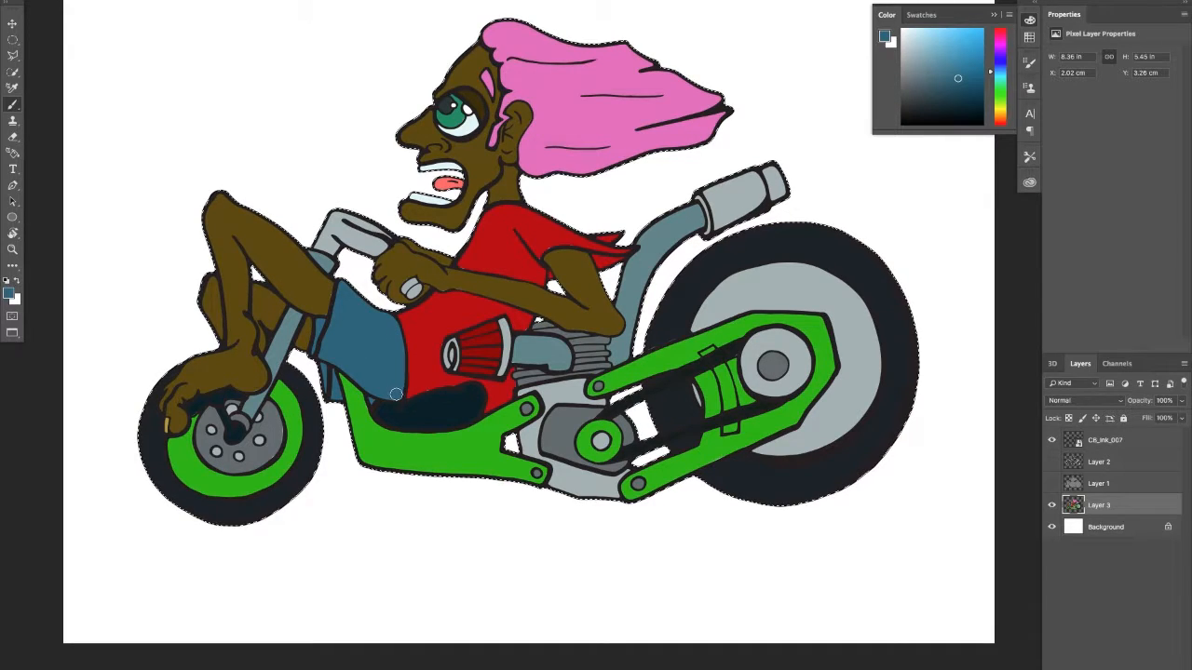
# Step: Touch up the seat in its dark blue and fill the gap at the shirt's edge beside it in red
pyautogui.press('z')
pyautogui.moveTo(398, 391)
pyautogui.mouseDown()
pyautogui.moveTo(492, 394)
pyautogui.moveTo(500, 426)
pyautogui.moveTo(463, 420)
pyautogui.moveTo(532, 413)
pyautogui.moveTo(457, 422)
pyautogui.moveTo(550, 433)
pyautogui.mouseUp()
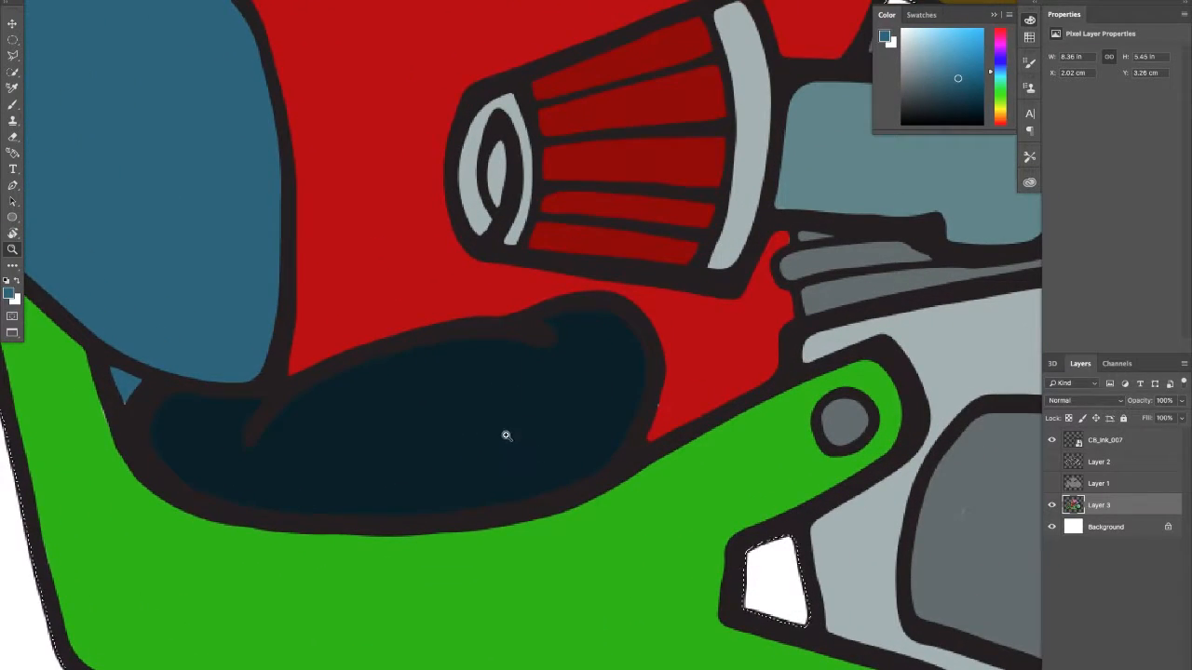
pyautogui.press('b')
pyautogui.keyDown('alt'); pyautogui.click(567, 456); pyautogui.keyUp('alt')
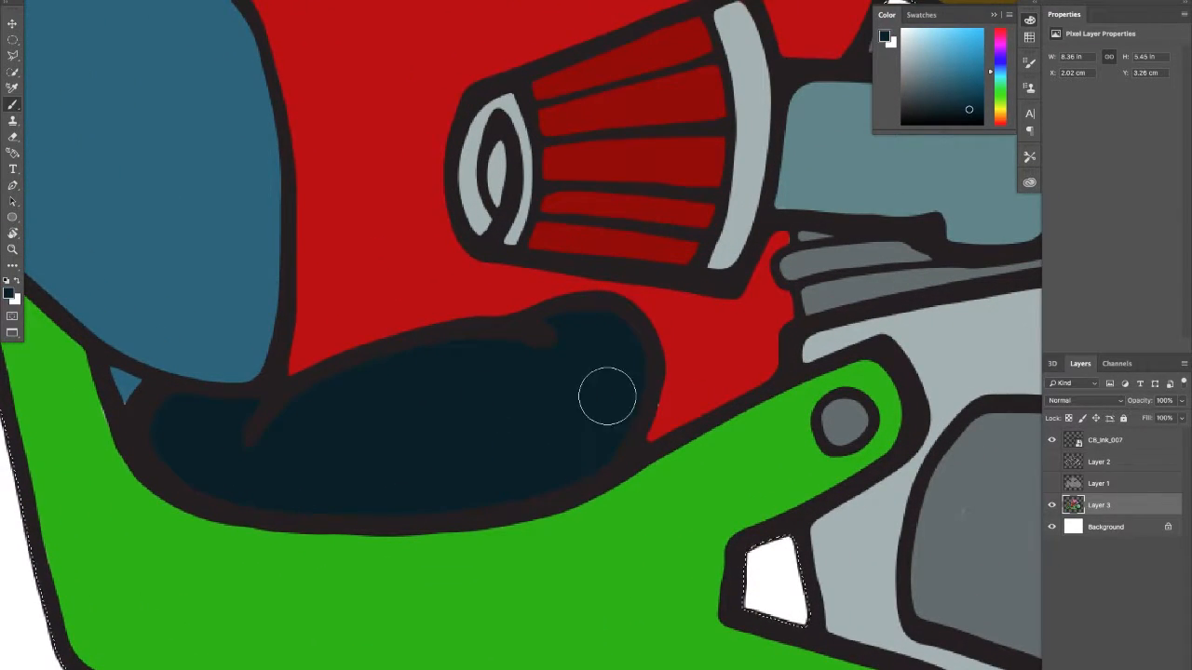
pyautogui.keyDown('alt'); pyautogui.click(690, 388); pyautogui.keyUp('alt')
pyautogui.click(662, 404)
# Step: Touch up the rider's forearm in its brown and the shirt beneath it in red
pyautogui.moveTo(335, 338); pyautogui.dragTo(828, 625)
pyautogui.moveTo(356, 367); pyautogui.dragTo(422, 370)
pyautogui.press('z')
pyautogui.moveTo(642, 424)
pyautogui.mouseDown()
pyautogui.moveTo(543, 434)
pyautogui.moveTo(649, 406)
pyautogui.moveTo(462, 430)
pyautogui.mouseUp()
pyautogui.press('z')
pyautogui.press('z')
pyautogui.moveTo(568, 394)
pyautogui.mouseDown()
pyautogui.moveTo(635, 391)
pyautogui.moveTo(622, 394)
pyautogui.mouseUp()
pyautogui.press('z')
pyautogui.moveTo(724, 301)
pyautogui.mouseDown()
pyautogui.moveTo(644, 311)
pyautogui.moveTo(712, 309)
pyautogui.mouseUp()
pyautogui.moveTo(562, 350)
pyautogui.mouseDown()
pyautogui.moveTo(541, 348)
pyautogui.moveTo(535, 333)
pyautogui.mouseUp()
pyautogui.keyDown('alt'); pyautogui.click(617, 354); pyautogui.keyUp('alt')
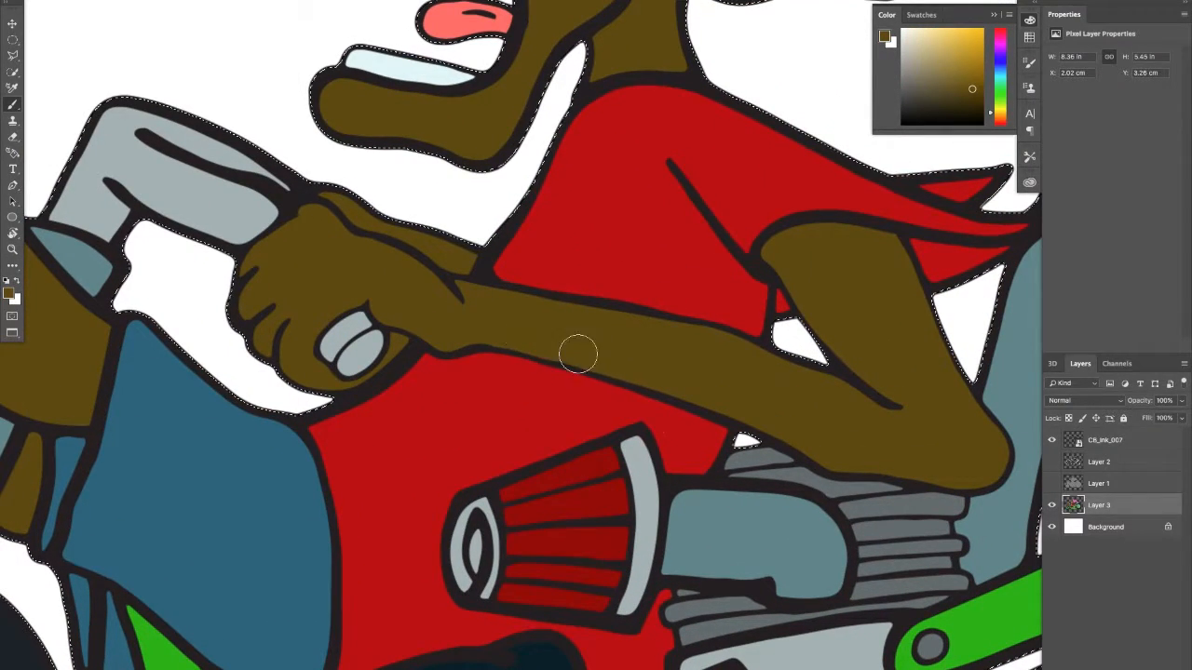
pyautogui.moveTo(619, 359)
pyautogui.keyDown('alt'); pyautogui.mouseDown()
pyautogui.moveTo(544, 382)
pyautogui.moveTo(525, 370)
pyautogui.mouseUp(); pyautogui.keyUp('alt')
pyautogui.hotkey('ctrl', '0')
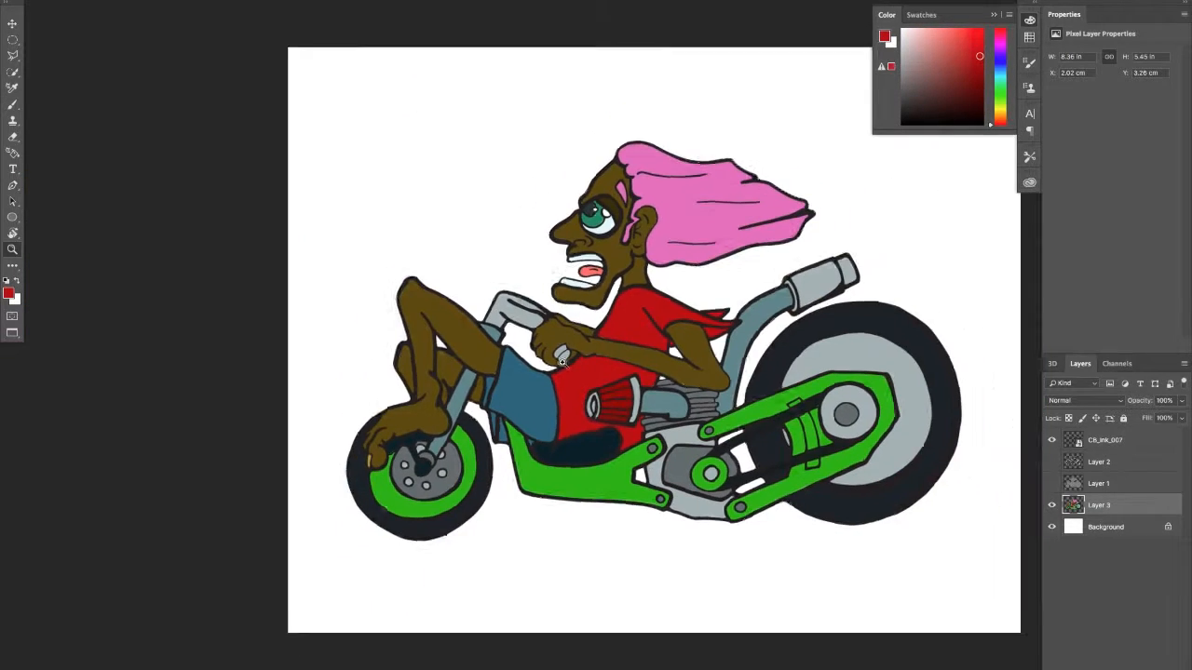
# Step: Show the grey base on Layer 1 and the shading on Layer 2
pyautogui.click(1052, 483)
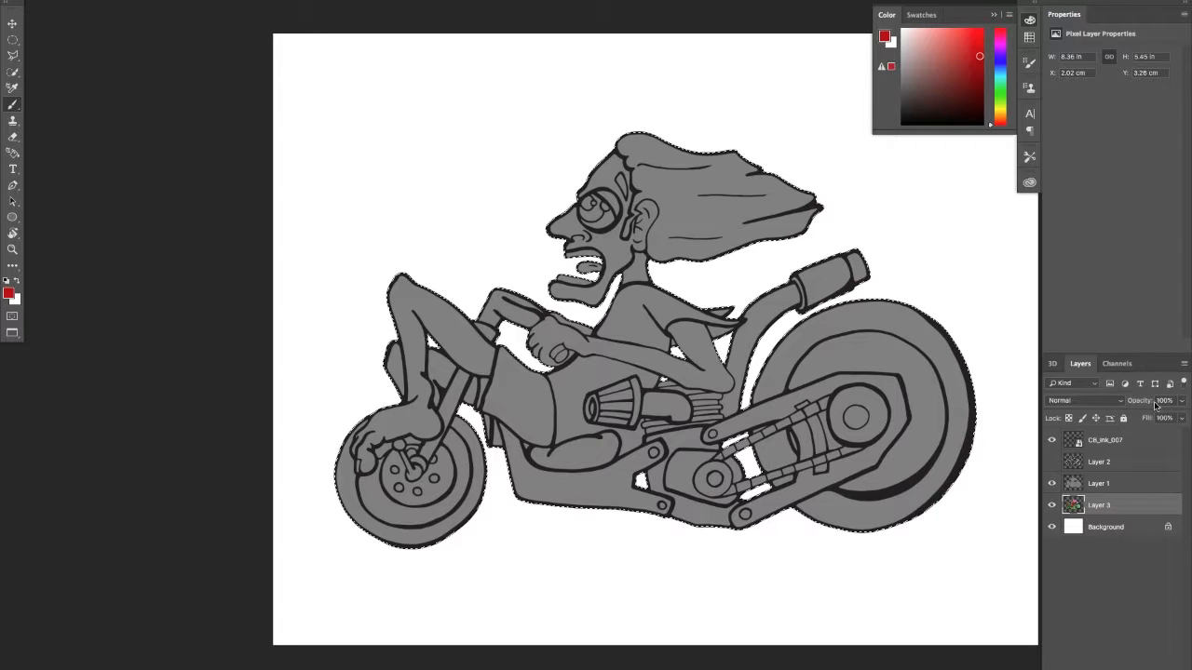
pyautogui.click(1052, 461)
# Step: Try the Overlay blend mode on Layer 3, with Layer 1 temporarily hidden
pyautogui.click(1052, 484)
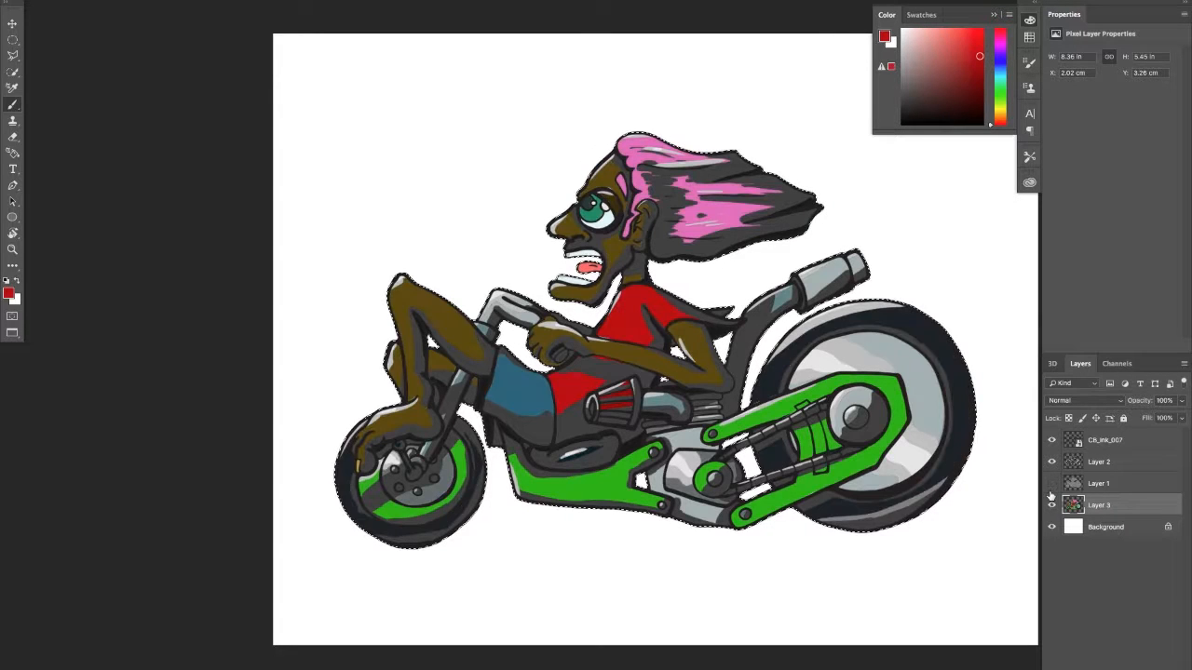
pyautogui.click(1080, 400)
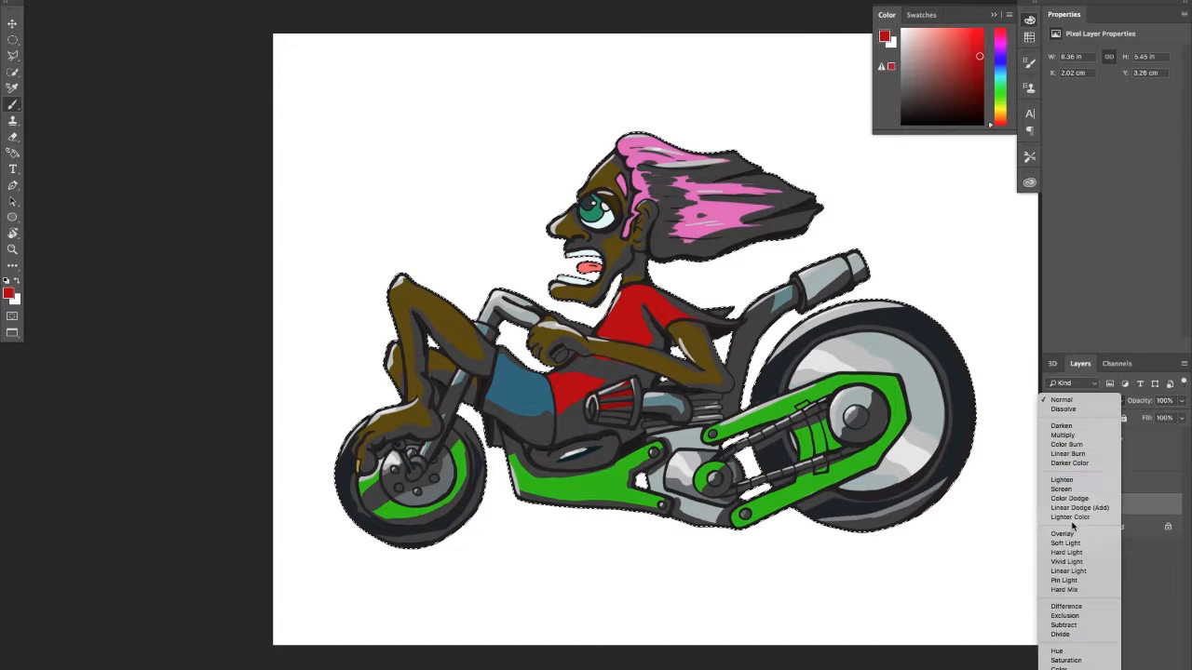
pyautogui.click(1078, 534)
pyautogui.click(1052, 483)
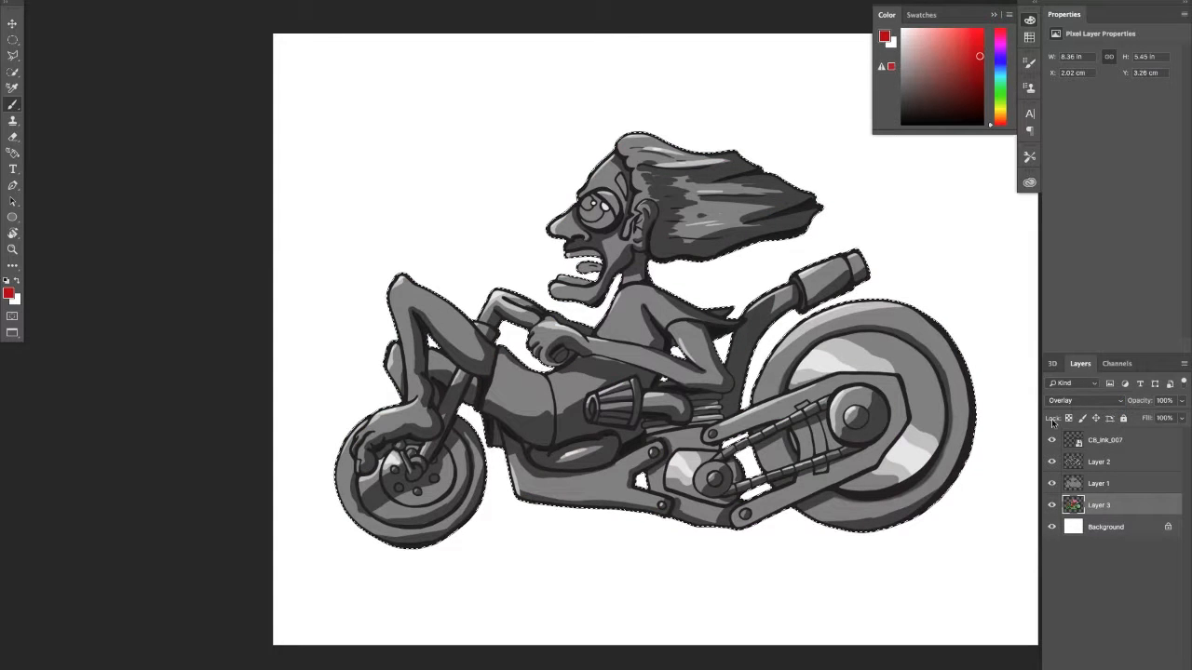
# Step: Set the blend modes of Layer 1 and Layer 2 to Overlay
pyautogui.click(1100, 484)
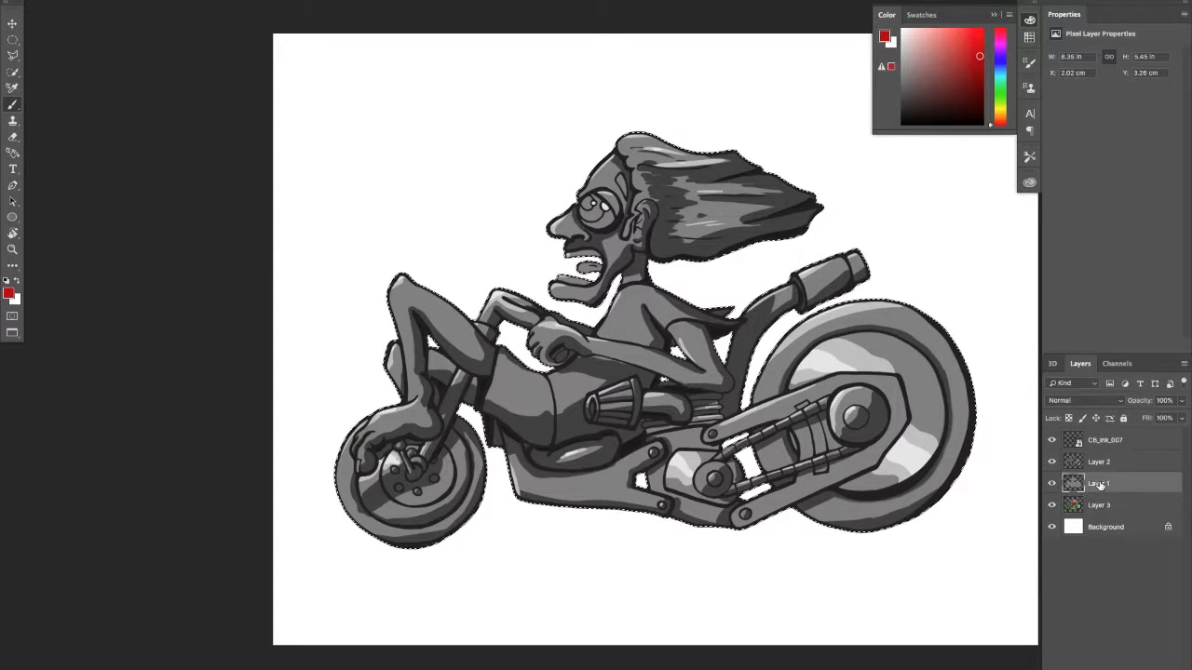
pyautogui.click(1086, 403)
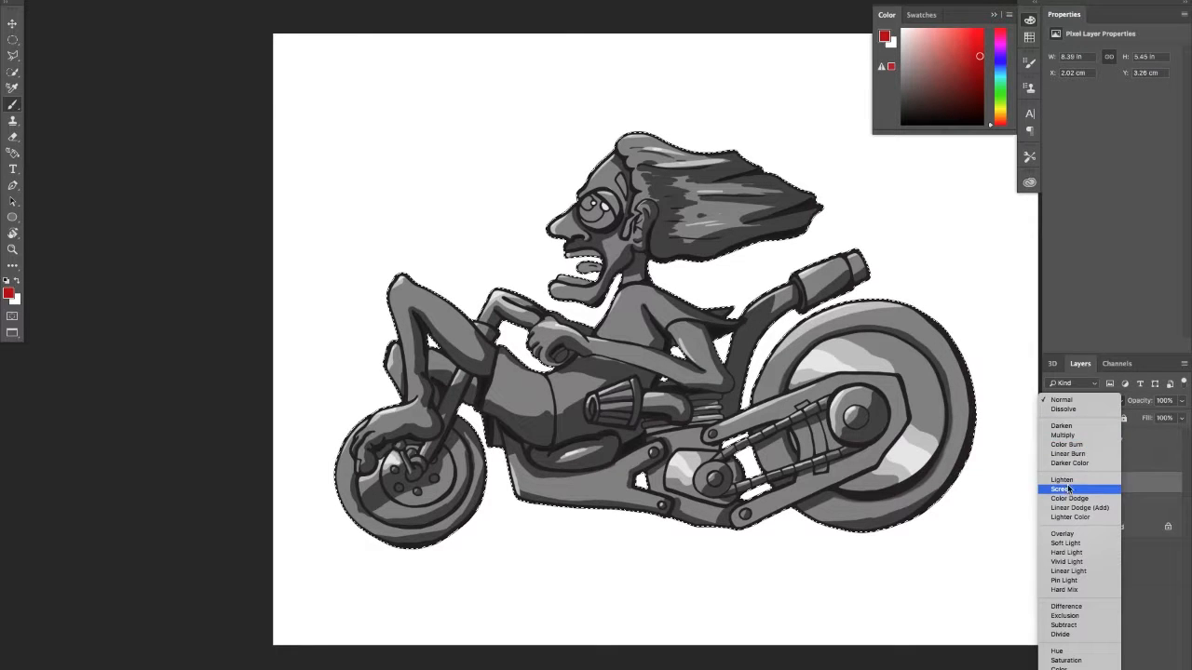
pyautogui.click(1066, 533)
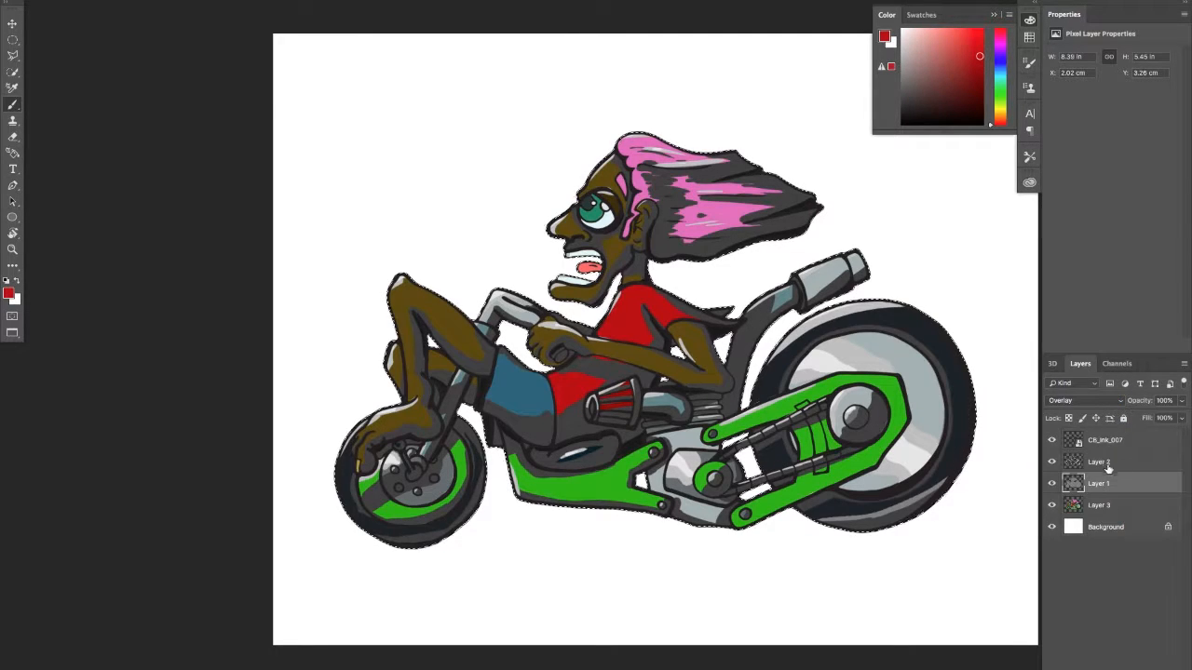
pyautogui.click(1098, 463)
pyautogui.click(1104, 403)
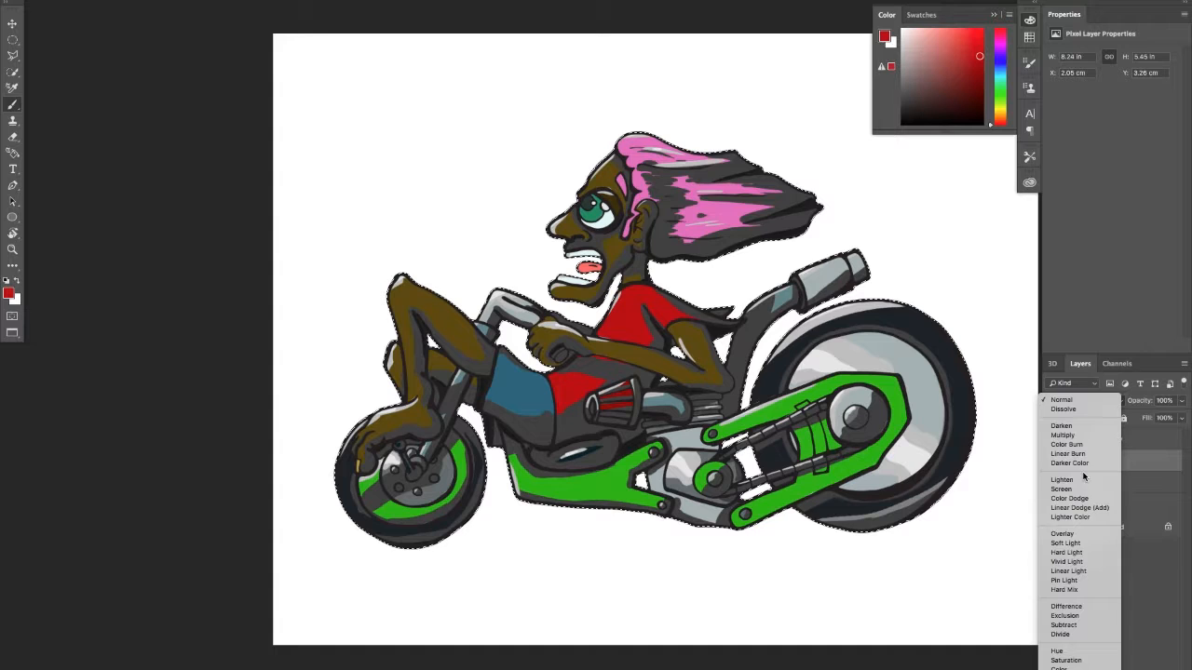
pyautogui.click(1068, 534)
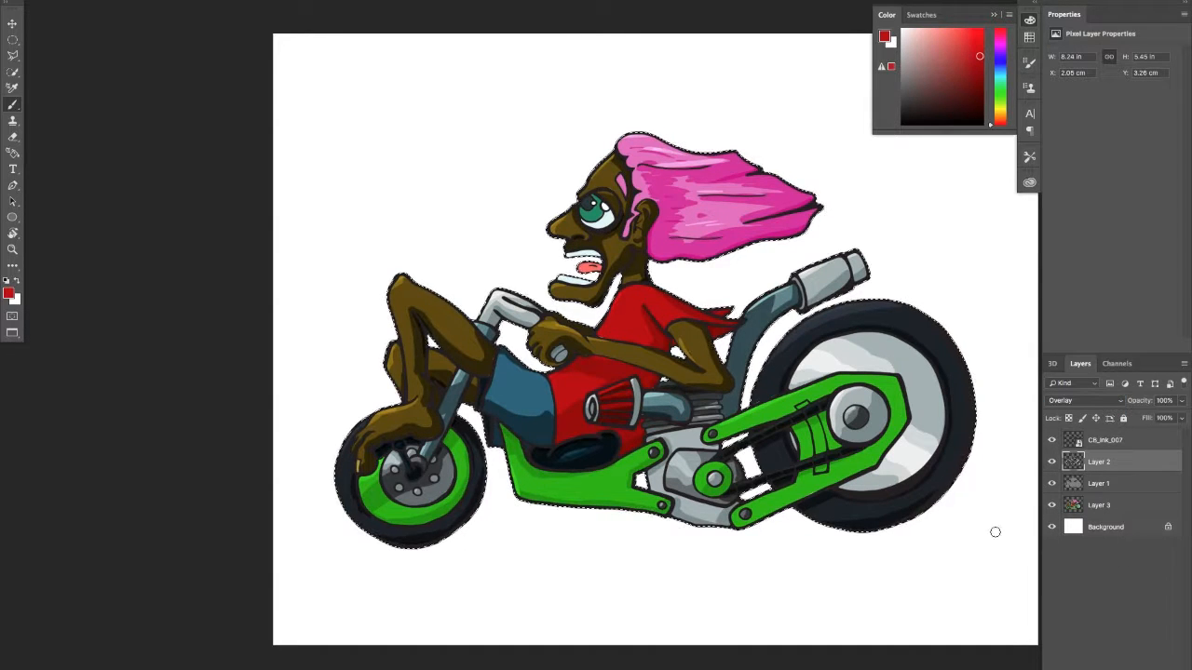
# Step: Lower Layer 2's opacity to 51% and toggle Layer 1's visibility to compare the shading
pyautogui.click(1113, 401)
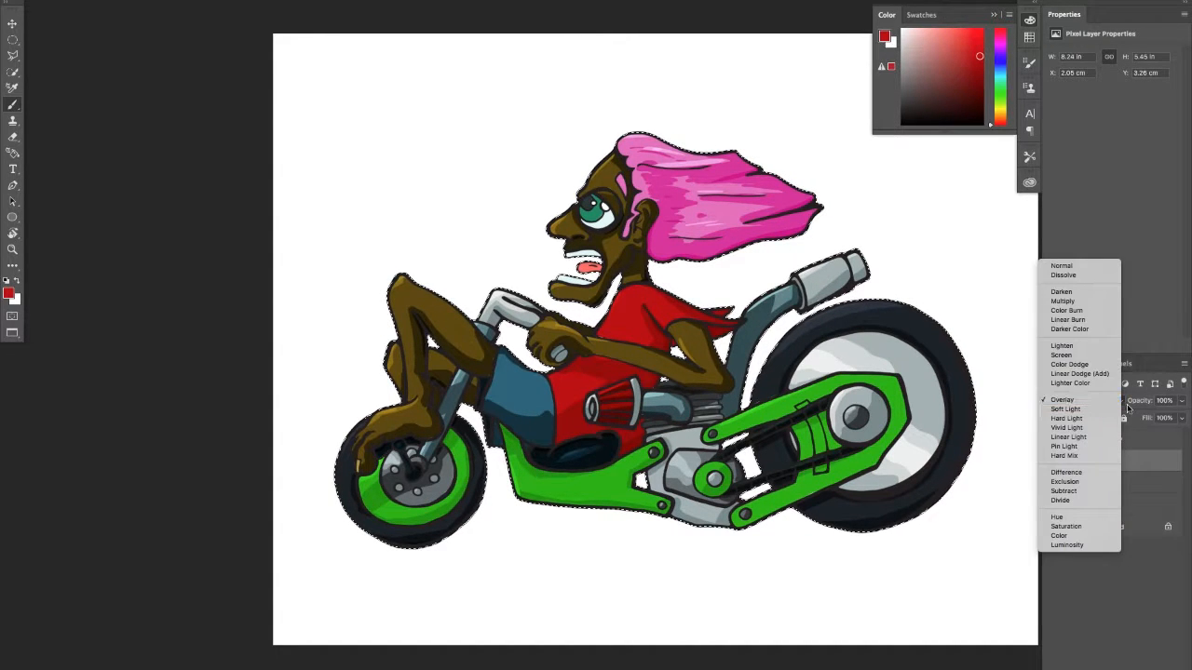
pyautogui.click(1183, 403)
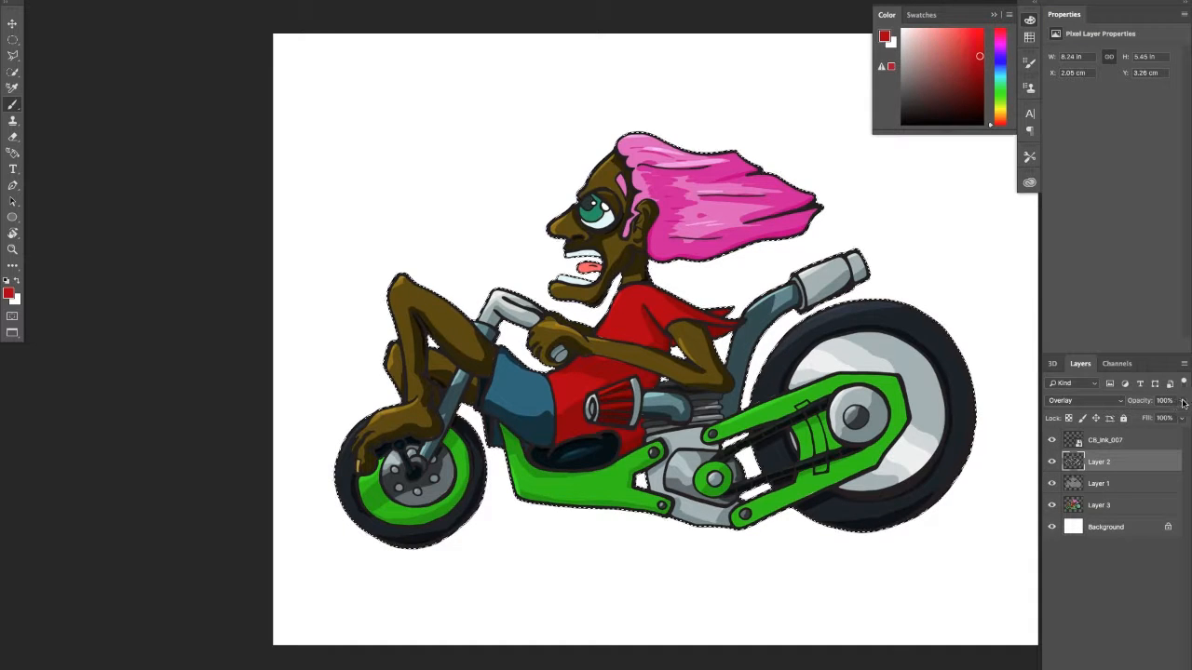
pyautogui.click(1180, 401)
pyautogui.moveTo(1180, 417); pyautogui.dragTo(1154, 418)
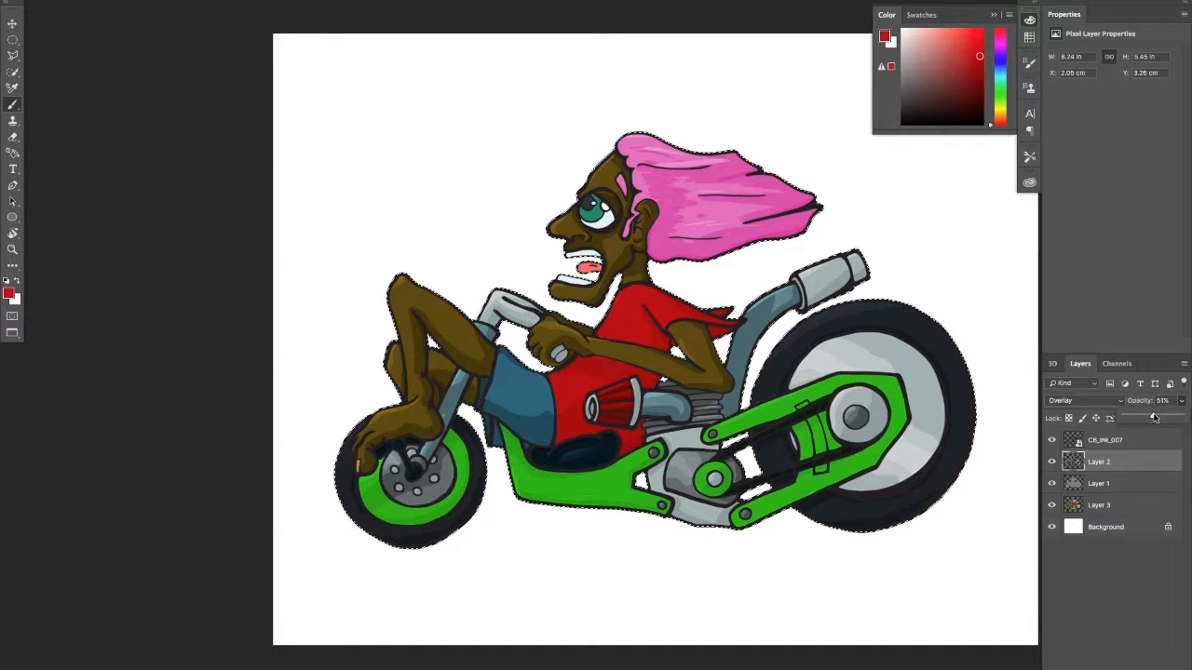
pyautogui.click(1054, 485)
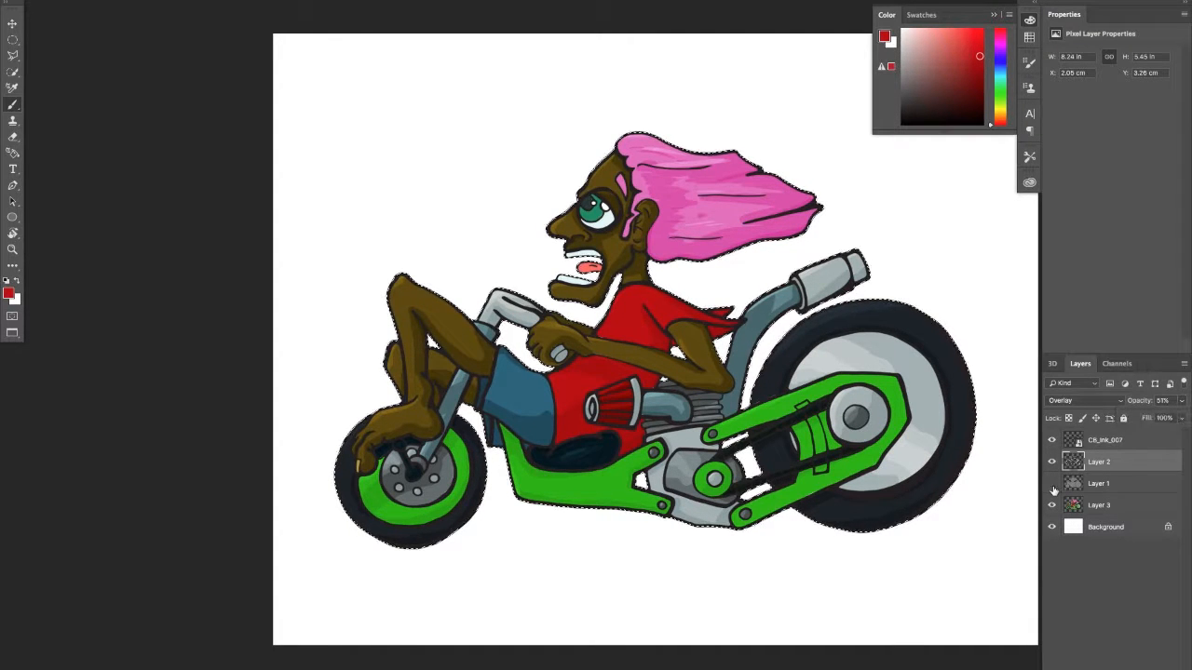
# Step: Set Layer 2's opacity to 70%
pyautogui.click(1180, 401)
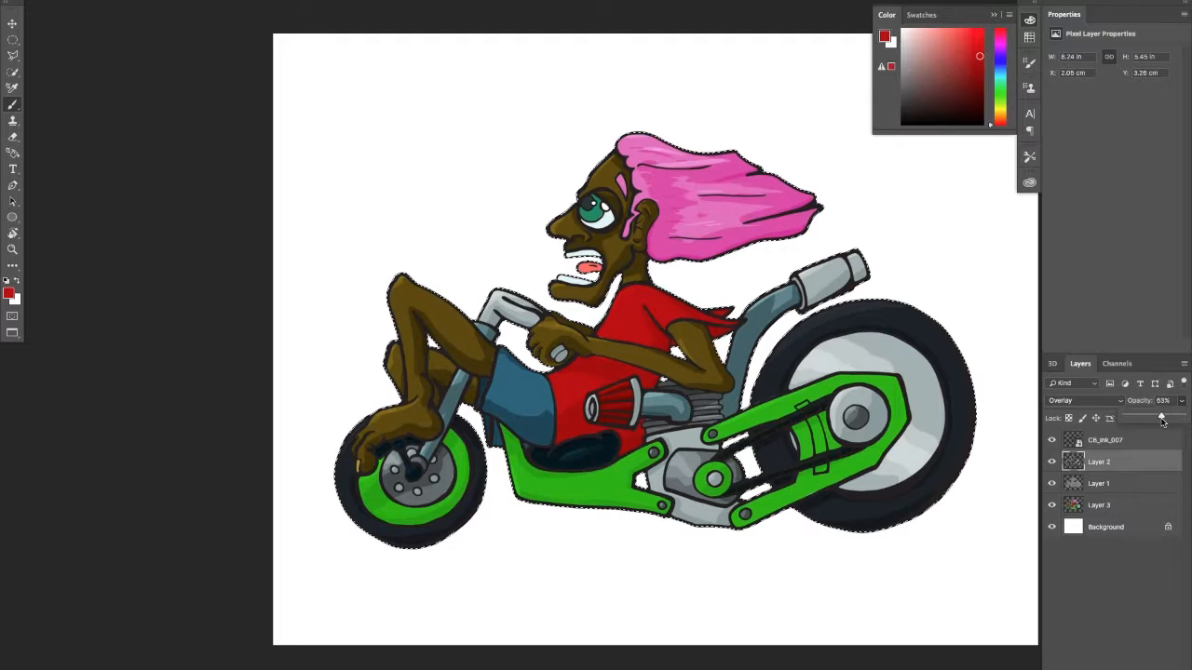
pyautogui.moveTo(1161, 421); pyautogui.dragTo(1160, 421)
pyautogui.moveTo(938, 447); pyautogui.dragTo(923, 448)
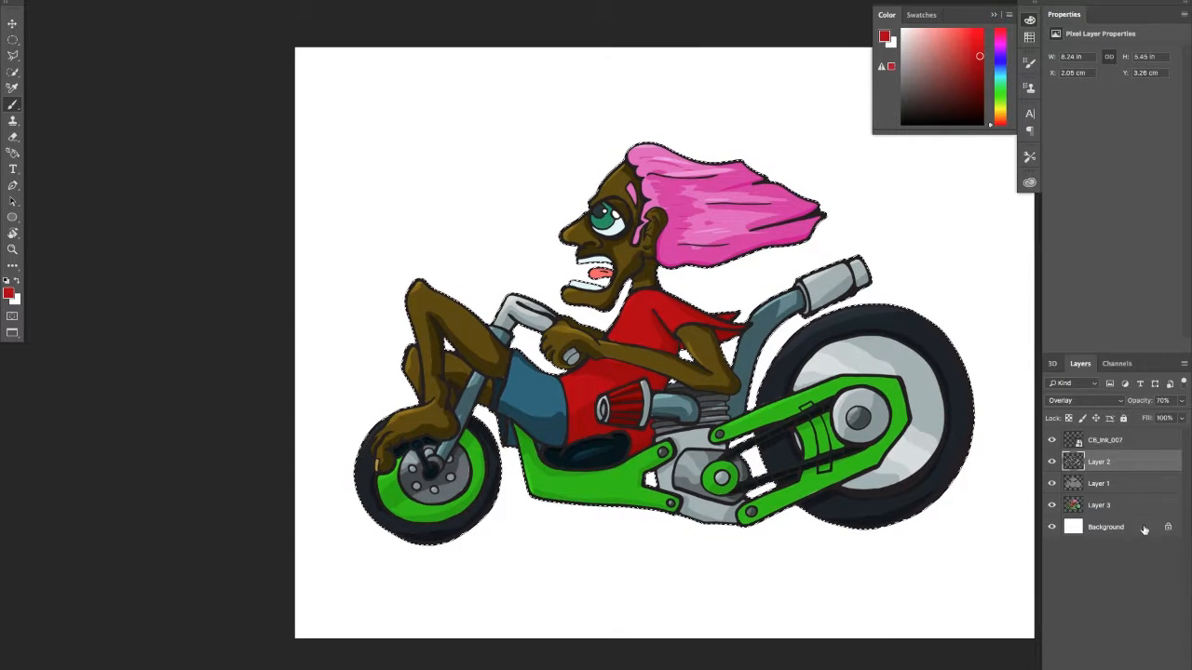
# Step: Add a new layer directly above the Background layer and set the foreground colour to grey #838b8a
pyautogui.click(1144, 530)
pyautogui.hotkey('ctrl', 'shift', 'alt', 'n')
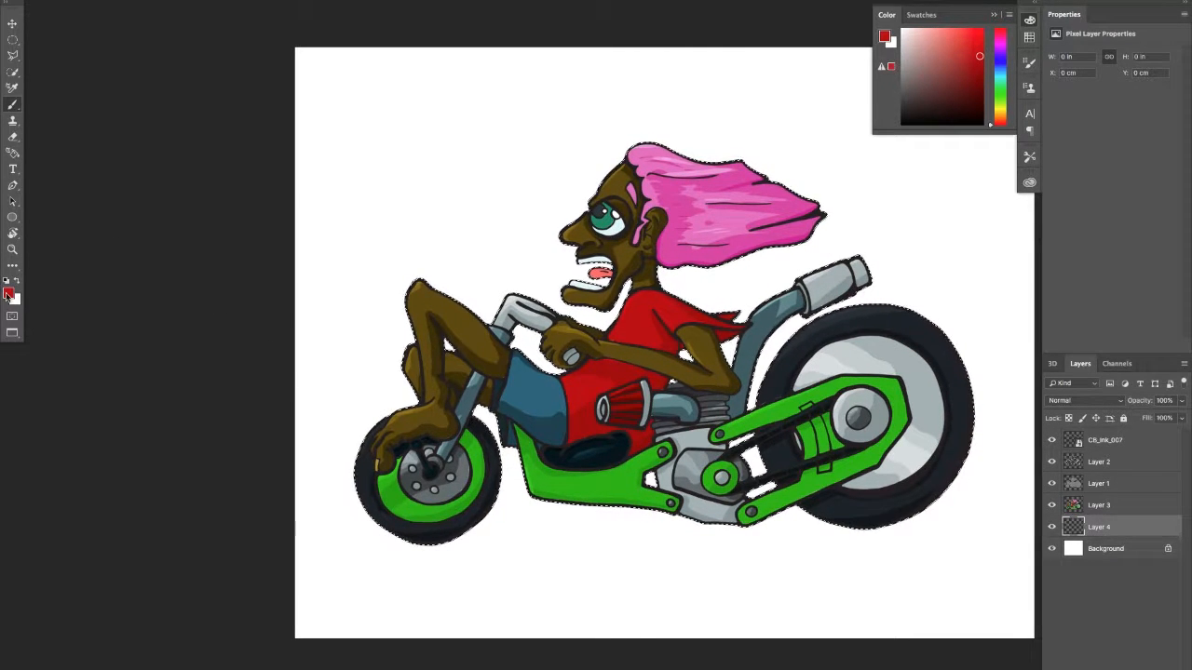
pyautogui.click(7, 295)
pyautogui.click(874, 489)
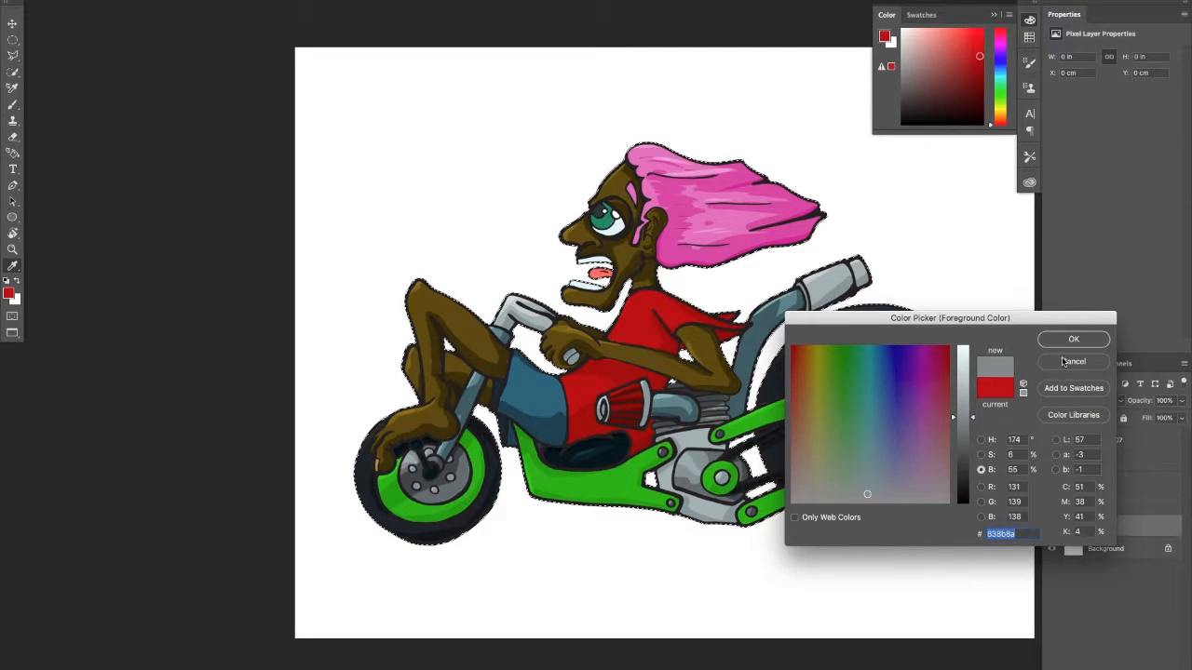
pyautogui.press('Return')
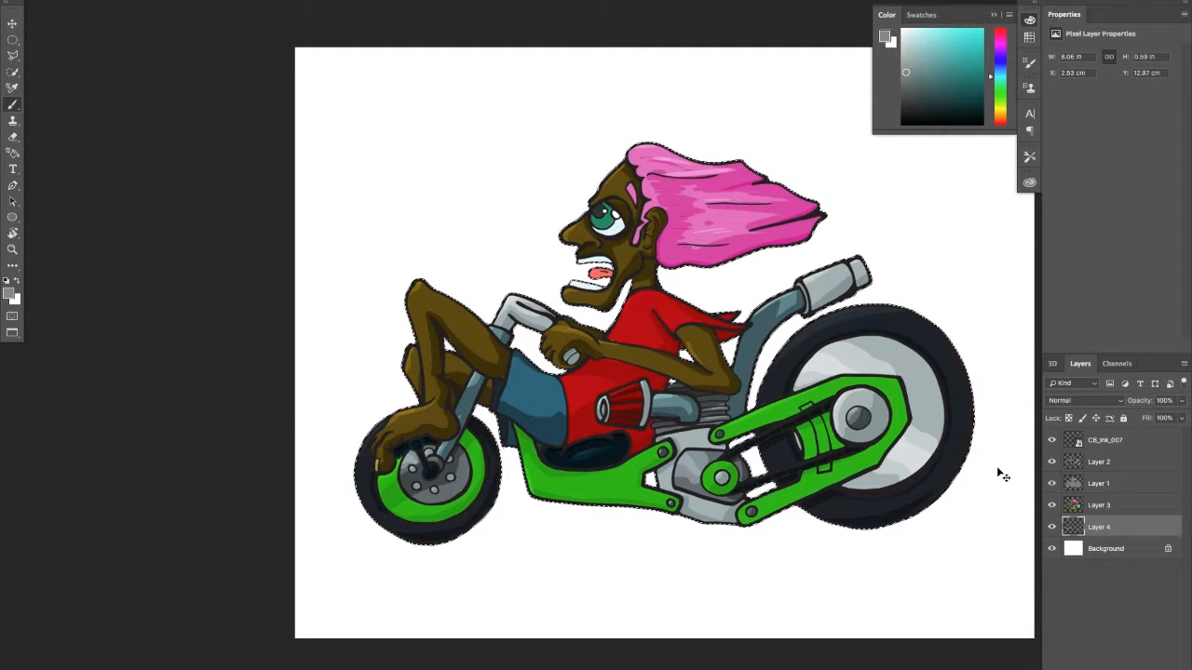
# Step: Undo the first ground stroke, clear the selection around the rider and motorcycle, and try another stroke across the canvas
pyautogui.press('super+z')
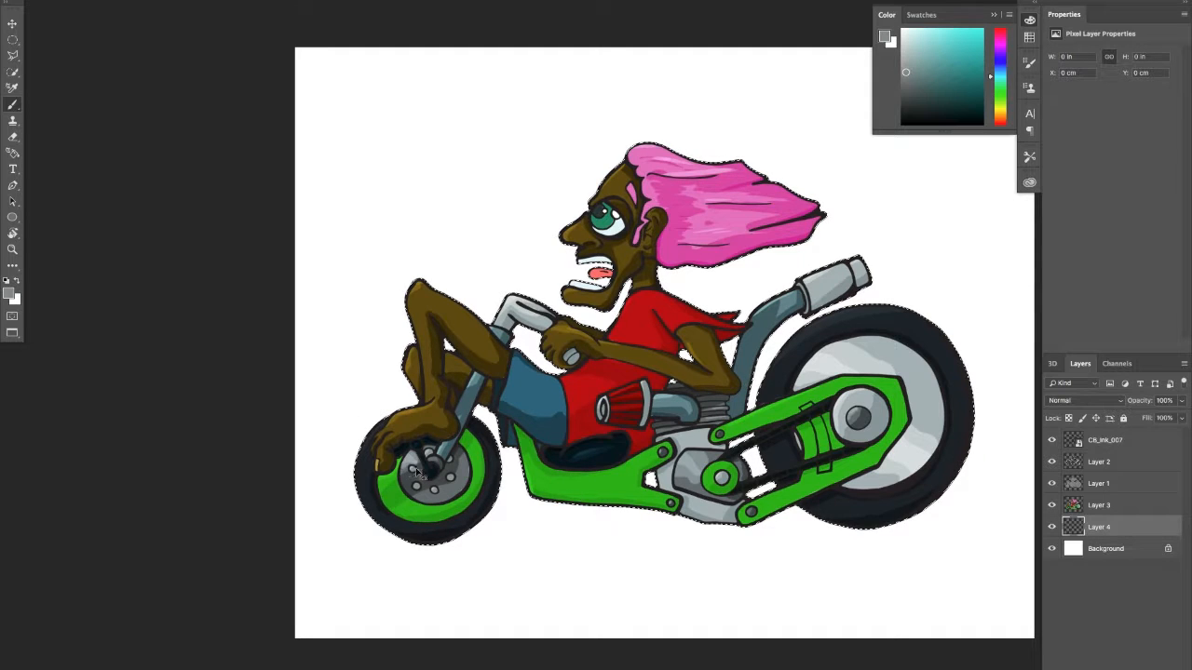
pyautogui.press('super+d')
pyautogui.moveTo(280, 427); pyautogui.dragTo(964, 441)
pyautogui.press('super+z')
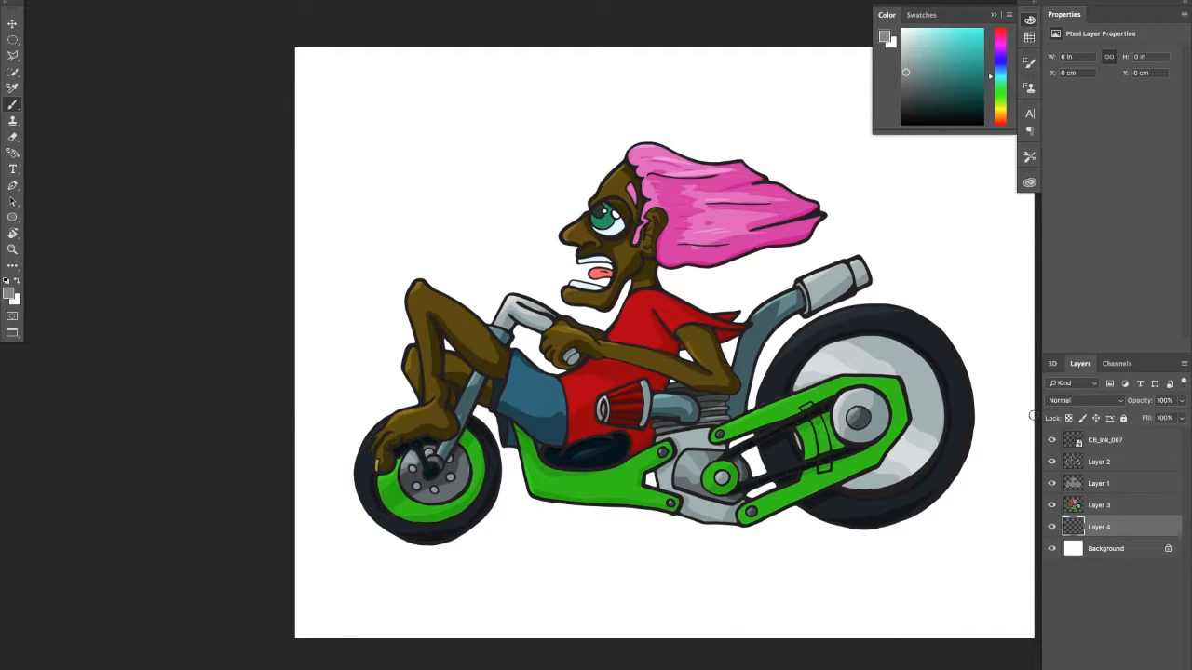
pyautogui.moveTo(831, 393); pyautogui.dragTo(704, 380)
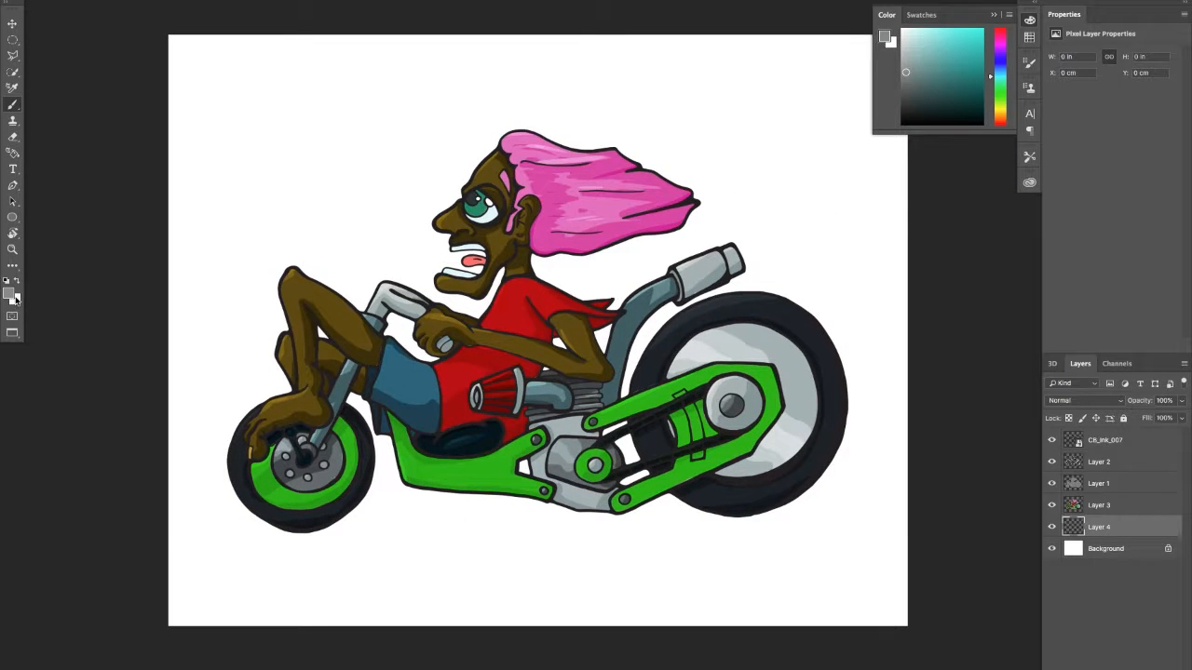
# Step: Darken the foreground grey to #717877
pyautogui.click(12, 294)
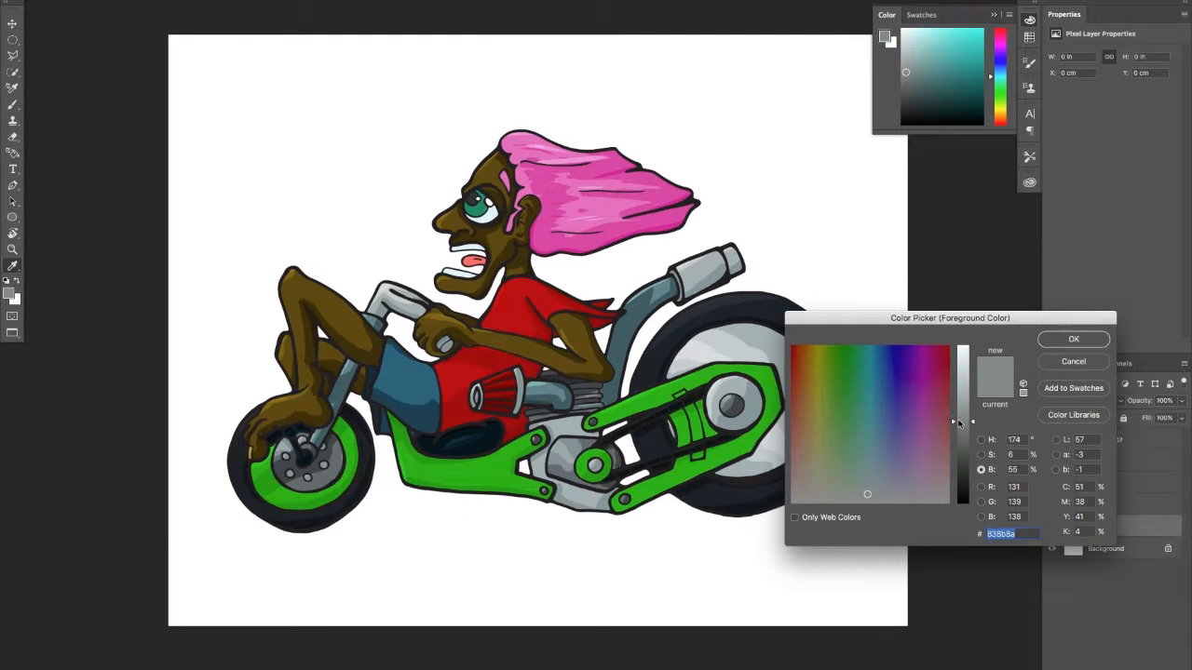
pyautogui.moveTo(959, 423); pyautogui.dragTo(959, 431)
pyautogui.click(1073, 339)
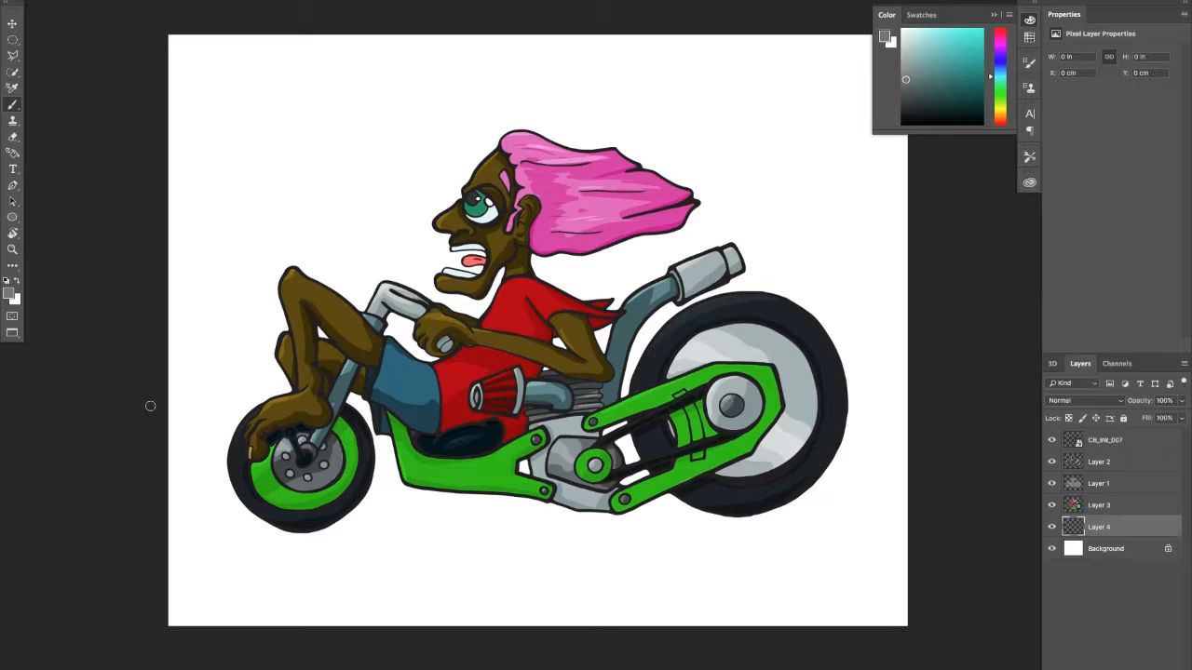
pyautogui.moveTo(242, 401); pyautogui.dragTo(1008, 420)
pyautogui.hotkey('ctrl', 'z')
pyautogui.moveTo(997, 365); pyautogui.dragTo(2, 454)
pyautogui.hotkey('ctrl', 'z')
pyautogui.moveTo(989, 357)
pyautogui.mouseDown()
pyautogui.moveTo(136, 412)
pyautogui.moveTo(50, 432)
pyautogui.mouseUp()
pyautogui.hotkey('ctrl', 'z')
pyautogui.moveTo(961, 323); pyautogui.dragTo(24, 475)
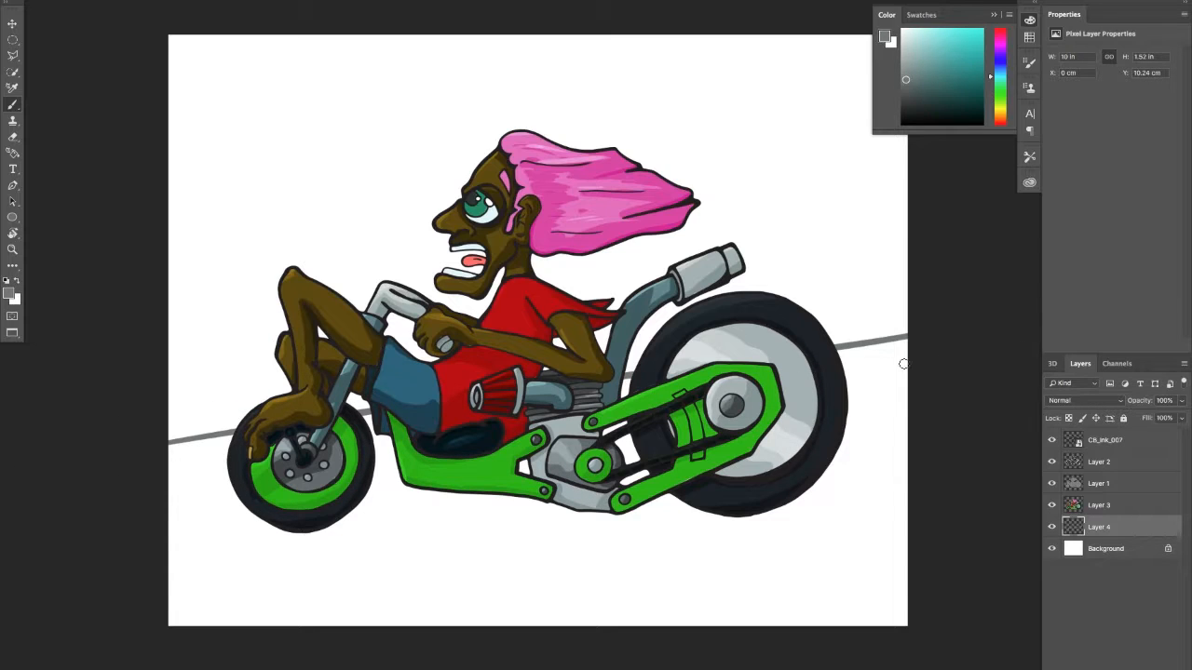
pyautogui.hotkey('ctrl', 'z')
# Step: Brush a gently sloping horizon line across the whole canvas on Layer 4 and fill the ground below it with the same grey
pyautogui.moveTo(938, 320); pyautogui.dragTo(106, 431)
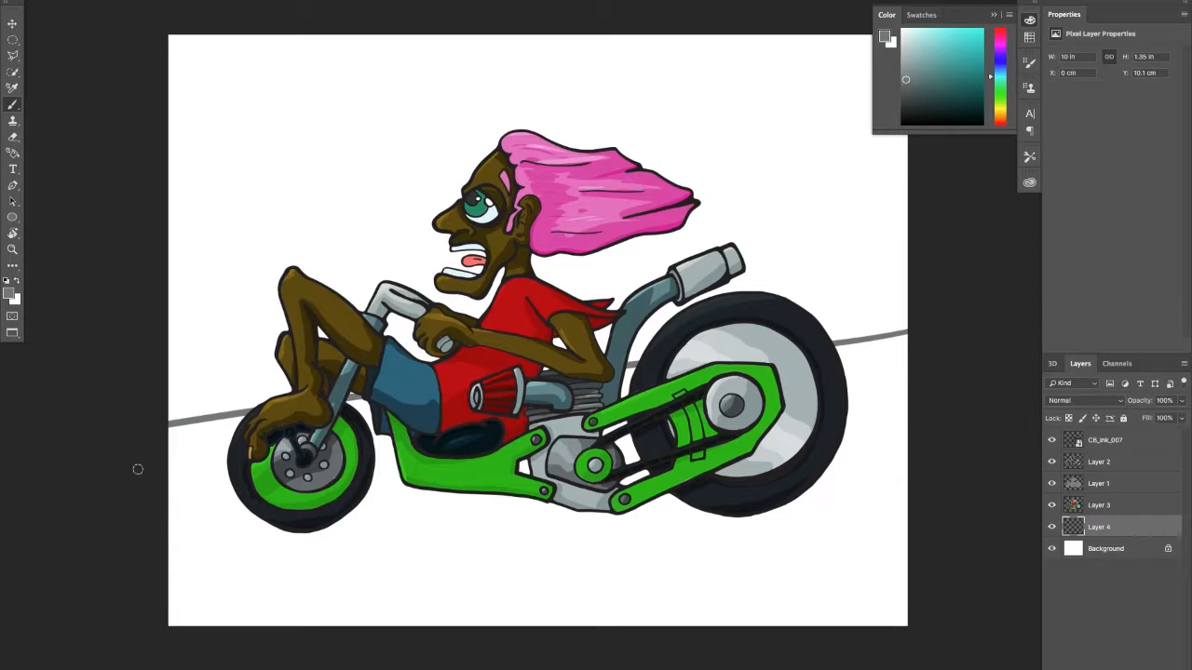
pyautogui.click(13, 271)
pyautogui.click(85, 588)
pyautogui.click(431, 590)
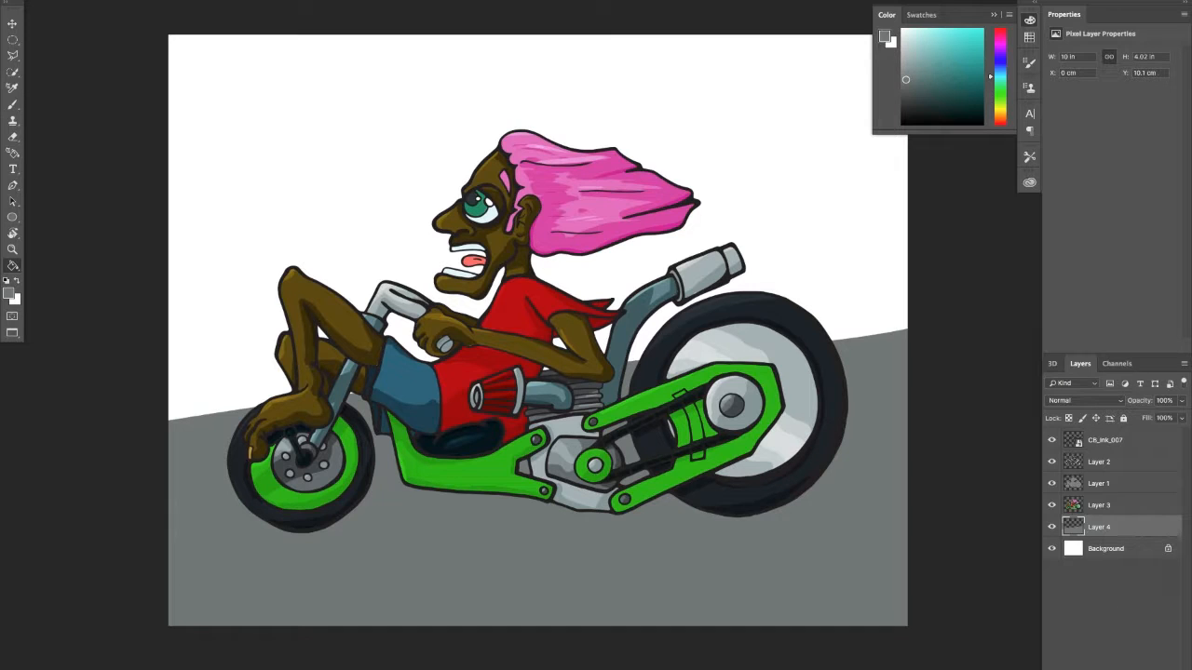
# Step: Add a new layer beneath the grey ground layer and set the foreground colour to sky blue #10b7e1
pyautogui.click(1150, 669)
pyautogui.moveTo(1117, 534); pyautogui.dragTo(1108, 558)
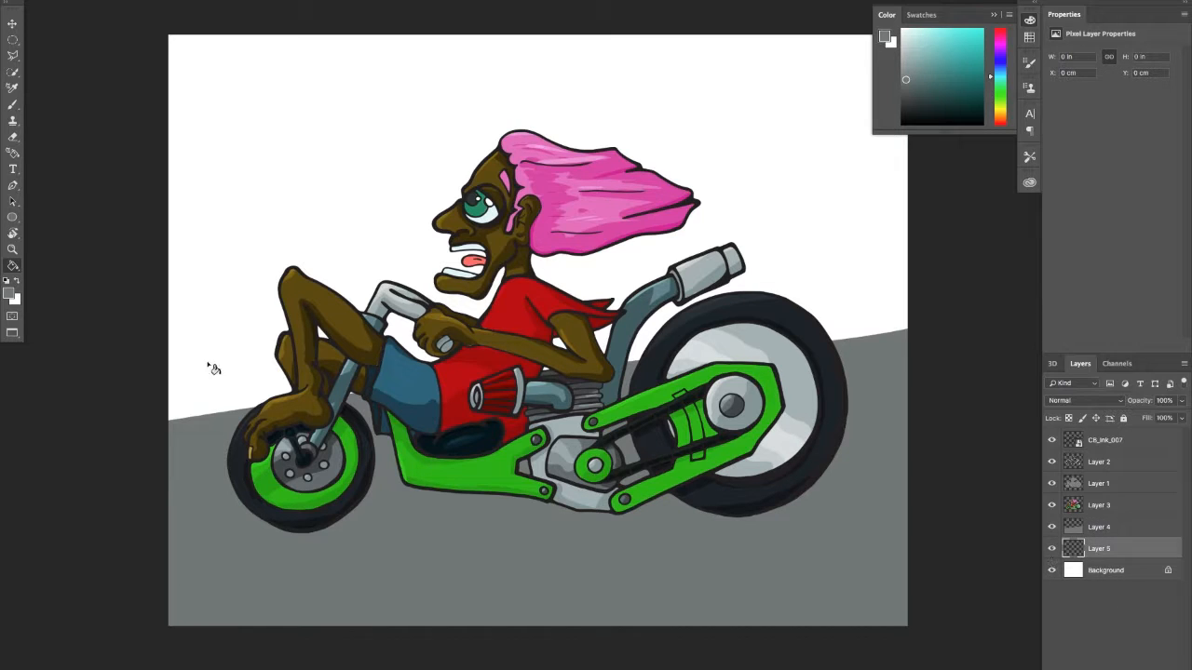
pyautogui.click(11, 293)
pyautogui.moveTo(884, 373); pyautogui.dragTo(887, 357)
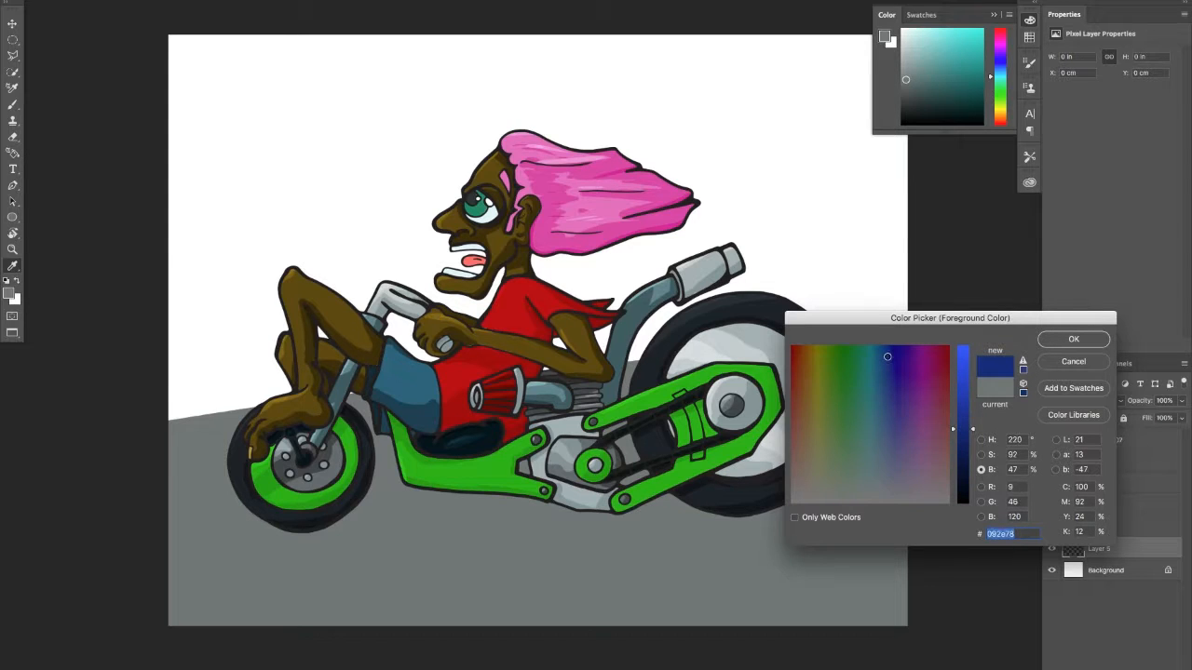
pyautogui.moveTo(960, 424); pyautogui.dragTo(960, 365)
pyautogui.moveTo(884, 354); pyautogui.dragTo(817, 352)
pyautogui.moveTo(902, 364); pyautogui.dragTo(875, 356)
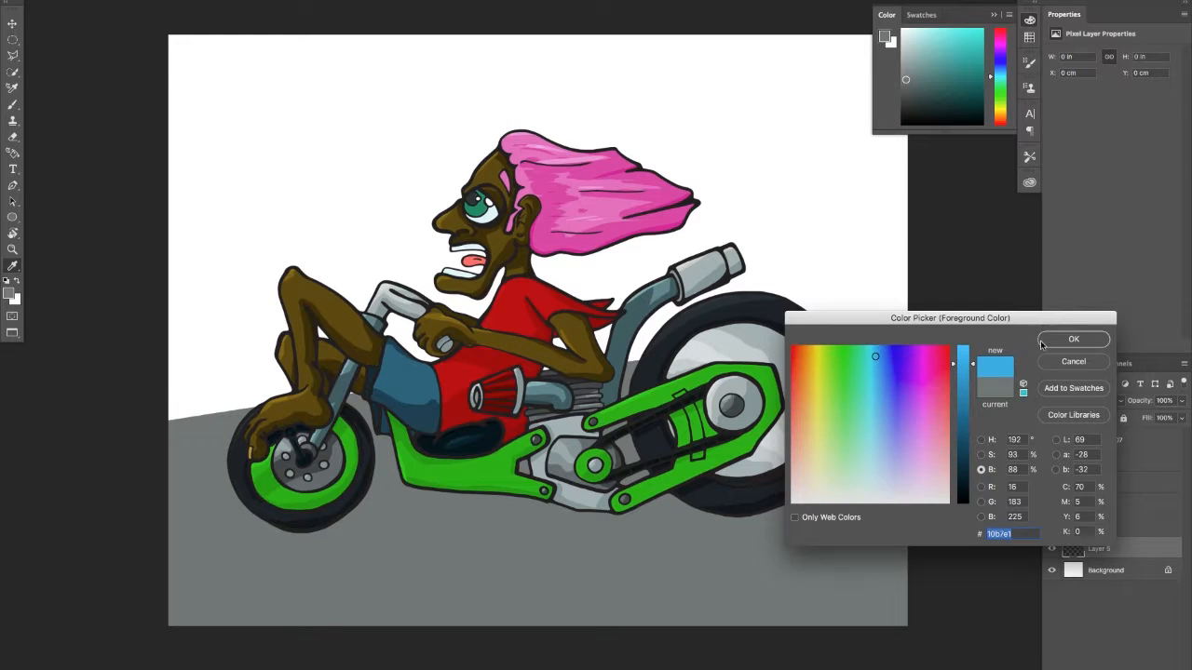
pyautogui.click(1071, 339)
# Step: Set the background colour to pale aqua #8fffe3
pyautogui.click(17, 299)
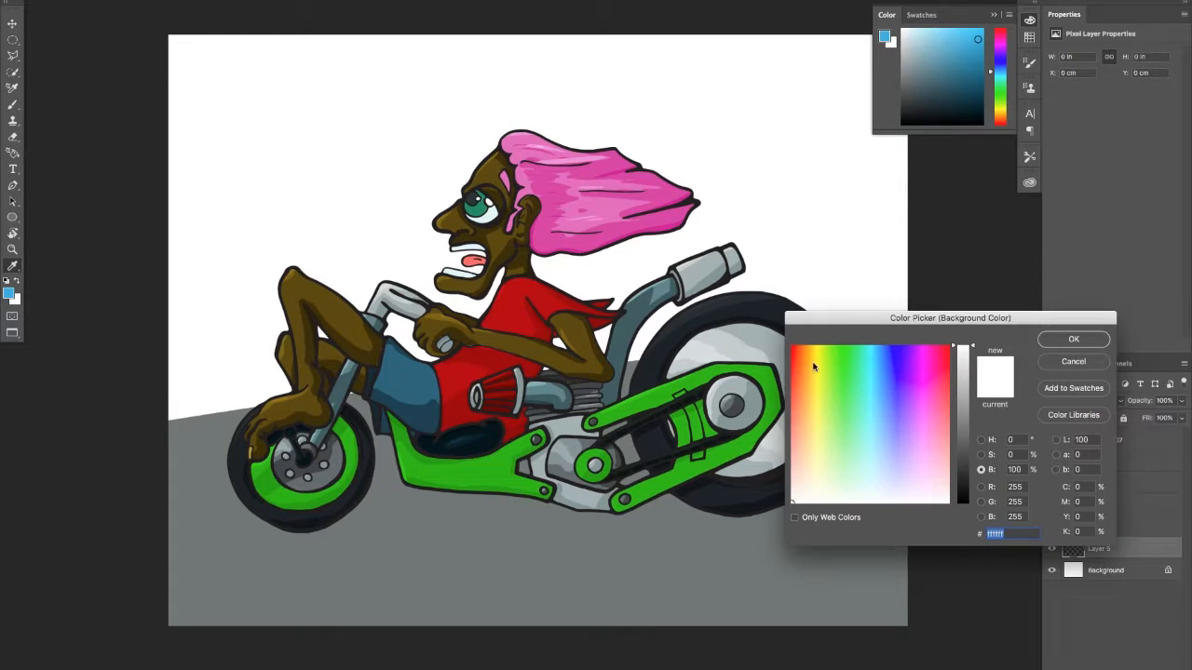
pyautogui.moveTo(816, 369)
pyautogui.mouseDown()
pyautogui.moveTo(793, 374)
pyautogui.moveTo(830, 388)
pyautogui.moveTo(864, 436)
pyautogui.mouseUp()
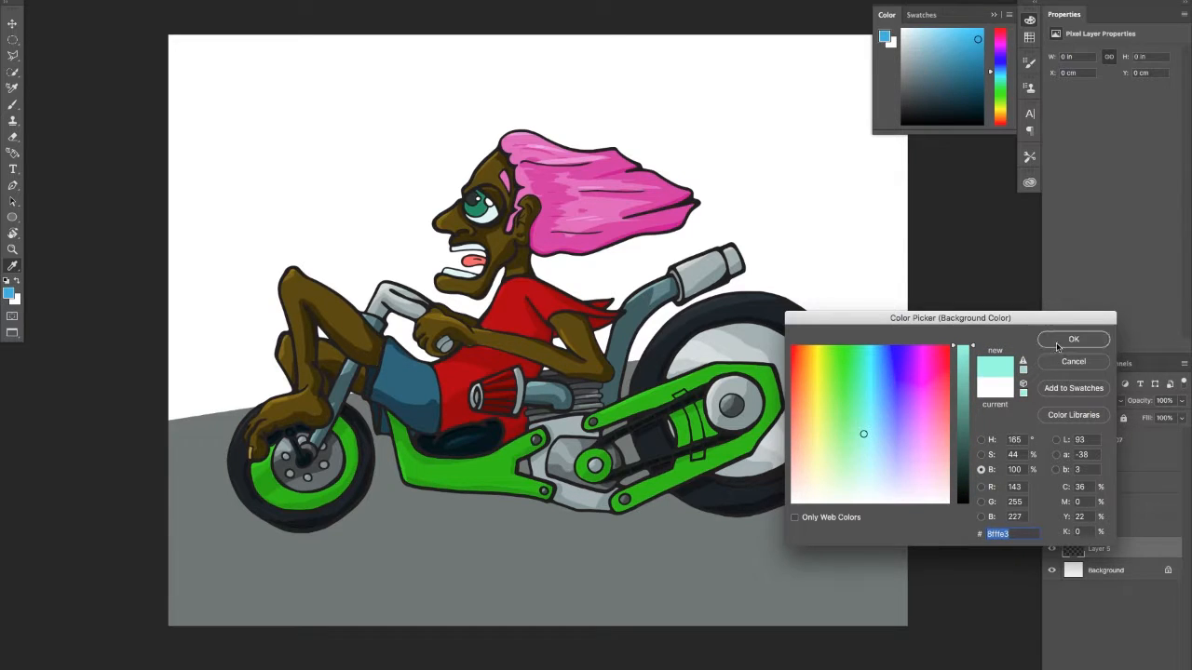
pyautogui.click(1070, 341)
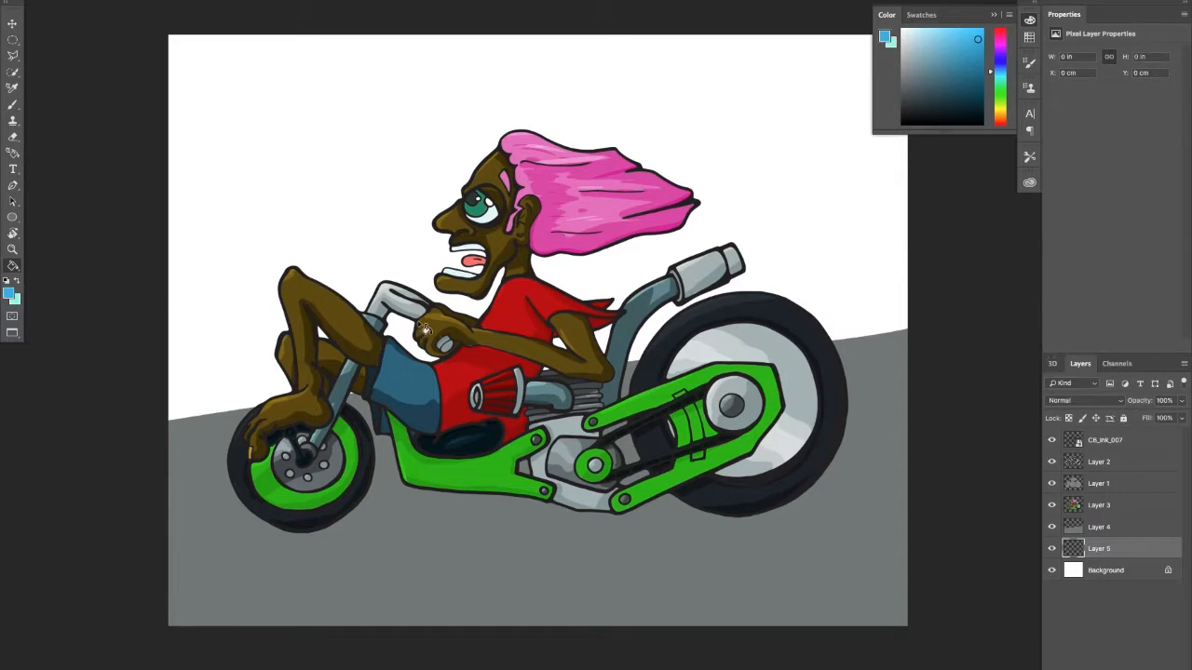
# Step: Fill Layer 5 with a diagonal sky gradient from pale aqua at the canvas's upper left to blue at its lower right
pyautogui.click(11, 267)
pyautogui.click(79, 580)
pyautogui.moveTo(194, 239); pyautogui.dragTo(873, 193)
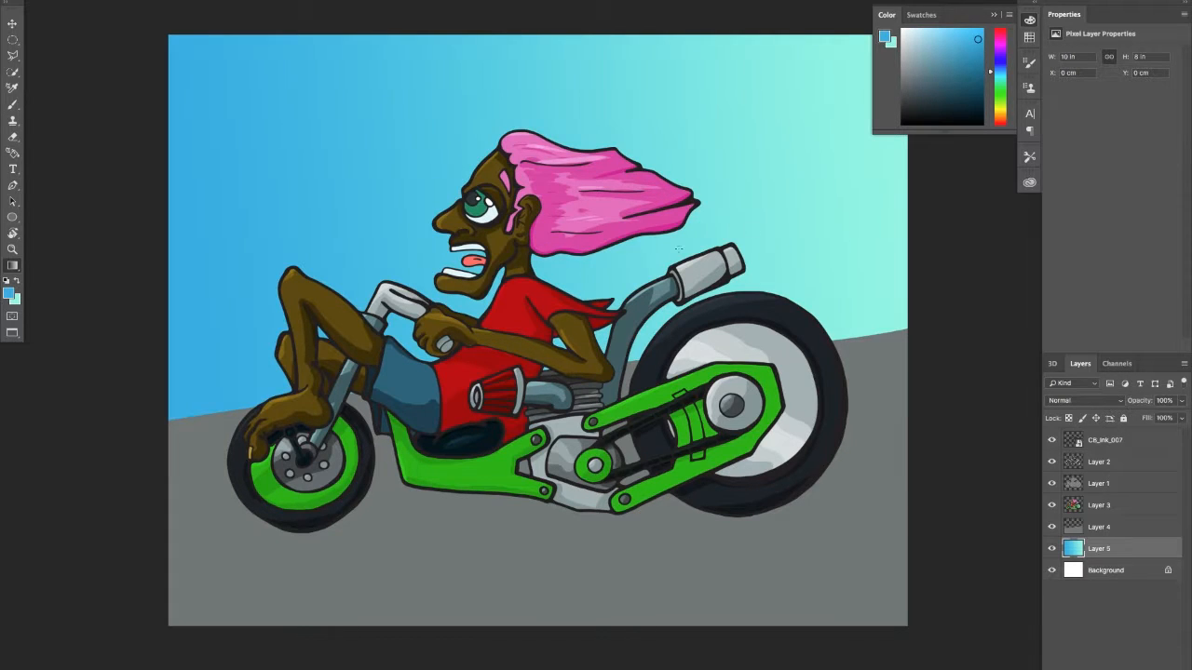
pyautogui.click(17, 281)
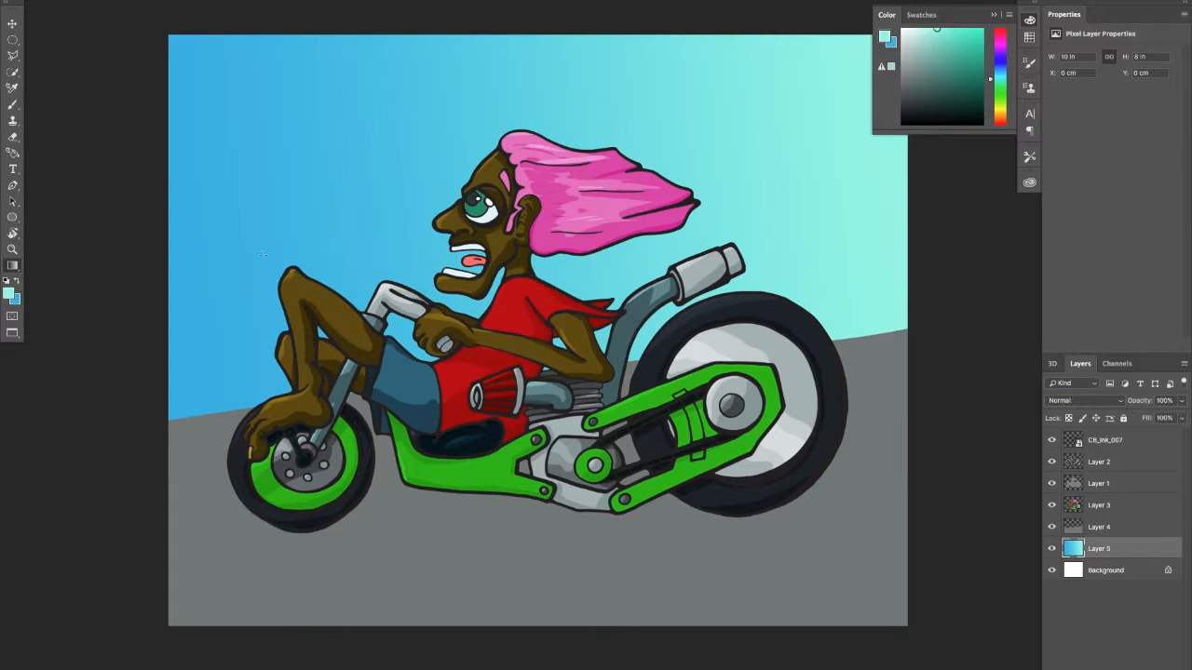
pyautogui.moveTo(169, 119); pyautogui.dragTo(1003, 223)
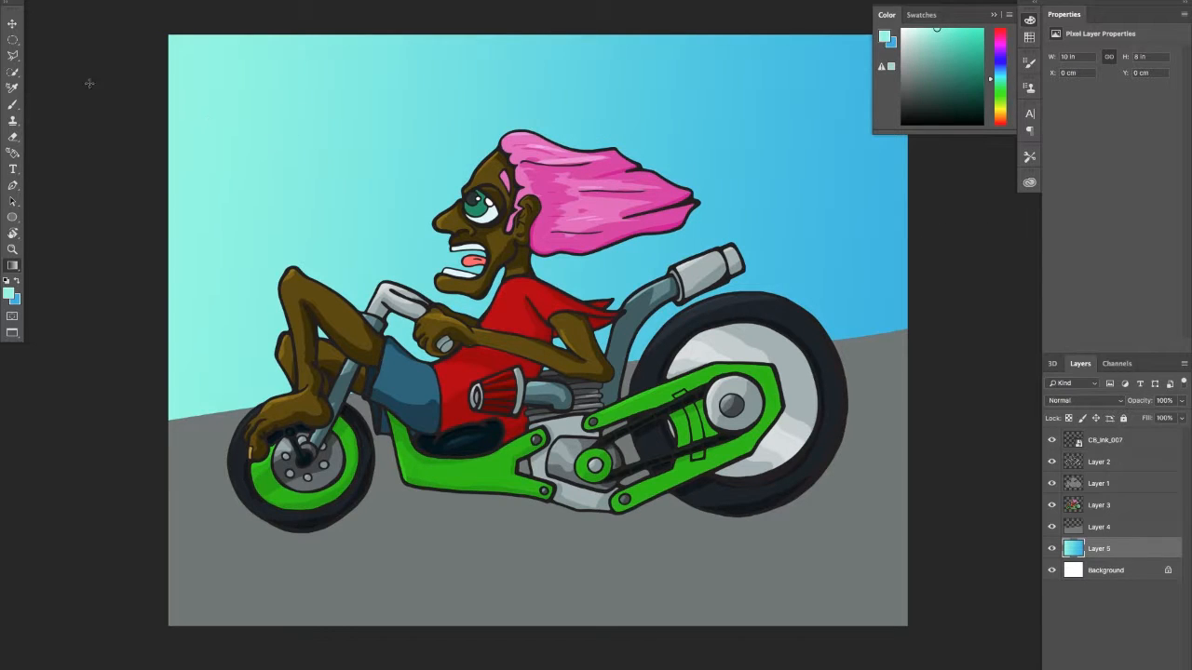
pyautogui.moveTo(56, 68); pyautogui.dragTo(1047, 269)
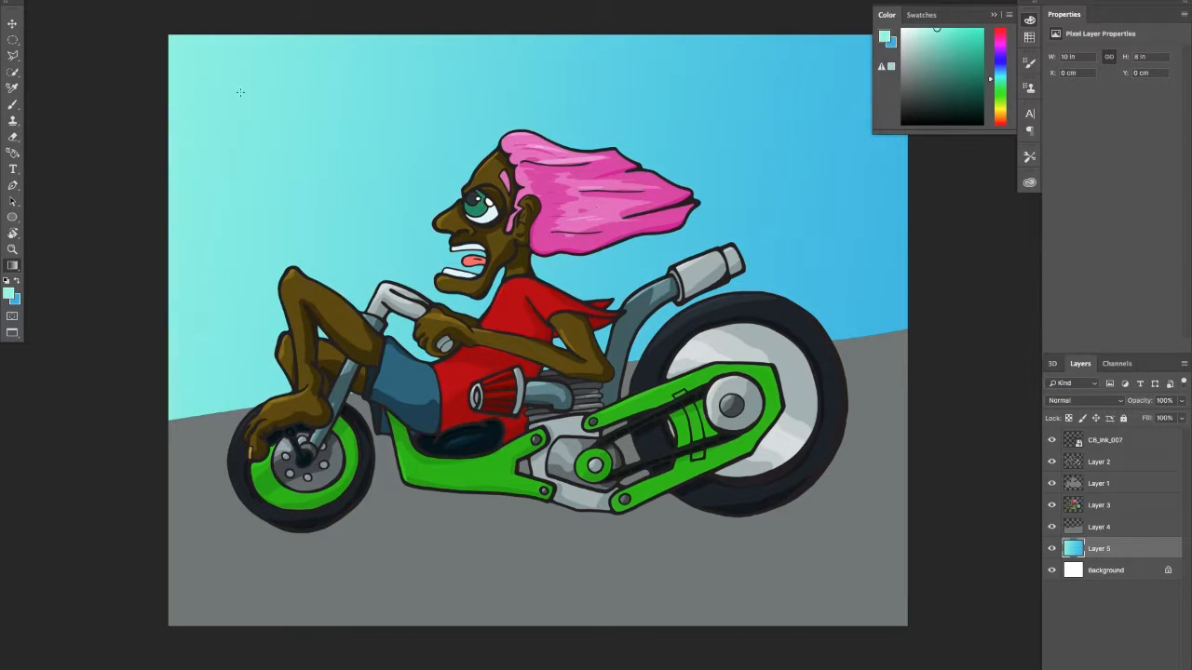
pyautogui.moveTo(134, 44); pyautogui.dragTo(985, 375)
# Step: On Layer 4, sample the road's grey and darken it to #4f5453 as the brush colour
pyautogui.click(1104, 533)
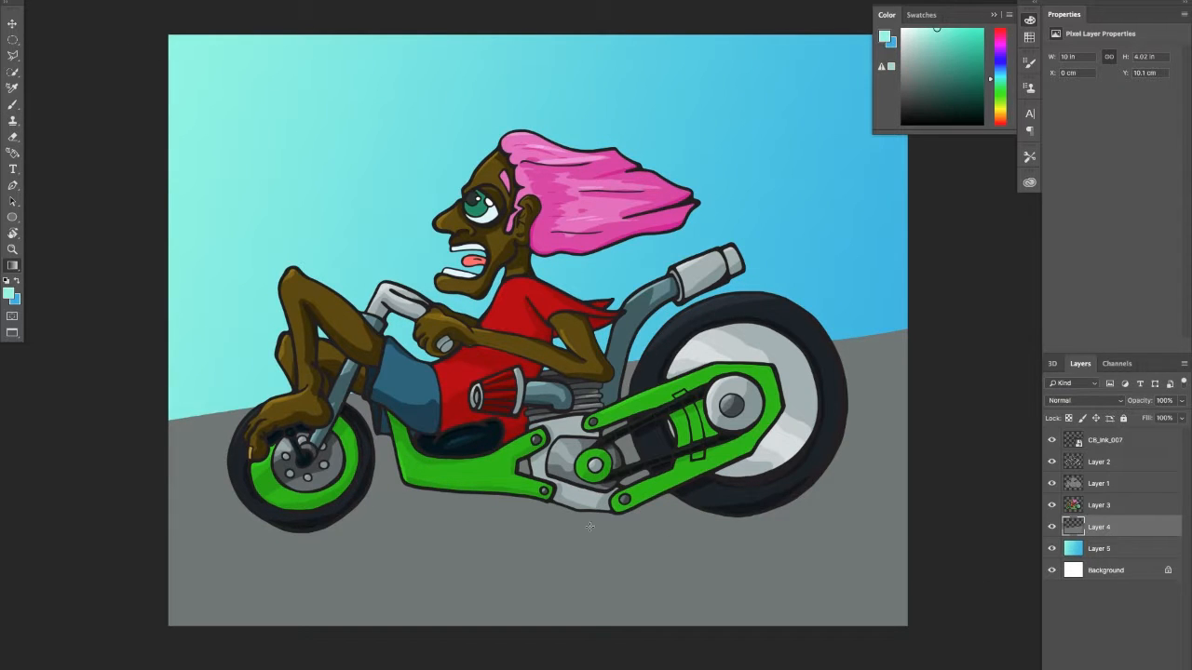
pyautogui.moveTo(589, 526); pyautogui.dragTo(760, 572)
pyautogui.hotkey('ctrl', 'z')
pyautogui.press('b')
pyautogui.keyDown('alt'); pyautogui.click(492, 572); pyautogui.keyUp('alt')
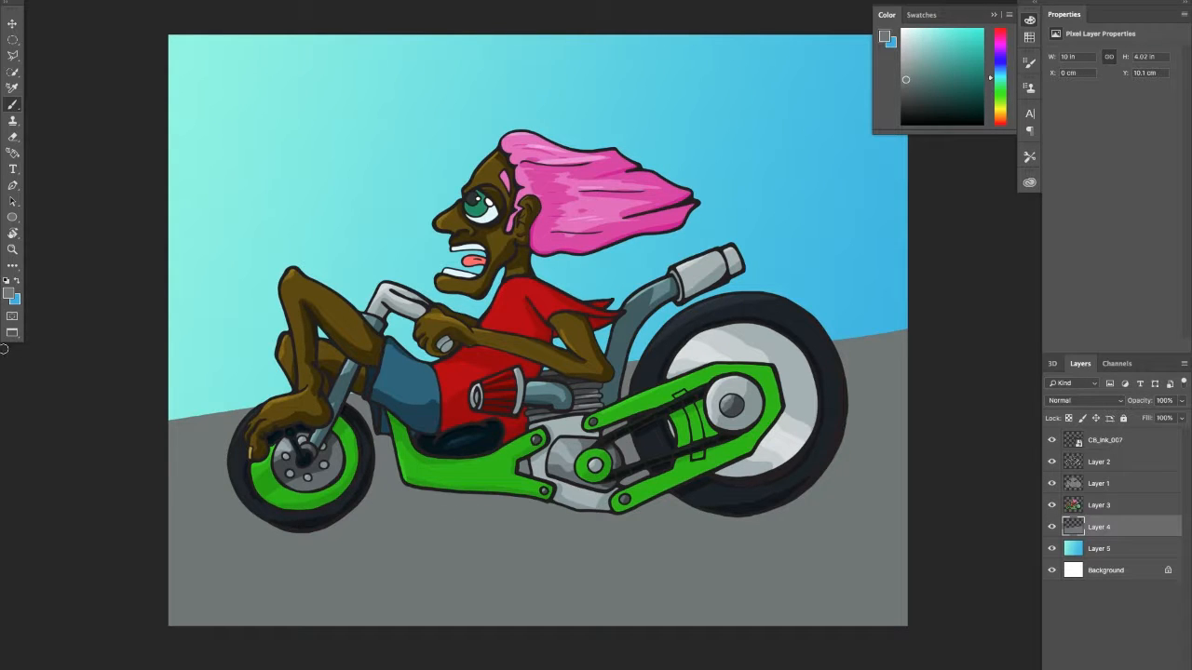
pyautogui.click(11, 294)
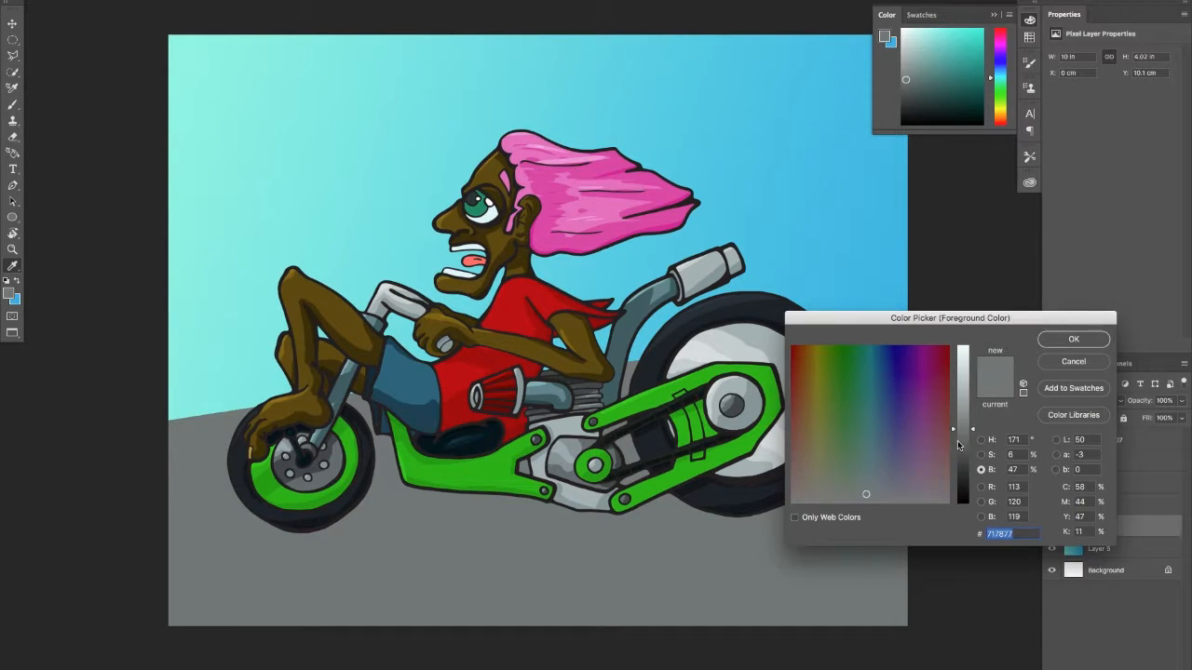
pyautogui.moveTo(958, 445); pyautogui.dragTo(958, 455)
pyautogui.click(1073, 338)
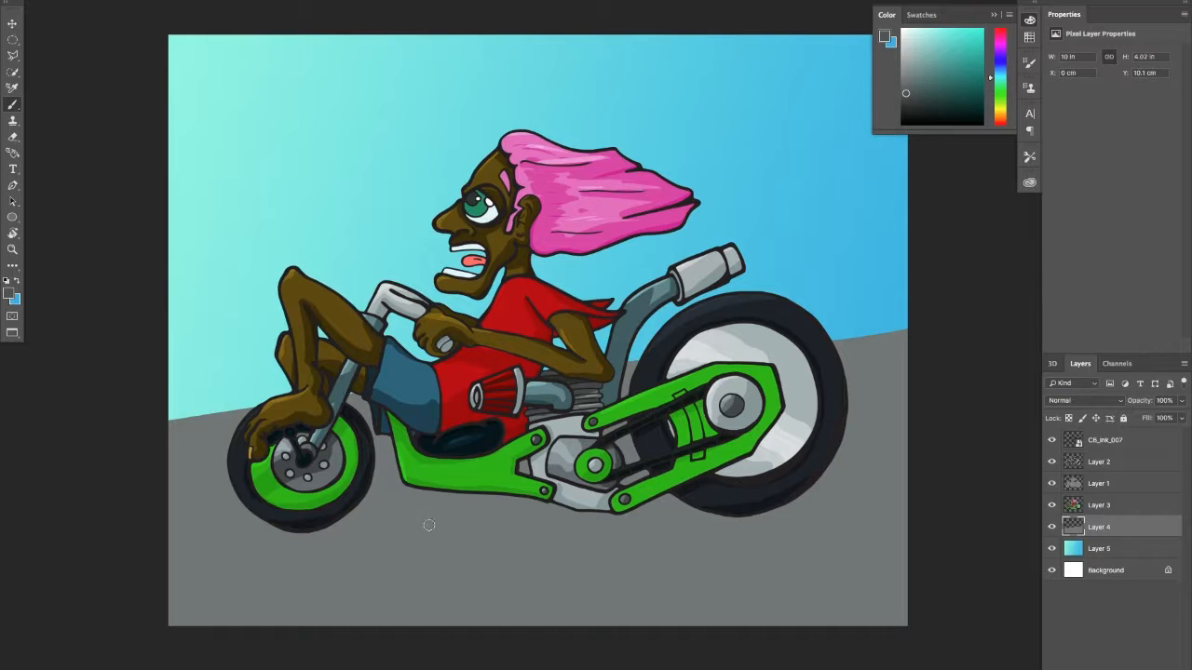
# Step: Brush long, sloping dark grey speed streaks across the road, roughly parallel to each other on both sides of the motorcycle
pyautogui.moveTo(116, 515); pyautogui.dragTo(829, 420)
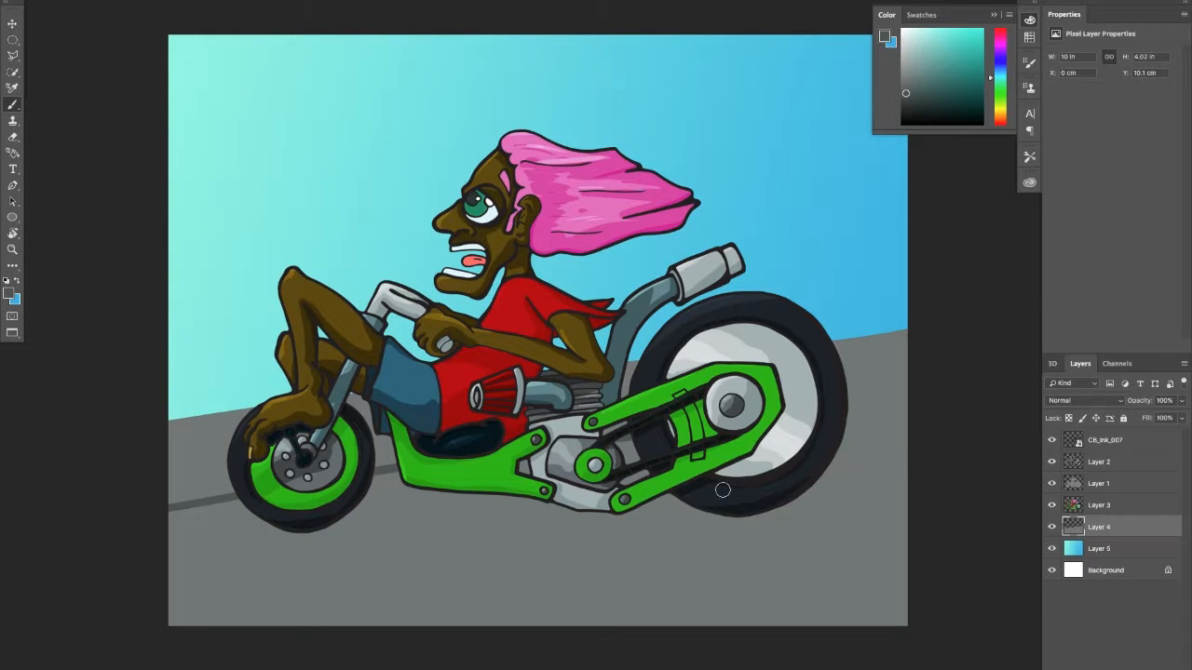
pyautogui.moveTo(917, 449); pyautogui.dragTo(376, 563)
pyautogui.moveTo(960, 487); pyautogui.dragTo(309, 604)
pyautogui.moveTo(936, 506); pyautogui.dragTo(453, 597)
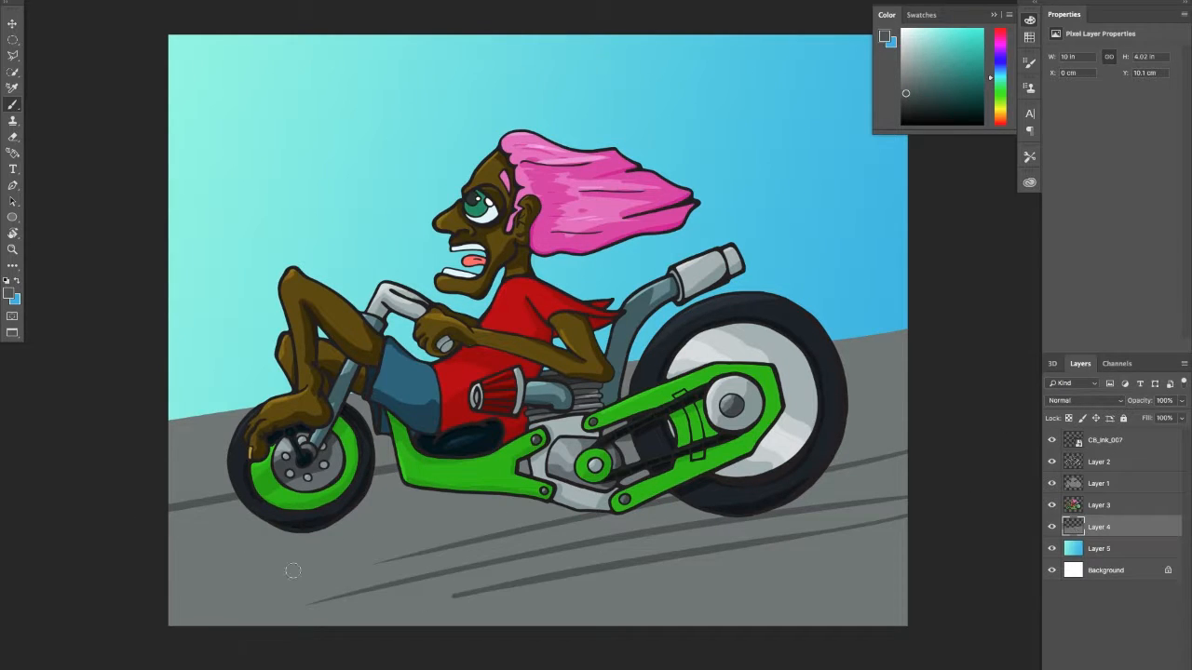
pyautogui.moveTo(164, 581); pyautogui.dragTo(569, 471)
pyautogui.moveTo(963, 403); pyautogui.dragTo(512, 496)
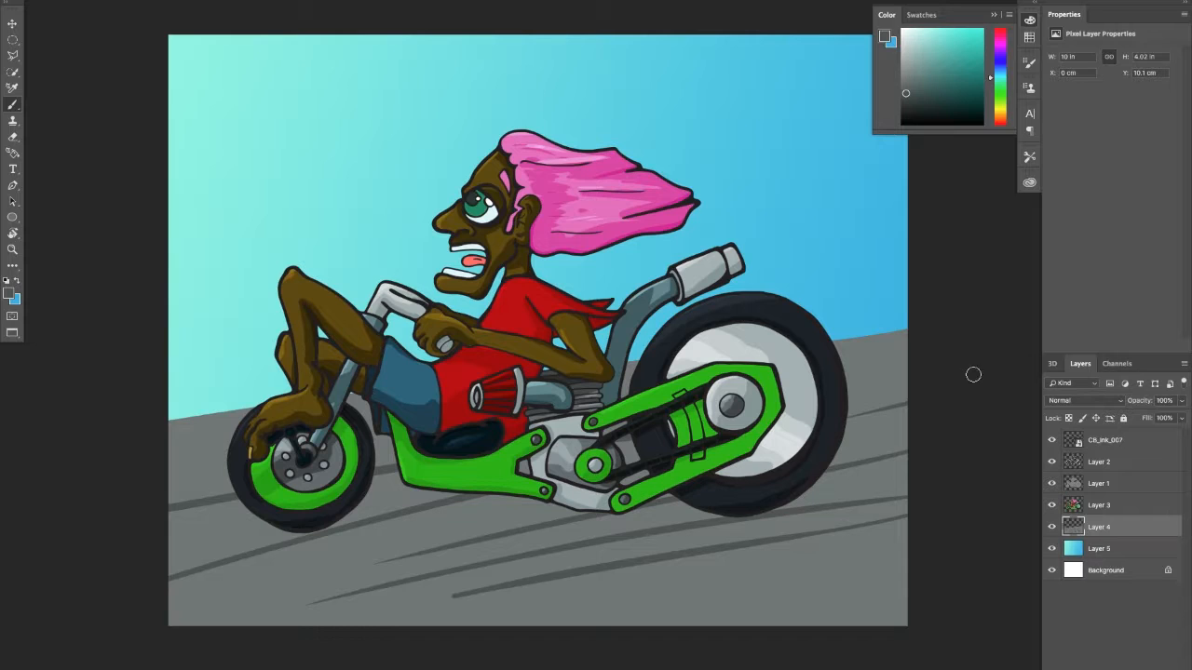
pyautogui.moveTo(973, 374); pyautogui.dragTo(730, 400)
pyautogui.moveTo(944, 540); pyautogui.dragTo(562, 607)
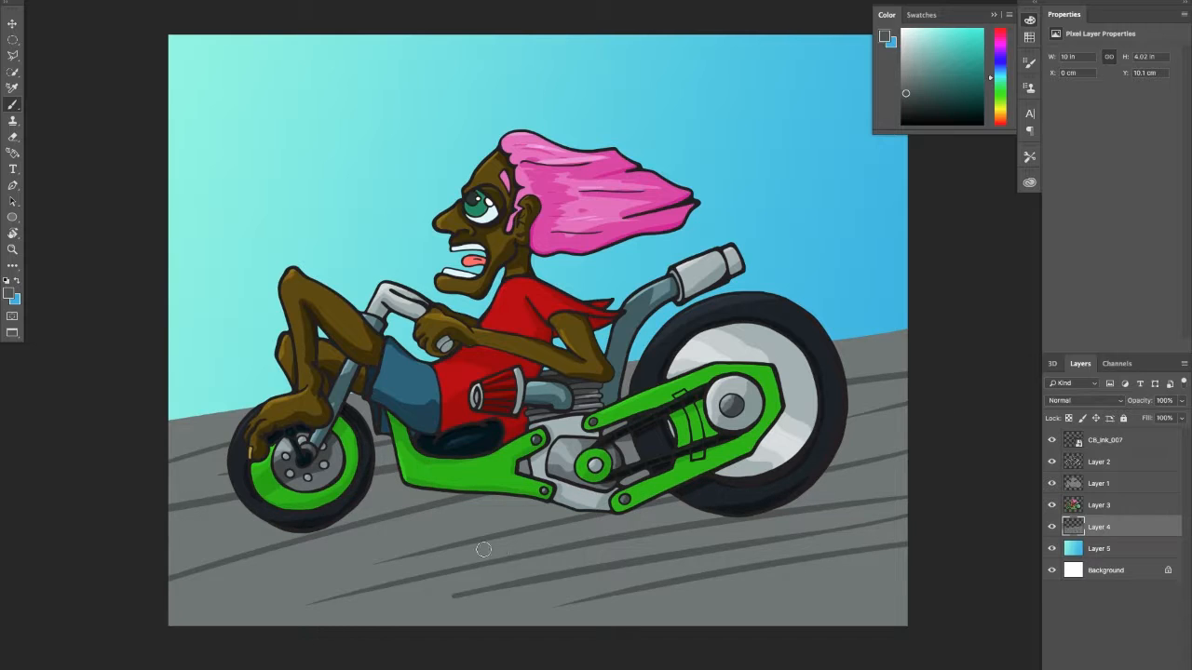
pyautogui.moveTo(447, 543); pyautogui.dragTo(346, 569)
# Step: Darken the foreground grey further and brush thin, near-black streaks between the existing ones across the road
pyautogui.click(12, 294)
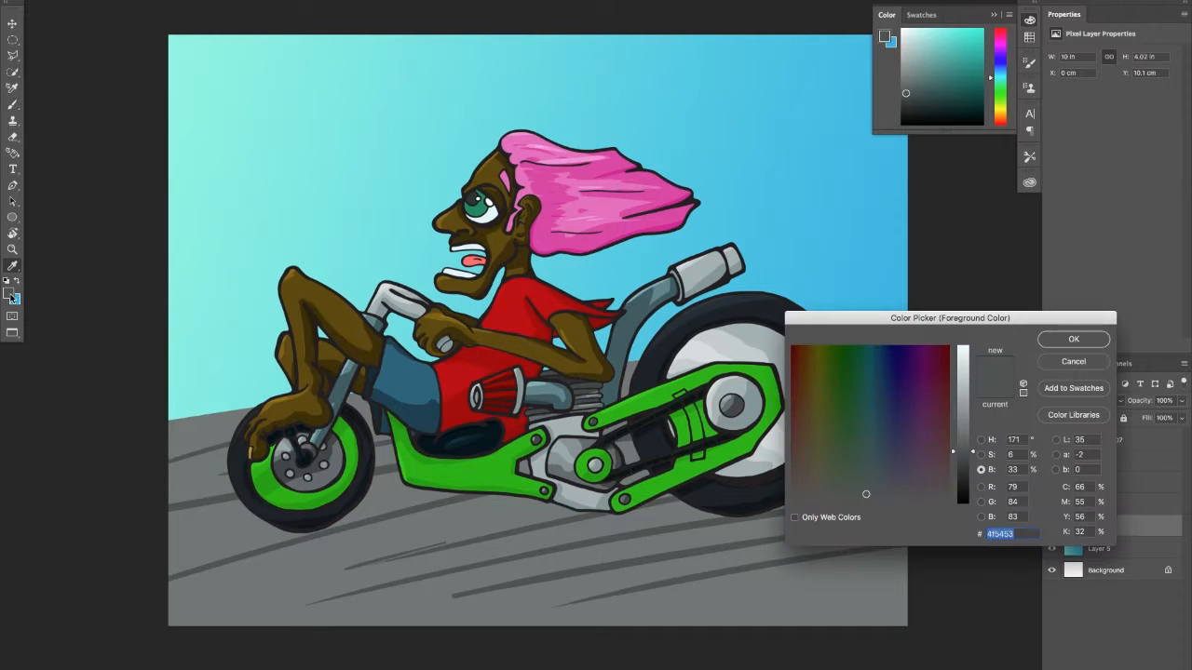
pyautogui.click(964, 472)
pyautogui.click(1073, 339)
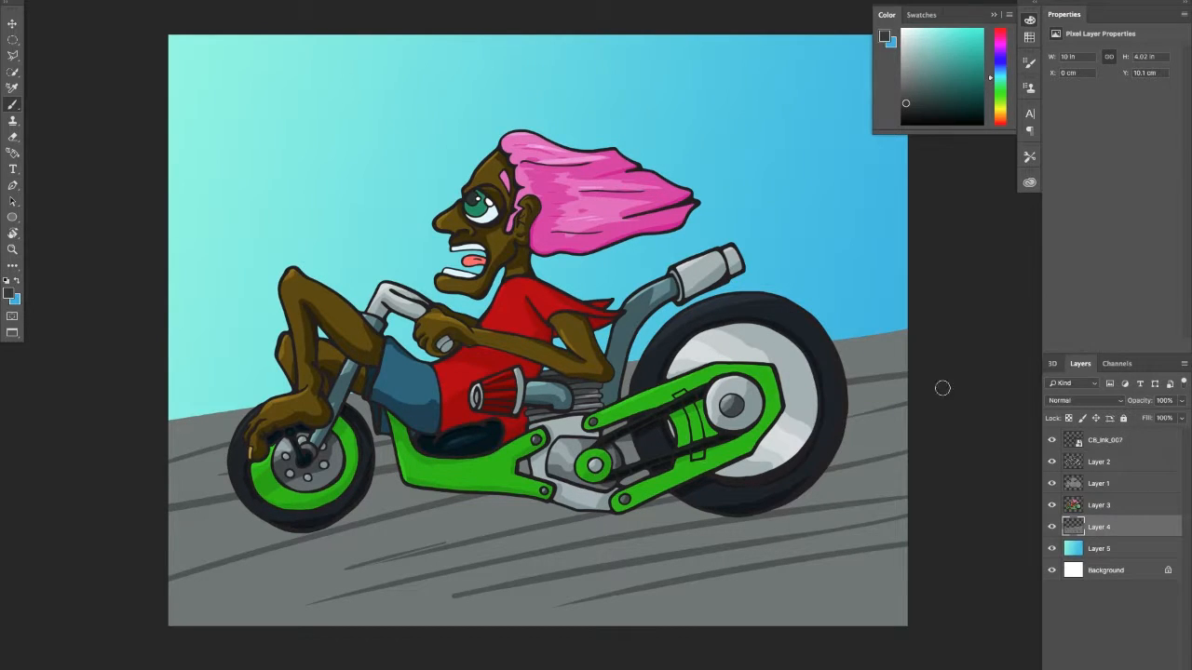
pyautogui.moveTo(96, 567); pyautogui.dragTo(259, 521)
pyautogui.moveTo(1019, 411); pyautogui.dragTo(683, 467)
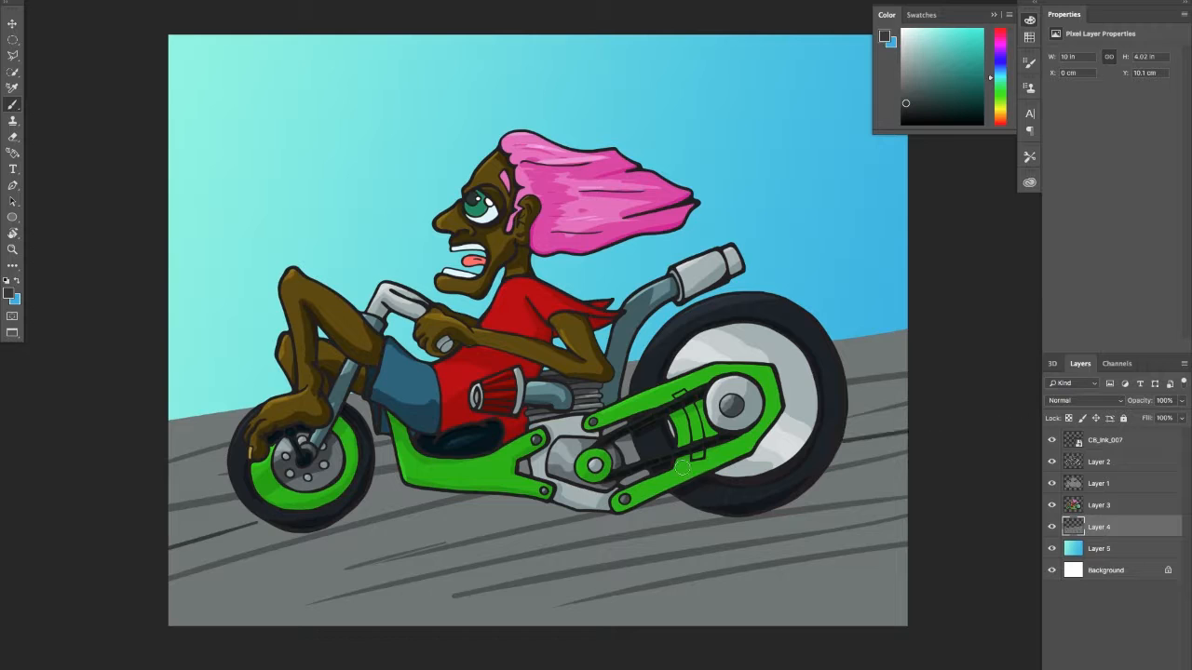
pyautogui.moveTo(182, 630); pyautogui.dragTo(596, 534)
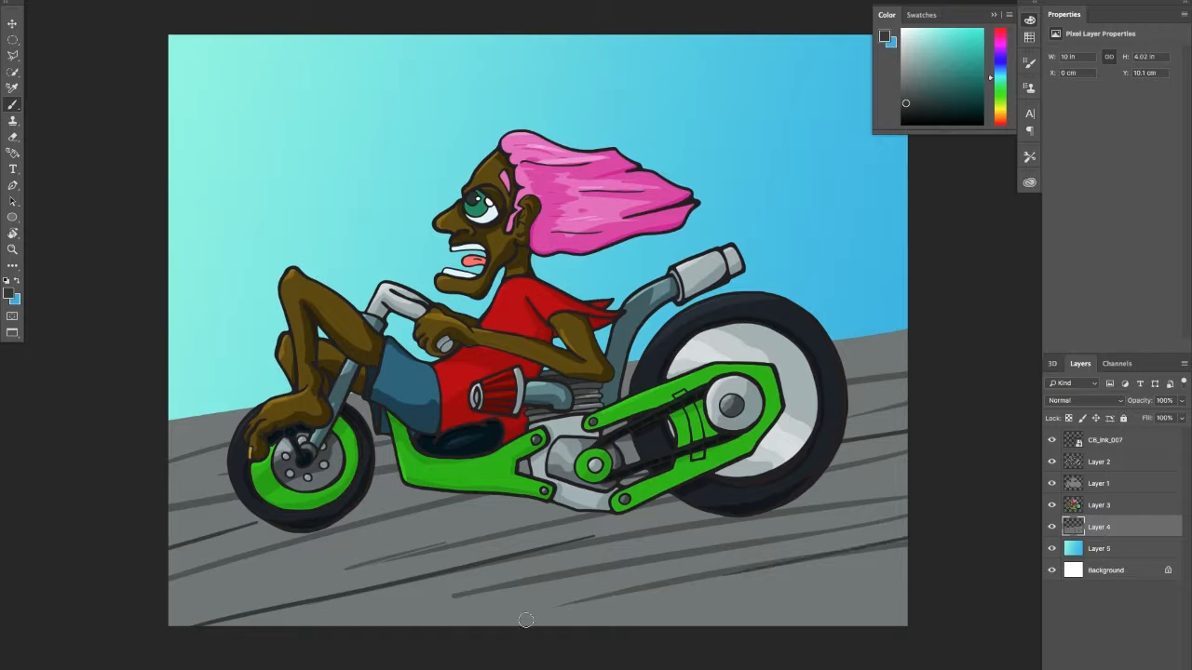
pyautogui.moveTo(895, 540); pyautogui.dragTo(723, 577)
pyautogui.moveTo(314, 645); pyautogui.dragTo(602, 579)
pyautogui.moveTo(971, 531)
pyautogui.mouseDown()
pyautogui.moveTo(681, 617)
pyautogui.moveTo(895, 590)
pyautogui.mouseUp()
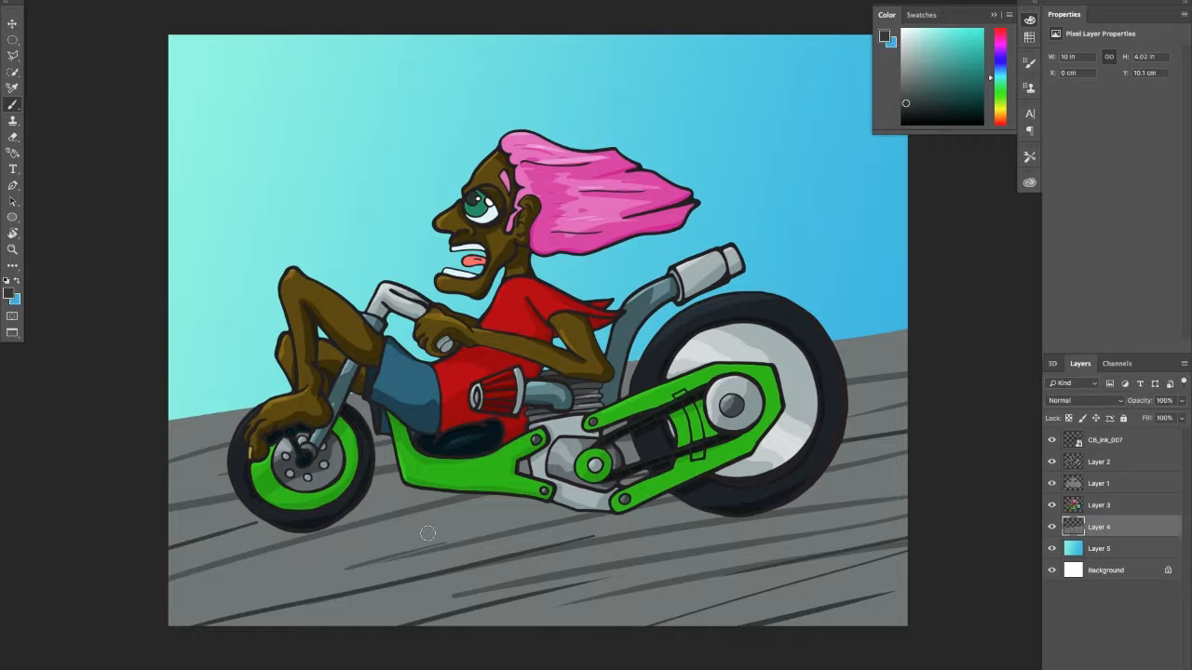
pyautogui.moveTo(433, 528)
pyautogui.mouseDown()
pyautogui.moveTo(180, 607)
pyautogui.moveTo(154, 638)
pyautogui.mouseUp()
pyautogui.moveTo(102, 494); pyautogui.dragTo(456, 454)
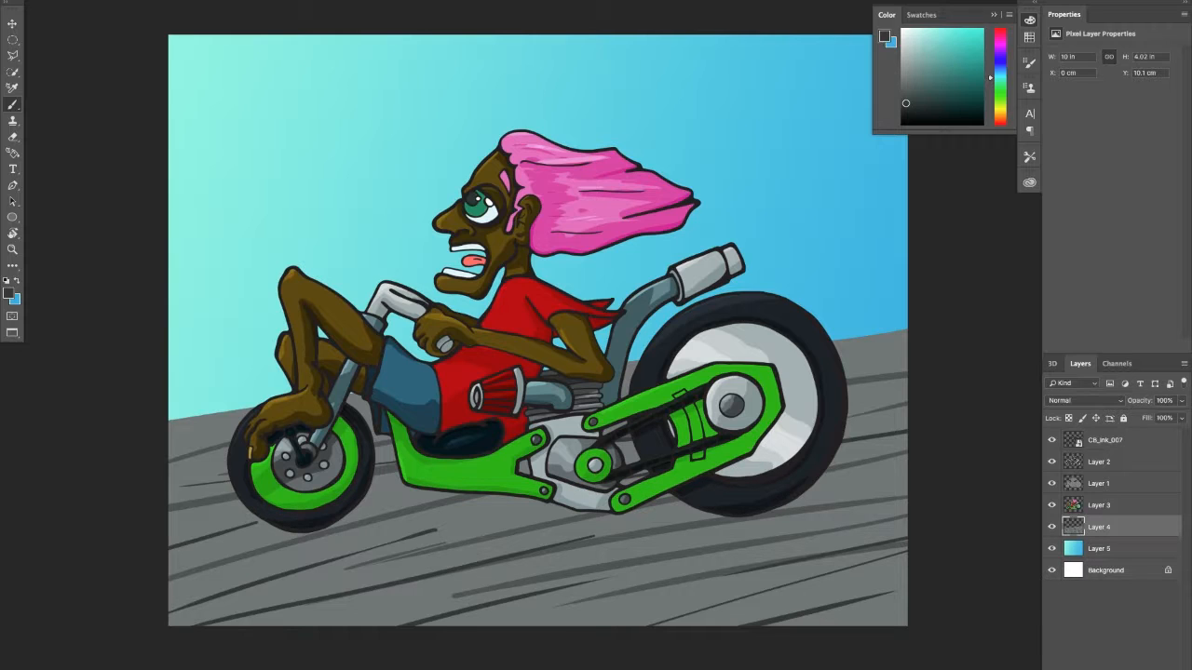
# Step: On a new layer above Layer 4, outline a ground shadow beneath the motorcycle in the tyre's sampled near-black and fill it with the Paint Bucket
pyautogui.hotkey('ctrl', 'shift', 'alt', 'n')
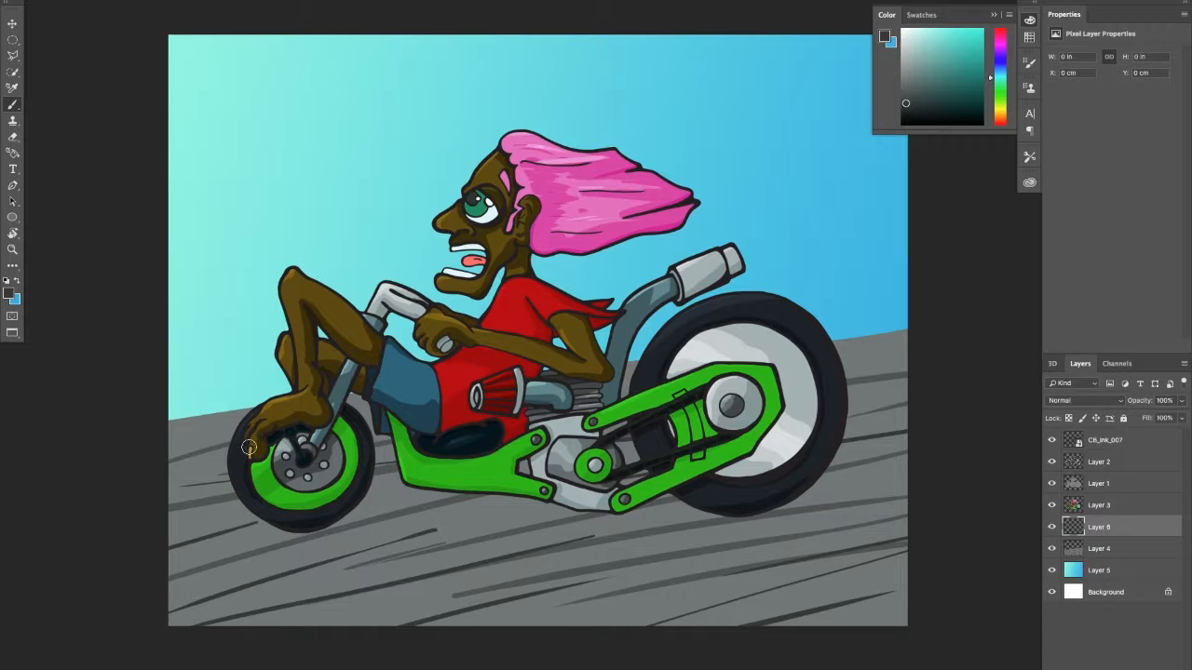
pyautogui.keyDown('alt'); pyautogui.click(313, 521); pyautogui.keyUp('alt')
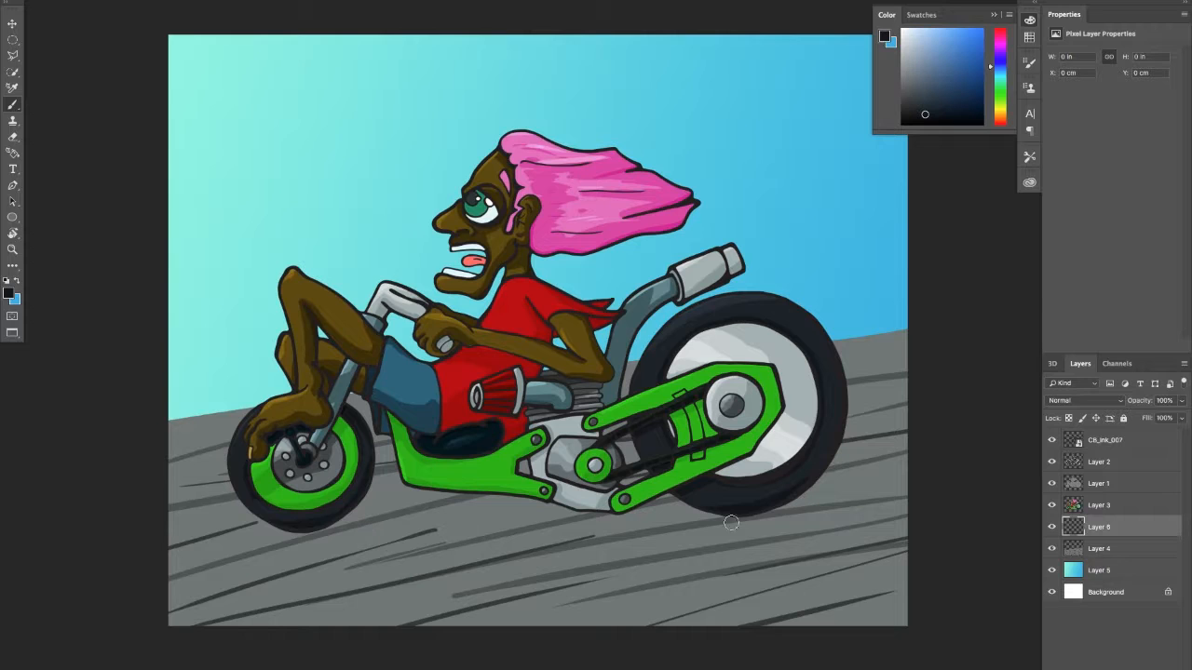
pyautogui.moveTo(821, 491)
pyautogui.mouseDown()
pyautogui.moveTo(248, 513)
pyautogui.moveTo(237, 541)
pyautogui.moveTo(569, 563)
pyautogui.moveTo(966, 492)
pyautogui.moveTo(835, 489)
pyautogui.moveTo(918, 488)
pyautogui.moveTo(835, 503)
pyautogui.moveTo(873, 497)
pyautogui.mouseUp()
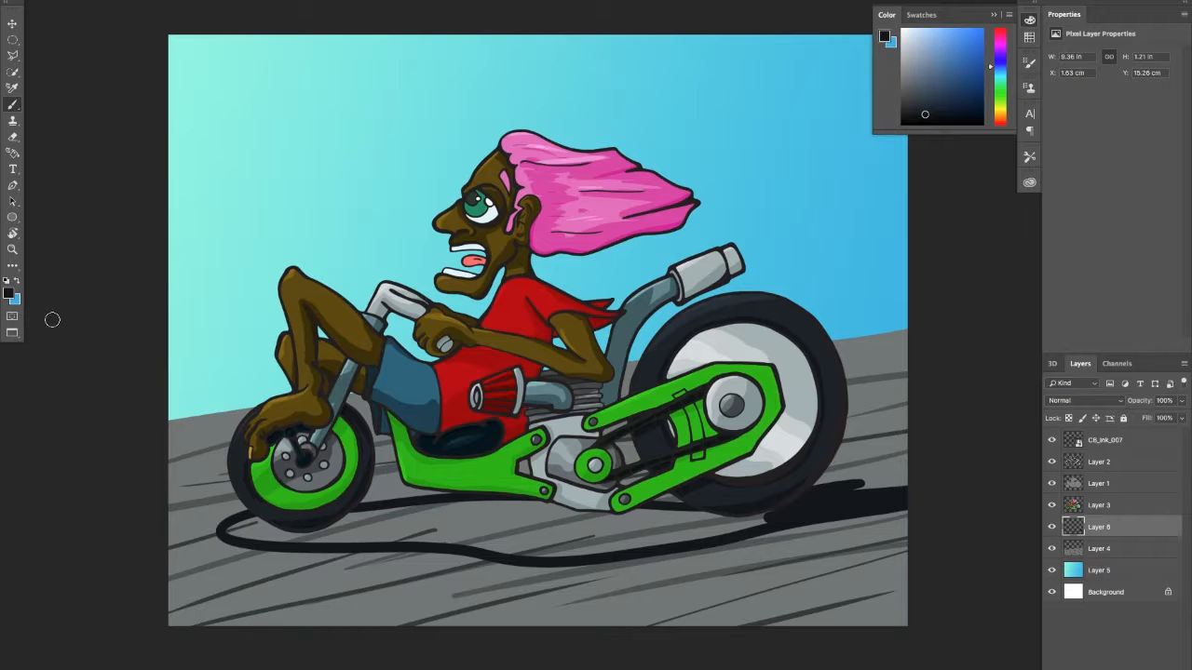
pyautogui.click(13, 266)
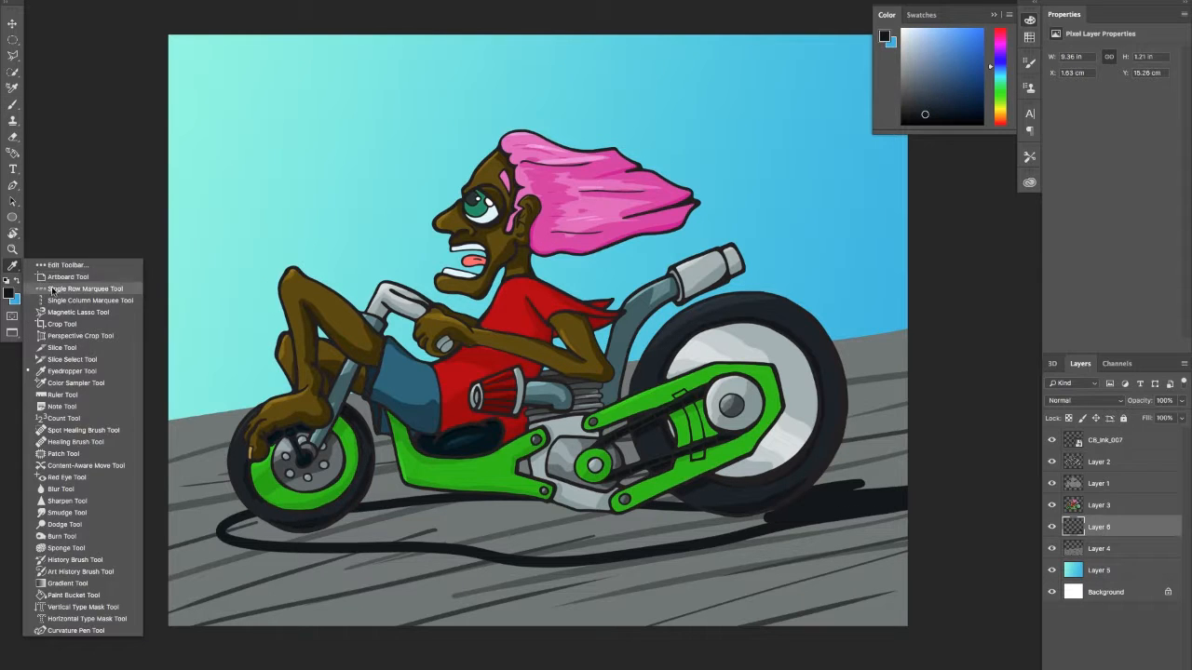
pyautogui.click(65, 589)
pyautogui.click(312, 538)
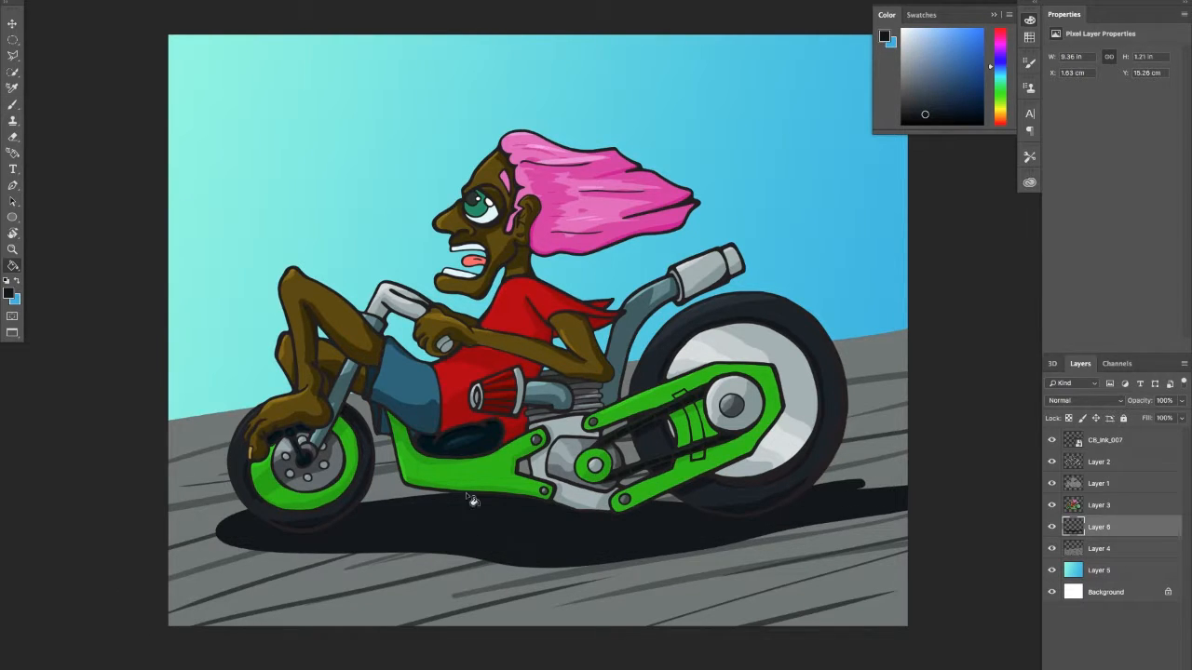
# Step: Soften the ground shadow with a 36-pixel Gaussian Blur and set its layer's blend mode to Multiply
pyautogui.click(303, 1)
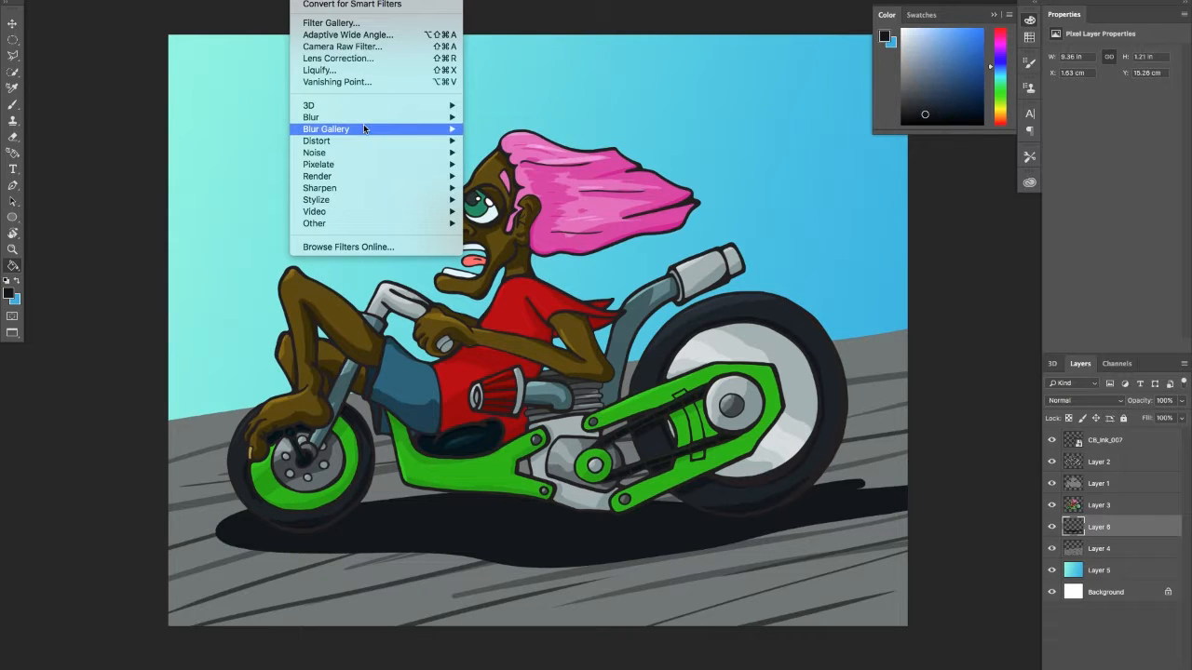
pyautogui.moveTo(384, 130)
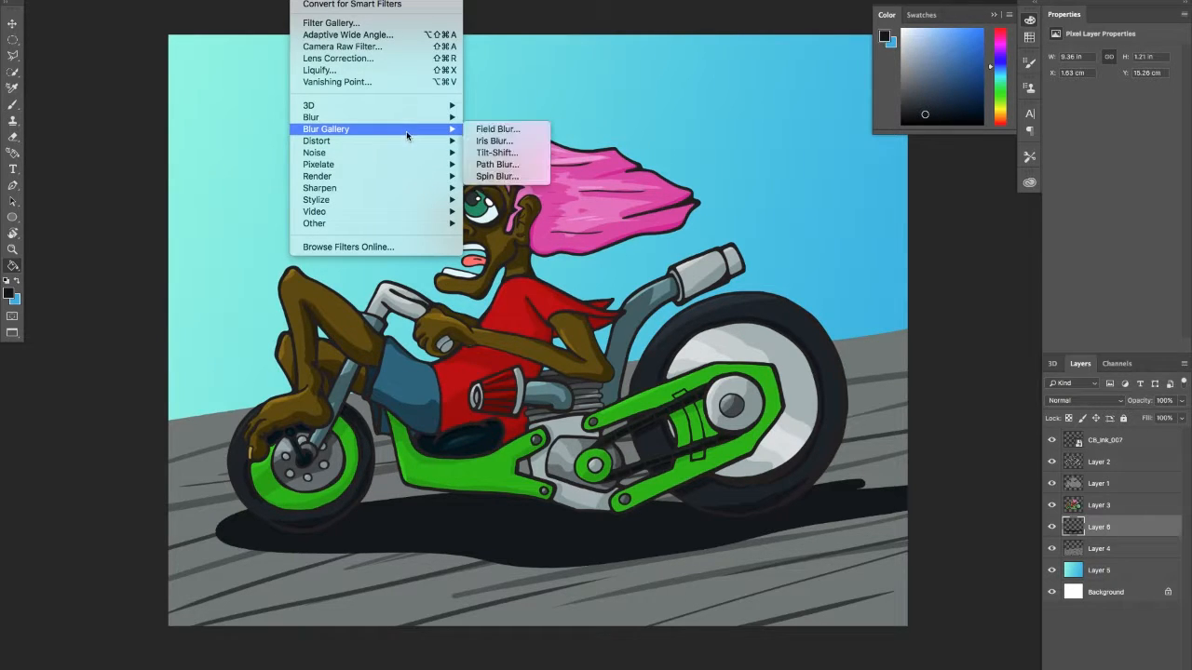
pyautogui.moveTo(427, 118)
pyautogui.click(505, 164)
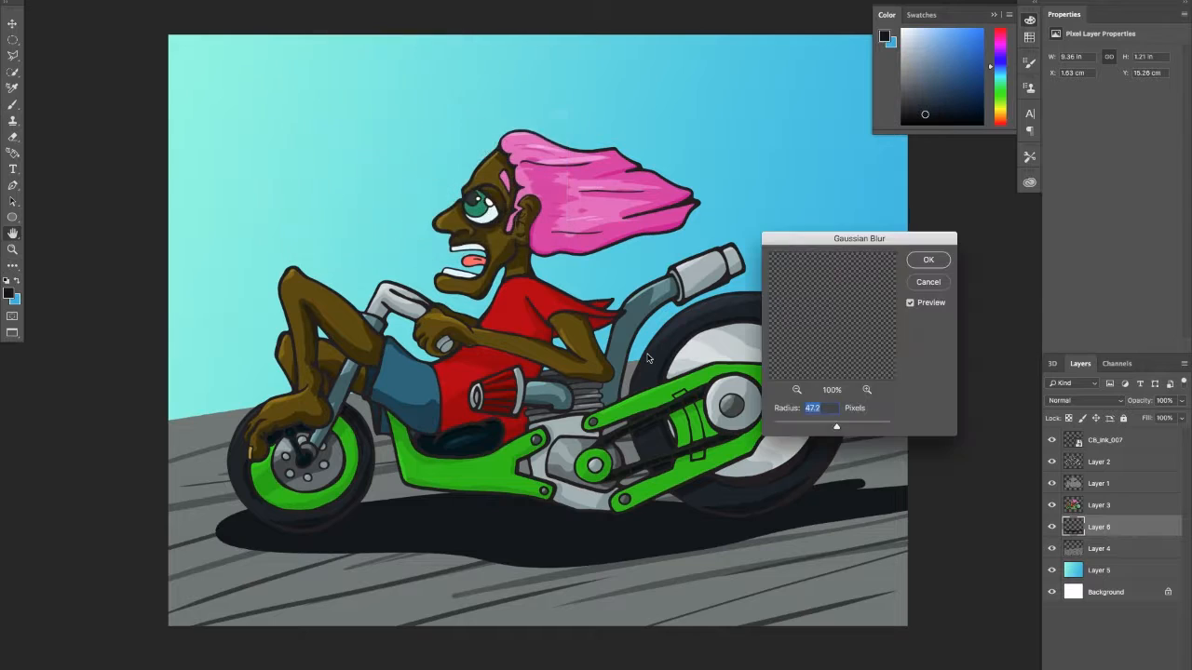
pyautogui.moveTo(813, 428)
pyautogui.mouseDown()
pyautogui.moveTo(801, 427)
pyautogui.moveTo(831, 426)
pyautogui.mouseUp()
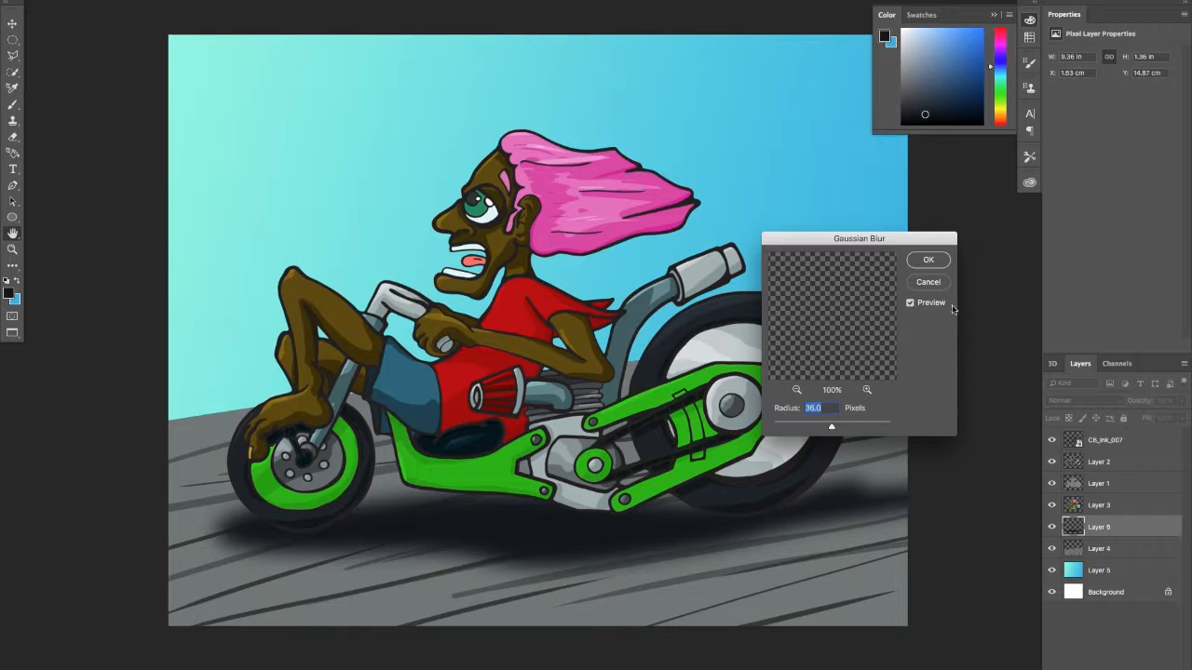
pyautogui.click(928, 261)
pyautogui.click(1107, 400)
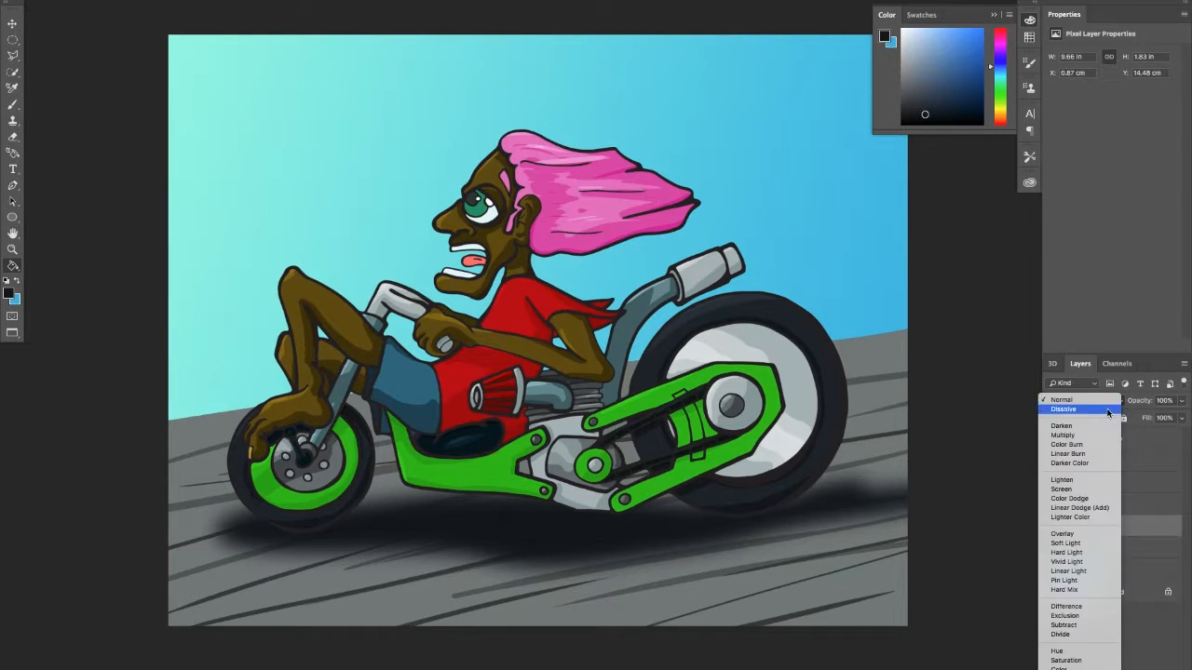
pyautogui.click(1079, 445)
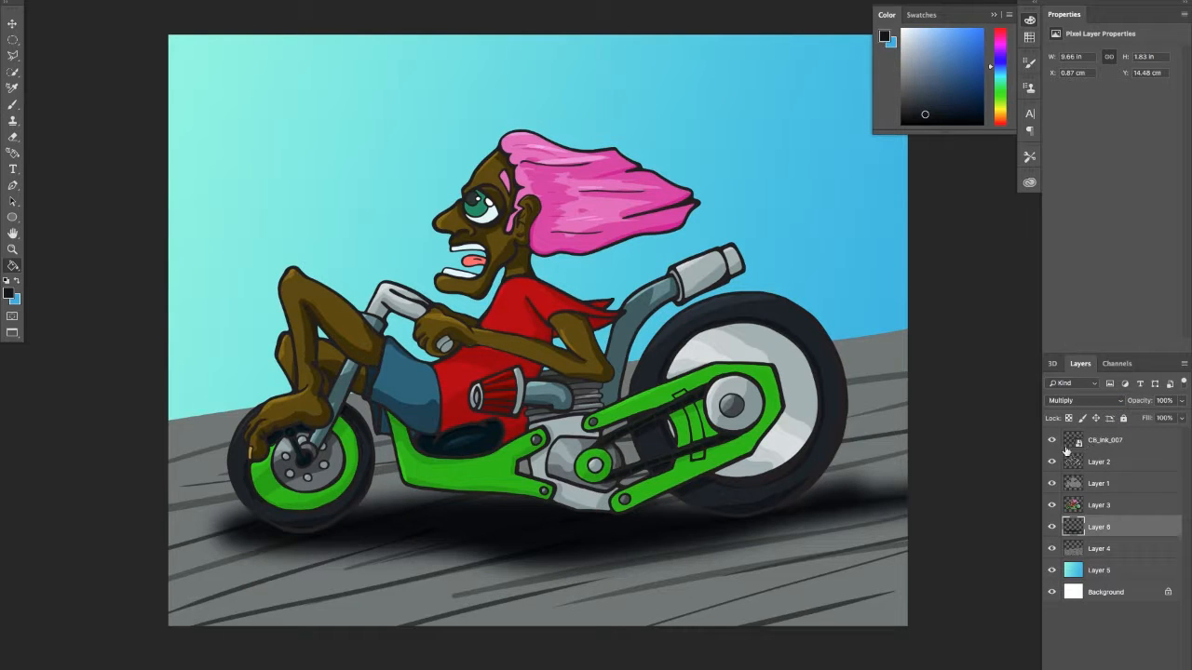
# Step: Duplicate the CB_Ink_007 line art layer and set the copy's blend mode to Multiply
pyautogui.click(1096, 439)
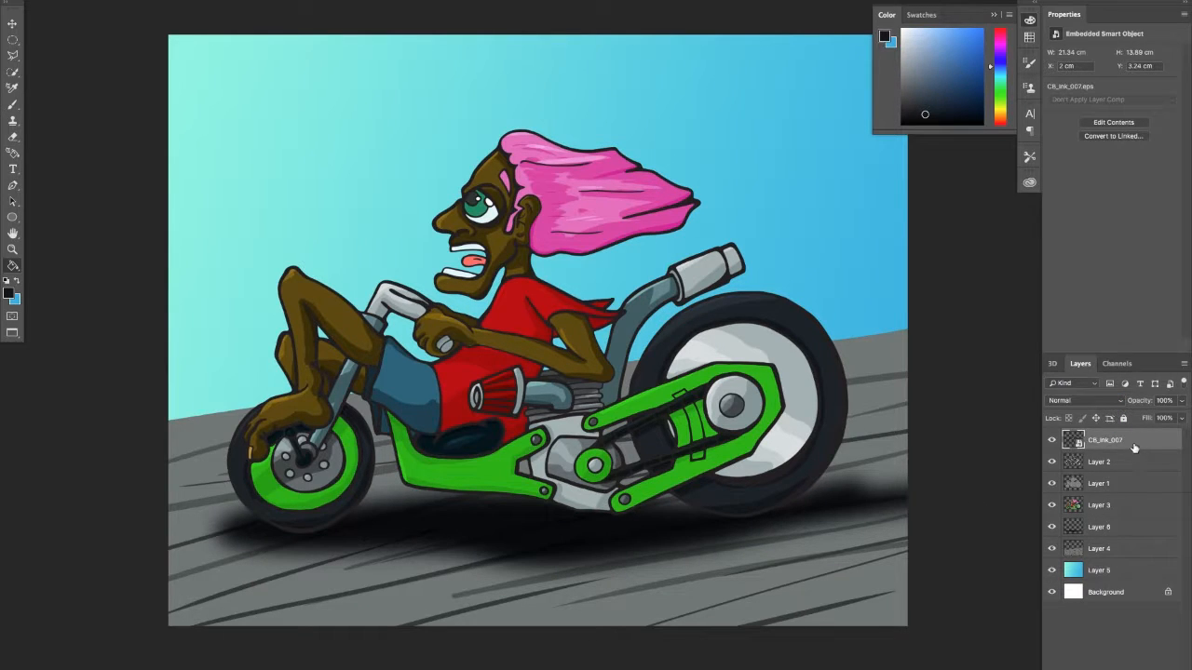
pyautogui.hotkey('ctrl', 'j')
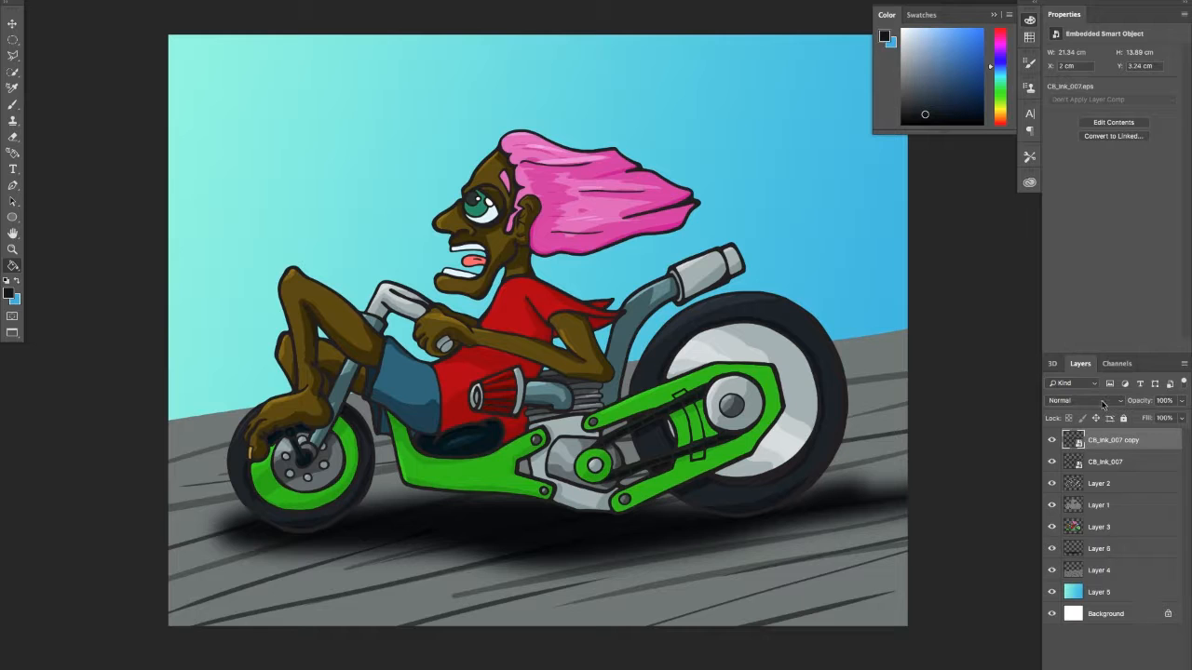
pyautogui.click(1102, 402)
pyautogui.click(1082, 444)
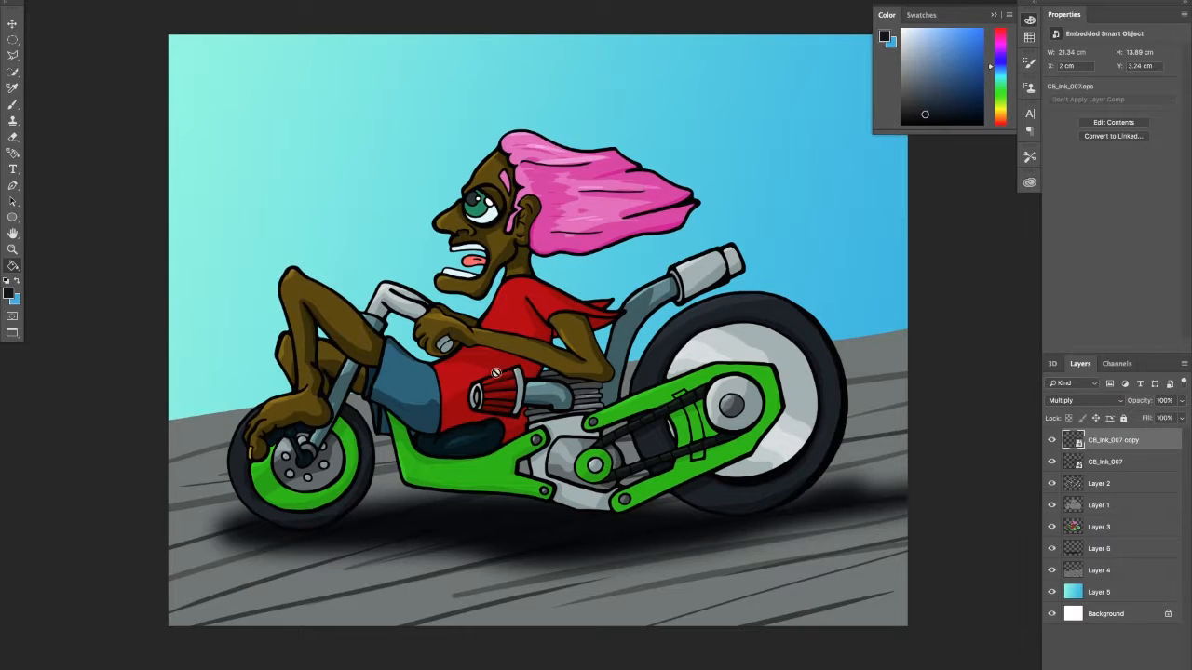
# Step: Add a new Overlay layer directly above Layer 5 and set the foreground colour to grey #a5a5a5
pyautogui.moveTo(513, 250); pyautogui.dragTo(555, 341)
pyautogui.moveTo(891, 509); pyautogui.dragTo(807, 458)
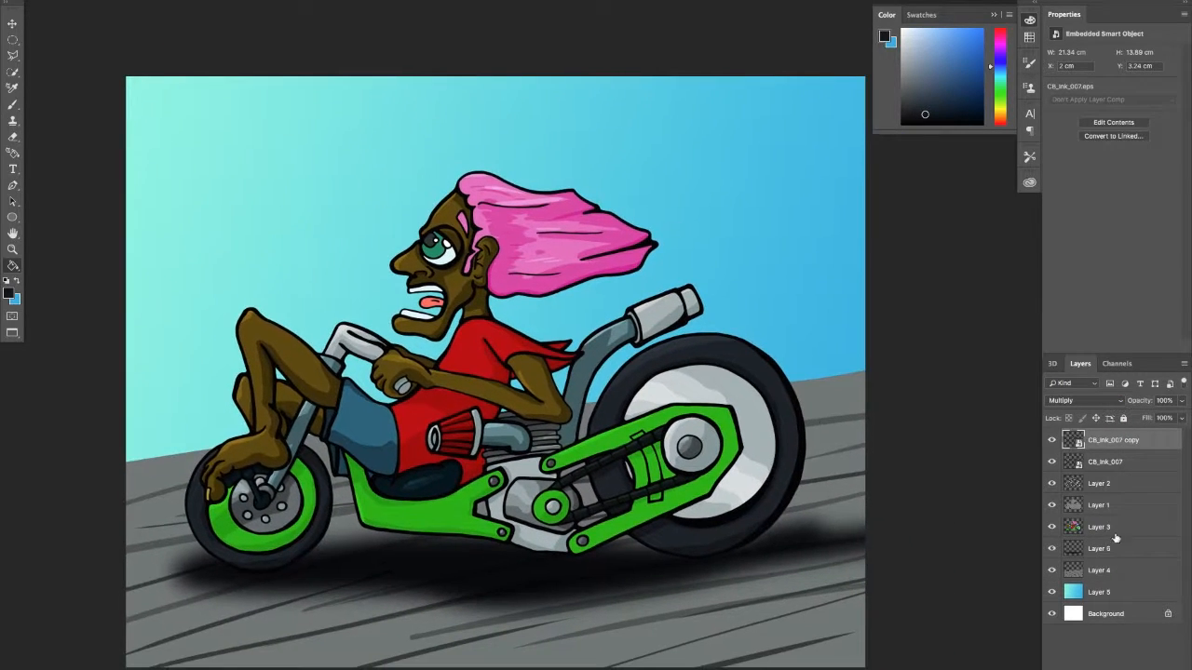
pyautogui.click(1099, 595)
pyautogui.hotkey('ctrl', 'shift', 'alt', 'n')
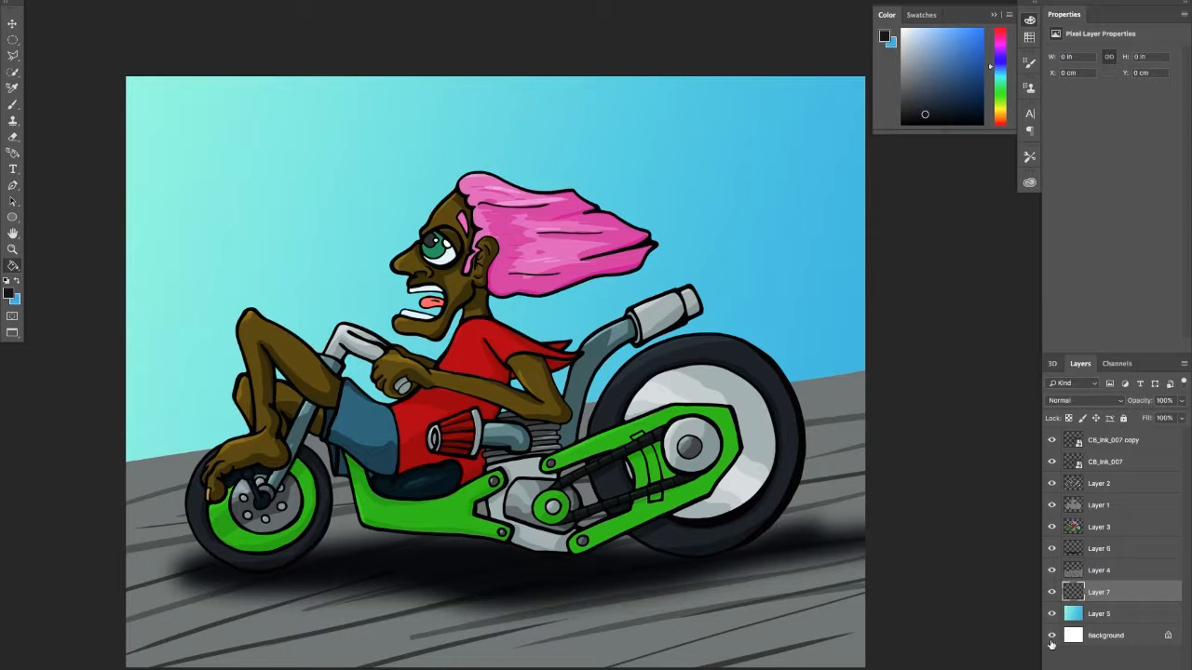
pyautogui.click(12, 293)
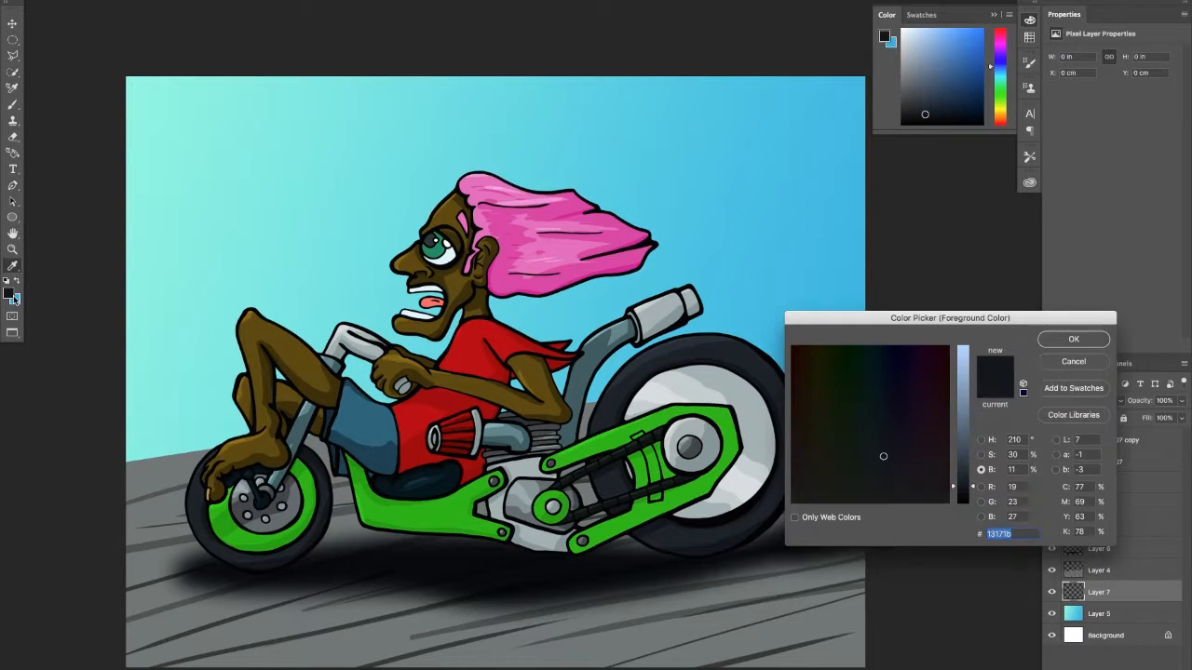
pyautogui.write('b5b5b5')
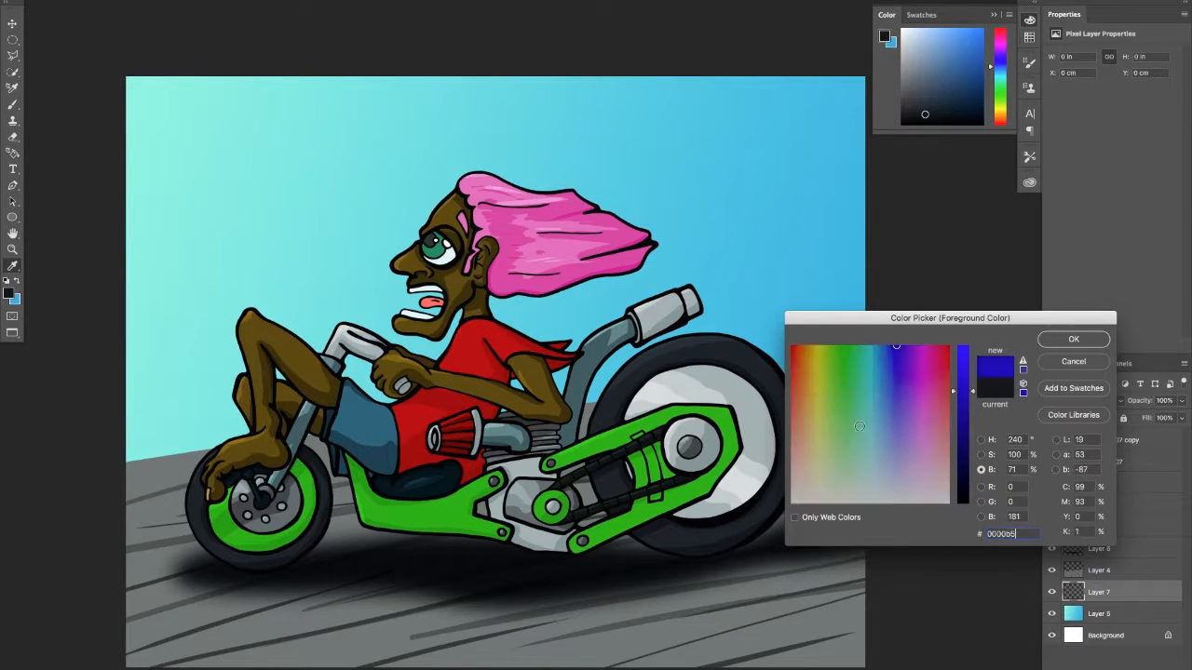
pyautogui.click(1071, 337)
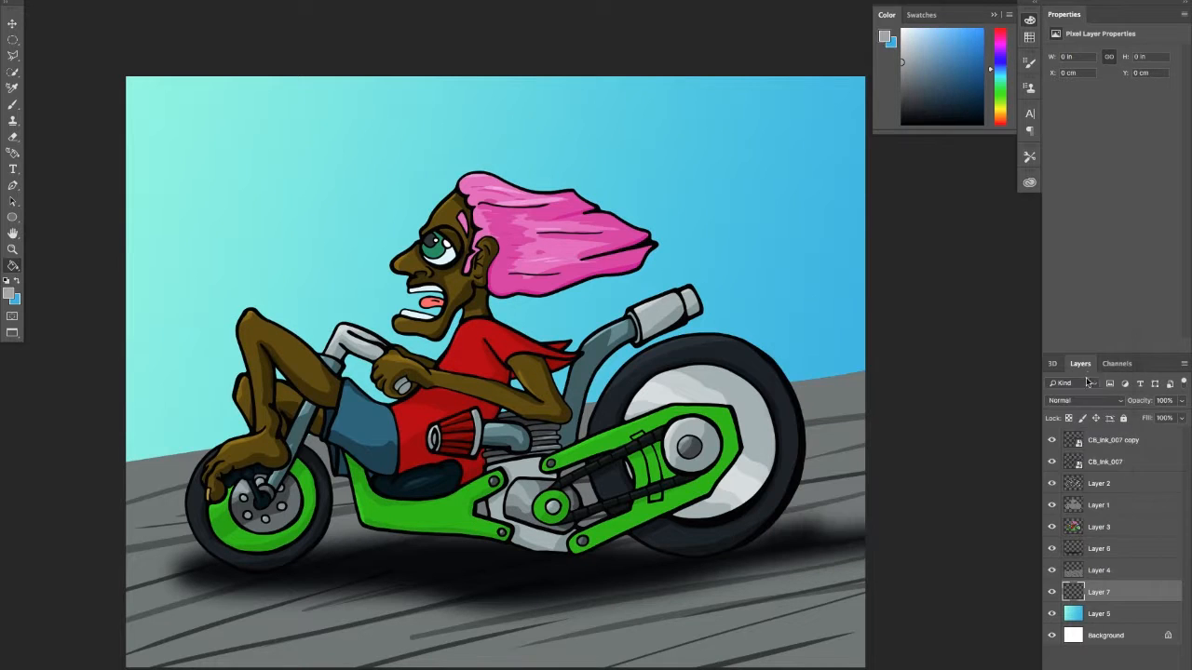
pyautogui.click(1085, 401)
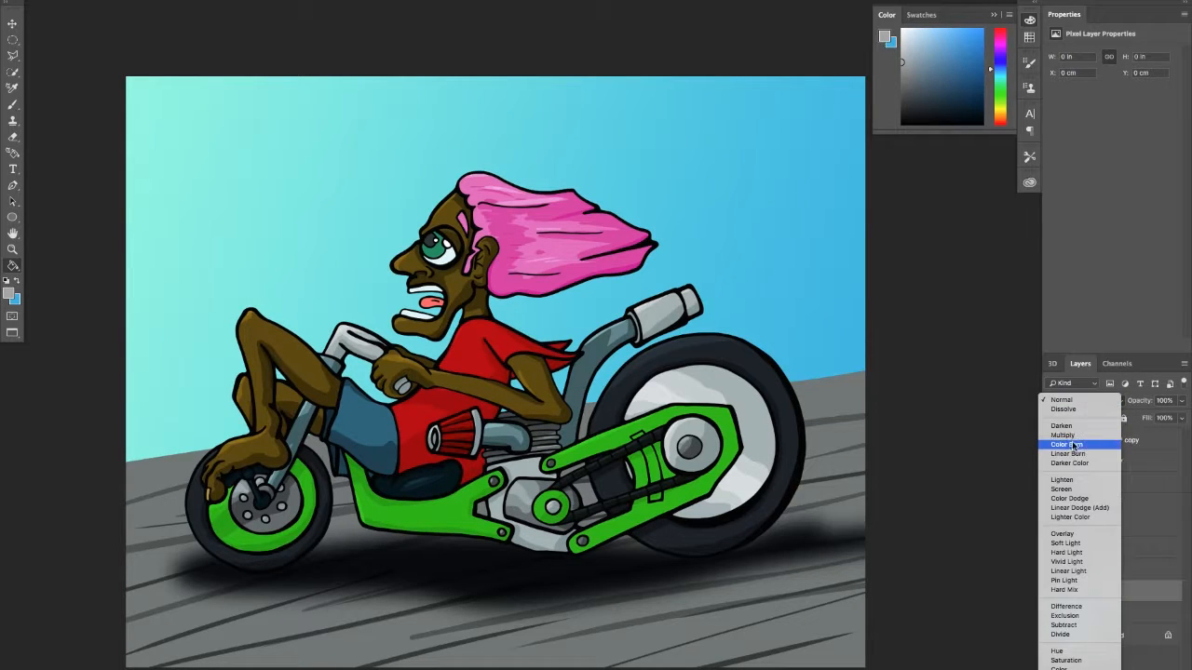
pyautogui.click(1062, 534)
# Step: Brush long, thin, slightly sloping pale wind streaks across the sky at and above the rider's head height
pyautogui.press('b')
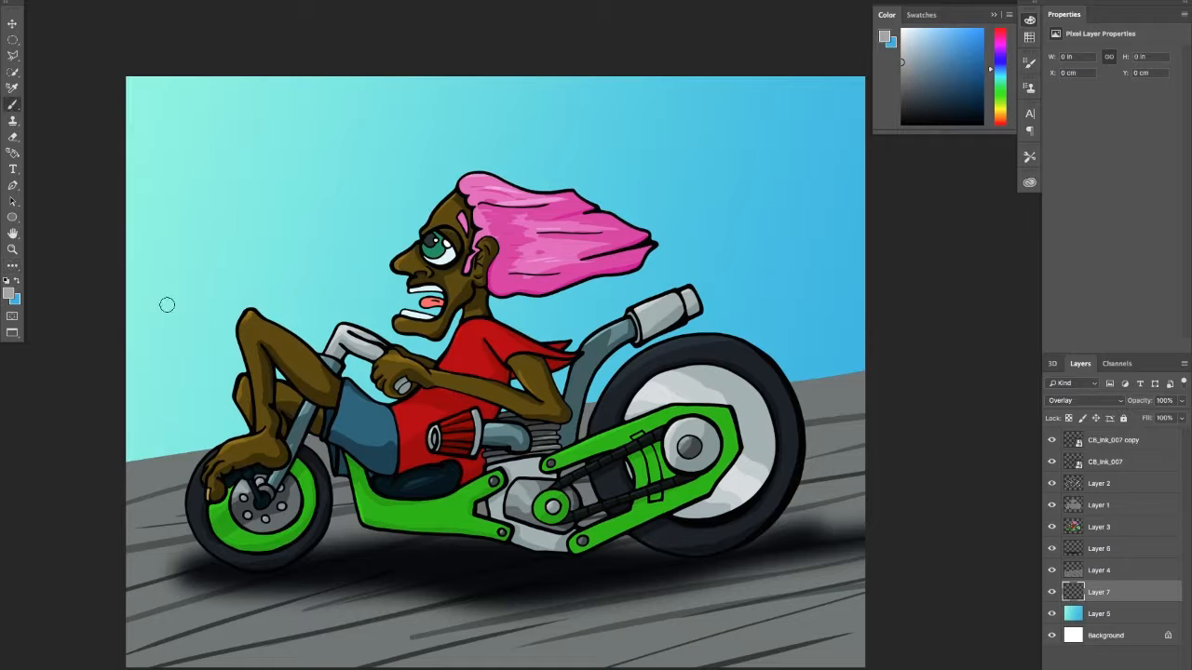
pyautogui.moveTo(66, 309); pyautogui.dragTo(409, 248)
pyautogui.moveTo(109, 307); pyautogui.dragTo(984, 227)
pyautogui.moveTo(208, 230); pyautogui.dragTo(745, 183)
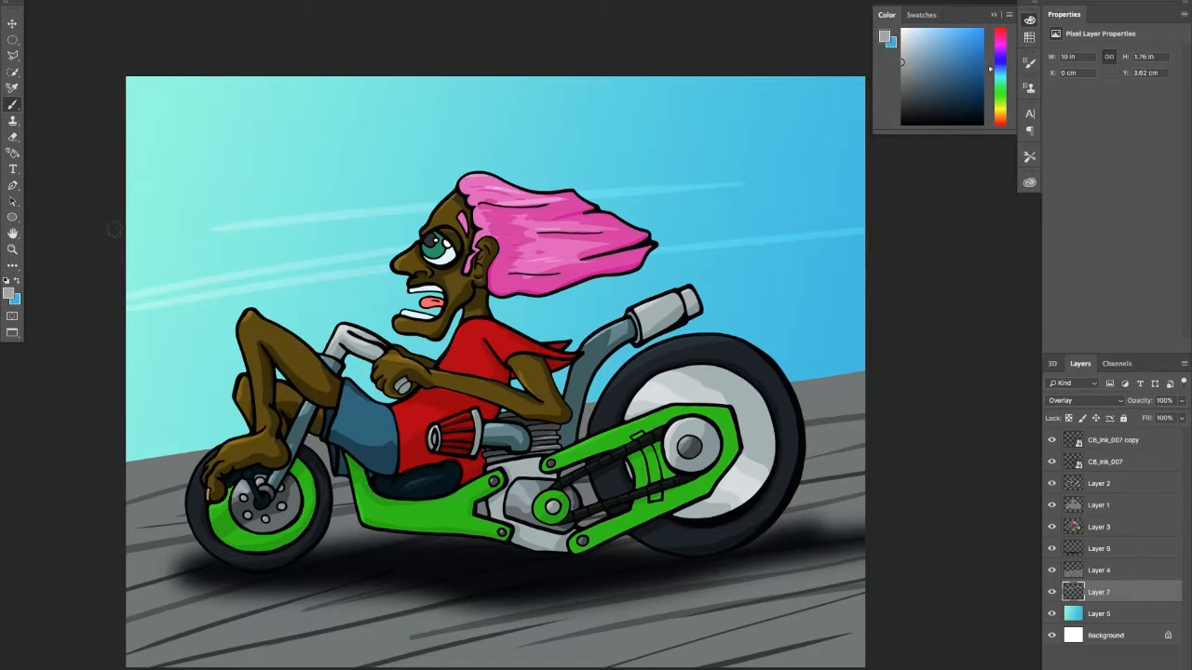
pyautogui.moveTo(270, 175)
pyautogui.mouseDown()
pyautogui.moveTo(824, 131)
pyautogui.moveTo(624, 161)
pyautogui.mouseUp()
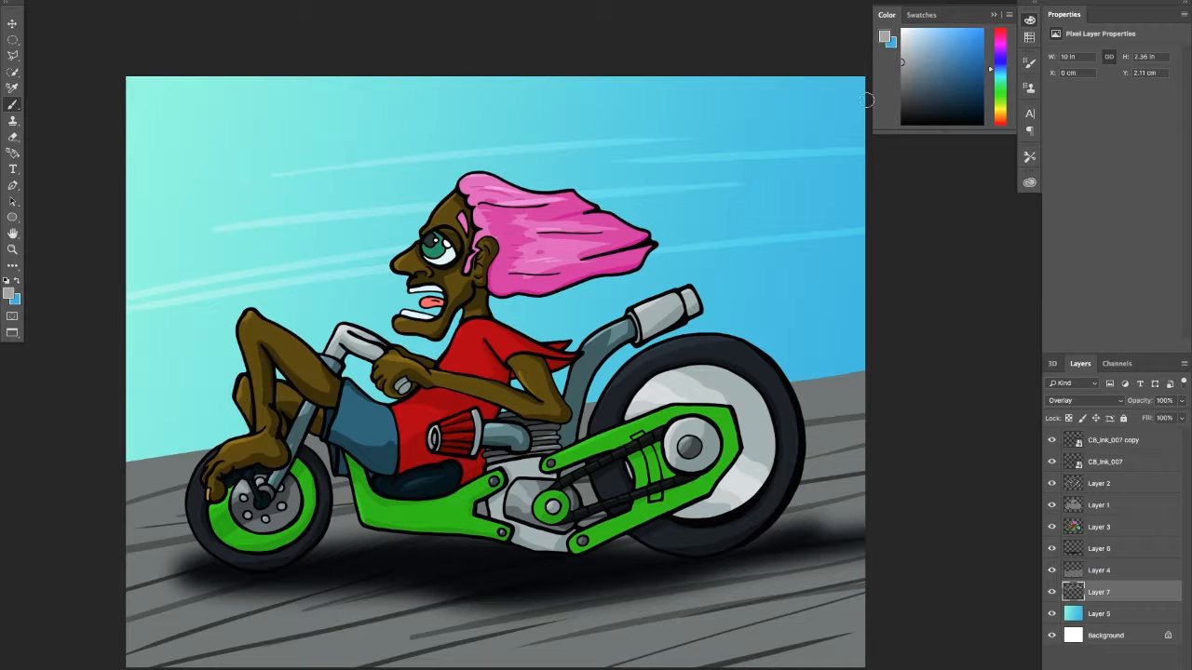
pyautogui.moveTo(858, 73); pyautogui.dragTo(566, 128)
pyautogui.moveTo(656, 96); pyautogui.dragTo(625, 99)
pyautogui.moveTo(448, 117); pyautogui.dragTo(291, 138)
pyautogui.hotkey('ctrl', 'z')
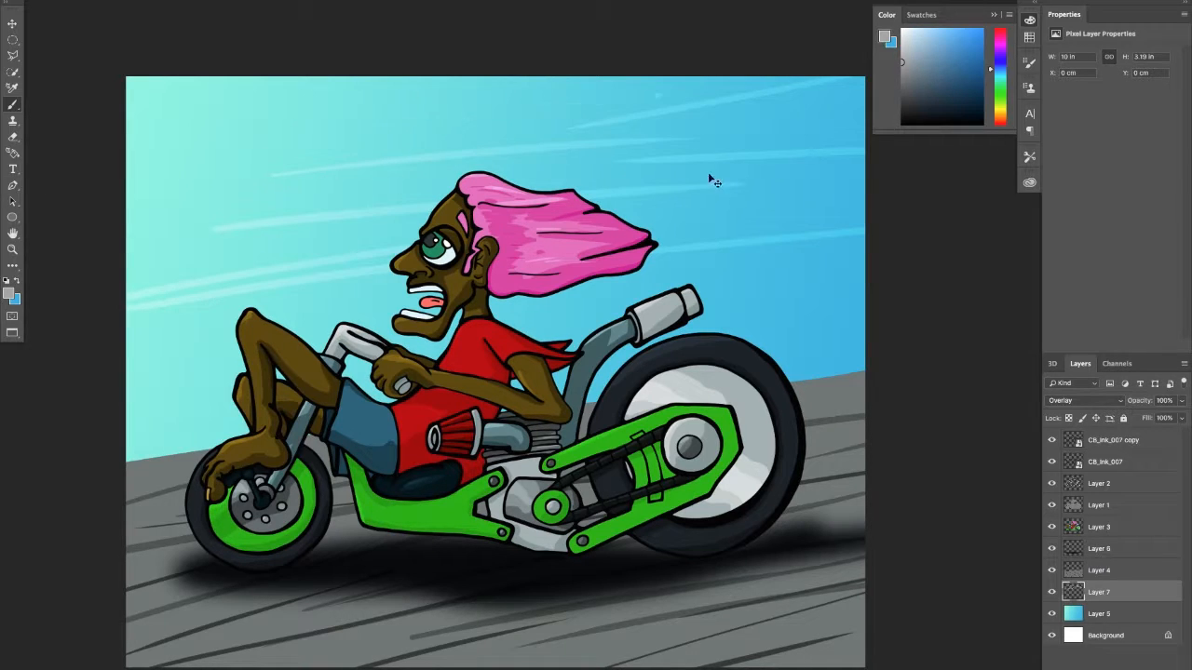
pyautogui.hotkey('ctrl', 'z')
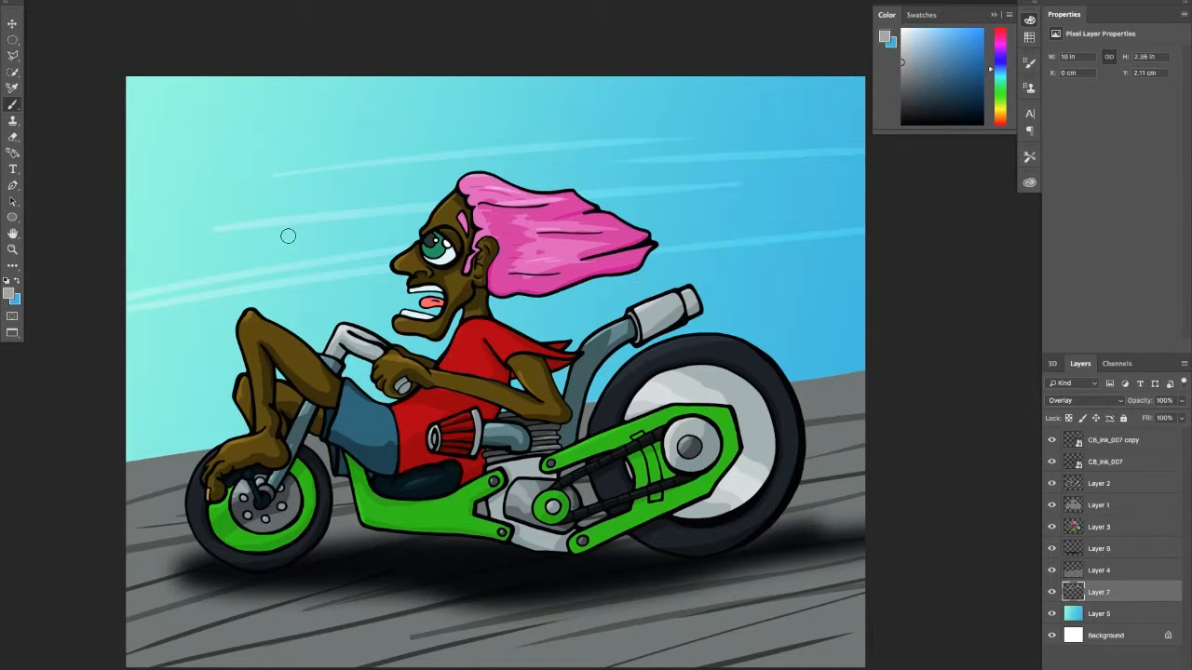
# Step: Fill the rest of the sky with more pale wind streaks, from the canvas's upper edge down to the road
pyautogui.moveTo(449, 178); pyautogui.dragTo(136, 225)
pyautogui.moveTo(135, 157); pyautogui.dragTo(592, 113)
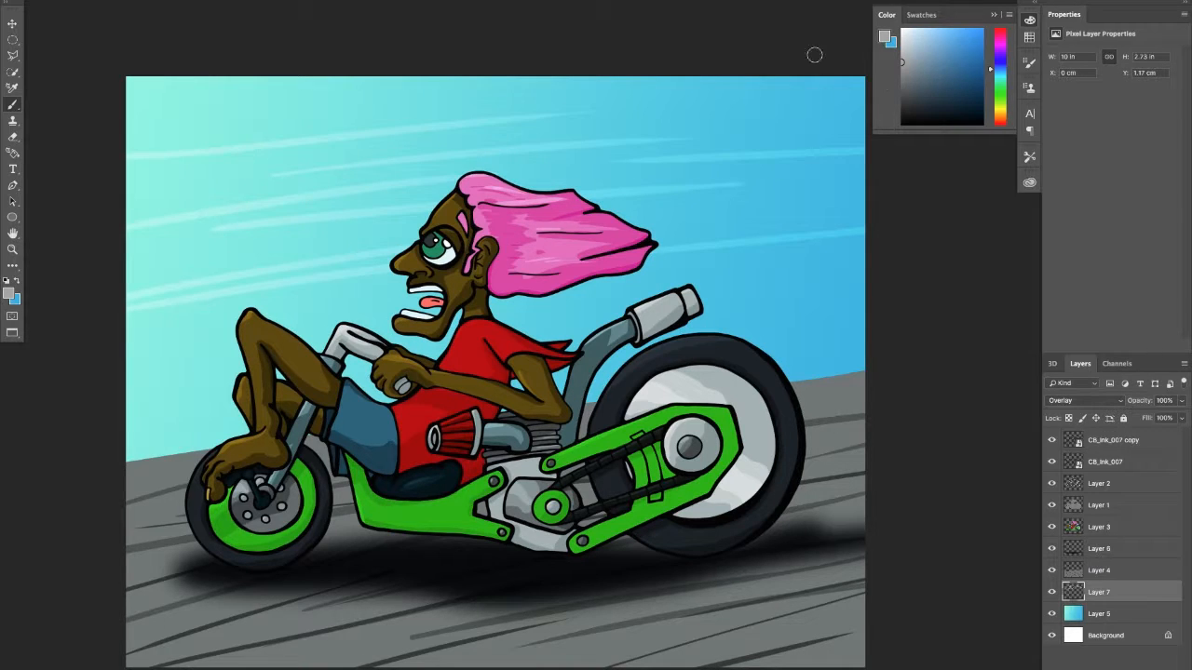
pyautogui.moveTo(813, 54); pyautogui.dragTo(393, 100)
pyautogui.moveTo(849, 84); pyautogui.dragTo(553, 112)
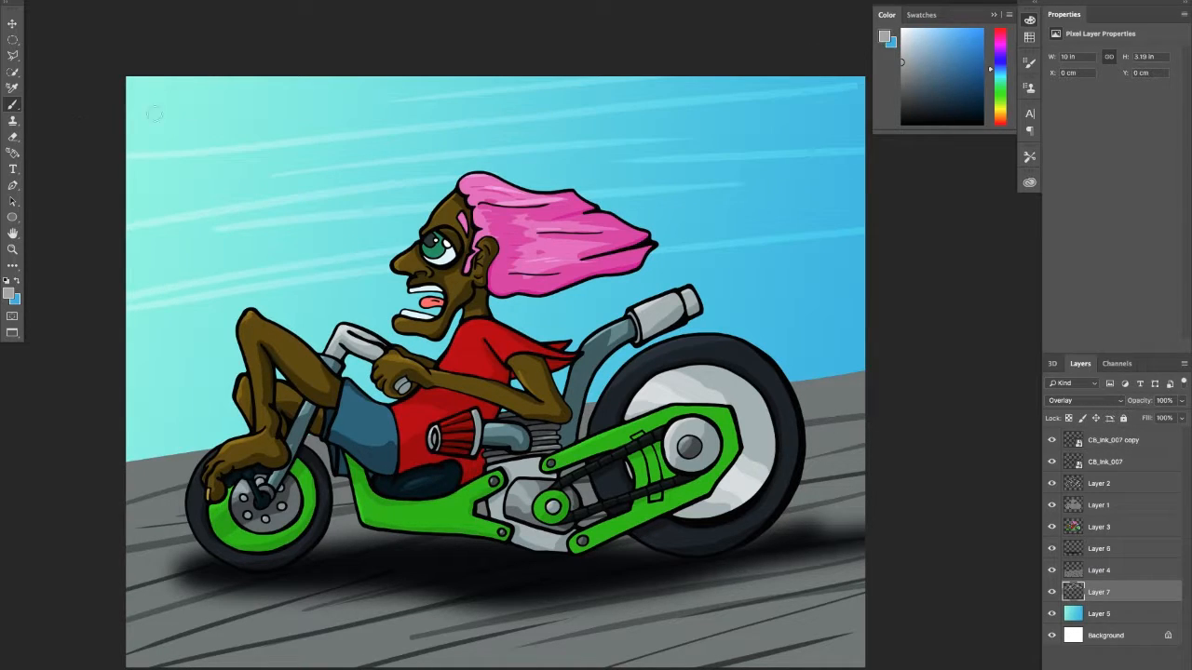
pyautogui.moveTo(913, 265); pyautogui.dragTo(609, 318)
pyautogui.moveTo(97, 390); pyautogui.dragTo(872, 306)
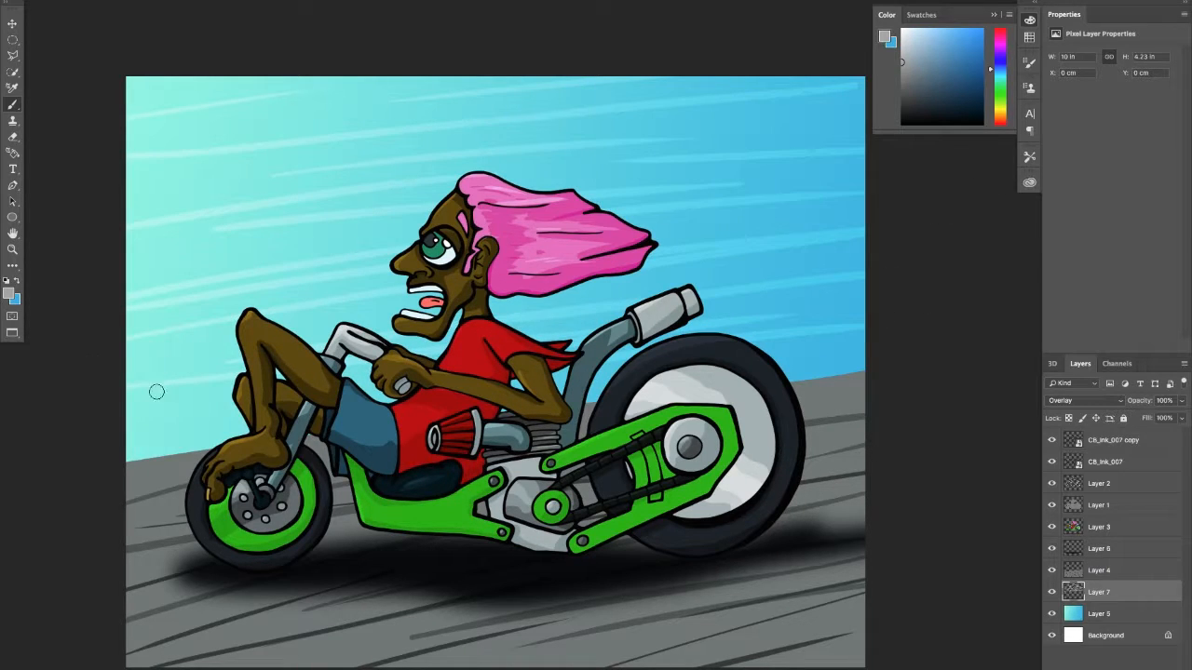
pyautogui.moveTo(82, 373)
pyautogui.mouseDown()
pyautogui.moveTo(356, 321)
pyautogui.moveTo(679, 298)
pyautogui.mouseUp()
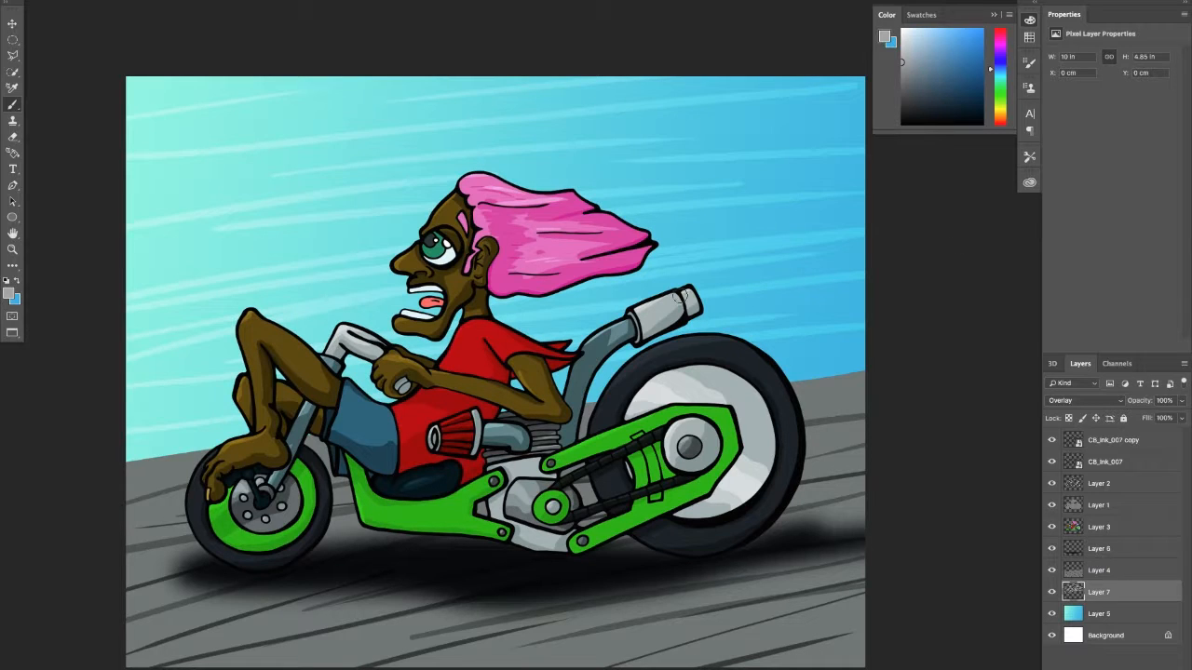
# Step: Lighten the foreground grey and brush brighter streaks over the sky in front of and above the rider's face
pyautogui.click(7, 291)
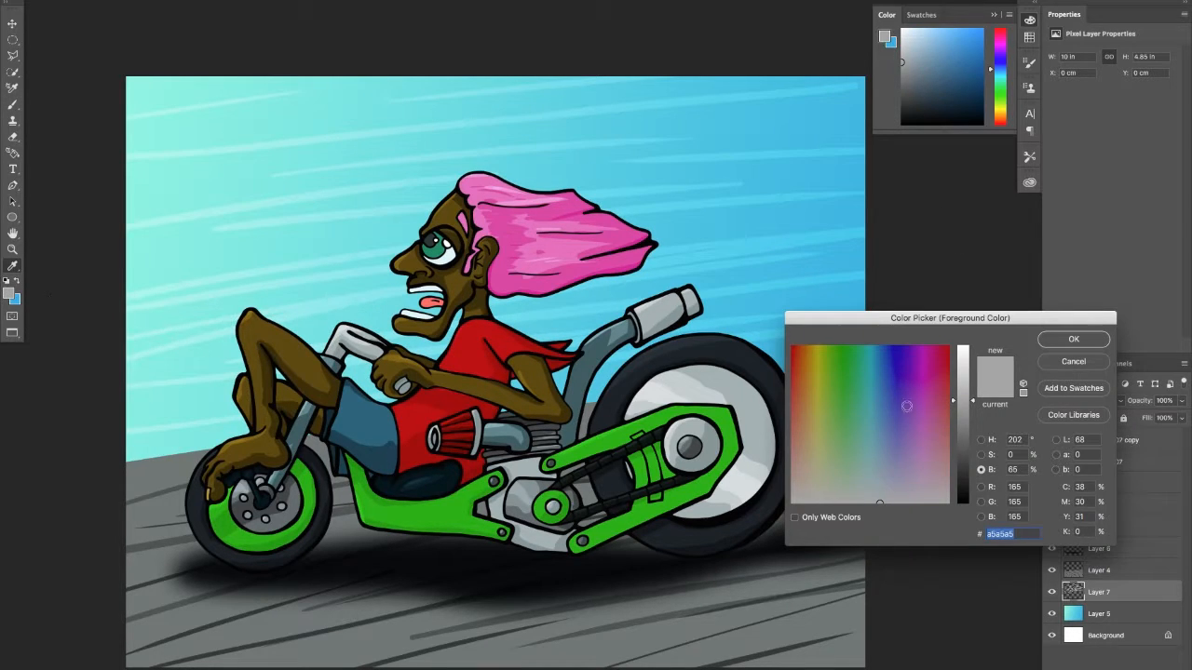
pyautogui.moveTo(966, 375); pyautogui.dragTo(966, 348)
pyautogui.click(1073, 339)
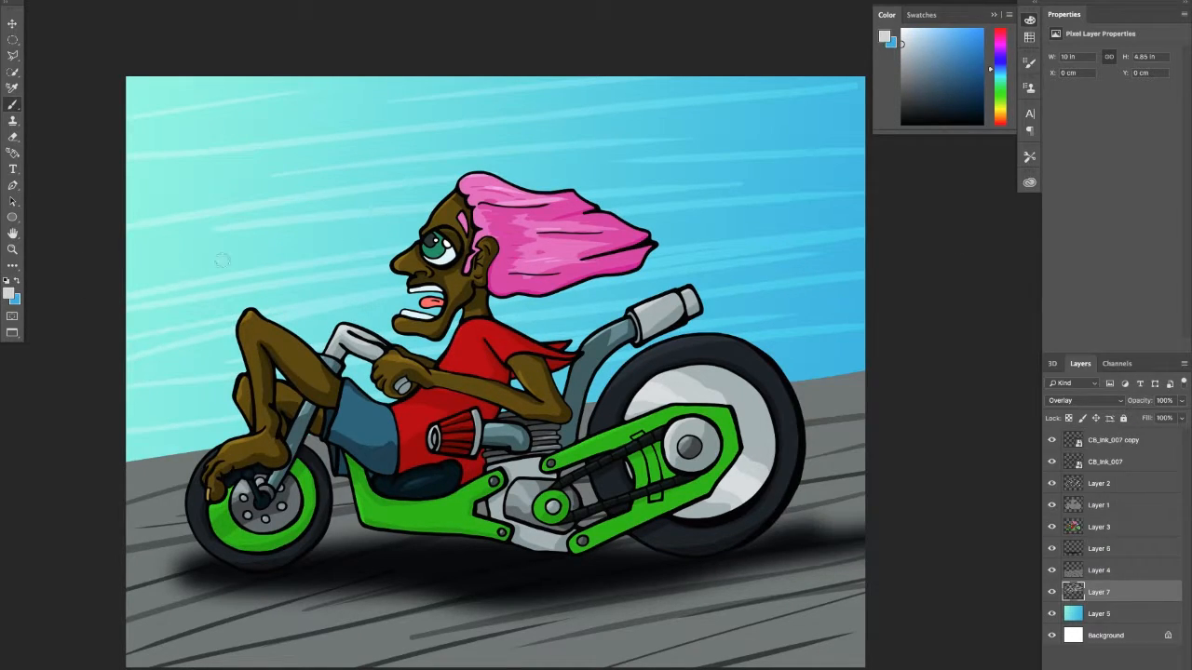
pyautogui.moveTo(86, 264); pyautogui.dragTo(421, 227)
pyautogui.moveTo(205, 197)
pyautogui.mouseDown()
pyautogui.moveTo(864, 140)
pyautogui.moveTo(838, 102)
pyautogui.moveTo(395, 103)
pyautogui.mouseUp()
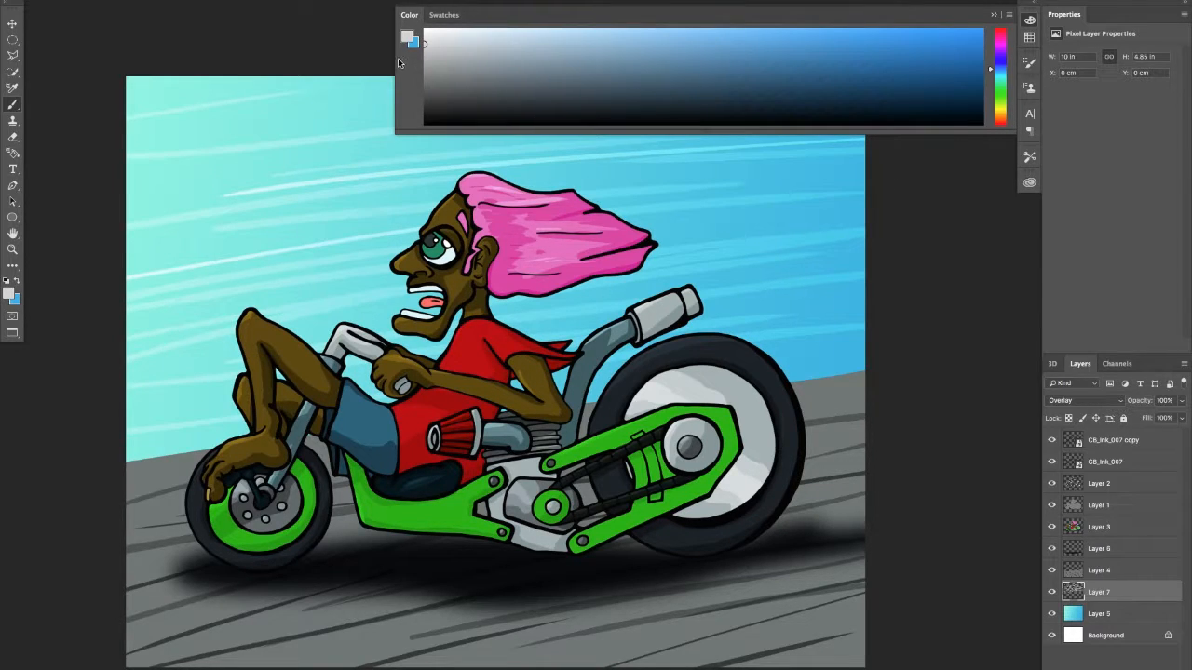
pyautogui.moveTo(392, 58); pyautogui.dragTo(925, 111)
# Step: Brush additional bright wind streaks across the whole sky, parallel to the existing ones, with long strokes running past the canvas edges
pyautogui.moveTo(594, 314); pyautogui.dragTo(498, 283)
pyautogui.moveTo(607, 311); pyautogui.dragTo(507, 311)
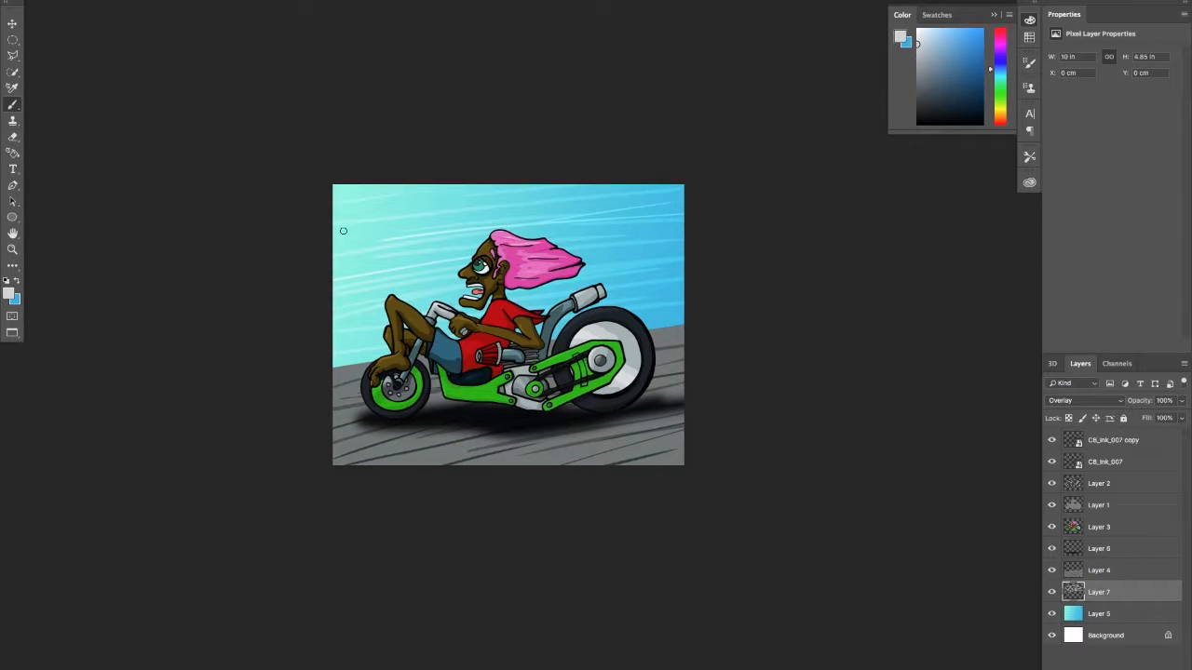
pyautogui.moveTo(274, 234); pyautogui.dragTo(624, 177)
pyautogui.moveTo(317, 212); pyautogui.dragTo(636, 179)
pyautogui.moveTo(733, 206); pyautogui.dragTo(326, 279)
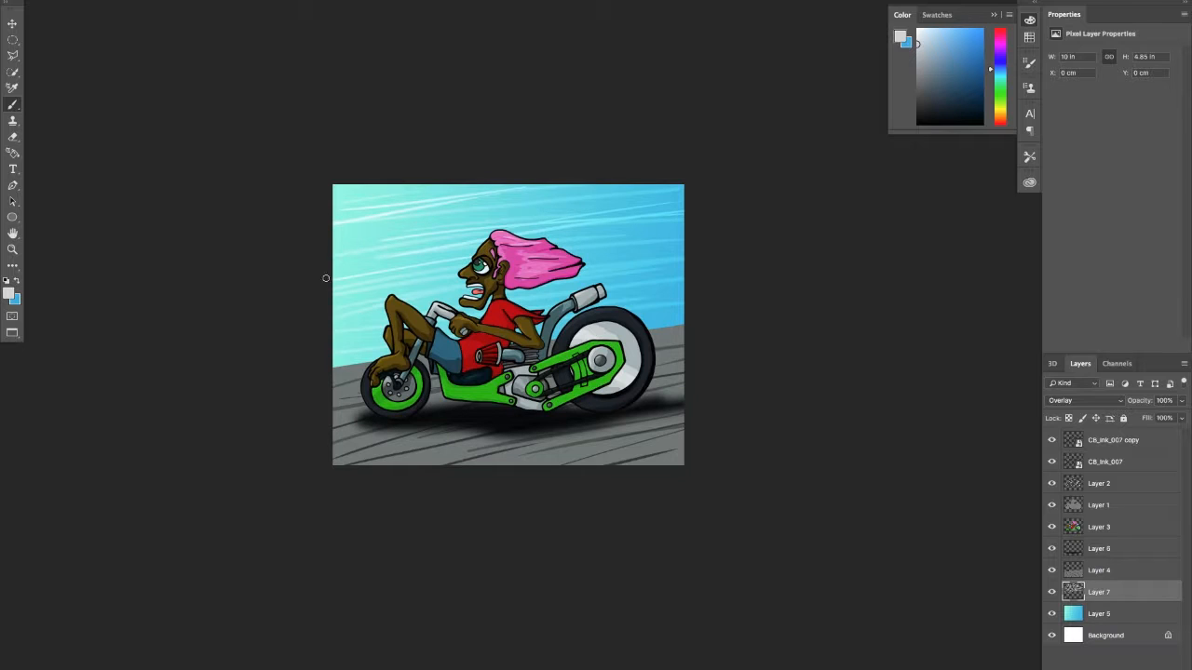
pyautogui.moveTo(291, 317)
pyautogui.mouseDown()
pyautogui.moveTo(735, 266)
pyautogui.moveTo(310, 345)
pyautogui.moveTo(786, 278)
pyautogui.mouseUp()
pyautogui.moveTo(311, 292)
pyautogui.mouseDown()
pyautogui.moveTo(800, 223)
pyautogui.moveTo(263, 291)
pyautogui.mouseUp()
pyautogui.moveTo(326, 235)
pyautogui.mouseDown()
pyautogui.moveTo(700, 180)
pyautogui.moveTo(350, 223)
pyautogui.mouseUp()
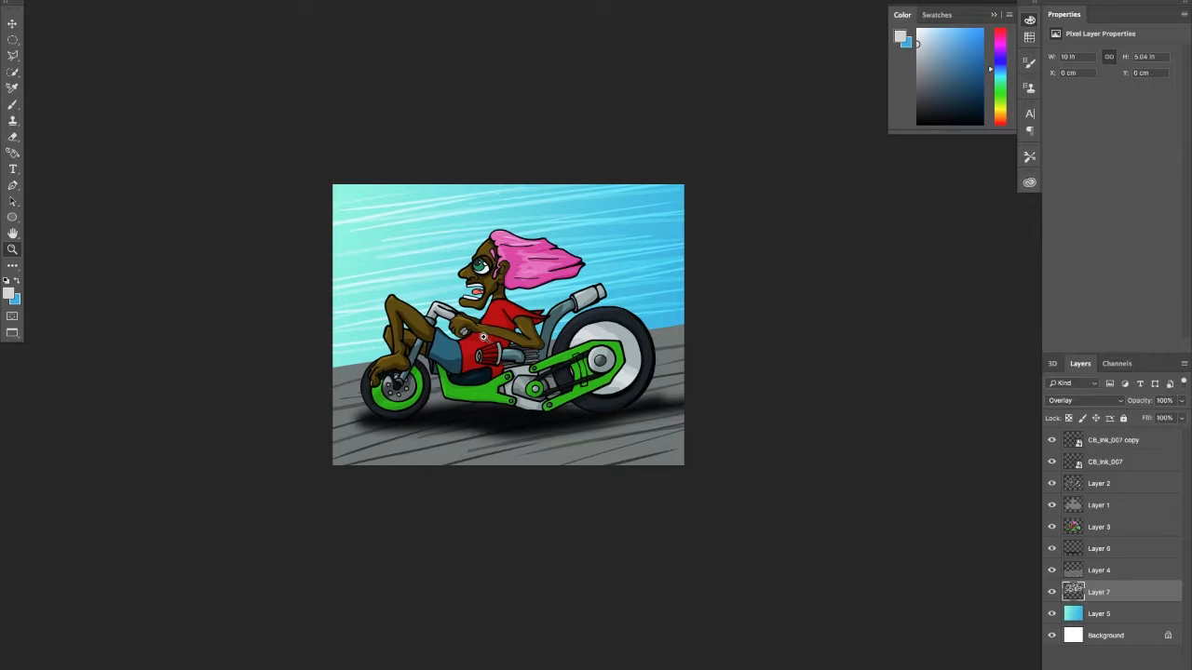
# Step: Add a new layer above all others and brush a black signature with '18, about 2 in wide, on the road below the rear wheel
pyautogui.moveTo(489, 337); pyautogui.dragTo(505, 337)
pyautogui.click(1147, 669)
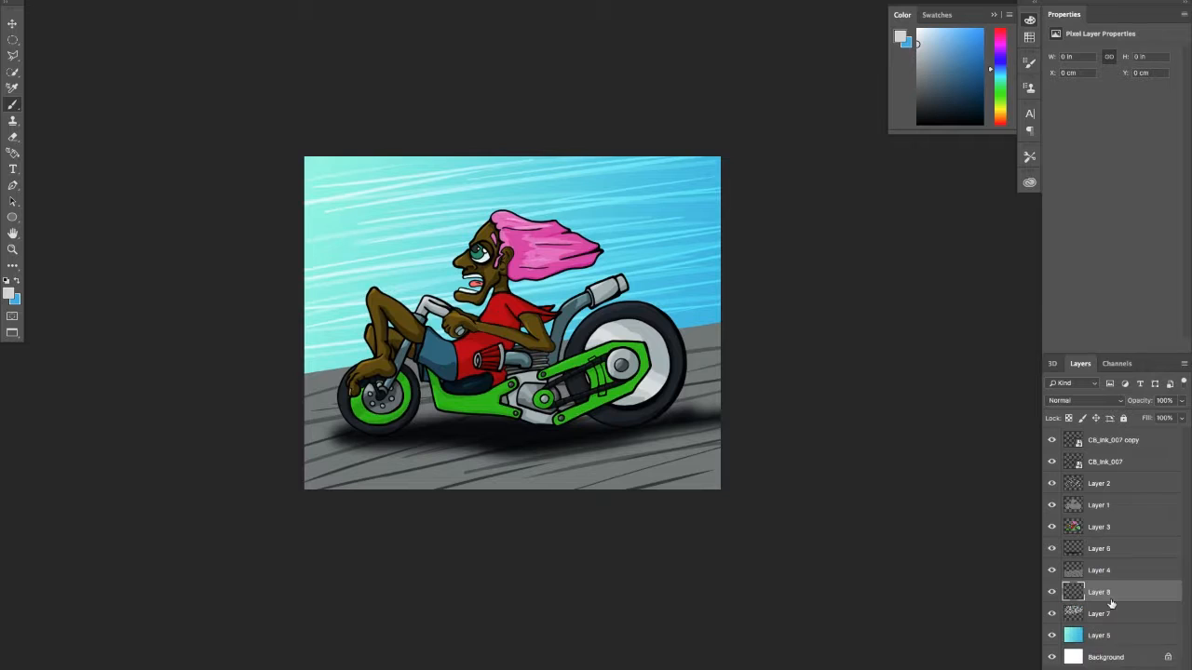
pyautogui.moveTo(1112, 597); pyautogui.dragTo(1129, 434)
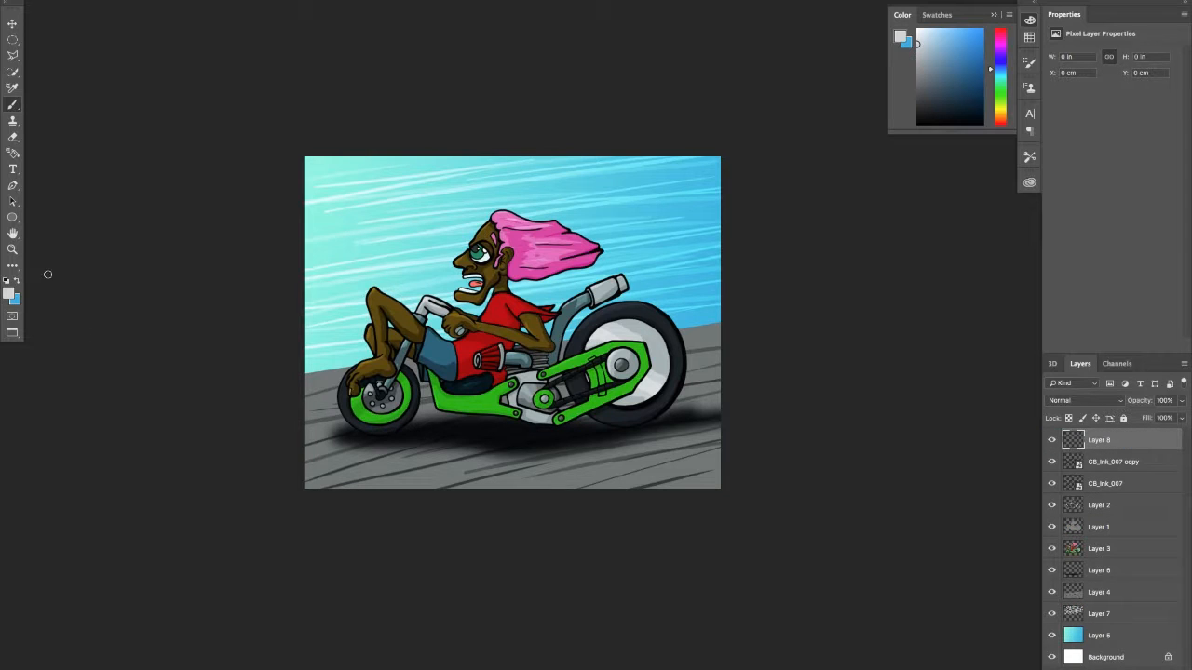
pyautogui.click(7, 281)
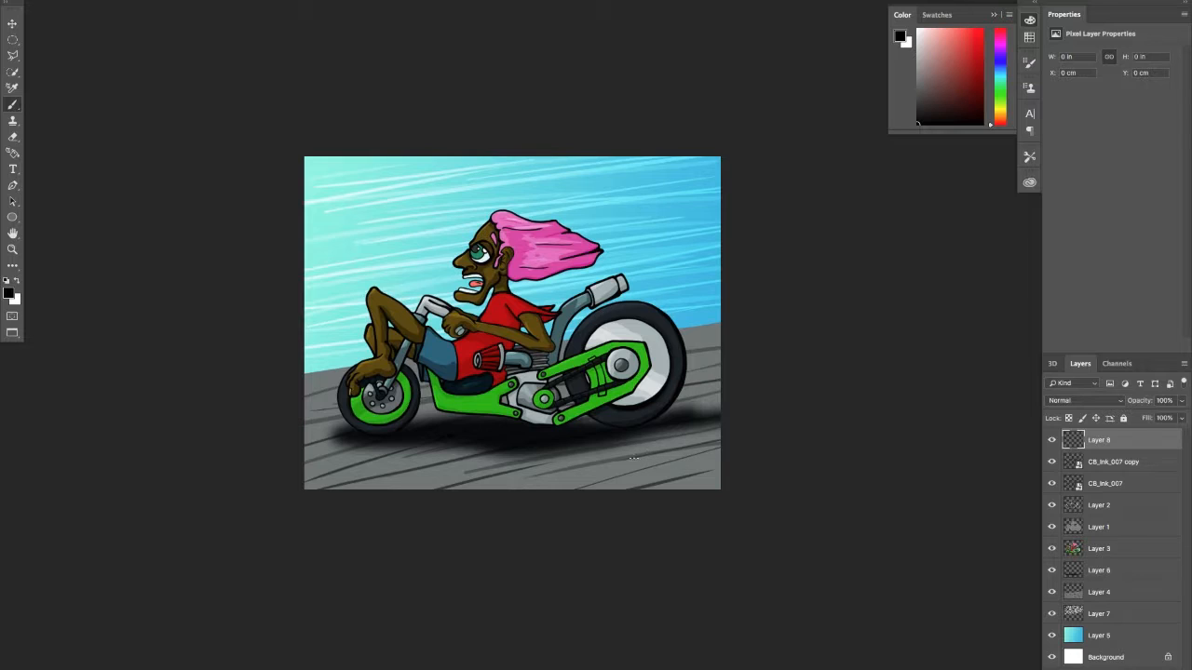
pyautogui.moveTo(663, 448); pyautogui.dragTo(712, 435)
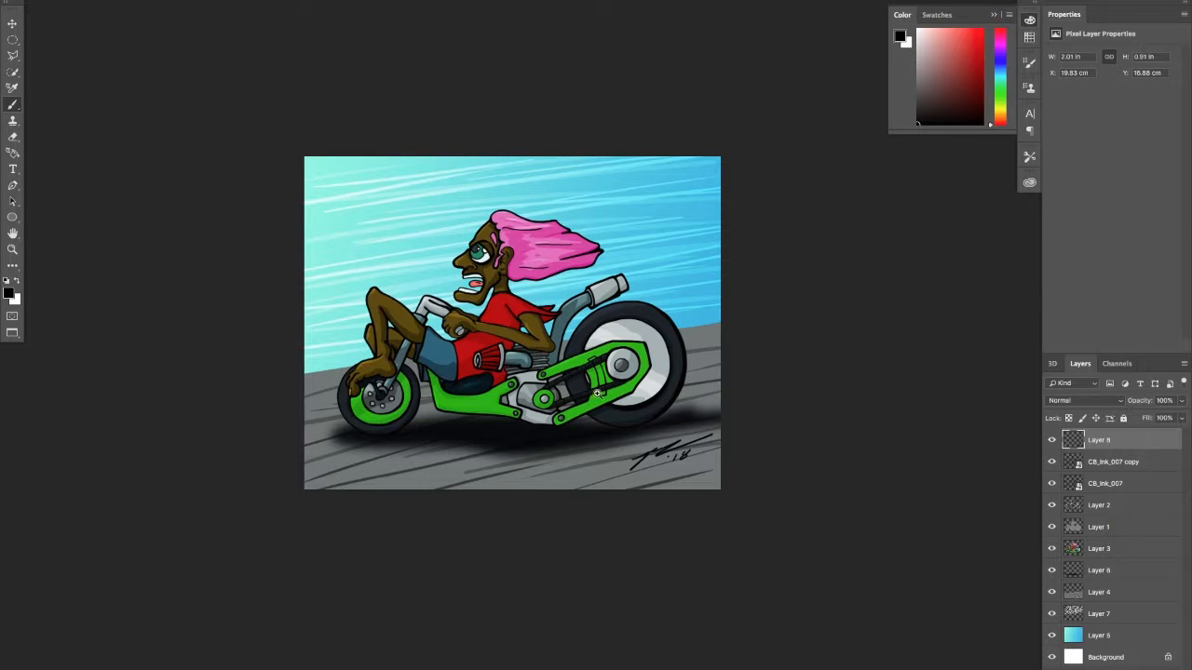
# Step: Inspect the signed illustration up close and as a whole
pyautogui.moveTo(580, 390); pyautogui.dragTo(631, 377)
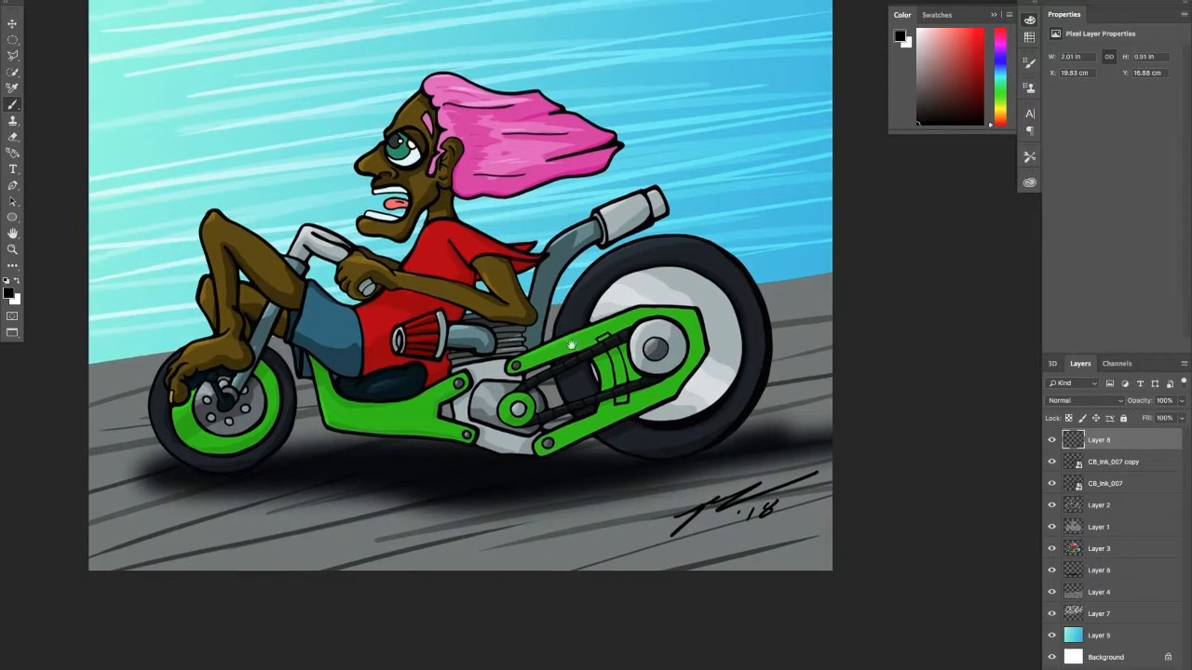
pyautogui.moveTo(572, 345); pyautogui.dragTo(567, 429)
pyautogui.moveTo(593, 387)
pyautogui.mouseDown()
pyautogui.moveTo(570, 391)
pyautogui.moveTo(562, 376)
pyautogui.moveTo(569, 388)
pyautogui.mouseUp()
pyautogui.click(571, 386)
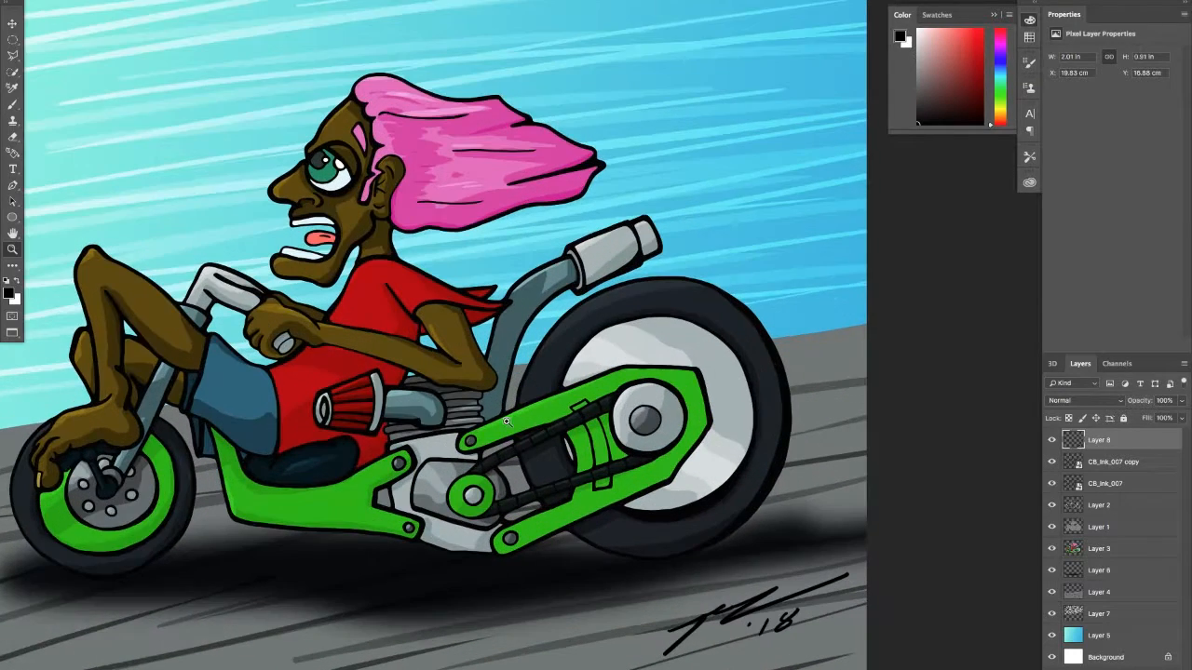
pyautogui.hotkey('ctrl', '0')
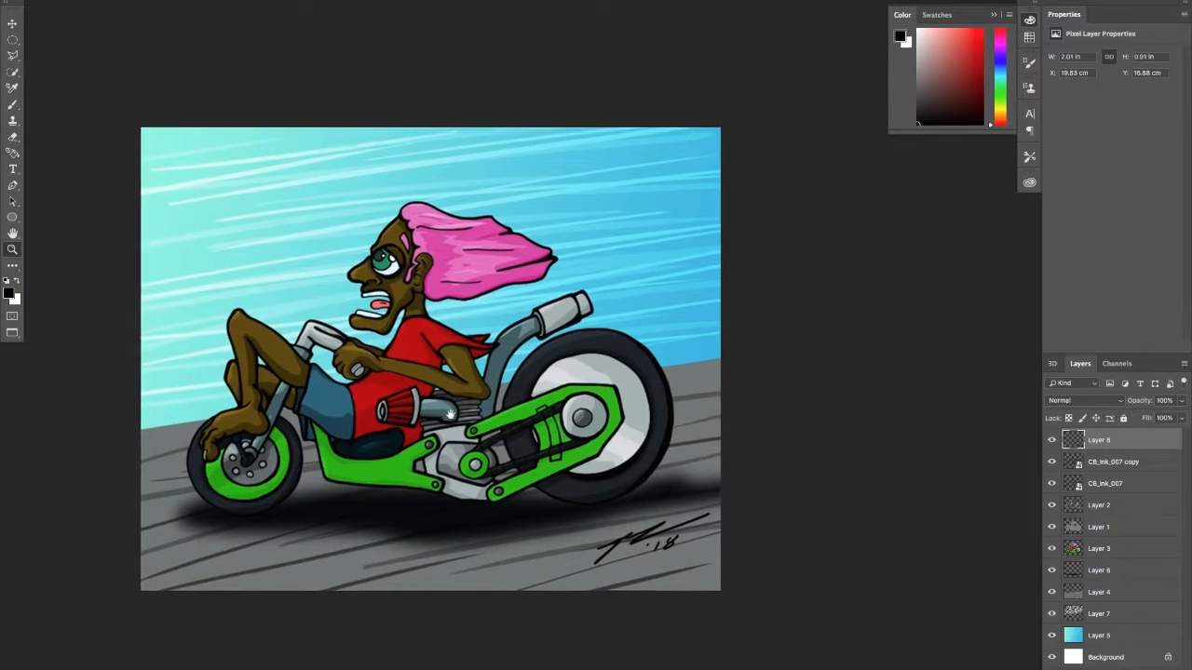
pyautogui.moveTo(451, 414); pyautogui.dragTo(470, 412)
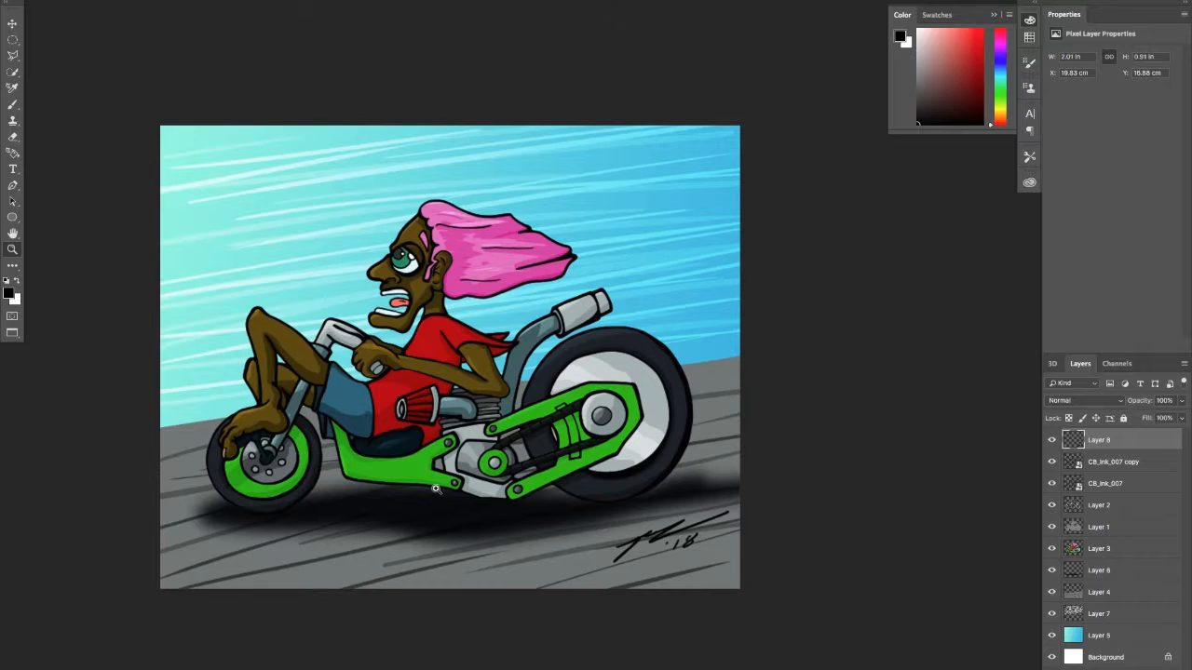